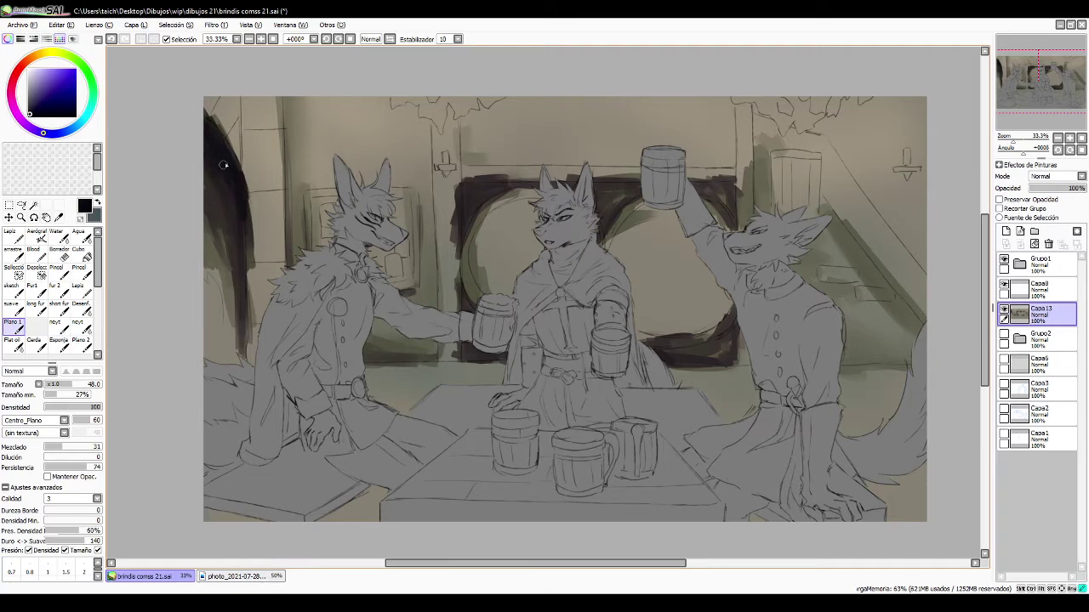
- Darken the wall edge beside the fireplace and the shadow below the hanging panel, undoing the last stroke
drag(281, 98, 283, 224)
drag(421, 272, 406, 291)
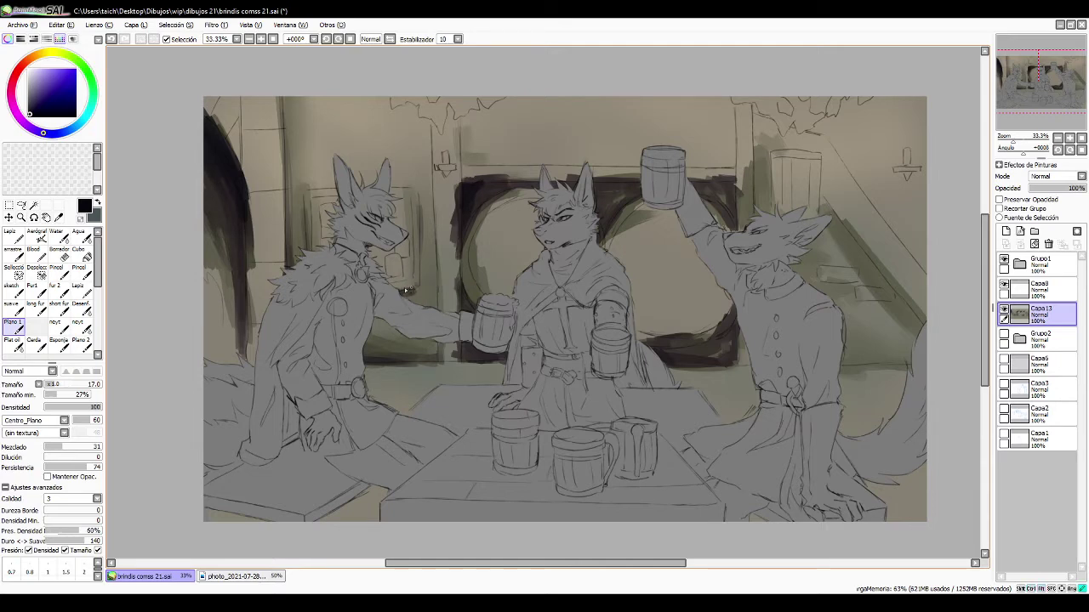
key(ctrl+z)
- Rework the dark recess around the two barrels with near-black strokes sampled from its upper edge
drag(473, 186, 494, 185)
alt+click(475, 187)
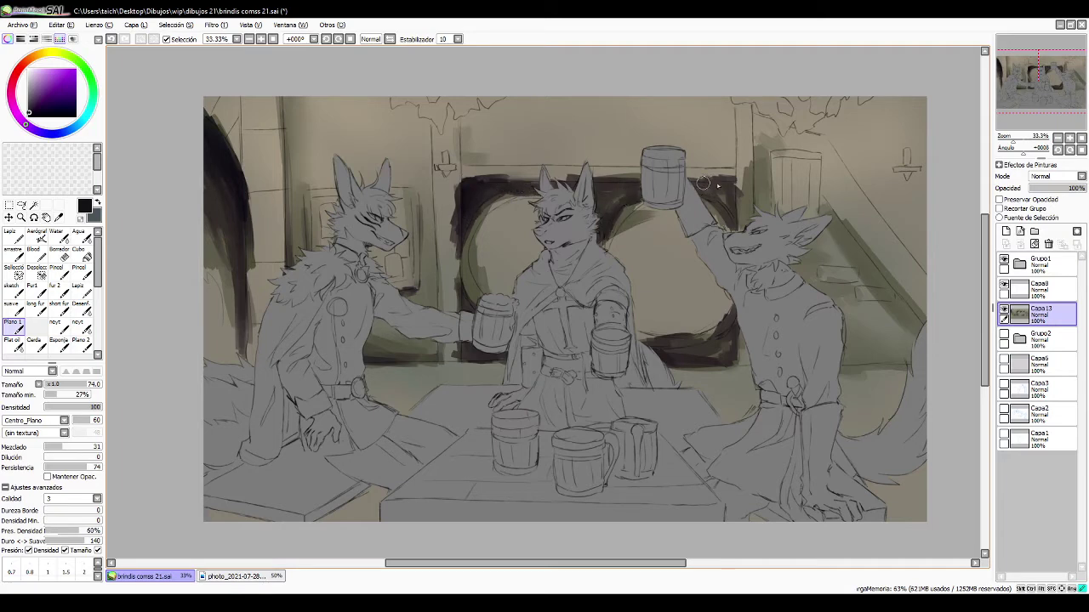
mouse_move(731, 183)
mouse_down()
mouse_move(736, 245)
mouse_move(720, 199)
mouse_move(699, 194)
mouse_move(712, 210)
mouse_move(698, 188)
mouse_move(739, 205)
mouse_up()
mouse_move(613, 184)
mouse_down()
mouse_move(627, 188)
mouse_move(607, 198)
mouse_up()
mouse_move(675, 372)
mouse_down()
mouse_move(697, 362)
mouse_move(655, 344)
mouse_move(733, 347)
mouse_up()
drag(732, 335, 662, 352)
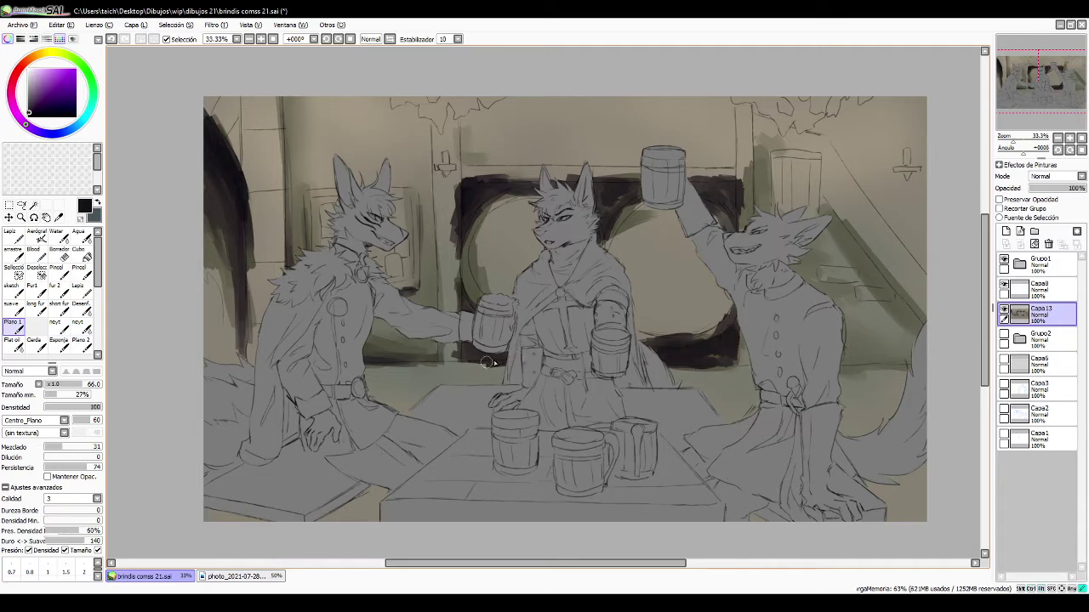
- Paint dark shadows on the wall near the cabinet, along the stair steps and beneath the staircase
drag(765, 153, 762, 144)
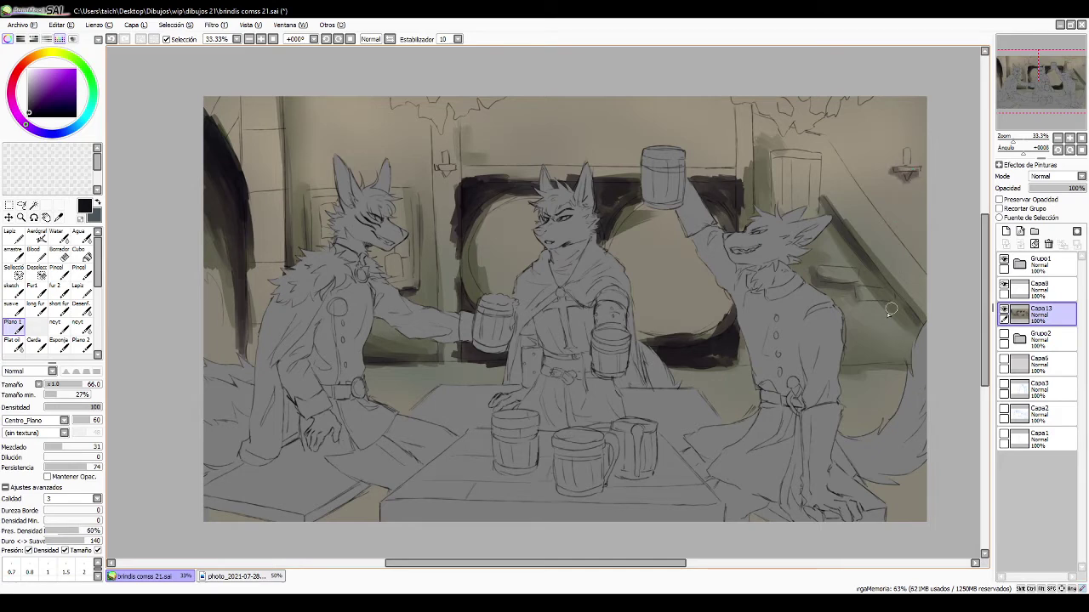
mouse_move(882, 306)
mouse_down()
mouse_move(867, 299)
mouse_move(891, 298)
mouse_up()
mouse_move(834, 350)
mouse_down()
mouse_move(830, 360)
mouse_move(848, 353)
mouse_move(843, 315)
mouse_move(862, 347)
mouse_move(842, 356)
mouse_move(908, 348)
mouse_move(880, 354)
mouse_up()
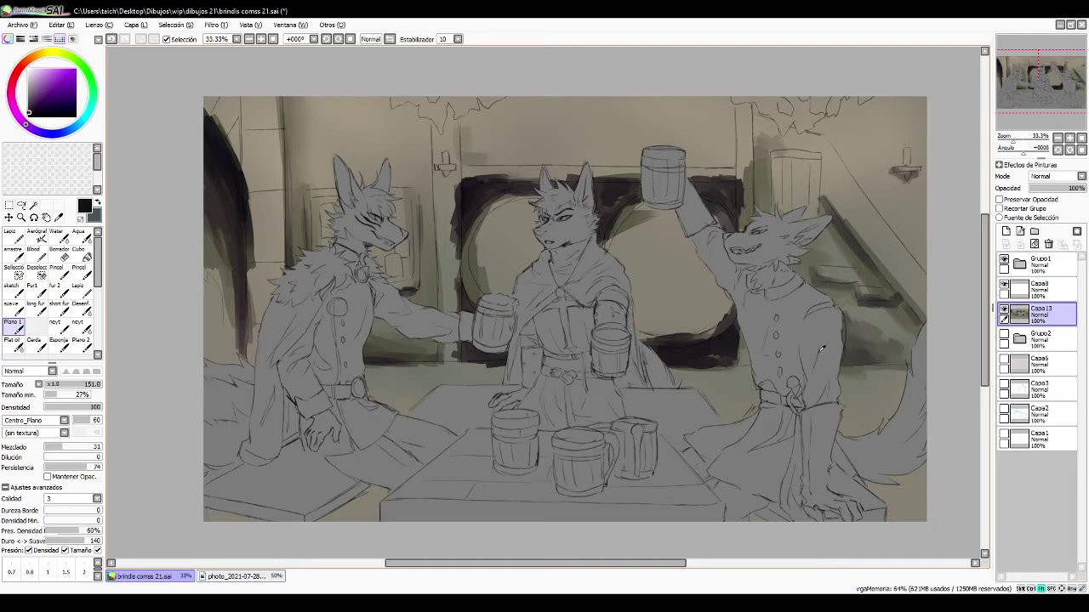
- Mix a muted olive tone and paint it over the shadowed area beneath the staircase
alt+click(877, 325)
click(45, 53)
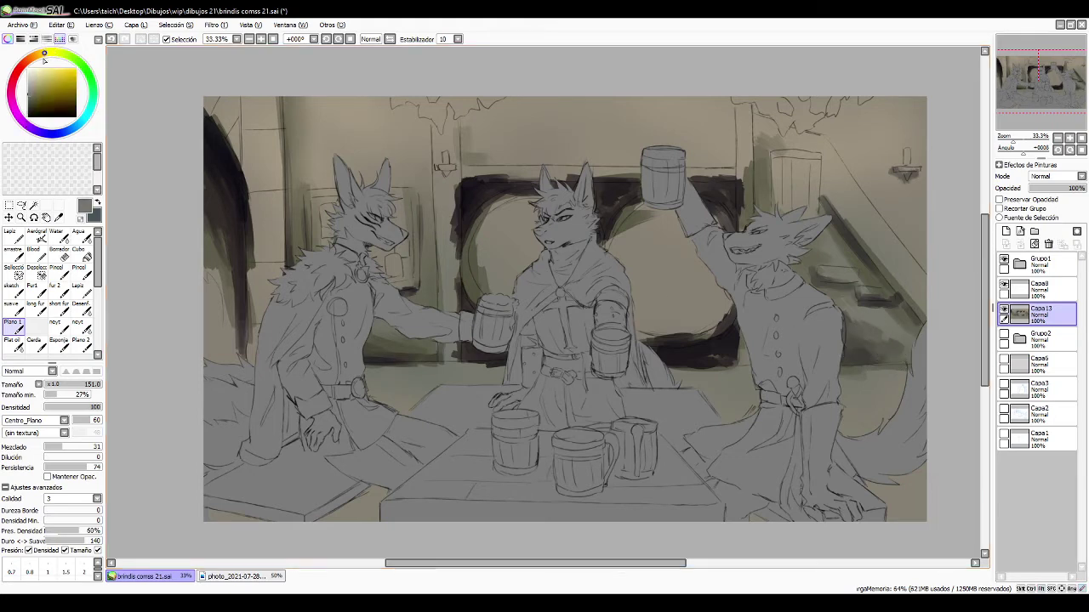
click(35, 97)
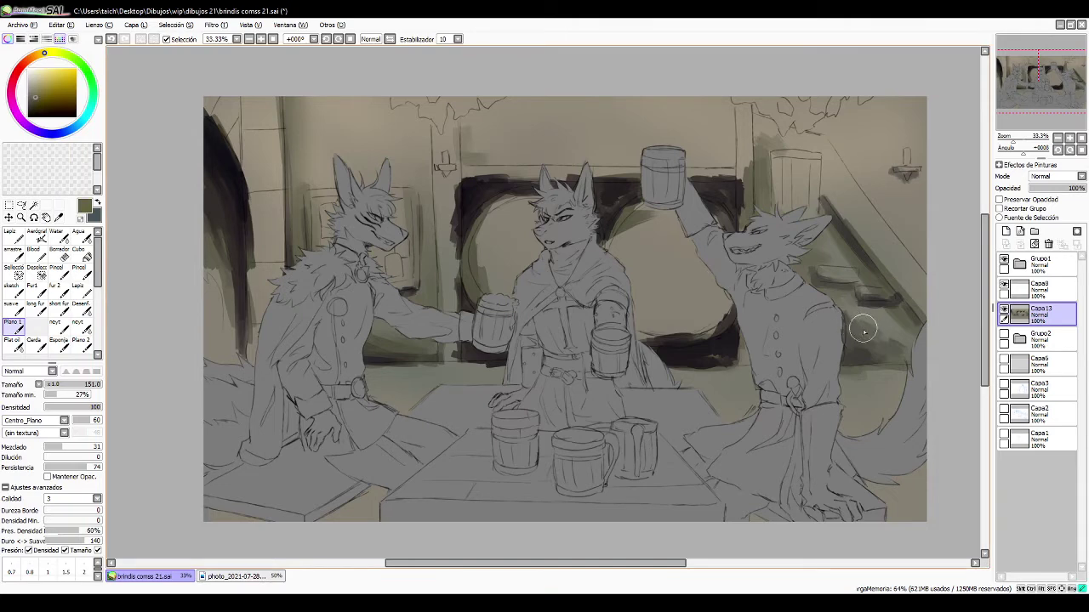
mouse_move(886, 350)
mouse_down()
mouse_move(898, 347)
mouse_move(855, 312)
mouse_up()
ctrl+alt+drag(876, 310, 864, 313)
drag(851, 341, 865, 353)
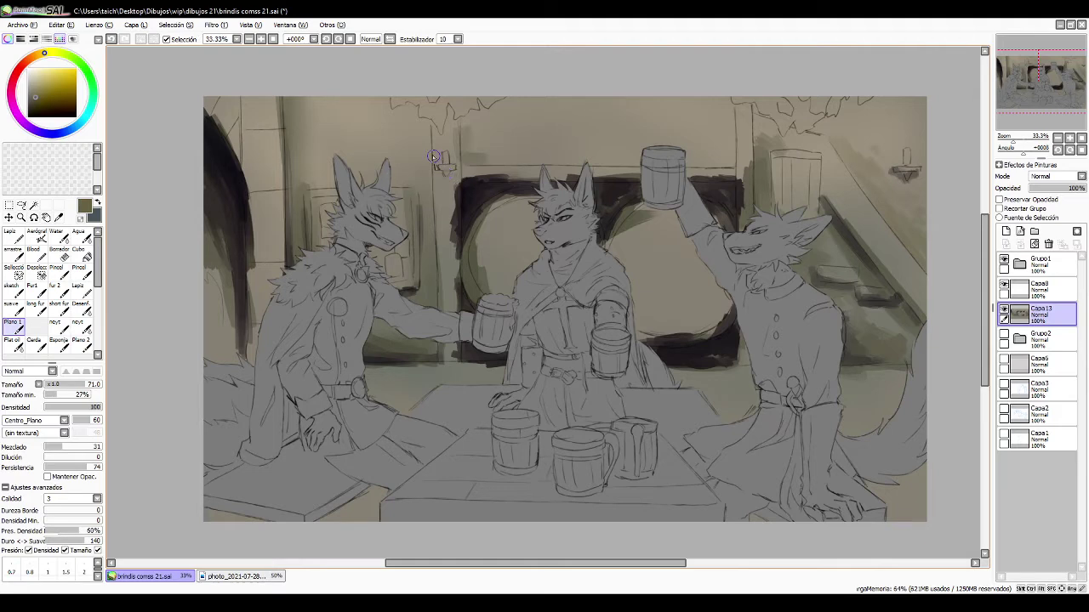
- Brush olive shading onto the wall next to the left sconce and mix a pale beige for the wall
ctrl+alt+drag(358, 140, 376, 140)
mouse_move(406, 130)
mouse_down()
mouse_move(392, 131)
mouse_move(419, 148)
mouse_up()
click(36, 82)
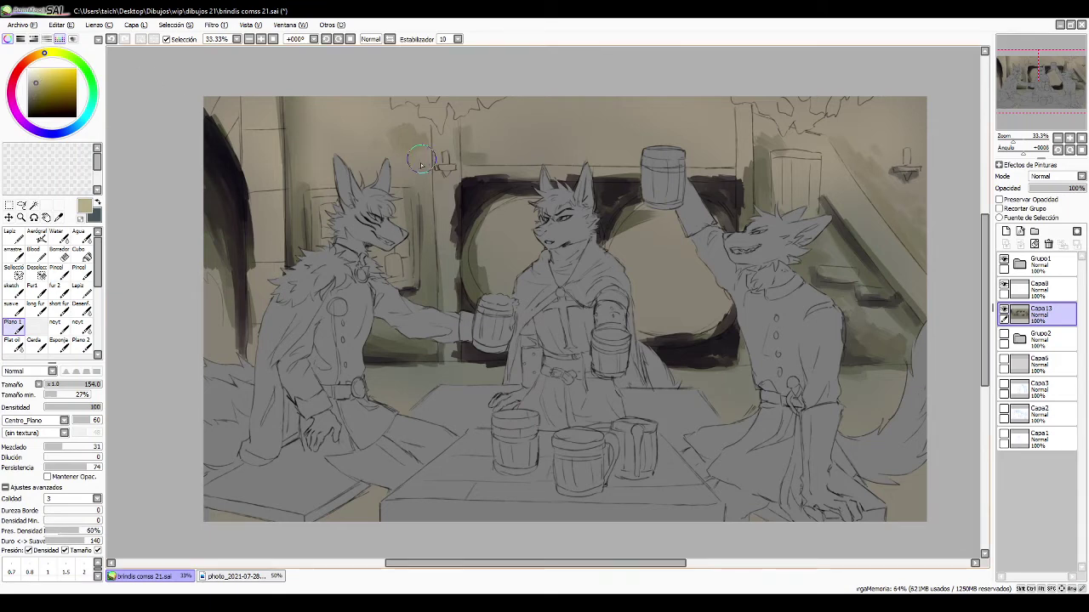
- Paint a muted yellow glow on the wall around the right sconce and undo the last stroke
click(49, 85)
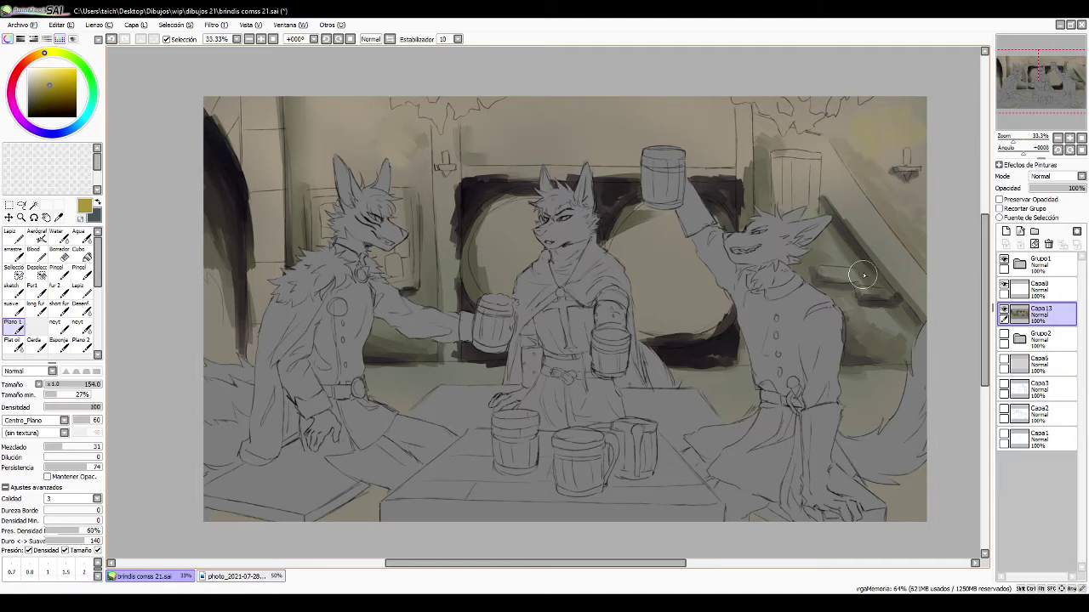
ctrl+alt+drag(821, 250, 829, 272)
key(ctrl+z)
- Block in the fireplace flames with muted yellow, brownish orange and a more saturated orange
ctrl+alt+drag(205, 245, 216, 267)
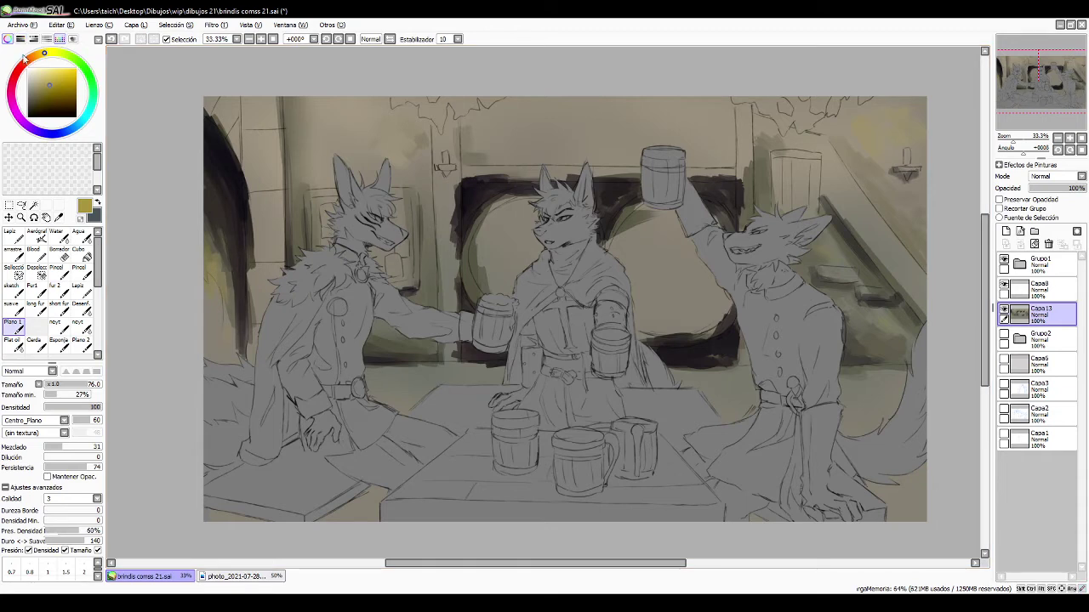
click(23, 57)
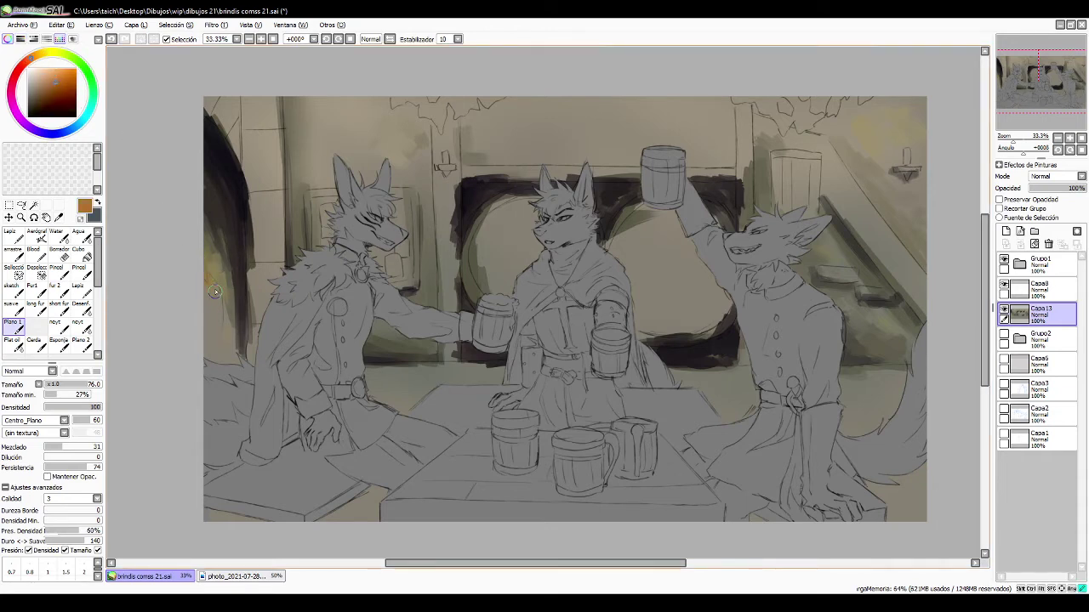
mouse_move(215, 291)
mouse_down()
mouse_move(226, 315)
mouse_move(191, 233)
mouse_move(219, 299)
mouse_move(219, 353)
mouse_move(224, 321)
mouse_up()
click(70, 83)
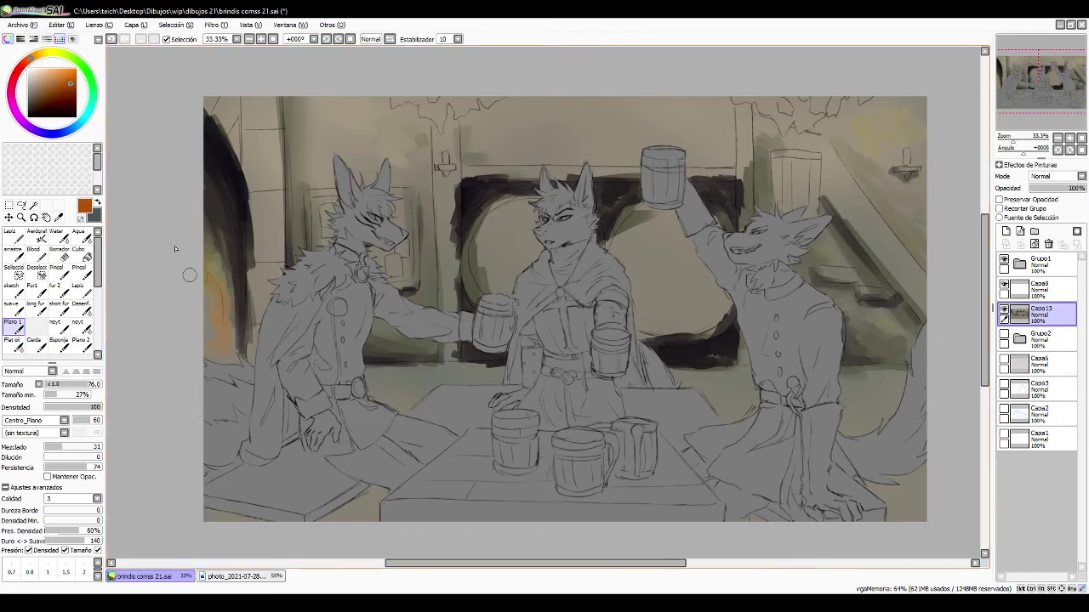
mouse_move(216, 286)
mouse_down()
mouse_move(206, 261)
mouse_move(226, 318)
mouse_up()
drag(228, 306, 225, 346)
key(])
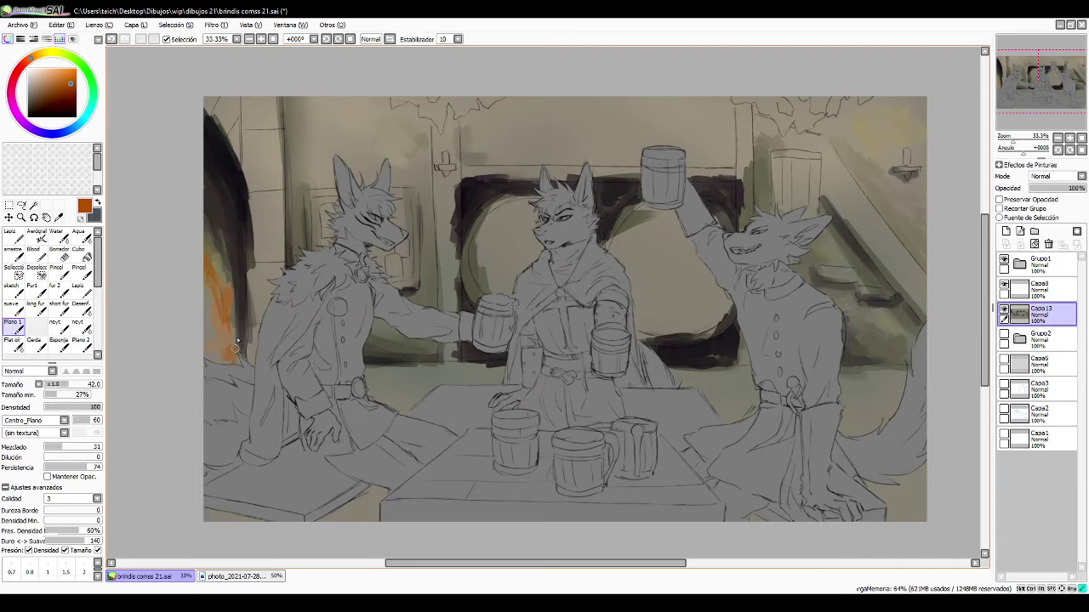
- Paint deep red strokes into the core and base of the fire and select a red-orange hue
click(16, 75)
key(])
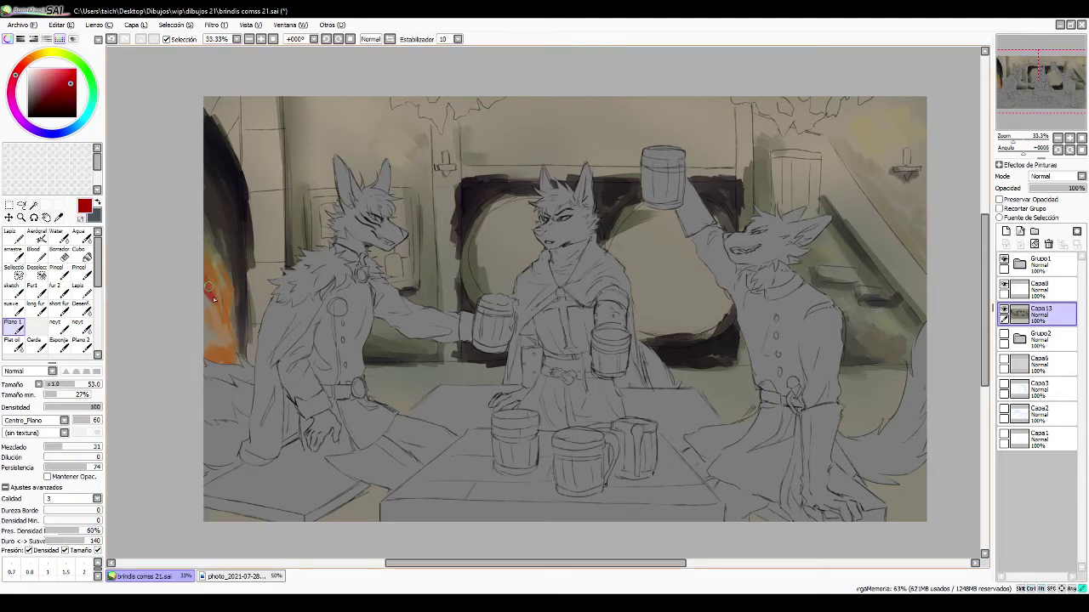
mouse_move(211, 294)
mouse_down()
mouse_move(224, 355)
mouse_move(214, 323)
mouse_move(228, 333)
mouse_move(199, 272)
mouse_move(207, 362)
mouse_move(221, 334)
mouse_up()
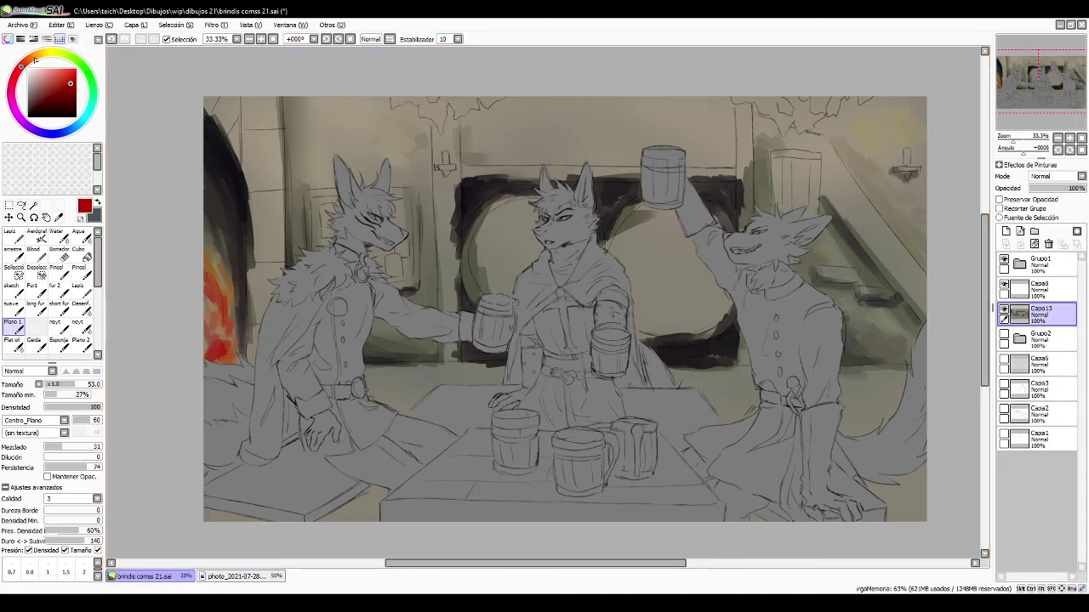
click(27, 62)
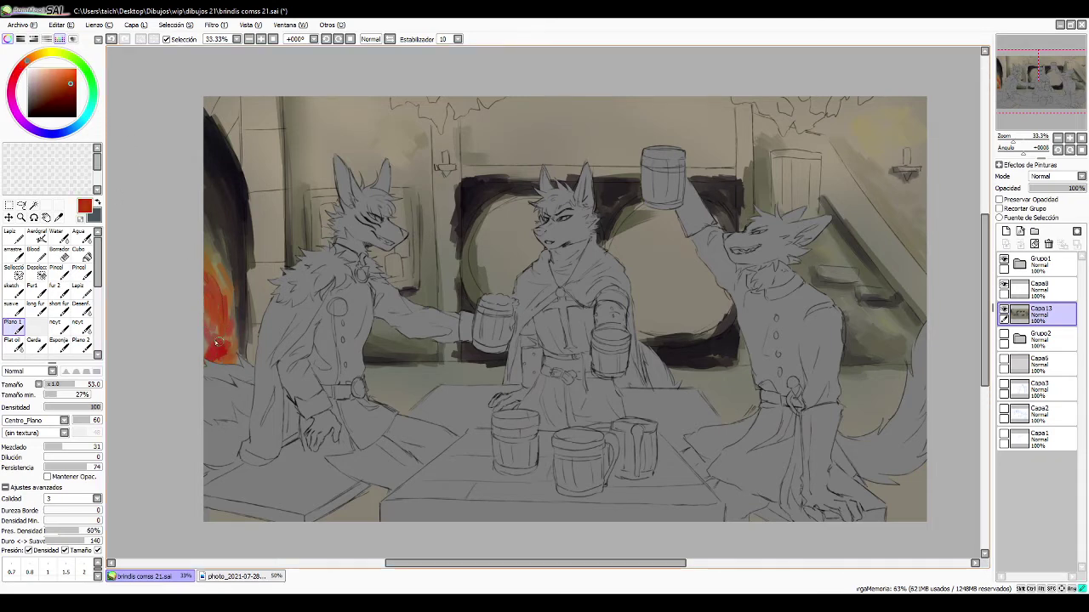
- Add amber strokes and thin bright yellow highlights to the fireplace flames
click(39, 55)
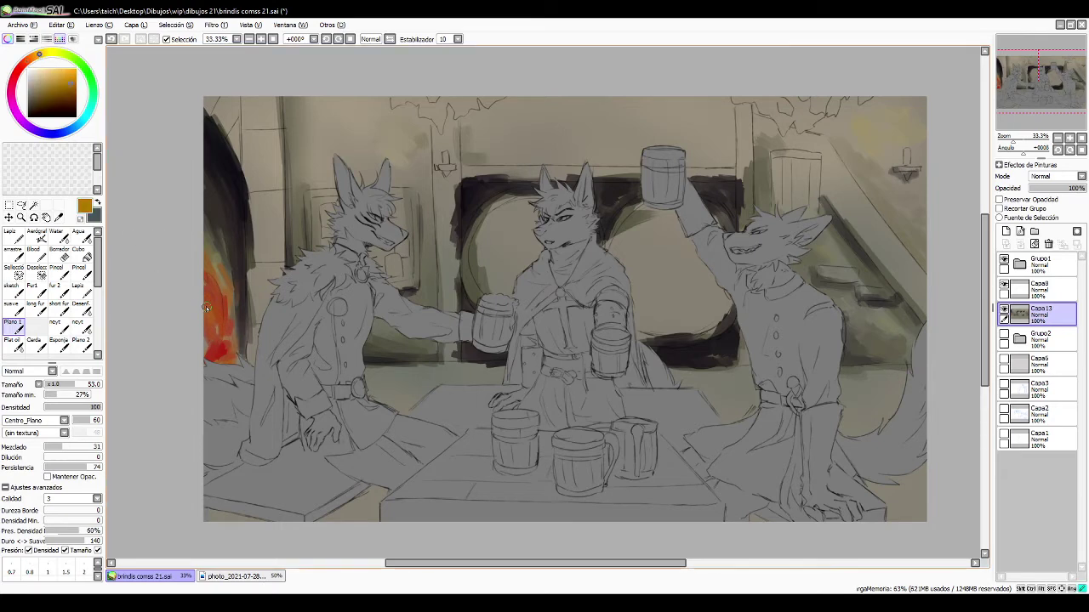
drag(206, 306, 218, 352)
click(49, 54)
click(66, 66)
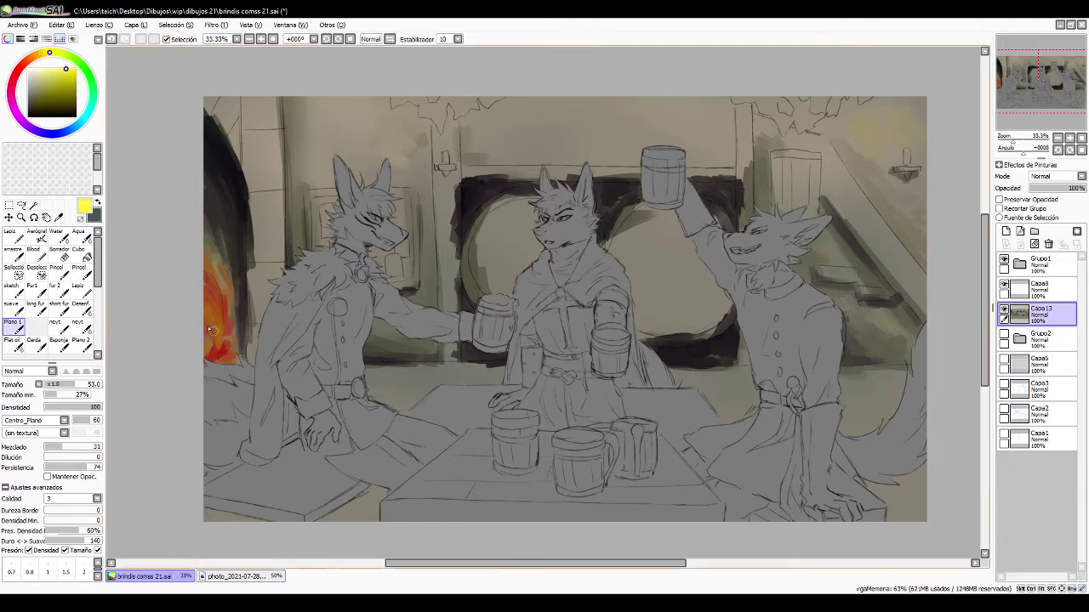
drag(209, 335, 216, 347)
drag(265, 307, 251, 311)
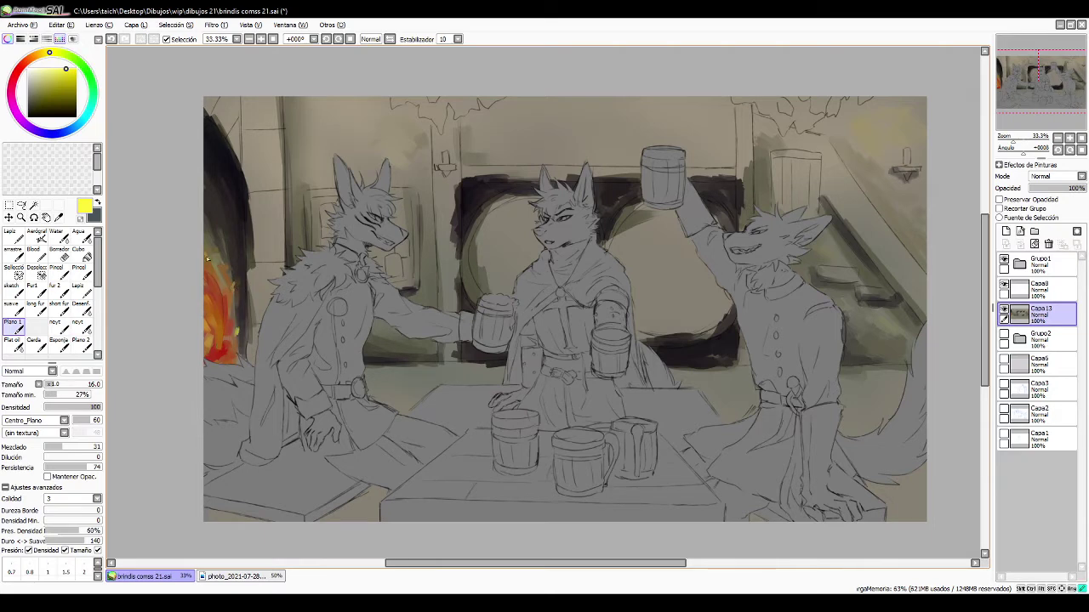
drag(216, 296, 225, 344)
- Check the background painting by toggling the visibility of layer Capa13
drag(291, 329, 295, 360)
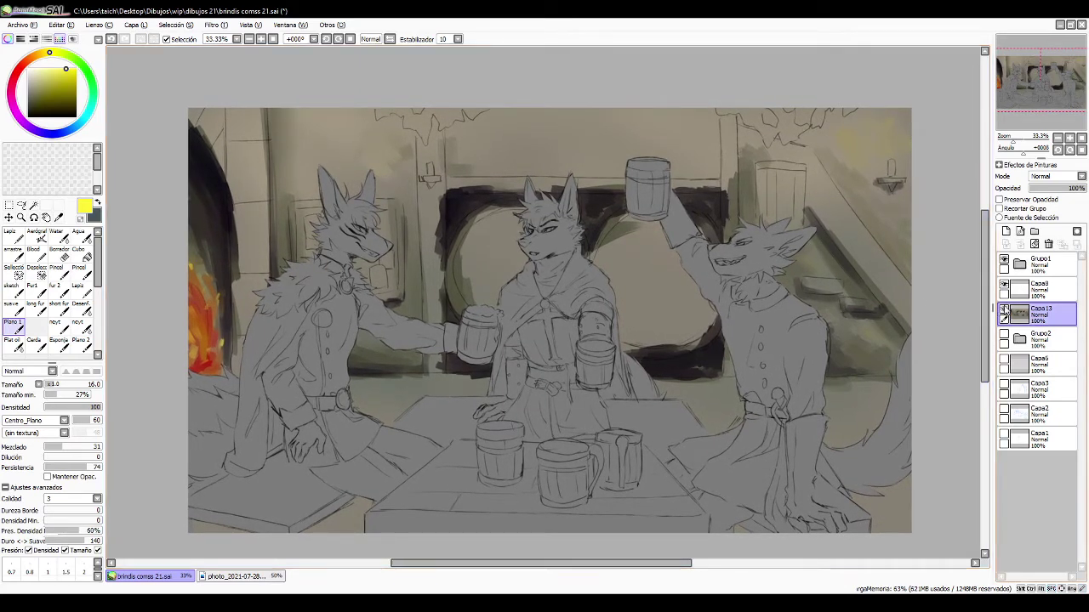
click(1004, 310)
click(1004, 311)
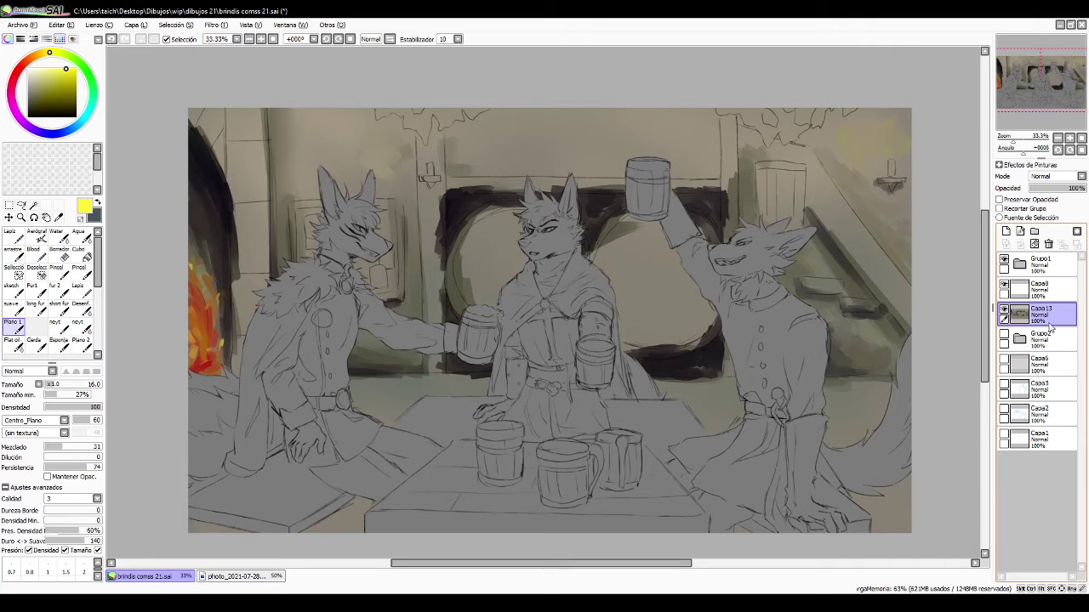
- Shade the wall around the right wooden beam and above the barrels with a sampled dark olive
alt+click(742, 195)
drag(745, 176, 772, 173)
drag(742, 173, 739, 185)
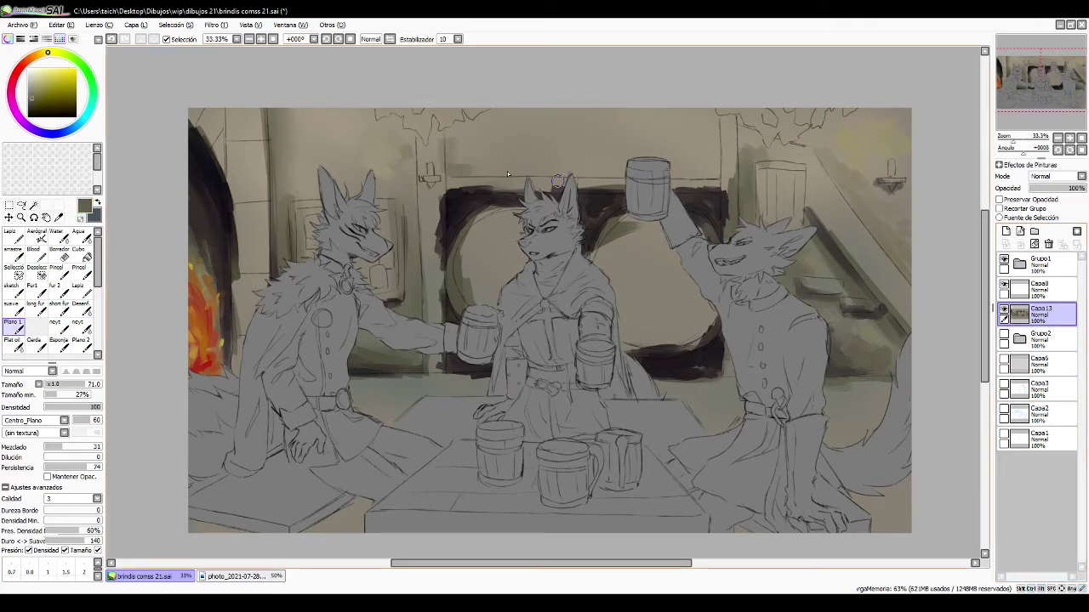
drag(457, 155, 519, 165)
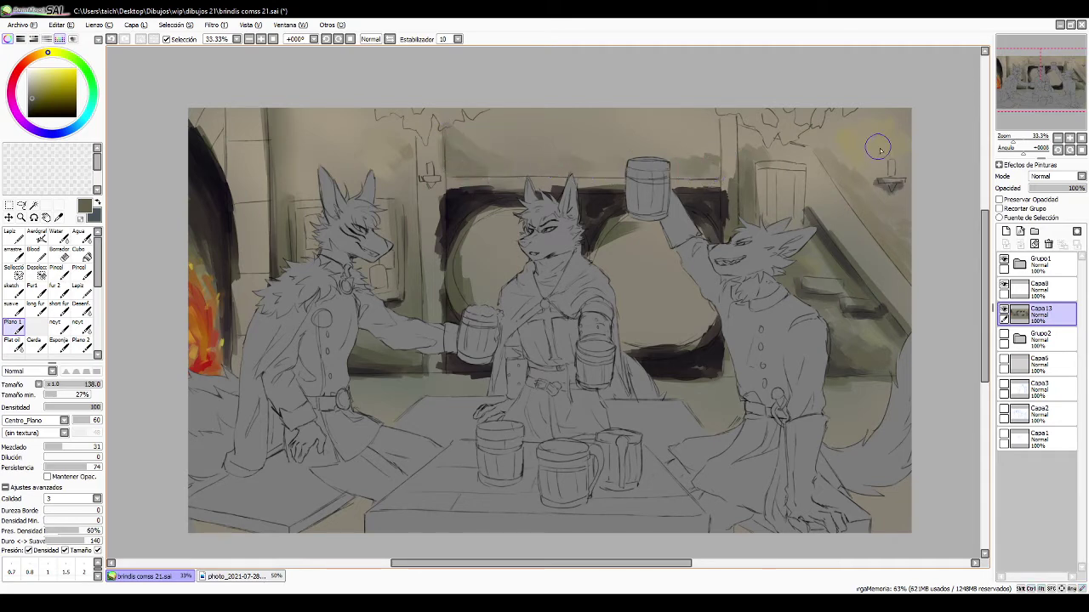
- Dab warm light-yellow patches across the upper wall above the barrels
alt+click(850, 143)
click(52, 75)
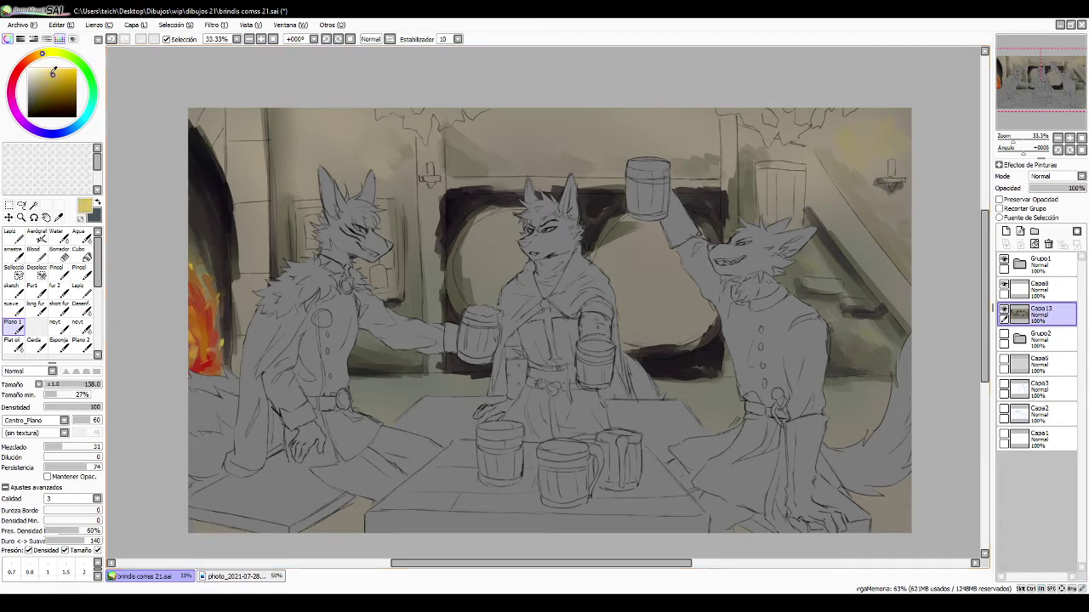
drag(523, 126, 553, 140)
drag(646, 154, 686, 141)
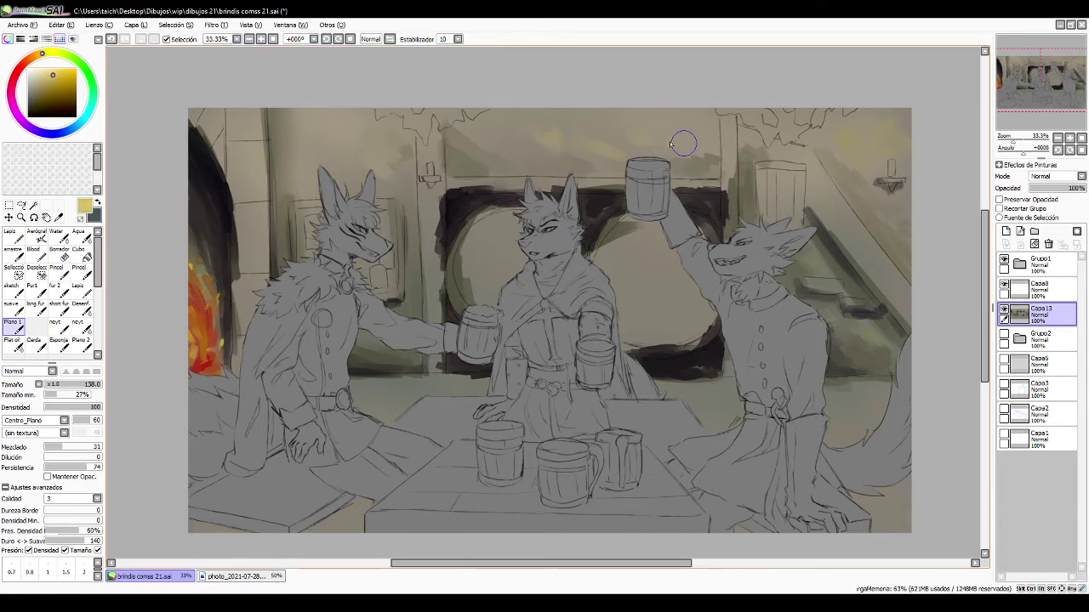
drag(491, 143, 476, 145)
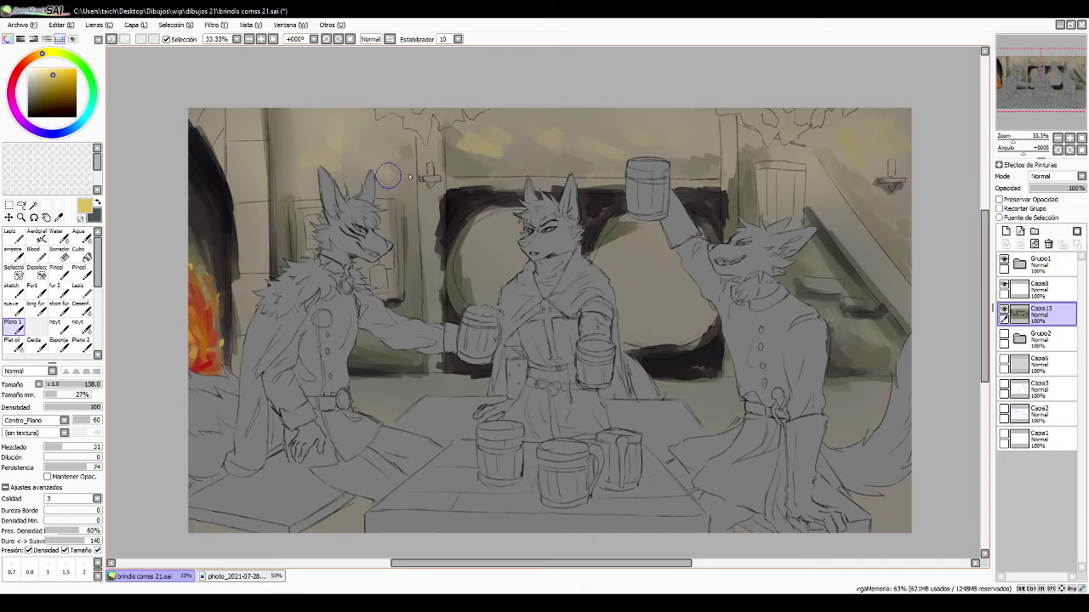
mouse_move(546, 158)
mouse_down()
mouse_move(533, 142)
mouse_move(562, 155)
mouse_up()
- Blend the yellow patches into the upper wall with tones sampled from the surrounding paint
alt+click(859, 146)
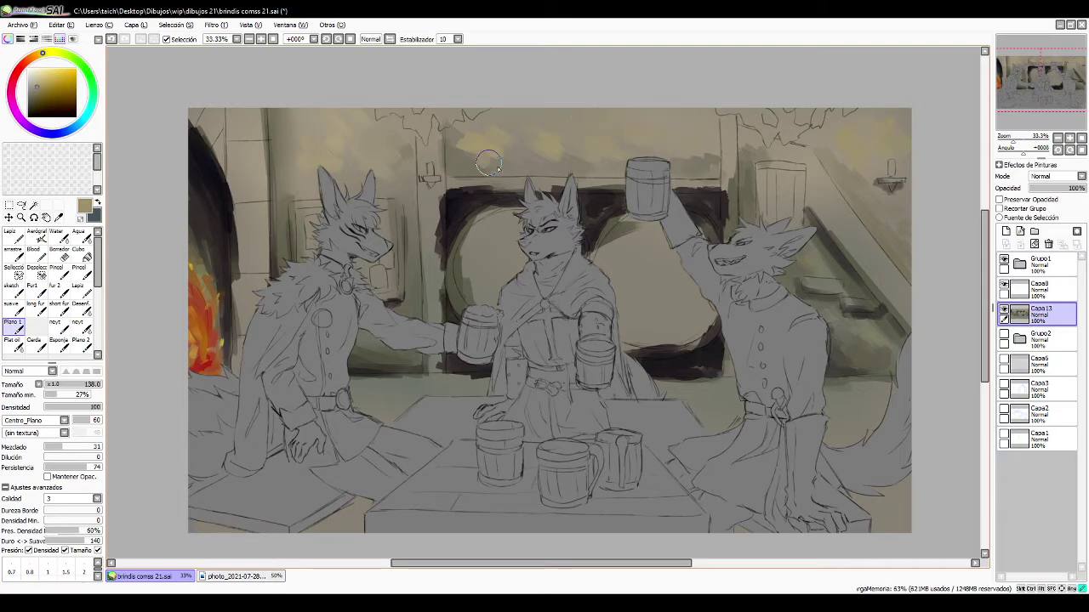
mouse_move(489, 163)
mouse_down()
mouse_move(461, 139)
mouse_move(466, 114)
mouse_move(455, 159)
mouse_move(490, 167)
mouse_up()
alt+click(460, 153)
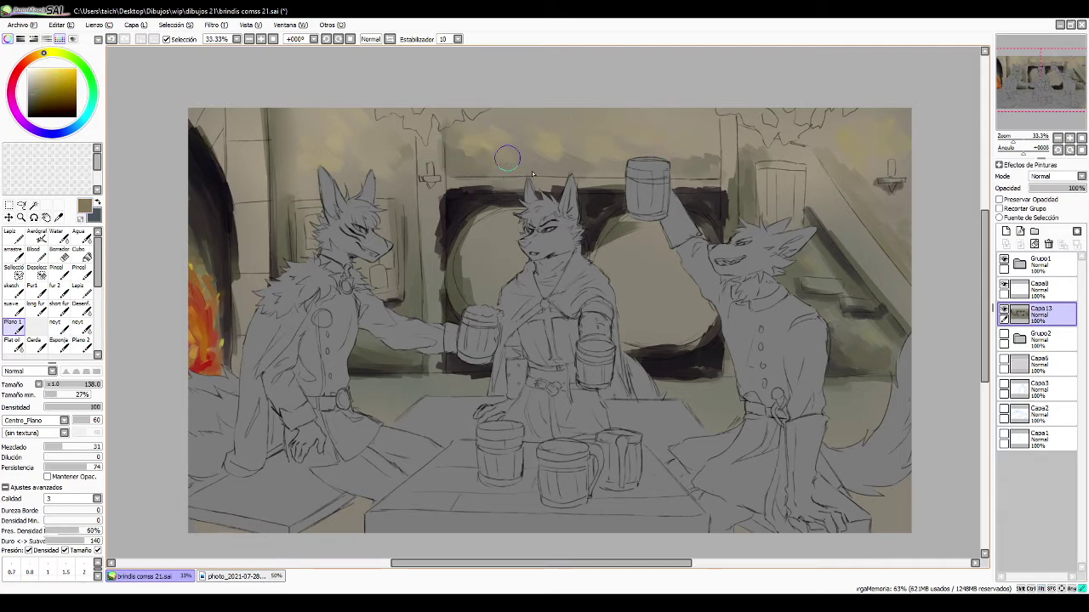
alt+click(486, 127)
alt+click(431, 164)
alt+click(326, 168)
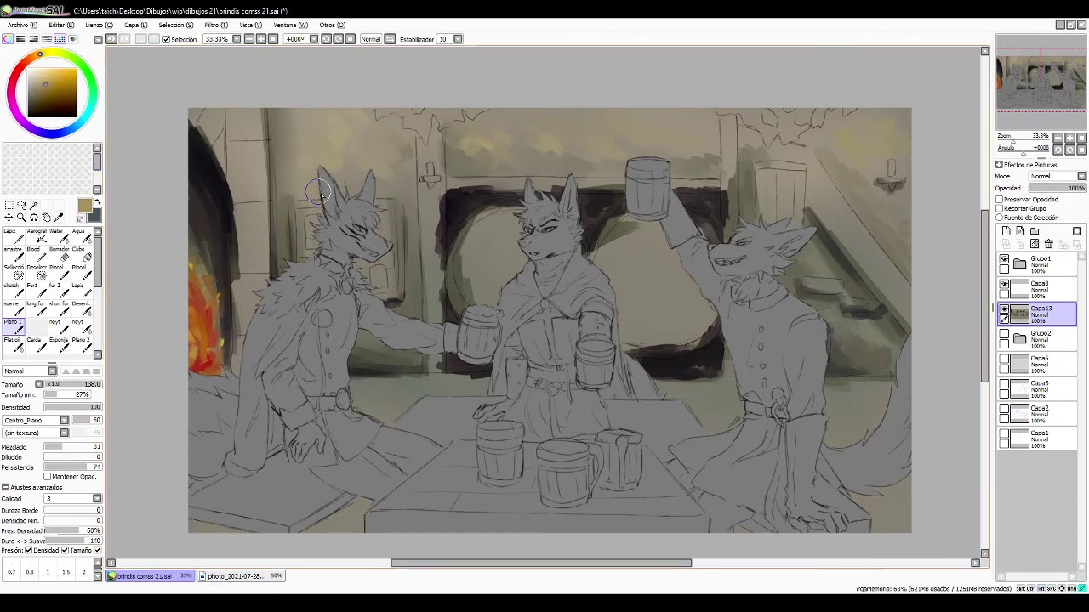
- Paint orange and saturated yellow glow accents around the left and right wall sconces
drag(414, 240, 416, 272)
click(66, 84)
mouse_move(399, 181)
mouse_down()
mouse_move(401, 155)
mouse_move(402, 185)
mouse_up()
click(45, 54)
click(69, 77)
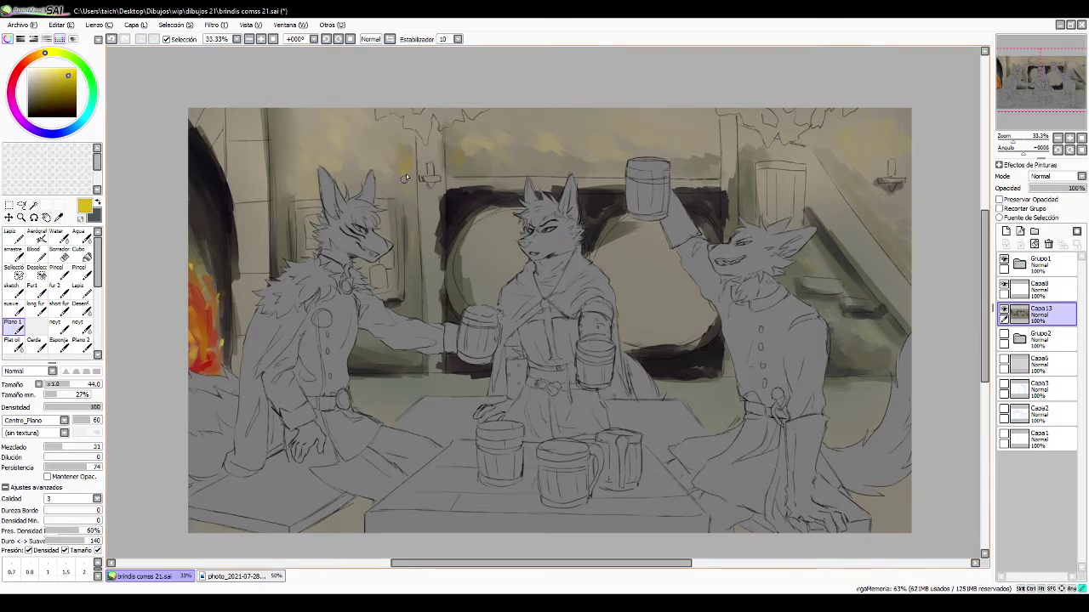
drag(405, 178, 407, 164)
drag(865, 183, 865, 185)
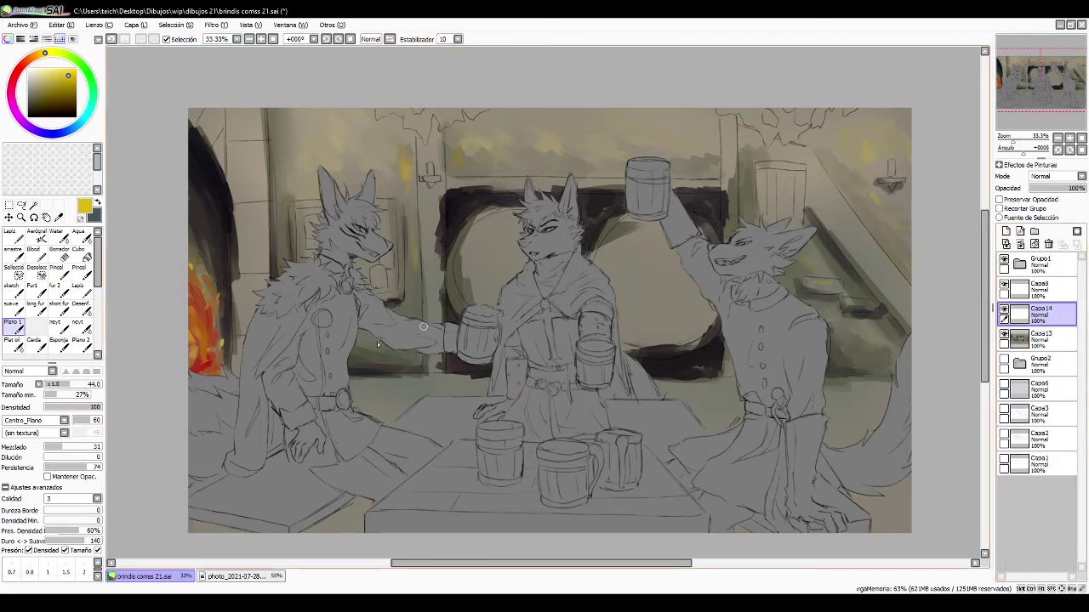
- Fill the fronts of both large barrels behind the middle character with a flat orange-brown base color
click(34, 57)
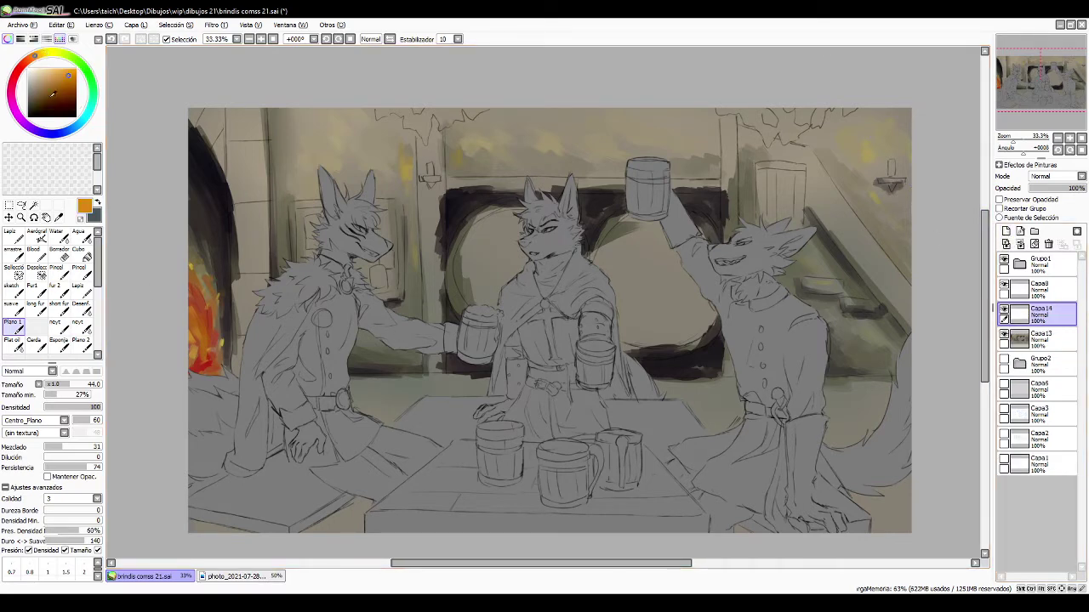
click(48, 94)
mouse_move(496, 250)
mouse_down()
mouse_move(474, 289)
mouse_move(529, 315)
mouse_move(549, 229)
mouse_move(552, 252)
mouse_move(508, 212)
mouse_move(481, 239)
mouse_move(501, 253)
mouse_move(515, 239)
mouse_move(488, 227)
mouse_move(464, 277)
mouse_up()
mouse_move(657, 292)
mouse_down()
mouse_move(652, 336)
mouse_move(668, 318)
mouse_move(698, 314)
mouse_move(693, 281)
mouse_move(706, 287)
mouse_move(647, 225)
mouse_move(614, 301)
mouse_move(639, 226)
mouse_move(685, 234)
mouse_move(637, 284)
mouse_move(620, 243)
mouse_move(647, 297)
mouse_move(642, 228)
mouse_up()
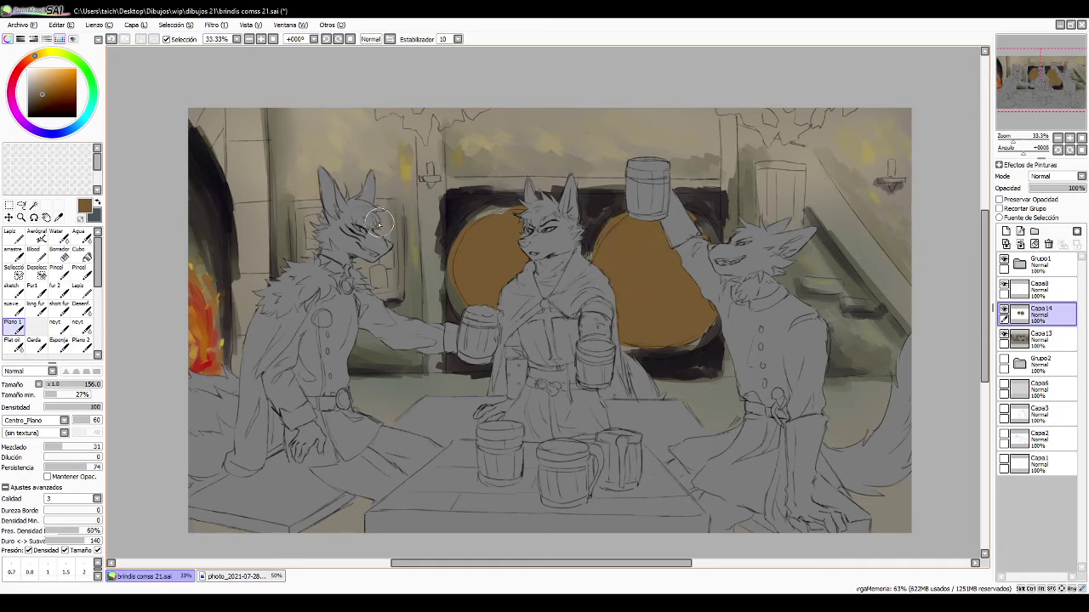
- Shade both large barrel fronts with a darker brown, leaving the orange-brown base along their rims
mouse_move(379, 221)
mouse_down()
mouse_move(380, 289)
mouse_move(371, 253)
mouse_move(371, 277)
mouse_move(369, 253)
mouse_move(365, 265)
mouse_move(356, 248)
mouse_move(385, 216)
mouse_move(370, 247)
mouse_up()
drag(461, 276, 475, 291)
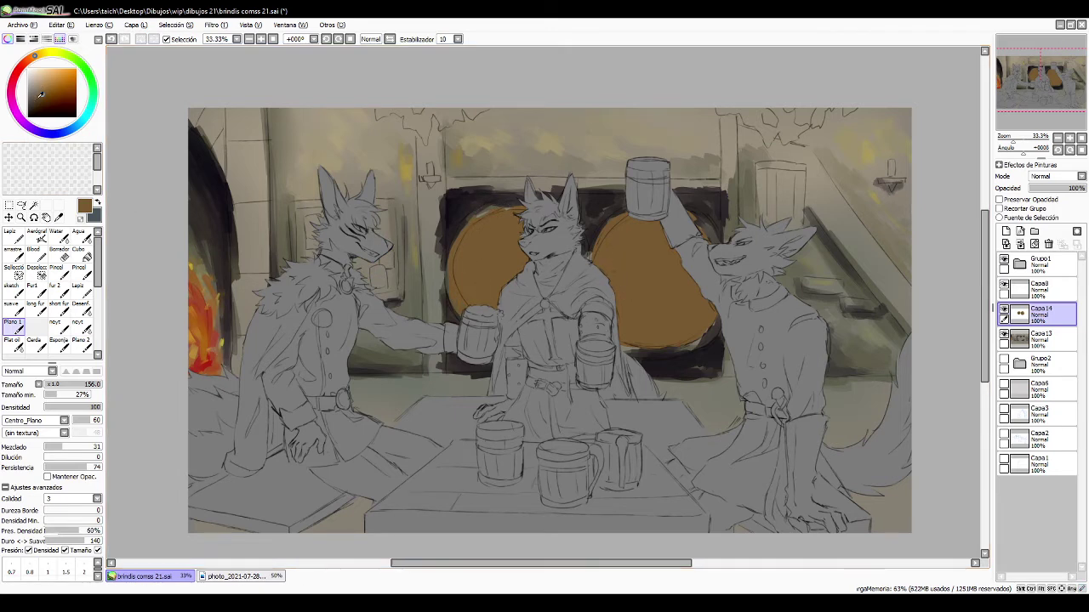
click(33, 107)
mouse_move(480, 302)
mouse_down()
mouse_move(465, 264)
mouse_move(489, 310)
mouse_move(492, 271)
mouse_move(525, 301)
mouse_move(533, 272)
mouse_move(498, 276)
mouse_move(476, 267)
mouse_move(469, 246)
mouse_move(511, 220)
mouse_move(562, 250)
mouse_move(482, 228)
mouse_move(519, 200)
mouse_up()
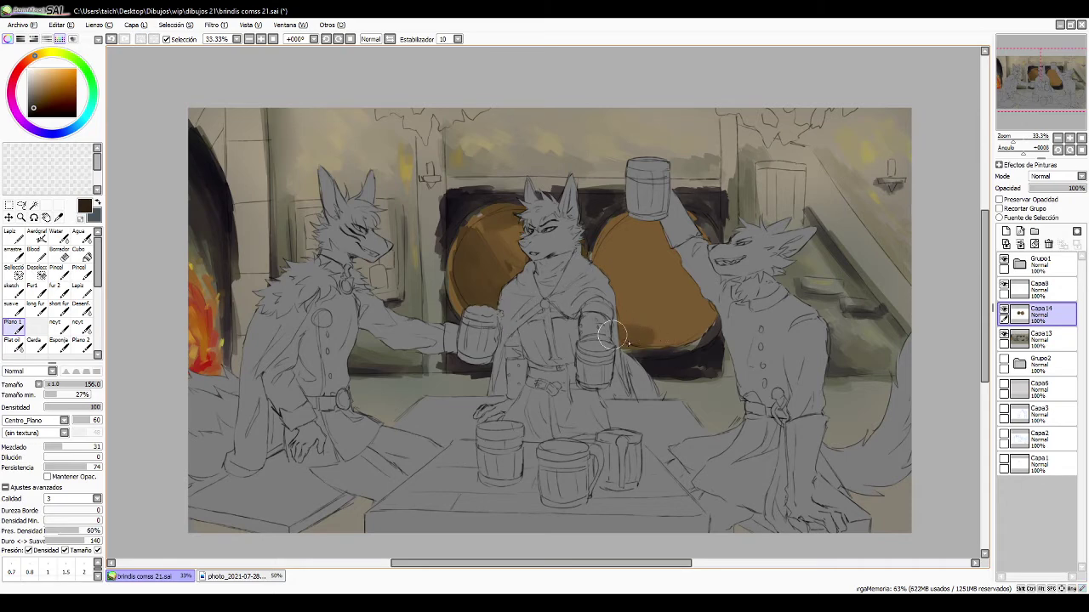
mouse_move(612, 335)
mouse_down()
mouse_move(678, 337)
mouse_move(705, 311)
mouse_move(687, 328)
mouse_move(662, 323)
mouse_move(597, 271)
mouse_move(605, 247)
mouse_move(621, 297)
mouse_move(689, 284)
mouse_move(692, 258)
mouse_move(647, 240)
mouse_up()
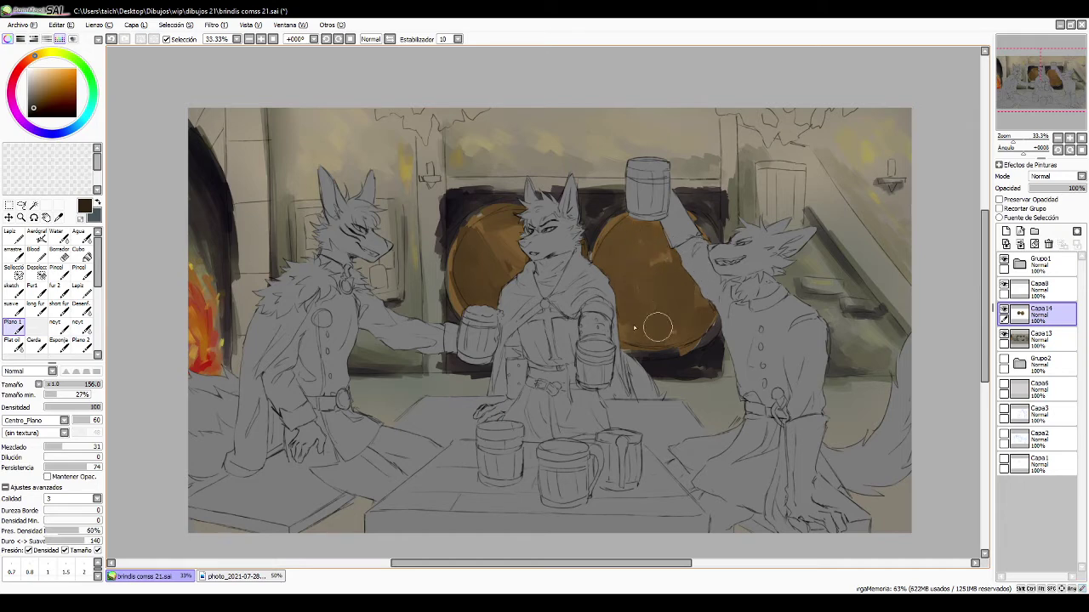
- Paint vertical lighter-brown wood streaks across the front of the right barrel
click(47, 109)
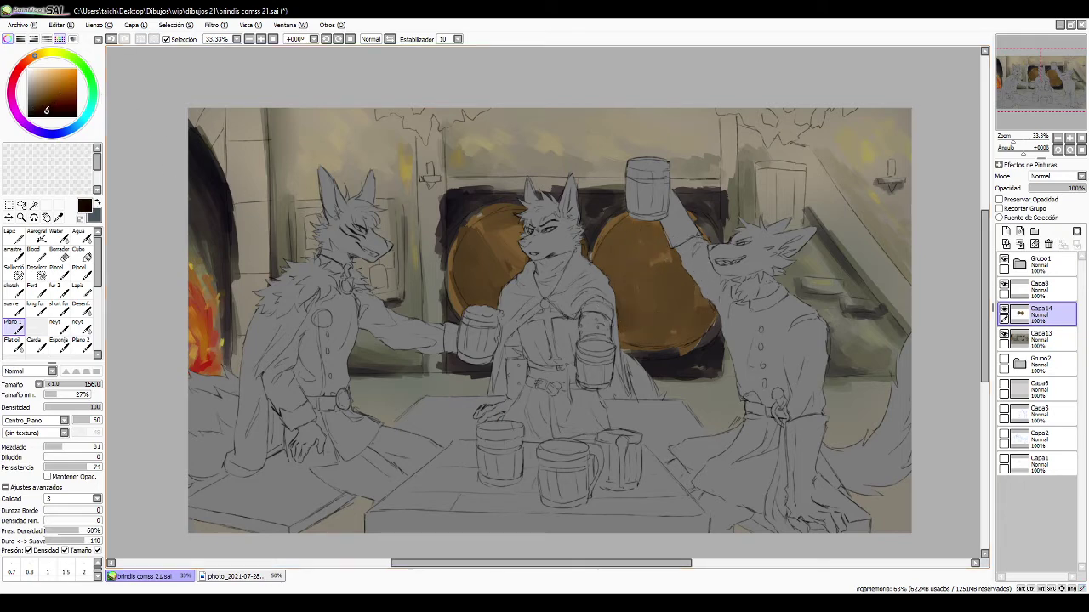
click(52, 101)
drag(696, 224, 668, 223)
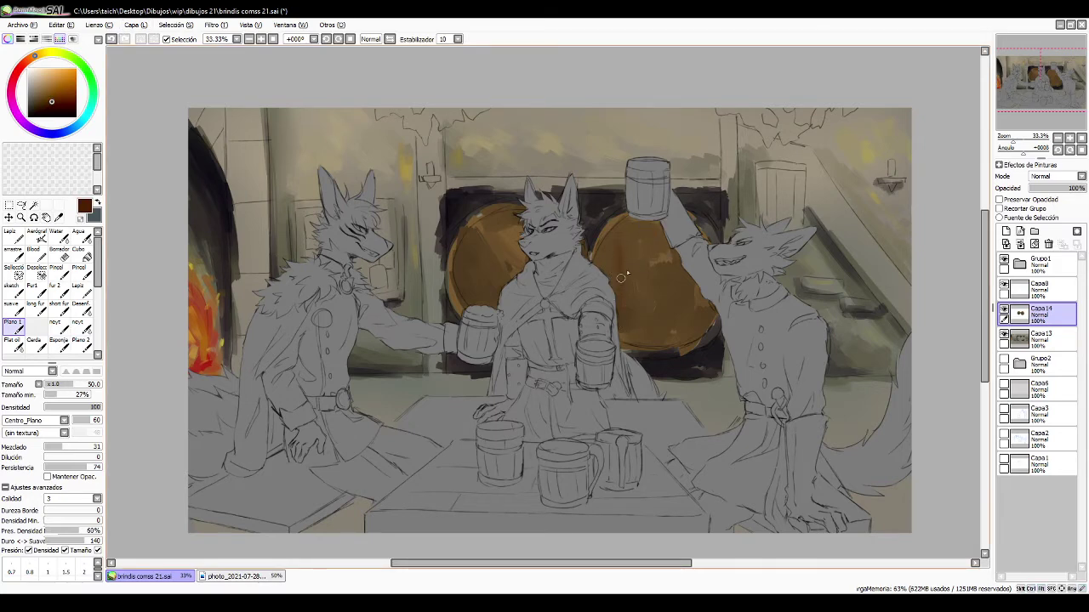
alt+click(617, 242)
click(46, 86)
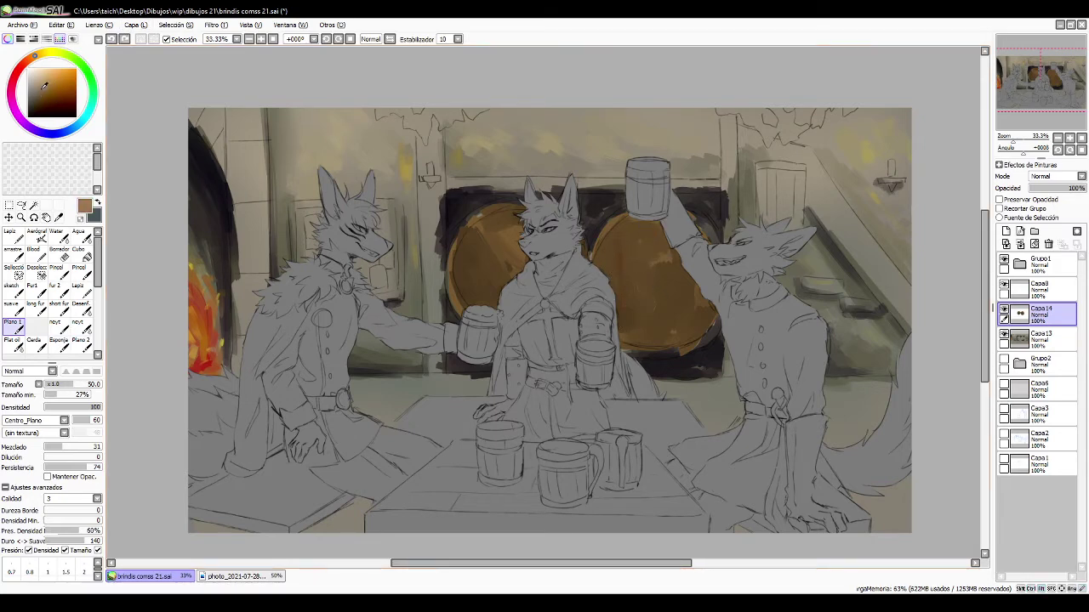
mouse_move(587, 235)
mouse_down()
mouse_move(622, 256)
mouse_move(624, 231)
mouse_move(630, 312)
mouse_move(642, 225)
mouse_move(671, 327)
mouse_up()
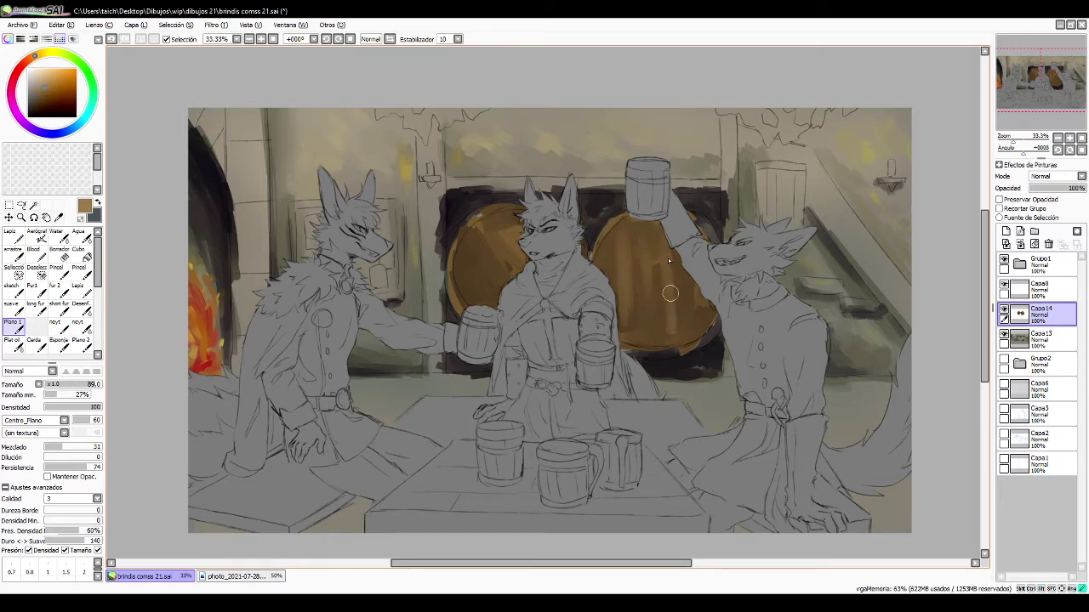
drag(693, 268, 698, 298)
- Add the same light-brown wood streaks and rim highlights to the left barrel
drag(491, 273, 505, 310)
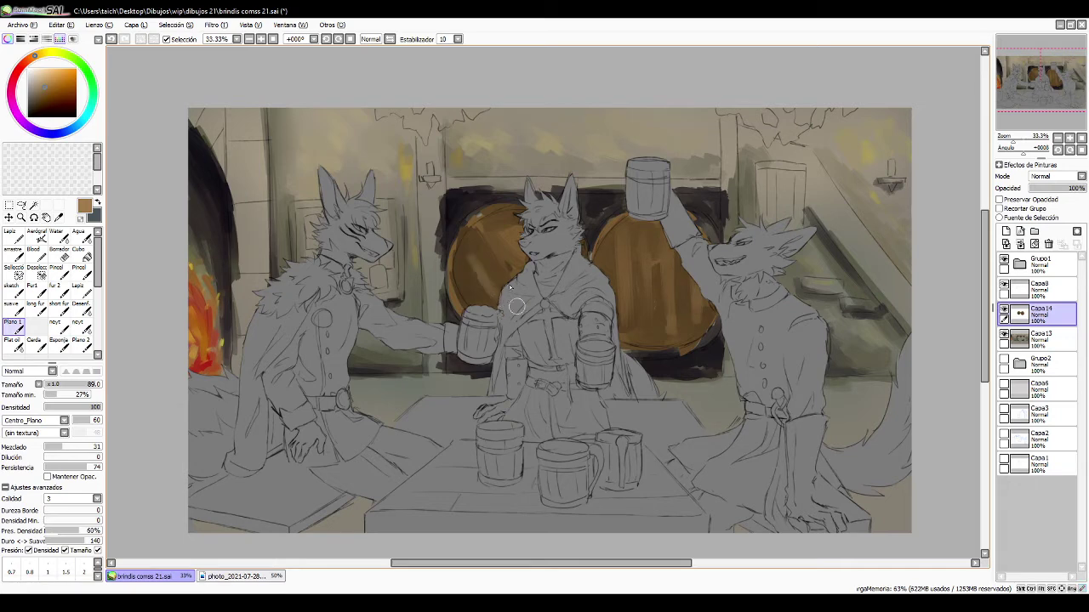
mouse_move(467, 265)
mouse_down()
mouse_move(482, 298)
mouse_move(468, 268)
mouse_up()
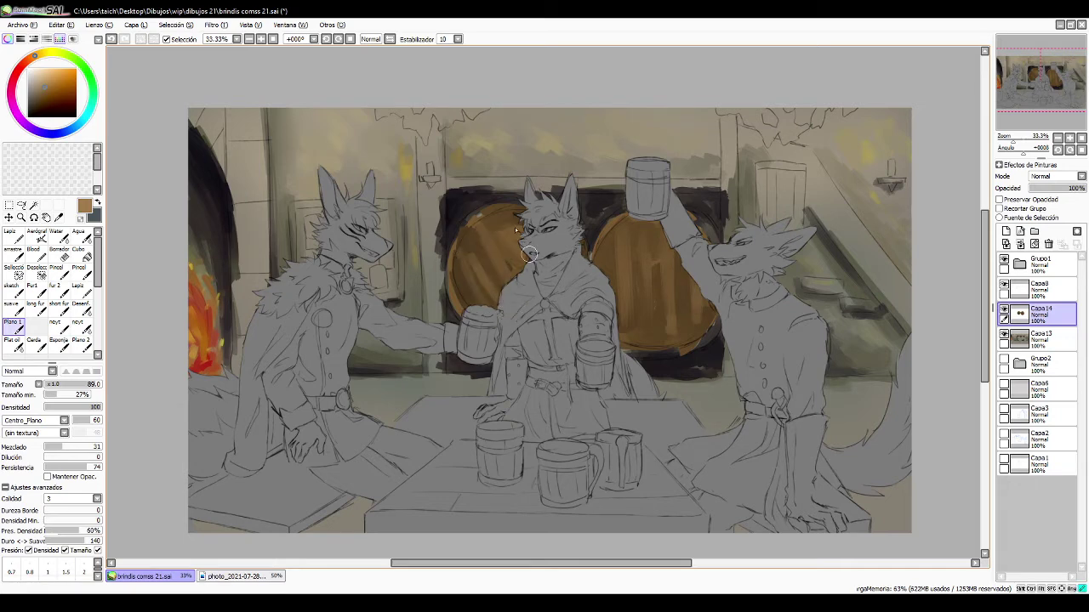
mouse_move(512, 222)
mouse_down()
mouse_move(518, 234)
mouse_move(461, 255)
mouse_up()
- Paint dark brown plank lines and shadows between the boards and along the rims of both barrels
alt+click(458, 236)
click(34, 109)
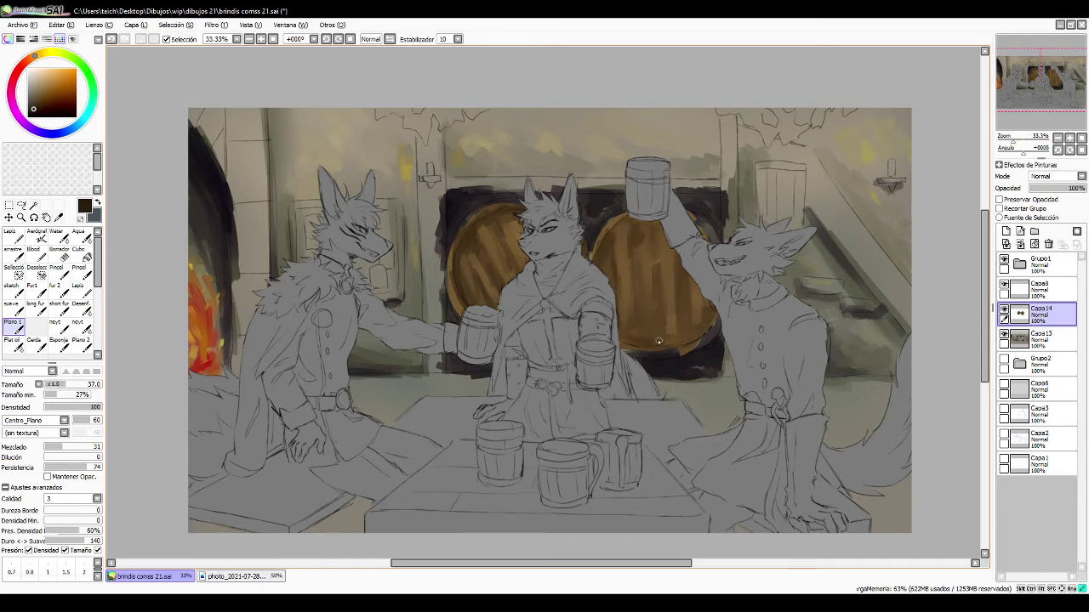
drag(658, 342, 671, 342)
mouse_move(643, 250)
mouse_down()
mouse_move(651, 338)
mouse_move(696, 325)
mouse_up()
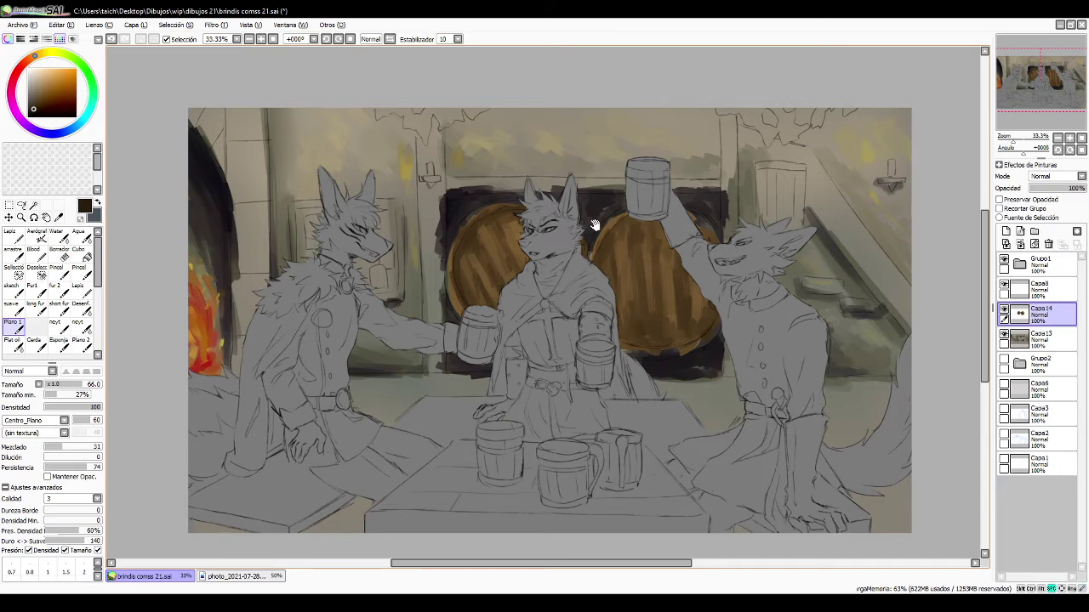
key(space)
drag(592, 226, 572, 238)
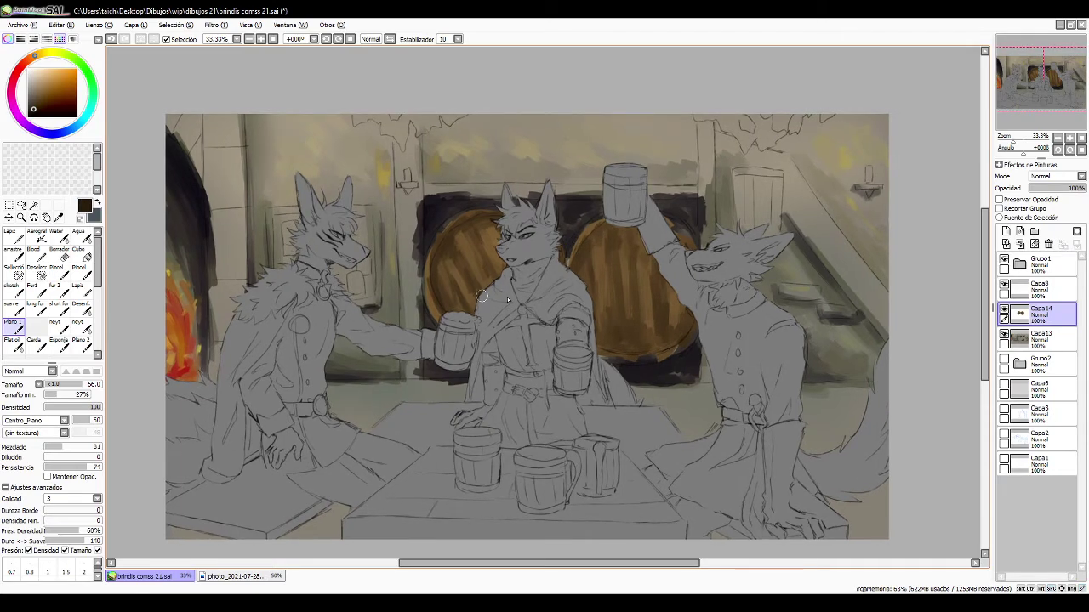
drag(631, 299, 616, 302)
drag(614, 252, 622, 342)
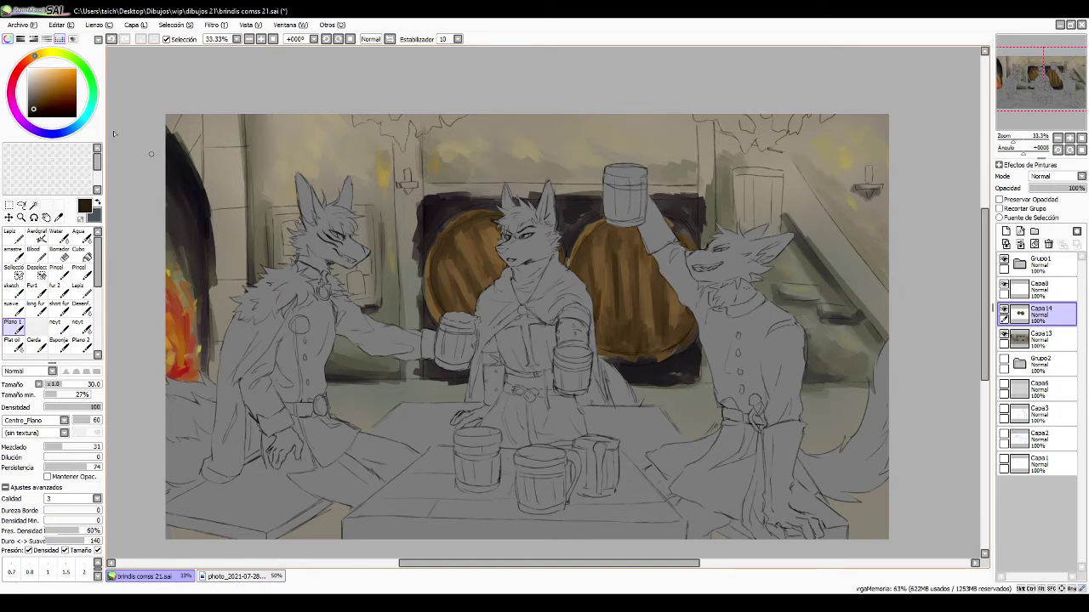
- Try to deepen the barrels' shading with a sampled dark brown and the airbrush
click(77, 126)
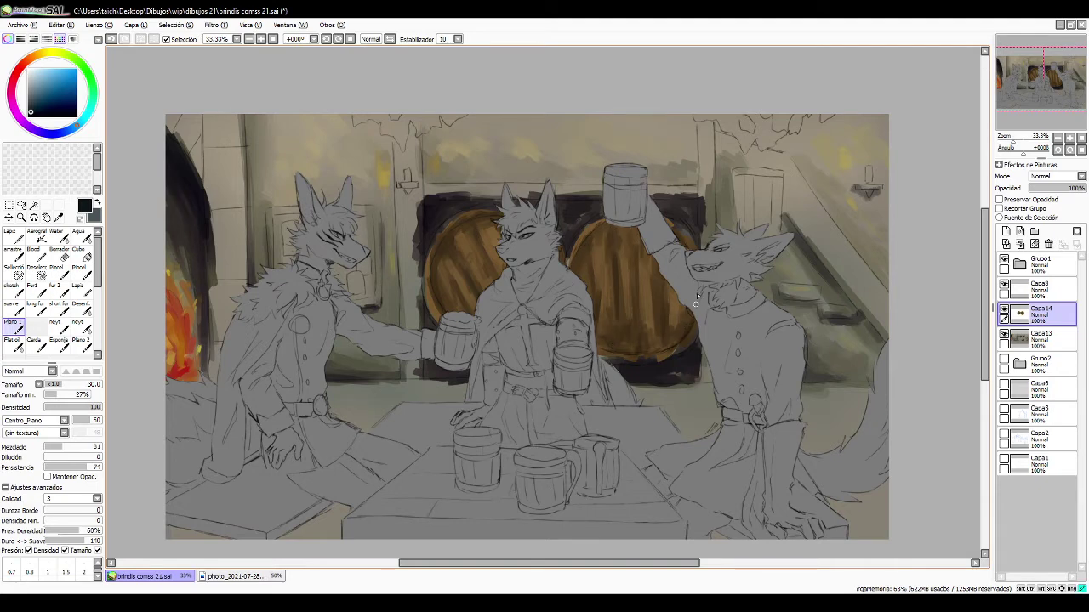
alt+click(657, 317)
mouse_move(657, 317)
mouse_down()
mouse_move(624, 324)
mouse_move(656, 335)
mouse_up()
key(ctrl+z)
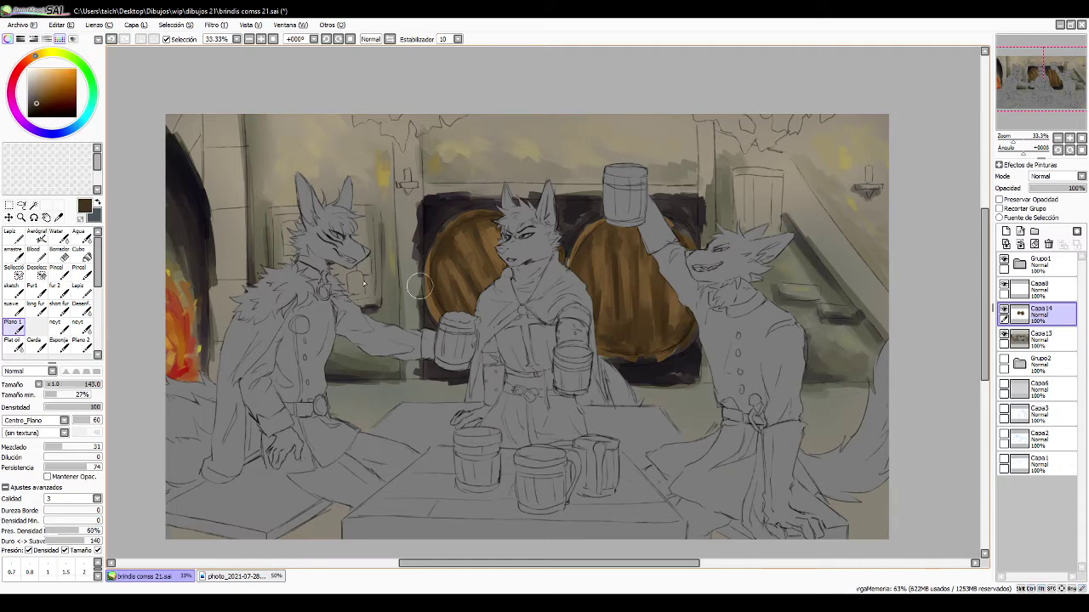
click(38, 238)
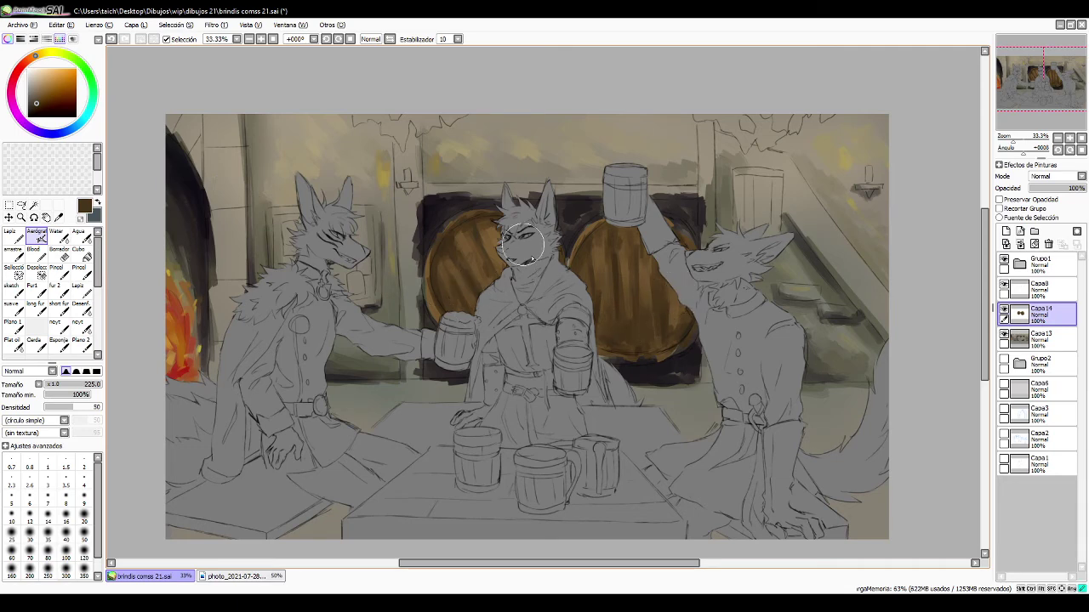
key(ctrl+z)
- Try to paint the framed wall panel behind the left character in light beige
click(34, 81)
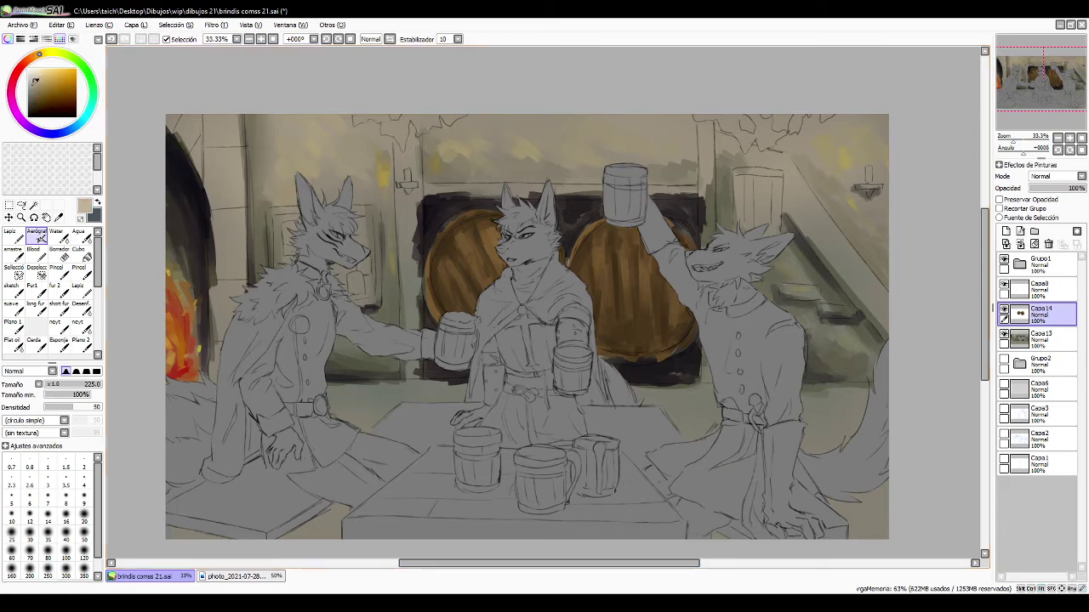
click(13, 324)
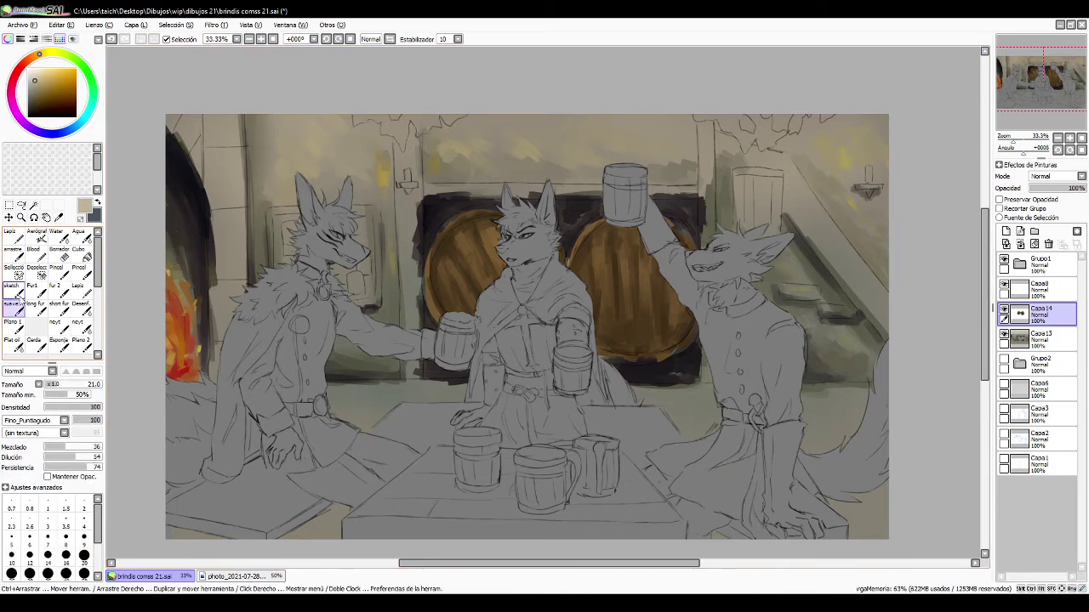
drag(364, 237, 362, 272)
drag(371, 259, 349, 257)
mouse_move(347, 291)
mouse_down()
mouse_move(351, 278)
mouse_move(332, 289)
mouse_move(359, 294)
mouse_move(362, 268)
mouse_move(368, 291)
mouse_up()
key(ctrl+z)
key(ctrl+z)
key(ctrl+z)
key(ctrl+z)
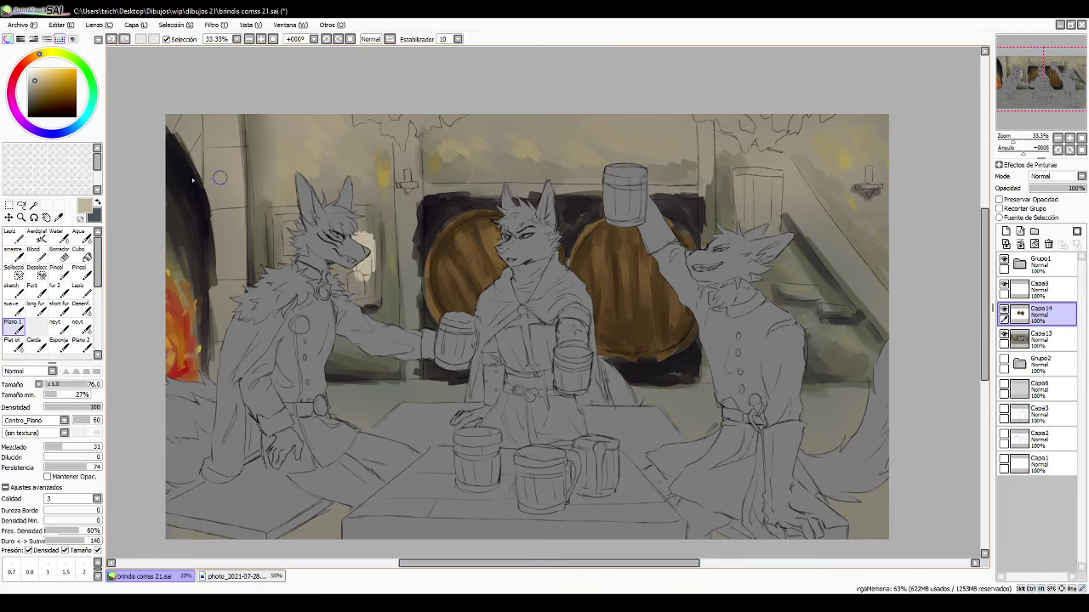
- Paint the framed wall panel behind the left character in a muted reddish brown
click(38, 83)
click(31, 59)
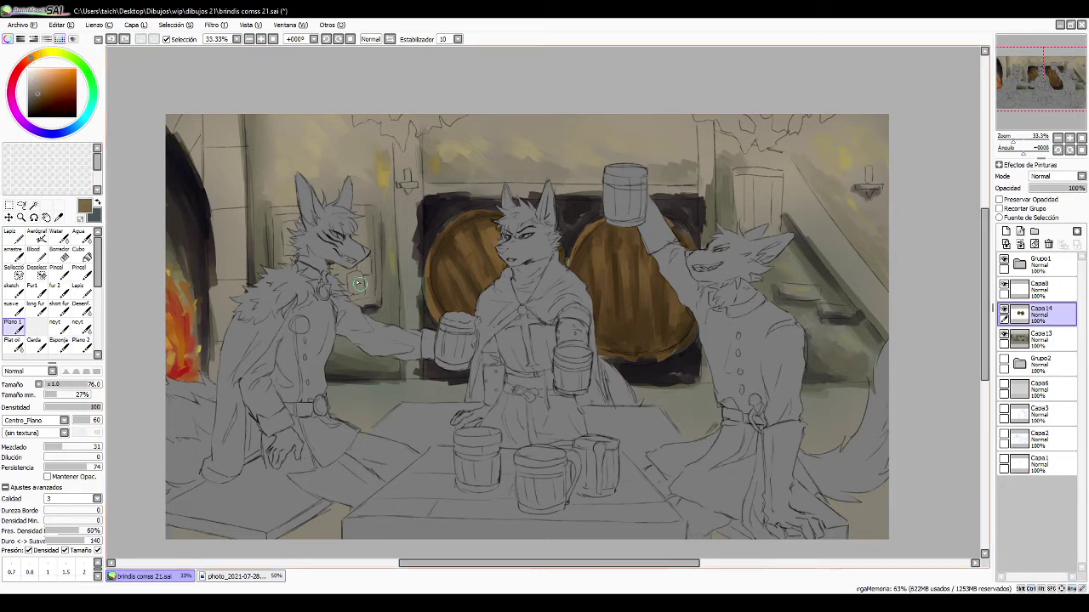
drag(359, 279, 353, 273)
mouse_move(358, 230)
mouse_down()
mouse_move(366, 254)
mouse_move(367, 218)
mouse_move(364, 230)
mouse_move(300, 218)
mouse_move(276, 231)
mouse_move(281, 252)
mouse_move(293, 224)
mouse_move(305, 278)
mouse_move(342, 292)
mouse_move(354, 290)
mouse_move(345, 258)
mouse_move(353, 265)
mouse_move(337, 282)
mouse_move(367, 281)
mouse_up()
key(alt+Tab)
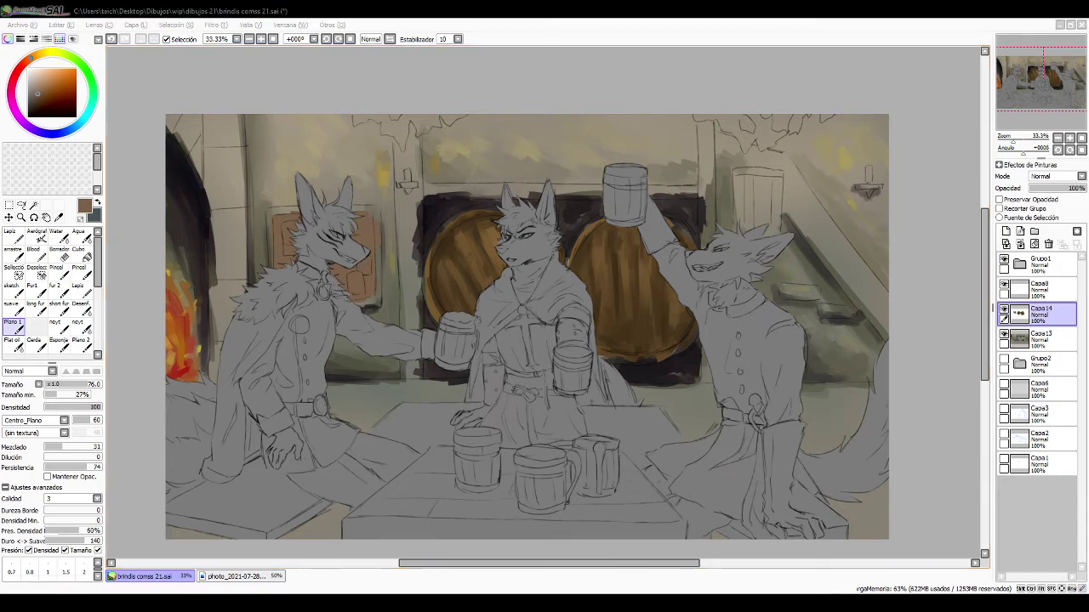
key(alt+Tab)
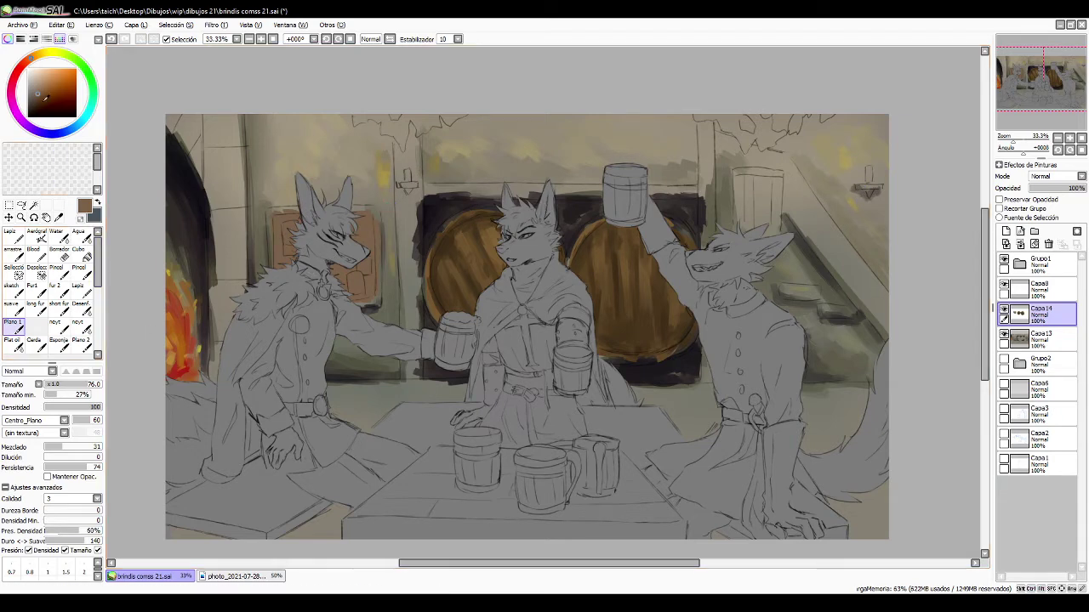
- Paint the candles on the left and right wall sconces in pale cream
click(34, 76)
click(51, 54)
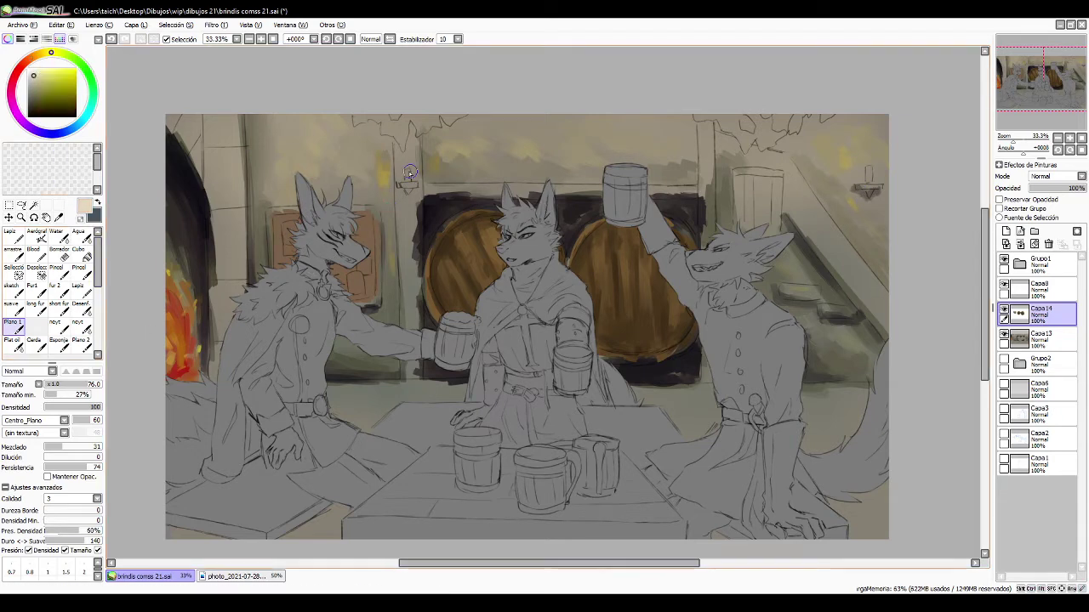
drag(410, 172, 404, 177)
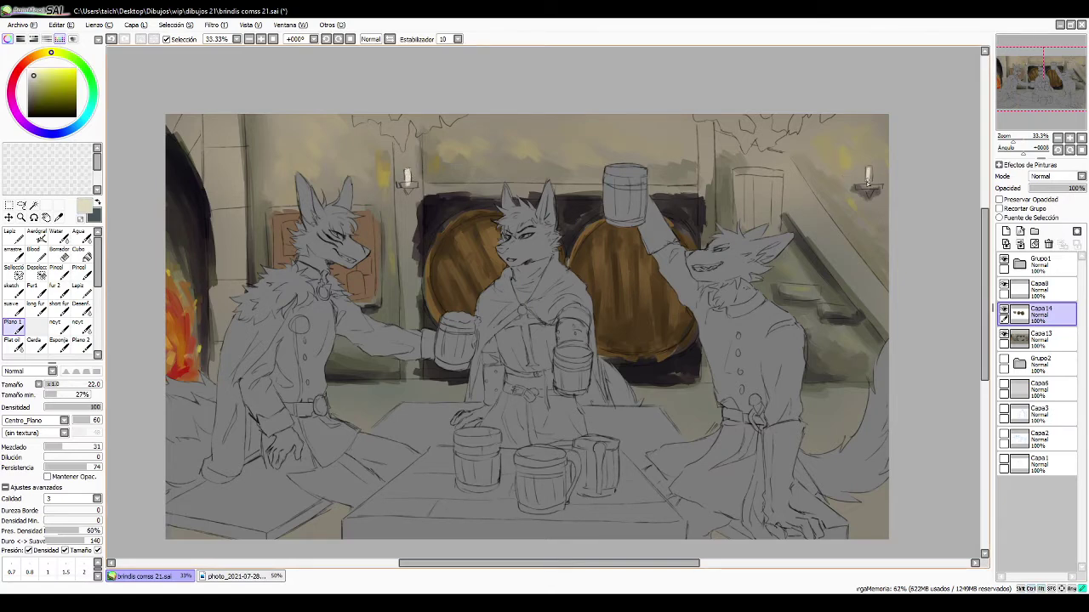
drag(869, 170, 869, 183)
- Shade the reddish-brown wall panel behind the left character with darker brown tones and a larger brush
alt+click(283, 233)
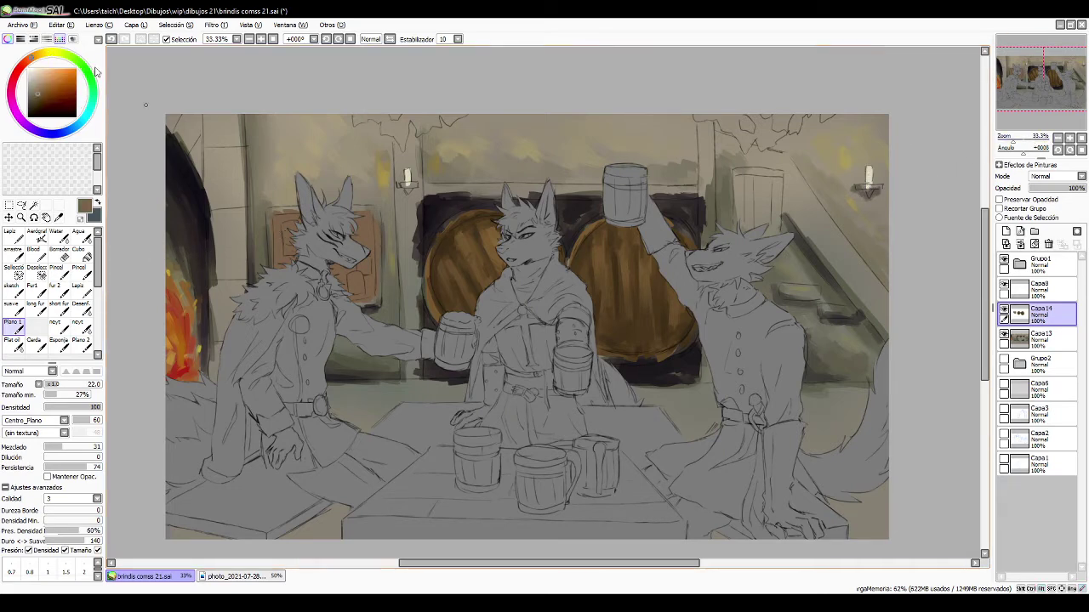
click(40, 101)
click(40, 54)
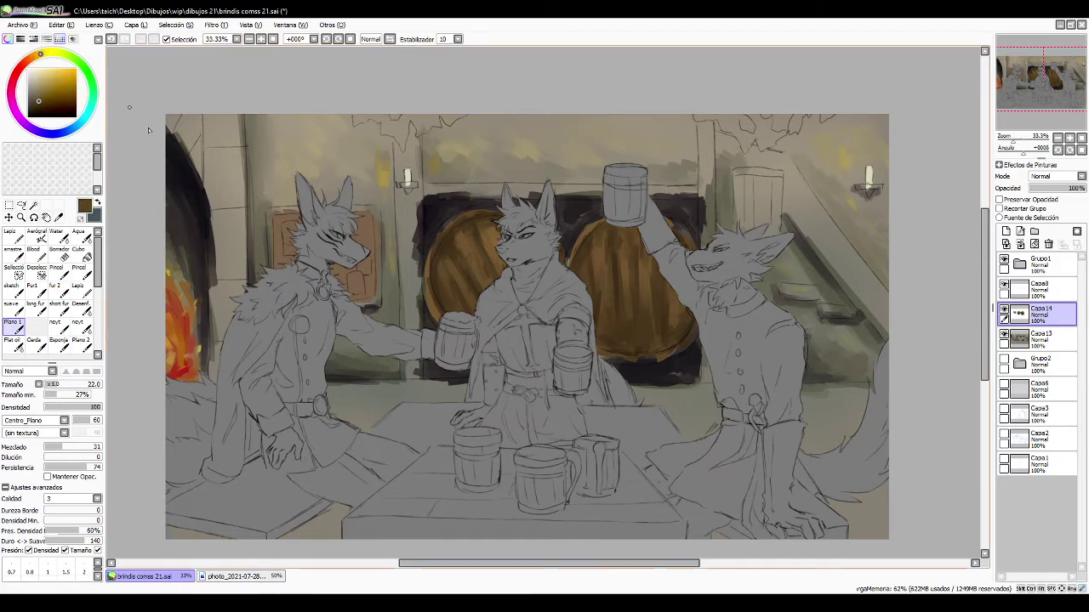
ctrl+alt+drag(260, 260, 298, 261)
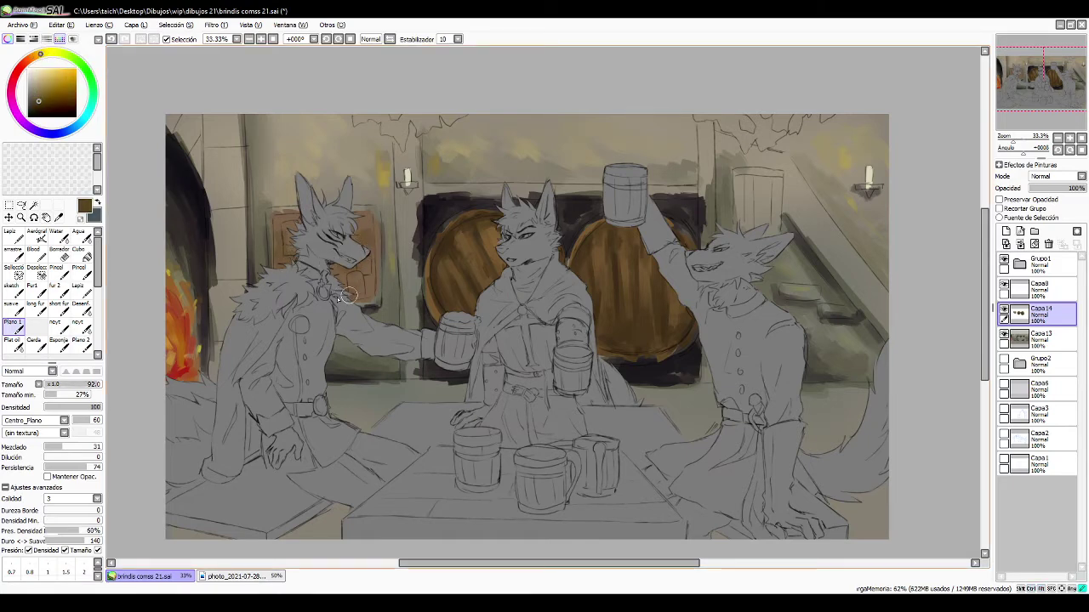
click(41, 111)
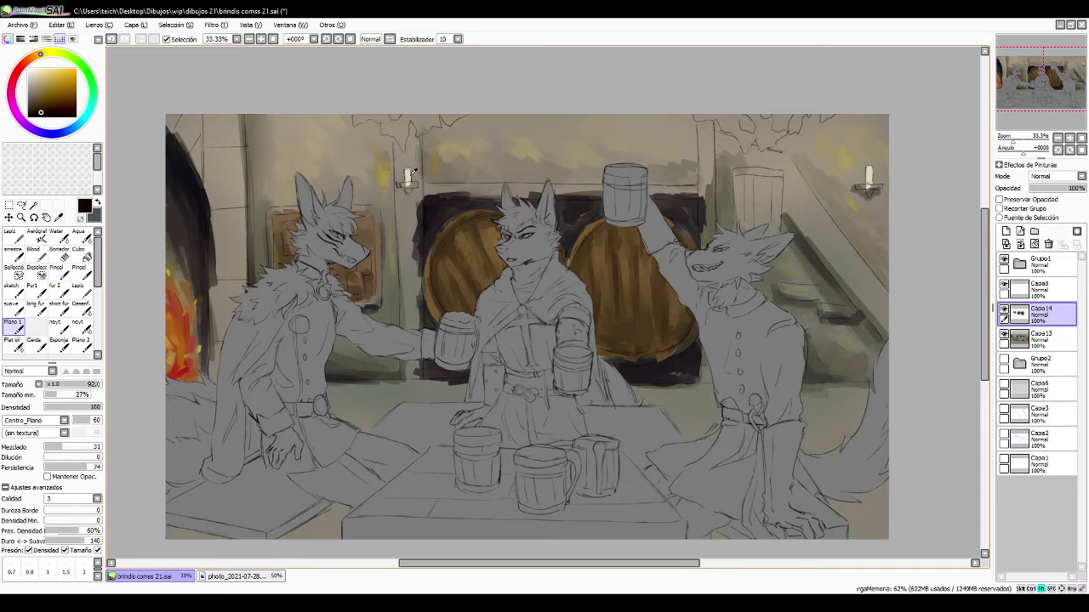
- Color the left wall sconce's candle holder with an olive-beige sampled from the nearby glow and a darker olive
alt+click(384, 170)
click(38, 86)
click(45, 52)
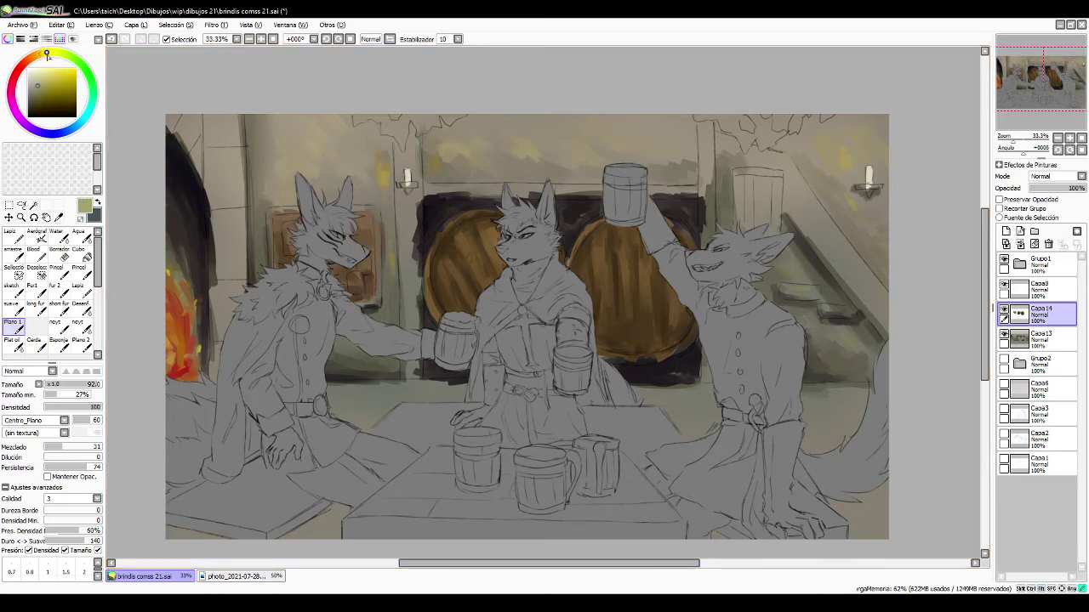
drag(399, 203, 406, 189)
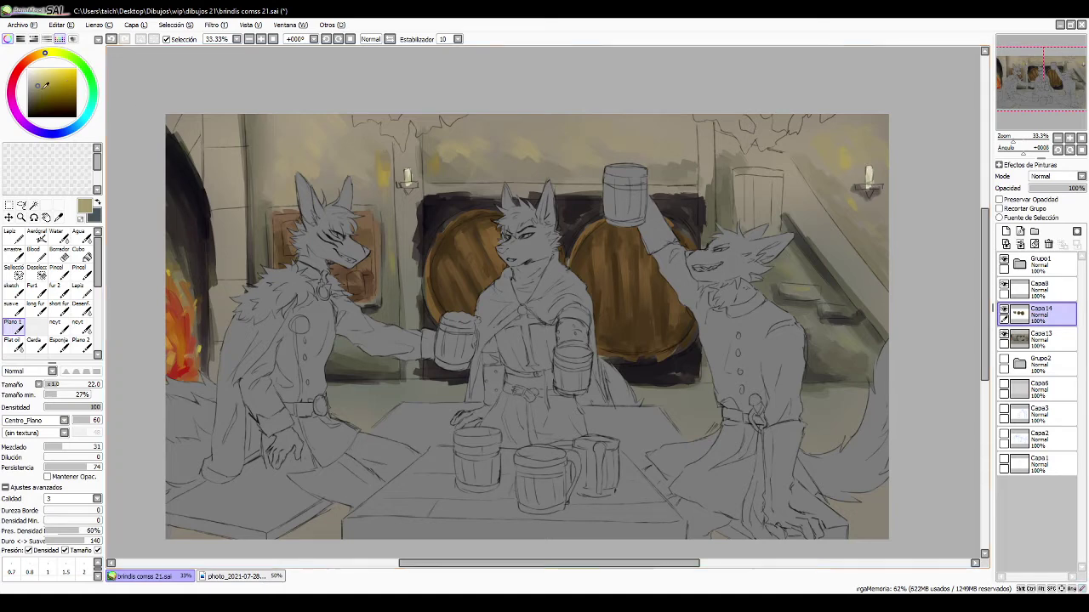
click(34, 93)
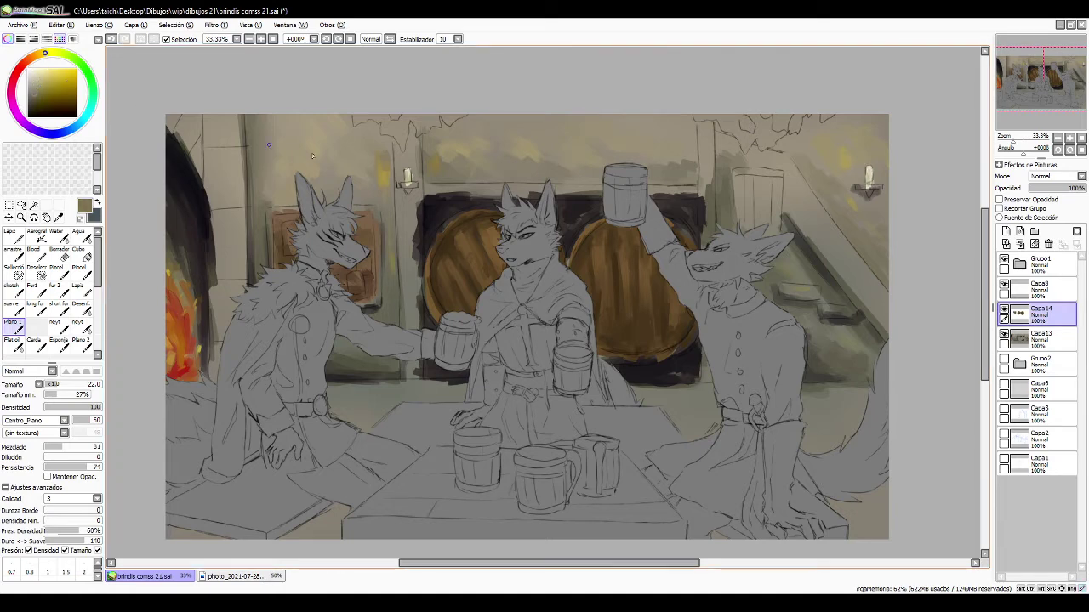
drag(408, 183, 410, 178)
- Paint the two leaf clusters hanging from the ceiling in a flat reddish orange
click(37, 55)
drag(40, 75, 42, 100)
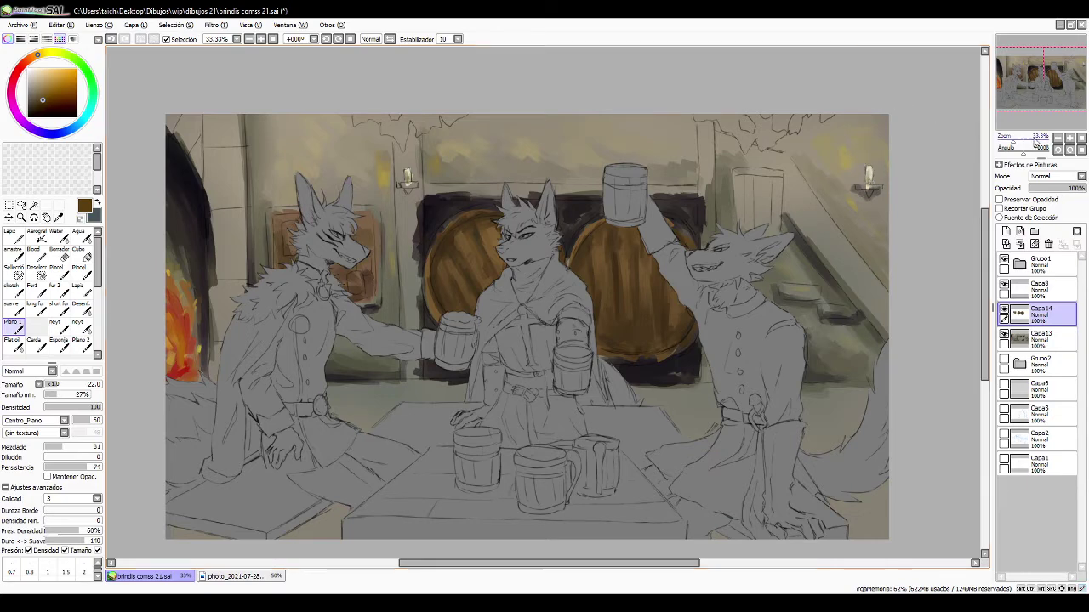
drag(1034, 85, 1037, 83)
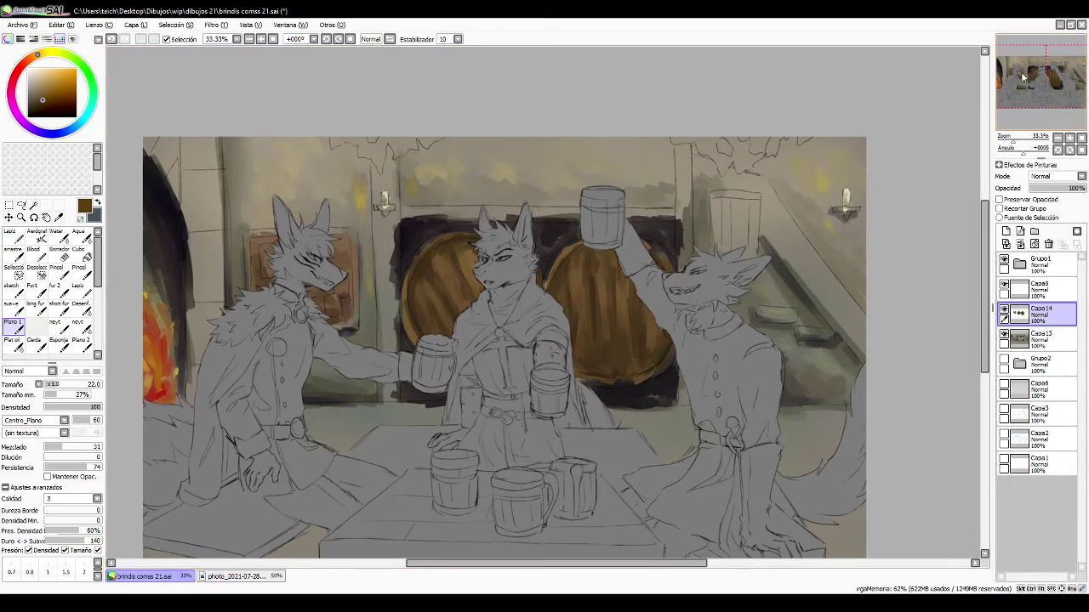
click(26, 63)
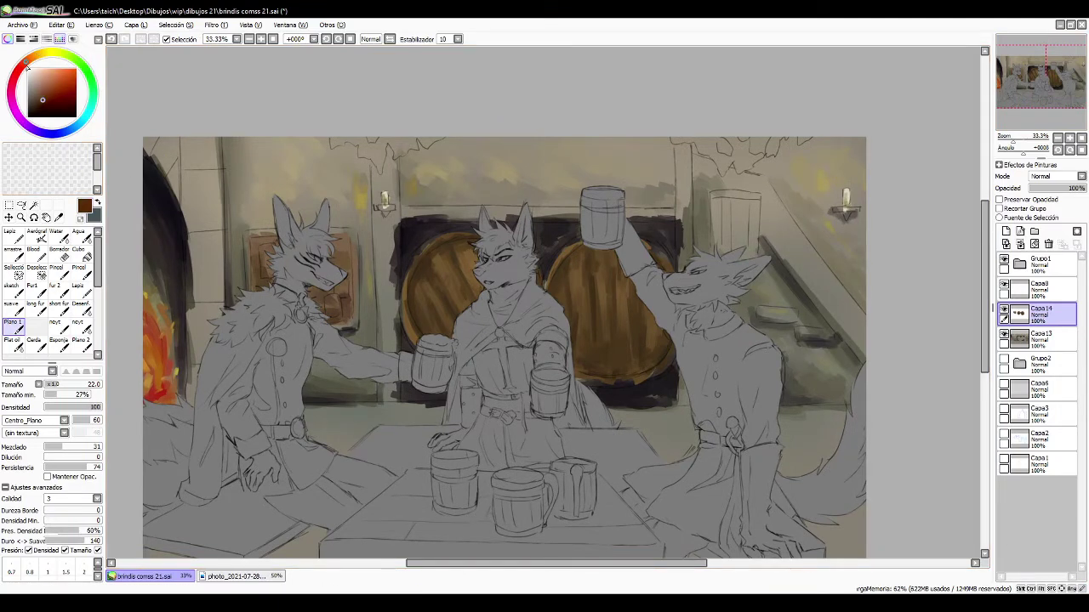
drag(49, 102, 56, 89)
mouse_move(341, 144)
ctrl+alt+mouse_down()
mouse_move(372, 151)
mouse_move(378, 171)
mouse_move(378, 141)
mouse_move(400, 149)
ctrl+alt+mouse_up()
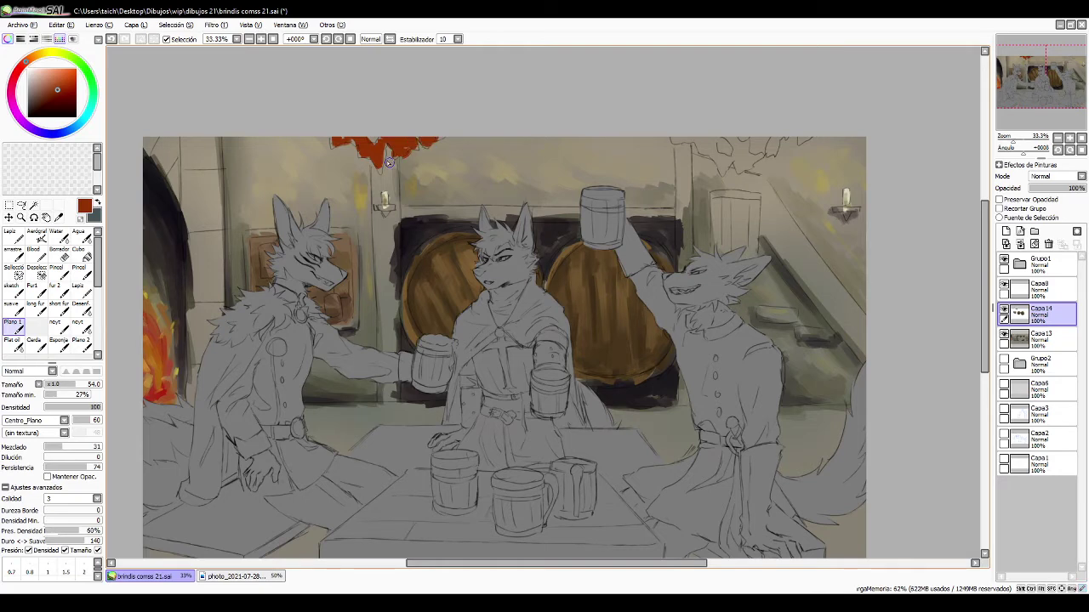
mouse_move(684, 136)
mouse_down()
mouse_move(729, 164)
mouse_move(727, 132)
mouse_move(738, 167)
mouse_move(810, 139)
mouse_up()
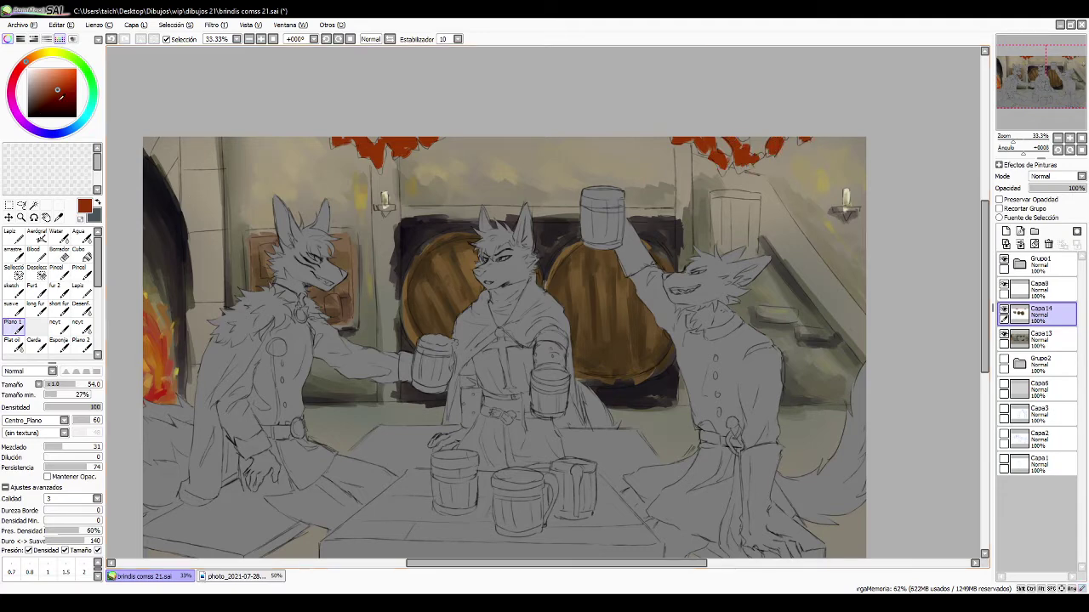
- Shade the left hanging leaf cluster in dark maroon with a smaller brush of about size 31
click(58, 103)
click(49, 106)
mouse_move(367, 154)
mouse_down()
mouse_move(360, 135)
mouse_move(375, 164)
mouse_move(381, 139)
mouse_move(370, 160)
mouse_move(333, 140)
mouse_up()
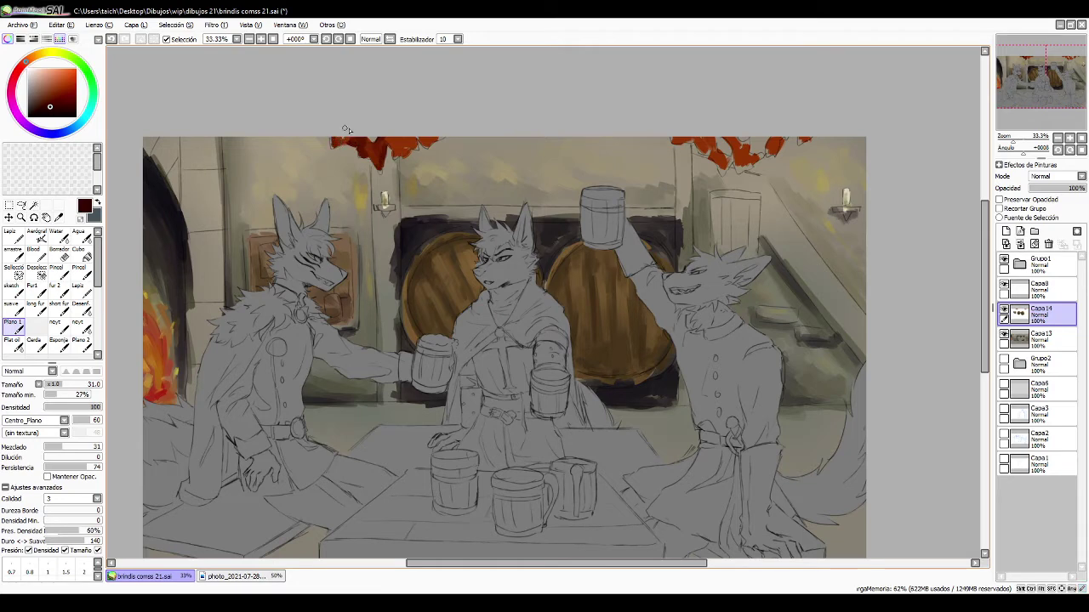
- Lower the opacity of layer Capa8 to 81% and return to layer Capa14
click(1039, 289)
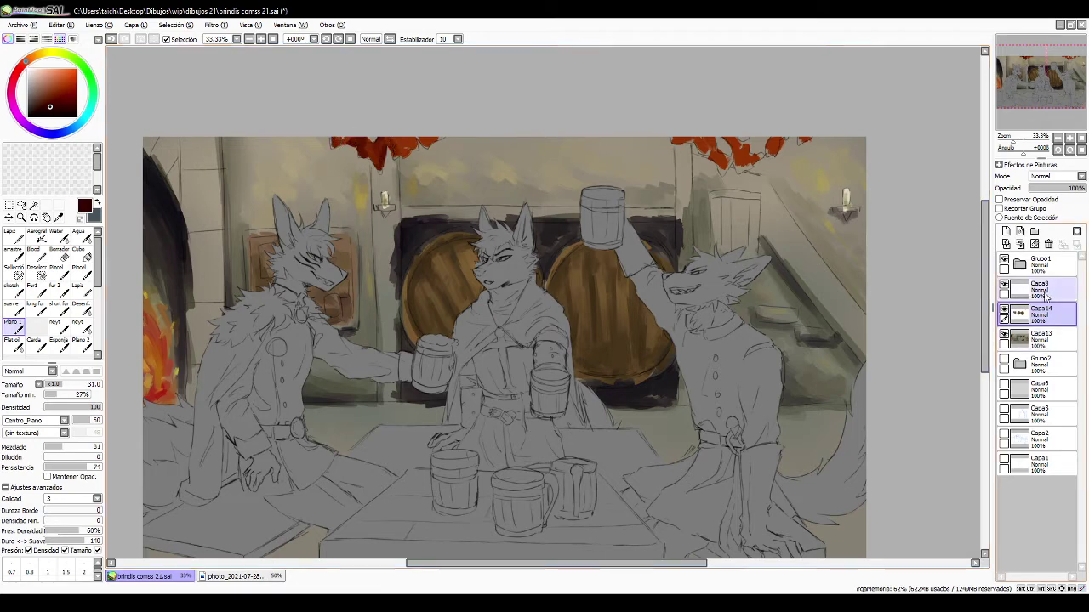
mouse_move(1074, 188)
mouse_down()
mouse_move(1061, 197)
mouse_move(1075, 193)
mouse_up()
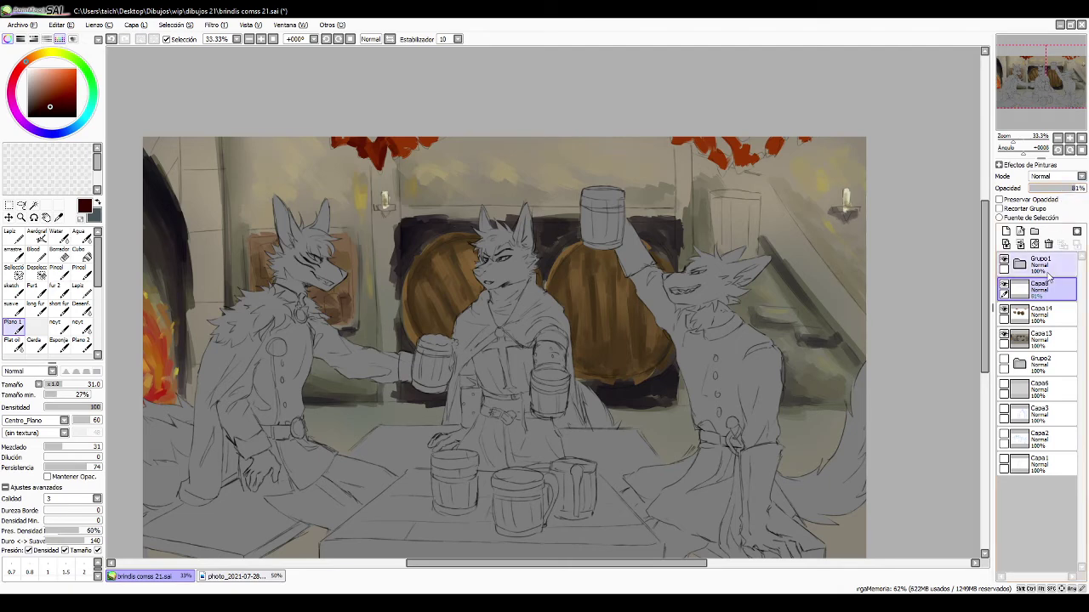
click(1039, 314)
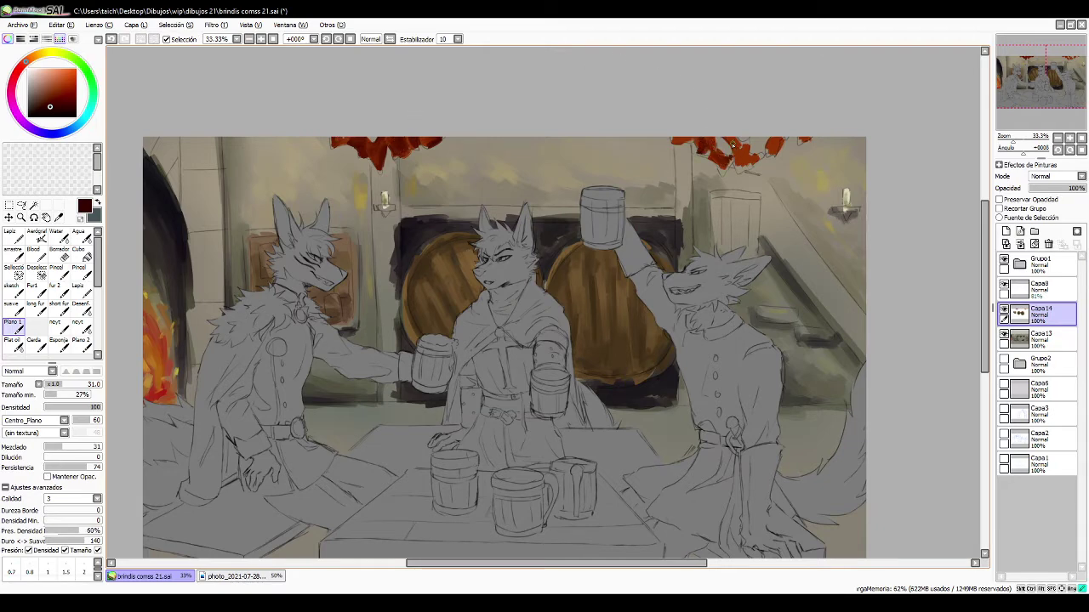
- Shade the right hanging leaf cluster in dark maroon and deepen both clusters with very dark blue accents
drag(739, 152, 771, 153)
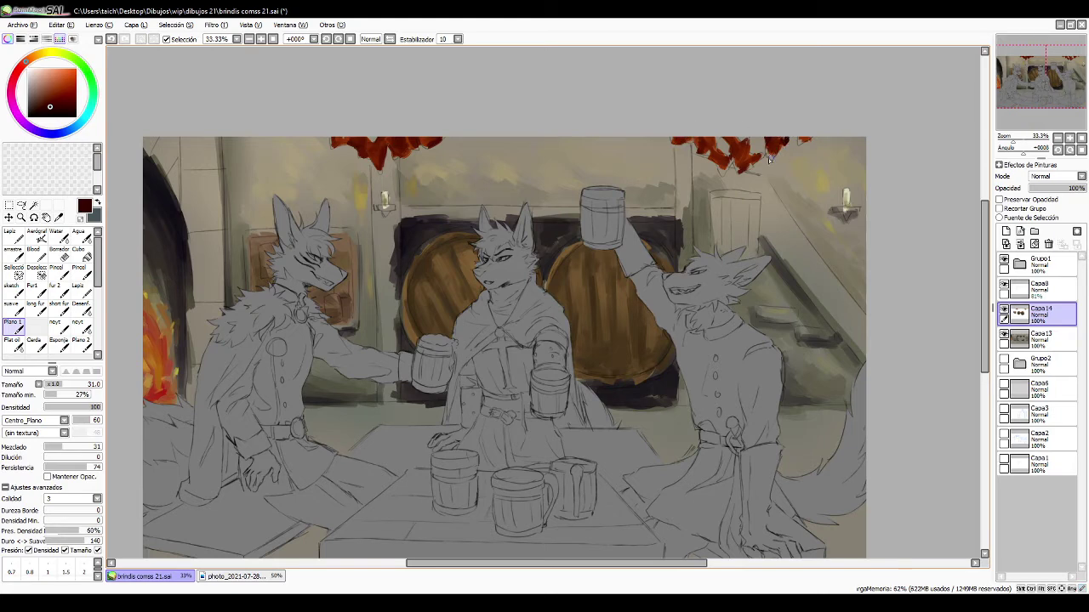
drag(752, 160, 748, 162)
click(66, 131)
drag(48, 107, 40, 112)
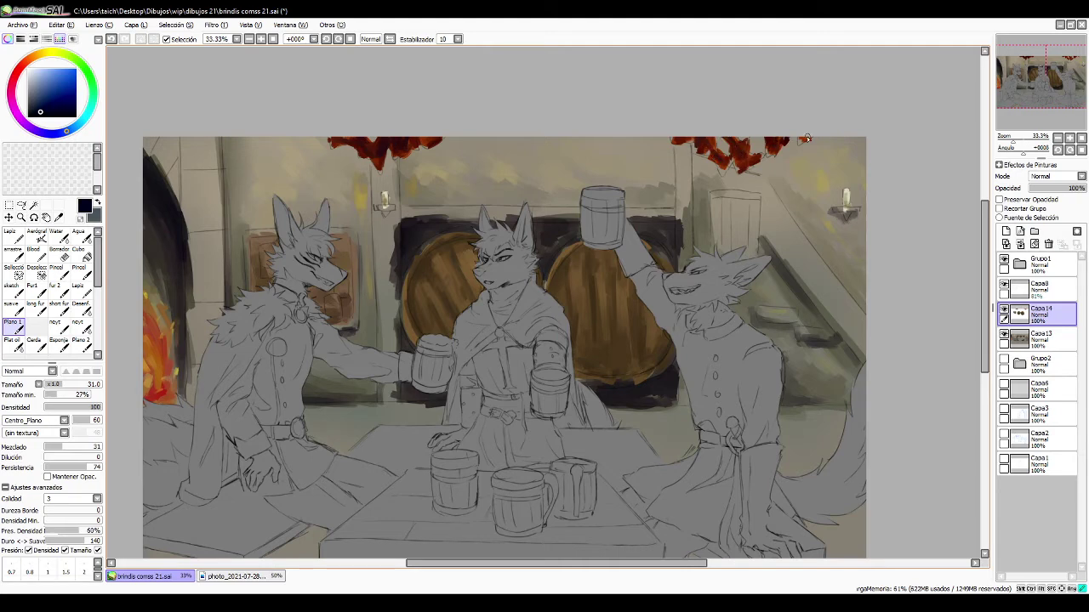
click(31, 106)
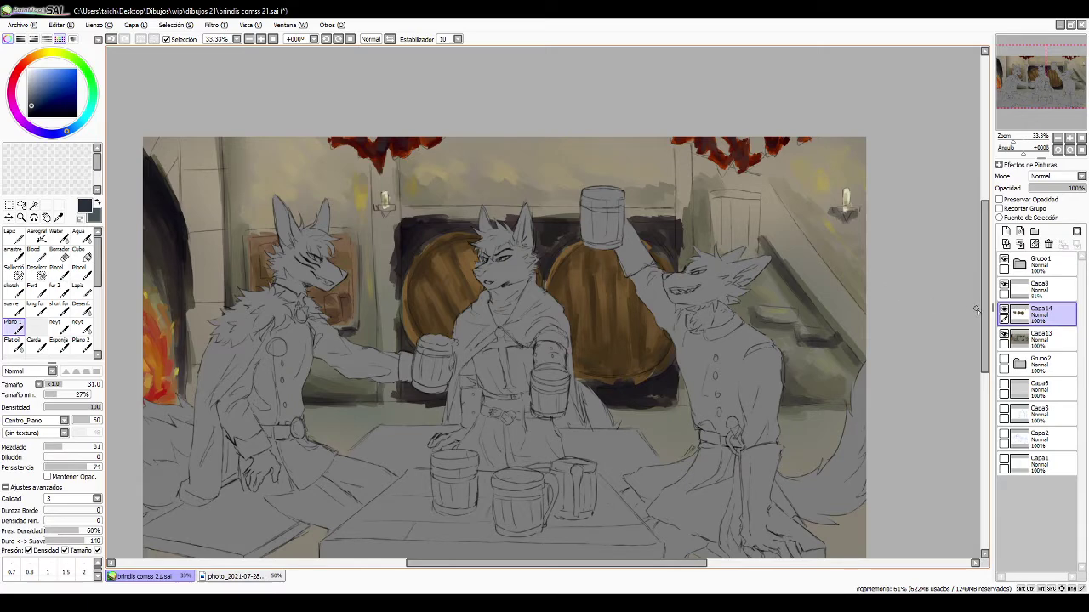
- Compare the background with and without the painted props on layer Capa14
click(1003, 311)
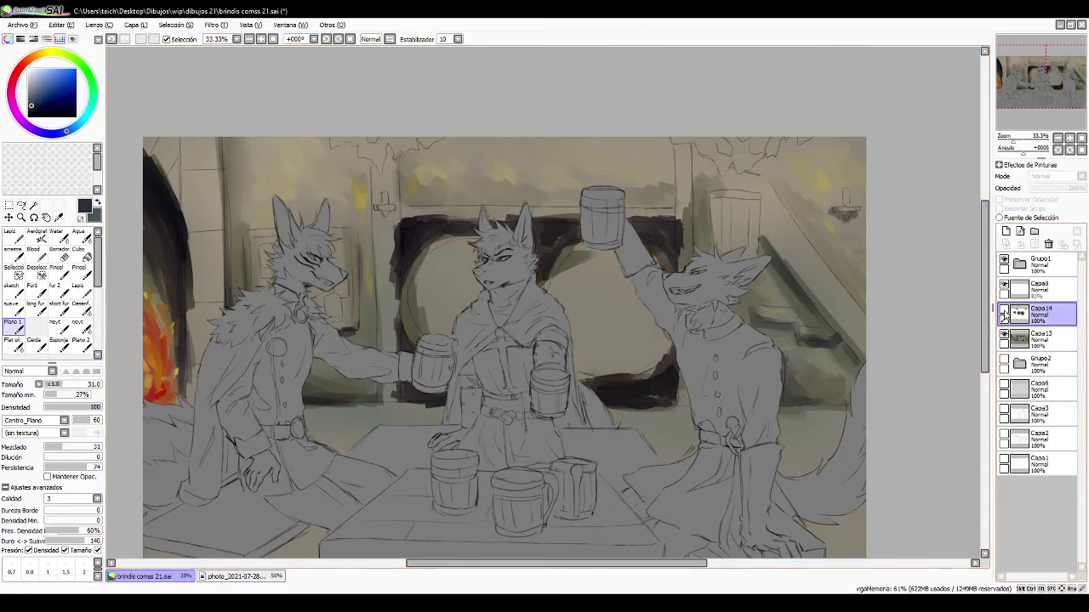
click(1003, 311)
click(1003, 311)
click(1003, 311)
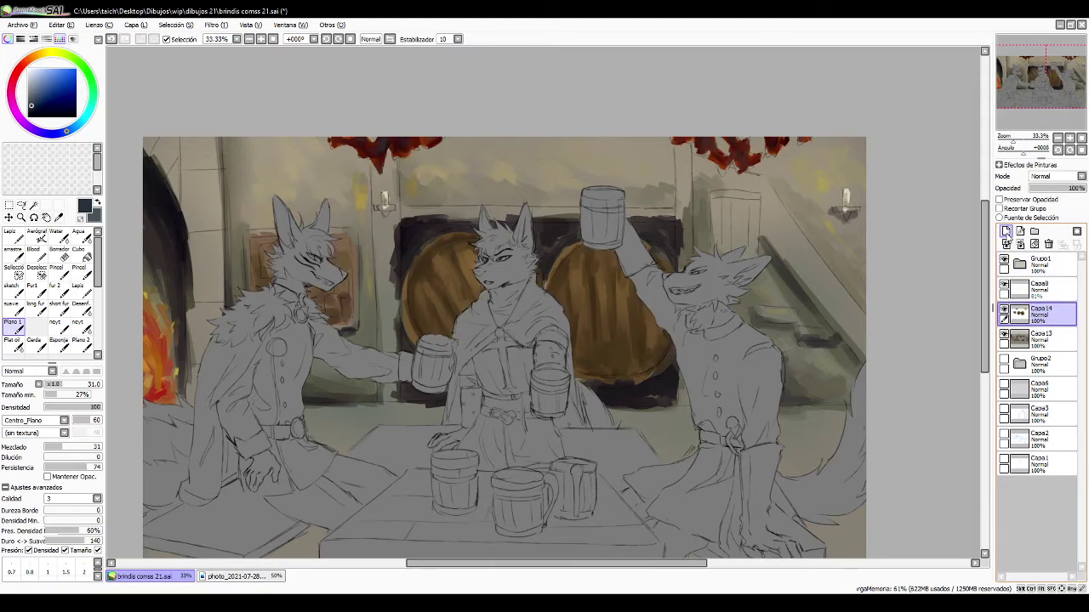
click(1003, 311)
click(1004, 311)
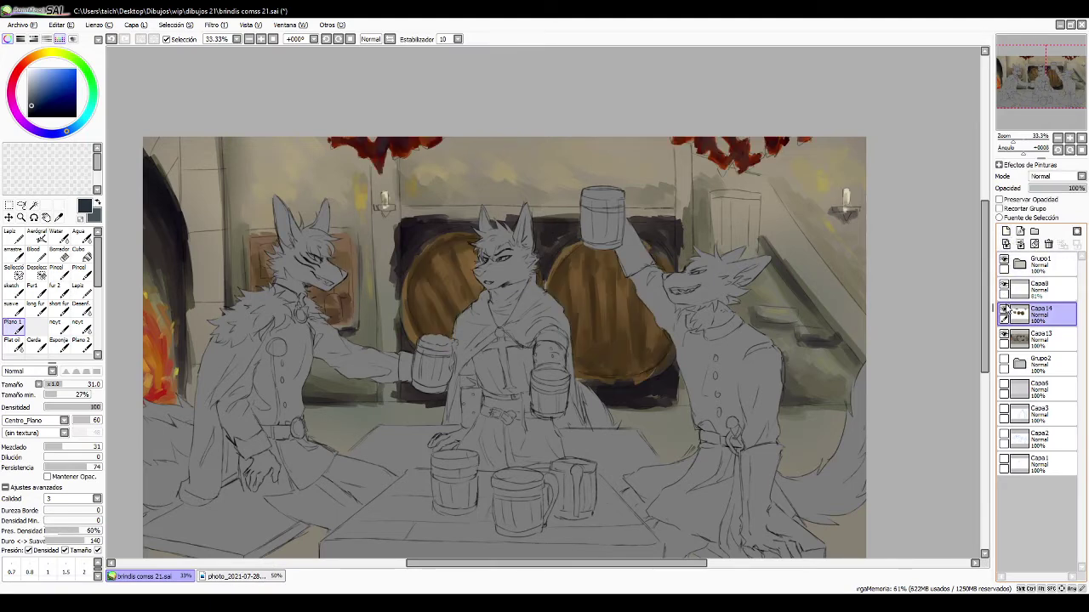
- Add a layer above Capa14 and begin painting the stone pillar beside the fireplace in light beige sampled from it
click(1006, 231)
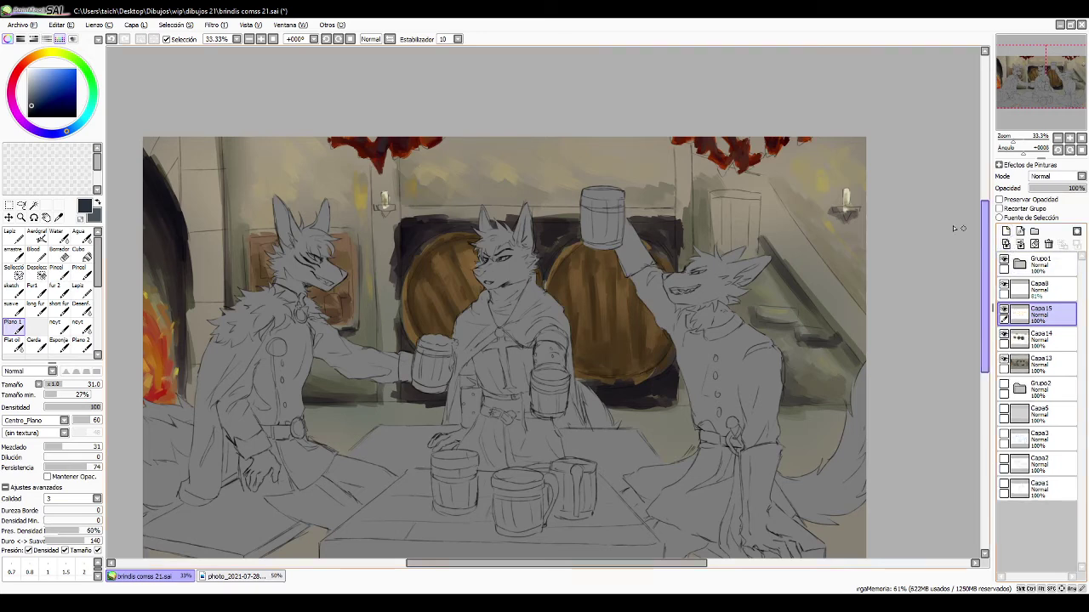
alt+click(194, 192)
click(34, 81)
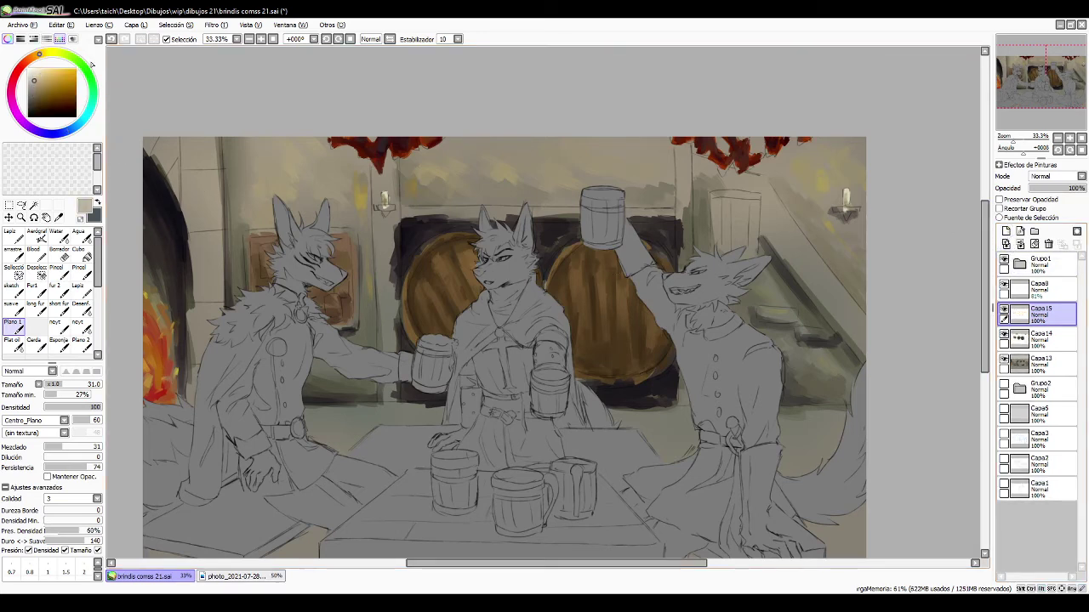
drag(192, 160, 220, 160)
mouse_move(189, 206)
mouse_down()
mouse_move(195, 121)
mouse_move(203, 247)
mouse_move(200, 232)
mouse_up()
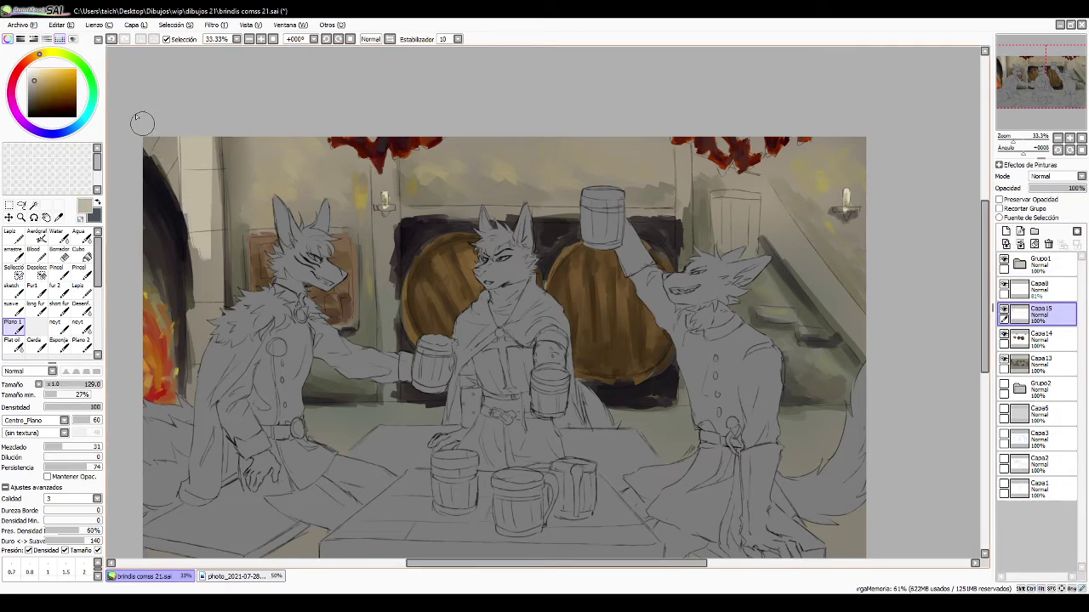
mouse_move(142, 123)
mouse_down()
mouse_move(182, 186)
mouse_move(134, 133)
mouse_move(186, 221)
mouse_up()
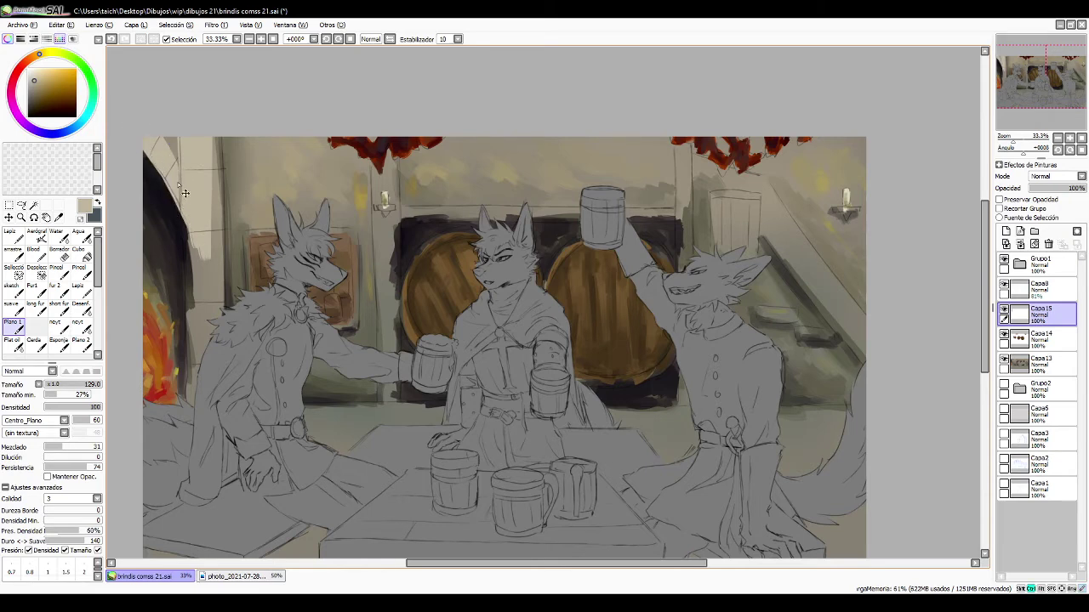
key(ctrl+z)
key(ctrl+z)
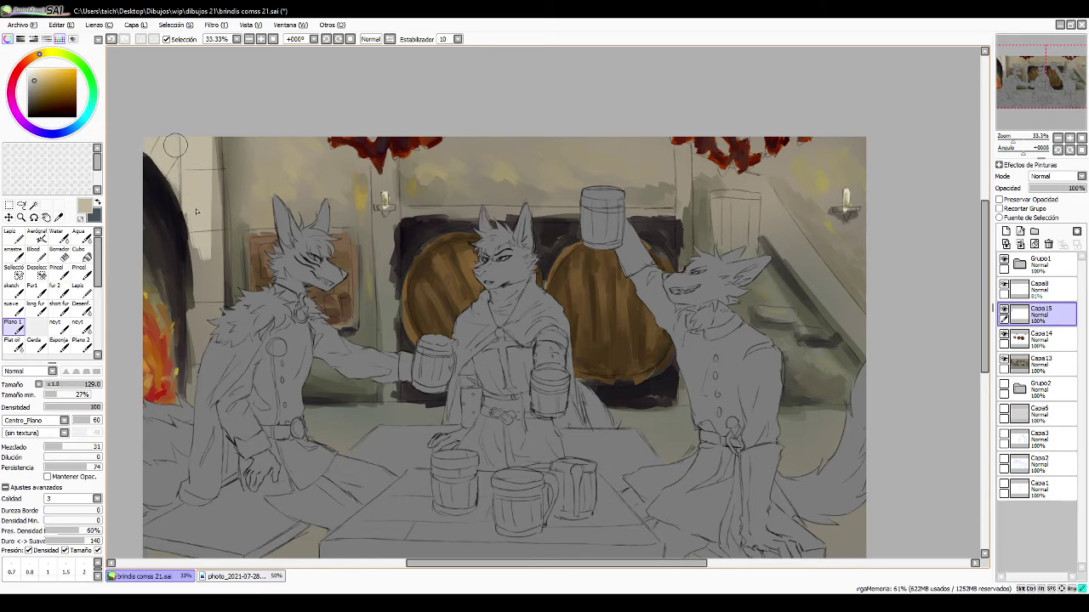
drag(165, 157, 188, 243)
key(ctrl+z)
drag(164, 171, 186, 223)
key(ctrl+z)
- Paint the fireplace's stone pillar and inner edge down to the left character in light beige
drag(173, 178, 199, 322)
drag(193, 239, 197, 354)
drag(197, 278, 196, 418)
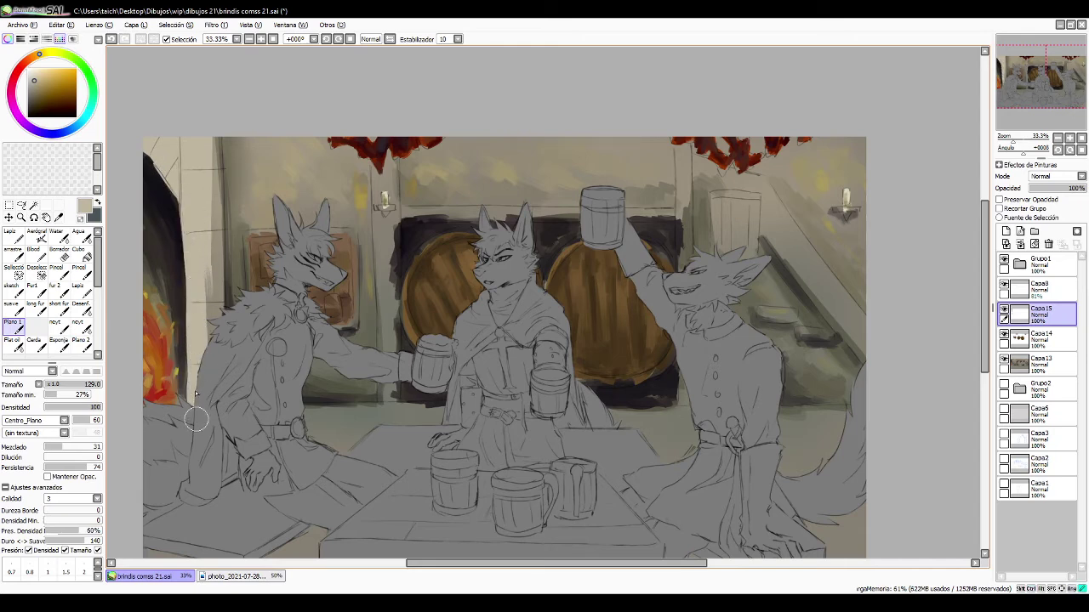
drag(204, 159, 208, 247)
drag(210, 125, 211, 255)
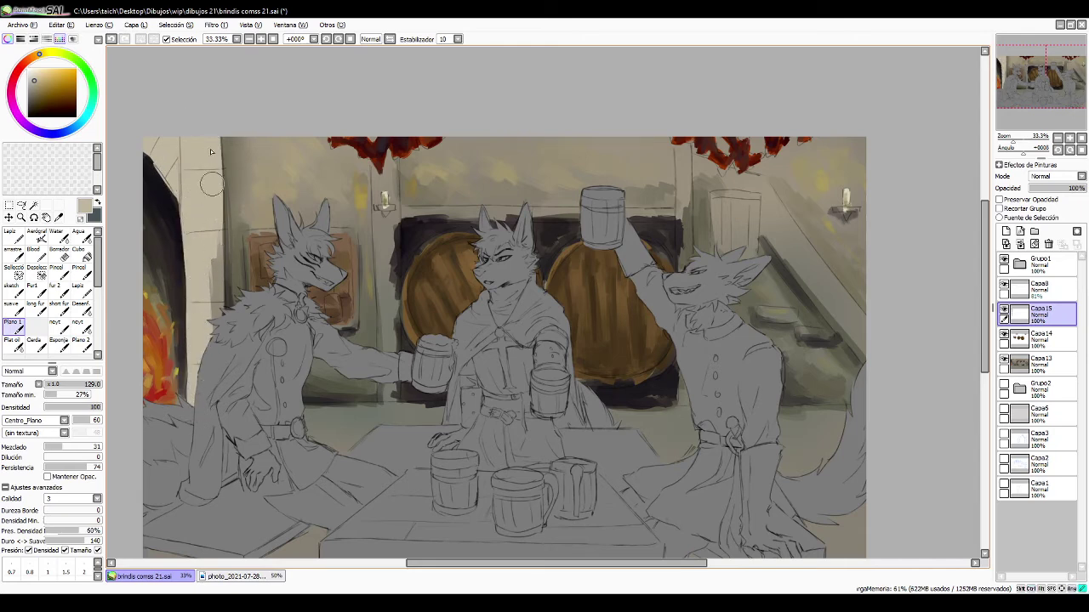
drag(213, 182, 219, 303)
- Reduce the brush size to 57 and place layer Capa15 below Capa14
ctrl+alt+drag(391, 224, 396, 228)
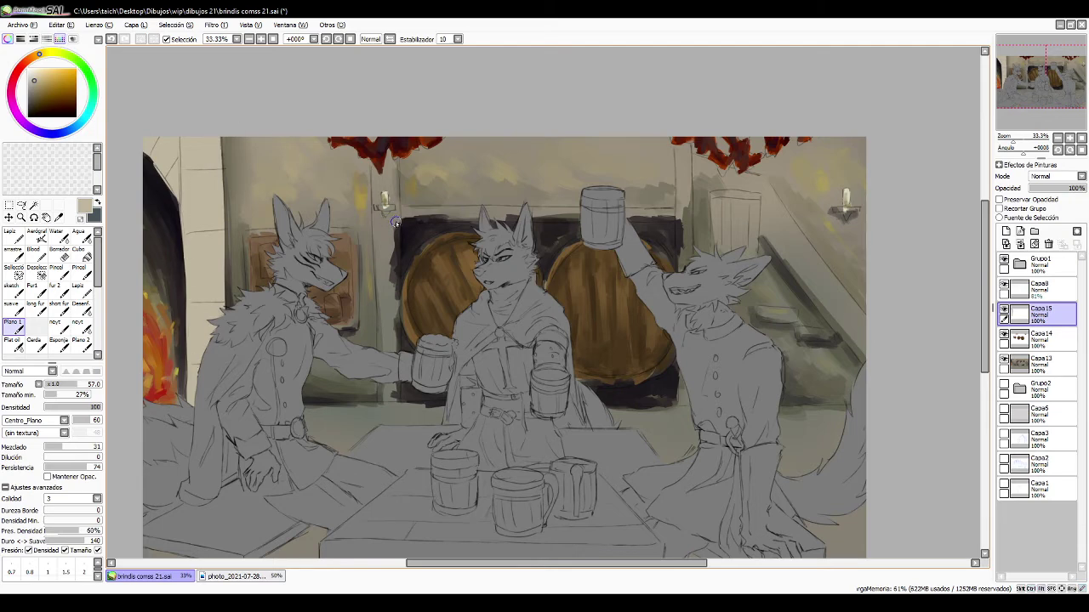
click(1004, 335)
click(1005, 335)
drag(1043, 318, 1044, 349)
- Paint the vertical post behind the left candle sconce in light beige down to the floor
mouse_move(387, 184)
mouse_down()
mouse_move(393, 240)
mouse_move(398, 229)
mouse_move(381, 232)
mouse_up()
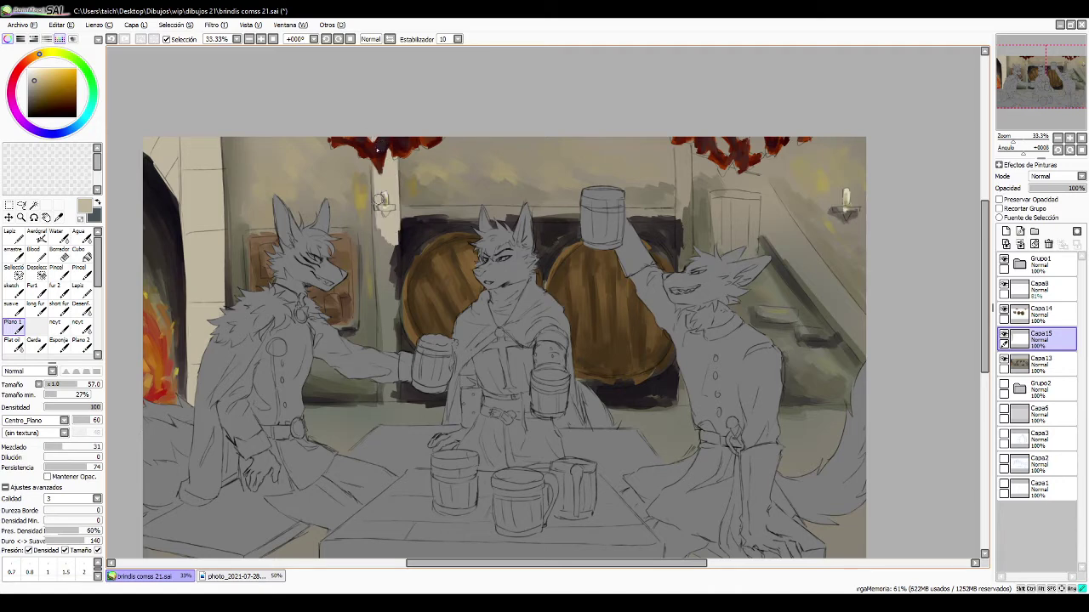
drag(379, 165, 379, 282)
mouse_move(379, 237)
mouse_down()
mouse_move(394, 334)
mouse_move(398, 289)
mouse_up()
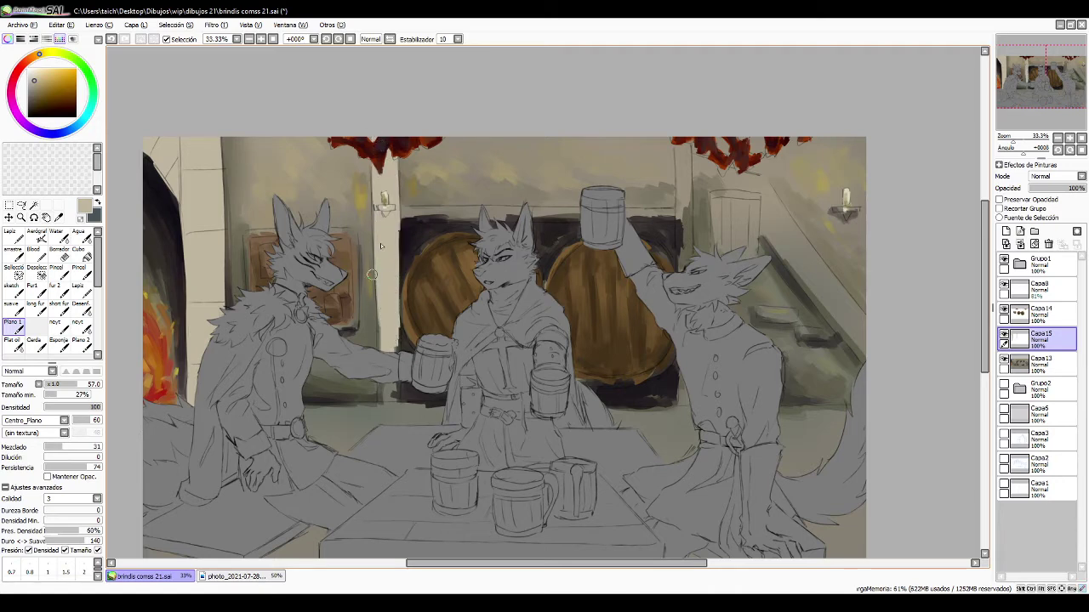
drag(380, 287, 380, 382)
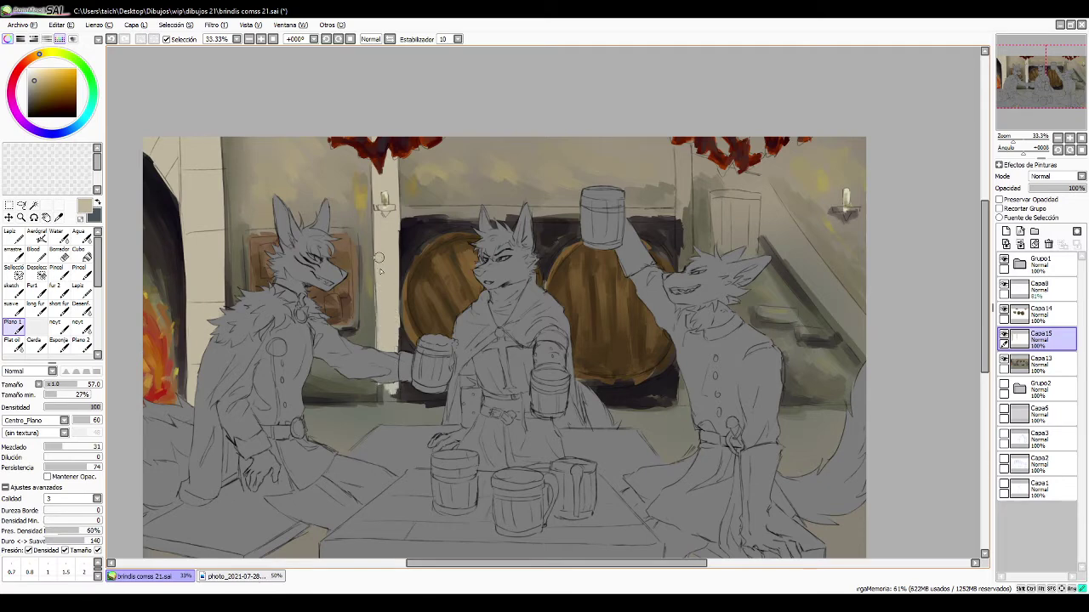
drag(383, 377, 390, 405)
drag(393, 334, 397, 404)
- Paint the horizontal beam above the barrels and the post to their right in light beige
drag(389, 214, 539, 216)
drag(462, 218, 564, 220)
mouse_move(473, 217)
mouse_down()
mouse_move(678, 217)
mouse_move(627, 208)
mouse_up()
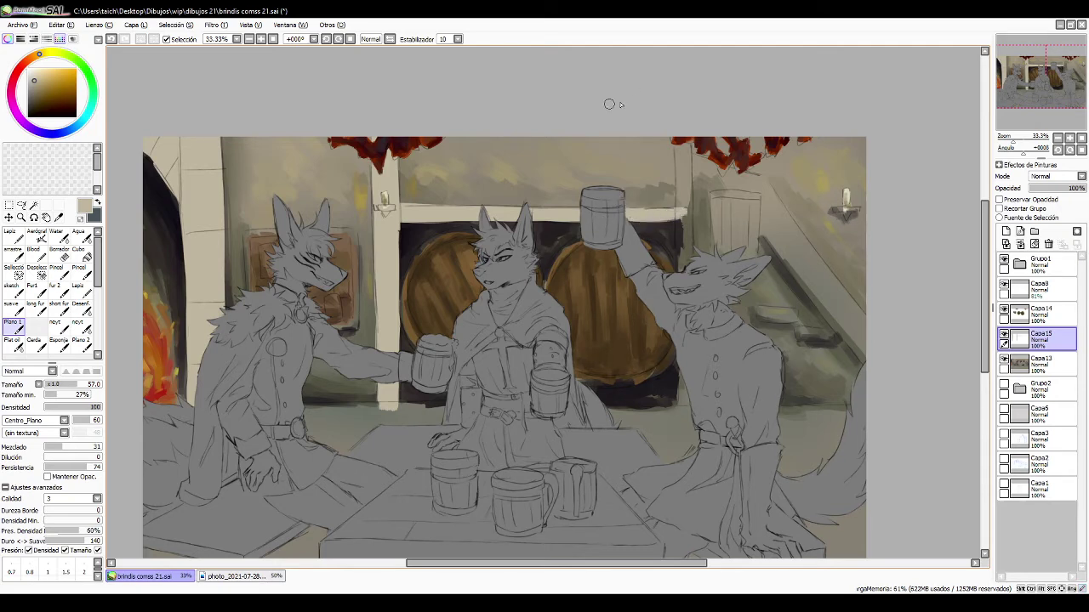
drag(682, 143, 681, 269)
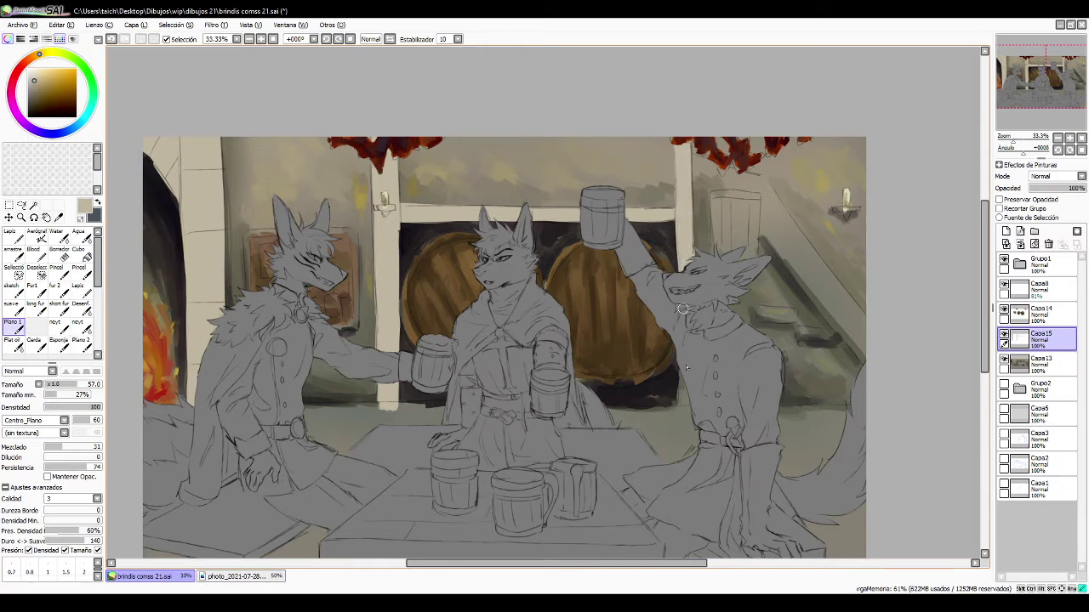
mouse_move(683, 309)
mouse_down()
mouse_move(685, 386)
mouse_move(679, 352)
mouse_up()
- Paint the diagonal staircase beam and its upper joint behind the right character in light beige
mouse_move(710, 180)
mouse_down()
mouse_move(756, 180)
mouse_move(770, 206)
mouse_move(742, 204)
mouse_move(764, 207)
mouse_move(804, 284)
mouse_move(770, 194)
mouse_move(801, 262)
mouse_up()
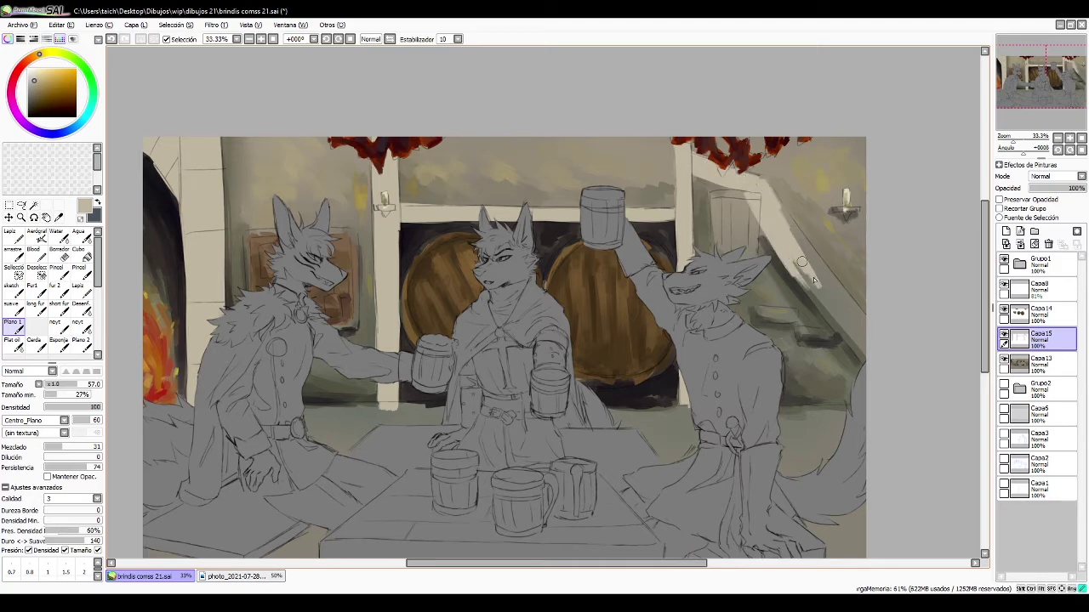
drag(696, 173, 743, 190)
drag(800, 271, 834, 322)
mouse_move(782, 253)
mouse_down()
mouse_move(860, 361)
mouse_move(793, 231)
mouse_move(819, 262)
mouse_move(771, 199)
mouse_move(851, 316)
mouse_up()
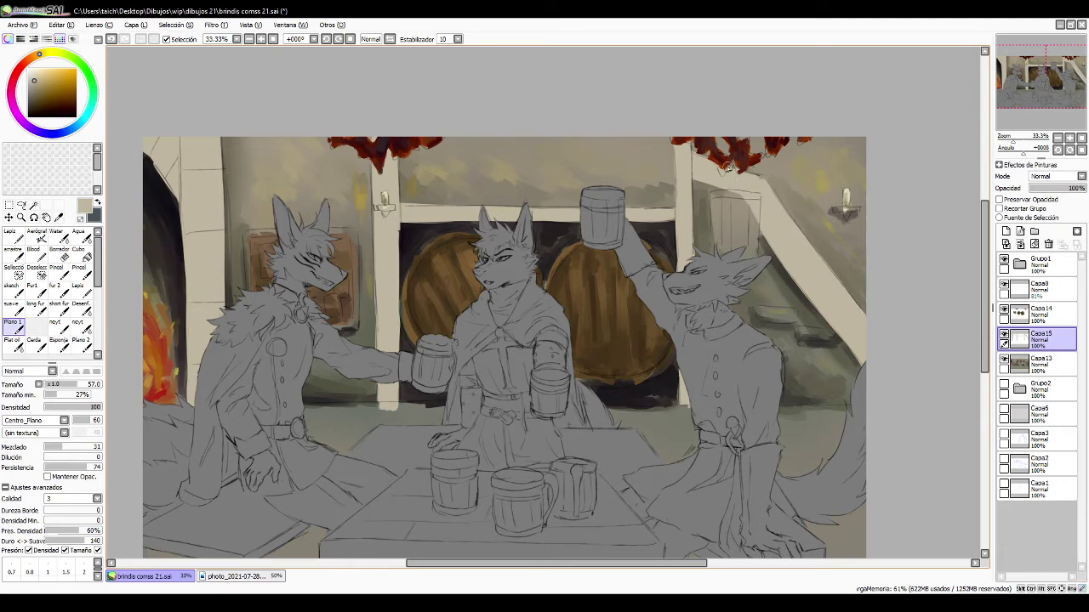
mouse_move(738, 190)
mouse_down()
mouse_move(697, 181)
mouse_move(745, 196)
mouse_up()
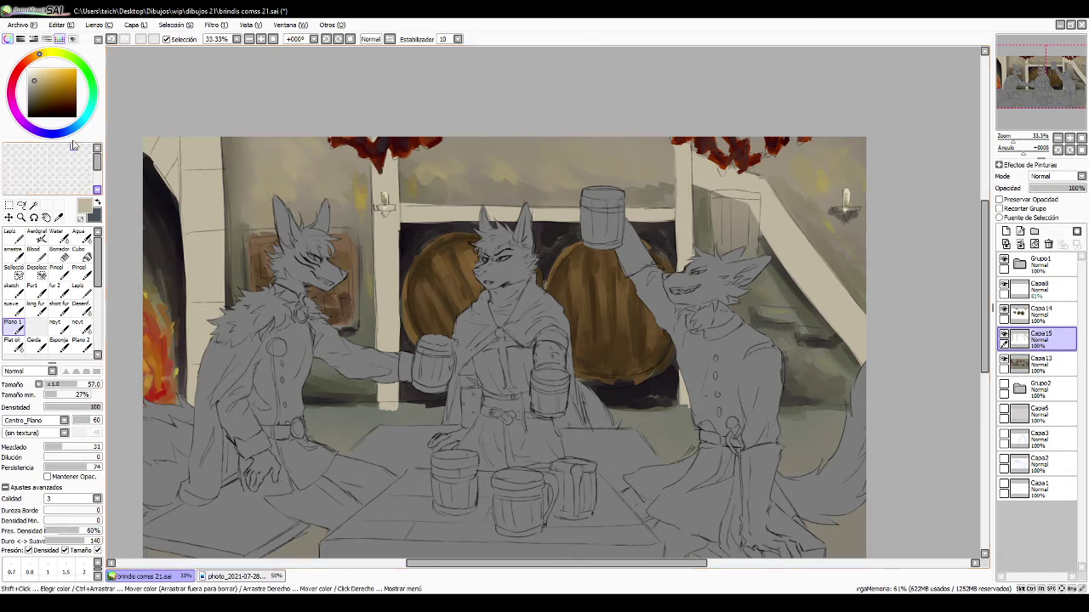
- Preserve the opacity of Capa15 and airbrush a muted brown shadow over the fireplace pillar and the post behind the left sconce
click(37, 86)
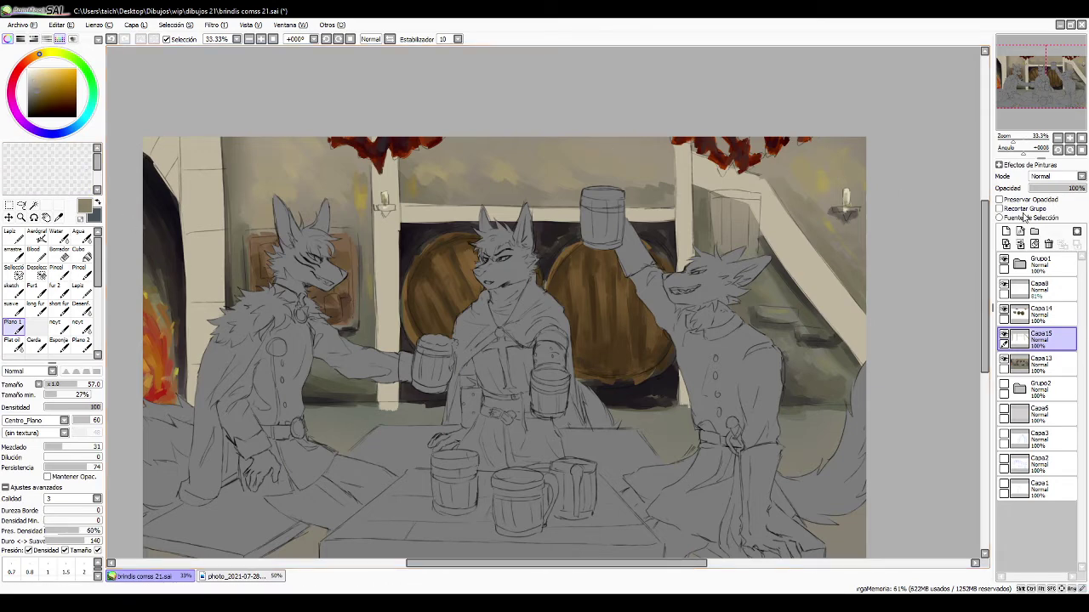
click(999, 199)
click(42, 239)
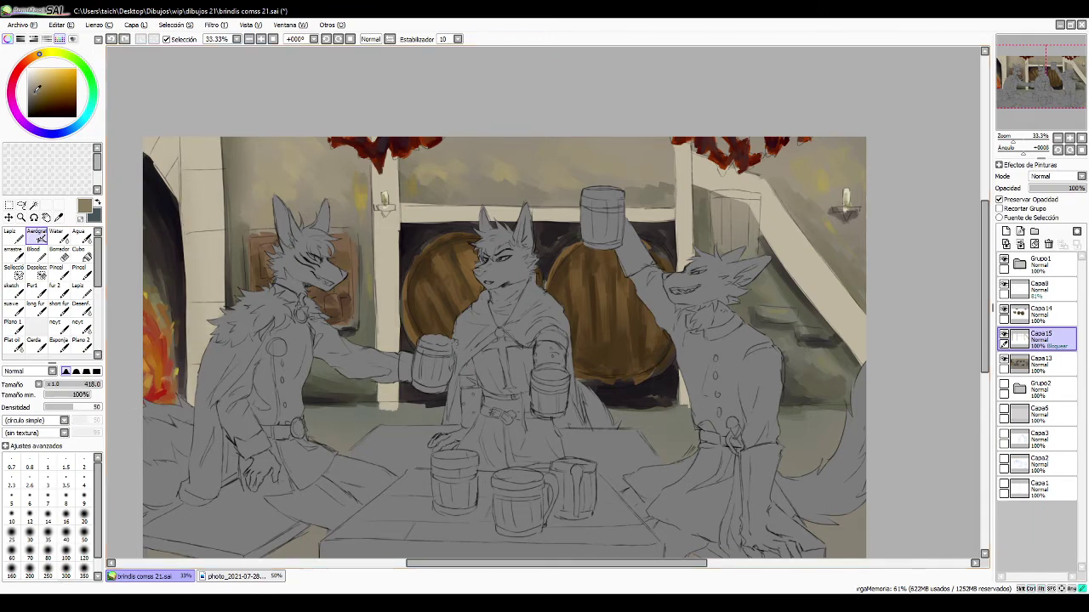
click(32, 91)
drag(207, 234, 225, 340)
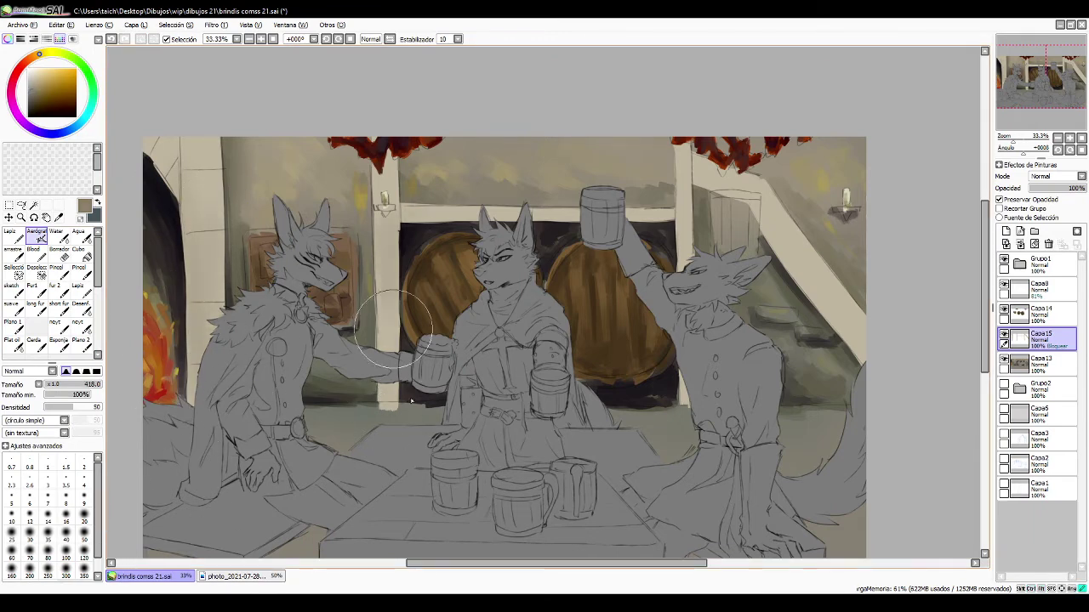
drag(393, 260, 396, 330)
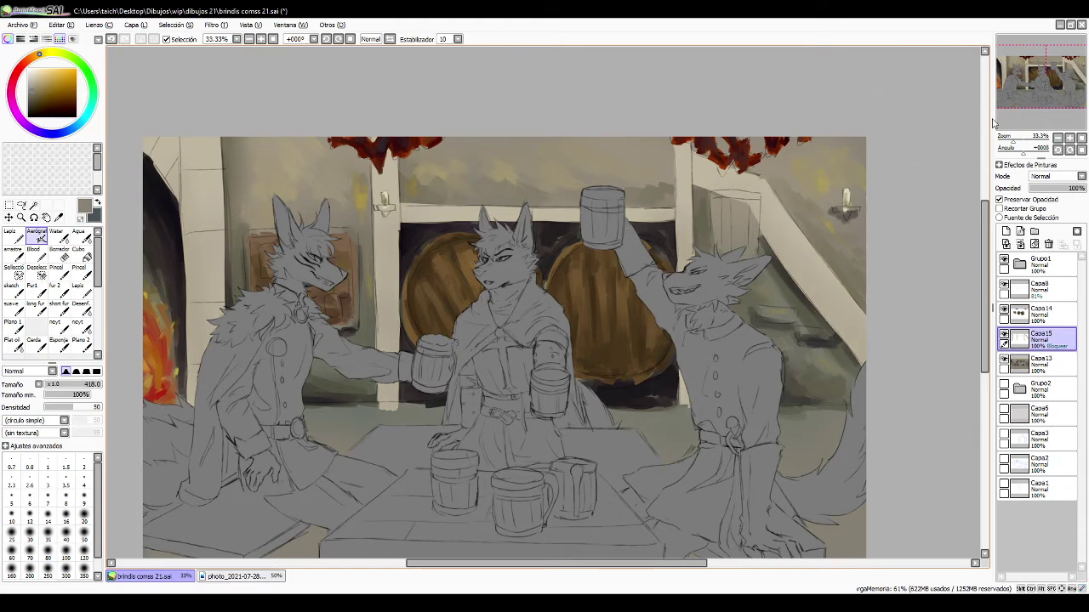
- Turn off opacity preservation and paint brown stone shading down the fireplace pillar with the Plano 1 brush
click(1000, 200)
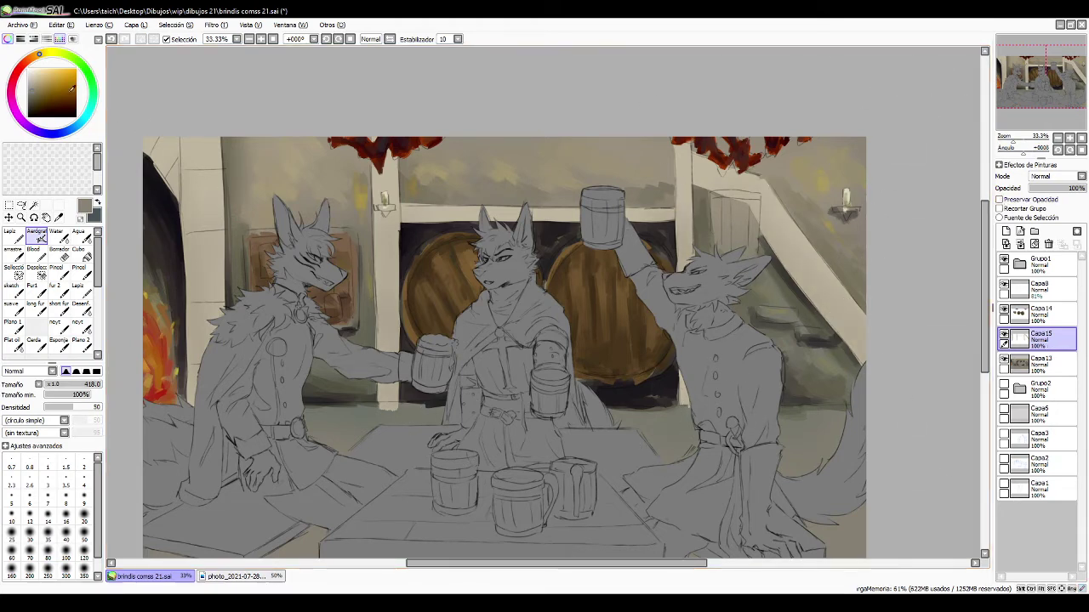
click(13, 307)
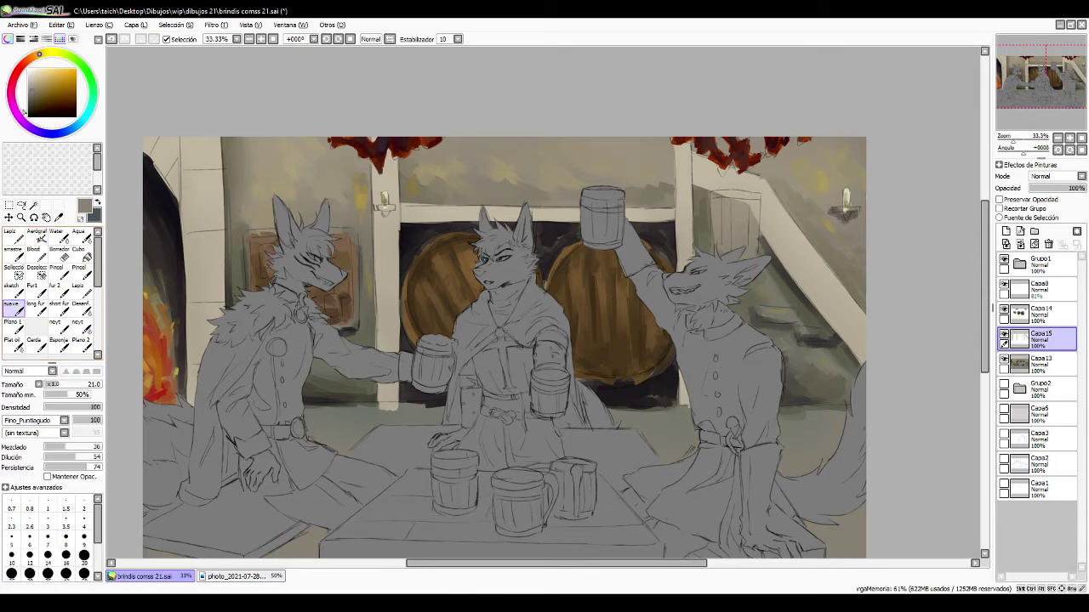
click(13, 322)
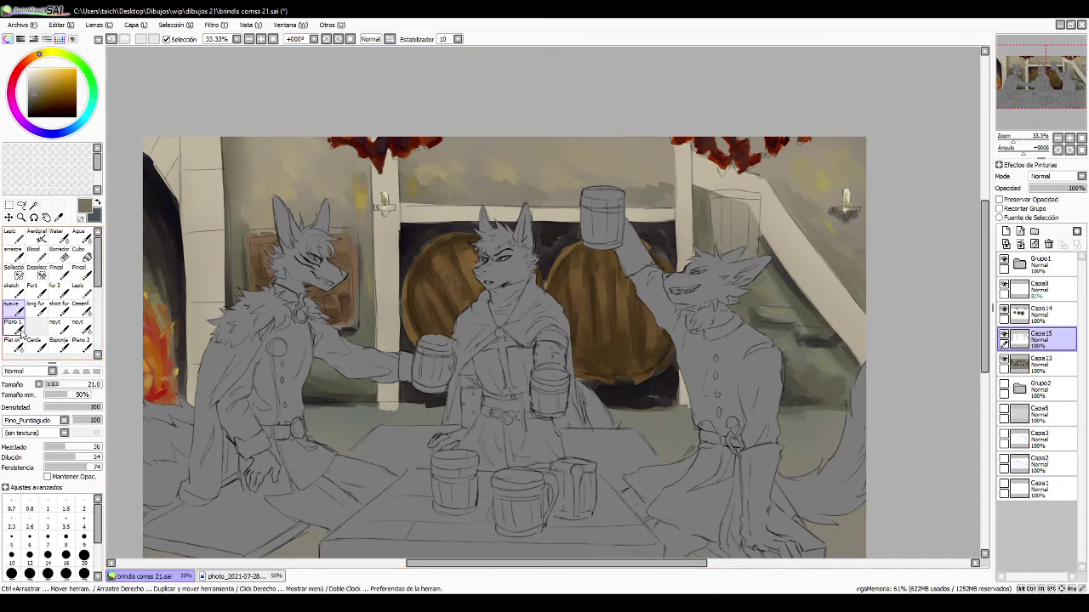
mouse_move(155, 155)
mouse_down()
mouse_move(162, 167)
mouse_move(171, 157)
mouse_up()
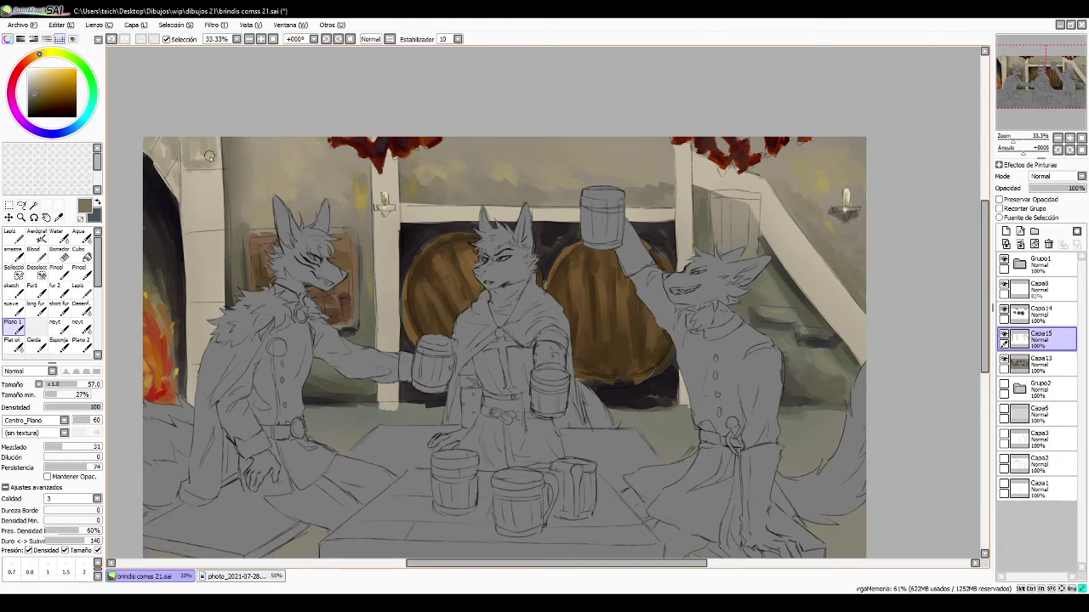
drag(194, 191, 204, 189)
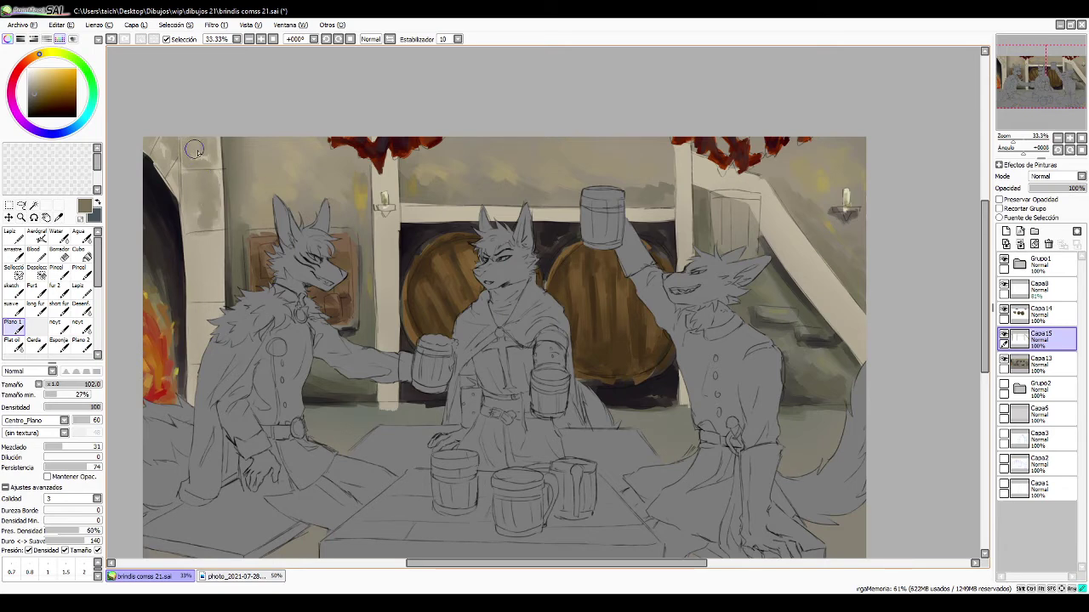
mouse_move(197, 256)
mouse_down()
mouse_move(189, 288)
mouse_move(207, 238)
mouse_move(196, 240)
mouse_move(212, 239)
mouse_move(214, 294)
mouse_move(197, 298)
mouse_move(215, 231)
mouse_move(214, 315)
mouse_move(206, 309)
mouse_move(218, 320)
mouse_move(194, 302)
mouse_move(206, 372)
mouse_up()
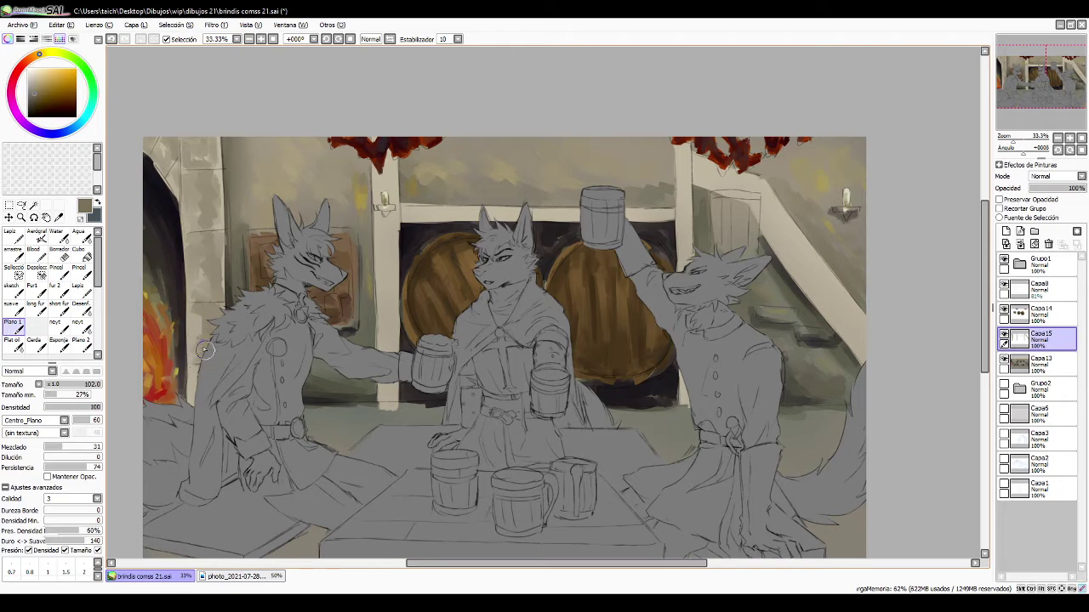
mouse_move(202, 320)
mouse_down()
mouse_move(198, 311)
mouse_move(217, 311)
mouse_move(210, 320)
mouse_up()
drag(210, 394, 199, 380)
- Shade the post behind the left sconce and the staircase beam's upper joint in brown, preserving Capa15's opacity
drag(379, 153, 386, 160)
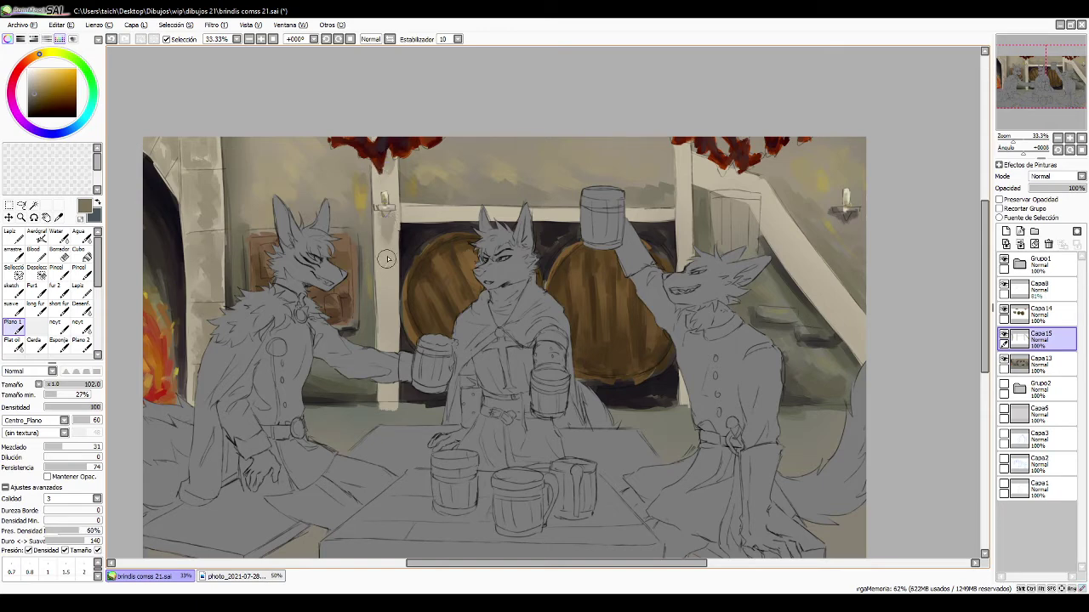
drag(386, 259, 385, 233)
drag(390, 375, 389, 372)
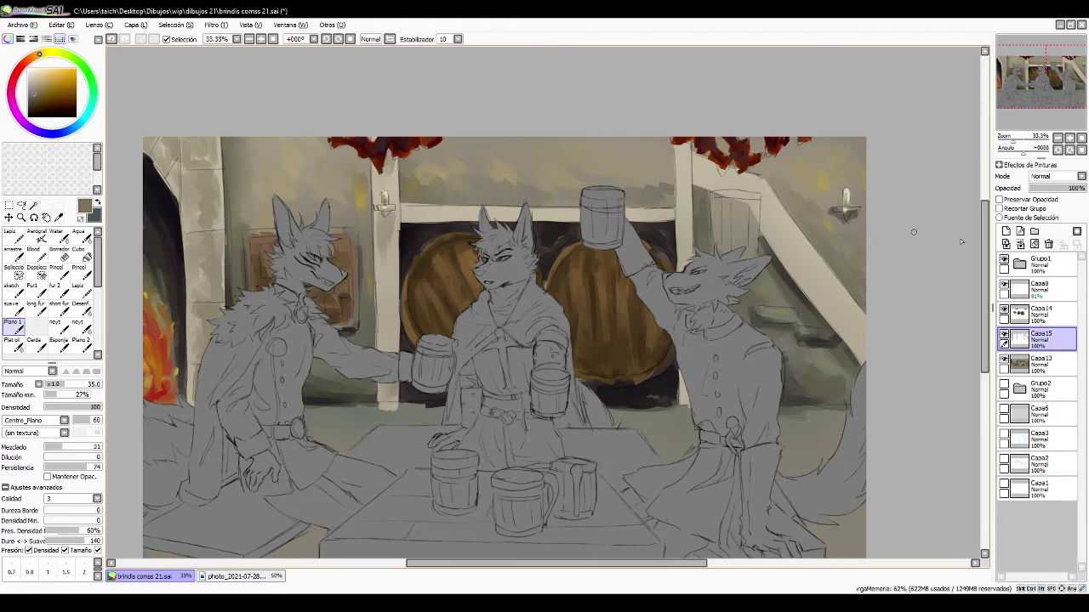
click(1001, 199)
drag(395, 280, 395, 310)
drag(391, 362, 385, 368)
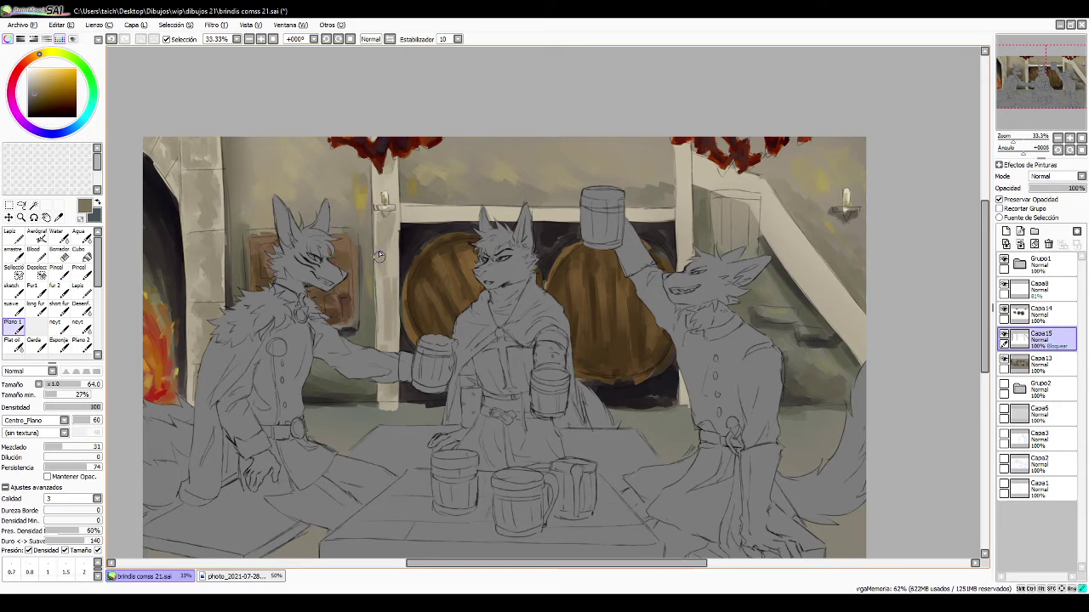
drag(388, 367, 392, 302)
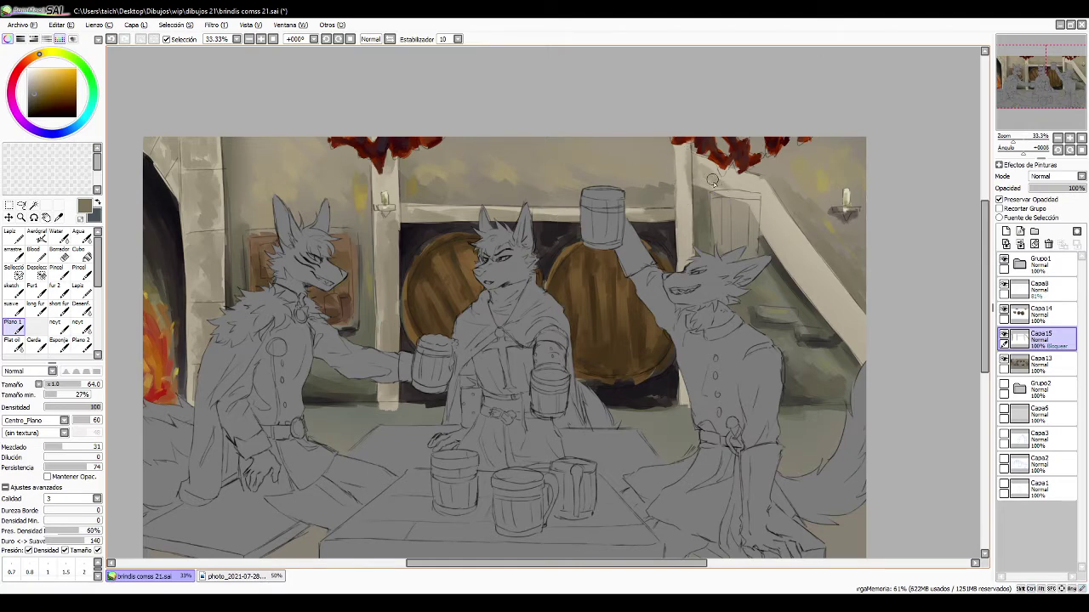
drag(717, 177, 729, 177)
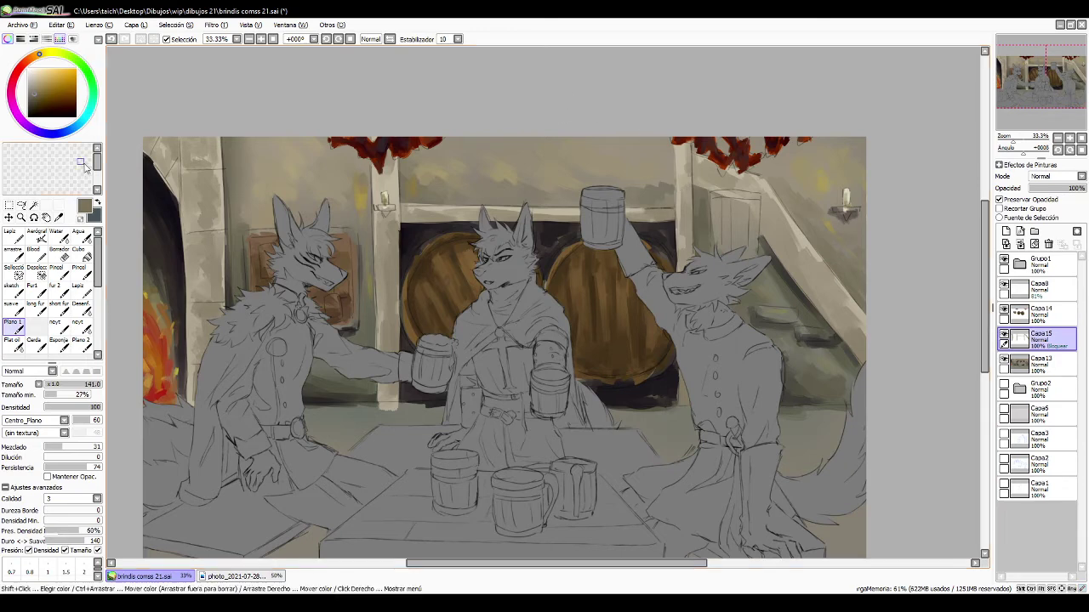
- Choose a darker brown and deepen the shadows between the stones at the top of the fireplace pillar
click(34, 104)
mouse_move(179, 168)
mouse_down()
mouse_move(171, 157)
mouse_move(170, 171)
mouse_move(177, 139)
mouse_up()
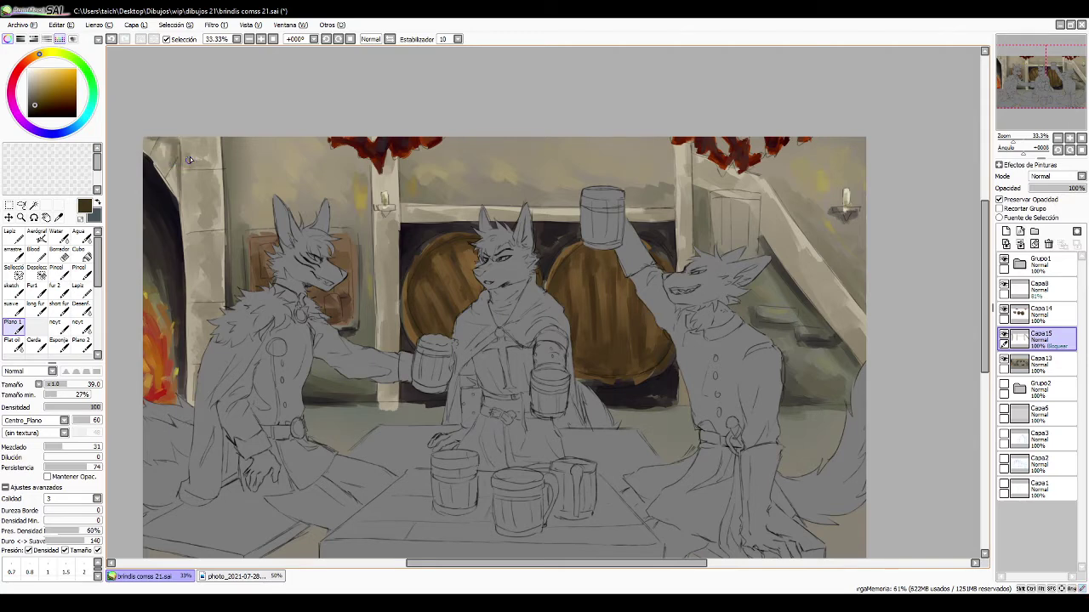
mouse_move(198, 168)
mouse_down()
mouse_move(191, 147)
mouse_move(196, 175)
mouse_move(210, 182)
mouse_up()
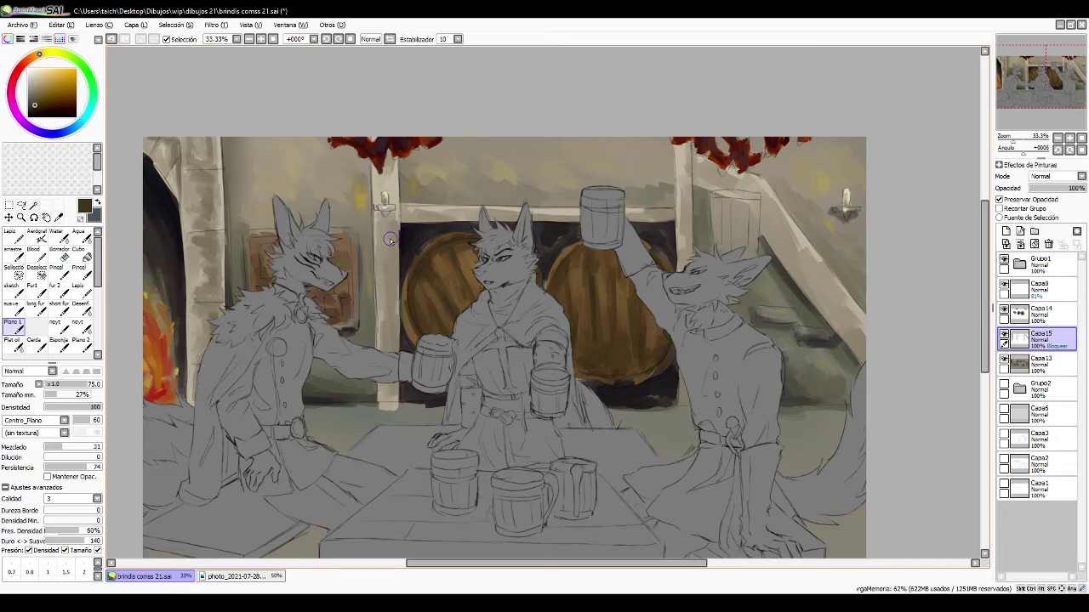
- Add dark brown shading down the post behind the left sconce and along the diagonal staircase beam and its joint
drag(396, 219, 385, 231)
key(alt+Tab)
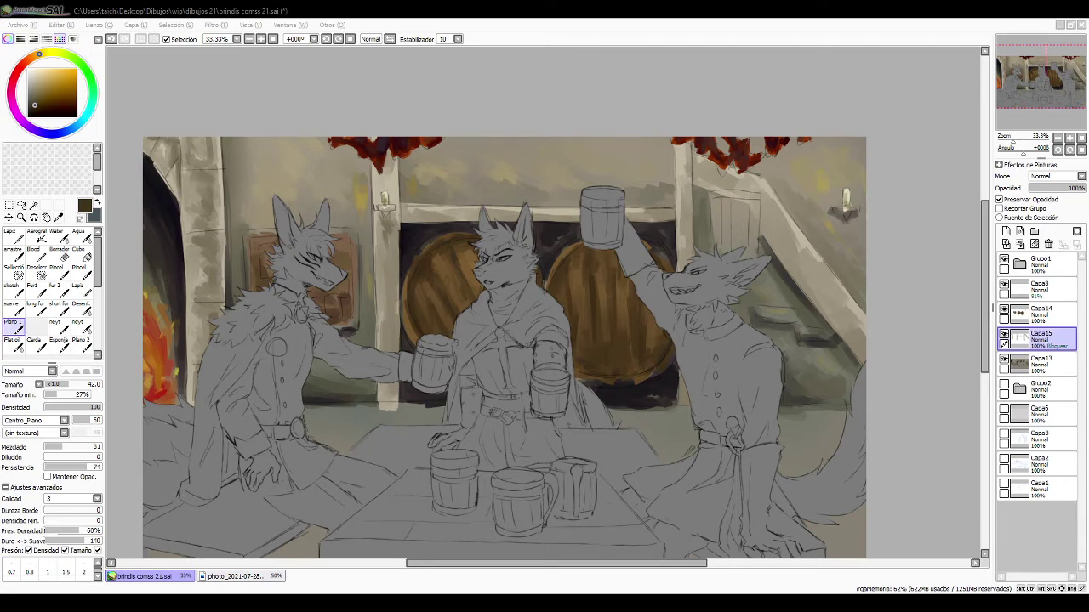
key(alt+Tab)
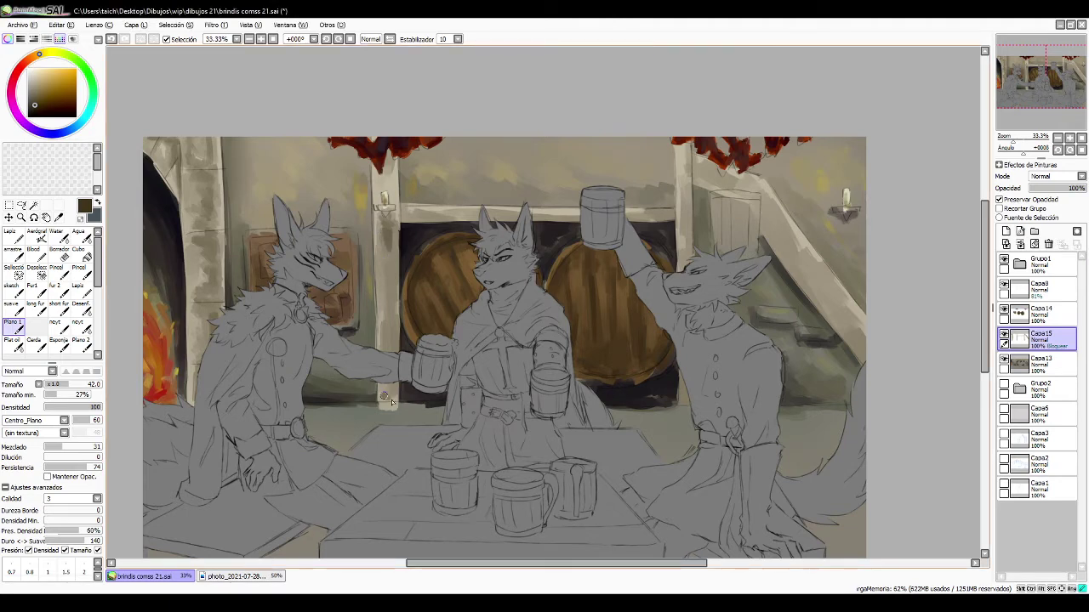
mouse_move(395, 324)
mouse_down()
mouse_move(417, 323)
mouse_move(384, 308)
mouse_move(388, 341)
mouse_up()
drag(384, 386, 393, 401)
key(ctrl+z)
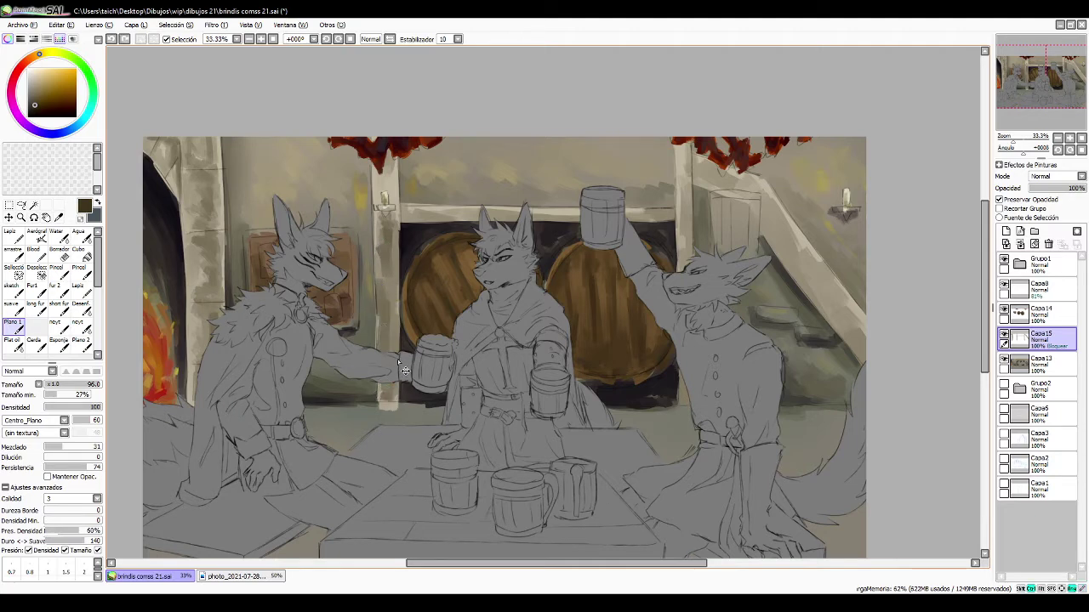
drag(385, 314, 384, 348)
drag(388, 282, 388, 331)
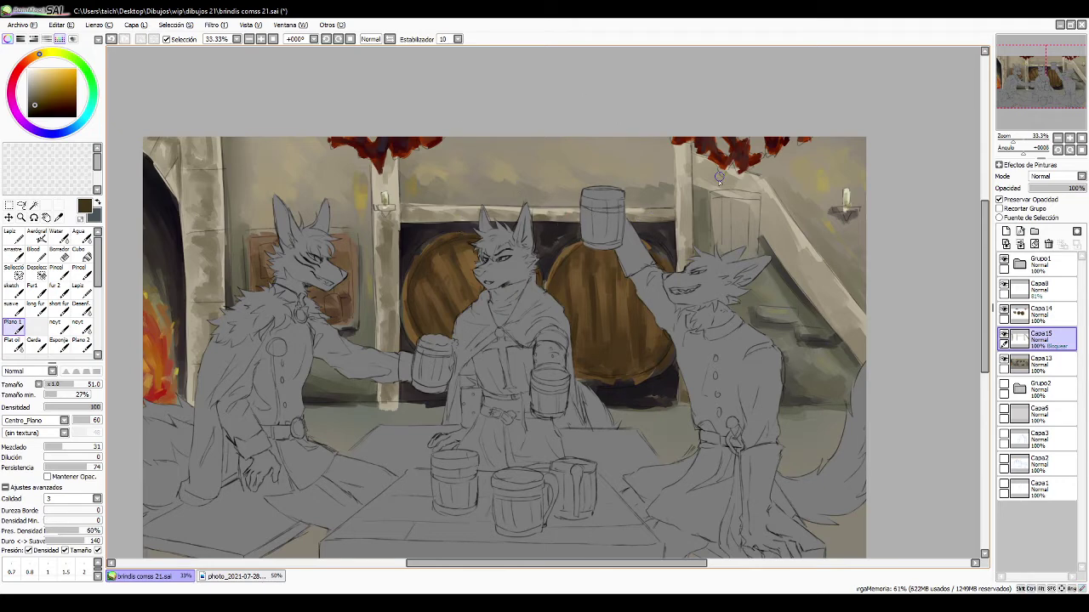
mouse_move(718, 177)
mouse_down()
mouse_move(712, 162)
mouse_move(698, 172)
mouse_up()
drag(776, 253, 809, 295)
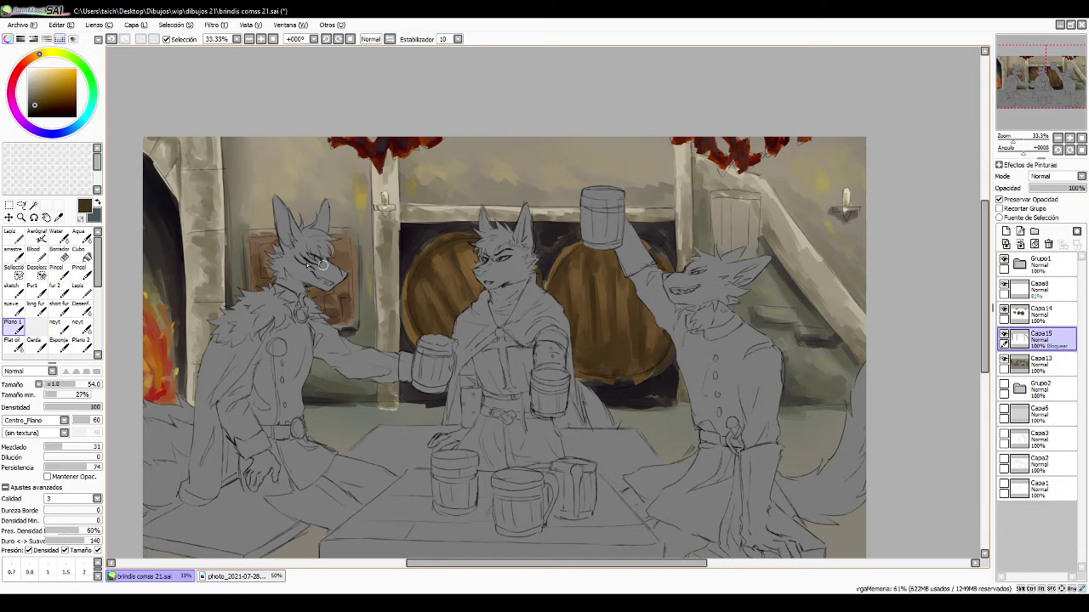
- Paint pale yellow light on the fireplace pillar's inner edge and on the post around the left candle
alt+click(167, 296)
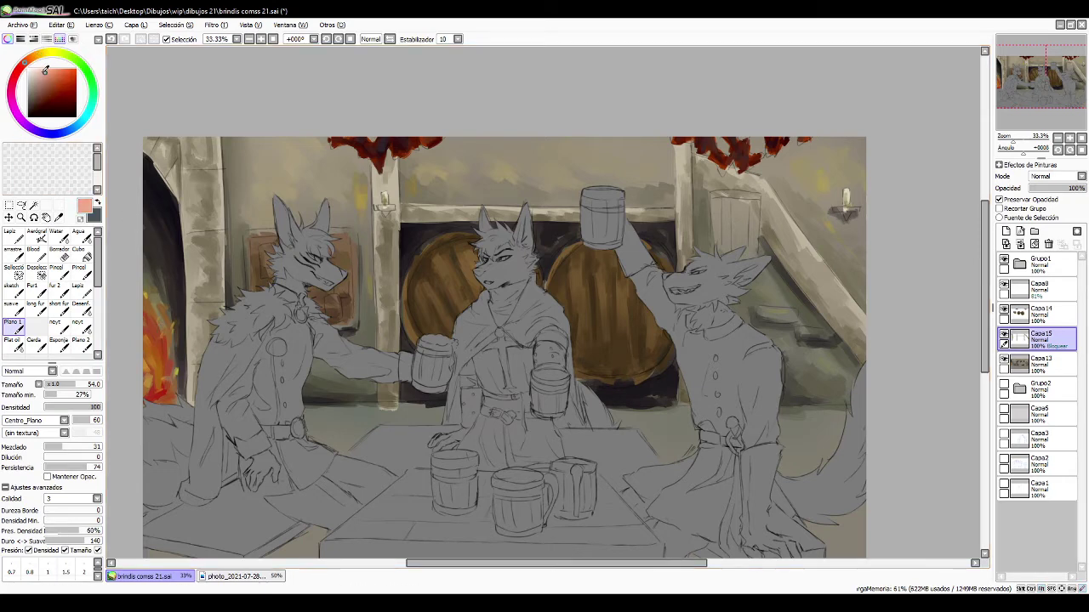
alt+click(190, 253)
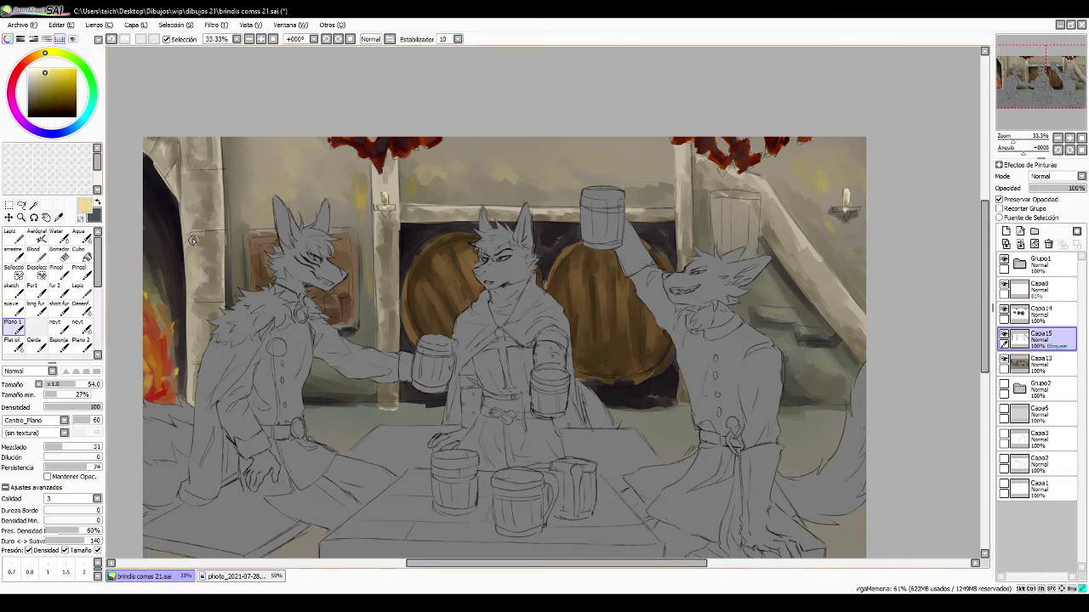
drag(189, 214, 190, 184)
drag(202, 349, 194, 342)
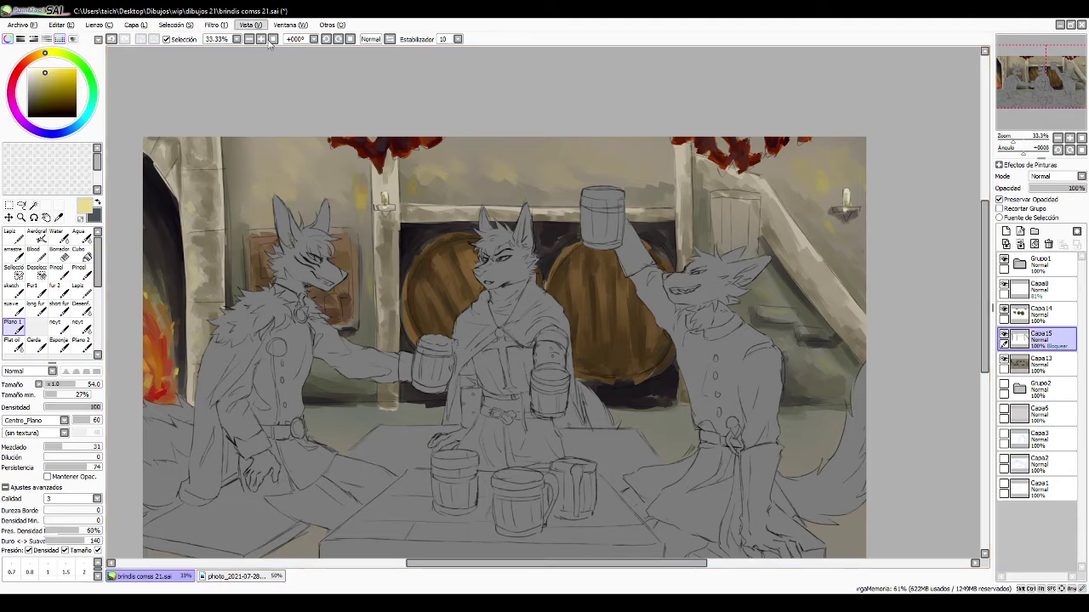
drag(382, 173, 385, 181)
drag(384, 182, 378, 185)
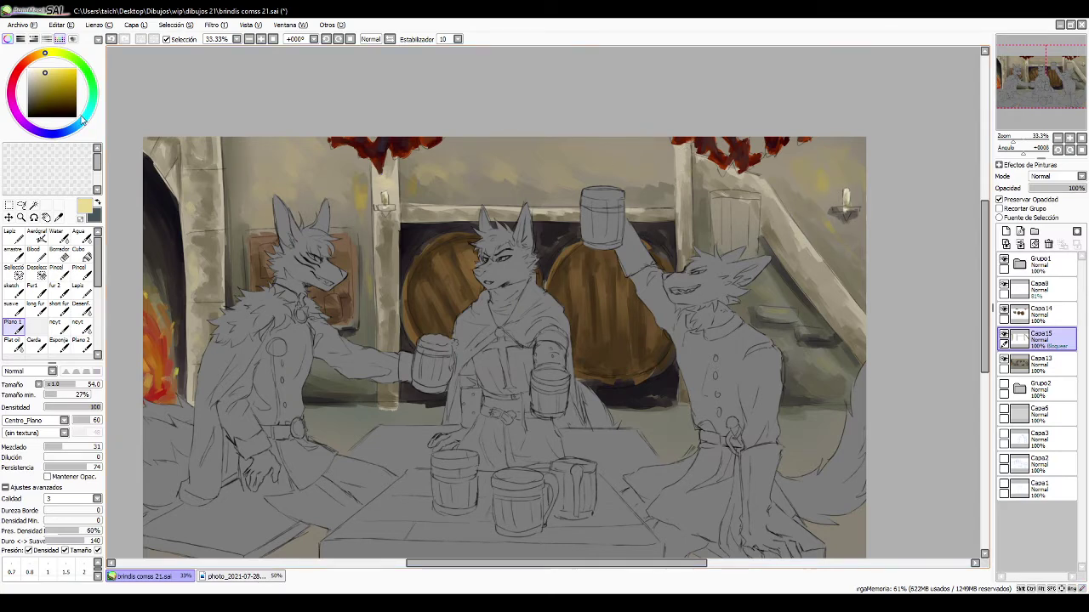
- Add golden yellow and orange firelight accents to the fireplace pillar and the arch beside it
click(40, 54)
click(56, 75)
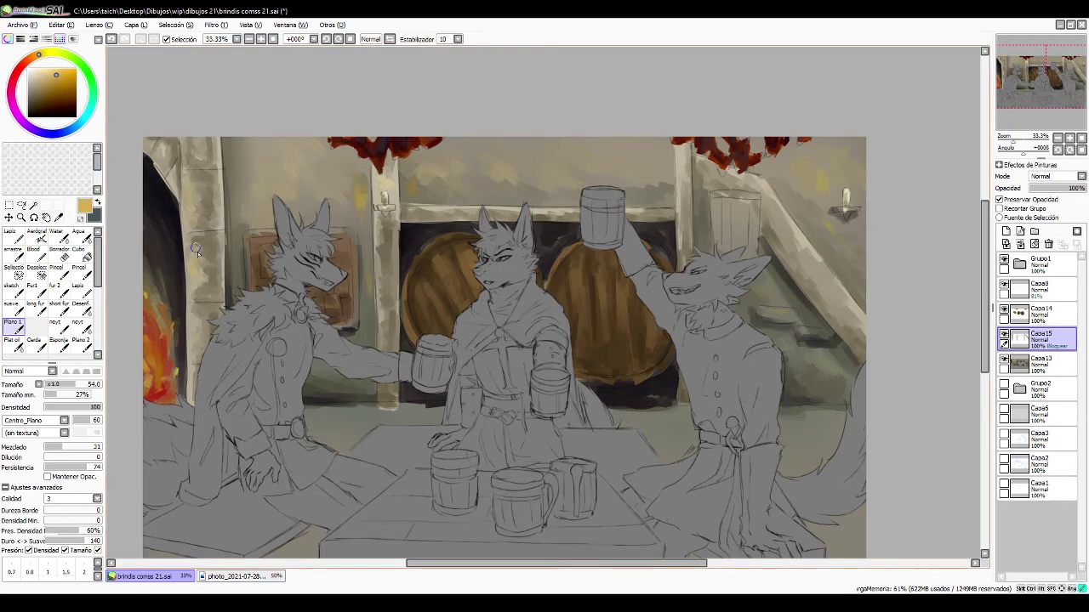
click(64, 69)
click(60, 75)
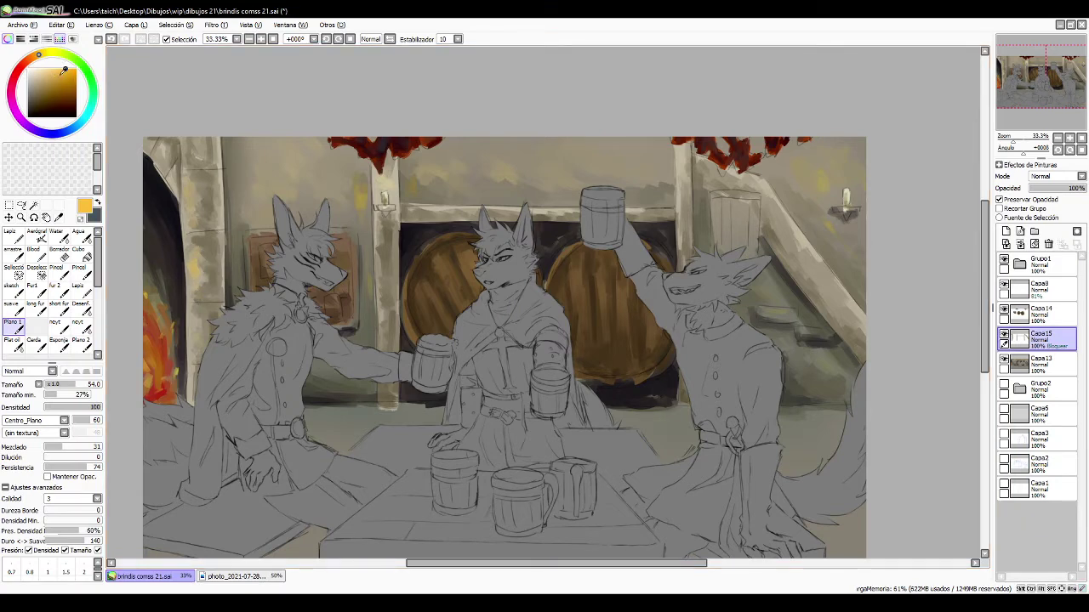
click(42, 53)
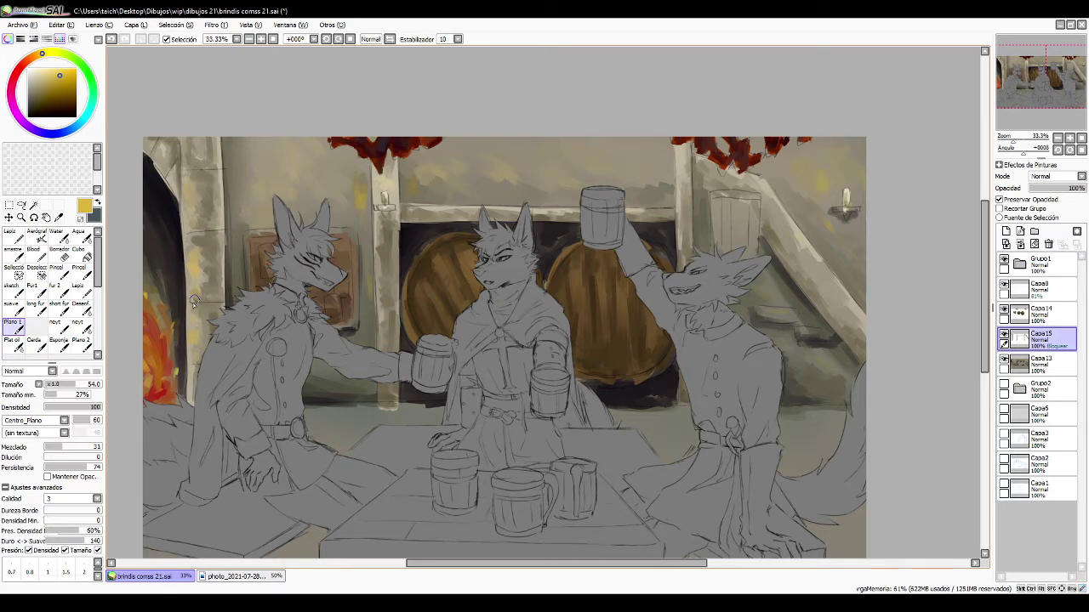
drag(170, 172, 153, 153)
click(37, 56)
click(66, 75)
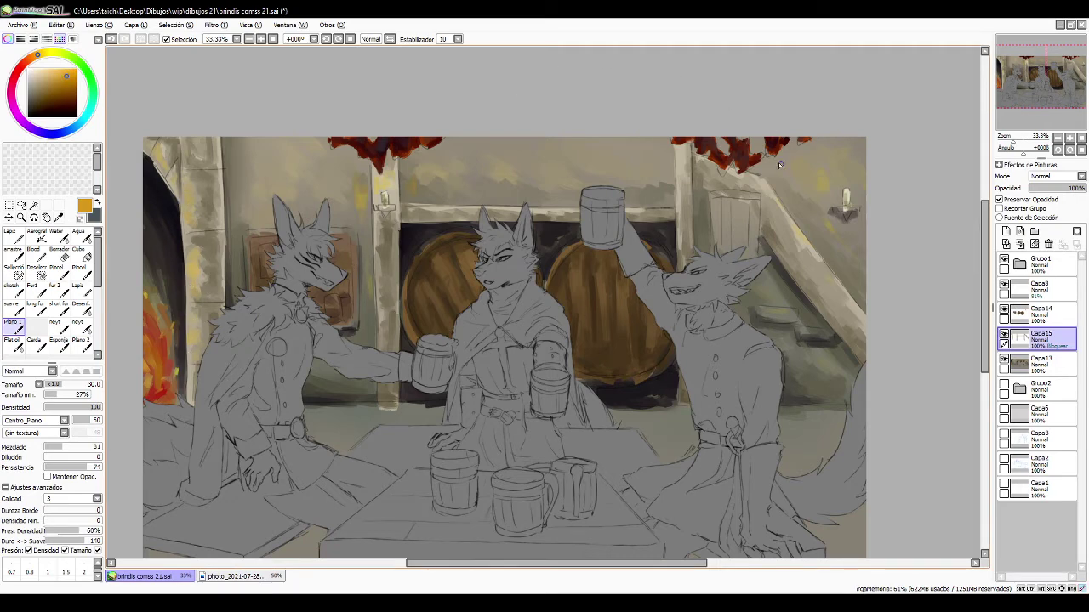
- Try orange light accents for the staircase beam and the post beside it on layer Capa14, then return to Capa15
click(1023, 316)
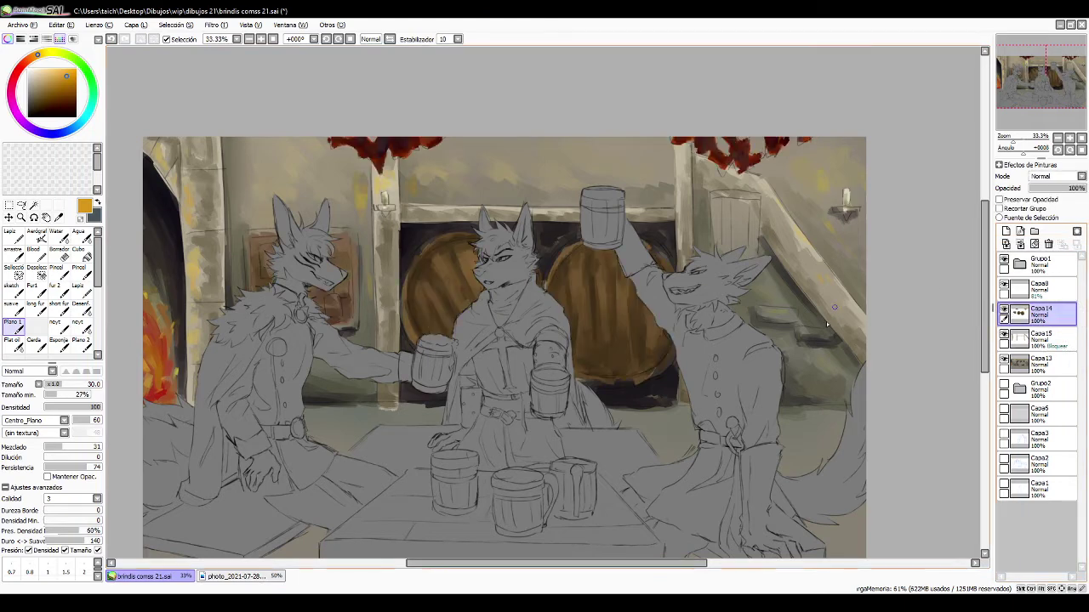
drag(832, 282, 785, 217)
drag(685, 173, 687, 182)
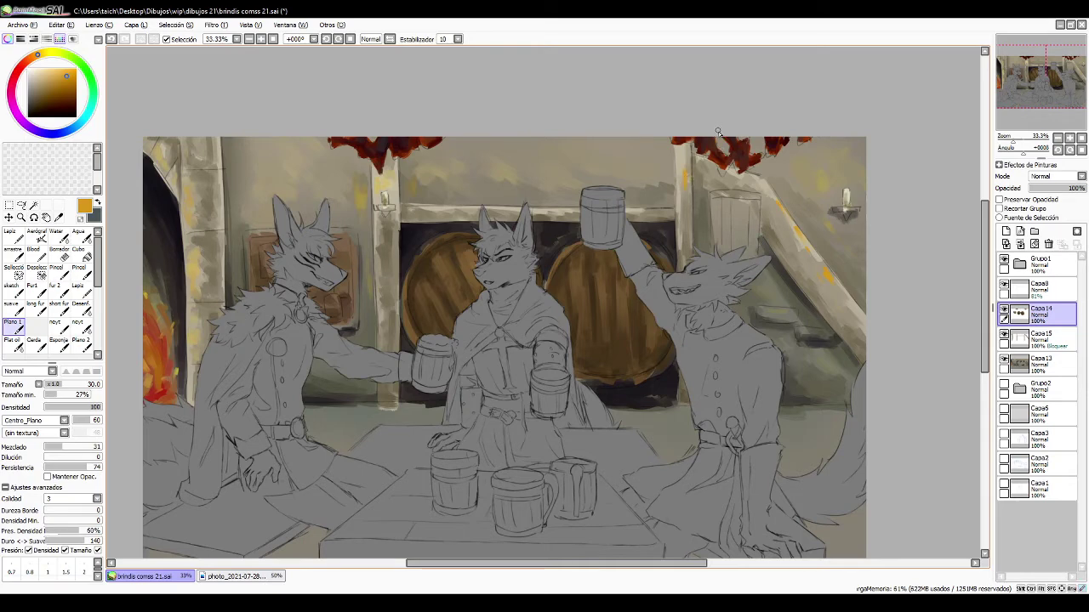
click(1039, 338)
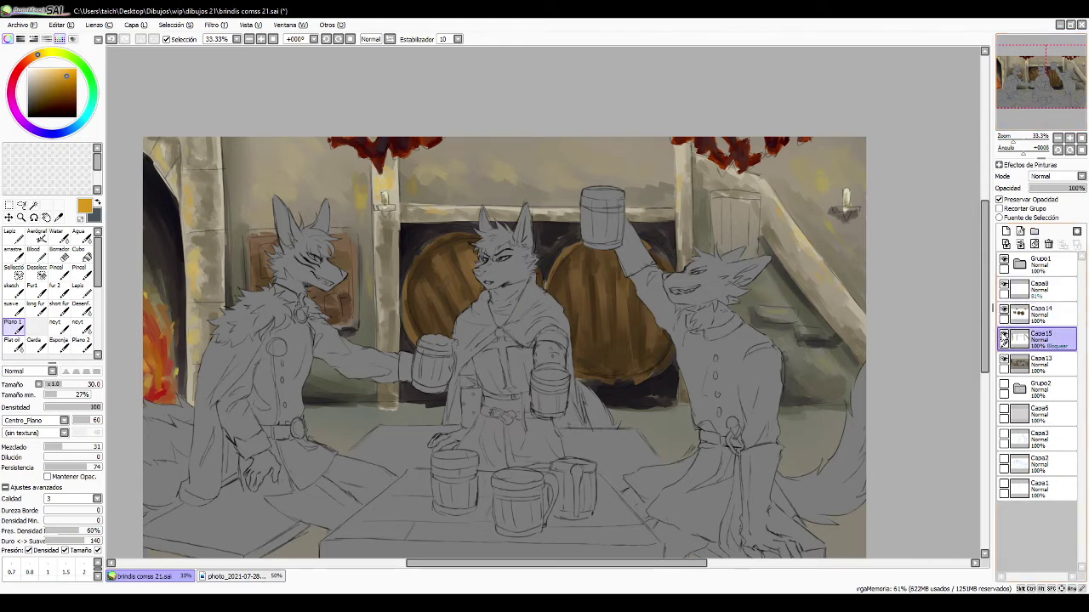
- Toggle the visibility of layers Capa15 and Capa14 to compare the background with and without them
click(1003, 338)
click(1005, 338)
click(1005, 339)
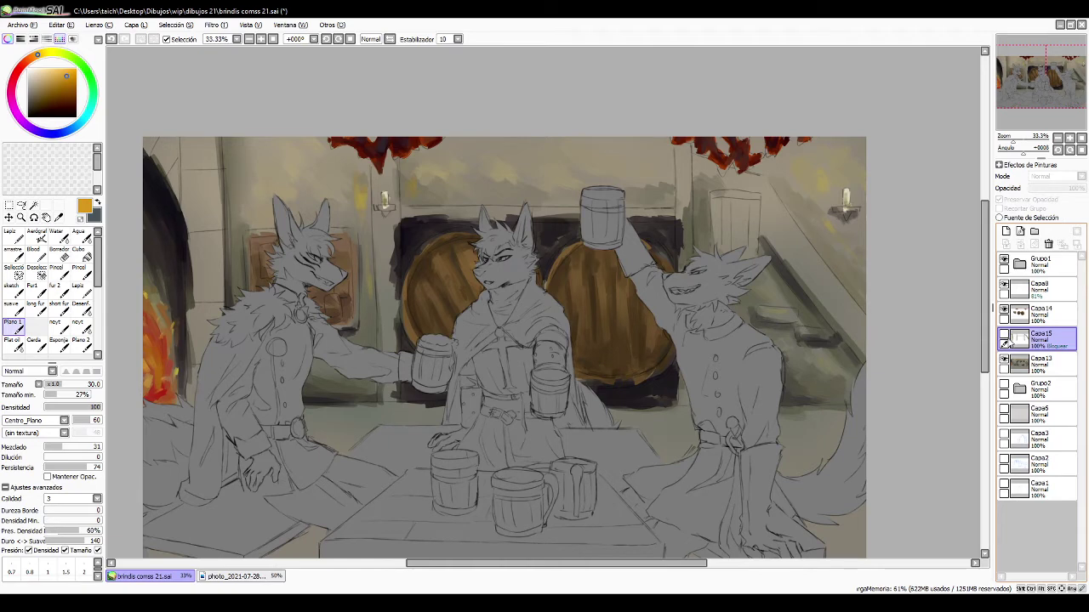
click(1005, 339)
click(1004, 316)
click(1004, 316)
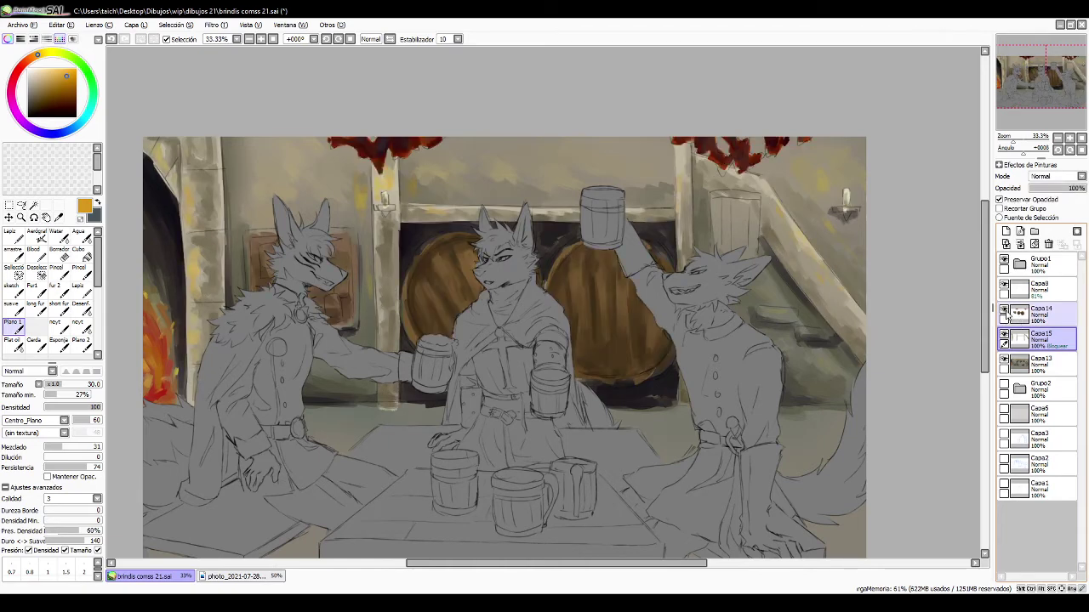
- Add a new layer above Capa14 and paint a light grey rim around the barrel between the first two characters
click(1005, 311)
click(1007, 318)
click(1004, 315)
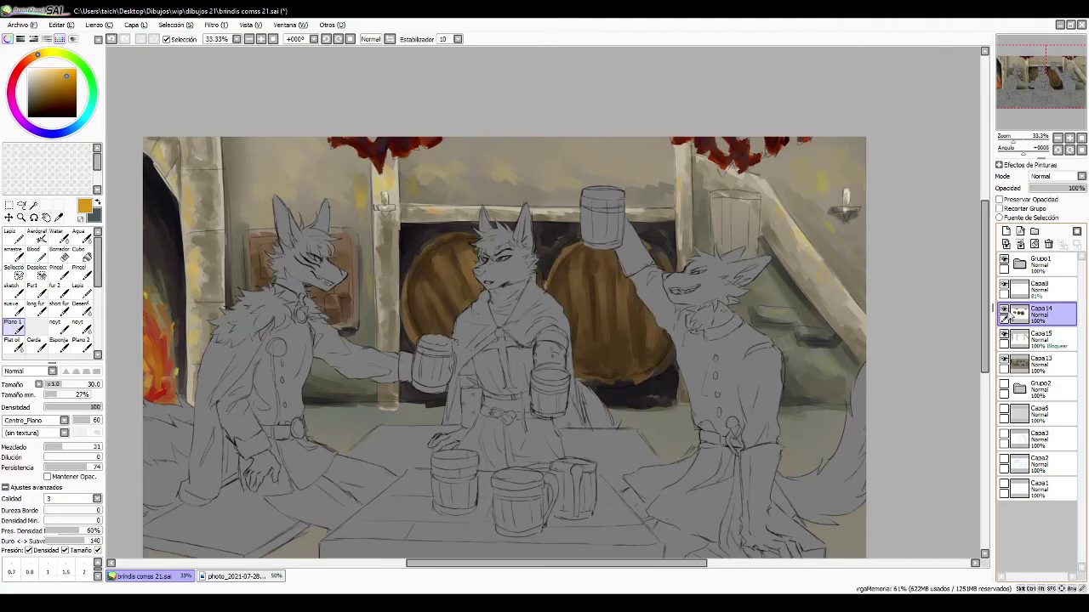
click(1007, 231)
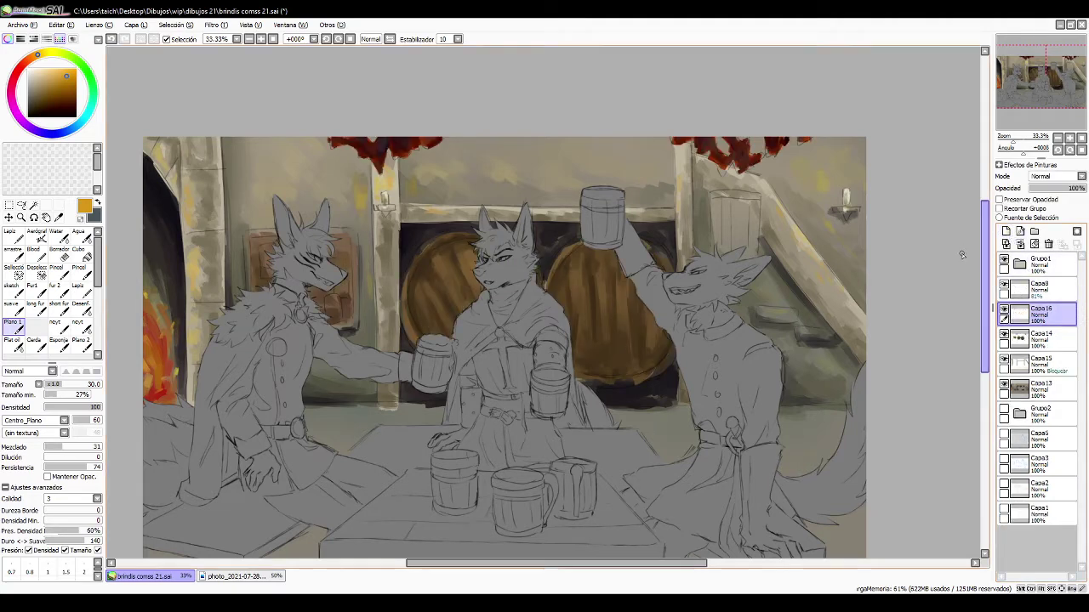
click(30, 82)
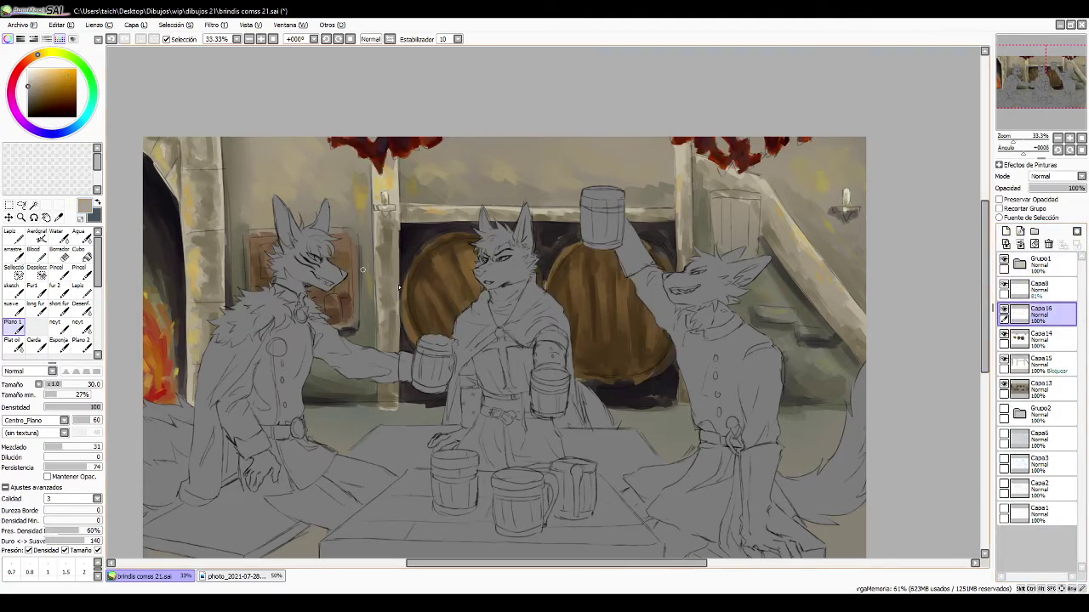
mouse_move(402, 289)
mouse_down()
mouse_move(421, 253)
mouse_move(405, 285)
mouse_move(420, 251)
mouse_move(406, 313)
mouse_move(401, 290)
mouse_move(416, 348)
mouse_move(418, 348)
mouse_up()
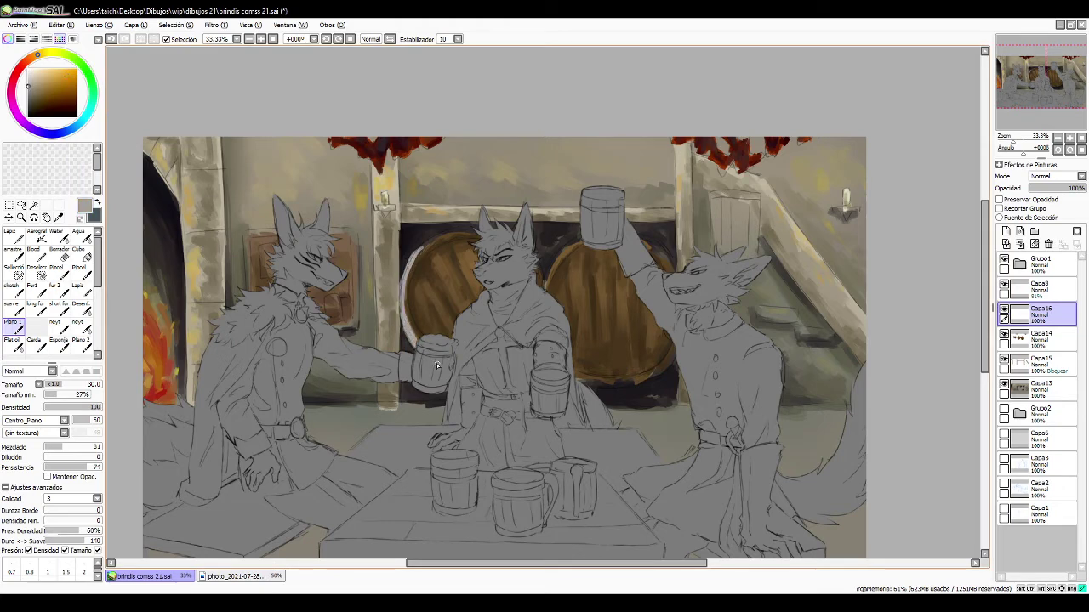
mouse_move(535, 265)
mouse_down()
mouse_move(541, 287)
mouse_move(537, 267)
mouse_up()
drag(418, 254, 478, 229)
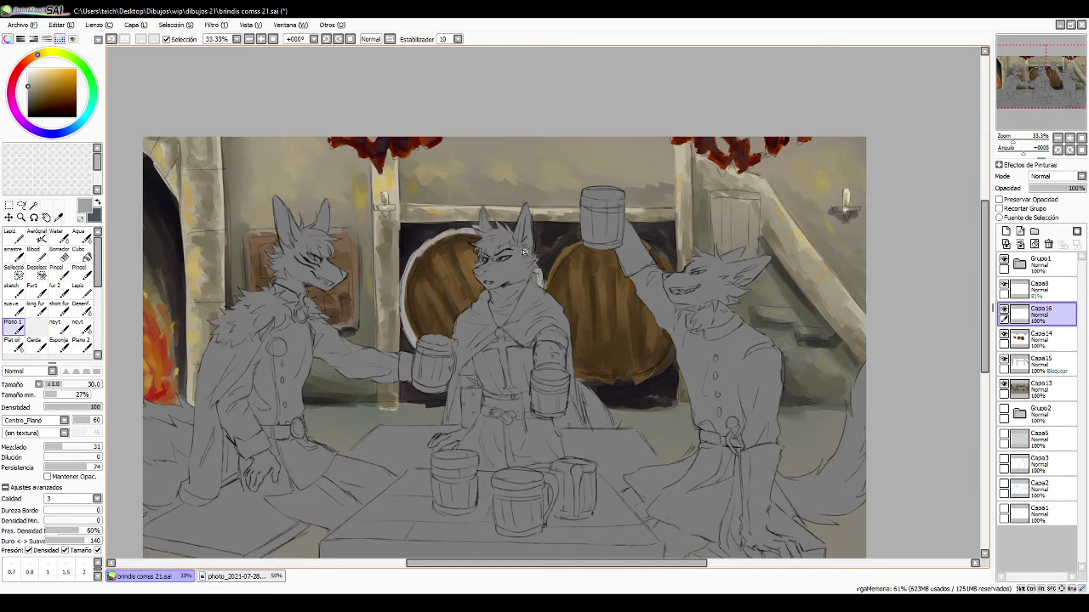
- Paint a matching light grey rim around the barrel behind the raised mug
drag(544, 279, 548, 288)
drag(551, 270, 575, 245)
mouse_move(576, 374)
mouse_down()
mouse_move(618, 385)
mouse_move(594, 380)
mouse_move(674, 346)
mouse_up()
drag(629, 385, 658, 364)
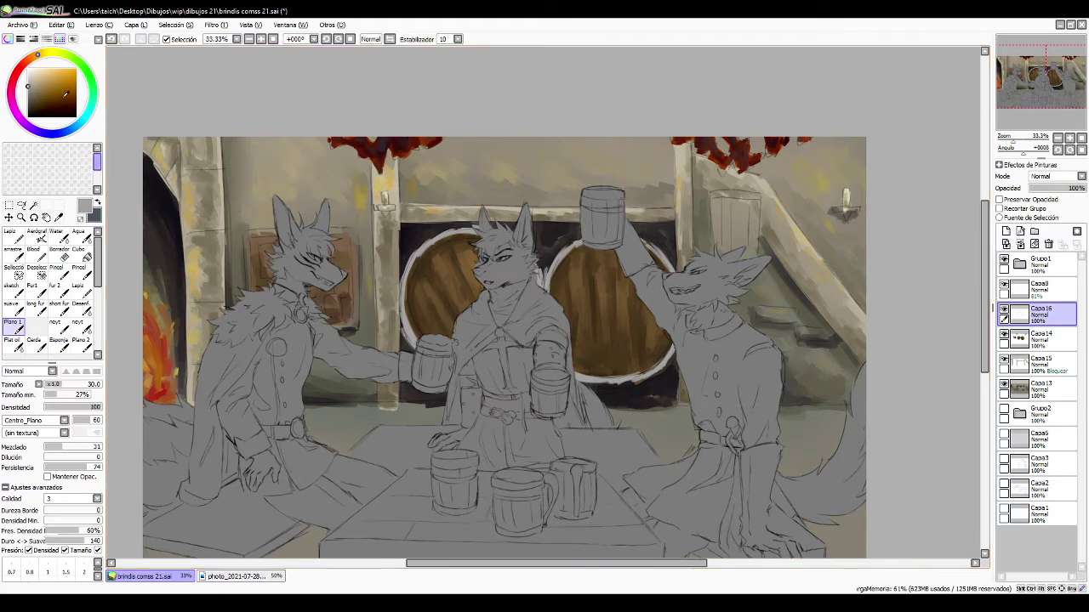
- Paint the holders of both wall candles and the top of the small barrel by the staircase in pale yellow
mouse_move(47, 76)
mouse_down()
mouse_move(48, 64)
mouse_move(46, 75)
mouse_up()
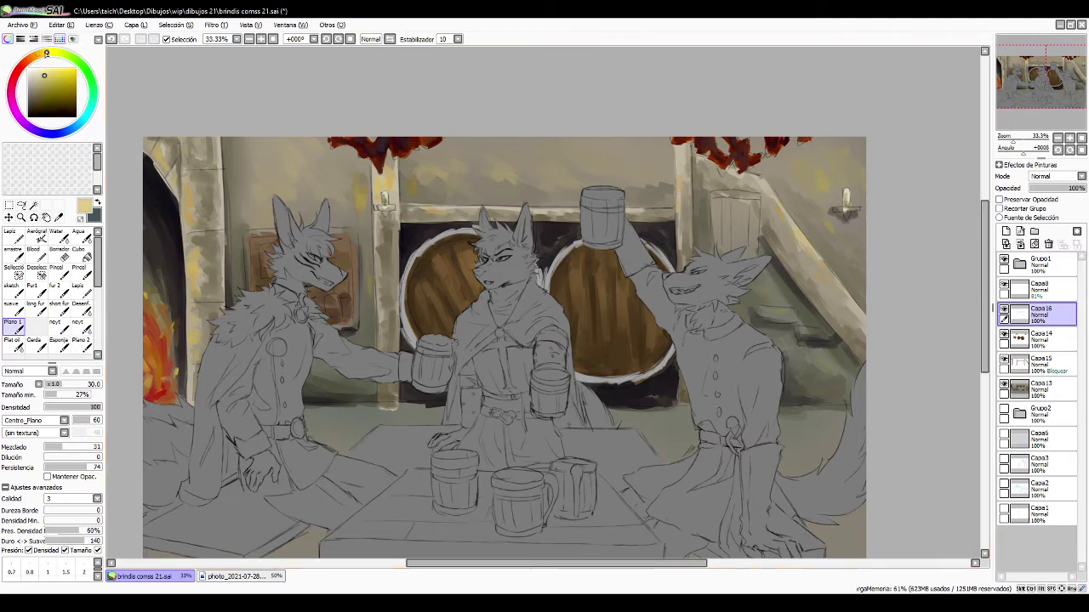
click(47, 53)
drag(46, 68, 41, 70)
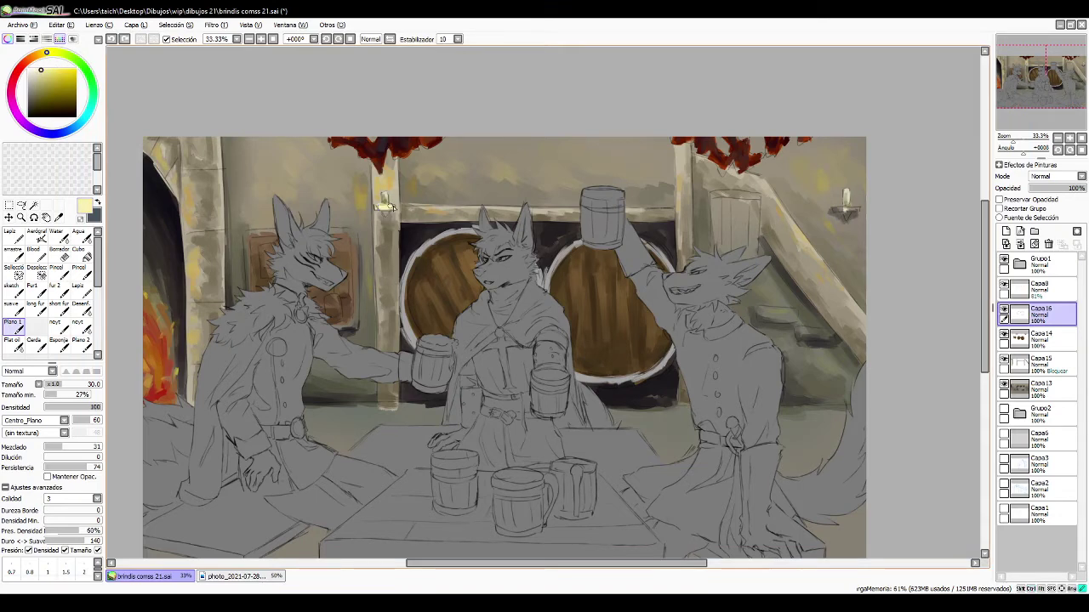
click(384, 208)
drag(839, 211, 851, 211)
drag(840, 211, 846, 213)
click(1004, 336)
click(1005, 336)
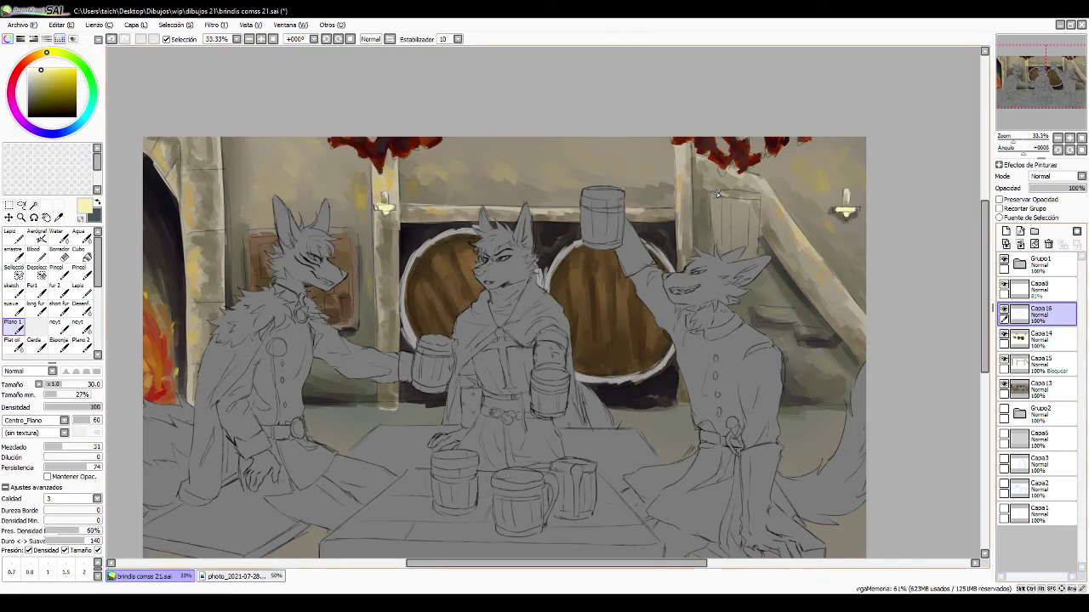
drag(719, 194, 751, 194)
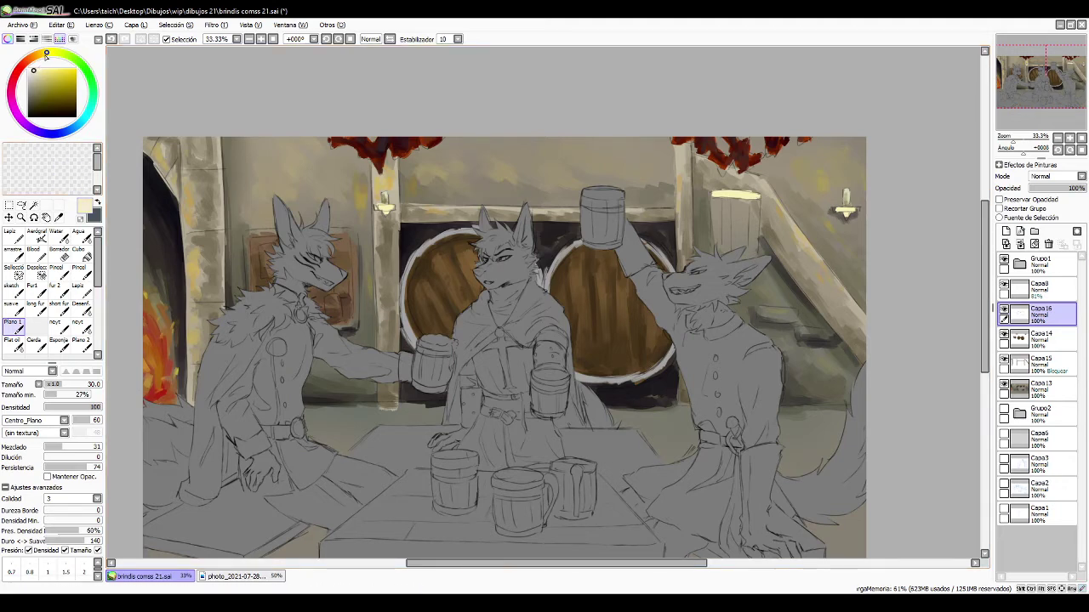
- Paint a cream frame around the wall board behind the left character and cream patches inside it
click(44, 52)
mouse_move(330, 233)
mouse_down()
mouse_move(357, 248)
mouse_move(354, 233)
mouse_move(353, 314)
mouse_move(350, 234)
mouse_up()
mouse_move(246, 261)
mouse_down()
mouse_move(248, 300)
mouse_move(246, 233)
mouse_move(285, 233)
mouse_move(246, 237)
mouse_up()
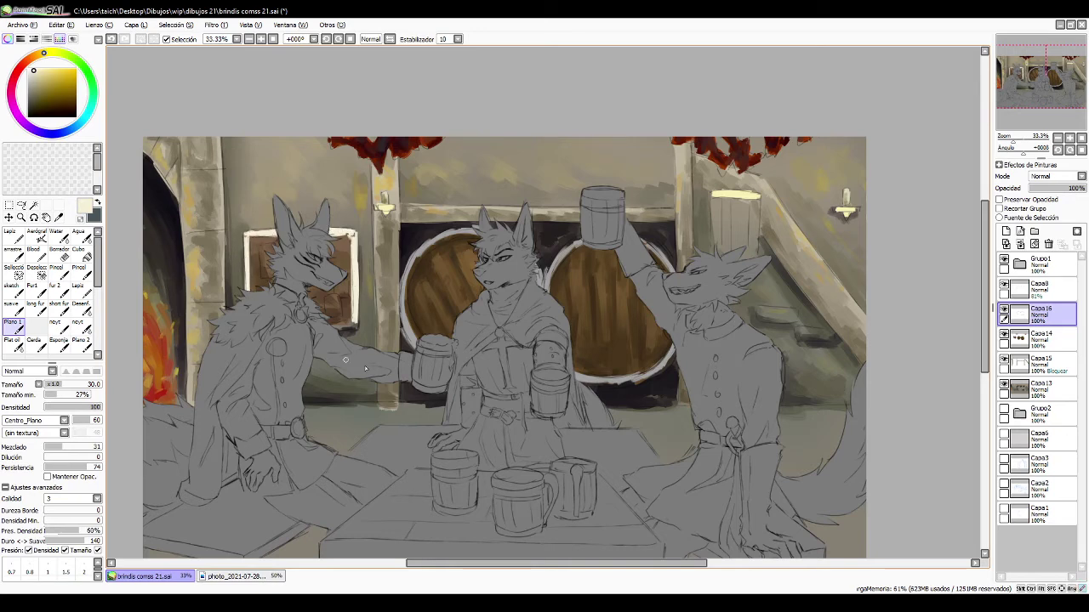
mouse_move(332, 329)
mouse_down()
mouse_move(348, 330)
mouse_move(321, 328)
mouse_move(356, 323)
mouse_up()
mouse_move(247, 241)
mouse_down()
mouse_move(251, 299)
mouse_move(247, 235)
mouse_up()
mouse_move(271, 265)
mouse_down()
mouse_move(269, 250)
mouse_move(271, 271)
mouse_up()
mouse_move(330, 299)
mouse_down()
mouse_move(336, 317)
mouse_move(337, 283)
mouse_move(333, 298)
mouse_up()
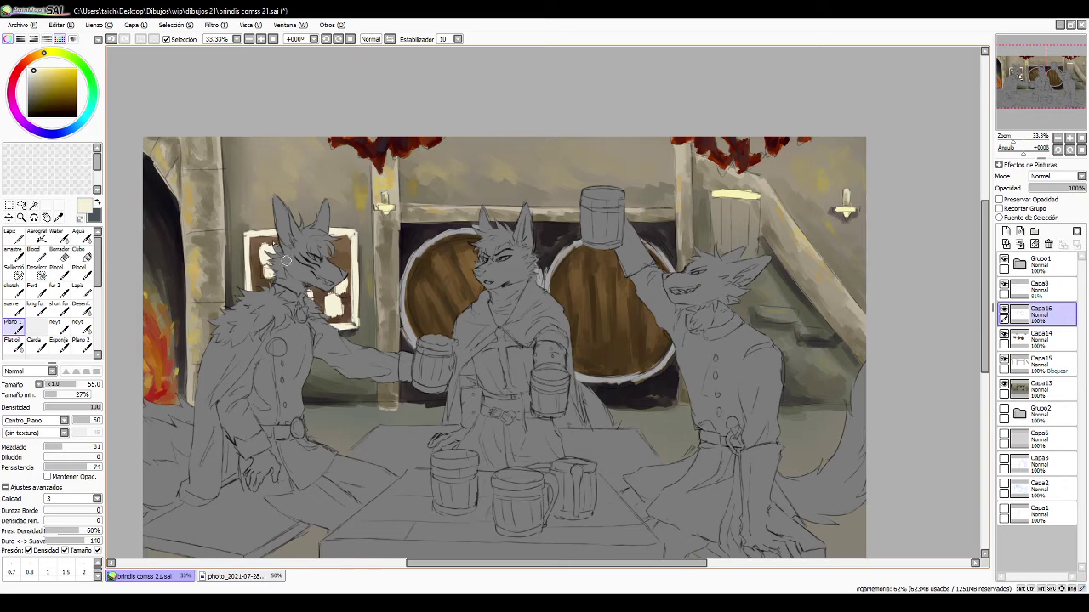
- Preserve the layer's opacity and shade the wall board's cream frame with beige, olive and dark brown tones
click(32, 82)
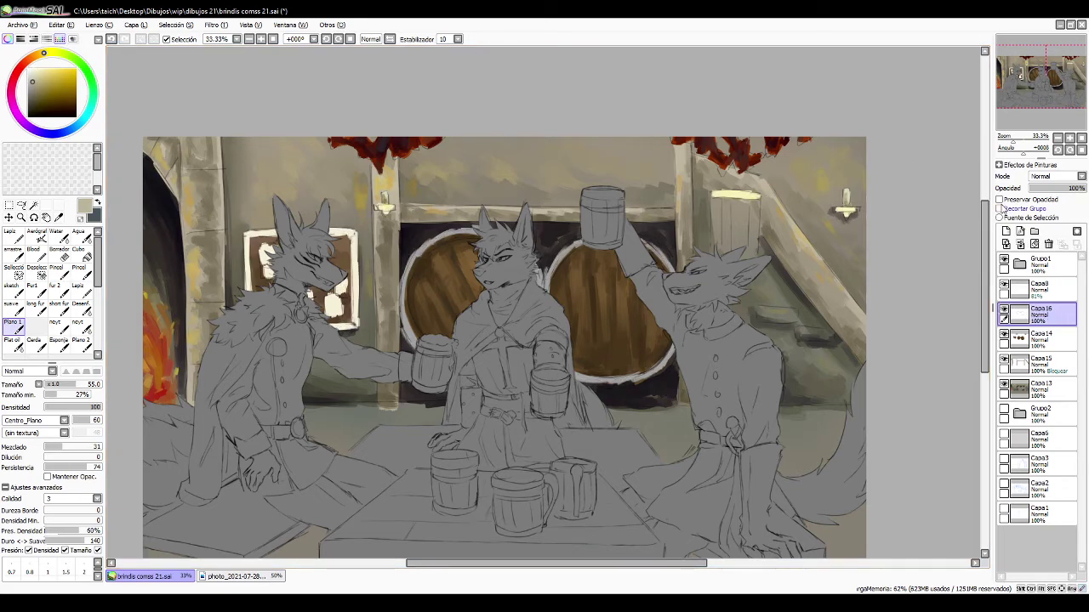
click(999, 199)
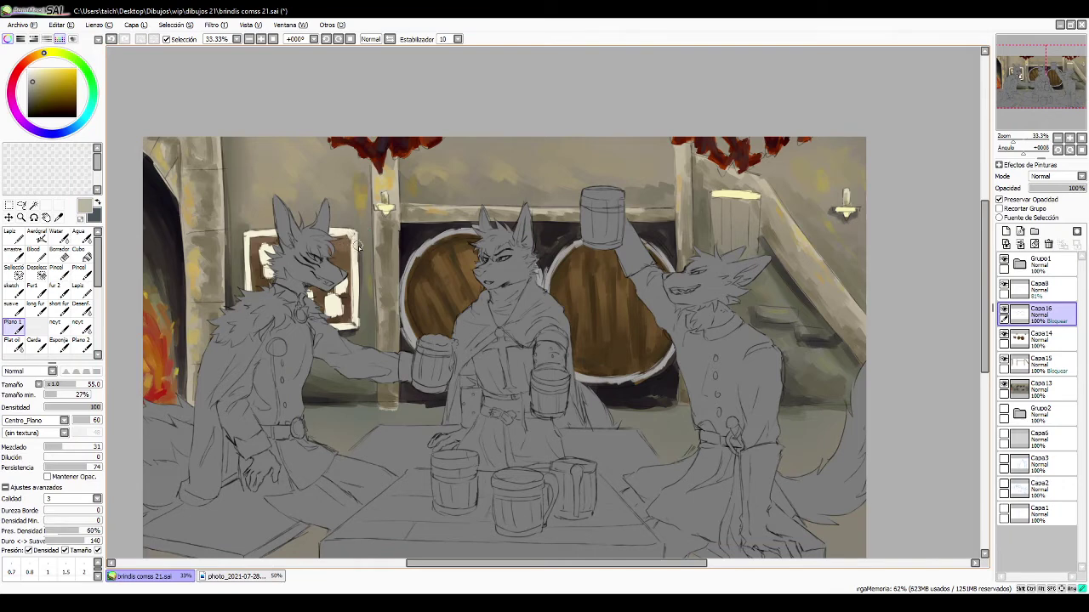
drag(358, 281, 358, 325)
mouse_move(353, 236)
mouse_down()
mouse_move(352, 311)
mouse_move(328, 314)
mouse_move(340, 298)
mouse_move(311, 309)
mouse_move(351, 319)
mouse_move(354, 277)
mouse_up()
click(38, 89)
click(39, 85)
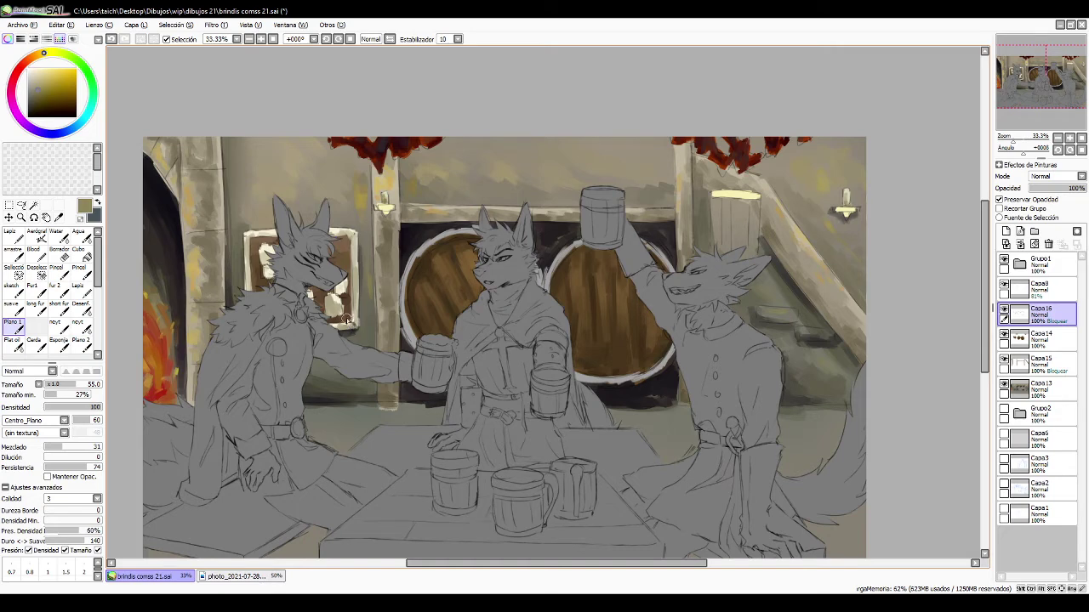
click(36, 98)
drag(242, 244, 252, 255)
click(40, 56)
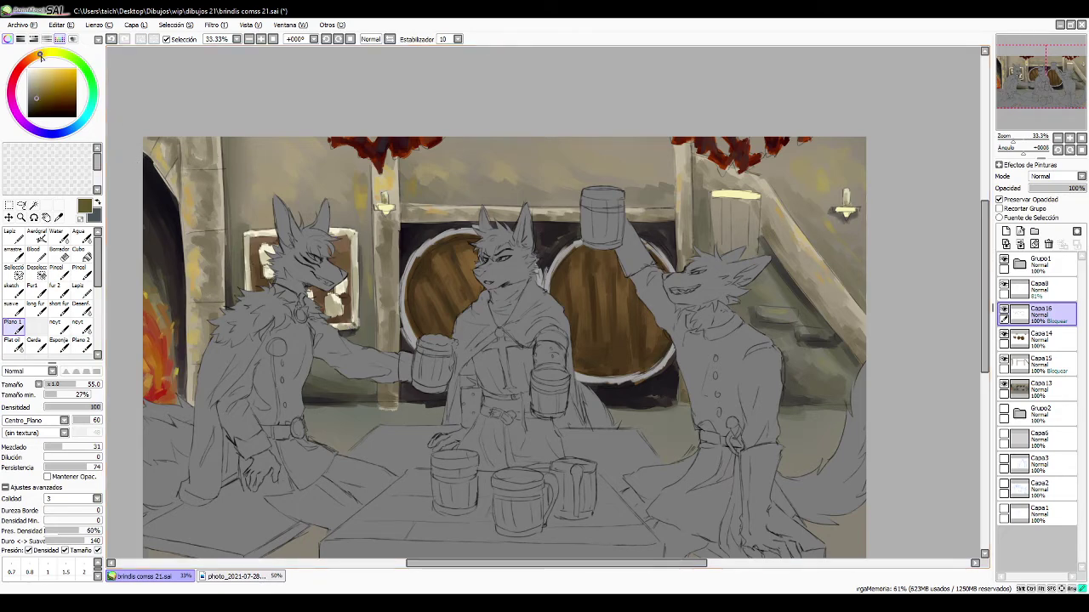
click(35, 105)
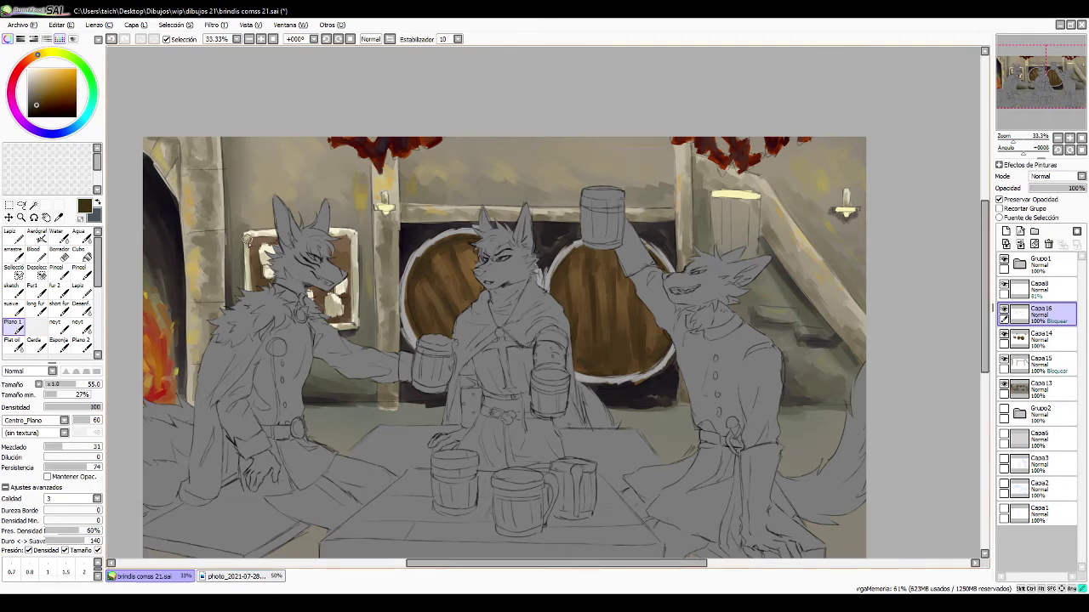
- Shade the cream patches and the edge of the wall board with muted brown
mouse_move(347, 323)
ctrl+alt+mouse_down()
mouse_move(333, 325)
mouse_move(329, 305)
mouse_move(346, 302)
mouse_move(338, 314)
ctrl+alt+mouse_up()
alt+click(330, 312)
click(30, 59)
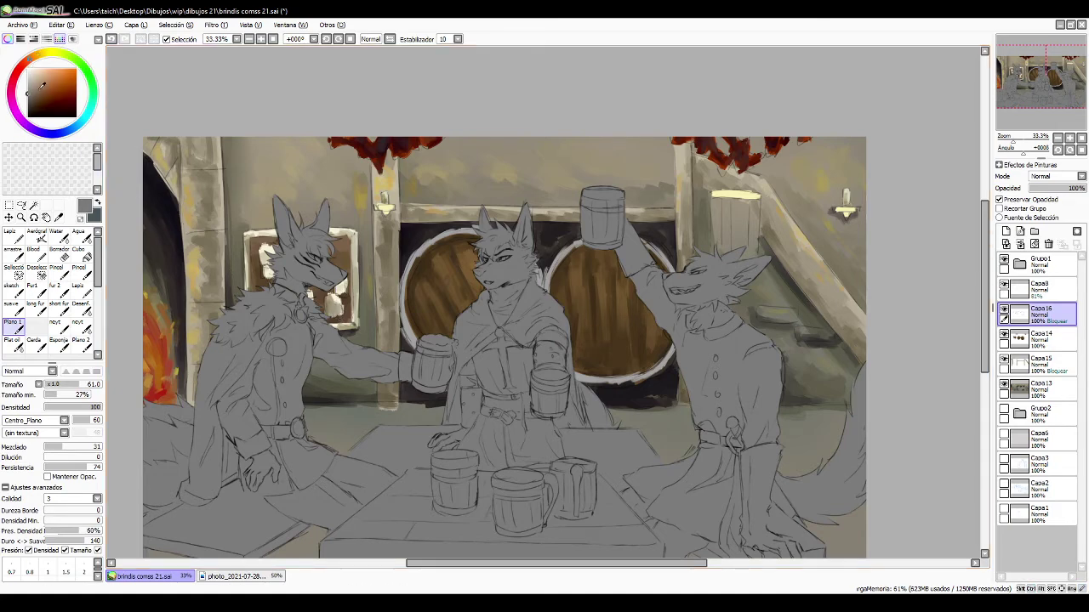
click(40, 85)
drag(266, 258, 265, 253)
drag(354, 288, 354, 311)
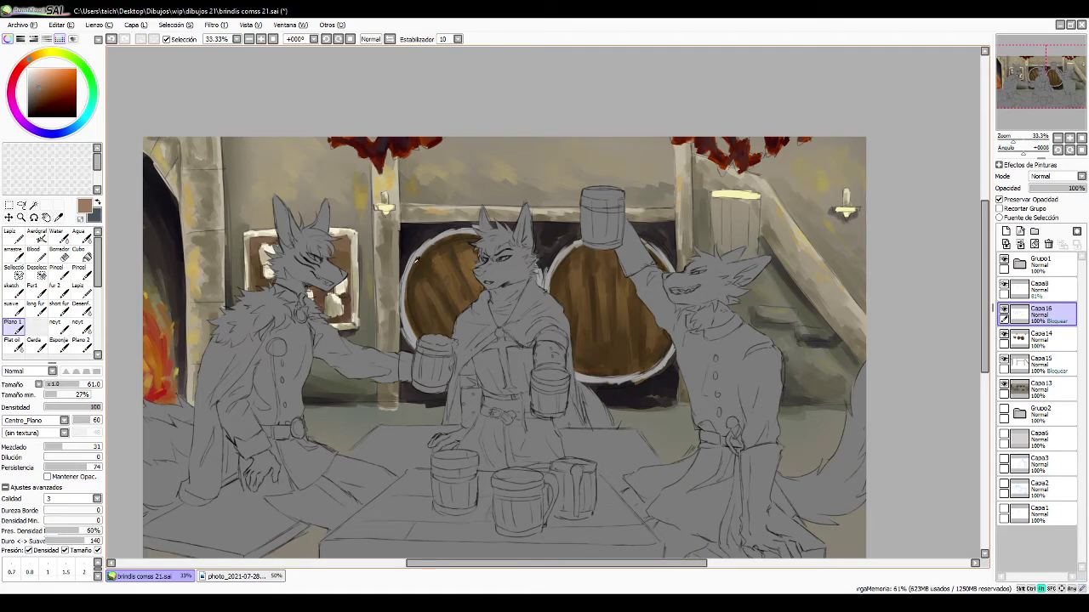
- Shade the grey rims of the large barrels with dark purple
alt+click(416, 260)
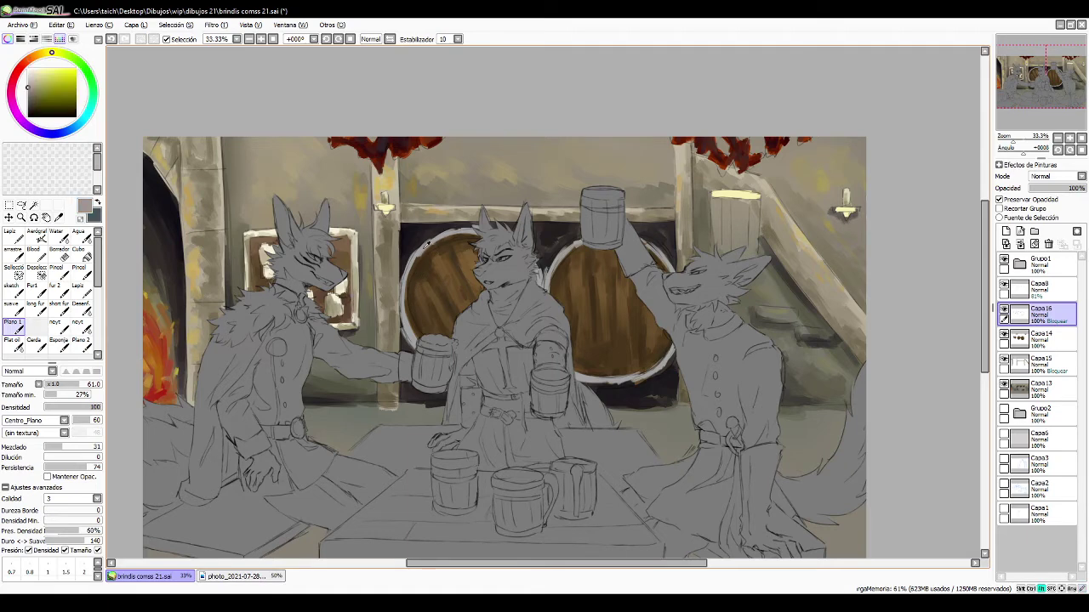
click(31, 129)
drag(34, 90, 32, 102)
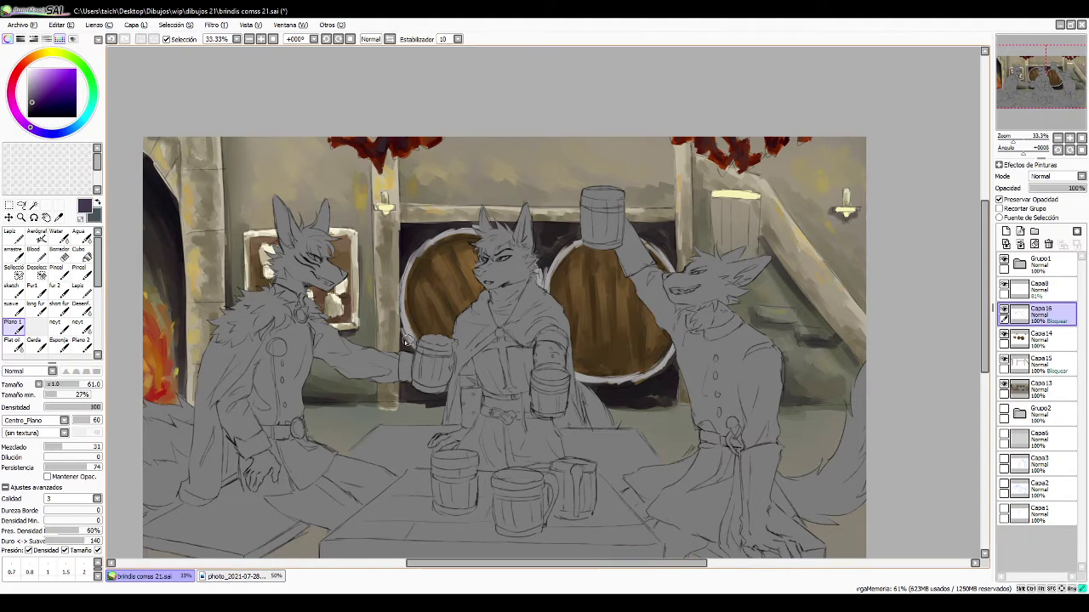
mouse_move(408, 341)
mouse_down()
mouse_move(400, 287)
mouse_move(412, 344)
mouse_up()
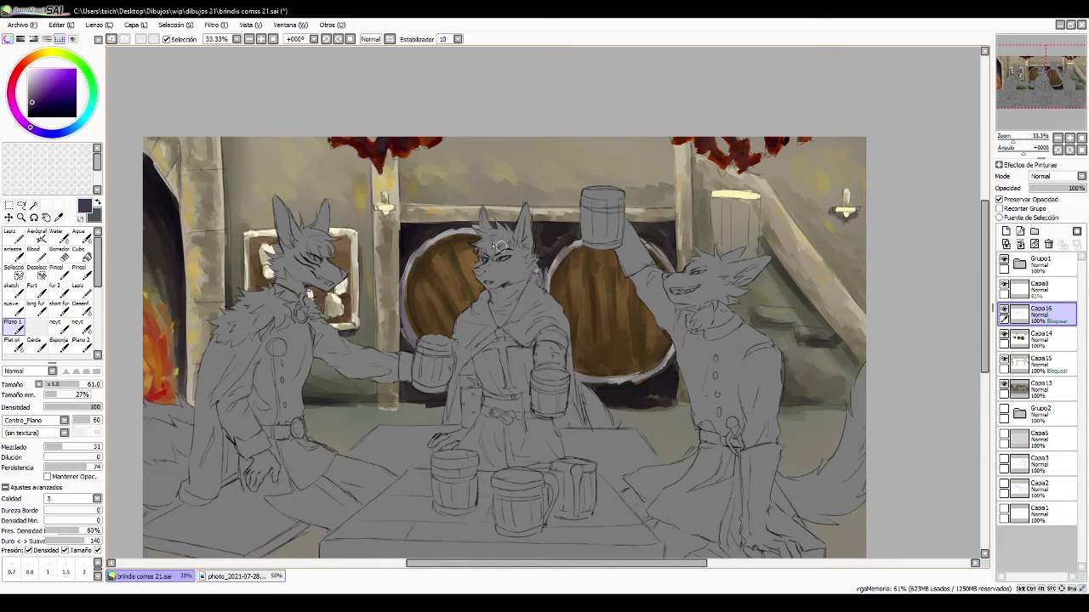
- Deepen the barrel rims' shadows with dark navy blue and add thin white highlights to the left barrel's rim
click(57, 134)
click(35, 105)
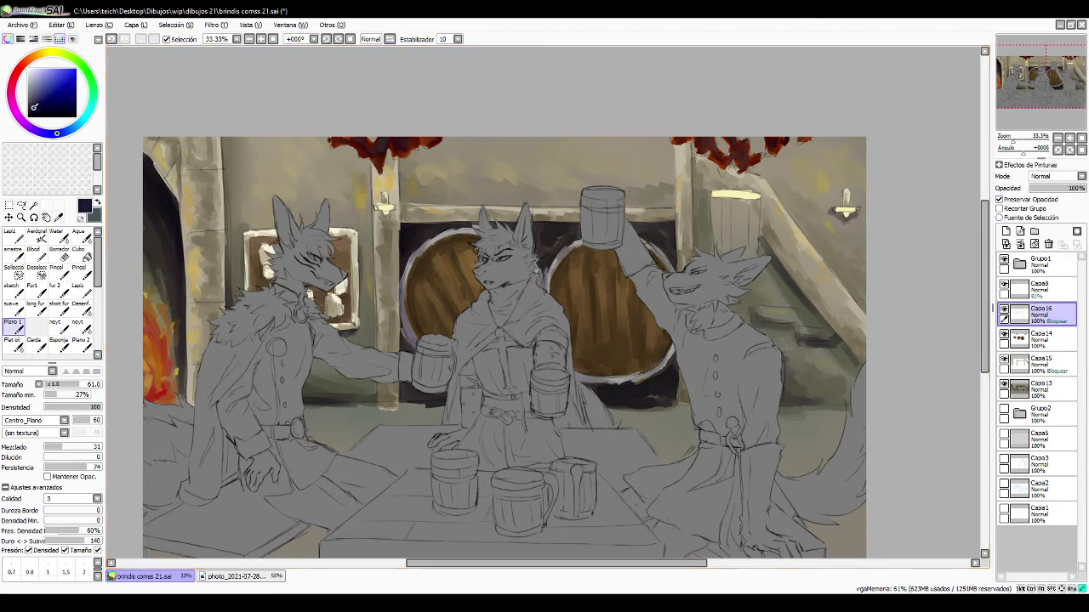
click(33, 112)
drag(402, 284, 406, 280)
drag(414, 334, 422, 354)
ctrl+alt+click(432, 356)
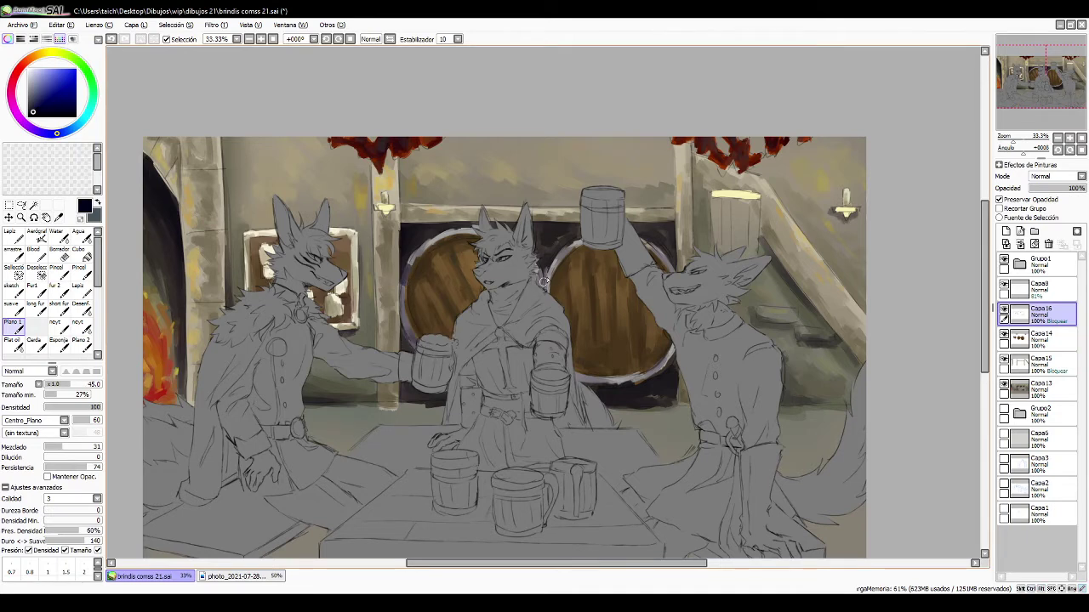
mouse_move(566, 376)
mouse_down()
mouse_move(661, 378)
mouse_move(622, 378)
mouse_up()
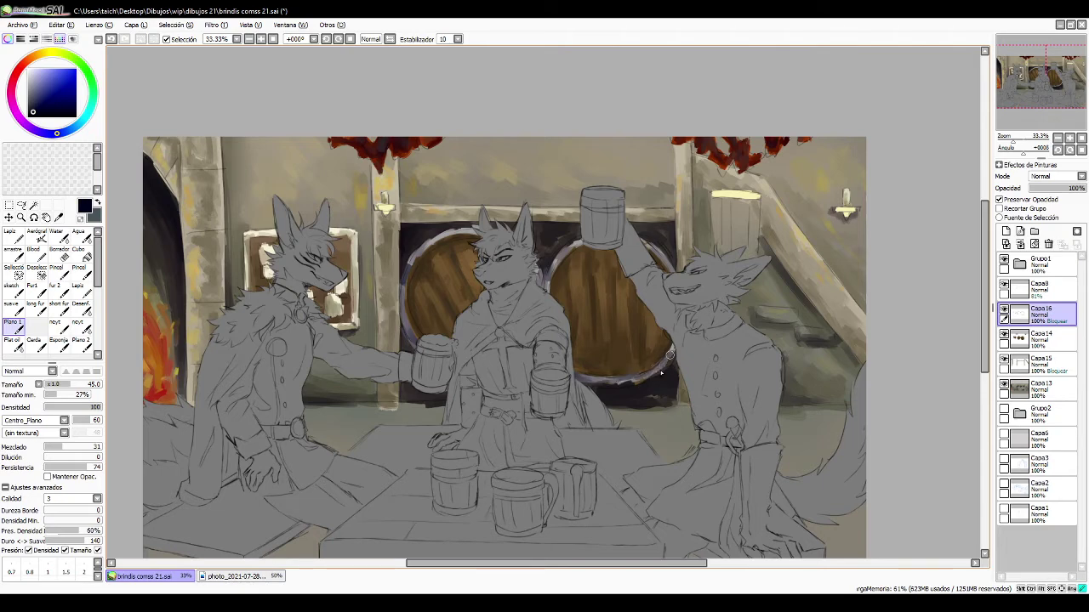
click(28, 68)
drag(432, 243, 420, 243)
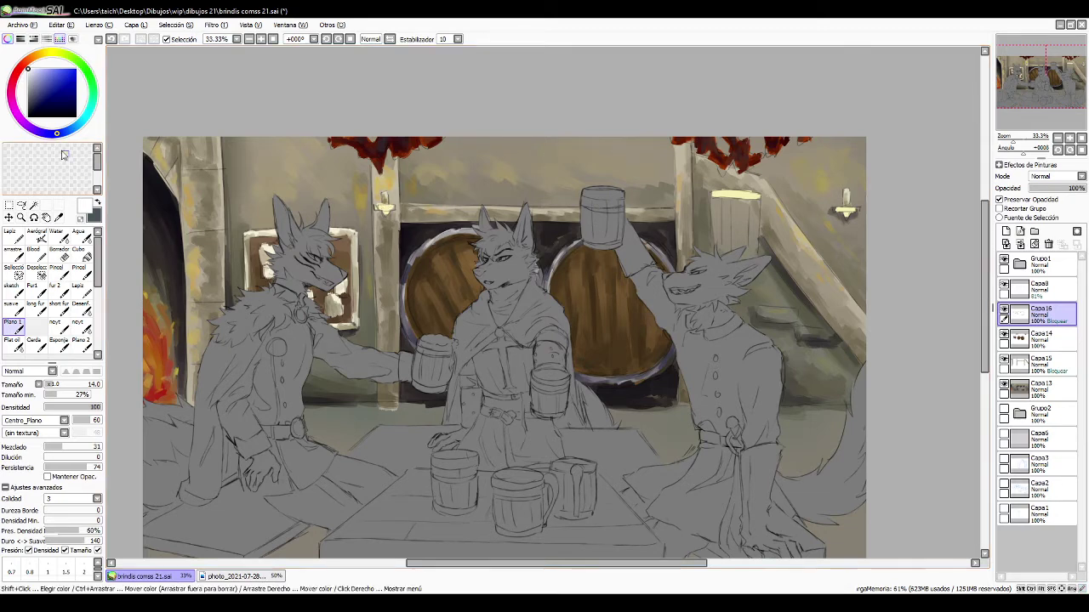
- Shade the holders of both wall candles with small orange-brown strokes
alt+click(390, 204)
drag(57, 83, 46, 92)
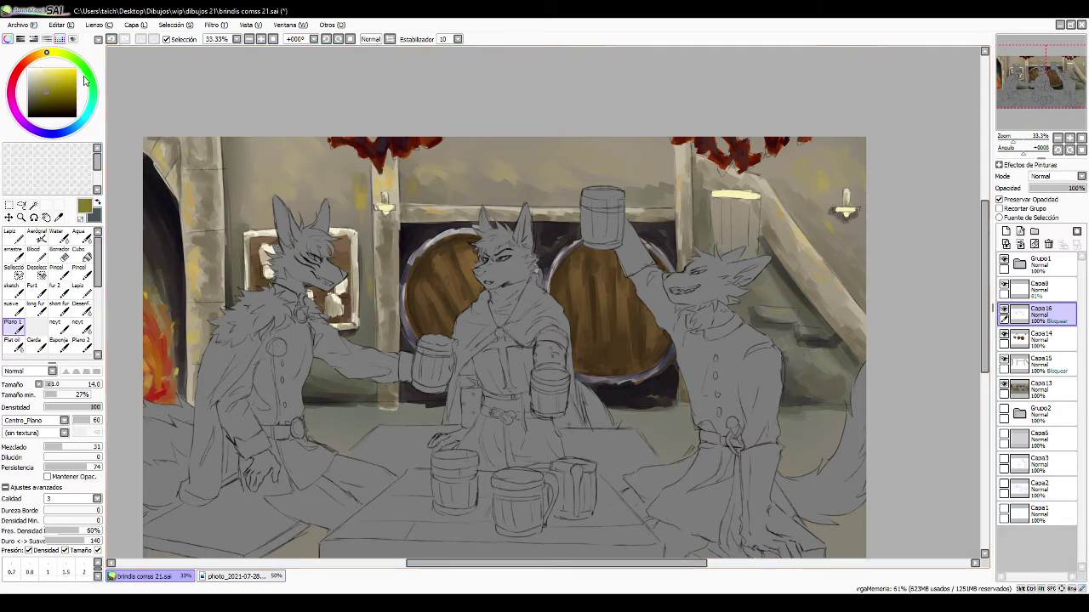
click(30, 60)
drag(400, 160, 411, 160)
drag(389, 211, 388, 209)
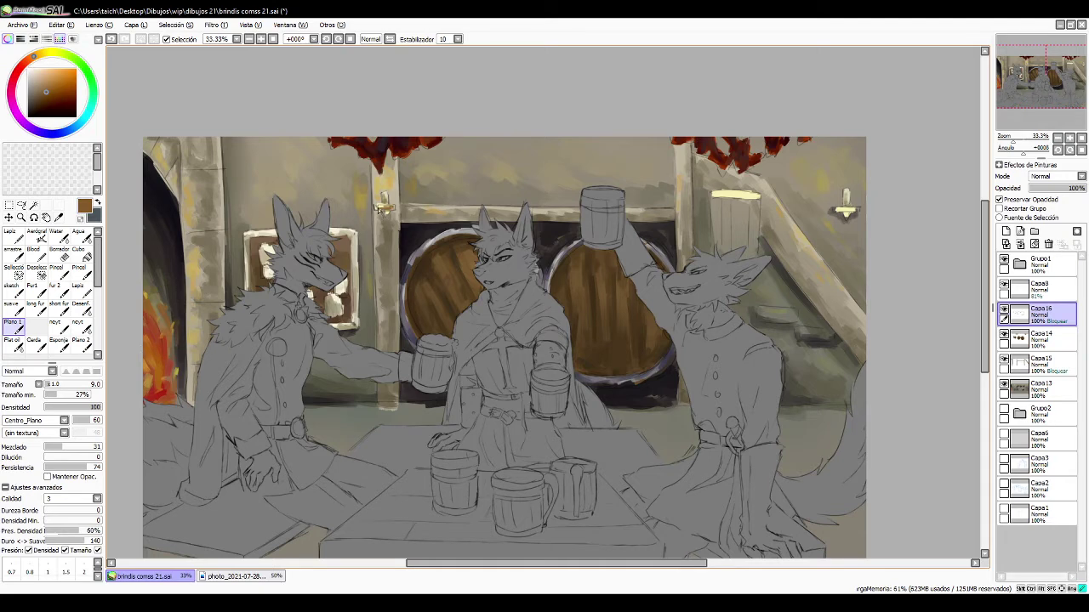
mouse_move(847, 212)
mouse_down()
mouse_move(859, 213)
mouse_move(846, 213)
mouse_up()
drag(852, 214, 848, 214)
click(65, 132)
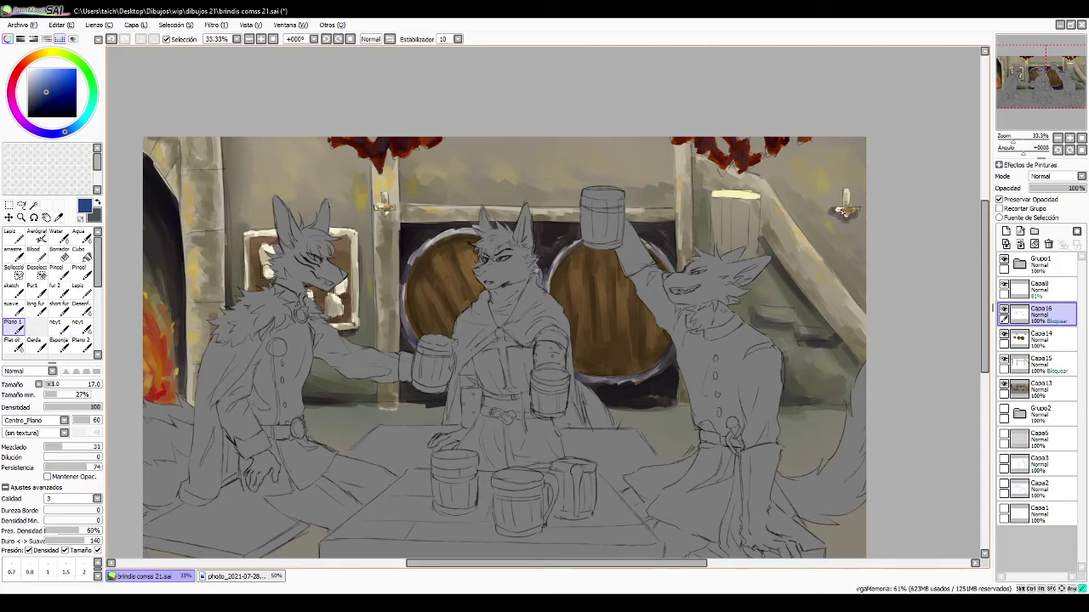
- Fill the body of the small barrel by the staircase with brown on layer Capa14
click(1037, 340)
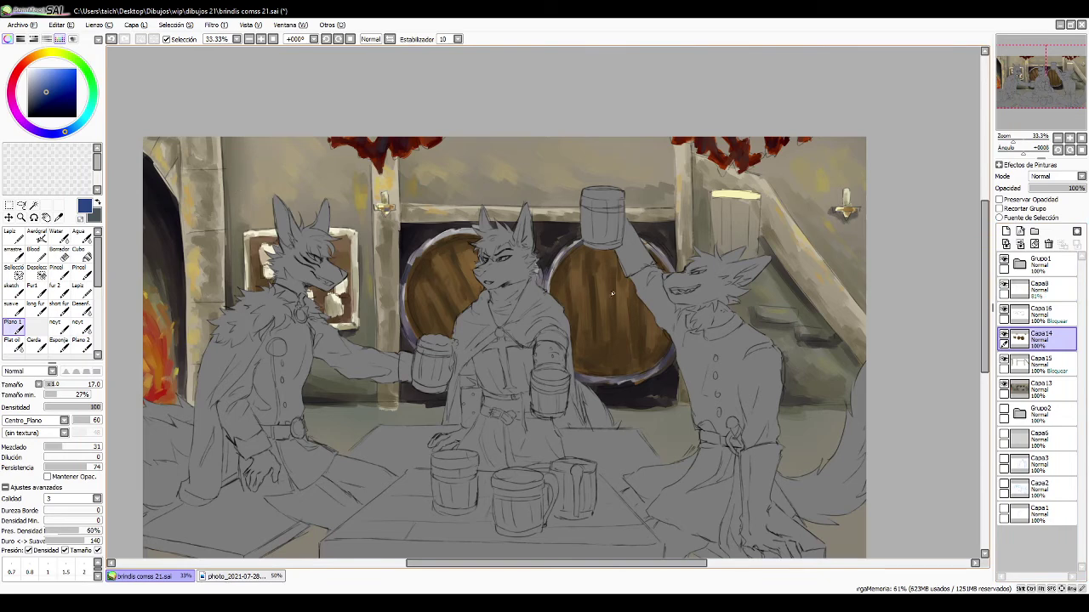
alt+click(578, 279)
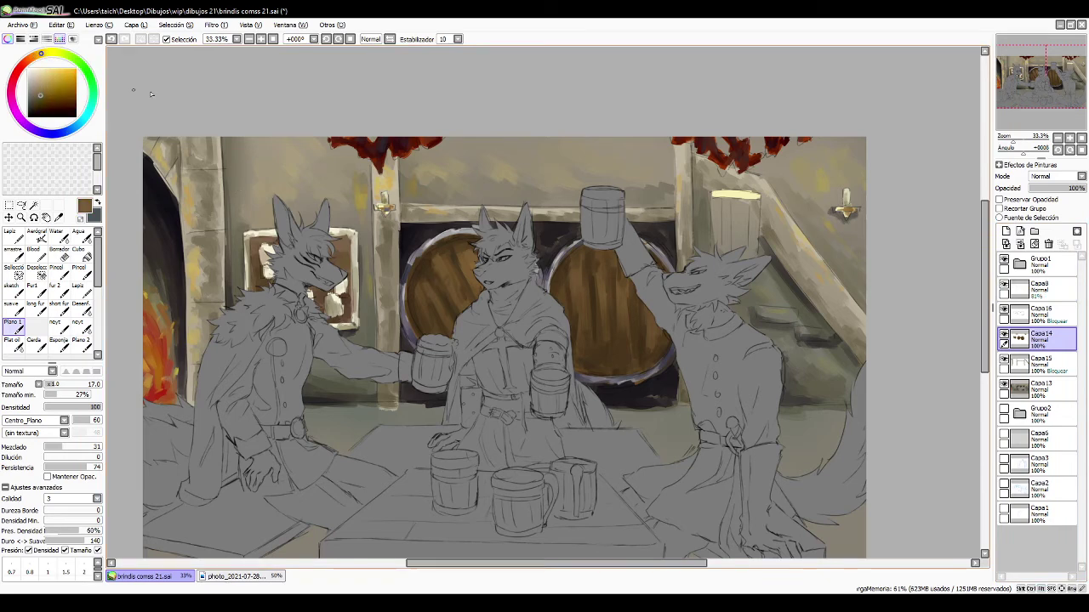
drag(723, 223, 741, 224)
drag(730, 215, 727, 247)
mouse_move(726, 213)
mouse_down()
mouse_move(753, 223)
mouse_move(727, 221)
mouse_move(724, 245)
mouse_move(718, 208)
mouse_move(743, 204)
mouse_move(750, 235)
mouse_move(751, 199)
mouse_move(738, 205)
mouse_move(717, 257)
mouse_up()
click(35, 57)
click(40, 90)
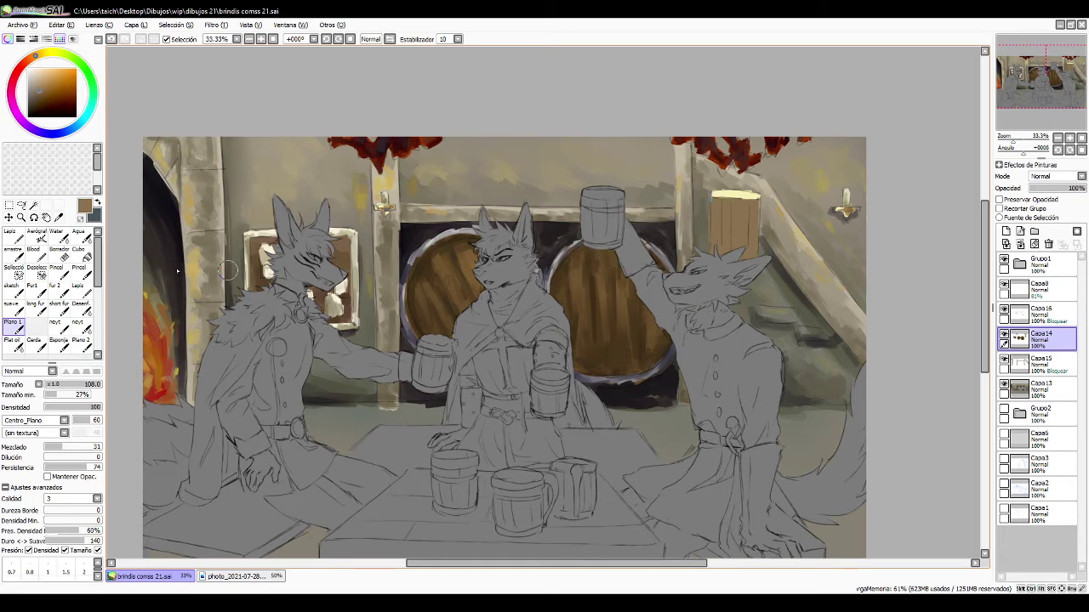
- Shade the body of the small barrel by the staircase with medium and very dark brown wood-grain strokes on layer Capa14
alt+click(712, 228)
mouse_move(728, 202)
mouse_down()
mouse_move(723, 220)
mouse_move(719, 207)
mouse_up()
drag(734, 254, 726, 254)
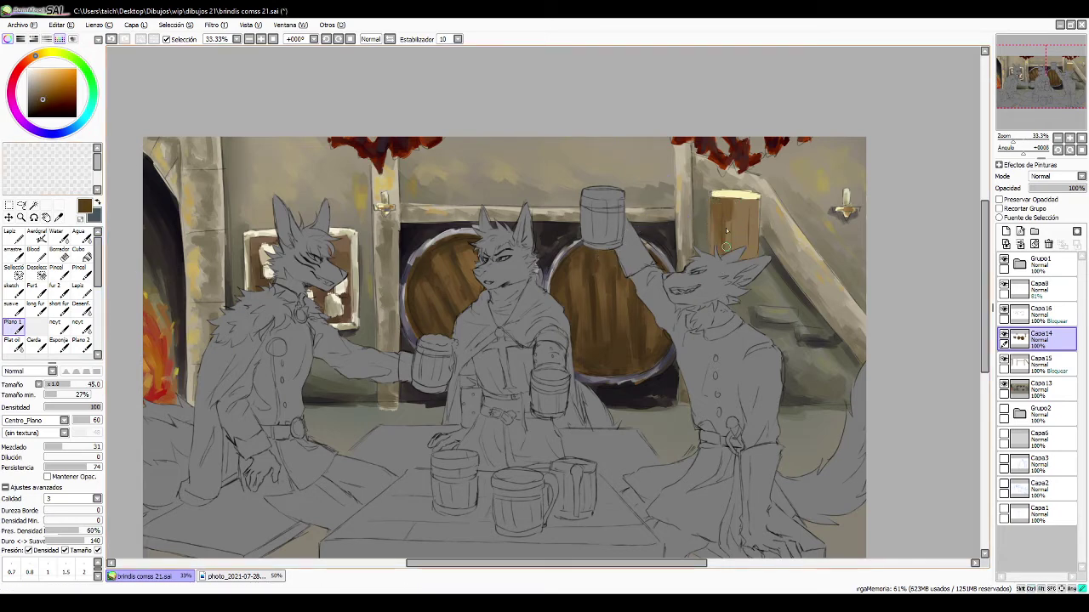
mouse_move(734, 208)
mouse_down()
mouse_move(735, 238)
mouse_move(746, 228)
mouse_up()
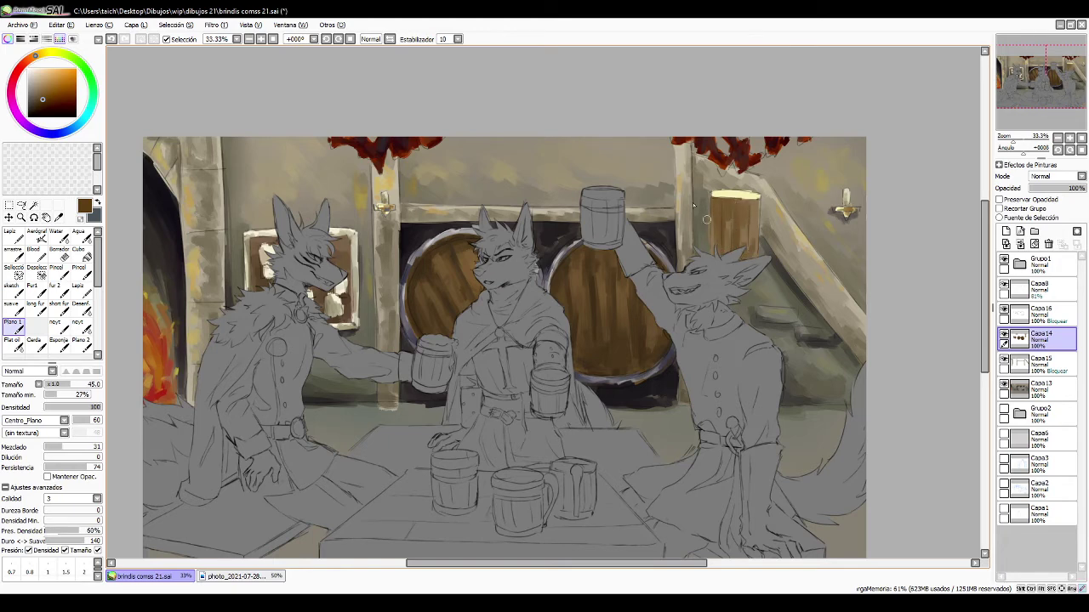
click(39, 106)
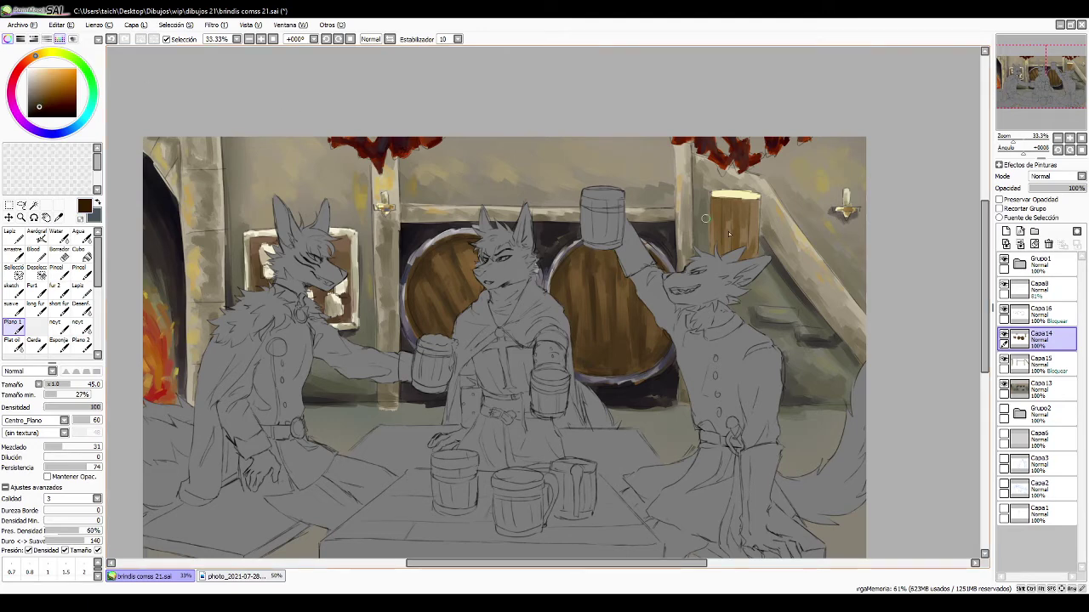
mouse_move(723, 207)
mouse_down()
mouse_move(734, 245)
mouse_move(750, 203)
mouse_move(751, 255)
mouse_up()
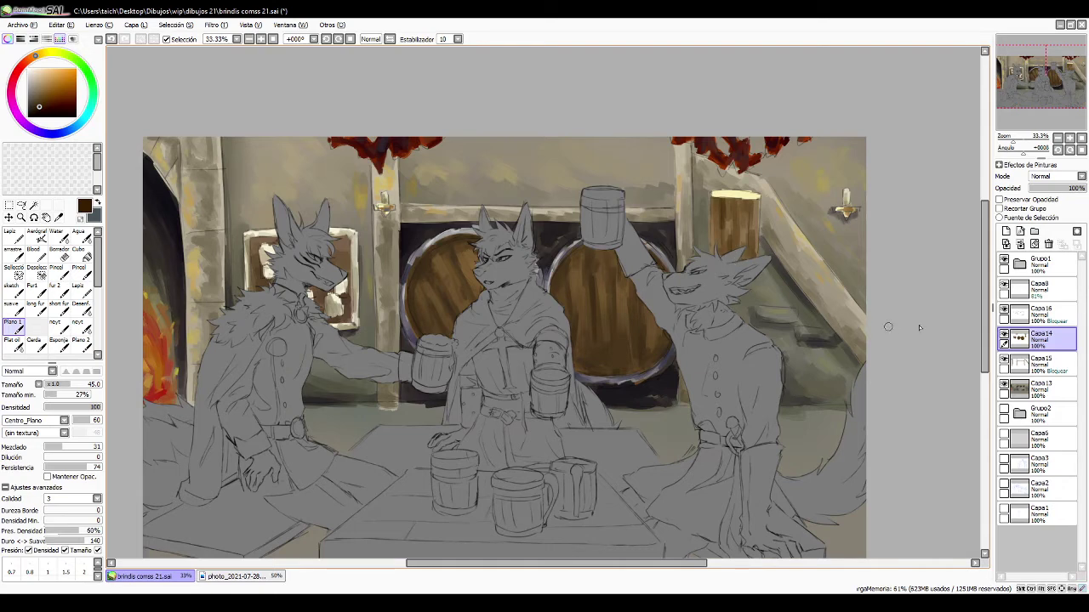
- Touch up the light papers on the wall board with beige strokes on layer Capa16
click(1004, 311)
click(1003, 311)
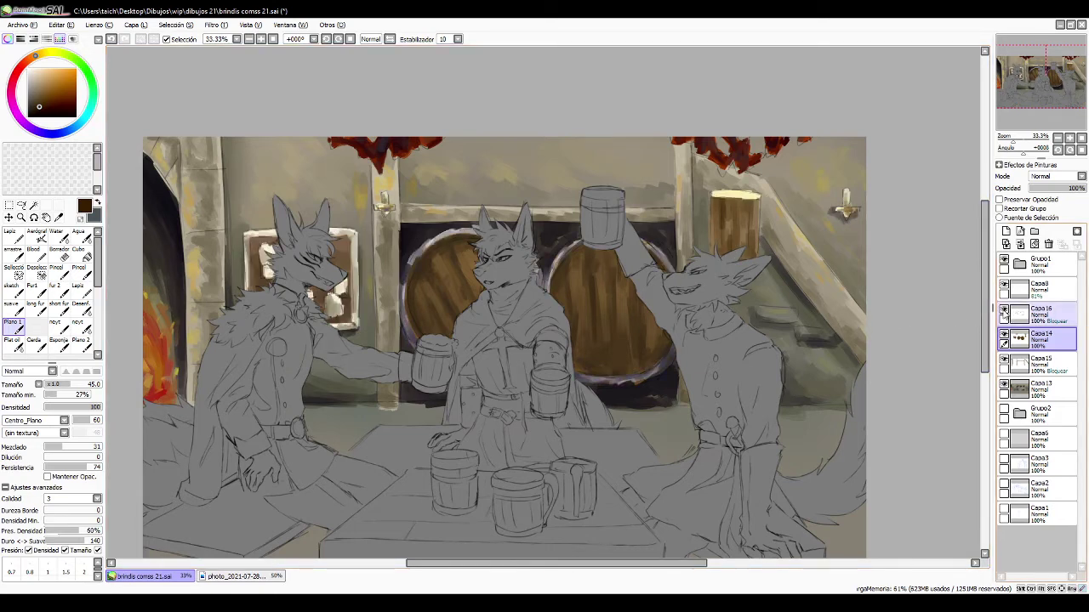
click(1041, 311)
alt+click(330, 305)
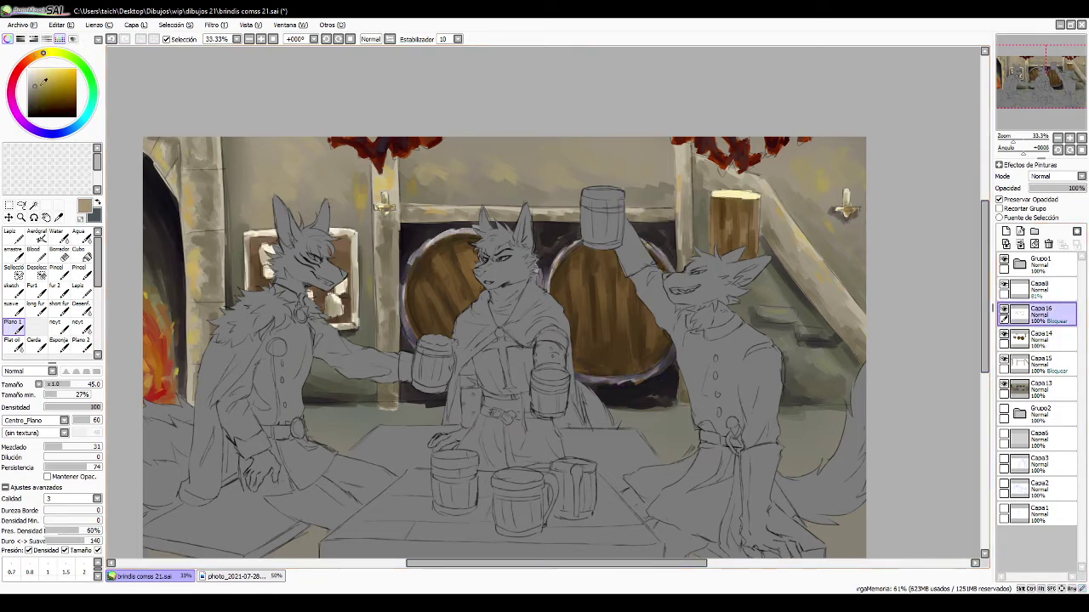
click(39, 84)
drag(336, 300, 340, 291)
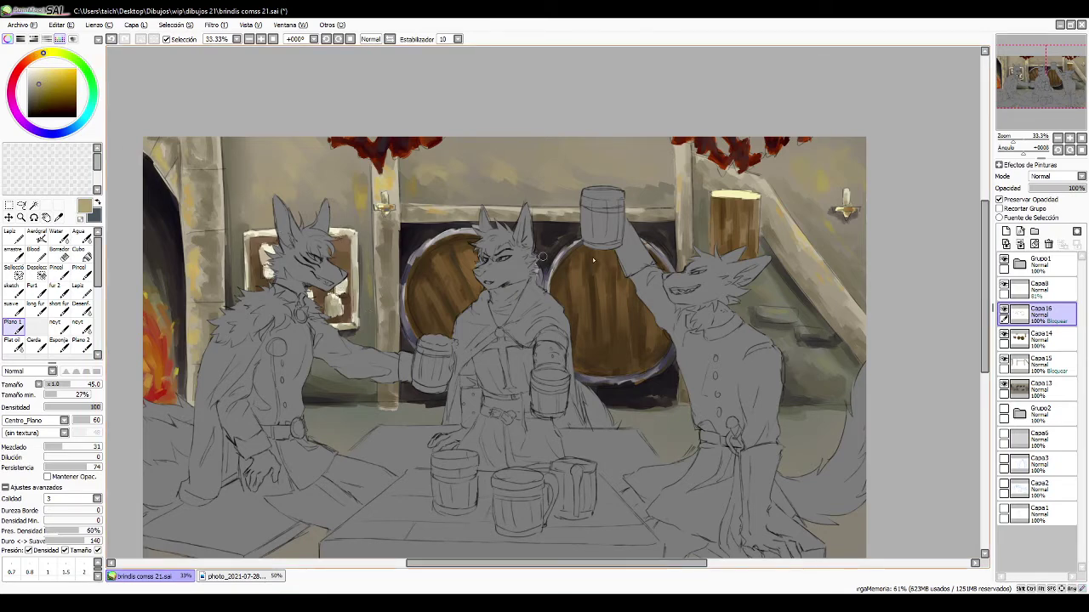
- Tone down the cream top of the small barrel with brown strokes sampled from its wood on layer Capa16
click(1005, 335)
click(1004, 334)
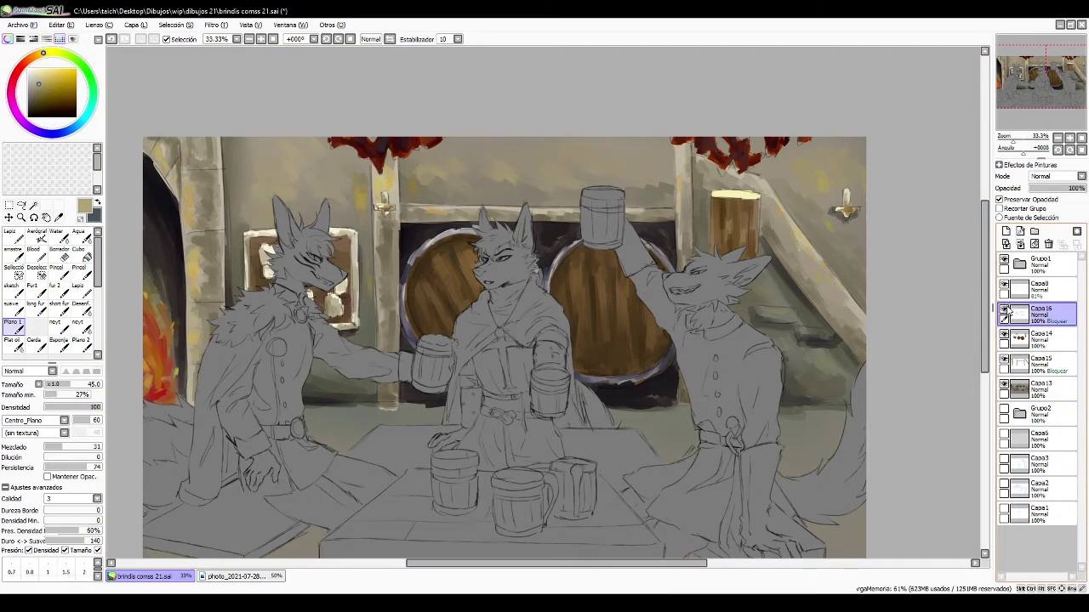
click(1005, 313)
click(1005, 312)
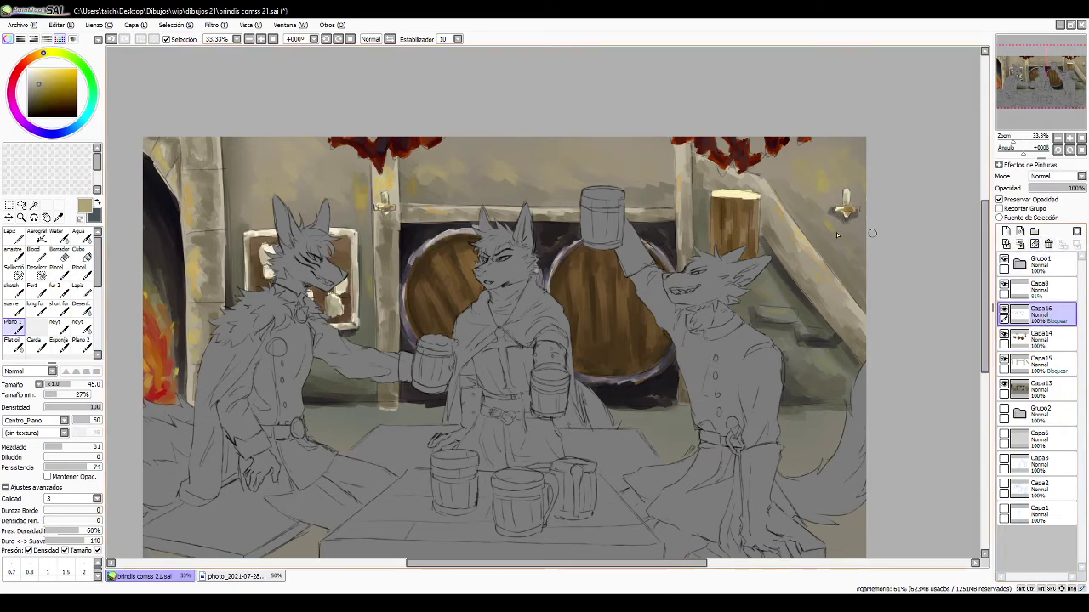
alt+click(723, 205)
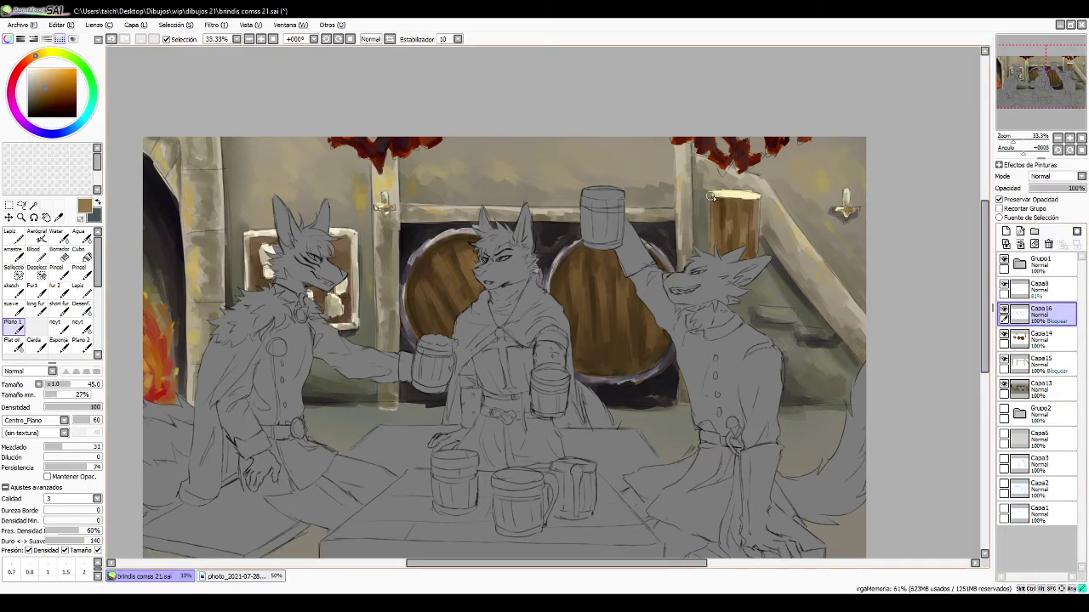
drag(723, 195, 749, 198)
- Turn off opacity preservation on layer Capa16 and paint bright yellow flames on both wall candles
click(75, 127)
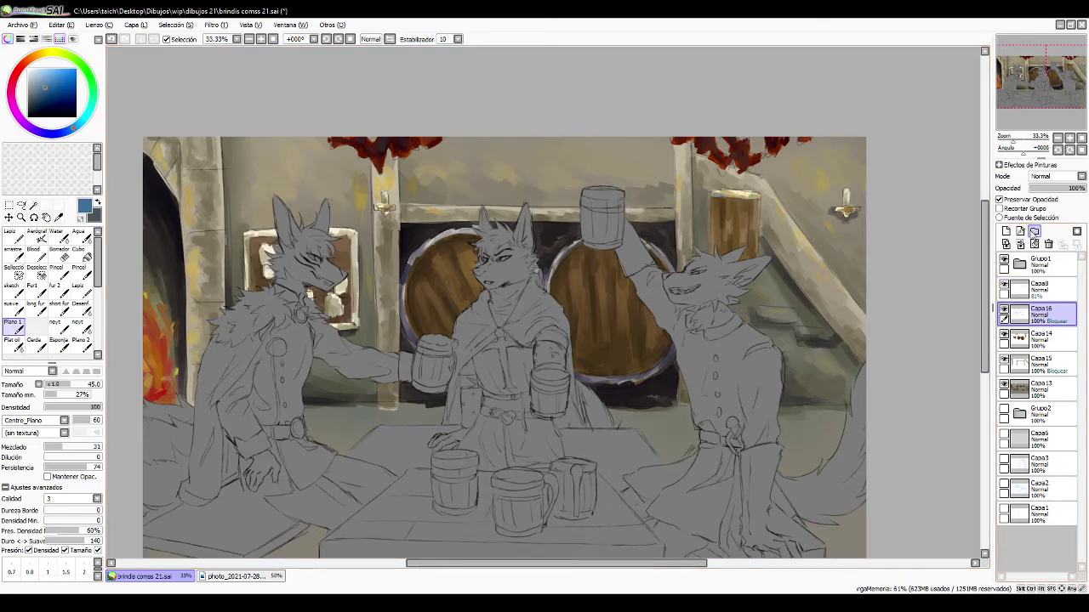
click(999, 199)
click(49, 52)
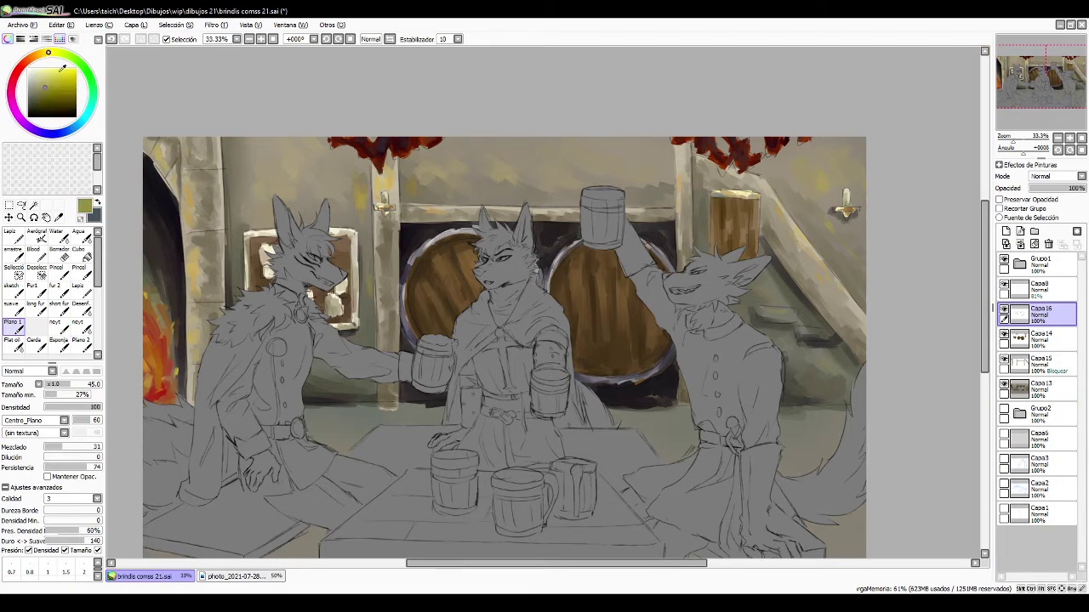
click(62, 68)
drag(396, 186, 385, 189)
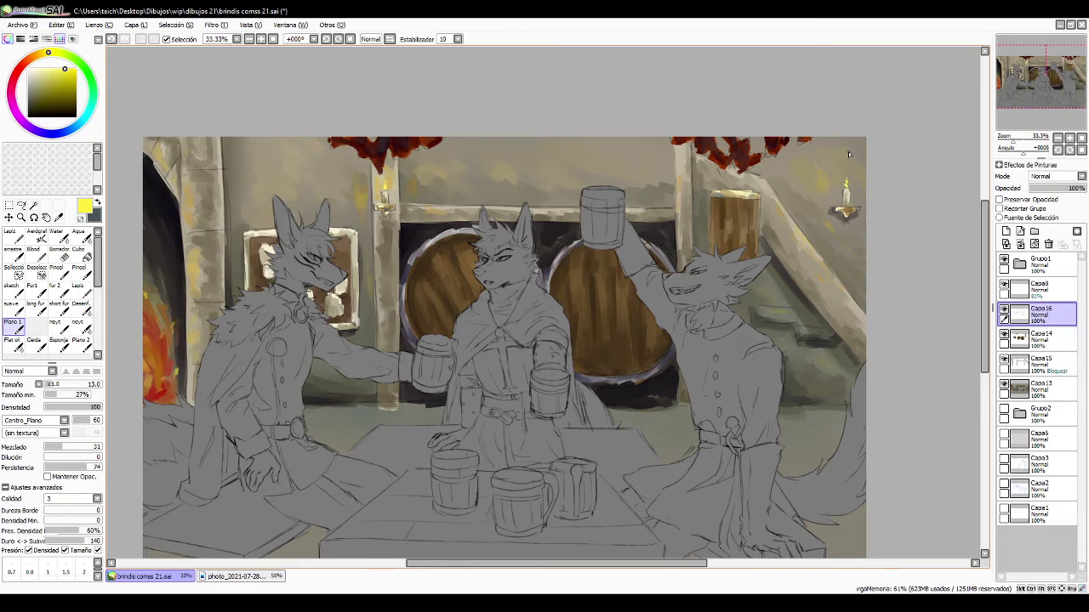
- Add light orange and deeper orange strokes to the flames of both wall candles
click(39, 55)
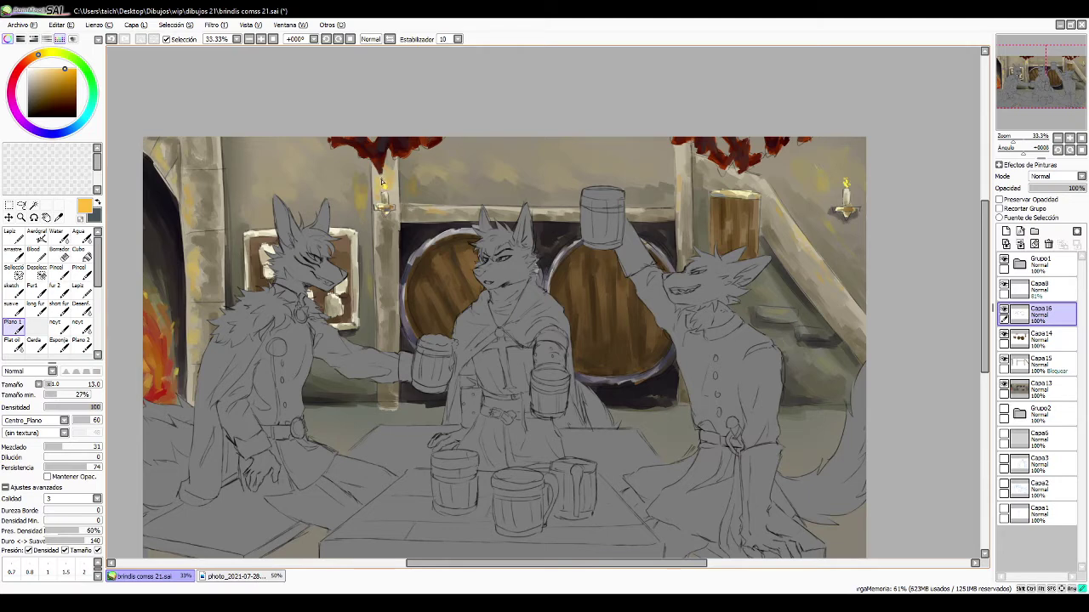
click(28, 59)
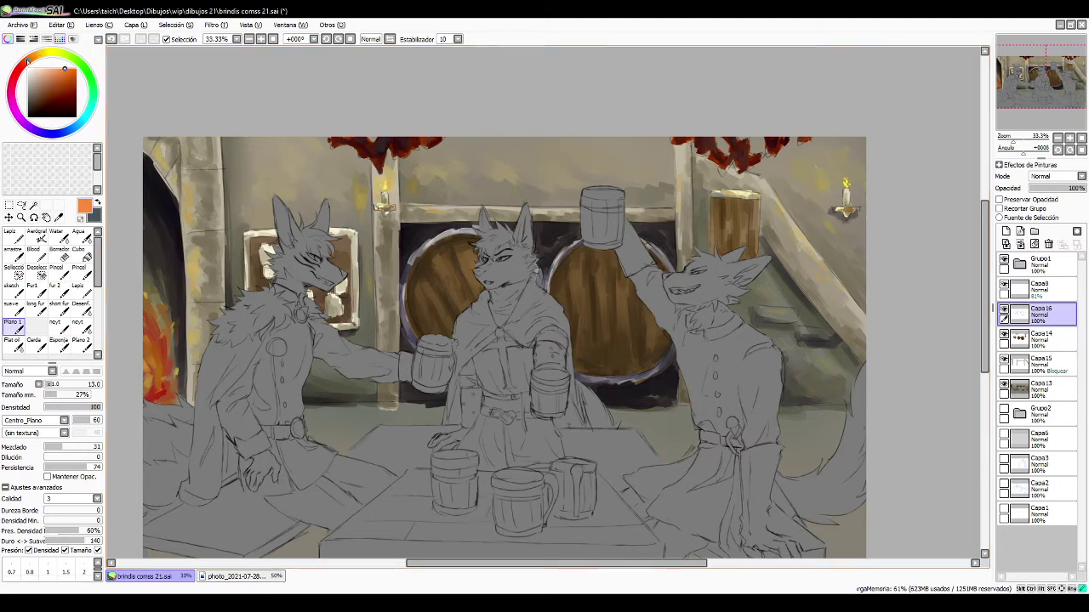
click(62, 78)
drag(378, 185, 389, 188)
drag(385, 188, 388, 181)
drag(56, 93, 46, 100)
drag(771, 283, 802, 285)
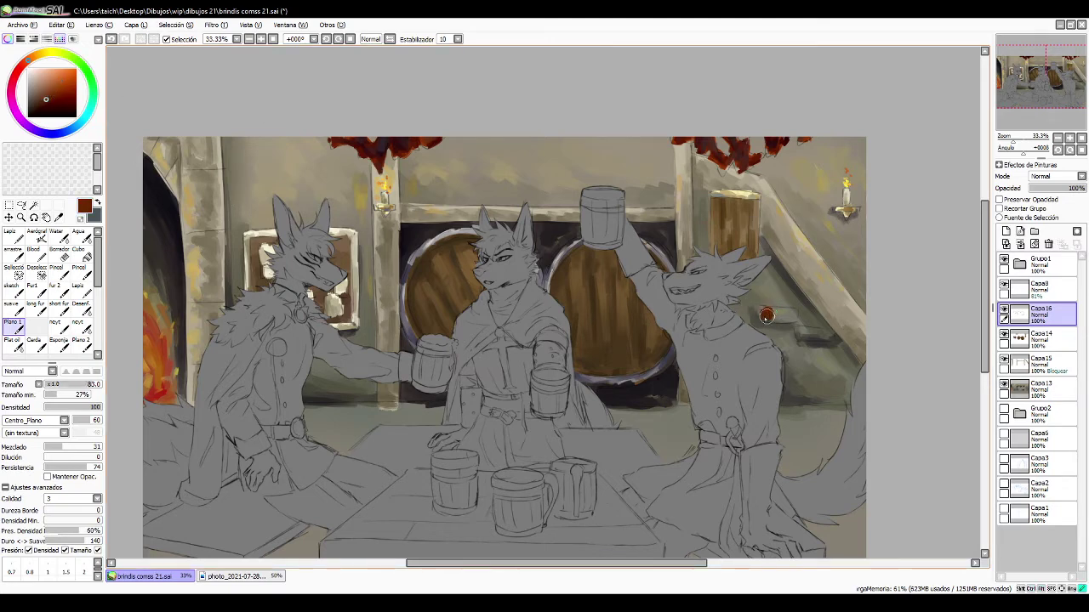
drag(762, 316, 784, 315)
click(34, 93)
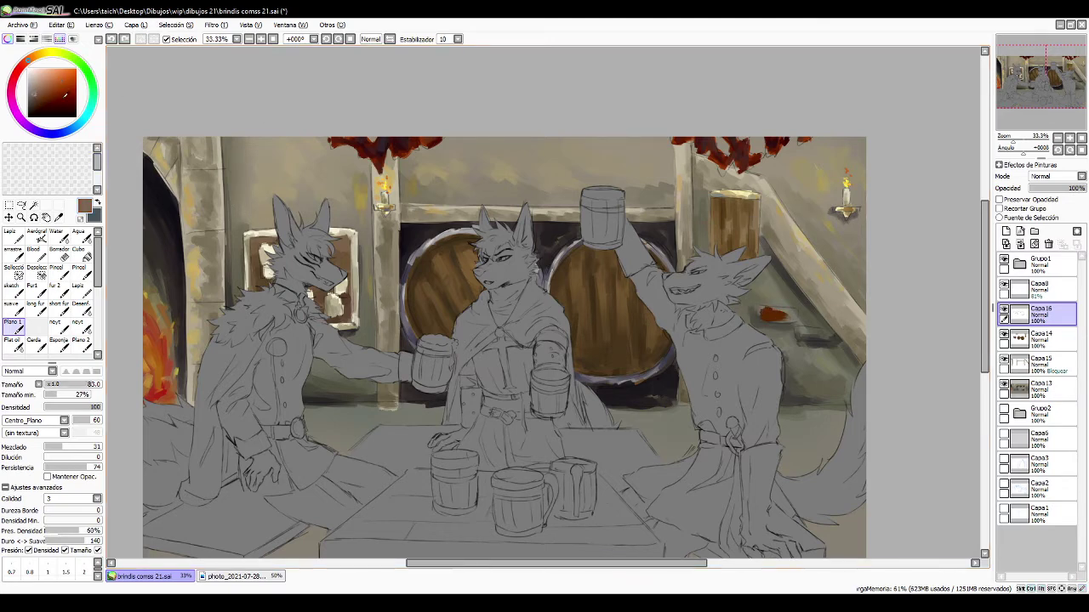
key(ctrl+z)
drag(769, 315, 763, 315)
key(ctrl+z)
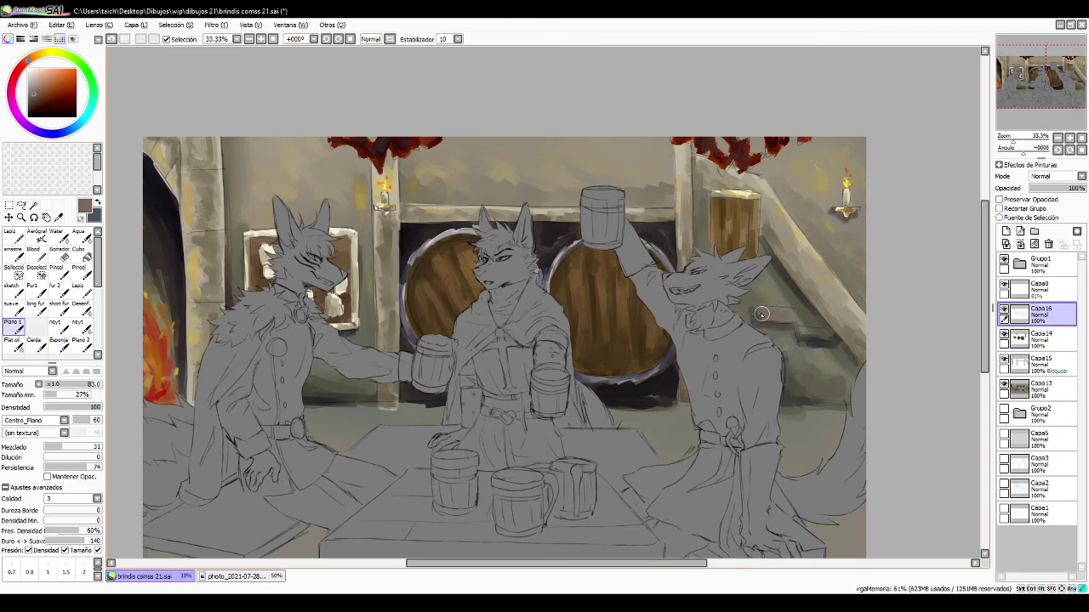
- Replace the trial brick with two dark reddish-brown bricks on the wall below the staircase
click(37, 99)
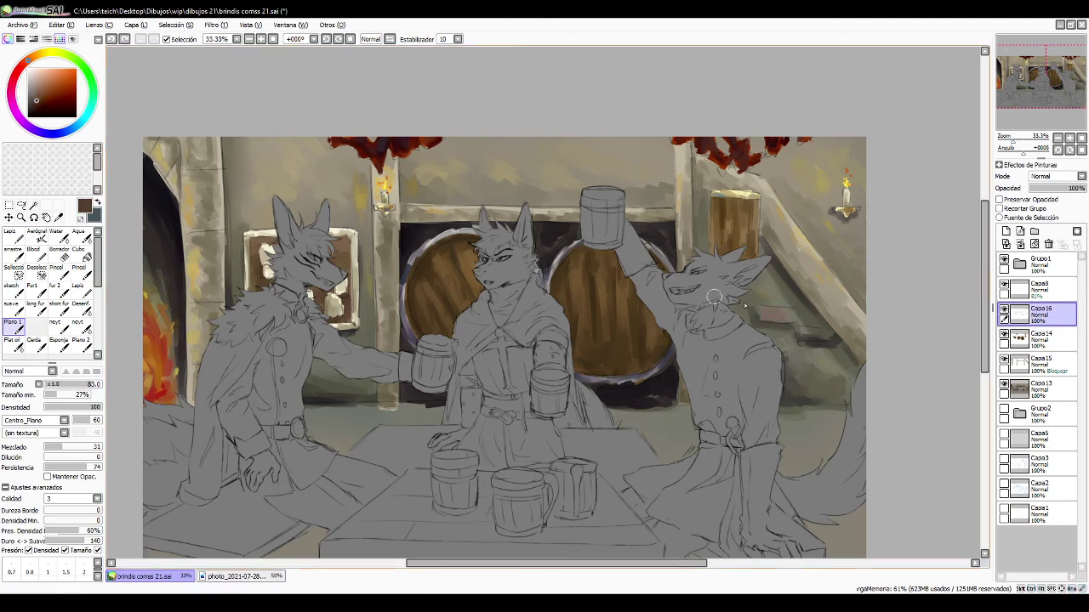
key(ctrl+z)
mouse_move(764, 315)
mouse_down()
mouse_move(786, 316)
mouse_move(812, 332)
mouse_move(804, 339)
mouse_move(834, 336)
mouse_move(799, 332)
mouse_up()
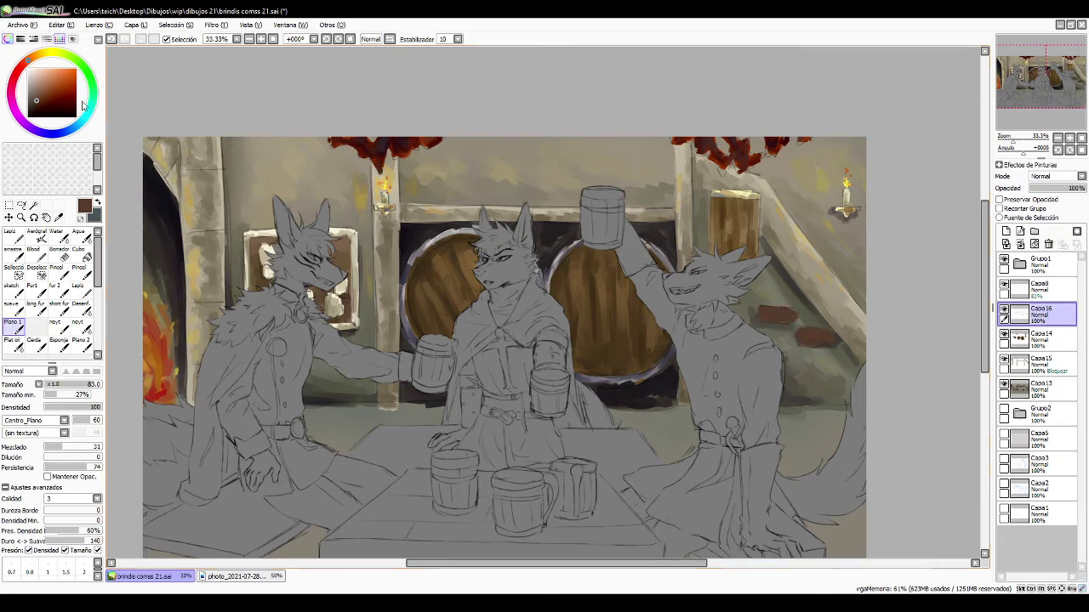
- Shade the two bricks below the staircase with near-black strokes at brush size 45 and save the drawing
click(40, 112)
mouse_move(791, 322)
ctrl+alt+mouse_down()
mouse_move(761, 312)
mouse_move(793, 317)
ctrl+alt+mouse_up()
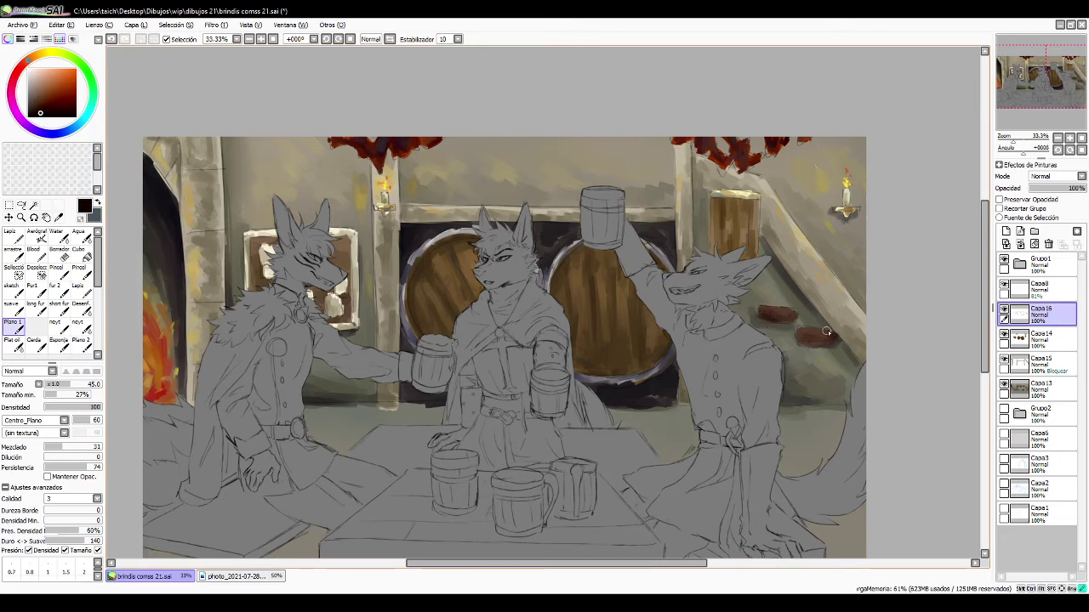
drag(813, 334, 802, 335)
drag(813, 331, 807, 332)
key(ctrl+s)
- Shade the floor behind the table and around the right character with dark grey-green strokes on layer Capa16
drag(590, 510, 581, 447)
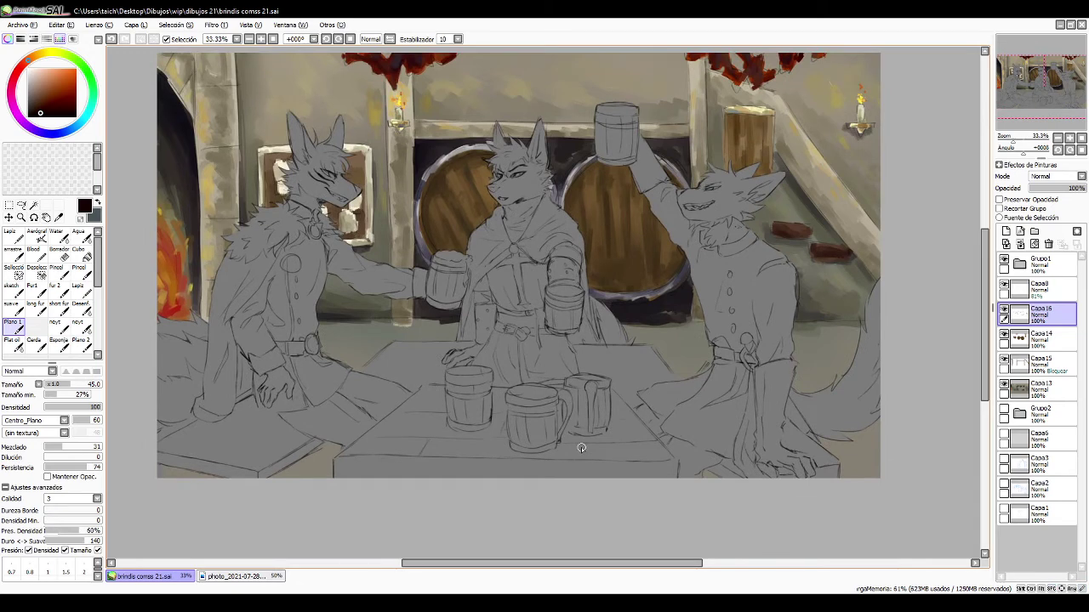
click(1004, 311)
click(1004, 311)
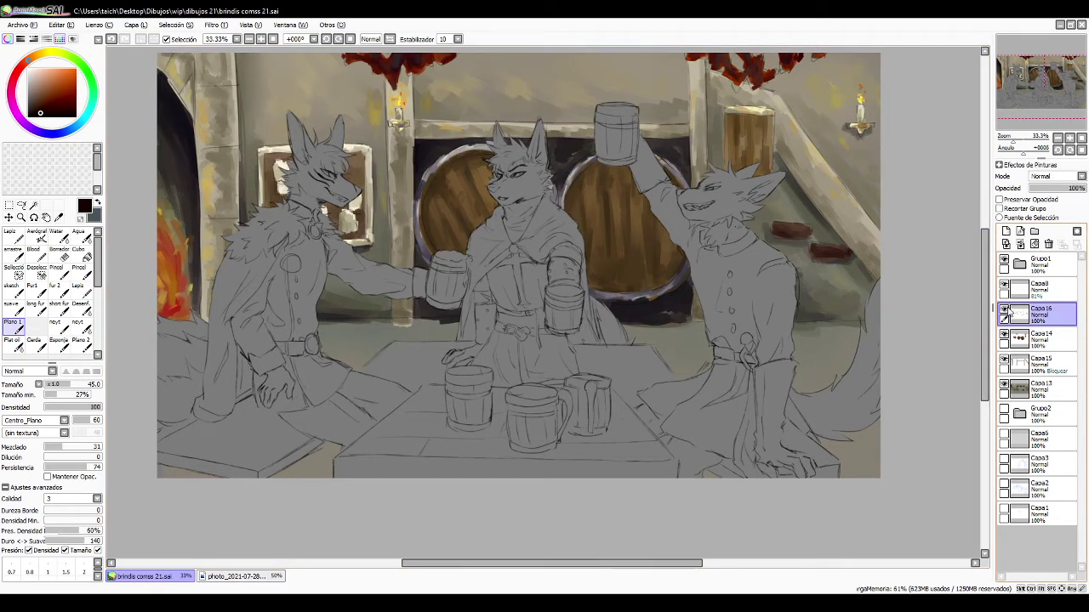
click(1004, 311)
click(1004, 312)
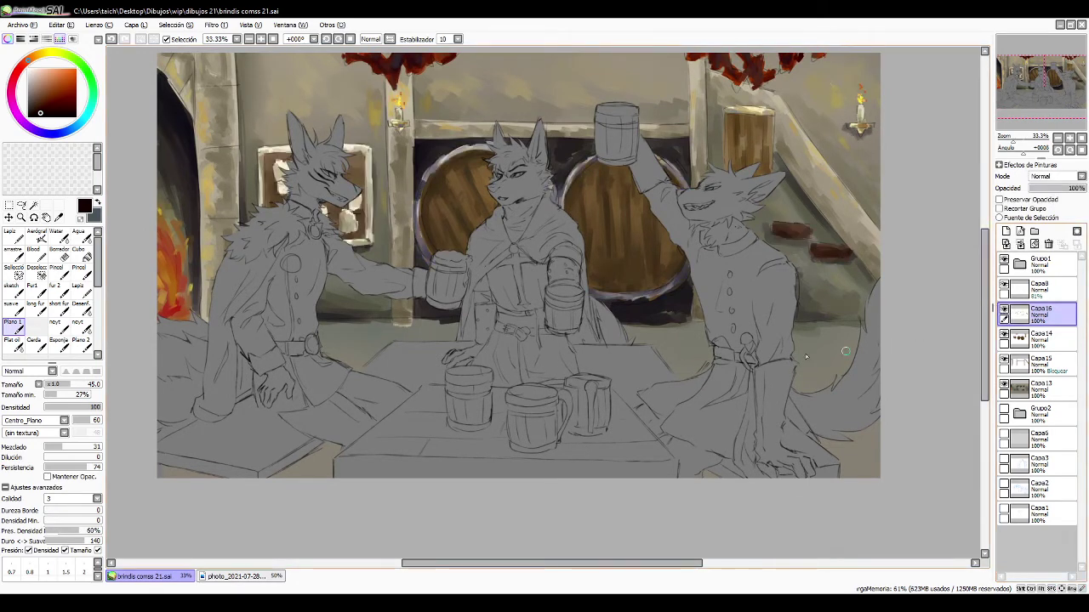
alt+click(359, 337)
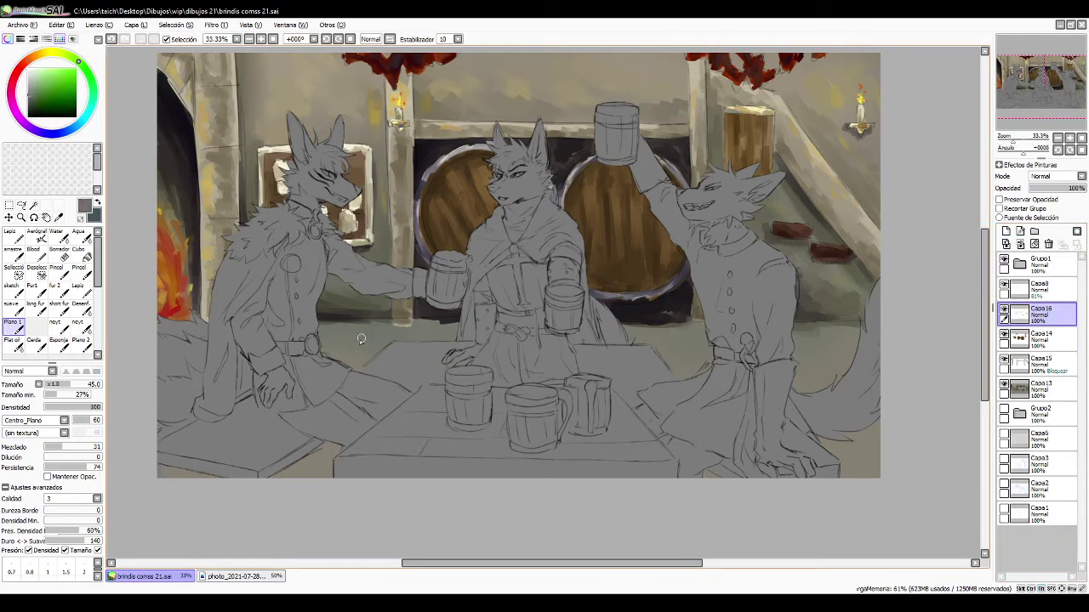
click(29, 103)
mouse_move(374, 364)
mouse_down()
mouse_move(395, 364)
mouse_move(353, 339)
mouse_move(379, 319)
mouse_move(396, 334)
mouse_move(417, 322)
mouse_move(385, 329)
mouse_move(702, 334)
mouse_move(718, 314)
mouse_up()
key(ctrl+z)
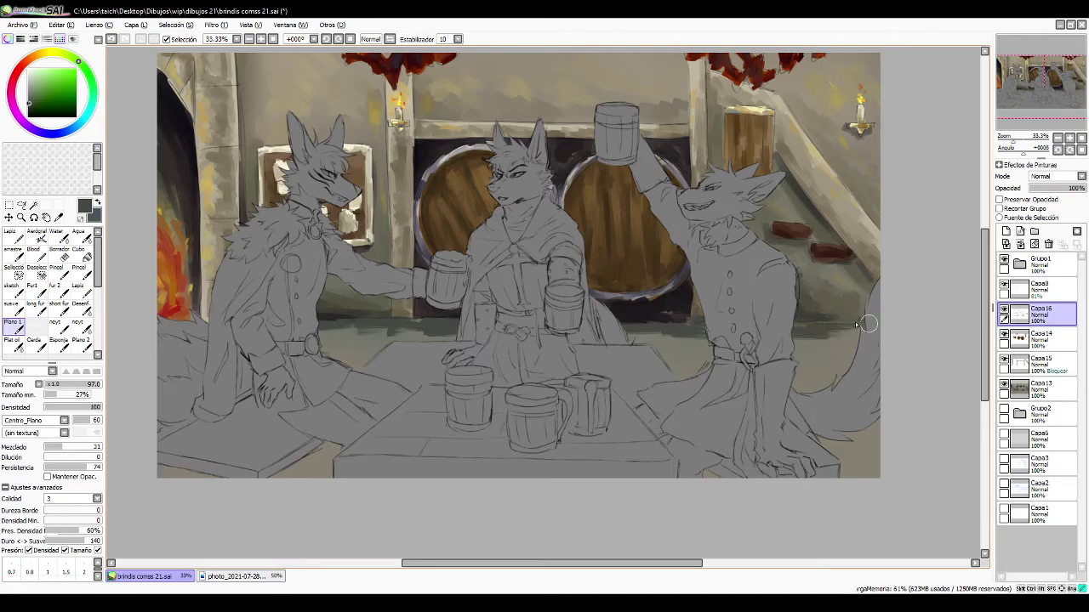
mouse_move(868, 324)
mouse_down()
mouse_move(790, 330)
mouse_move(827, 339)
mouse_up()
drag(686, 343, 714, 343)
drag(671, 375, 708, 373)
- Darken the floor along the canvas's lower edge, beneath both benches and beside the table, with large dark grey-green strokes
mouse_move(334, 478)
mouse_down()
mouse_move(260, 481)
mouse_move(358, 491)
mouse_move(328, 451)
mouse_up()
drag(223, 475, 164, 470)
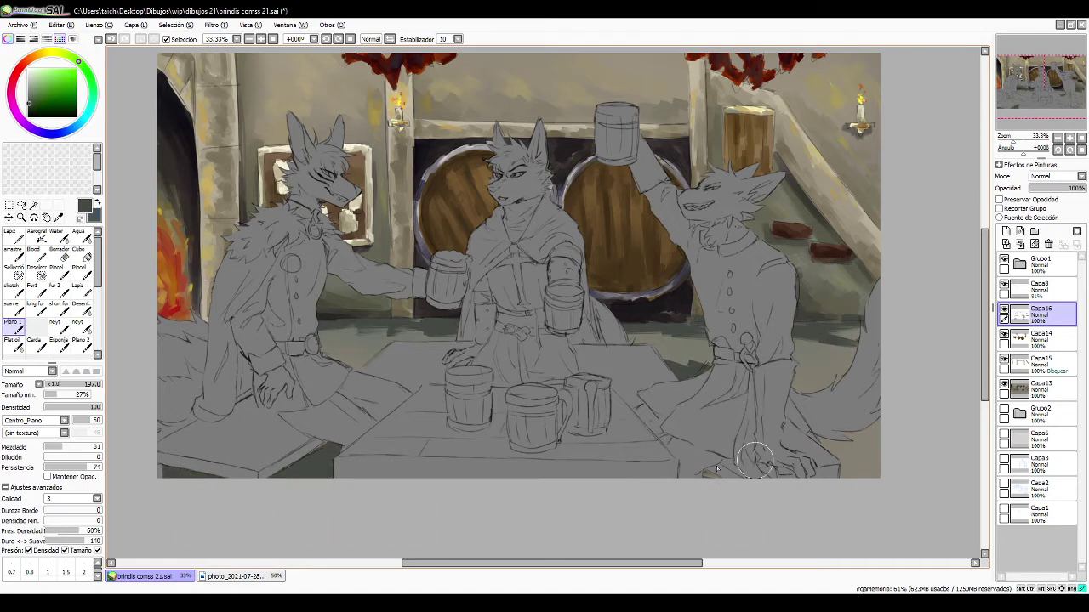
drag(712, 474, 726, 479)
drag(889, 478, 825, 449)
- Blend the floor shadows using grey-brown and dark grey-green tones sampled from the floor, raising the brush size to 200
alt+click(878, 432)
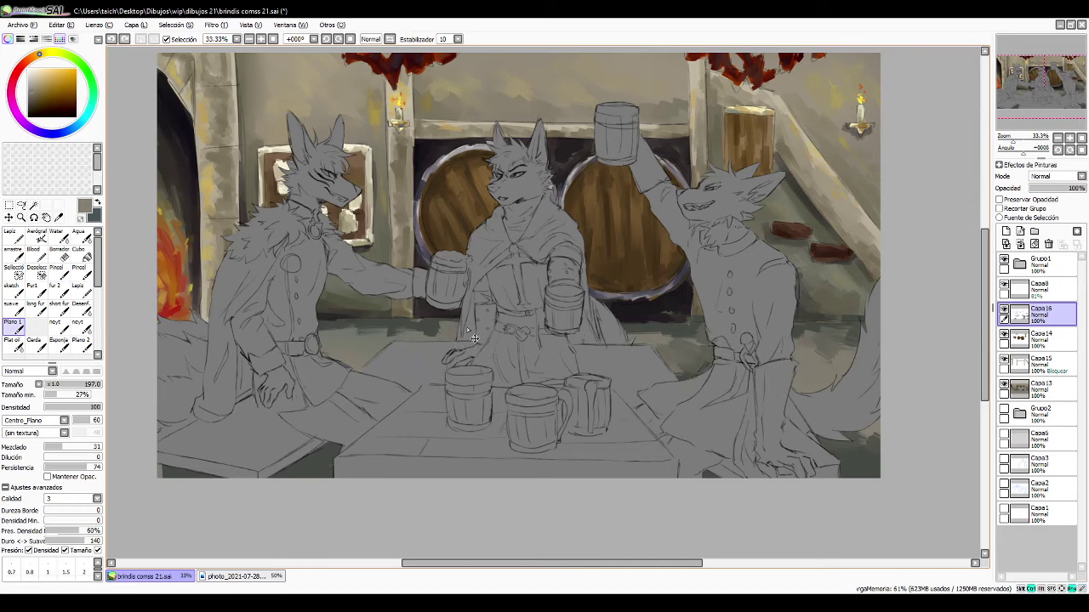
mouse_move(467, 328)
mouse_down()
mouse_move(434, 327)
mouse_move(448, 343)
mouse_up()
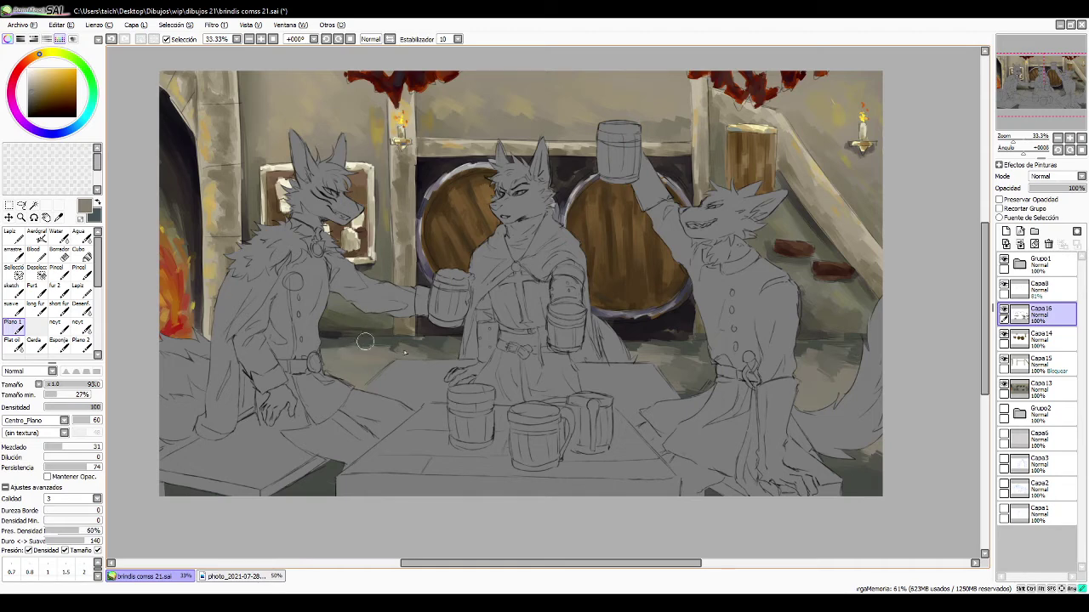
alt+click(338, 375)
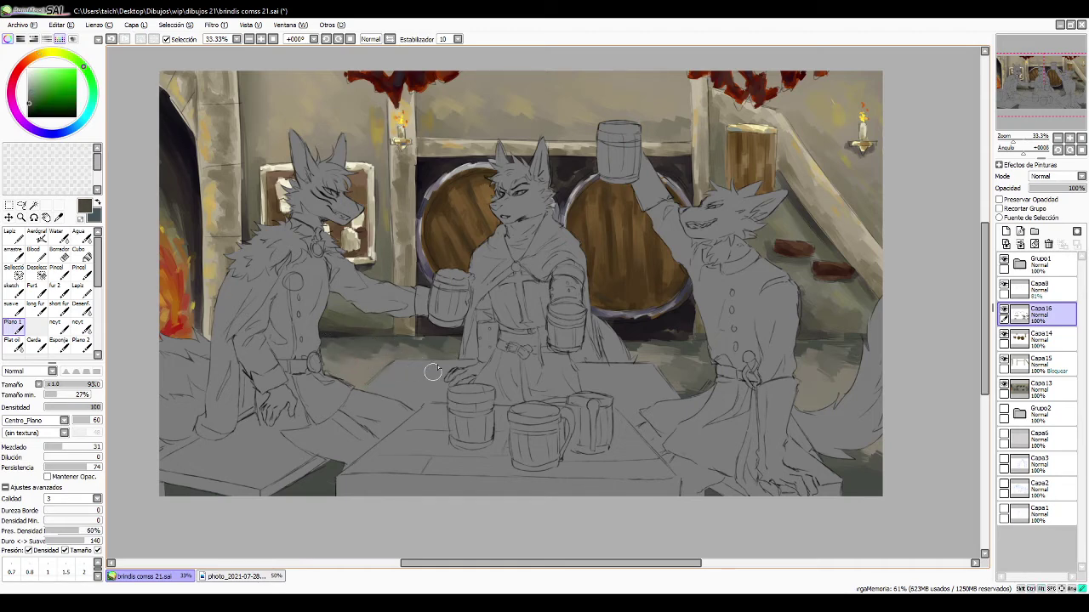
alt+click(350, 380)
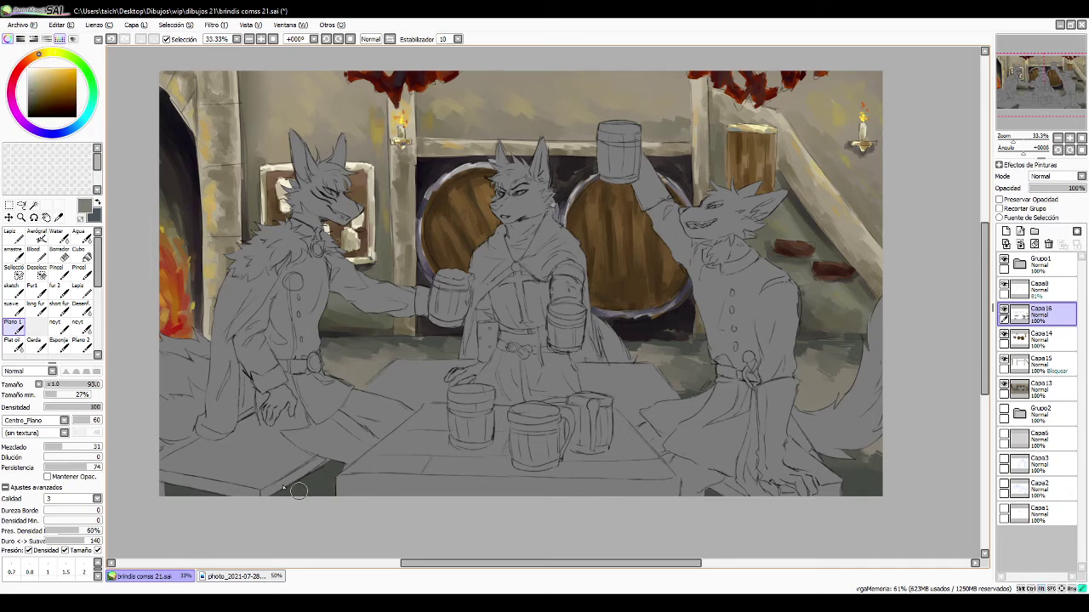
key(])
key(])
key(])
key(])
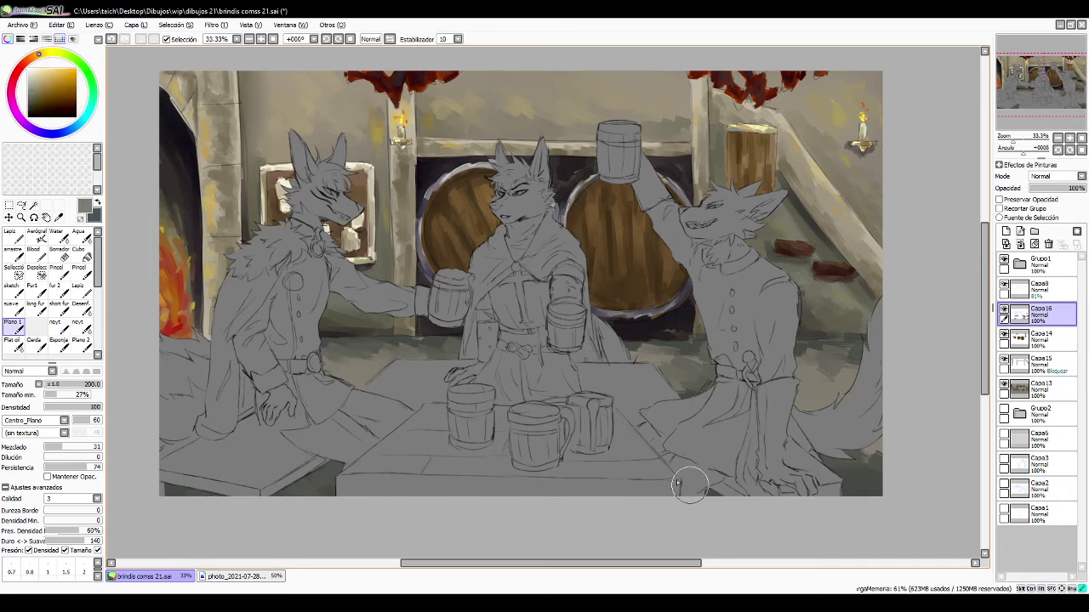
- Darken the floor around the bench in the canvas's lower-left corner with near-black green strokes, reducing the brush size to 105
alt+click(323, 497)
drag(177, 493, 146, 486)
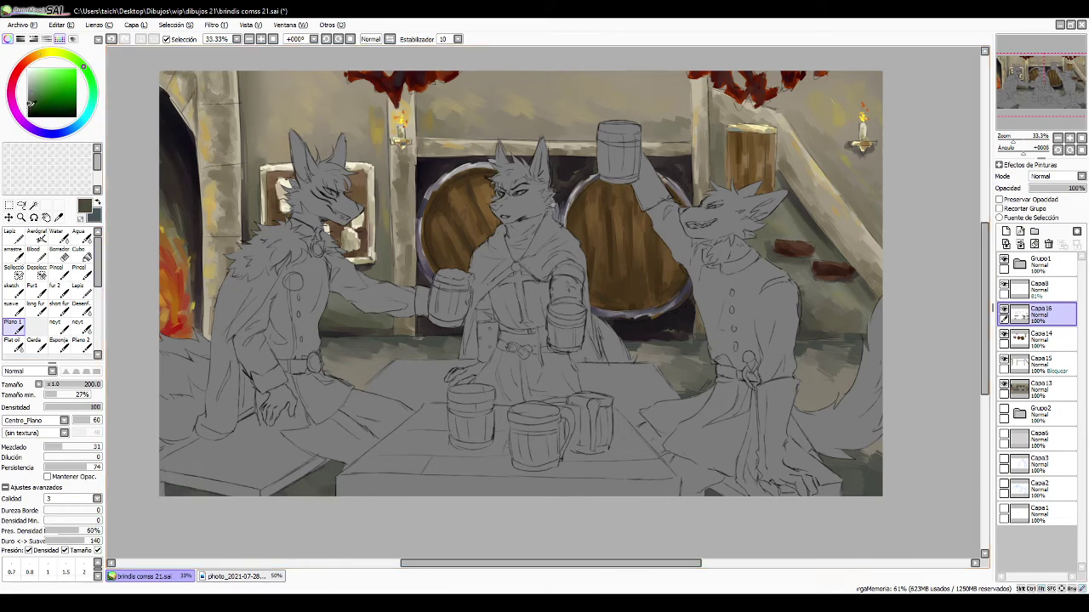
click(30, 108)
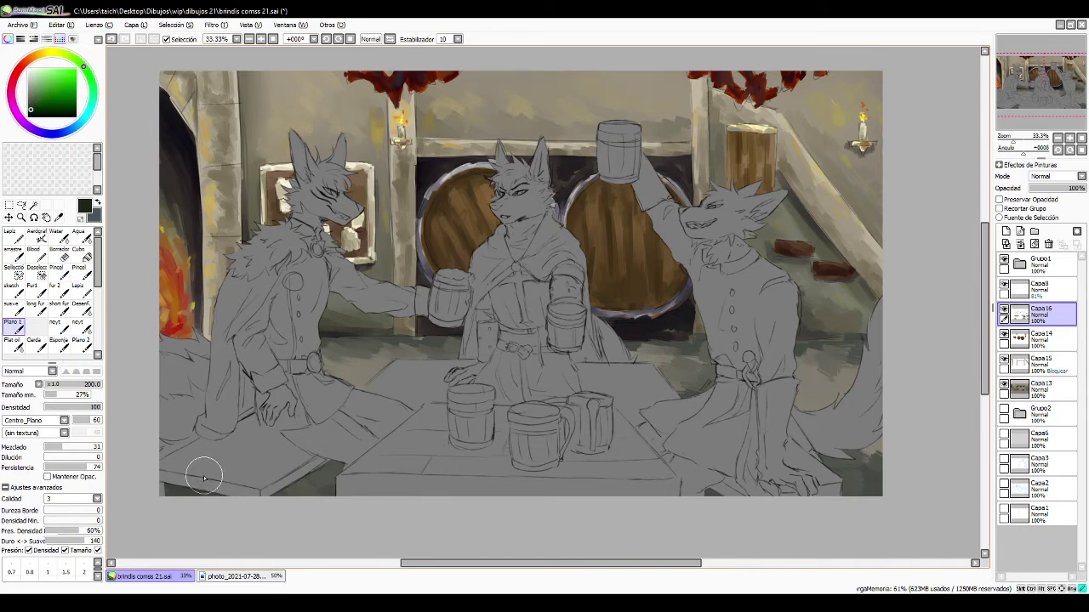
drag(204, 477, 190, 479)
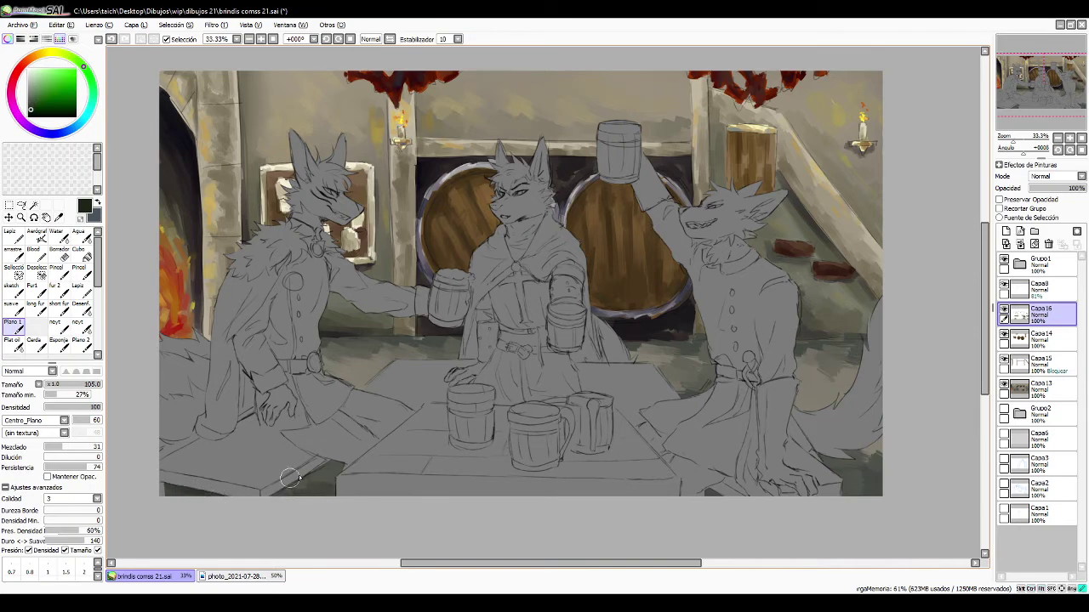
mouse_move(845, 417)
mouse_down()
mouse_move(857, 480)
mouse_move(855, 422)
mouse_up()
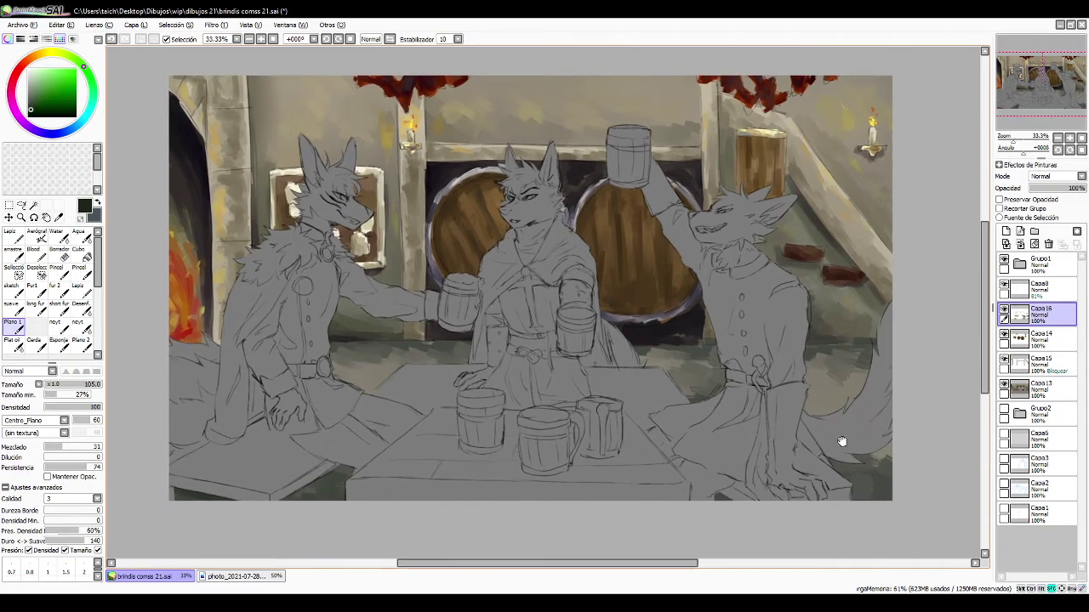
- Create a new layer group and move the five background layers, from the 81% opacity layer down to Capa13, into it
click(1004, 311)
click(1004, 311)
click(1068, 387)
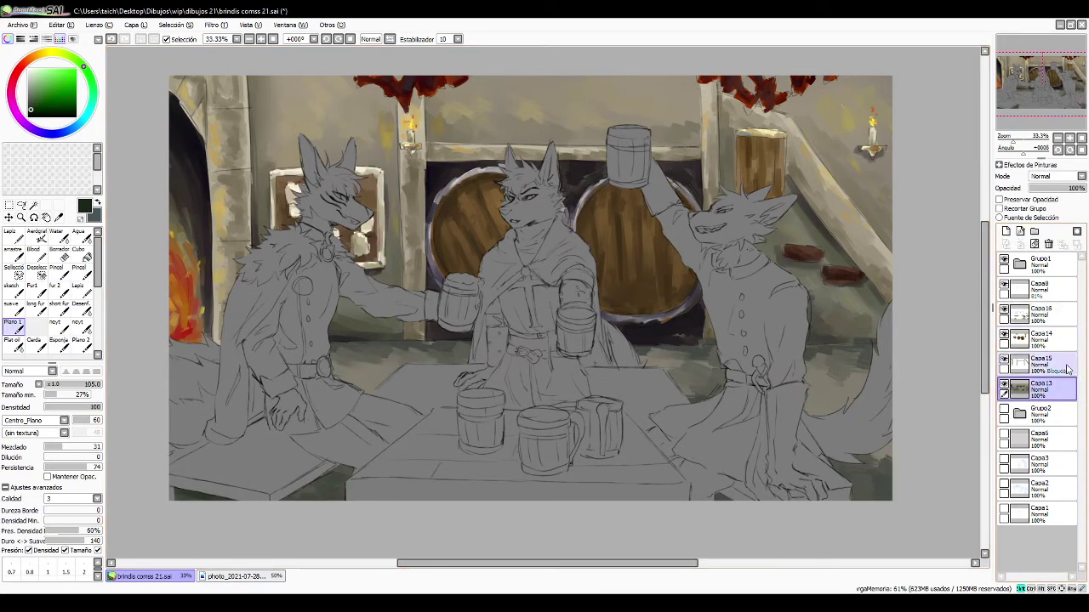
click(1042, 314)
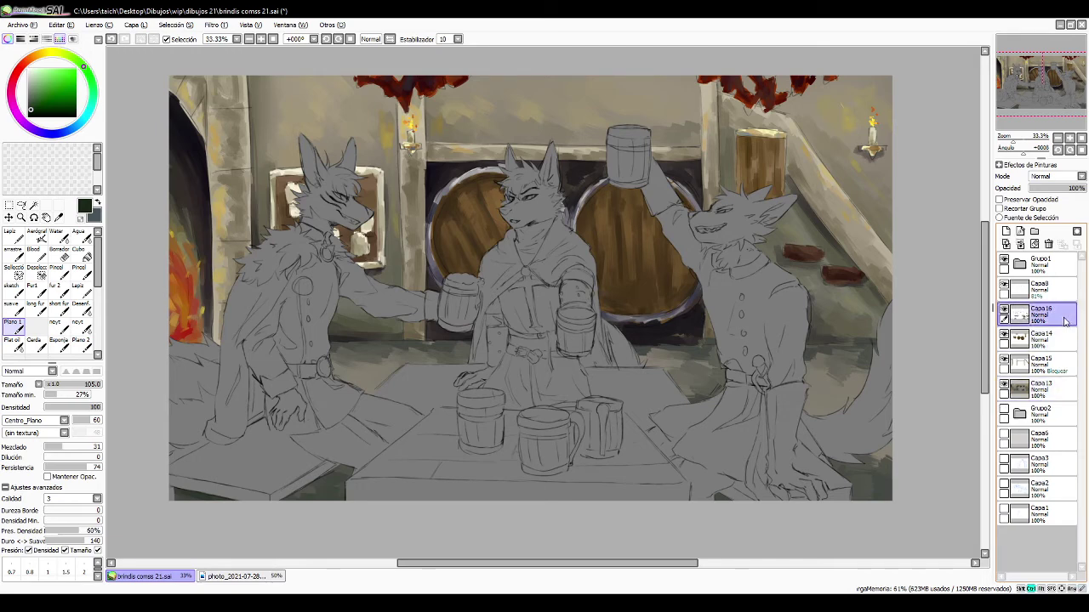
click(1005, 291)
click(1005, 291)
click(1046, 294)
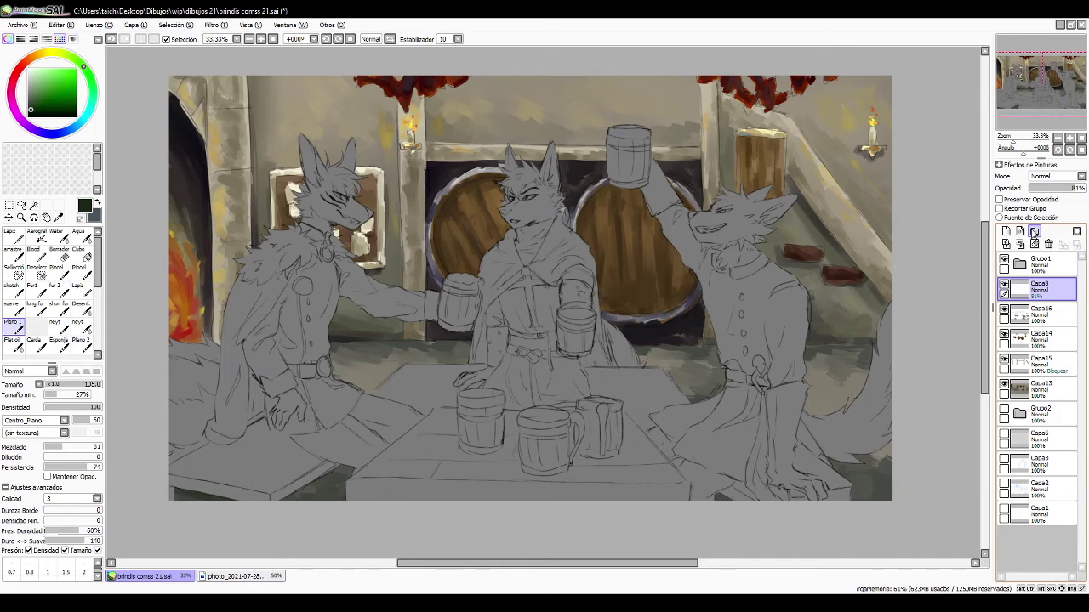
click(1034, 231)
drag(1051, 315, 1049, 294)
drag(1049, 338, 1047, 324)
drag(1045, 363, 1044, 401)
- Rename the new layer group to bg, collapse it and check its contents by switching its visibility off and on
click(1057, 291)
double_click(1054, 292)
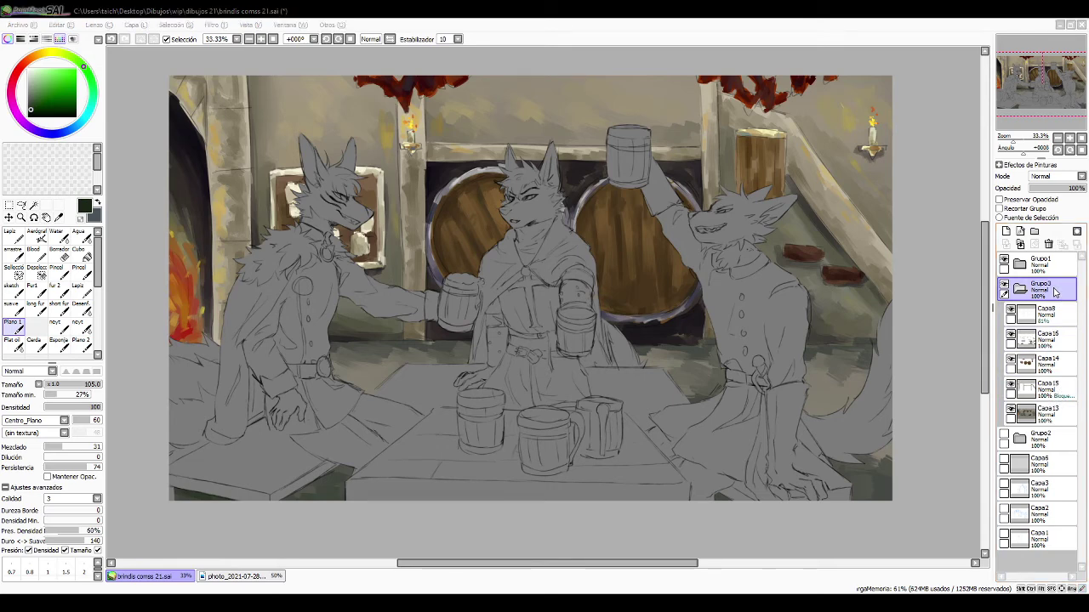
key(Return)
click(1021, 290)
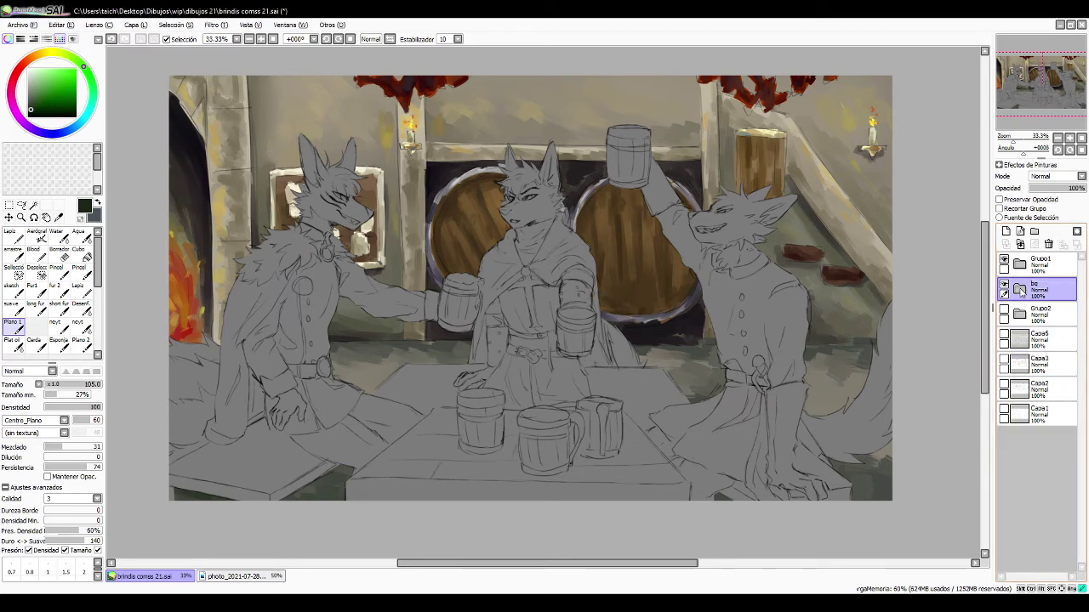
click(1005, 285)
click(1005, 285)
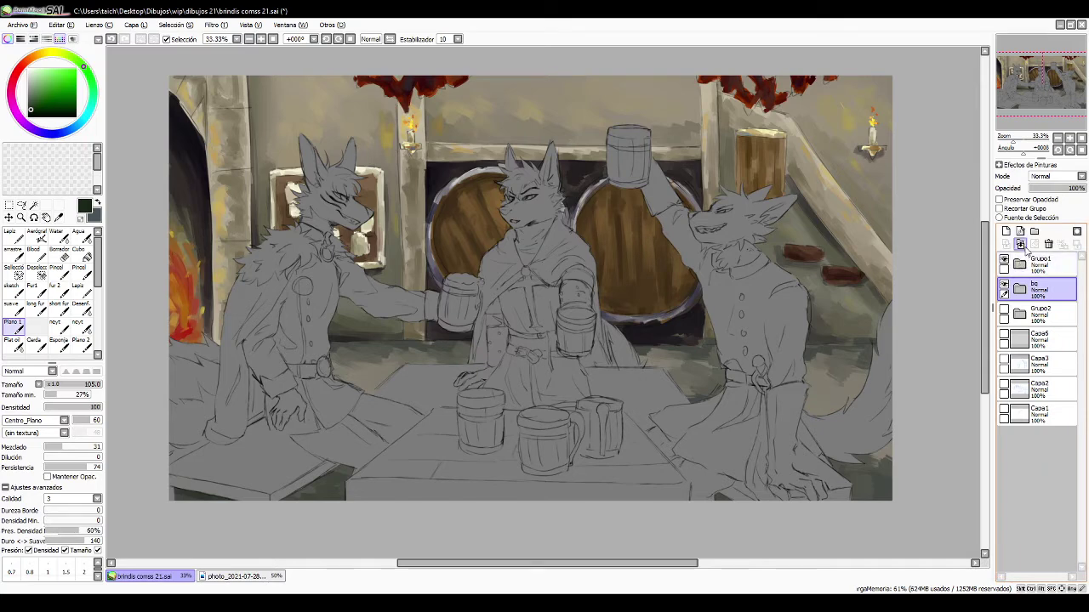
- Merge the bg group into a single layer, select the whole canvas, and copy and paste the merged background
click(1021, 245)
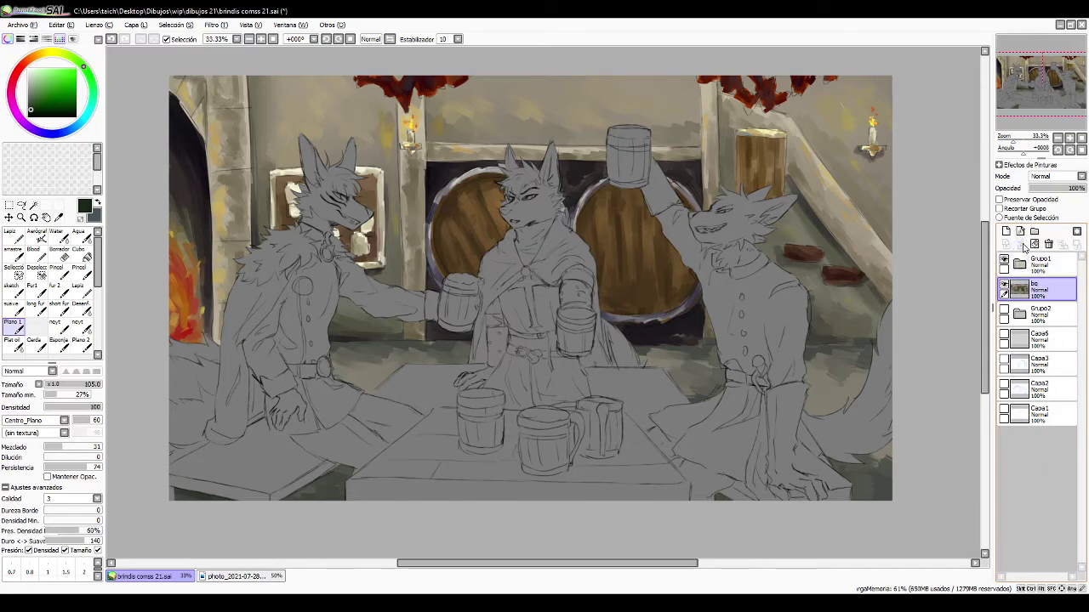
click(8, 205)
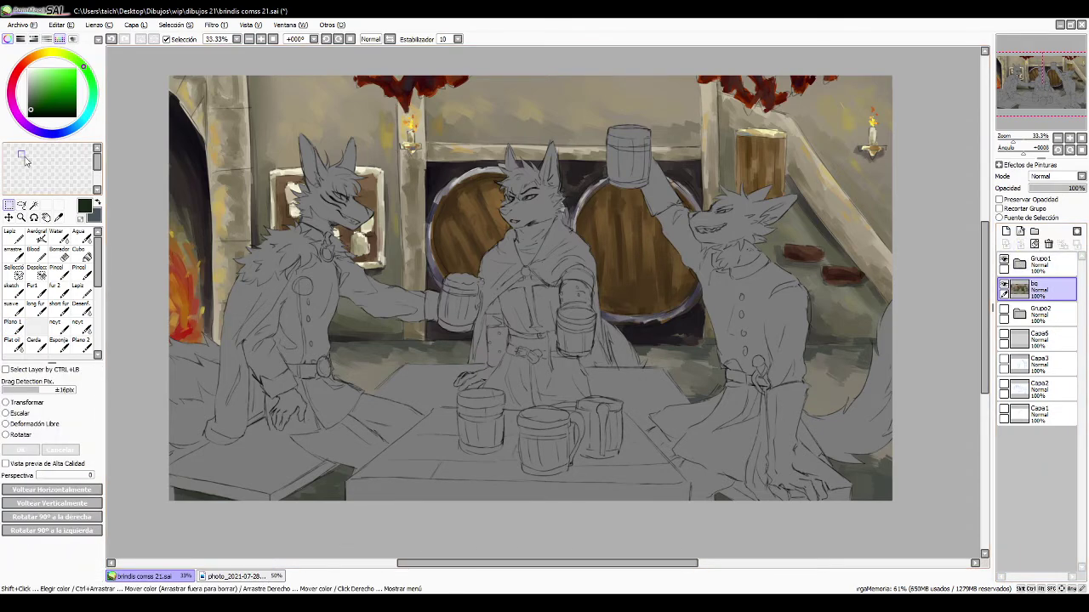
mouse_move(153, 71)
mouse_down()
mouse_move(825, 545)
mouse_move(901, 532)
mouse_up()
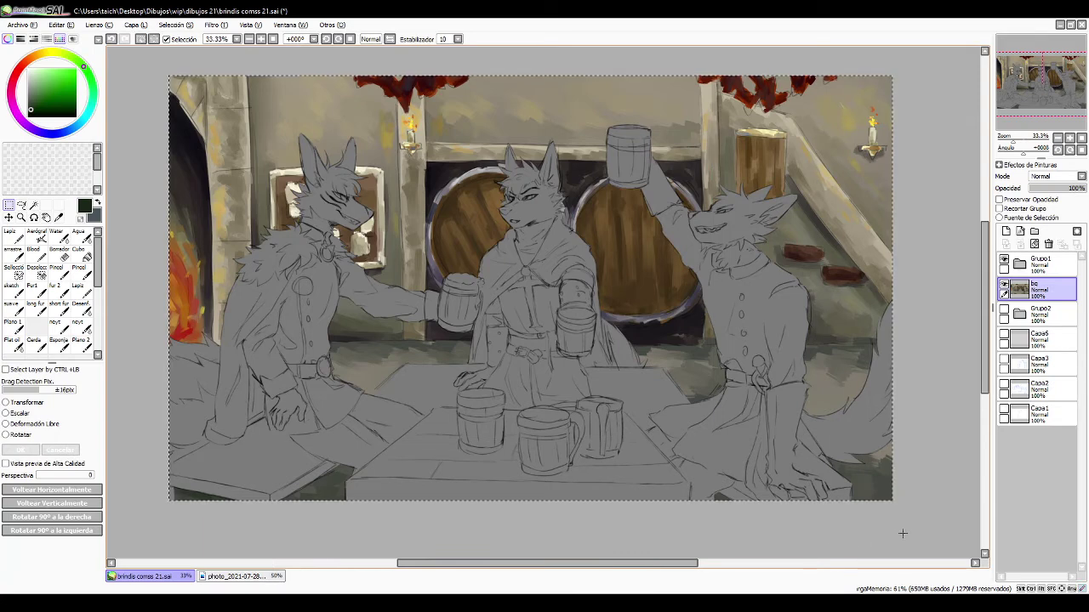
key(ctrl+c)
key(ctrl+v)
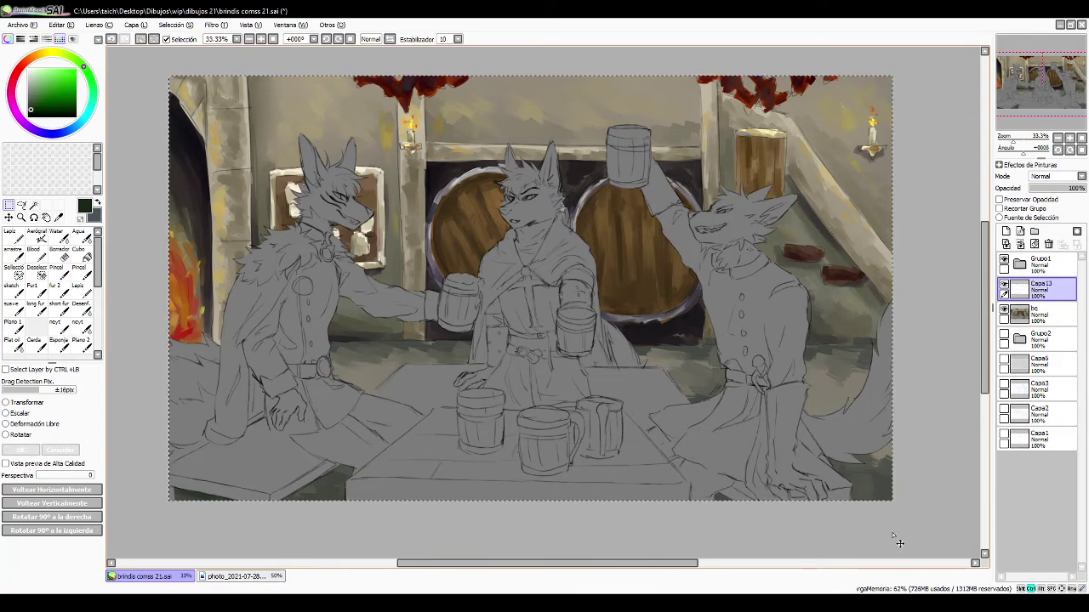
- Undo the paste, the canvas selection and the merge of the bg group
key(ctrl+d)
key(ctrl+z)
key(ctrl+z)
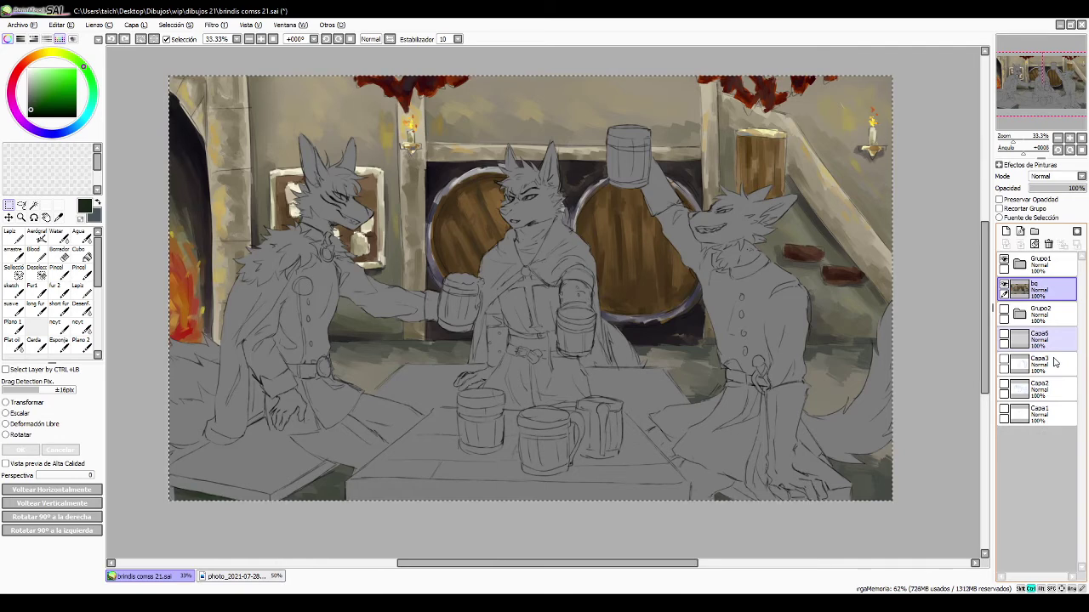
key(ctrl+z)
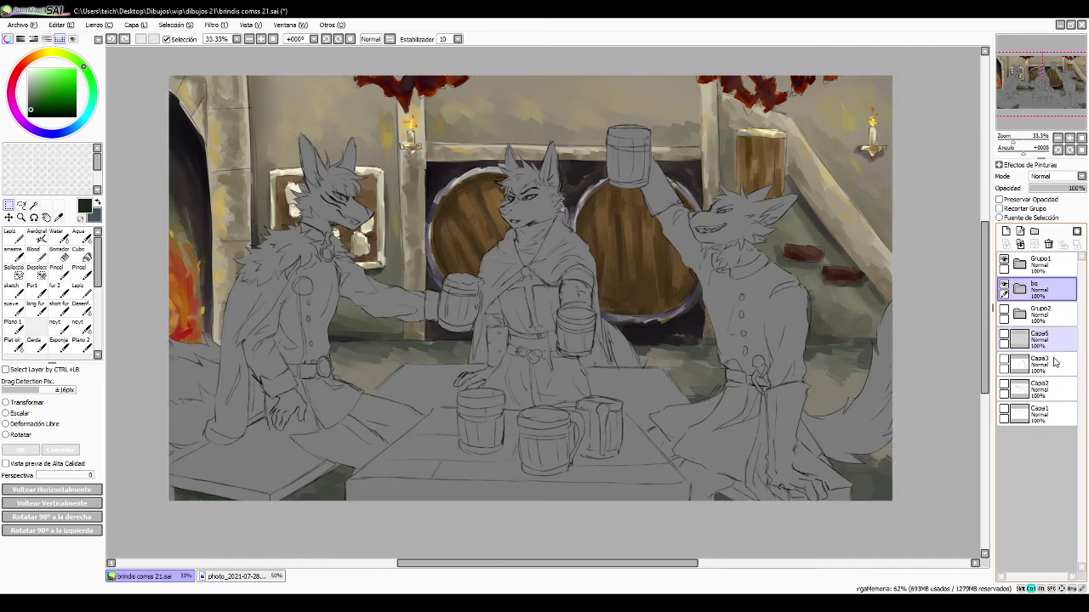
- Add a new layer directly above the bg group and paste the copied flattened background into it
key(ctrl+z)
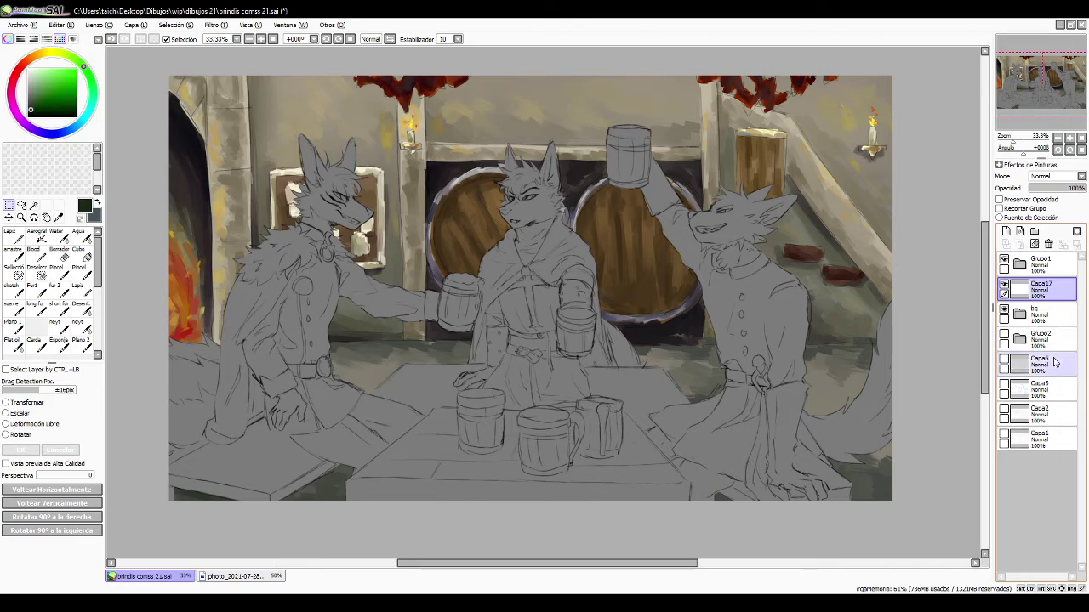
key(ctrl+v)
drag(805, 274, 797, 296)
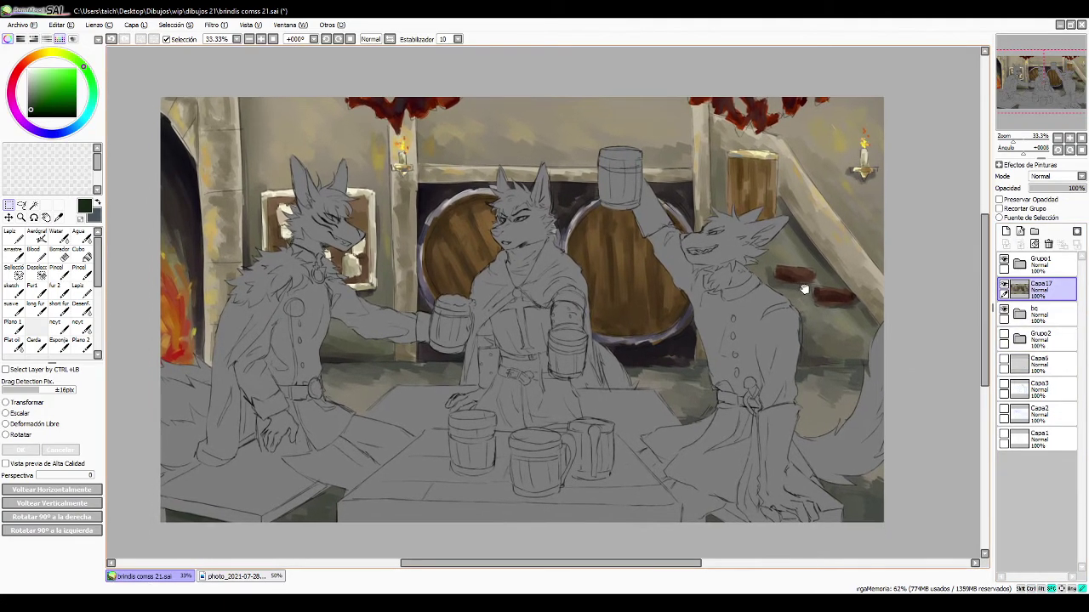
key(alt+Tab)
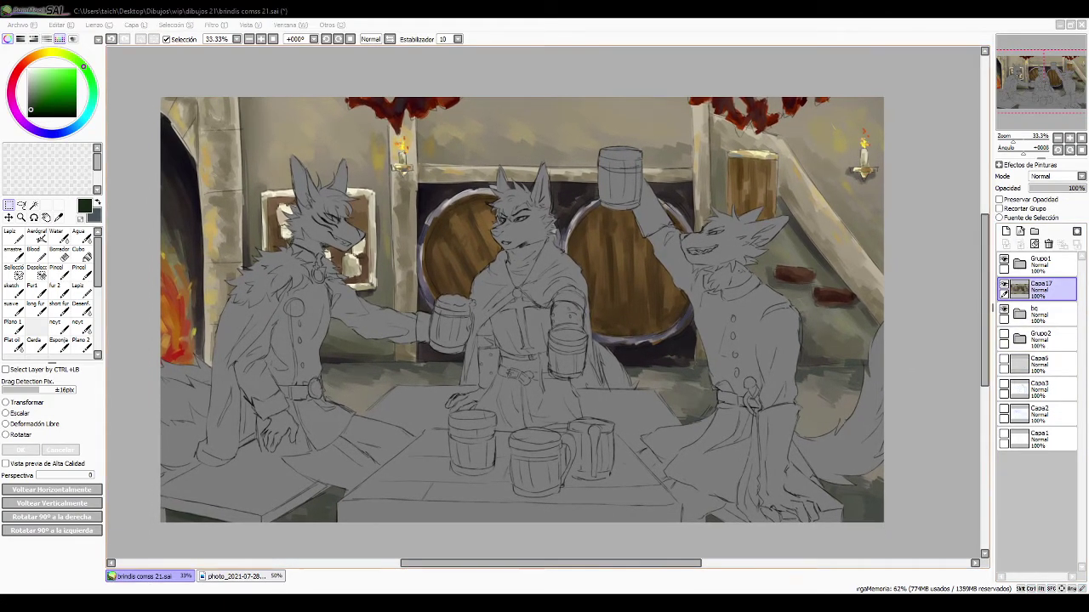
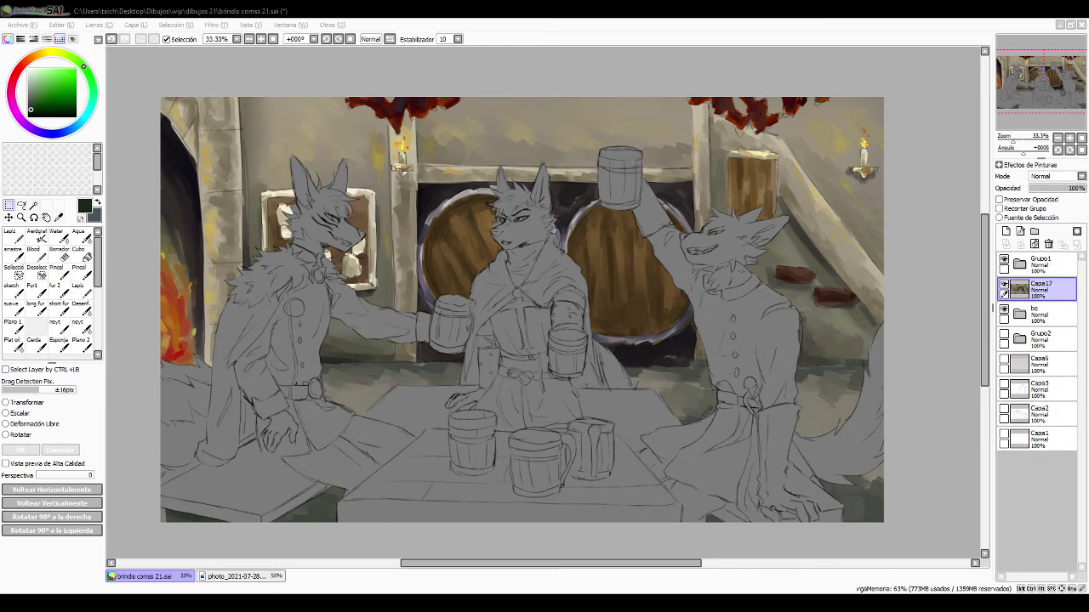
click(1006, 37)
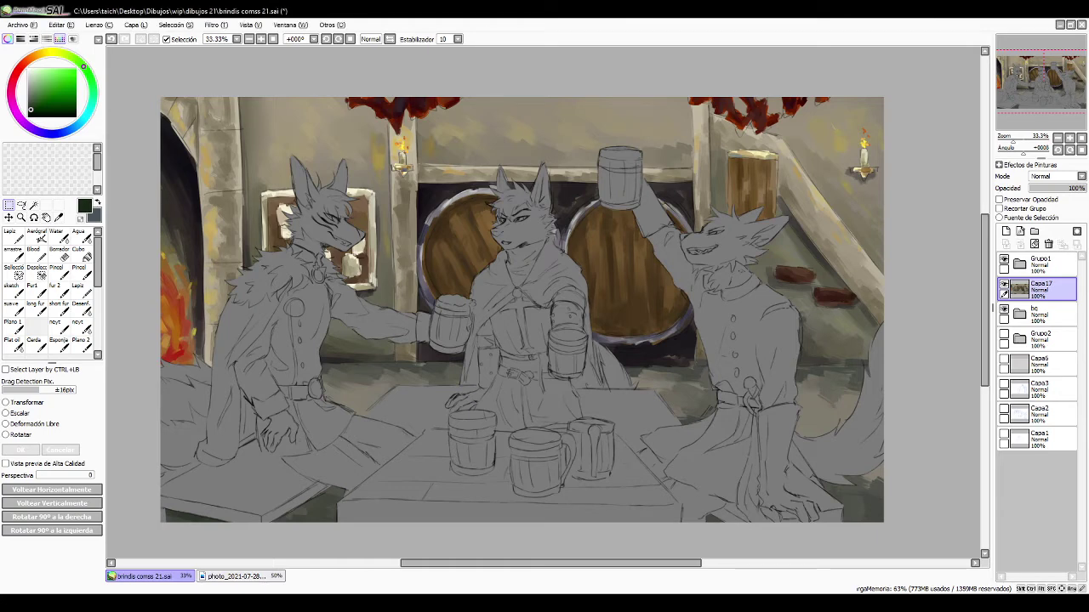
- Hide the bg group and compare it with the flattened background layer Capa17 by switching Capa17's visibility off and on
click(1059, 314)
click(1055, 291)
click(1004, 285)
click(1004, 286)
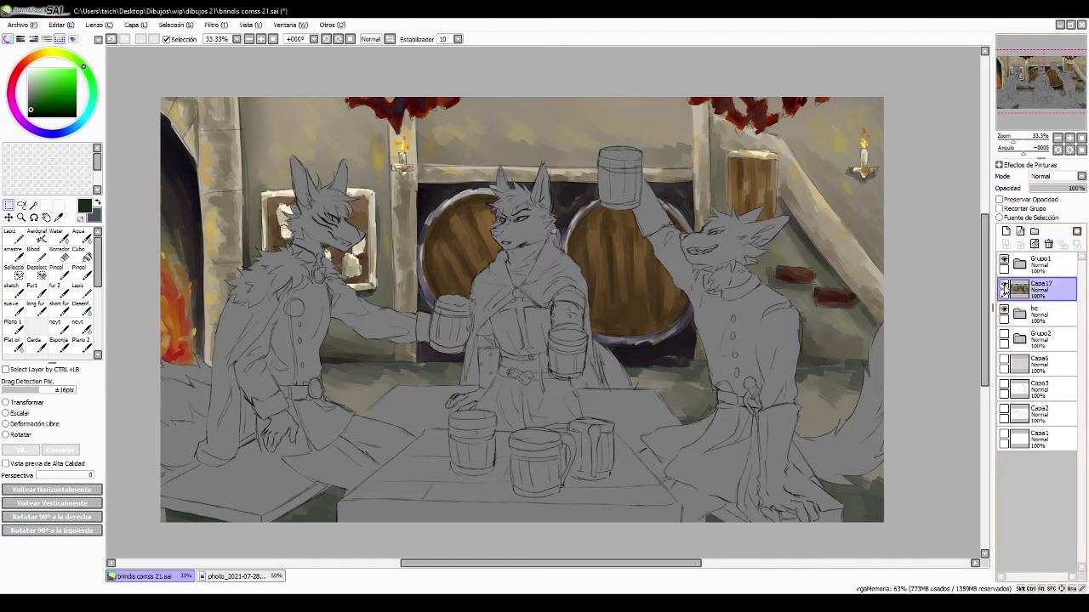
click(1004, 286)
click(1004, 287)
click(1021, 314)
click(1003, 311)
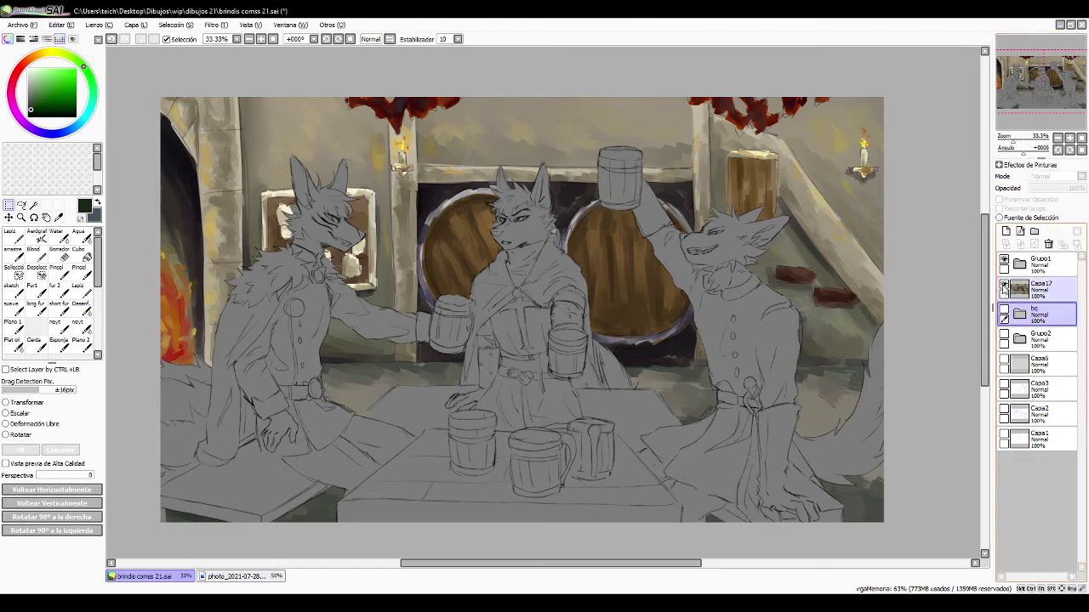
click(1003, 286)
click(1005, 289)
- Try a black-filled layer above all others with the Color Binario and Shade blending modes, and delete that layer
click(1006, 232)
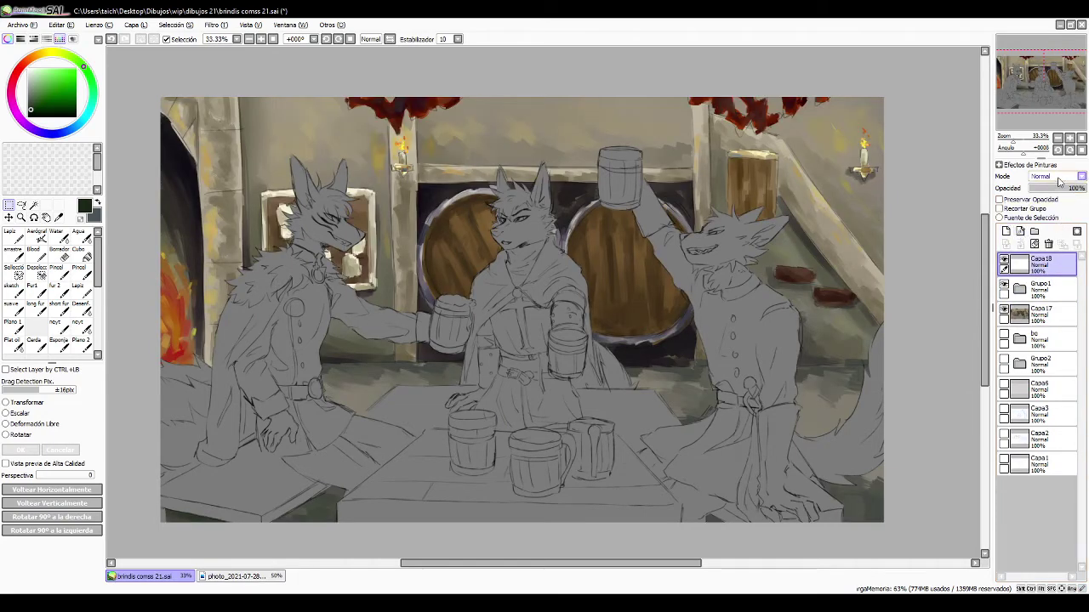
click(1062, 248)
click(79, 254)
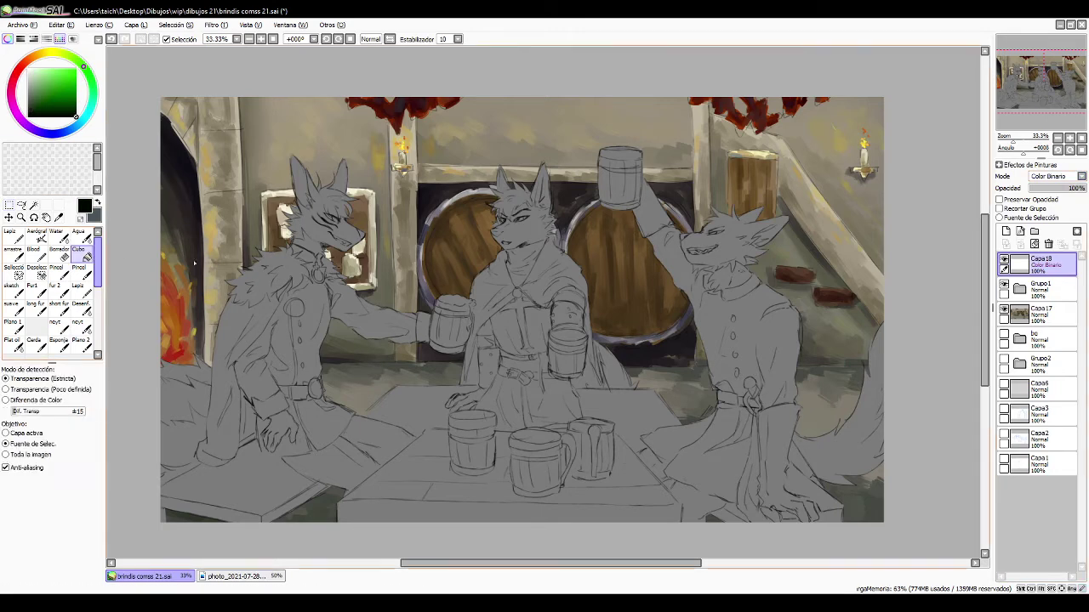
click(445, 243)
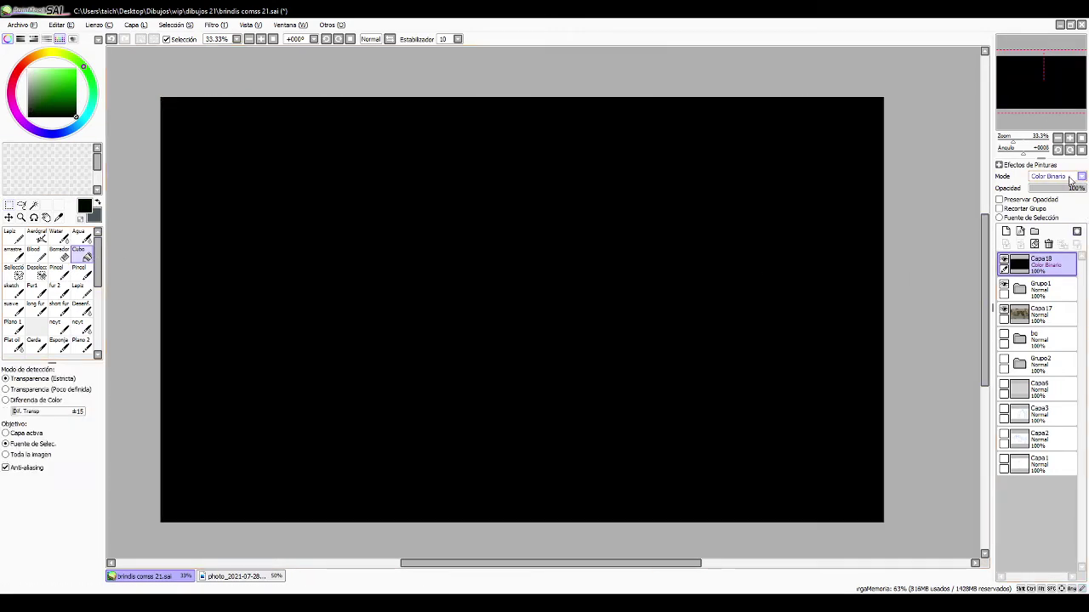
click(1066, 231)
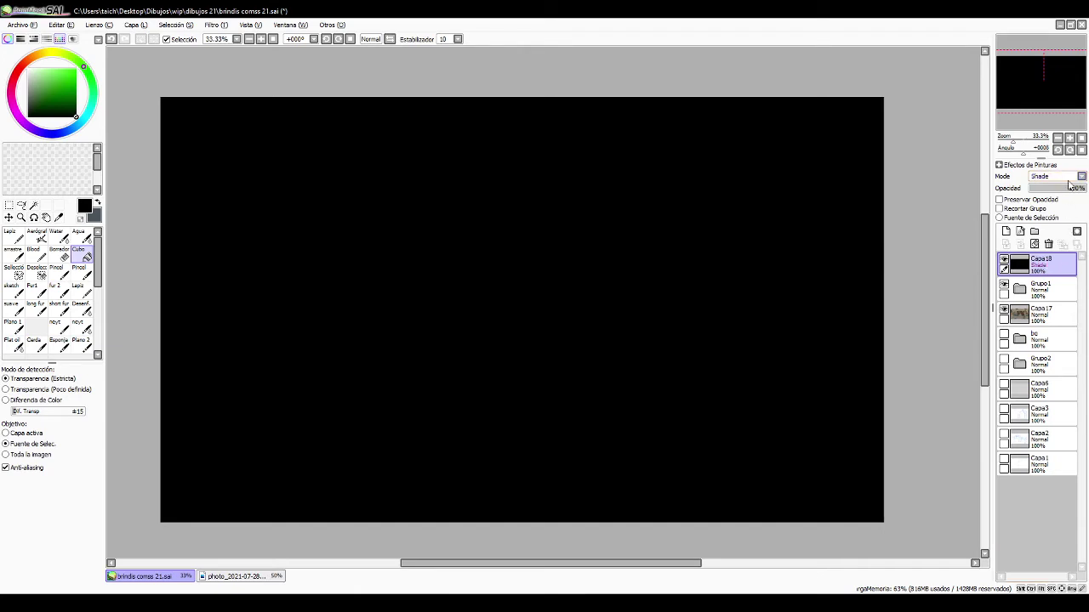
click(1056, 239)
click(1056, 177)
click(1053, 188)
click(1048, 244)
- Examine the Grupo1 and Capa17 layers by switching their visibility off and on
click(1004, 262)
click(1004, 262)
click(1004, 286)
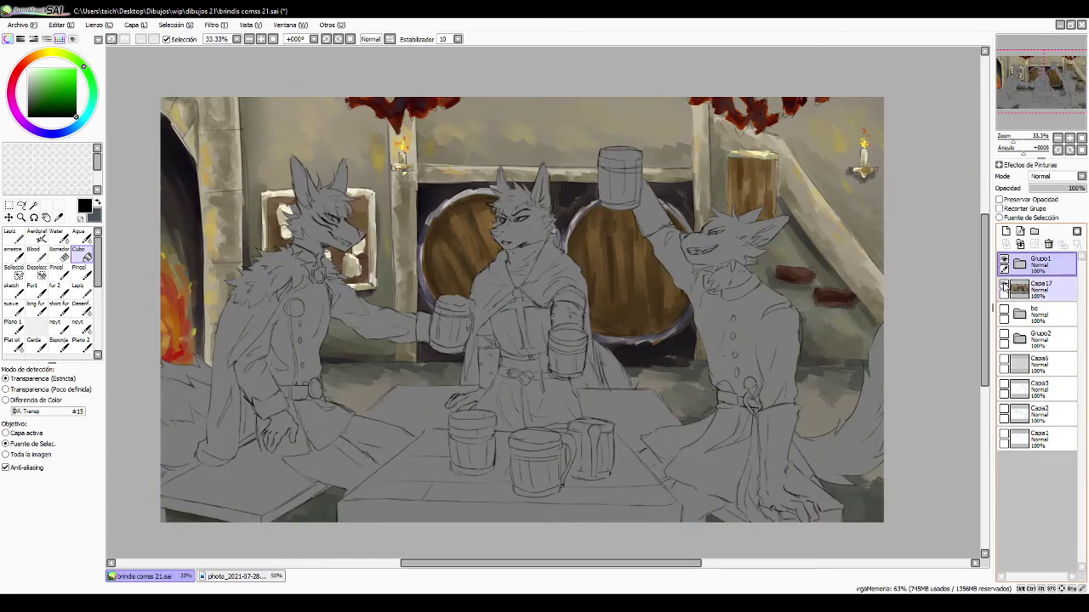
click(1004, 287)
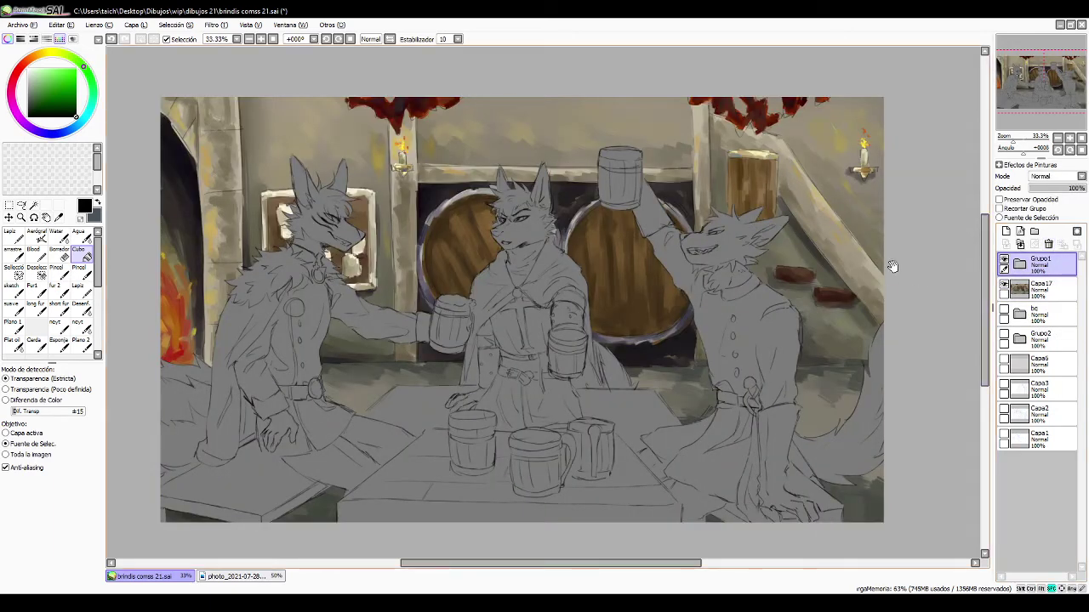
scroll(893, 260, up, 1)
click(1004, 287)
click(1004, 287)
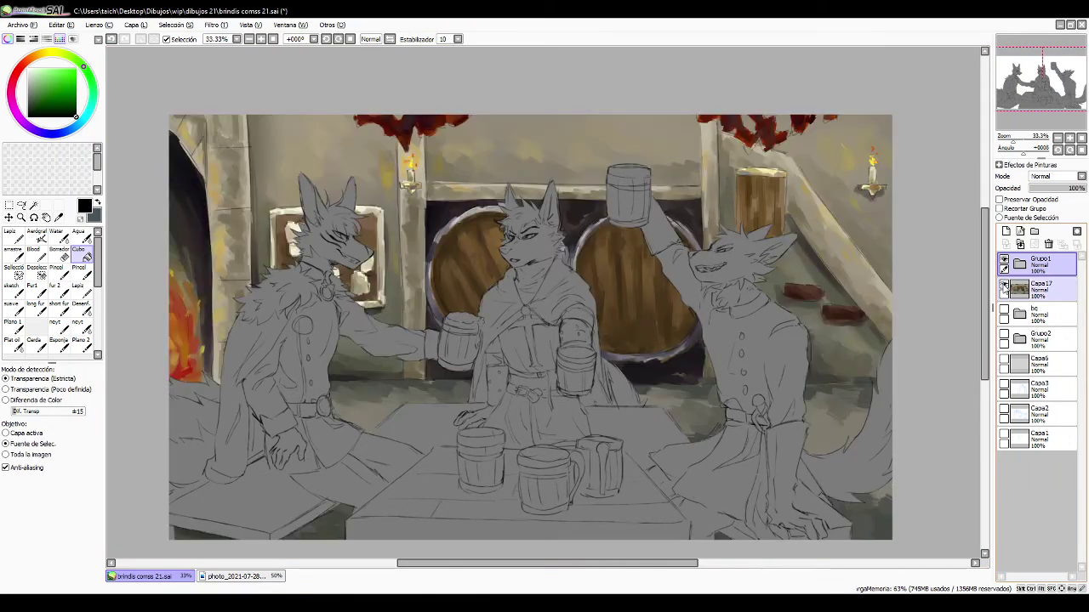
- On the Capa17 layer, refine the dark edge of the fireplace arch with sampled stone and shadow colours using the suave brush
click(1033, 289)
click(1005, 232)
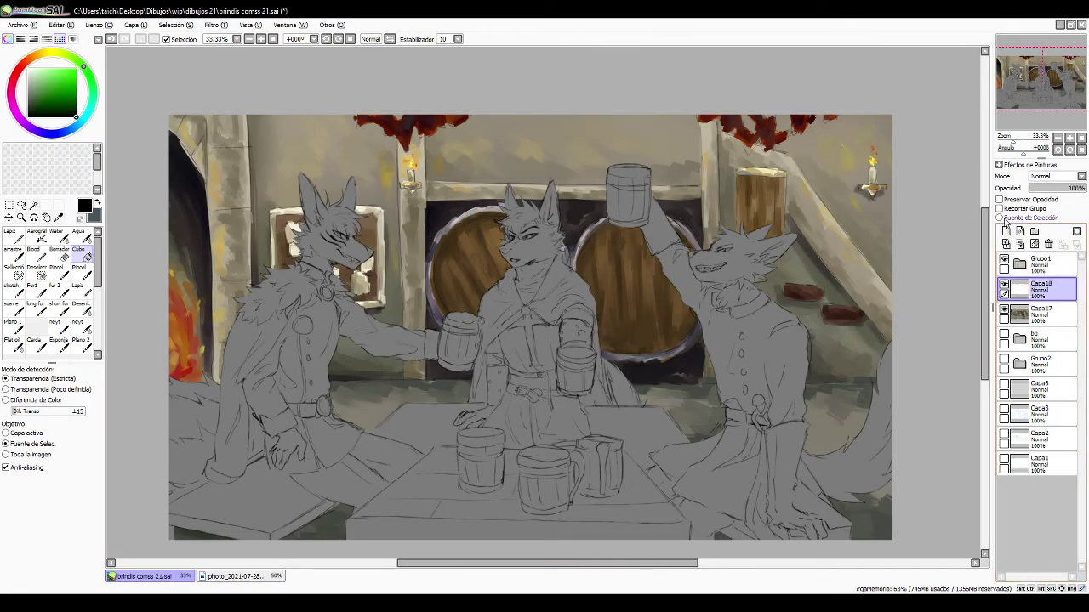
key(ctrl+z)
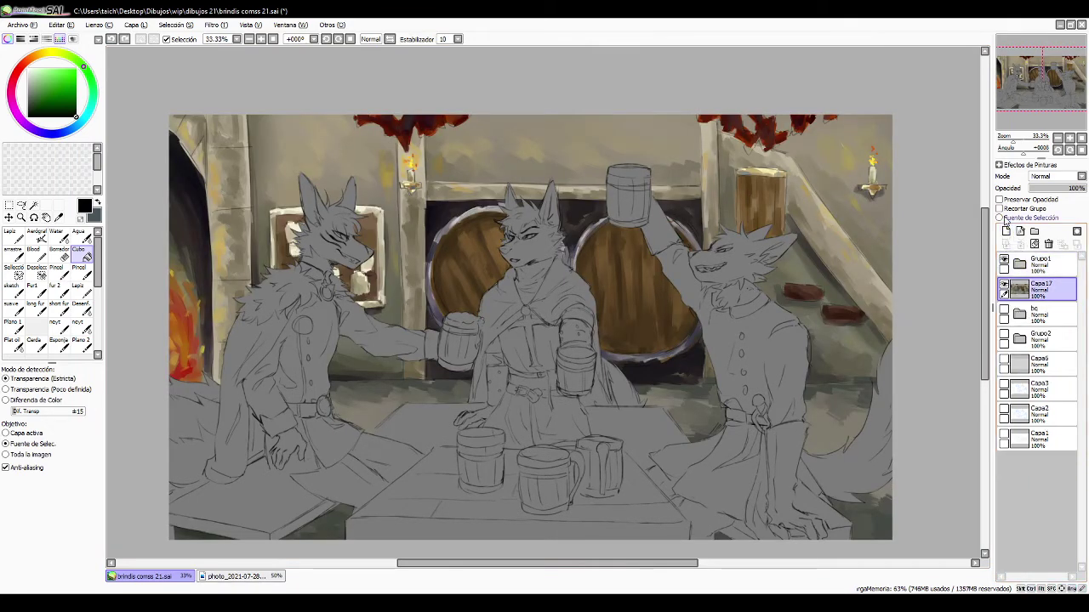
alt+click(191, 153)
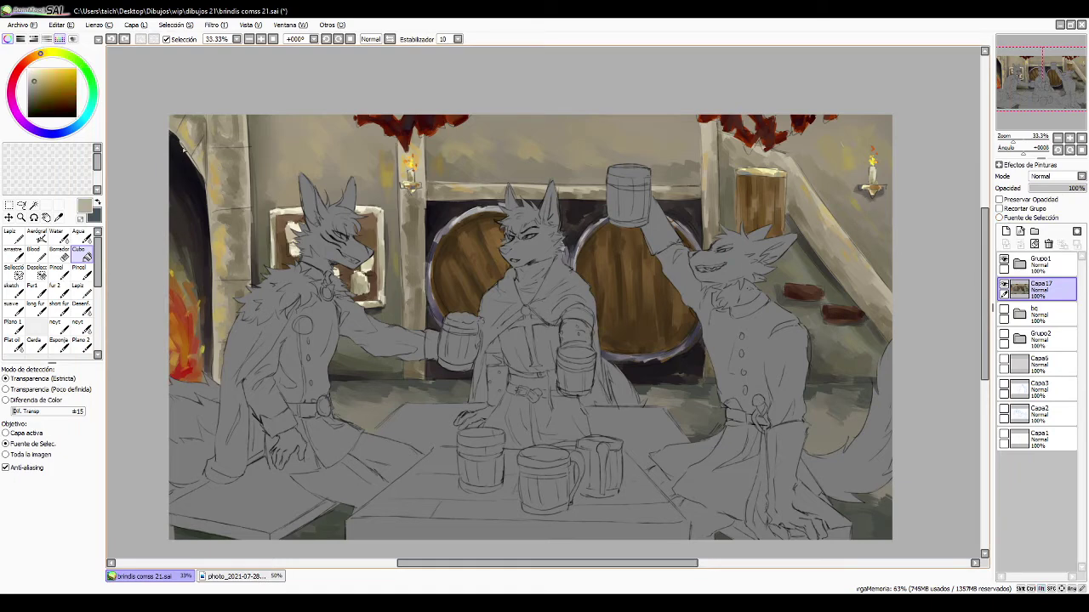
alt+click(179, 146)
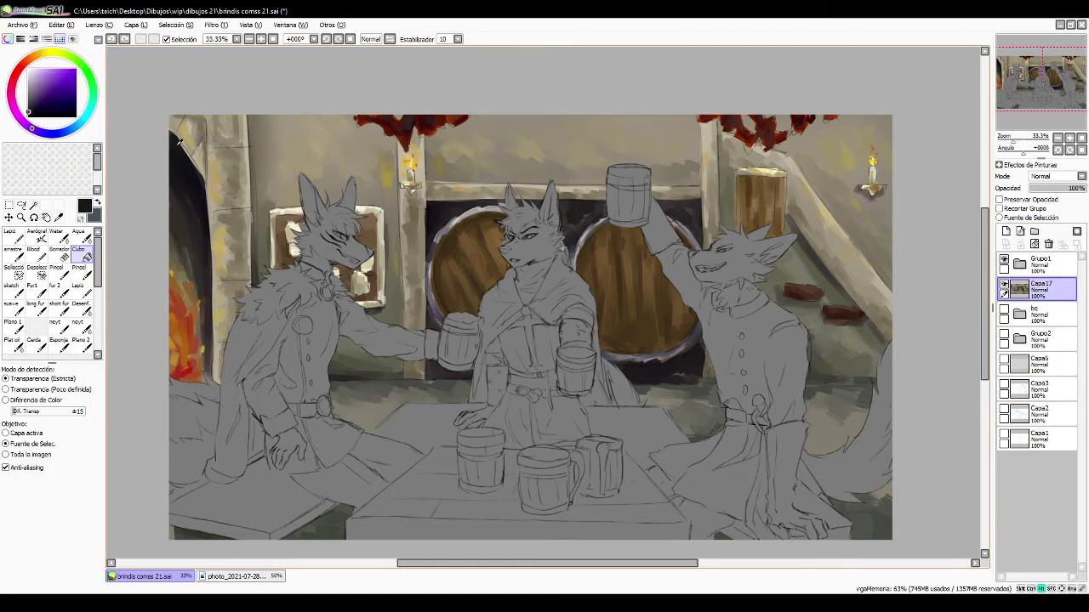
click(14, 304)
drag(177, 142, 197, 169)
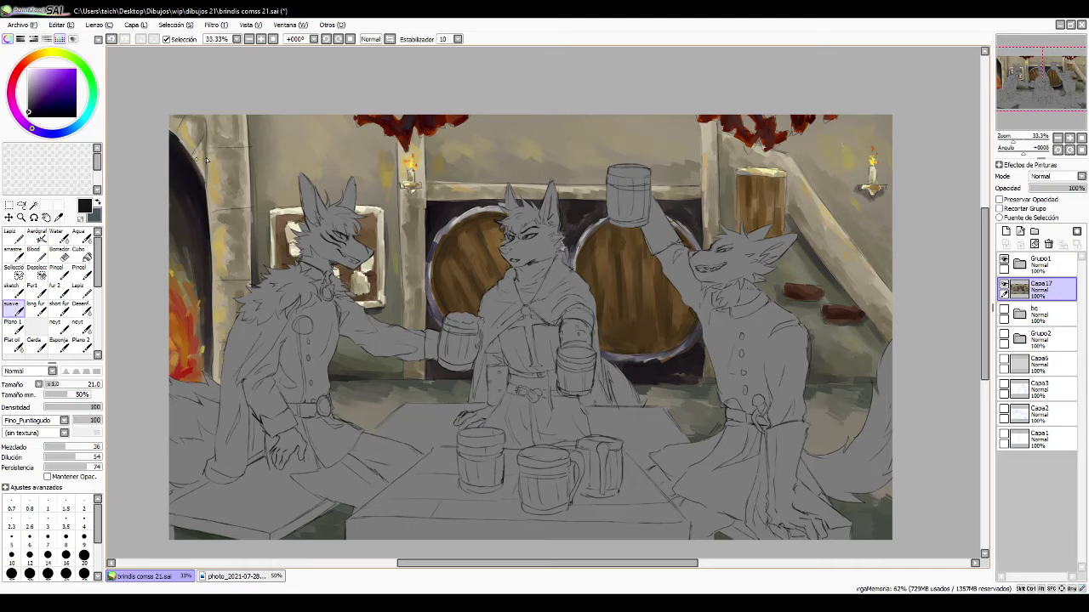
alt+click(197, 143)
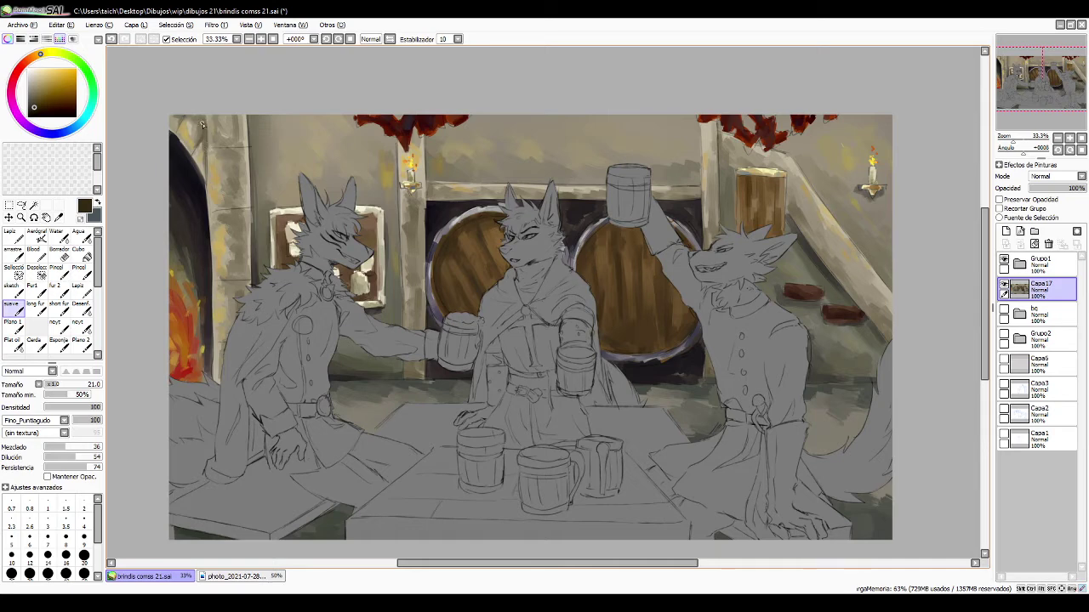
- Add light orange highlights to the fireplace flames with the Plano 1 brush at size 37
alt+click(192, 329)
mouse_move(188, 331)
ctrl+alt+mouse_down()
mouse_move(207, 331)
mouse_move(178, 304)
ctrl+alt+mouse_up()
click(36, 57)
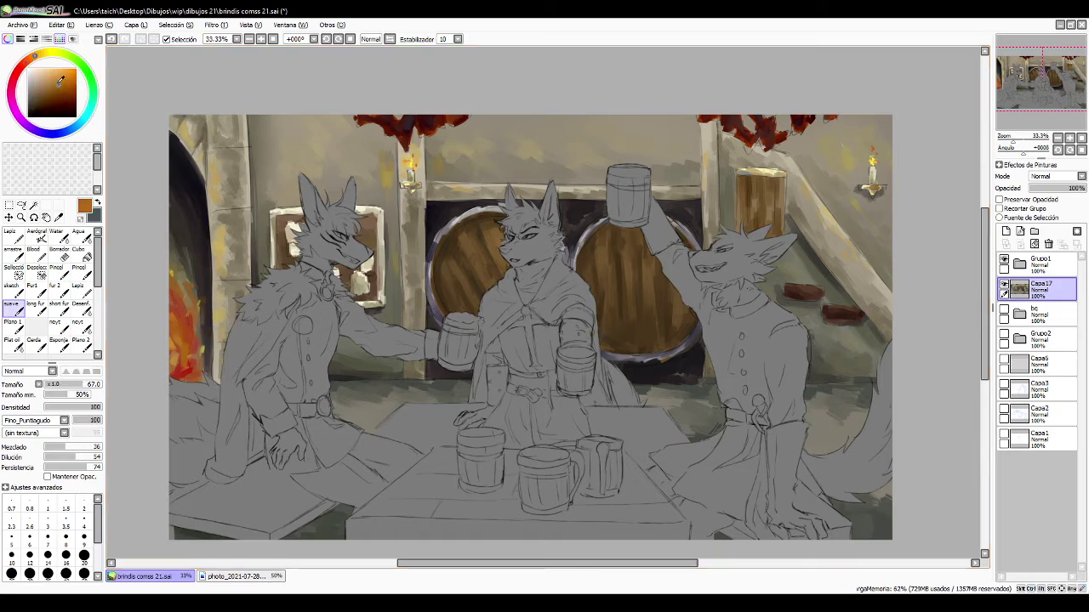
click(55, 69)
ctrl+alt+drag(191, 332, 189, 331)
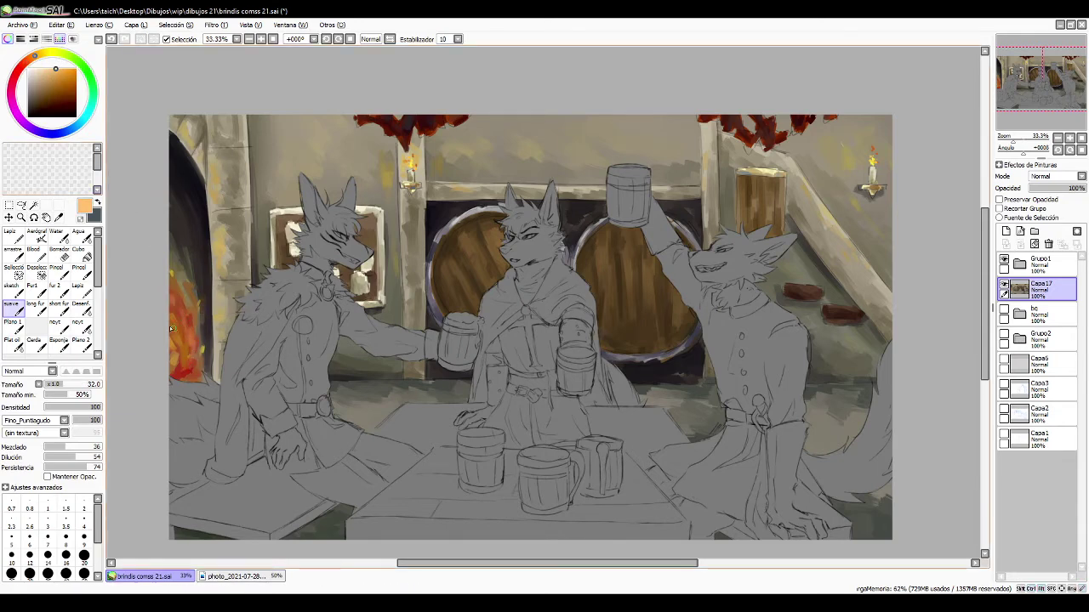
click(13, 324)
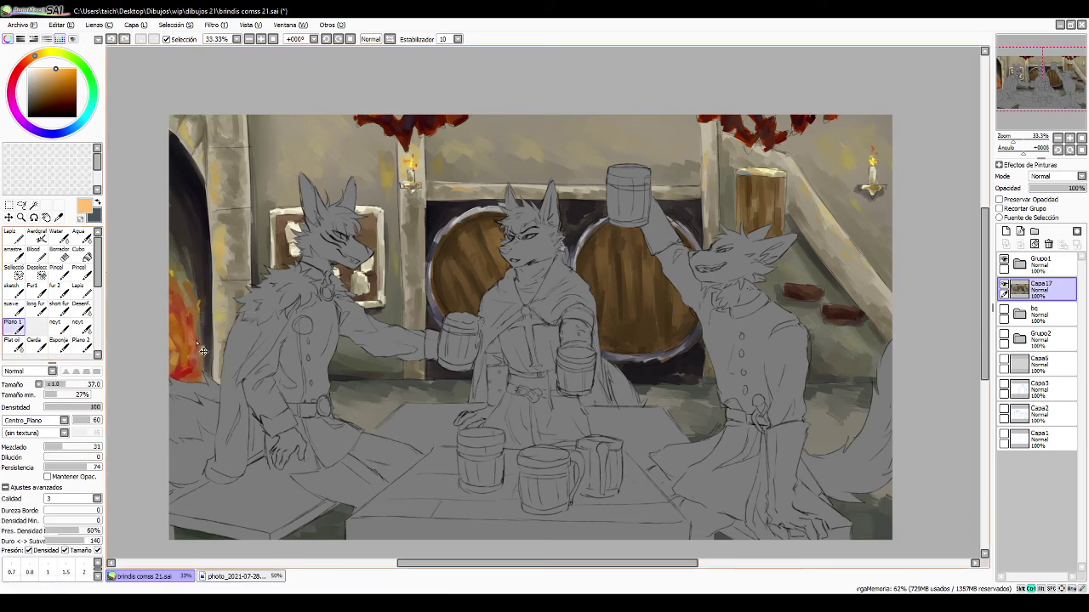
drag(202, 348, 194, 358)
drag(182, 311, 172, 314)
drag(184, 372, 184, 379)
drag(182, 373, 181, 379)
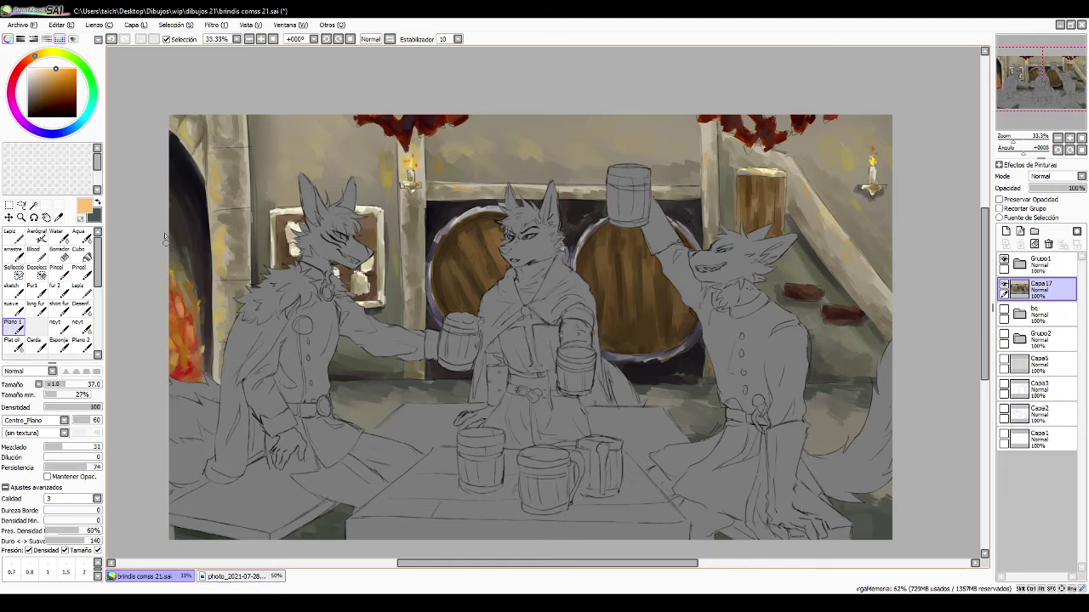
- Refine the shadows on the fireplace arch stones with sampled dark tones, using the Plano 1 brush at size 19
alt+click(198, 173)
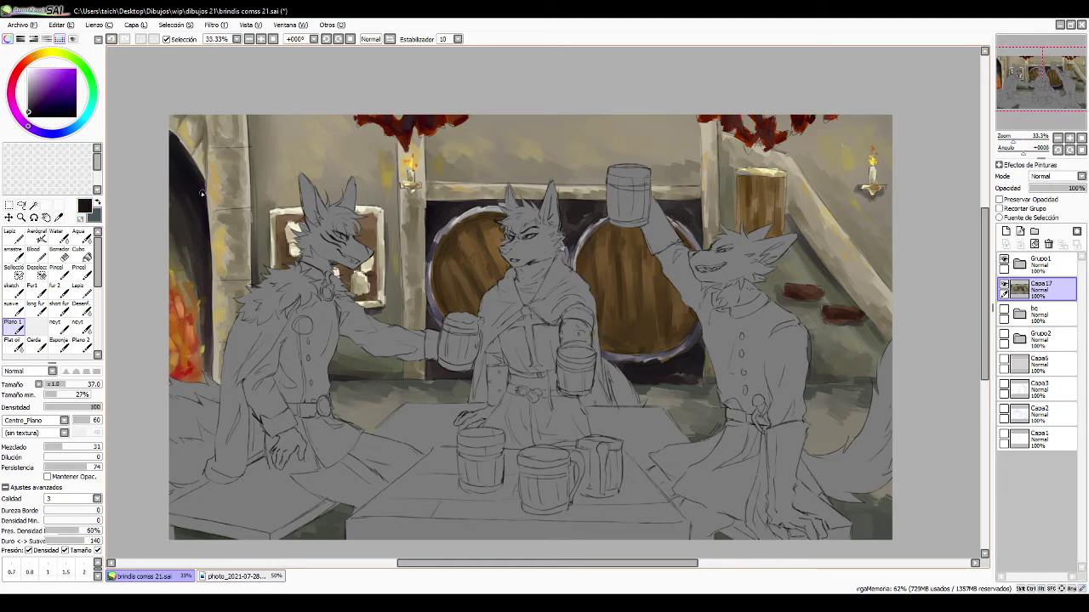
alt+click(195, 159)
mouse_move(218, 119)
mouse_down()
mouse_move(203, 119)
mouse_move(205, 129)
mouse_up()
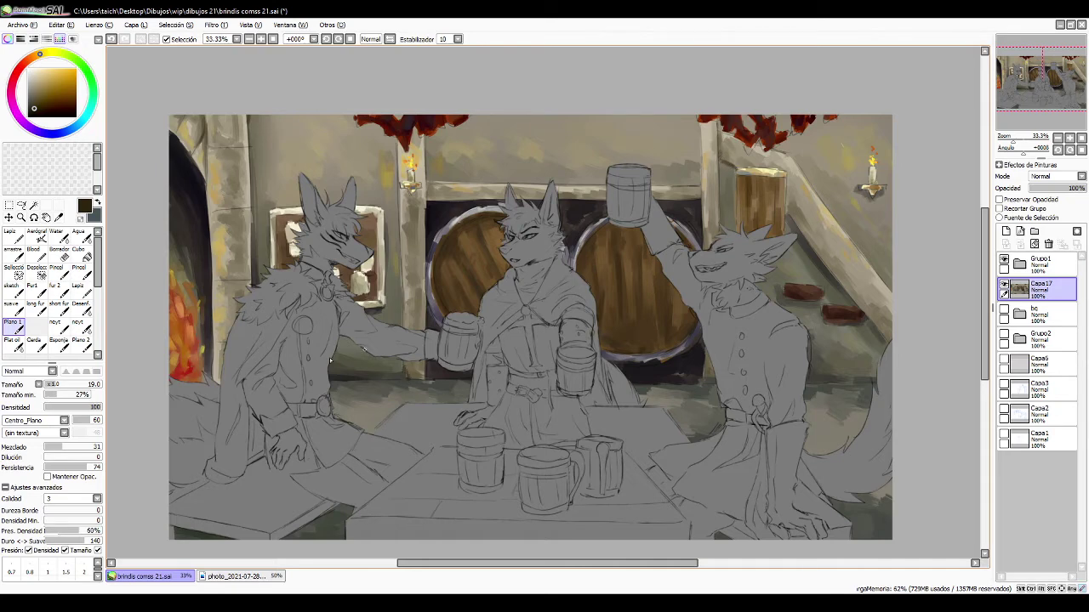
- Blend the wall between the stone pillar and the framed picture with colours sampled from the wall
alt+click(253, 274)
drag(260, 264, 294, 265)
mouse_move(262, 175)
mouse_down()
mouse_move(231, 175)
mouse_move(271, 167)
mouse_move(256, 198)
mouse_move(274, 188)
mouse_up()
alt+click(259, 177)
alt+click(260, 167)
alt+click(261, 184)
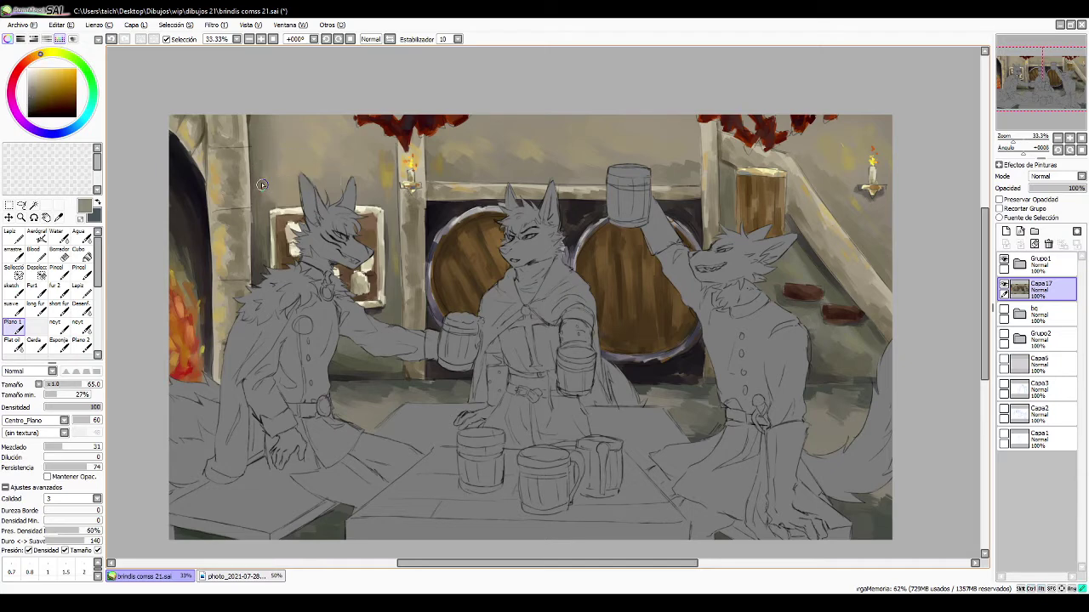
alt+click(263, 126)
alt+click(271, 129)
drag(258, 136, 268, 118)
drag(262, 164, 246, 163)
- Repaint the stone pillar's edge along the fireplace opening with sampled stone and dark colours, using brush size 43
alt+click(212, 203)
drag(206, 224, 212, 262)
alt+click(214, 266)
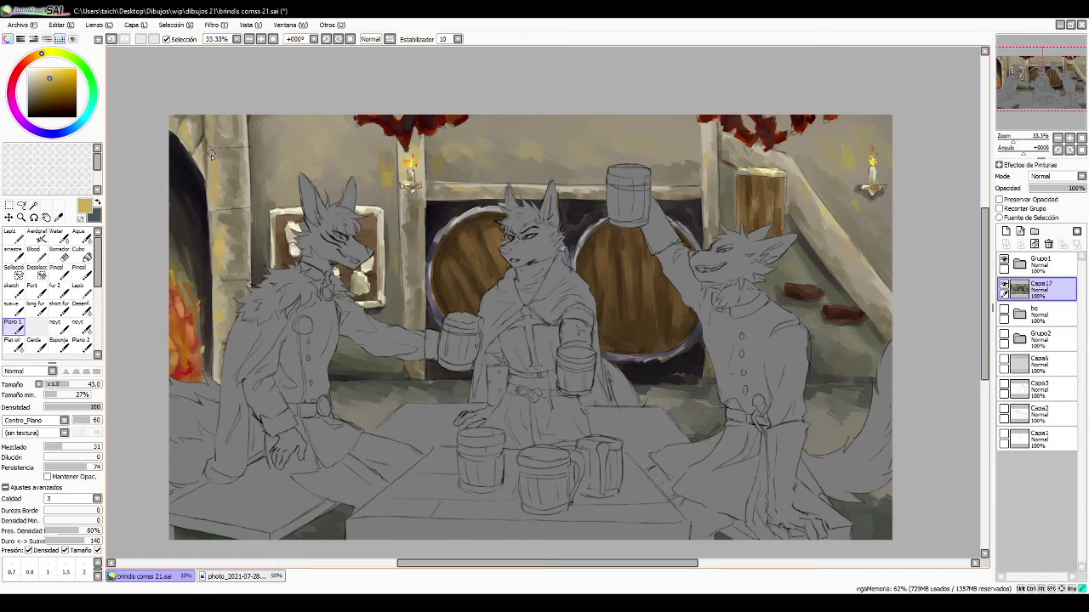
alt+click(248, 129)
alt+click(227, 209)
alt+click(211, 231)
drag(208, 227, 209, 250)
alt+click(204, 211)
drag(204, 193, 205, 201)
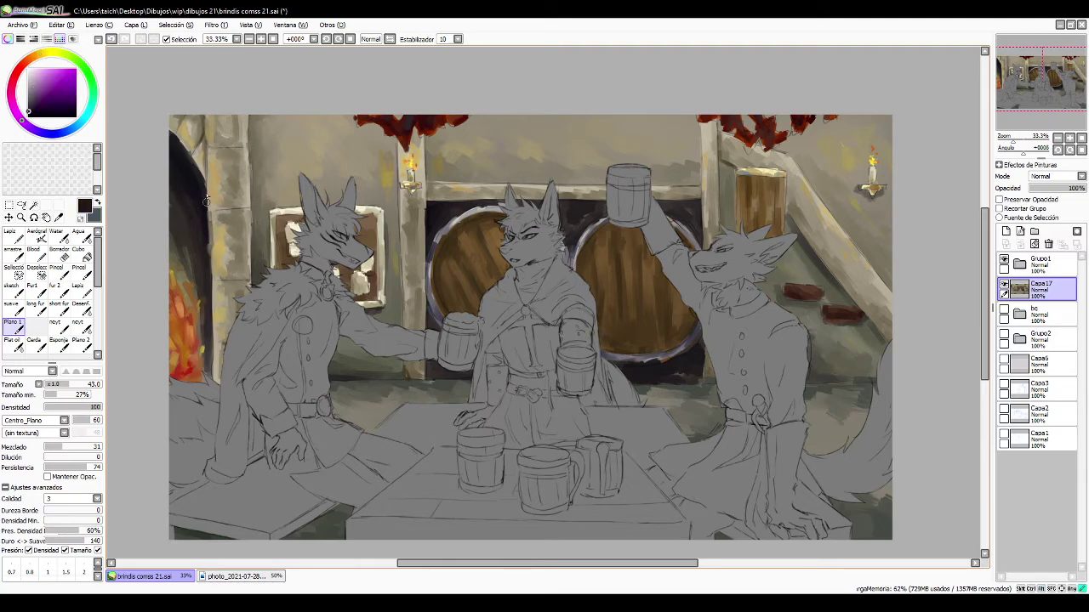
- Shade the stone pillar's blocks and paint dark brown joints between them with brush size 23
alt+click(218, 241)
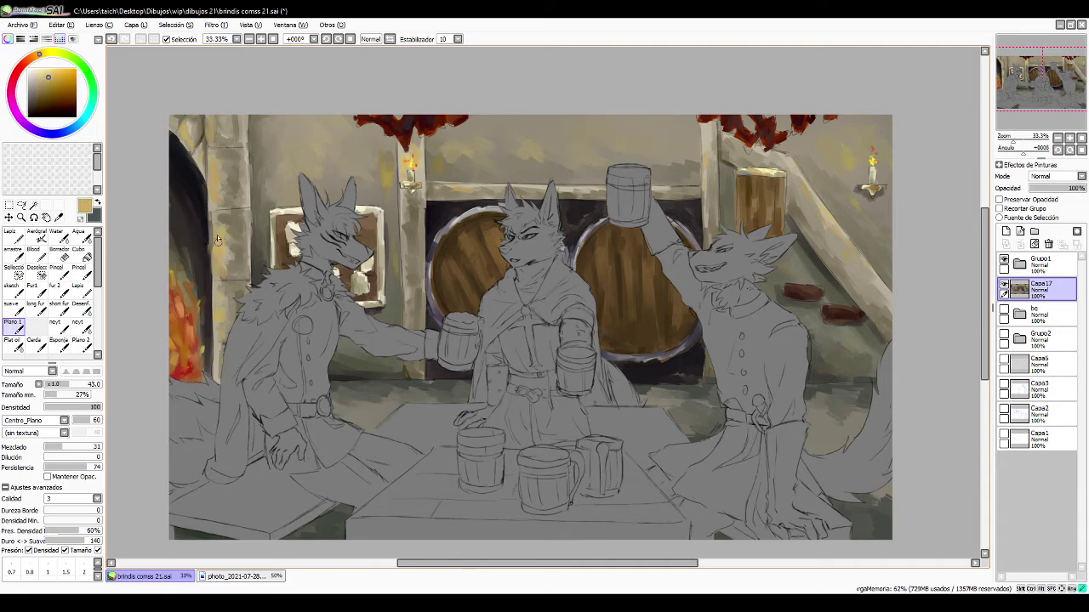
alt+click(205, 141)
drag(227, 192, 234, 211)
alt+click(204, 134)
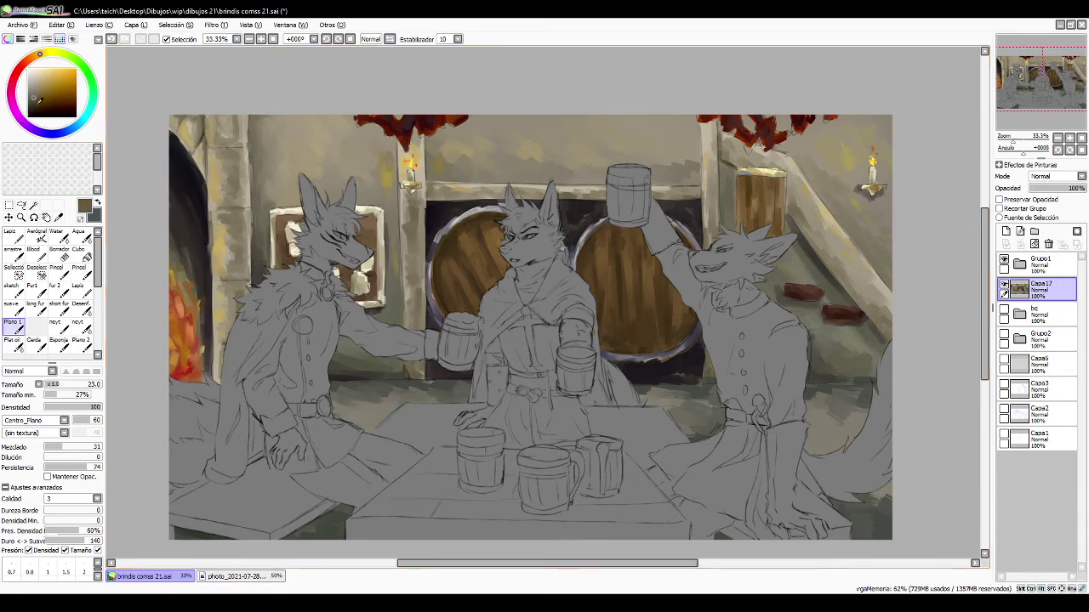
click(34, 106)
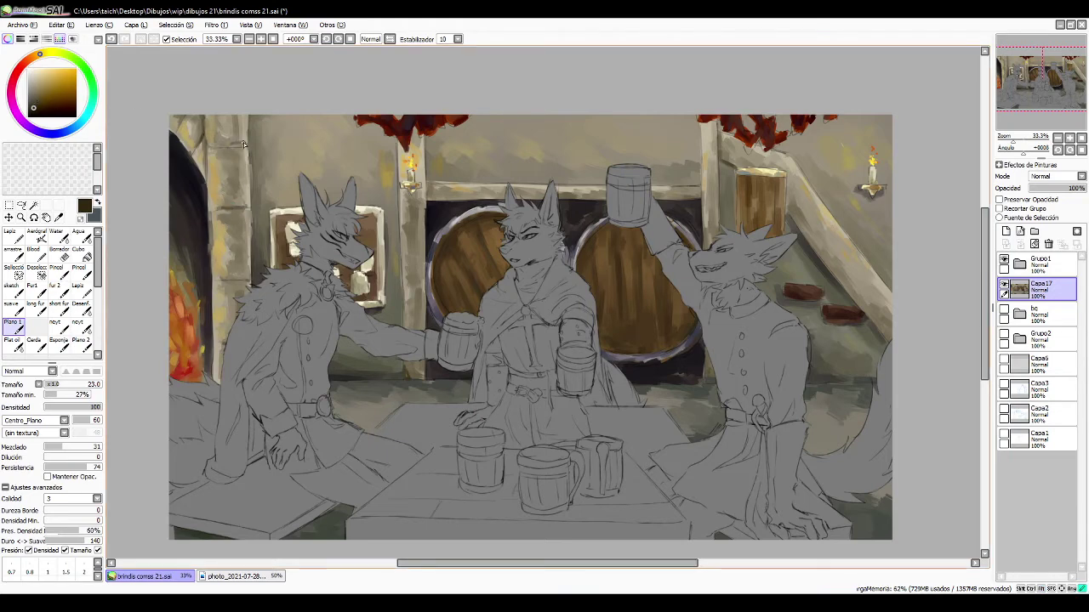
key(ctrl+z)
drag(226, 147, 239, 147)
- Add an orange firelight glow to the stone pillar with a brighter flame colour and brush size 35
alt+click(217, 312)
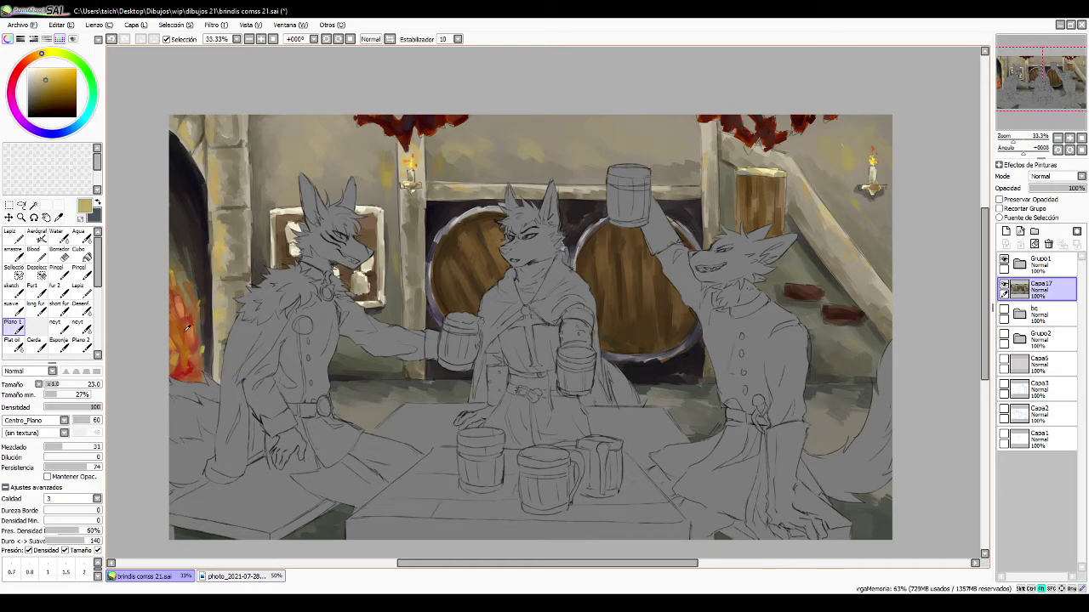
alt+click(187, 328)
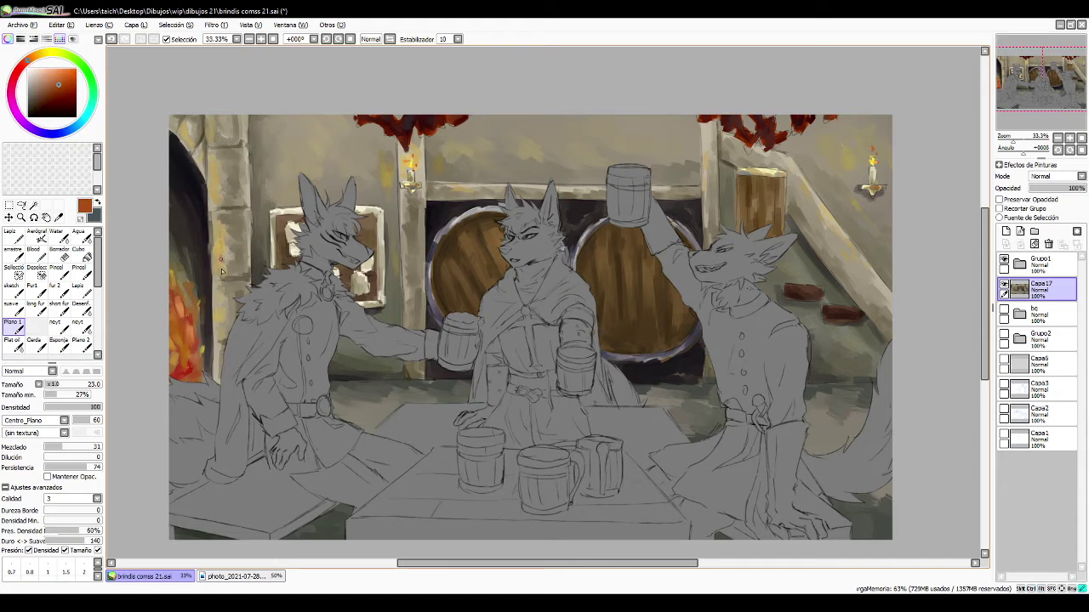
key(ctrl+z)
click(66, 75)
ctrl+alt+drag(230, 253, 265, 249)
alt+click(222, 348)
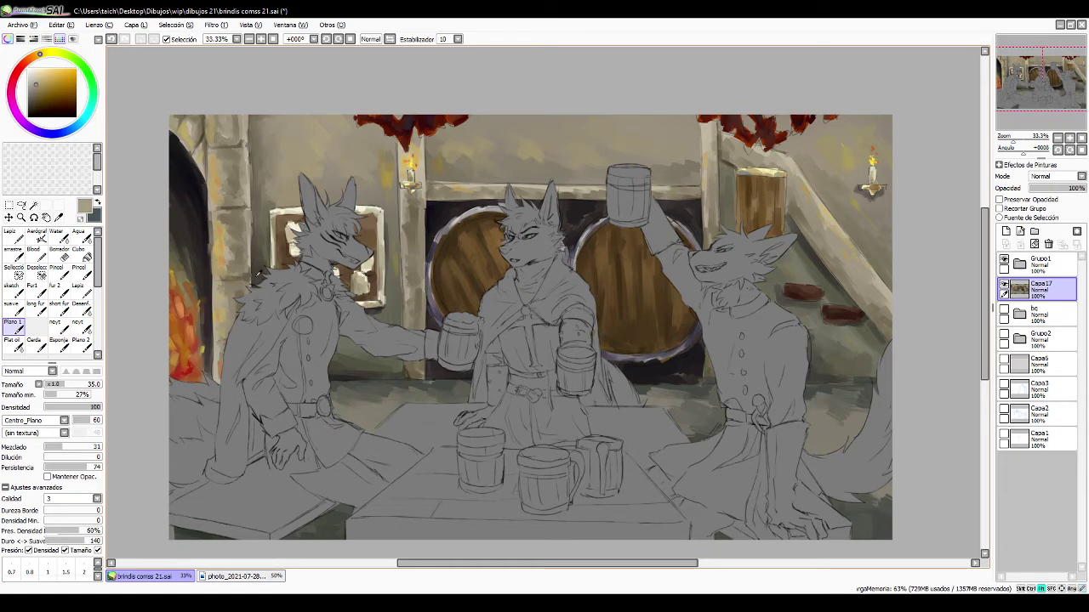
- Retouch the framed picture's cream and brown areas behind the fox-like character with sampled colours
alt+click(250, 279)
drag(251, 275, 259, 260)
key(ctrl+z)
alt+click(254, 274)
alt+click(278, 254)
alt+click(290, 252)
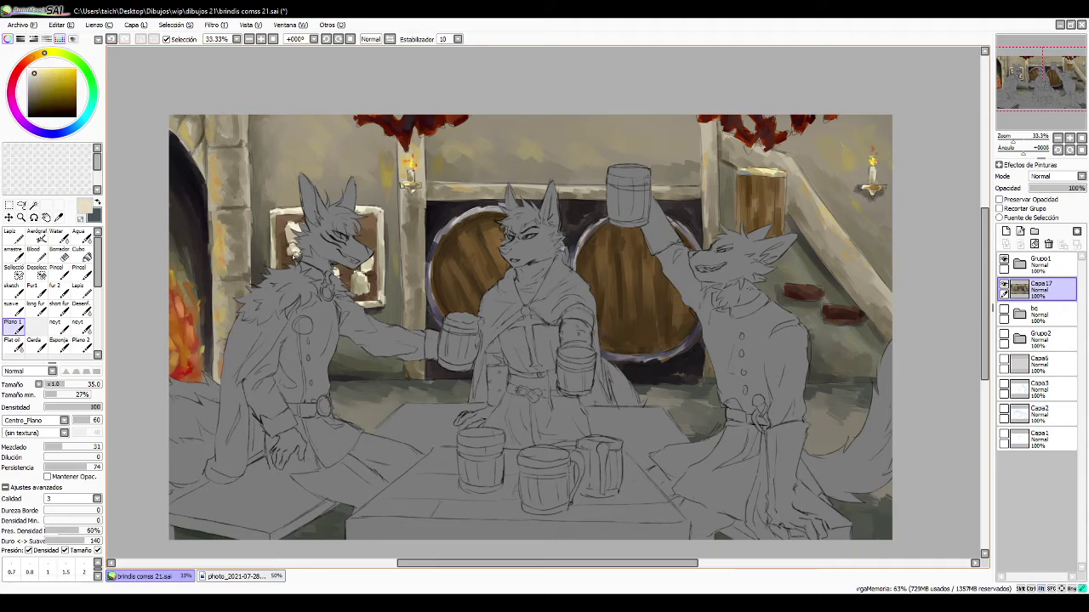
alt+click(293, 255)
mouse_move(286, 235)
mouse_down()
mouse_move(291, 249)
mouse_move(295, 237)
mouse_up()
alt+click(289, 227)
alt+click(287, 260)
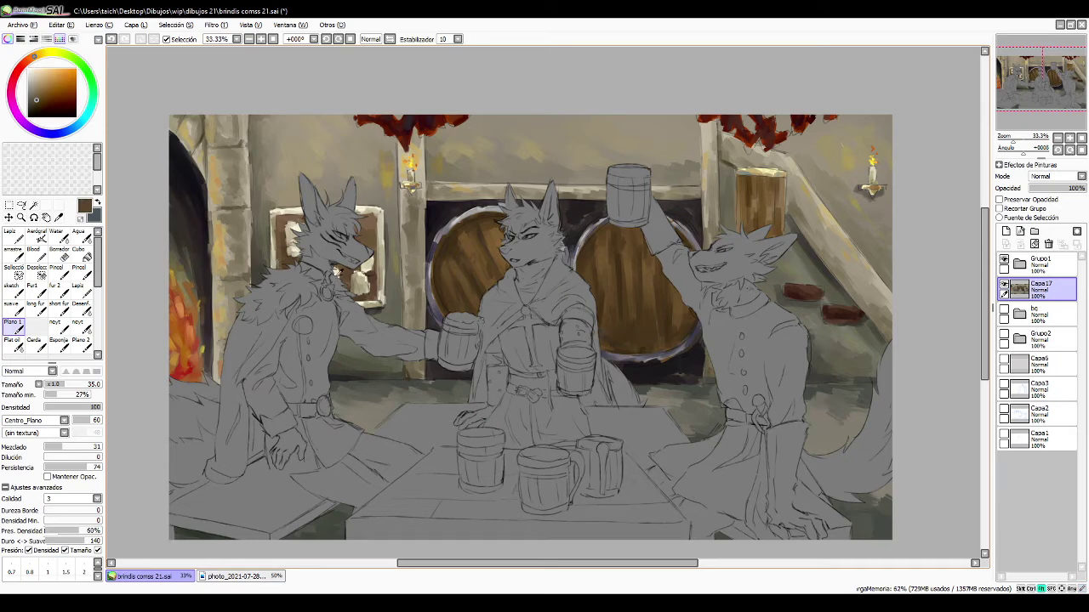
- Clean up the picture's frame and remaining cream patches with sampled cream and frame colours
alt+click(337, 271)
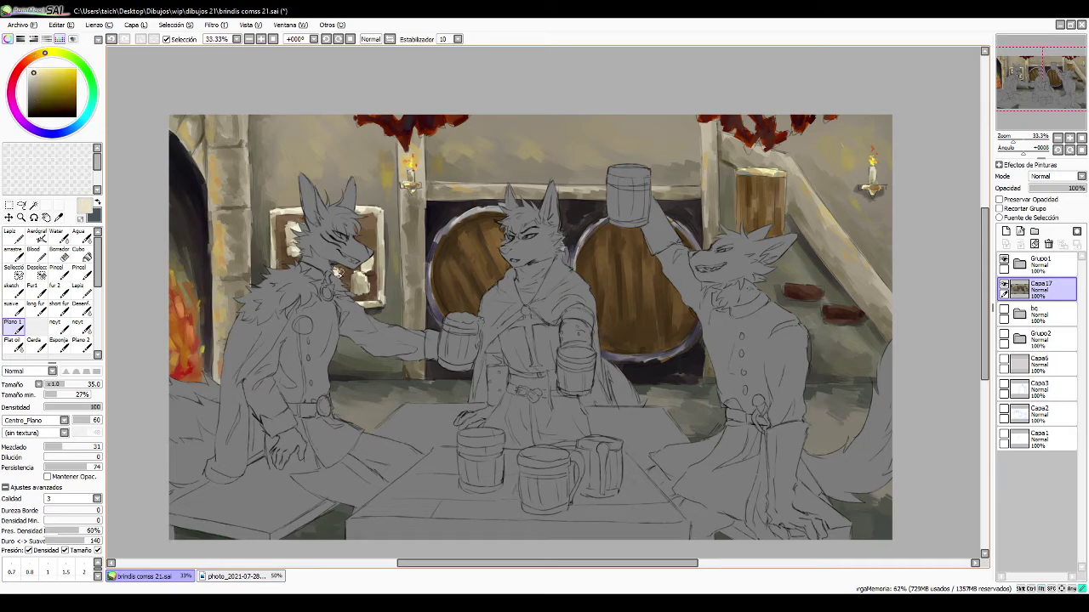
alt+click(381, 251)
alt+click(379, 209)
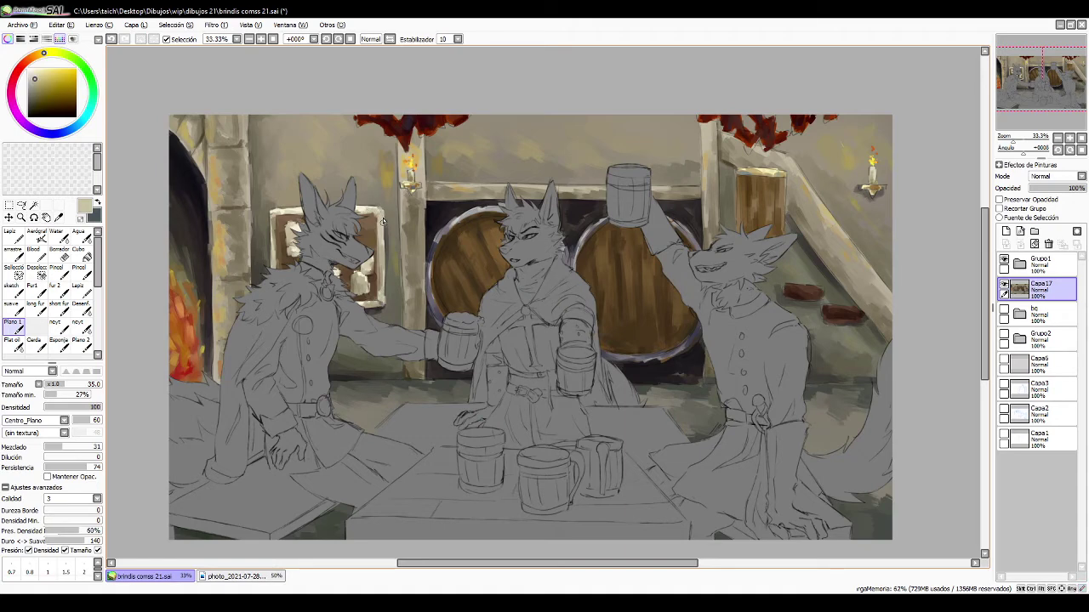
alt+click(294, 211)
- Refine the lower part of the post beneath the candle with sampled light and shadow tones
alt+click(407, 282)
alt+click(404, 379)
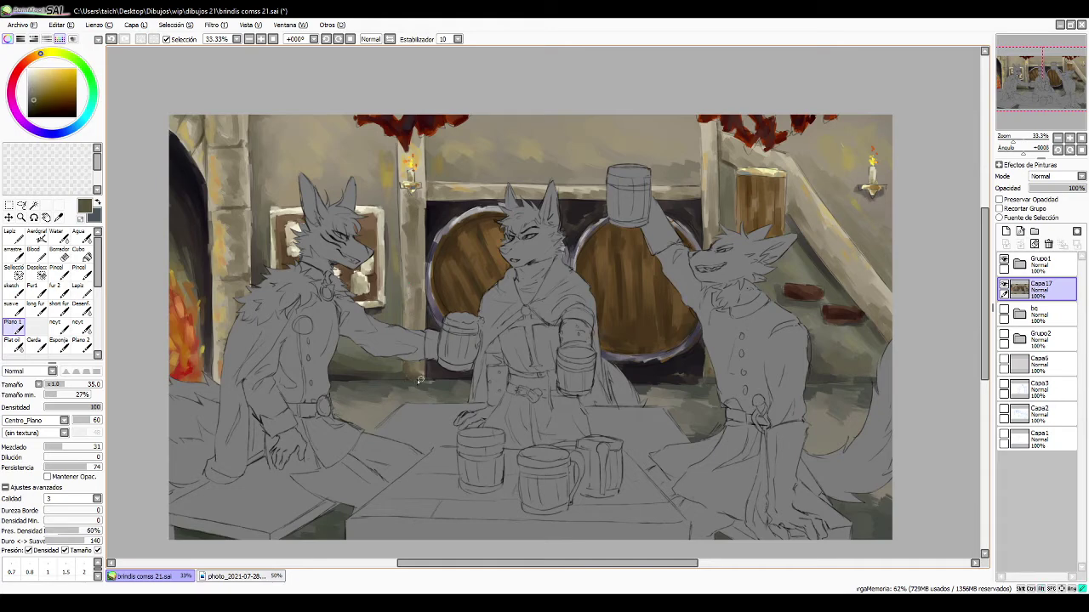
alt+click(422, 308)
alt+click(414, 309)
- Refine the rim of the barrel behind the central character and its dark surroundings with sampled grey, brown and black tones
alt+click(435, 328)
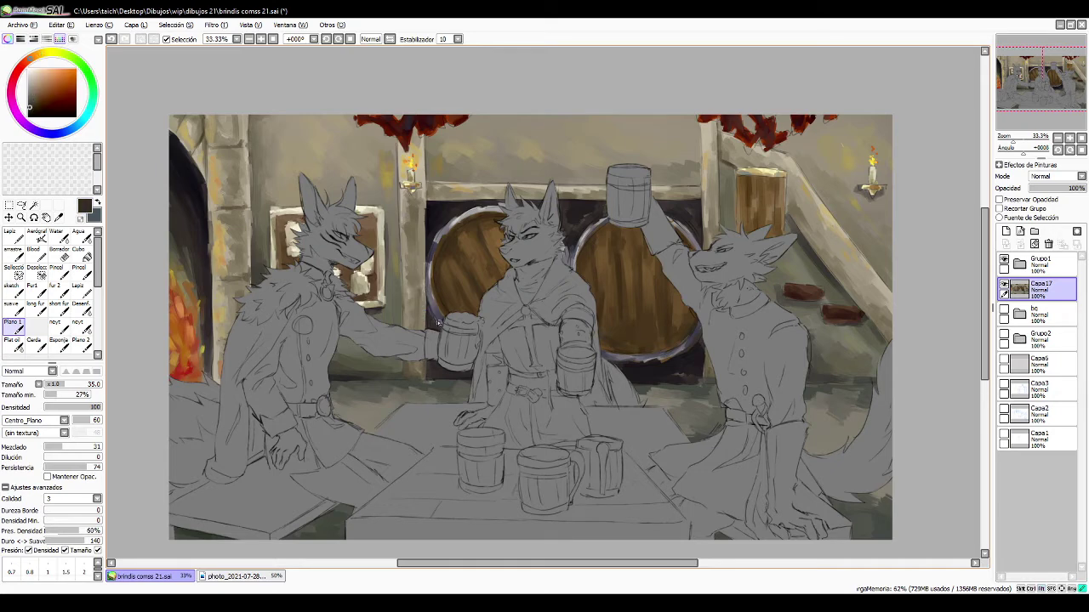
alt+click(439, 366)
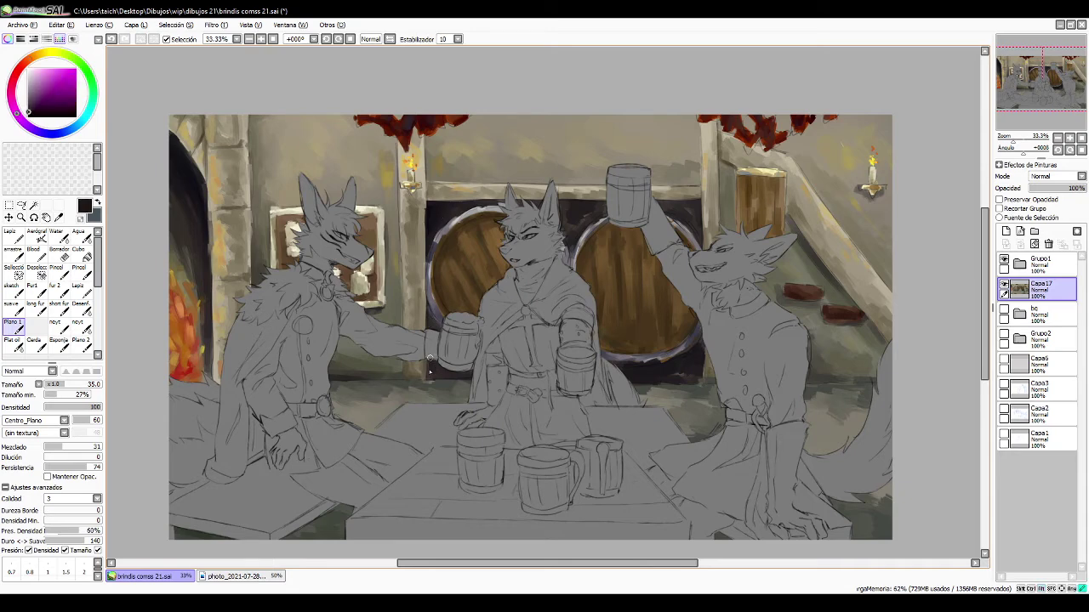
alt+click(449, 364)
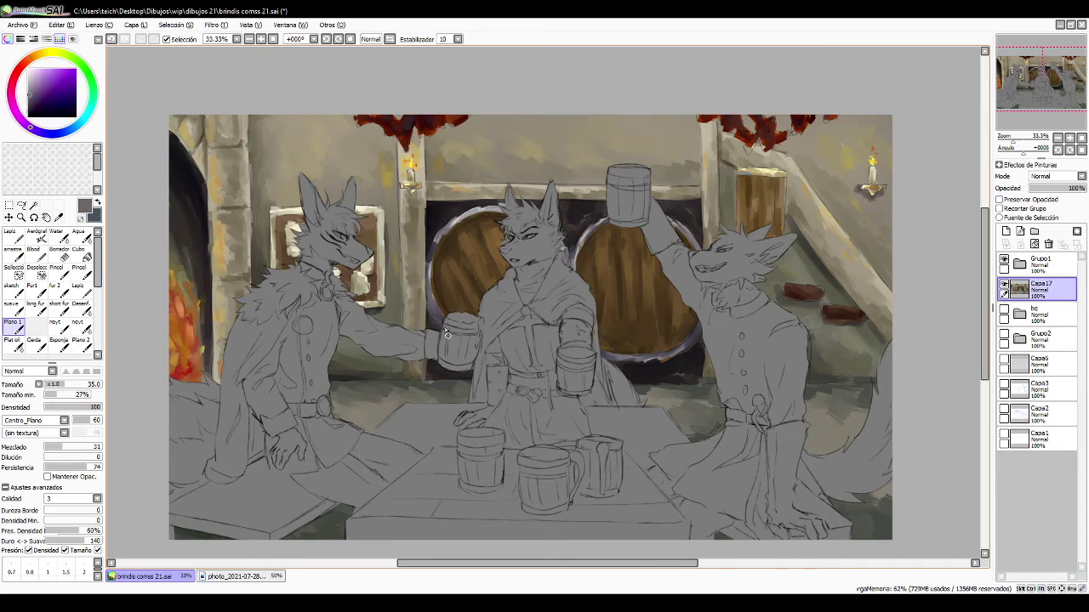
alt+click(433, 277)
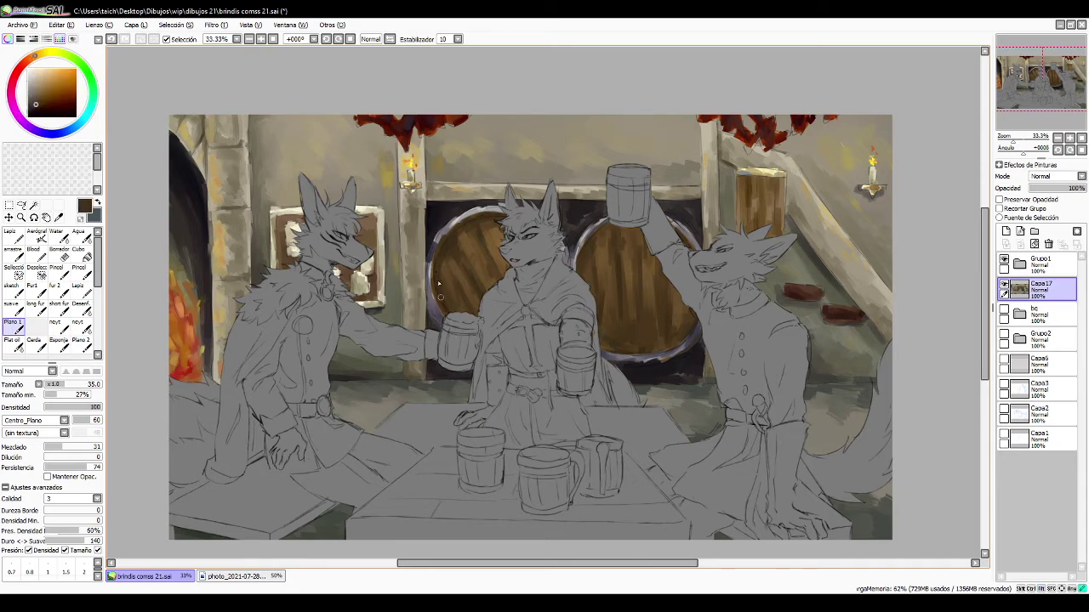
alt+click(435, 242)
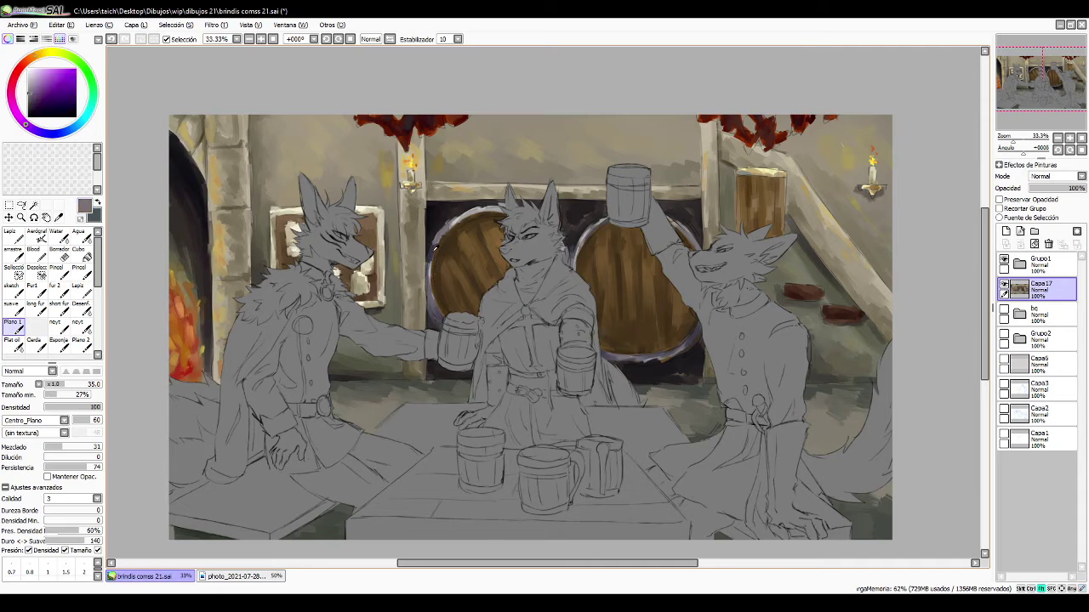
alt+click(432, 248)
alt+click(436, 245)
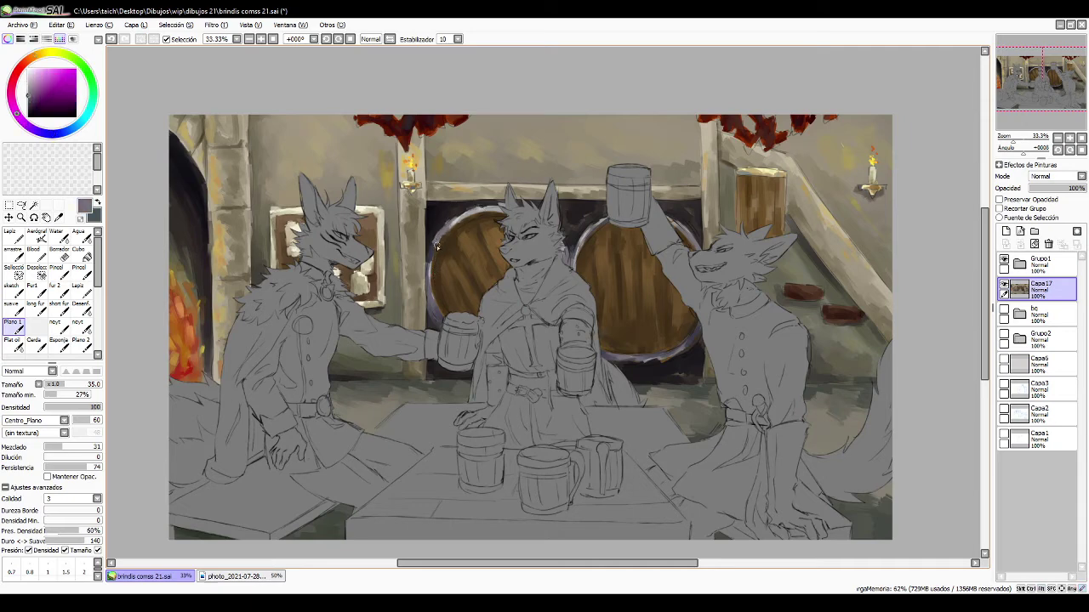
alt+click(431, 246)
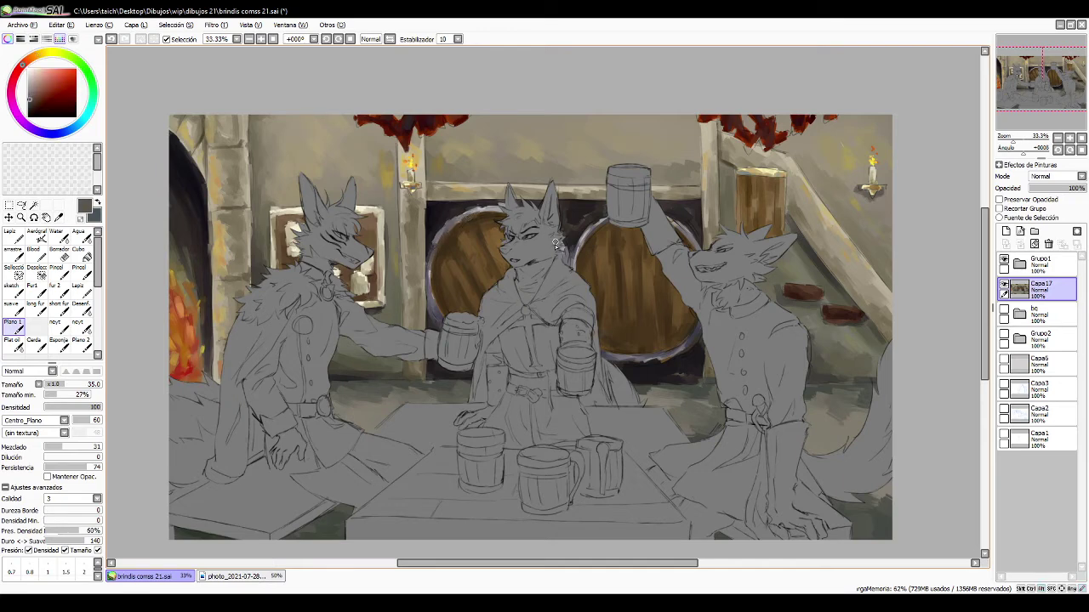
- Refine the rim and dark underside of the large barrel beside the raised mug with sampled grey, purple and near-black tones
alt+click(576, 255)
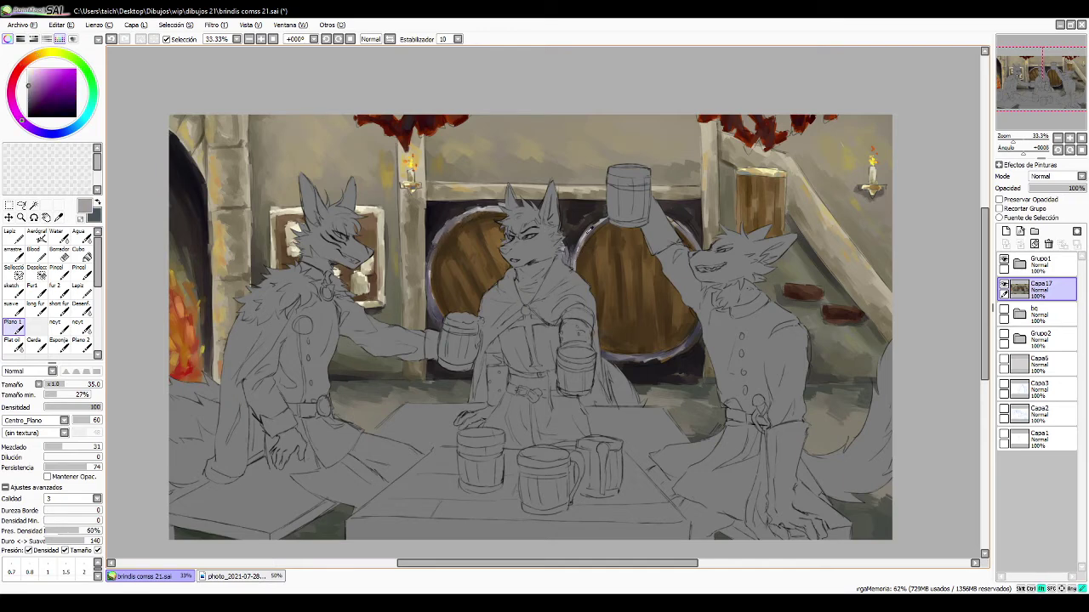
drag(636, 364, 644, 365)
alt+click(644, 364)
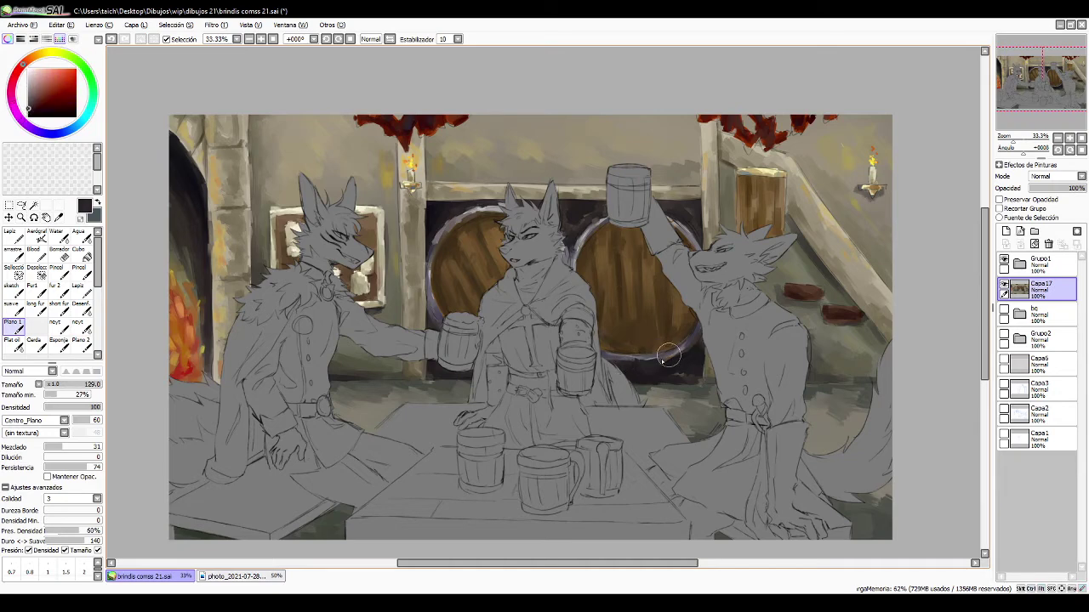
alt+click(660, 363)
alt+click(619, 364)
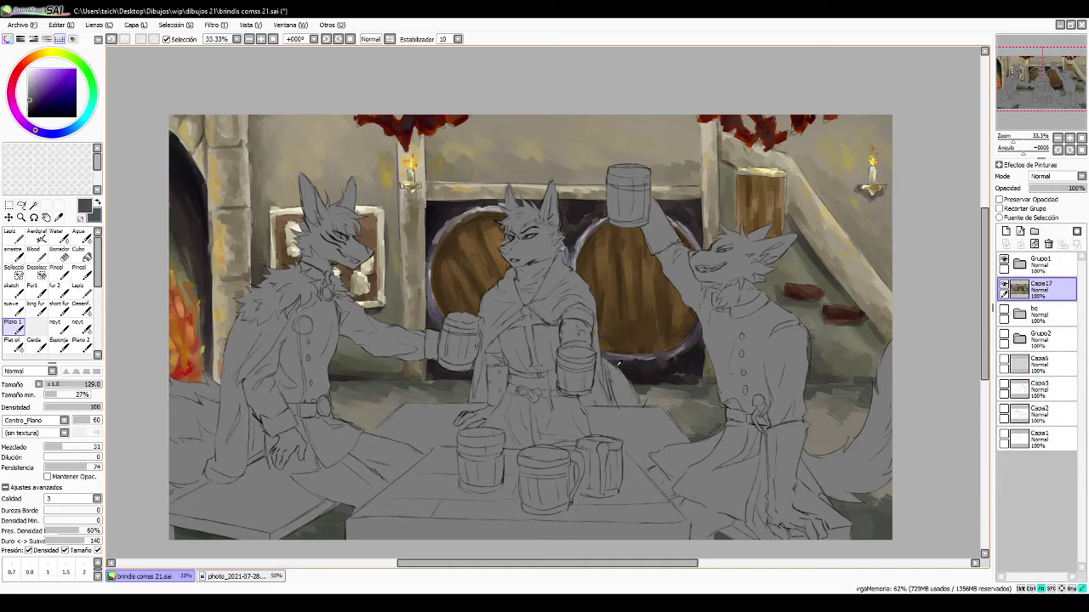
drag(647, 364, 637, 364)
alt+click(702, 334)
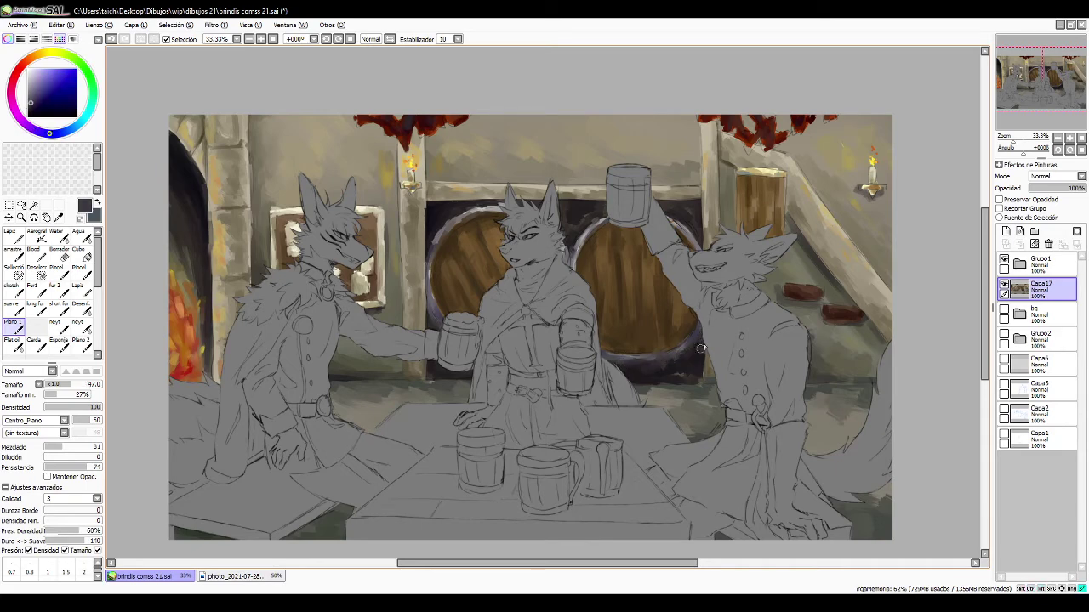
alt+click(590, 232)
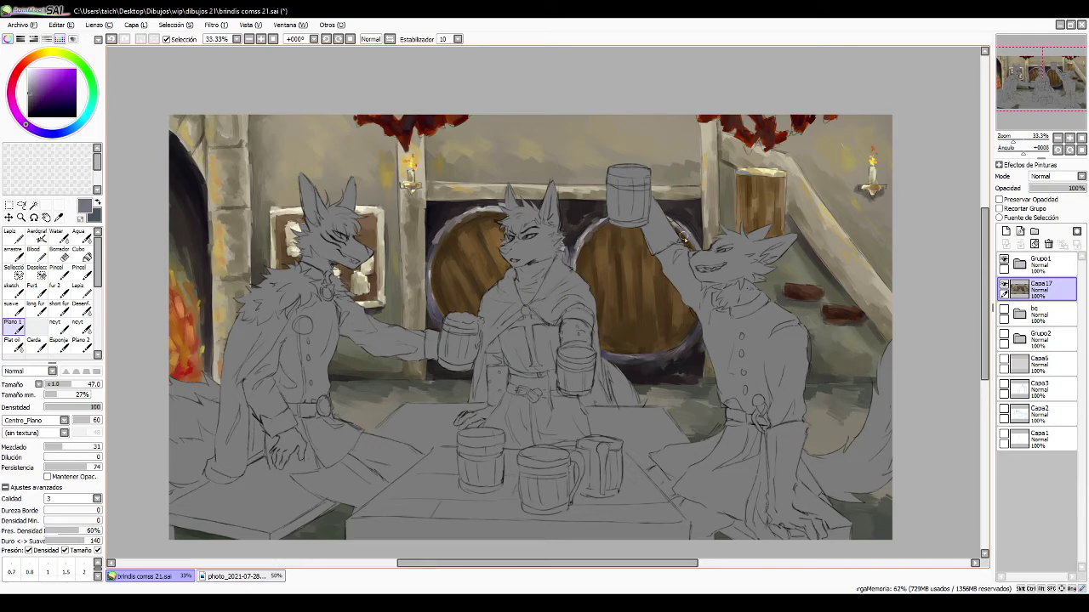
- Clean up the post next to the large barrel and the floor edge beneath it with sampled beige and dark grey-green tones
alt+click(711, 219)
drag(705, 231, 702, 252)
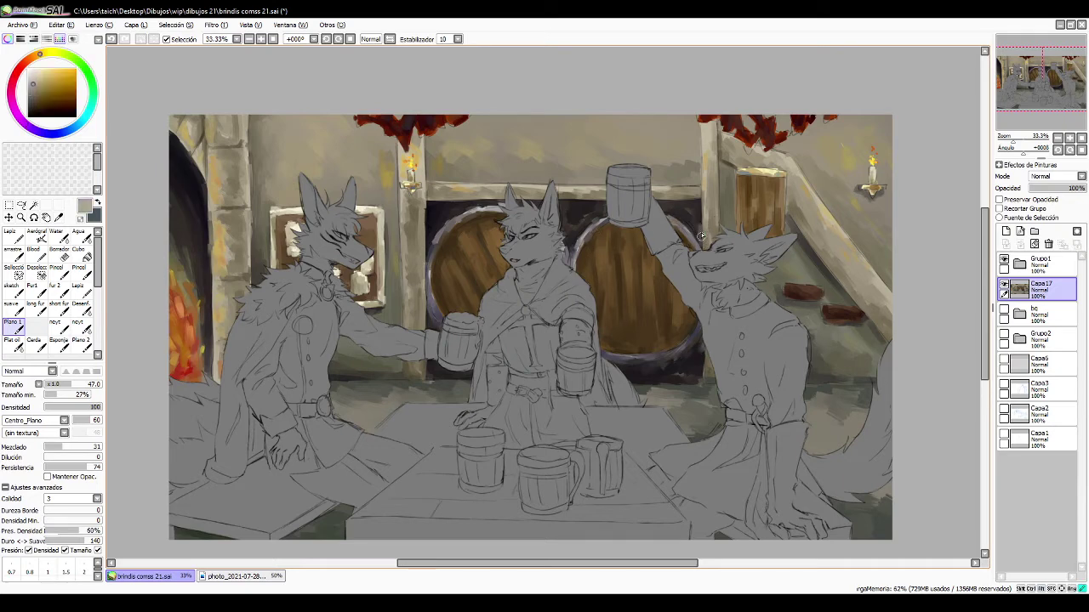
alt+click(706, 379)
alt+click(662, 389)
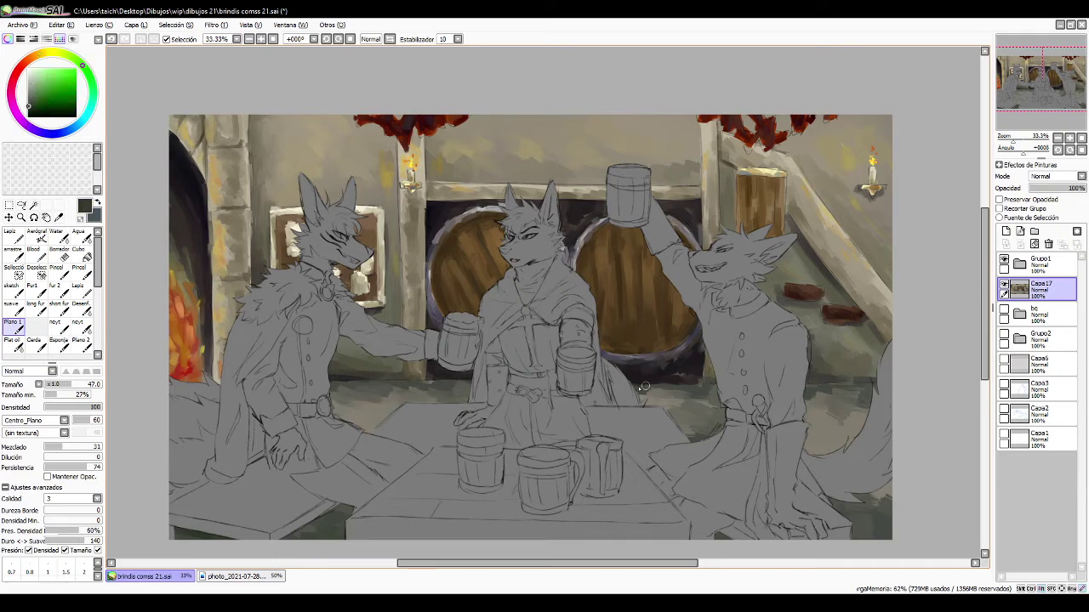
- Redefine the edge between the candle post, its crossbeam and the barrel's dark recess with sampled brown, near-black and beige tones
drag(425, 199, 420, 208)
alt+click(440, 320)
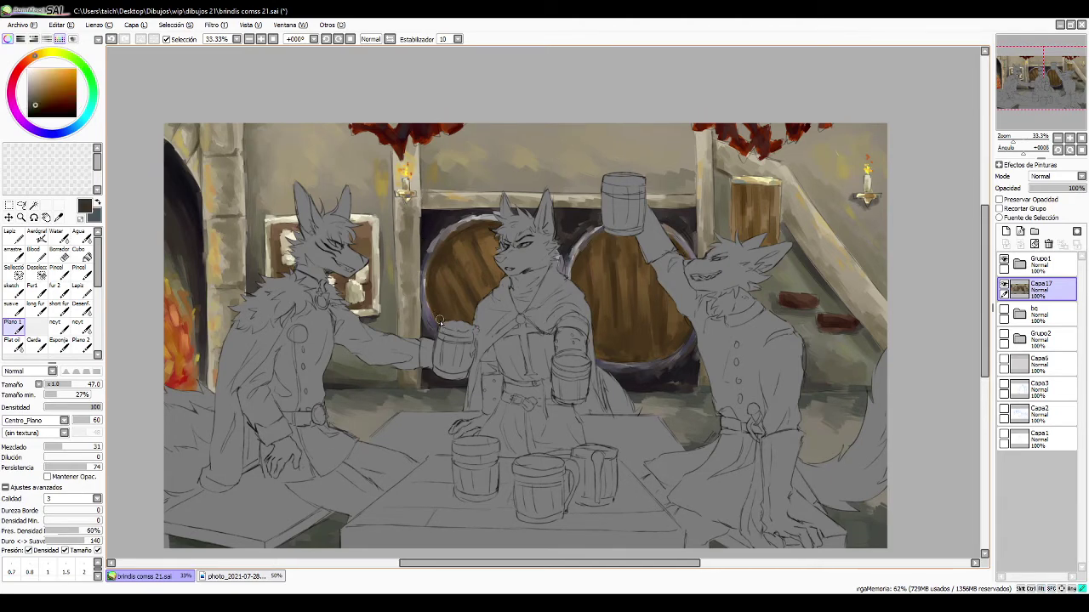
alt+click(458, 364)
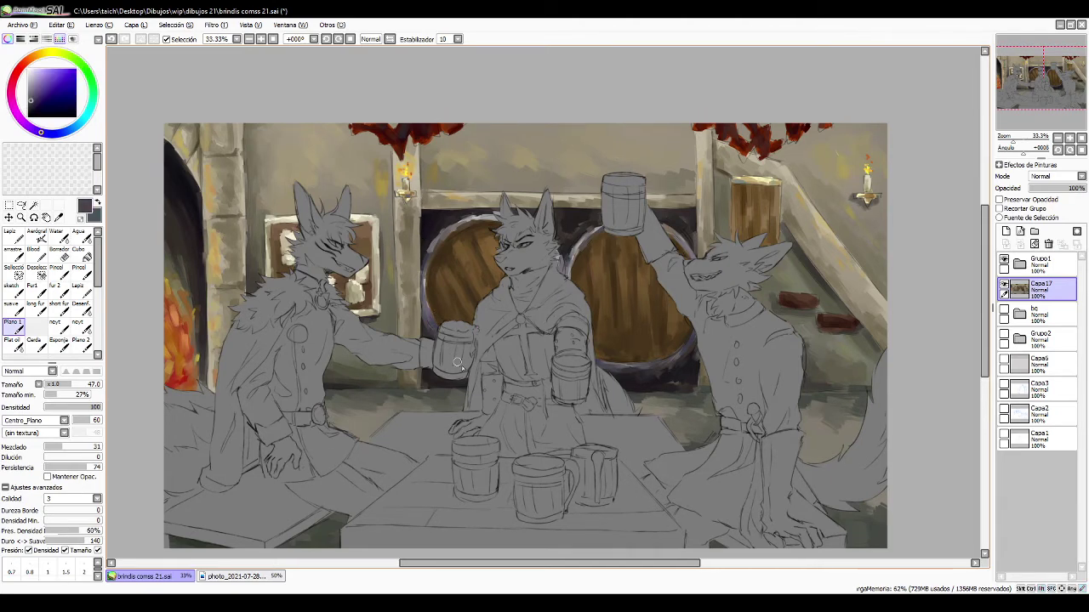
alt+click(415, 216)
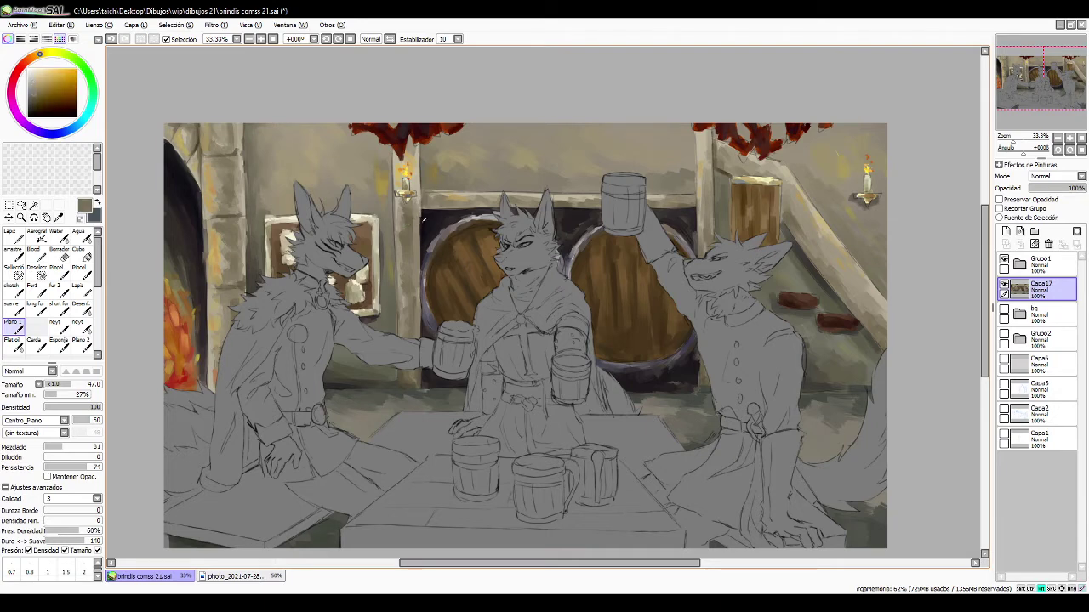
alt+click(416, 214)
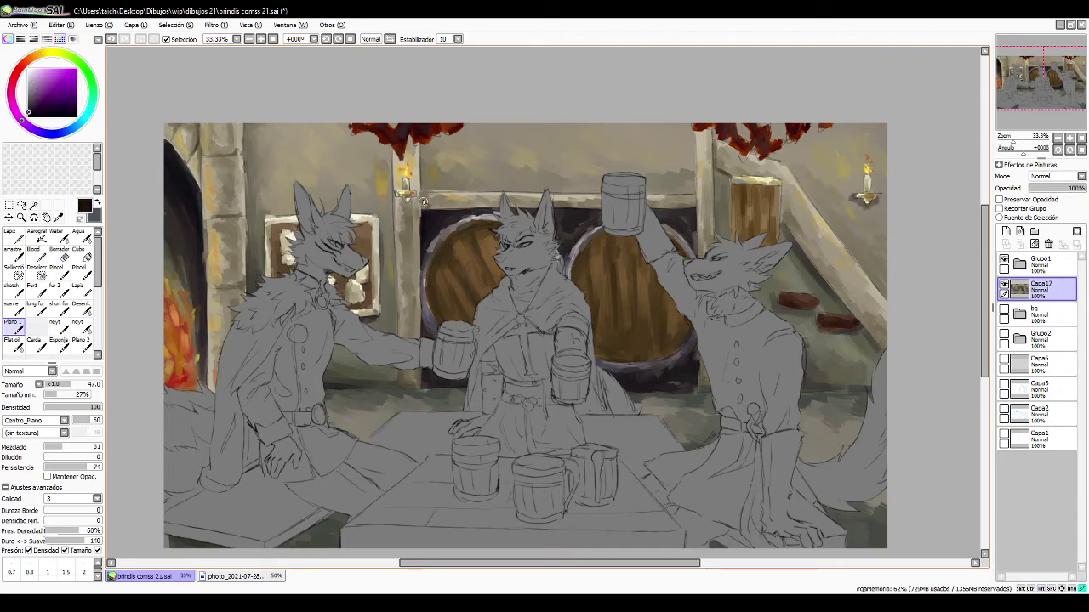
alt+click(421, 202)
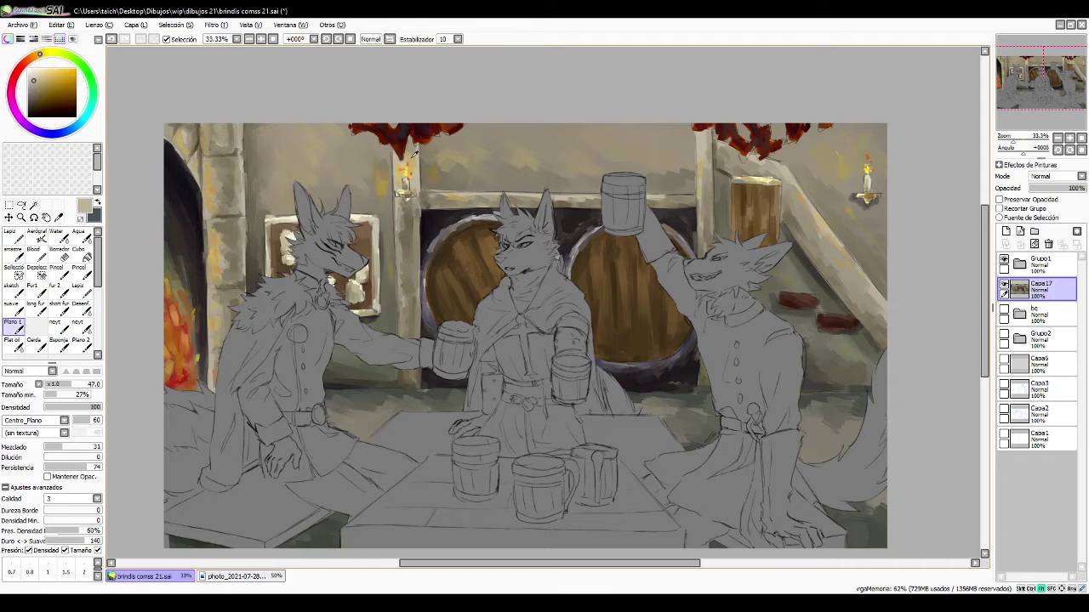
- Touch up the candle on the post and paint its glow on the surrounding wall with sampled yellow
alt+click(414, 187)
mouse_move(413, 185)
mouse_down()
mouse_move(415, 153)
mouse_move(415, 181)
mouse_up()
alt+click(409, 169)
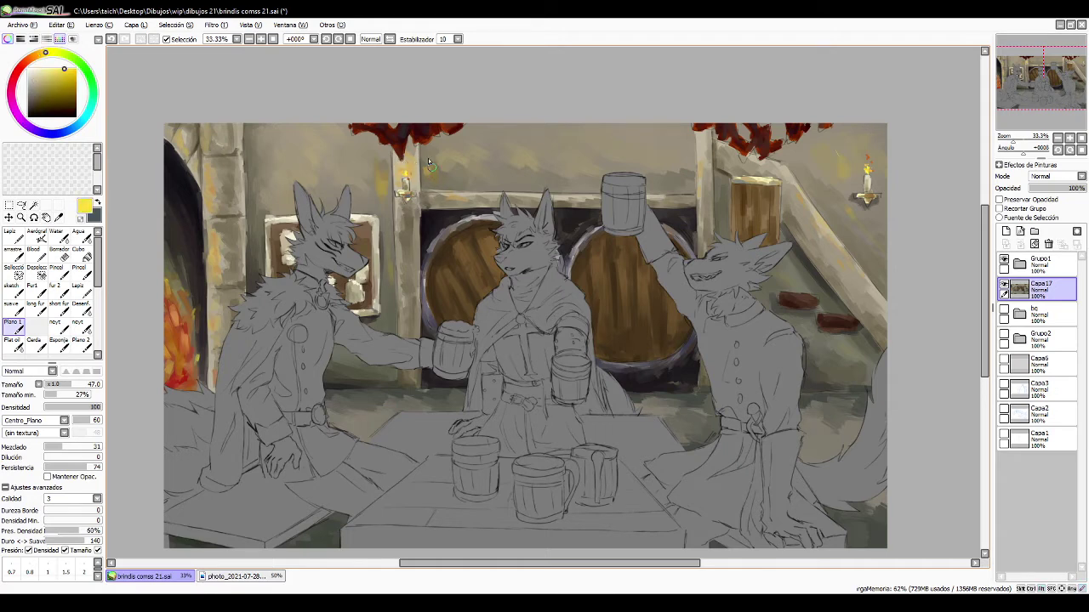
mouse_move(388, 174)
mouse_down()
mouse_move(389, 154)
mouse_move(395, 163)
mouse_up()
- Refine the red hanging leaves above the candle post with sampled dark reds at brush size 36
alt+click(416, 135)
key(bracketright)
key(bracketright)
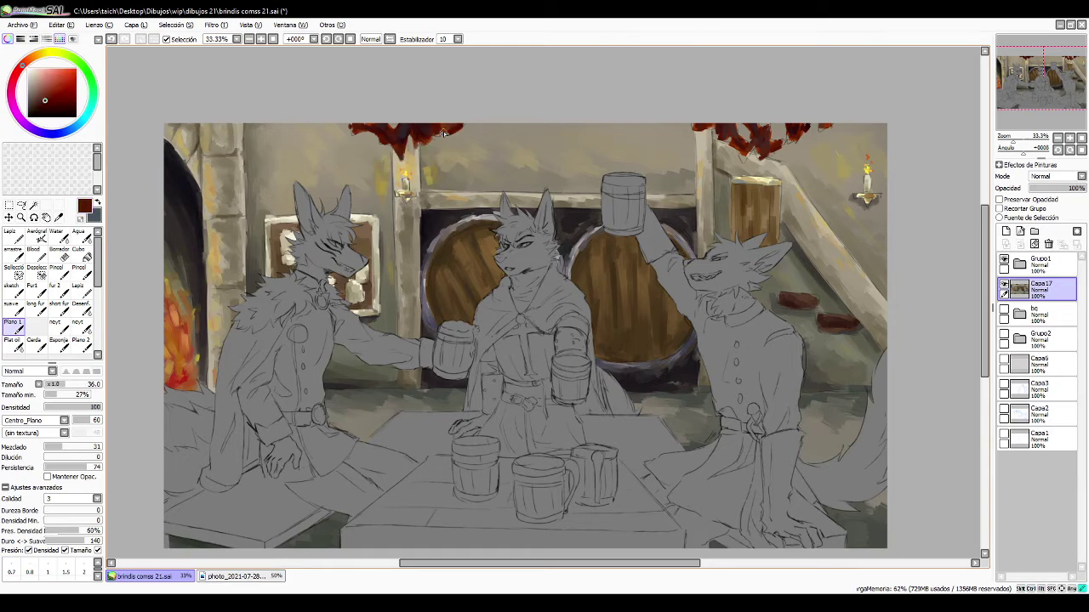
alt+click(421, 134)
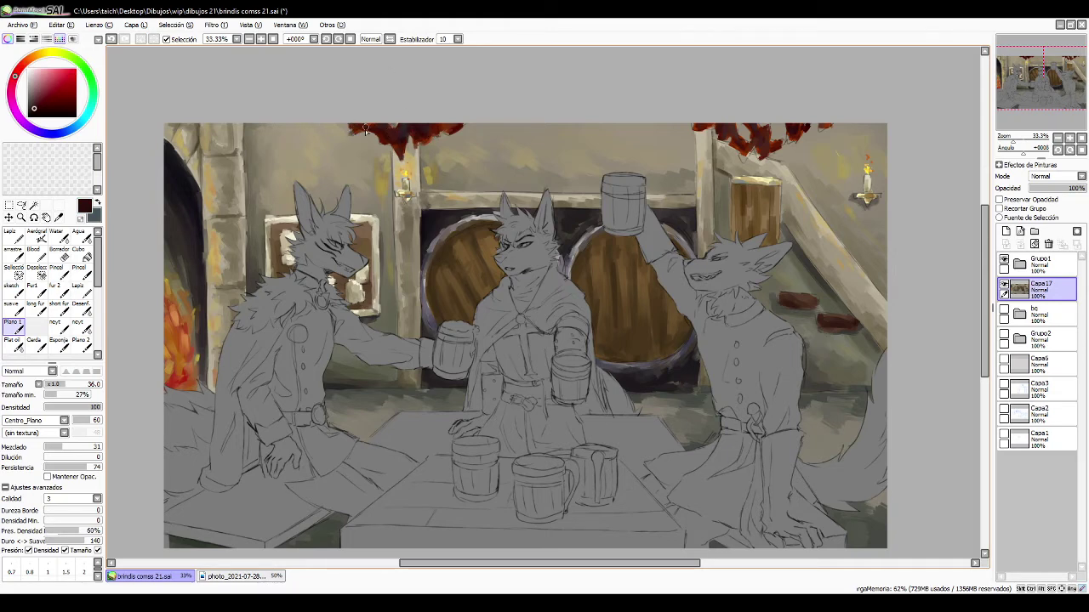
drag(430, 156, 415, 162)
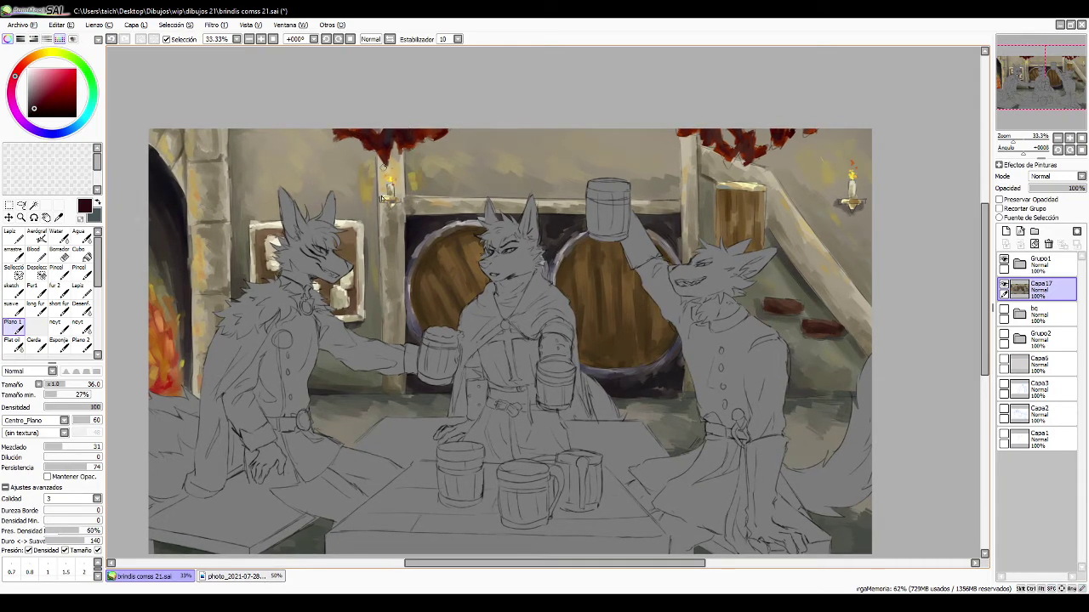
- Blend the post around and below the candle with sampled ochre and beige-brown tones
alt+click(403, 180)
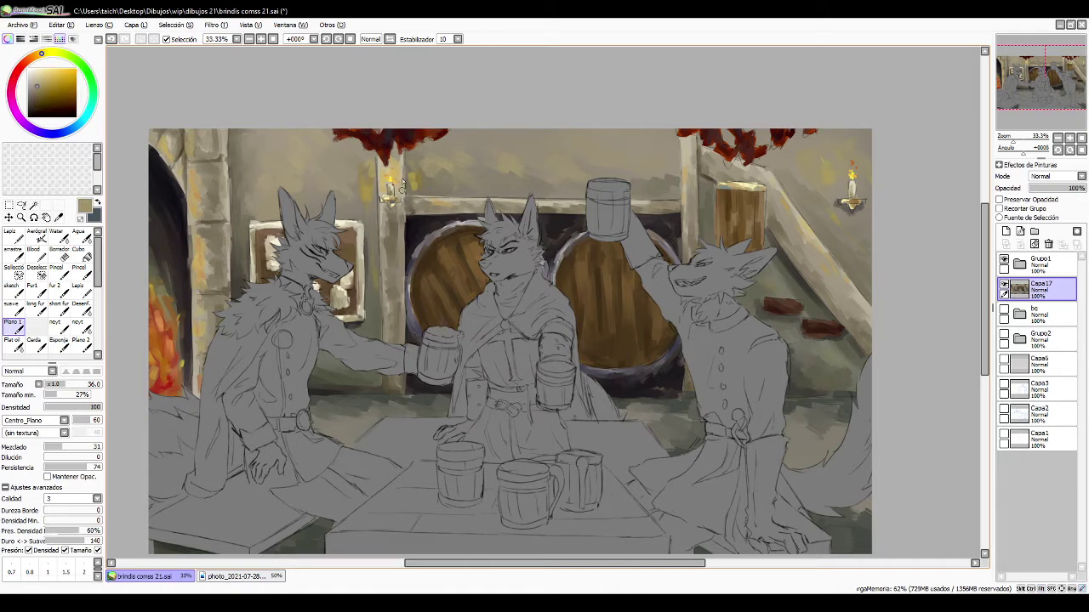
drag(401, 189, 399, 160)
alt+click(386, 219)
mouse_move(380, 230)
mouse_down()
mouse_move(379, 247)
mouse_move(399, 239)
mouse_up()
alt+click(380, 217)
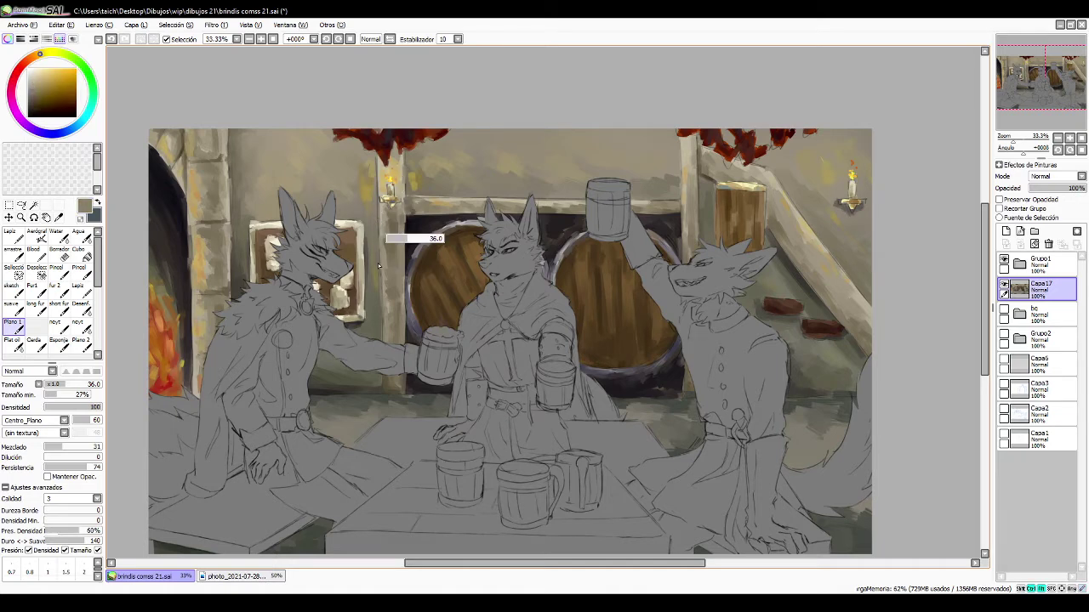
drag(378, 277, 377, 281)
- Undo the stroke along the candle post's fireplace-side edge and shade that edge down to the floor with sampled dark and mid browns
alt+click(235, 232)
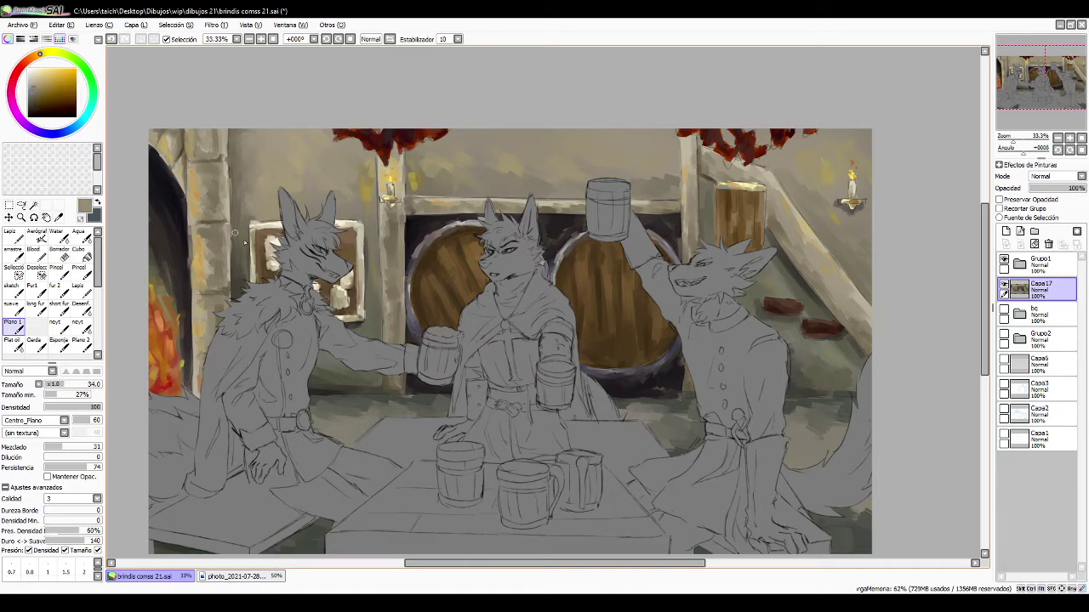
drag(384, 319, 377, 240)
key(ctrl+z)
alt+click(213, 154)
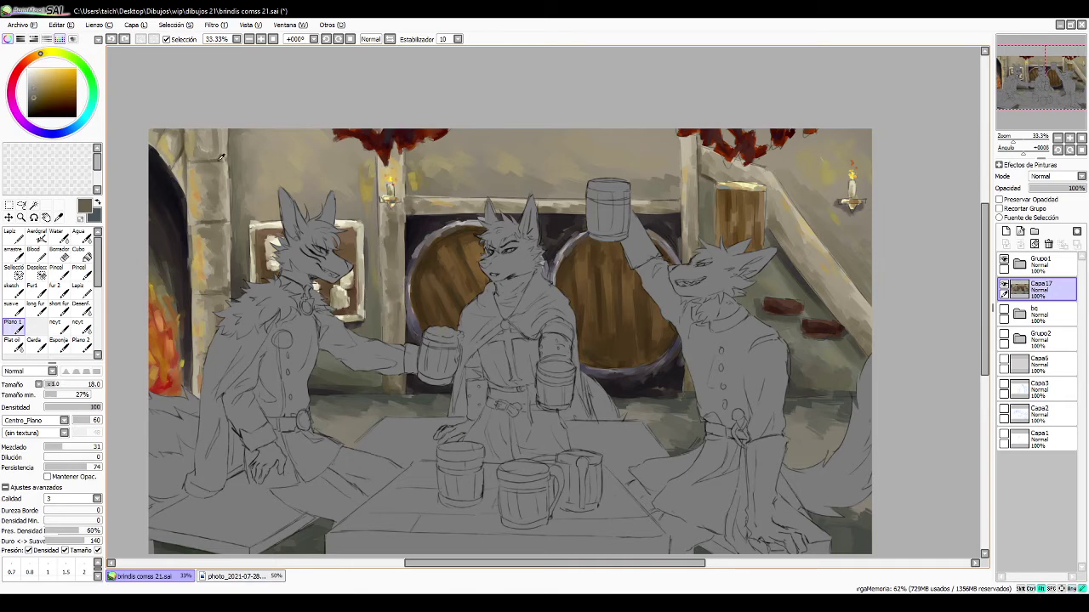
alt+click(187, 152)
drag(380, 259, 381, 275)
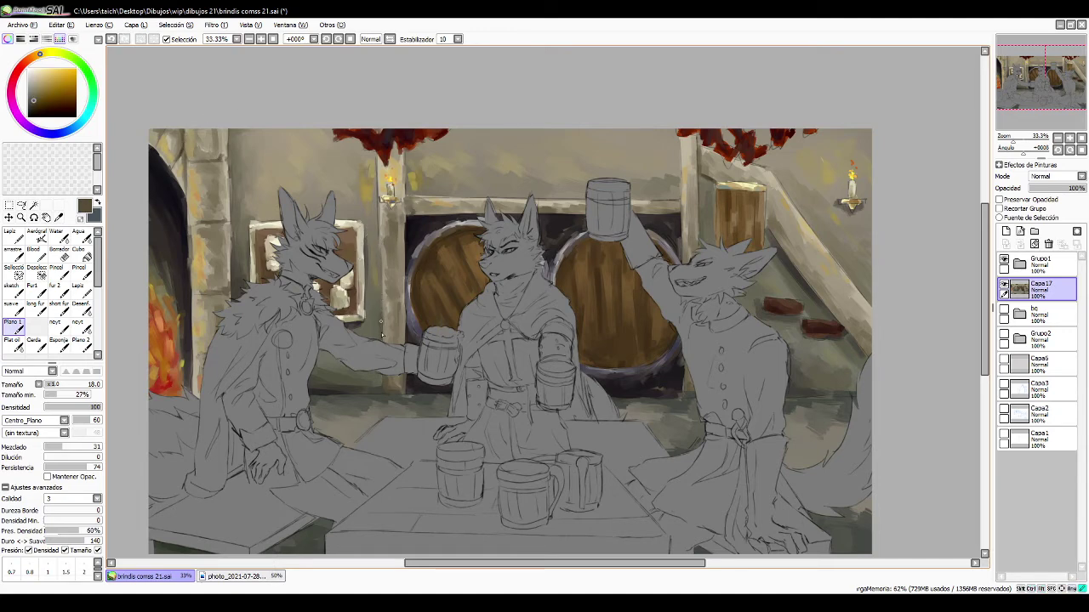
alt+click(391, 327)
drag(382, 368, 382, 387)
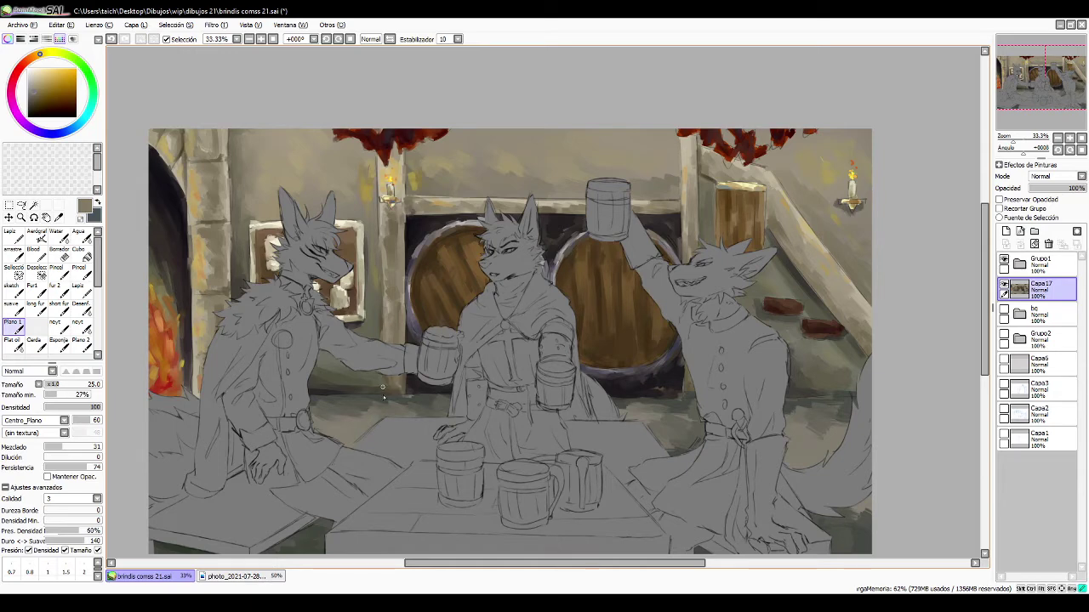
- Touch up the post beside the raised mug and its adjoining dark recess with sampled beige and near-black tones
alt+click(686, 165)
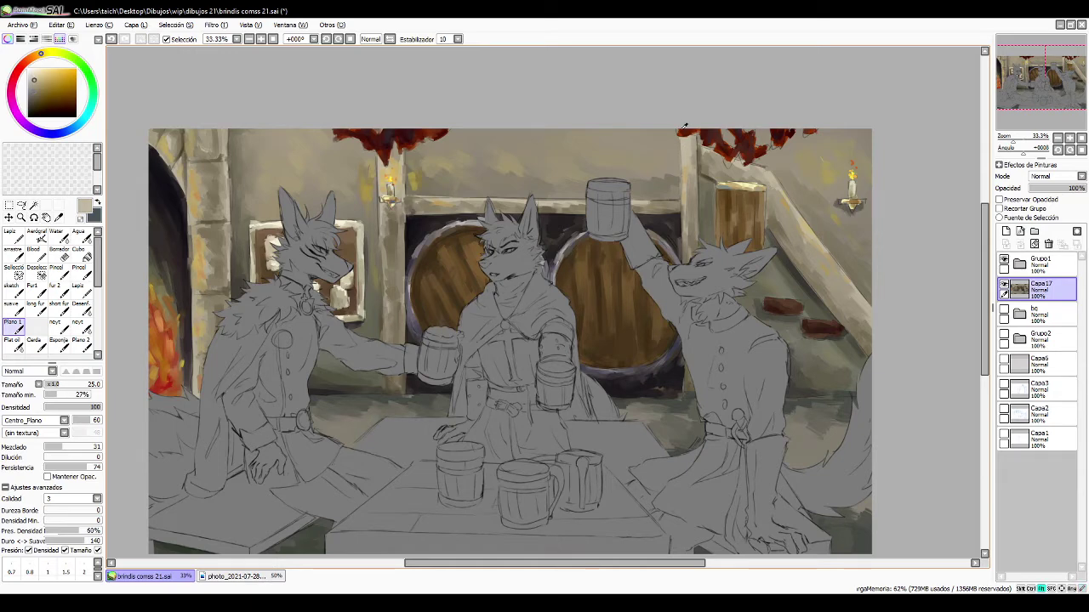
alt+click(677, 203)
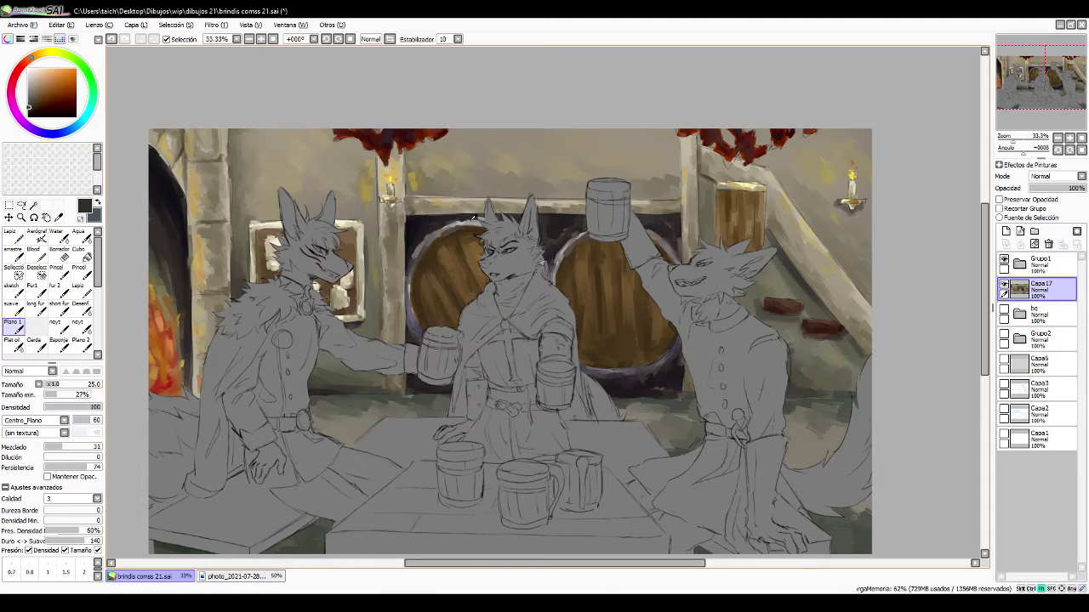
alt+click(469, 221)
alt+click(456, 216)
drag(456, 227, 575, 250)
key(ctrl+z)
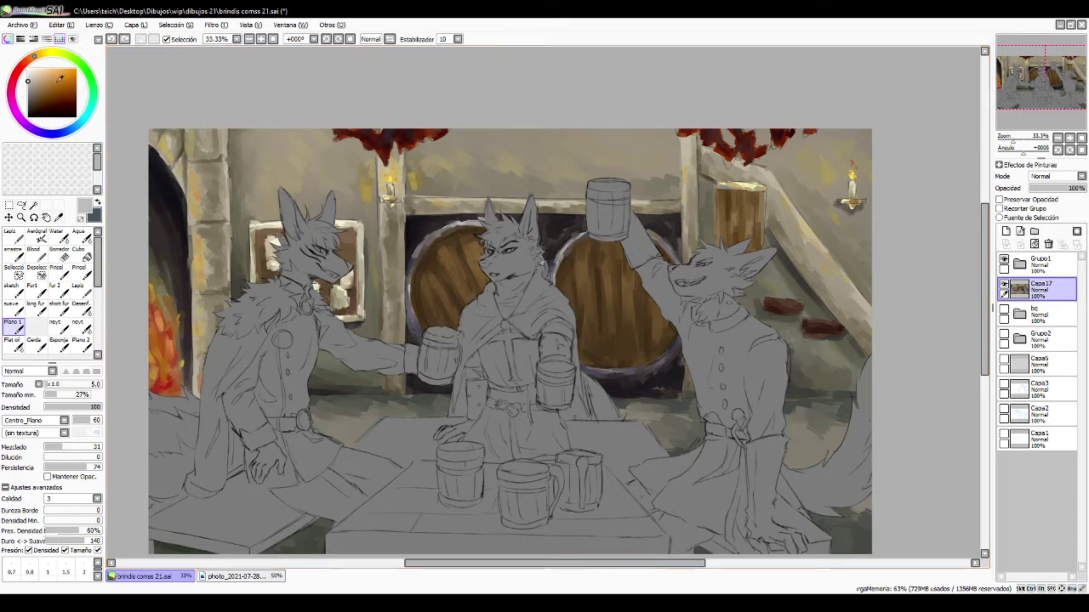
drag(31, 84, 28, 68)
drag(574, 239, 564, 258)
key(ctrl+z)
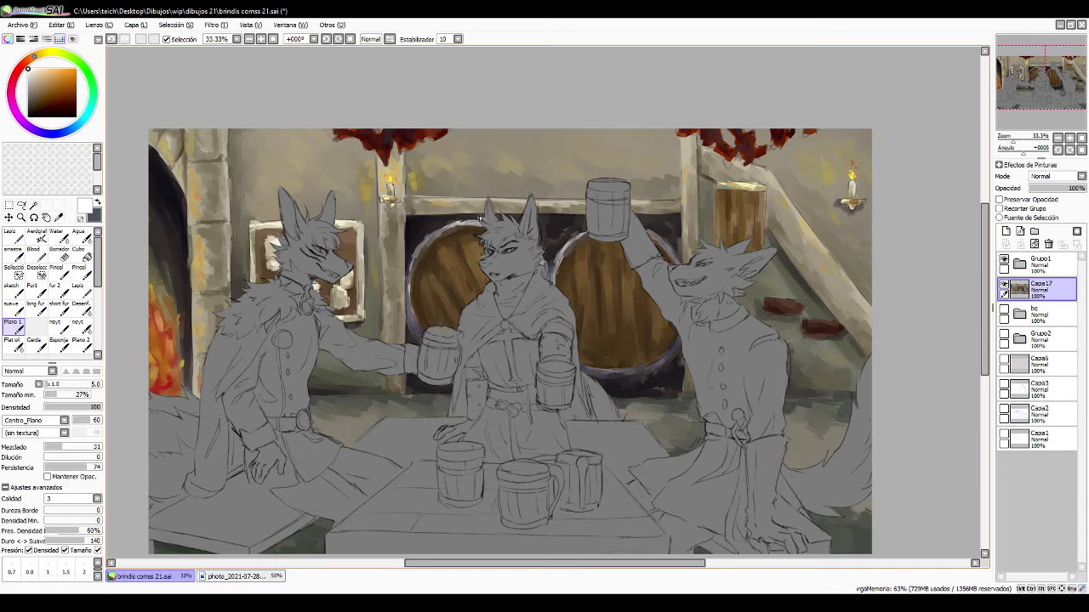
key(ctrl+z)
- With a size 28 brush, touch up the post and diagonal beam beneath the red foliage near the small barrel in sampled beige tones
ctrl+alt+drag(552, 207, 562, 206)
alt+click(563, 205)
drag(705, 234, 694, 239)
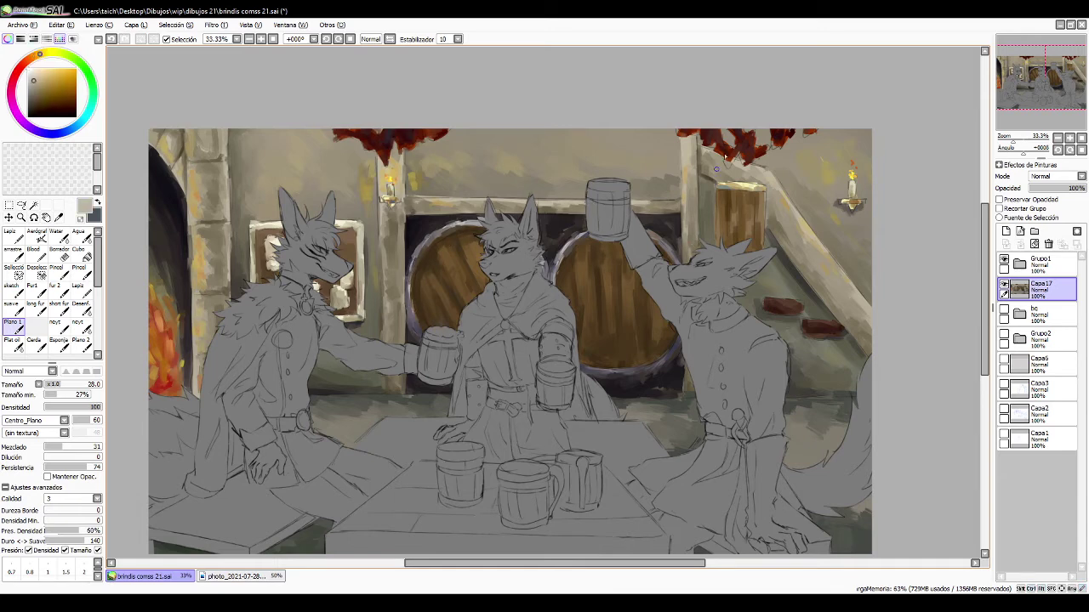
alt+click(712, 157)
alt+click(729, 159)
alt+click(727, 168)
alt+click(728, 163)
drag(736, 157, 743, 164)
- Refine the red foliage hanging over both posts using dark red, brown and beige tones sampled from the painting
alt+click(726, 147)
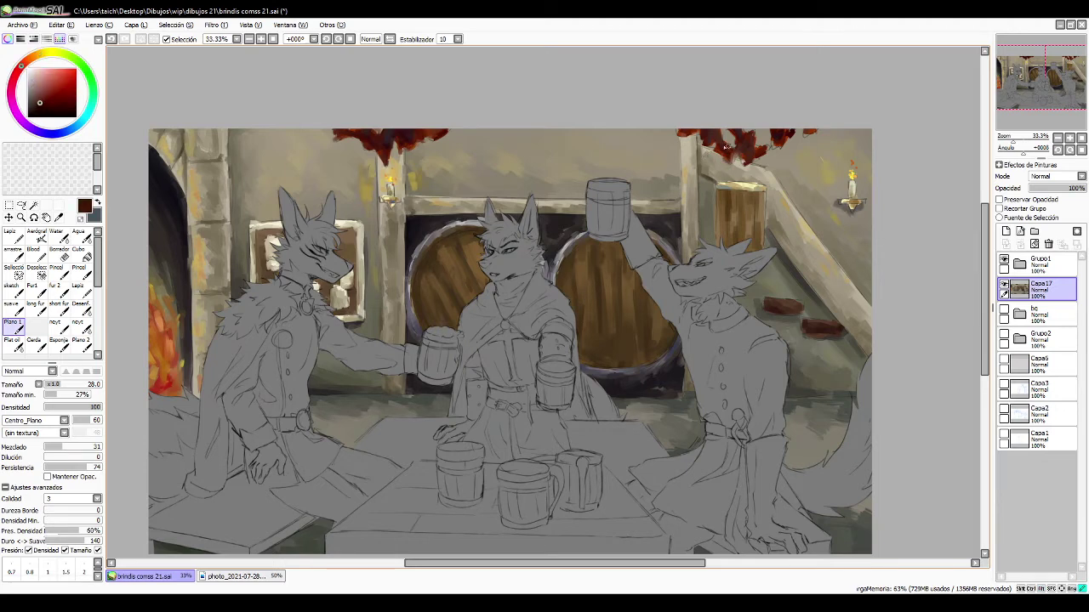
alt+click(699, 137)
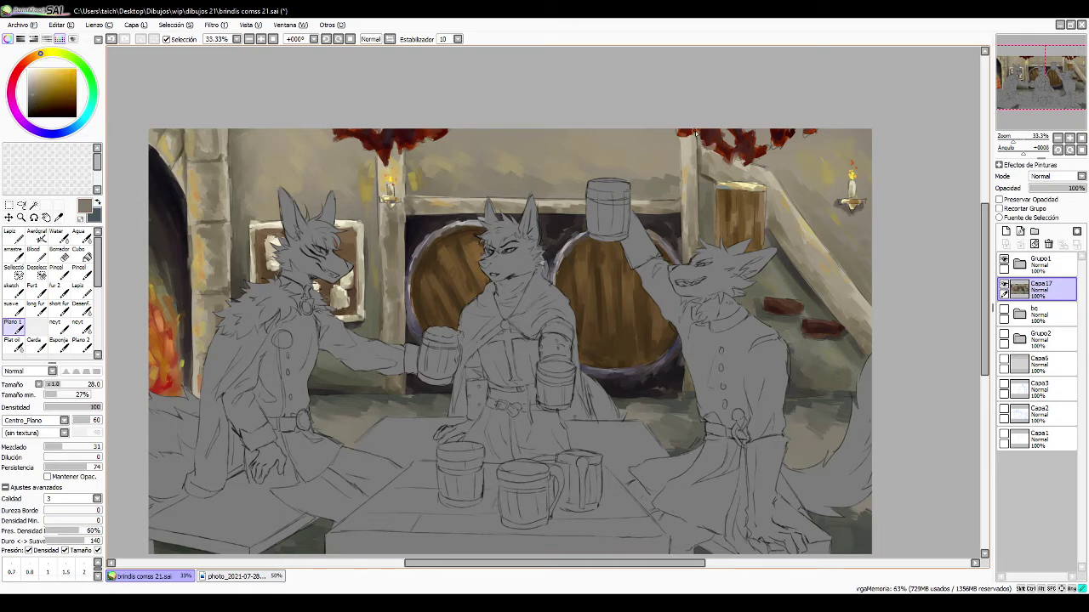
alt+click(431, 137)
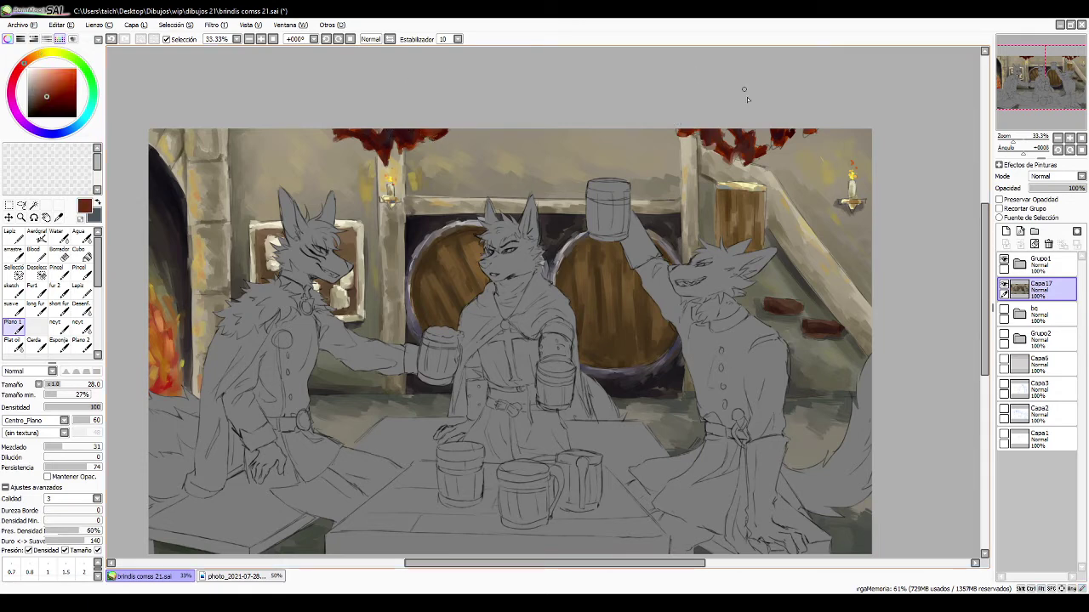
alt+click(776, 146)
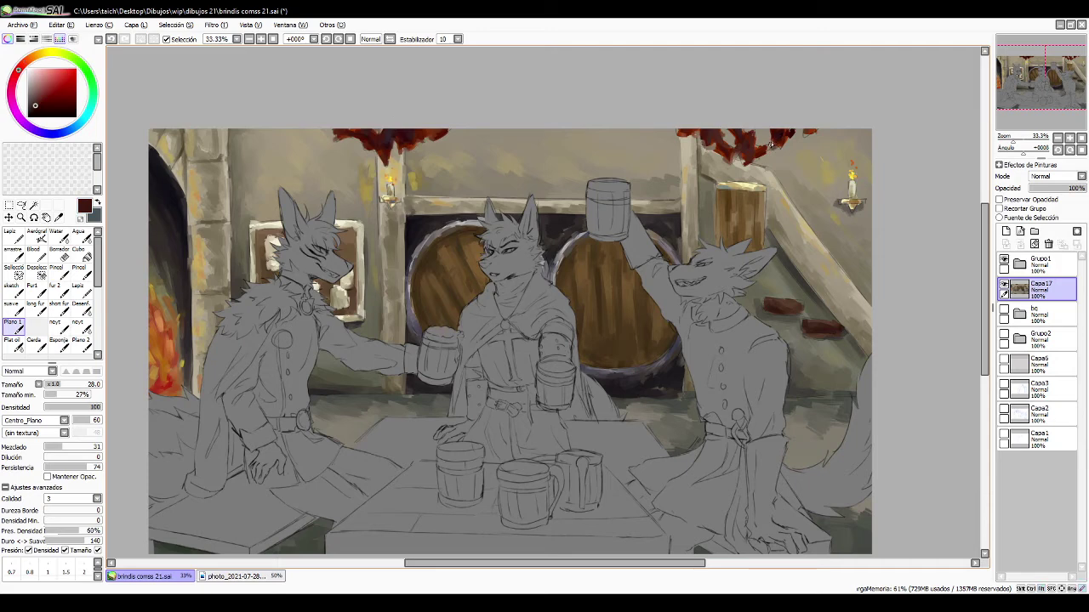
alt+click(770, 148)
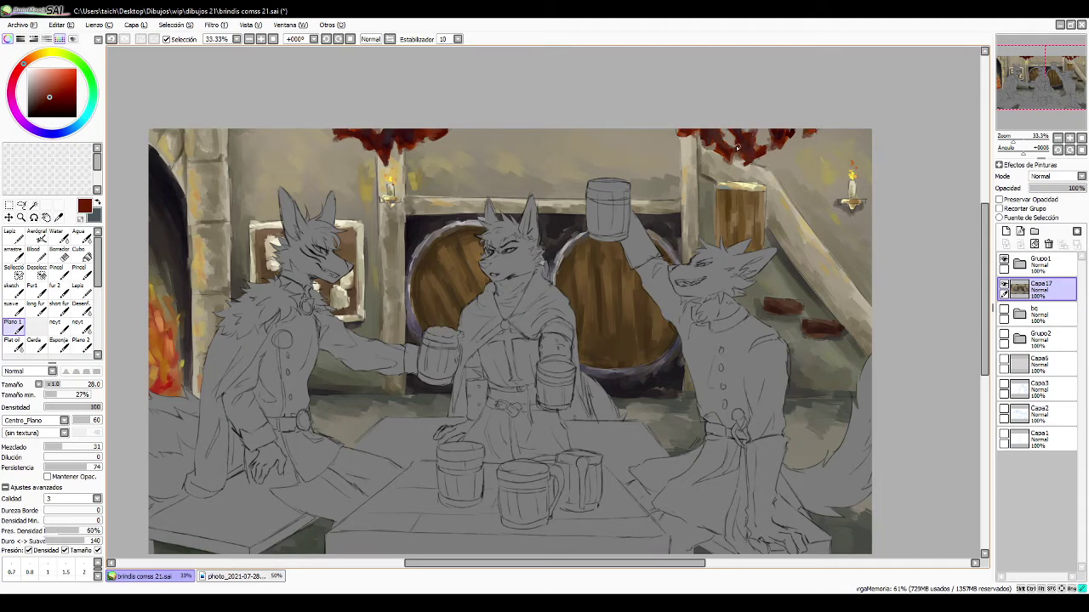
- Paint a pale yellow highlight on the small barrel's rim and rework its staves and adjacent beam with sampled tones
alt+click(761, 167)
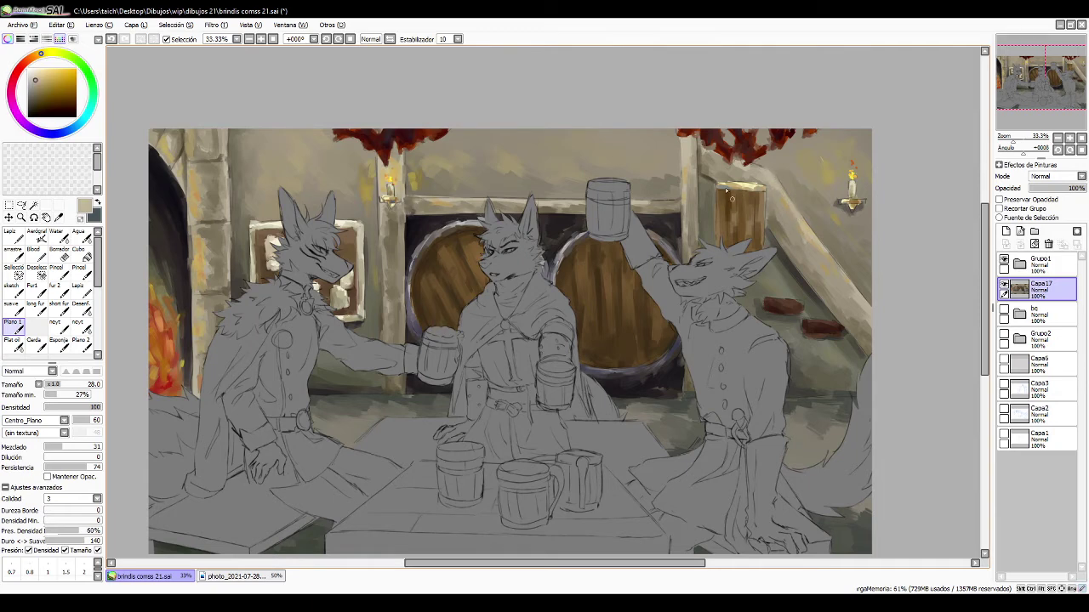
alt+click(706, 175)
alt+click(789, 262)
alt+click(715, 191)
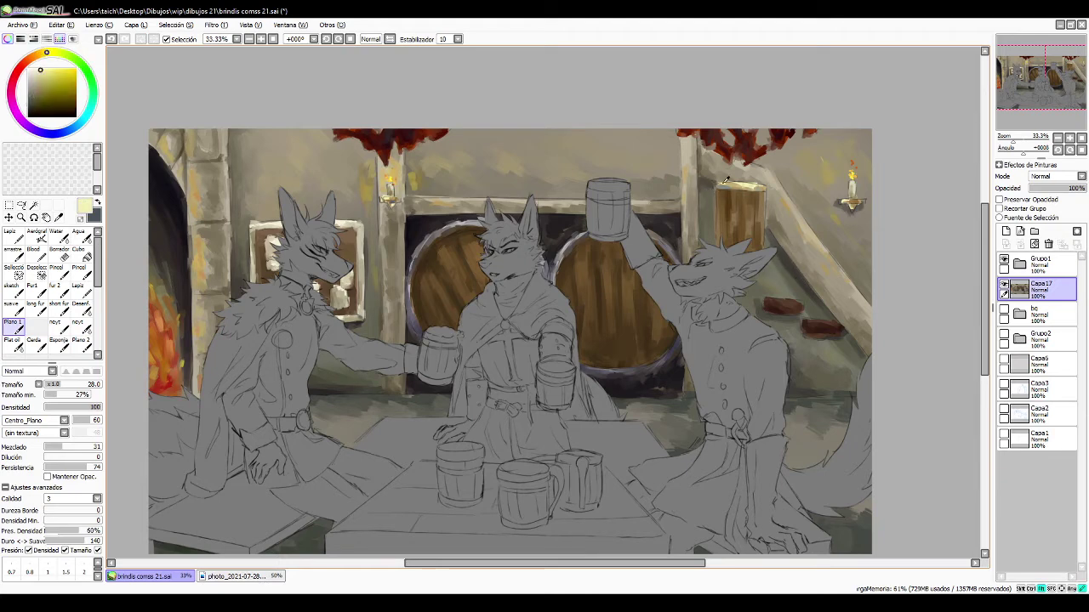
mouse_move(744, 185)
mouse_down()
mouse_move(730, 185)
mouse_move(758, 184)
mouse_up()
alt+click(784, 202)
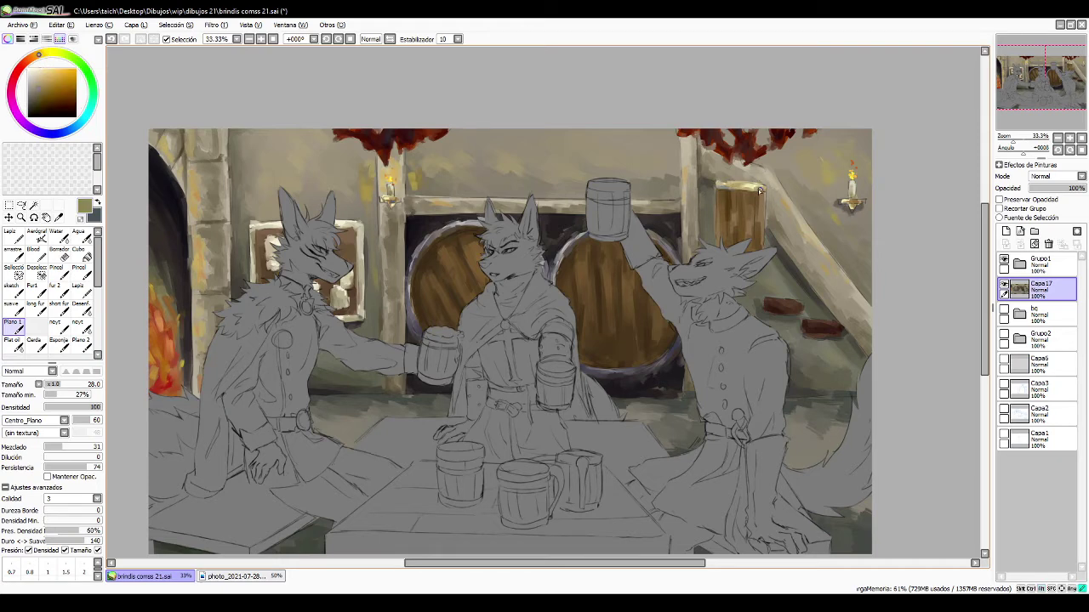
alt+click(729, 204)
alt+click(732, 224)
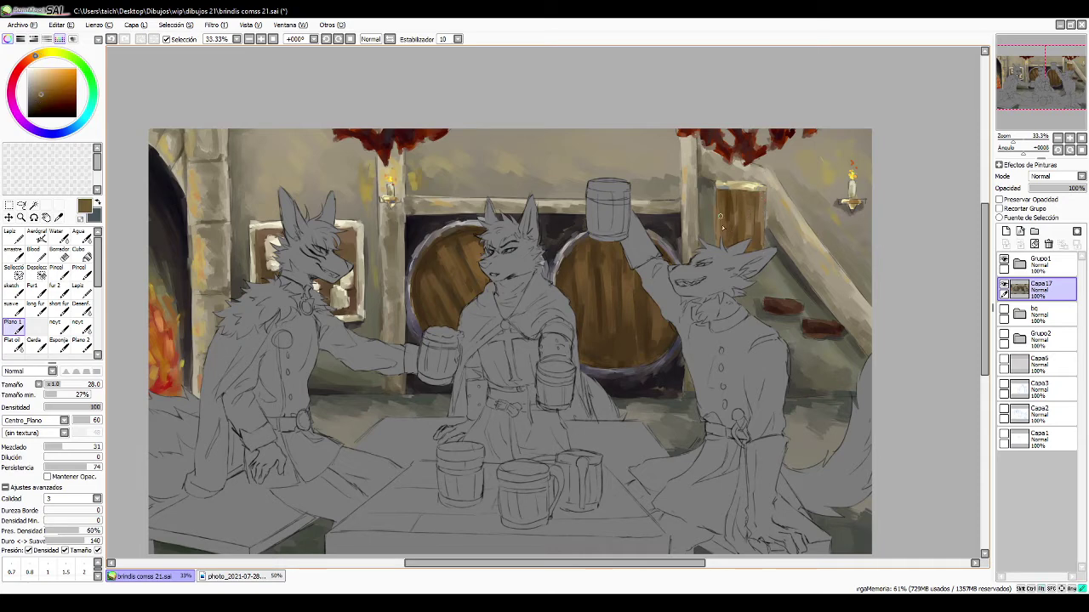
- Refine the edges of the two dark red bricks under the diagonal beam with sampled browns and surrounding wall tones
alt+click(766, 306)
alt+click(802, 312)
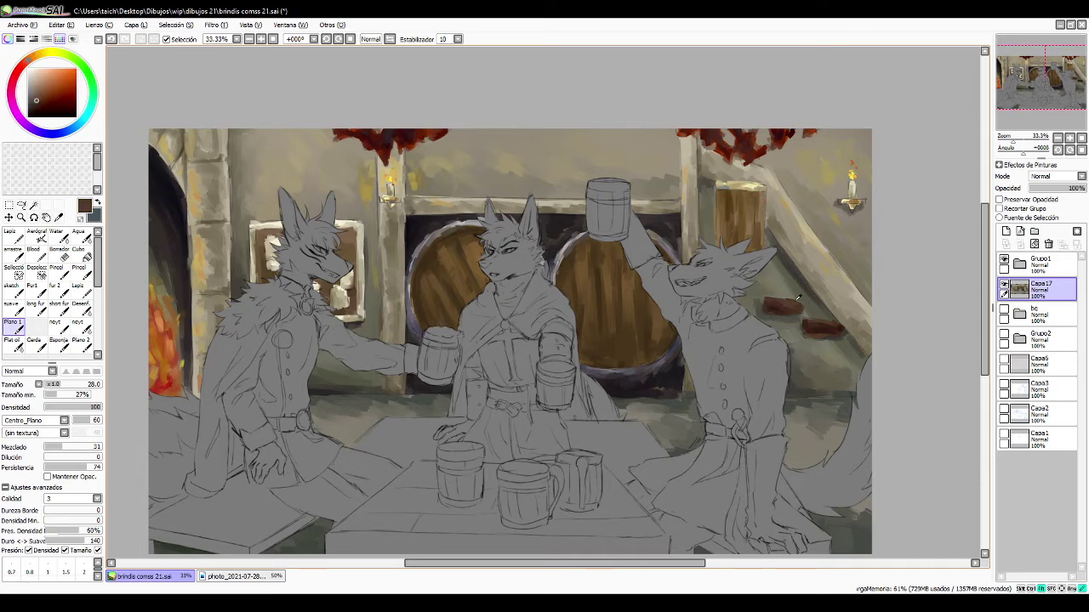
alt+click(787, 315)
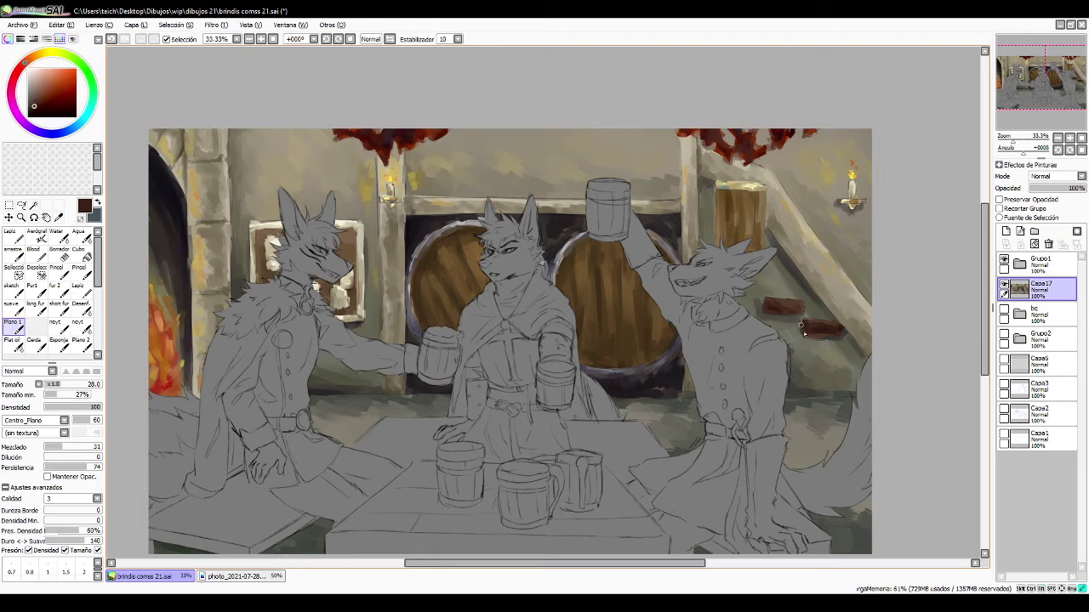
alt+click(811, 333)
alt+click(824, 345)
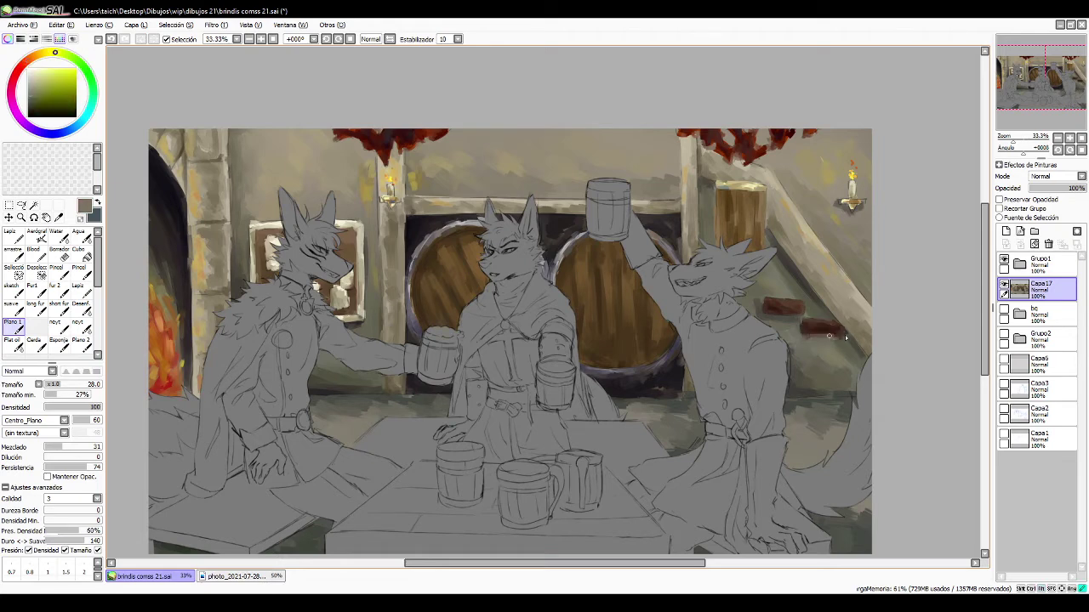
alt+click(821, 338)
alt+click(840, 324)
- Blend the wall base and floor around the arm-raising wolf with sampled dark and grey-green tones
alt+click(798, 384)
alt+click(795, 400)
drag(794, 391, 786, 398)
alt+click(690, 376)
alt+click(687, 372)
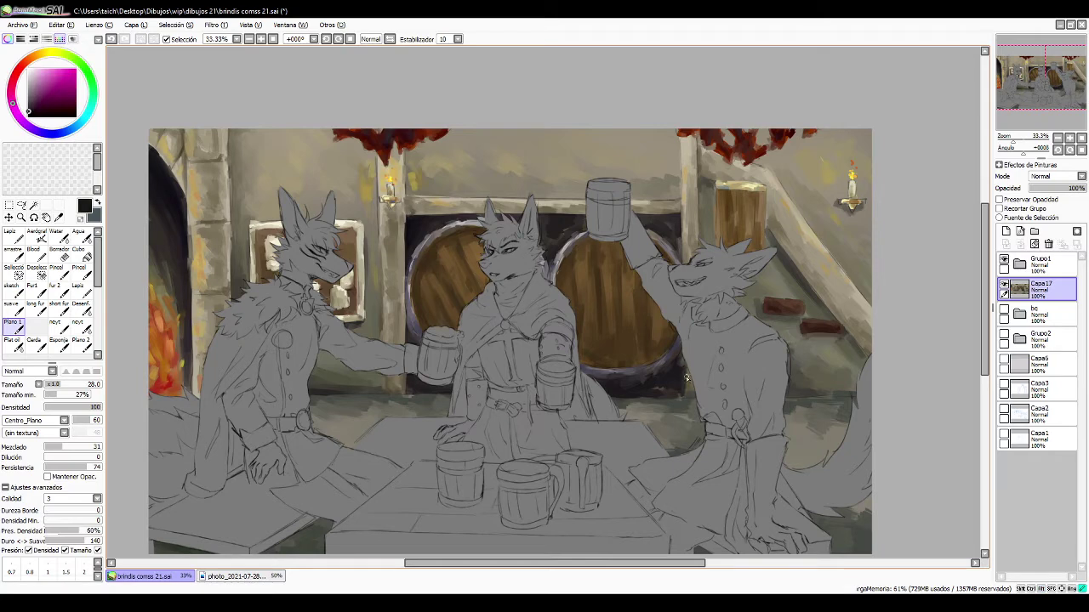
alt+click(672, 388)
alt+click(678, 394)
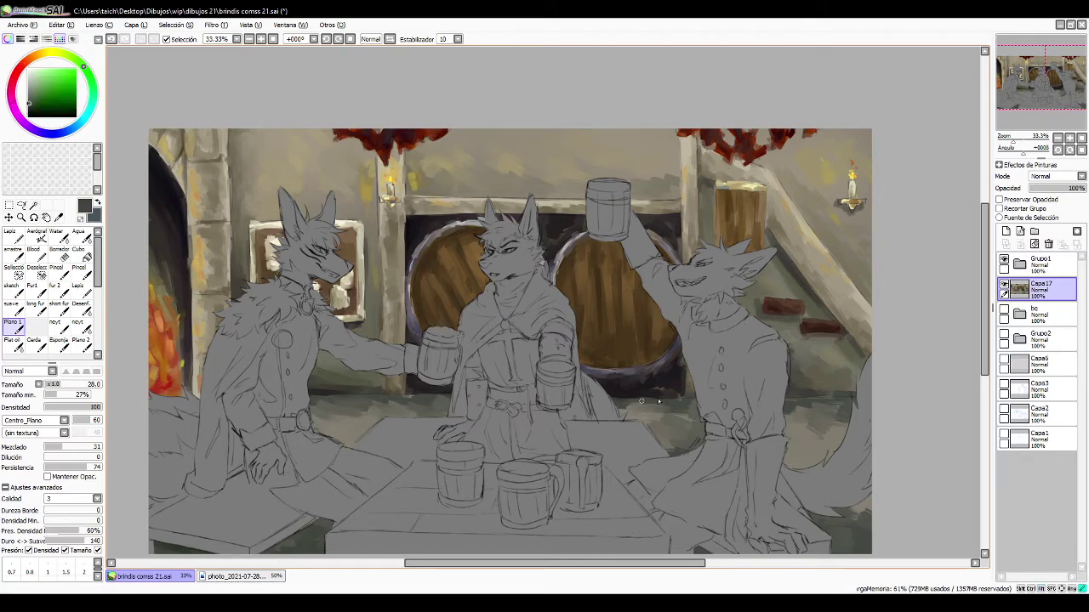
- Paint pale yellow highlights on the holder of the candle mounted on the wall beyond the diagonal beam
alt+click(861, 201)
alt+click(849, 200)
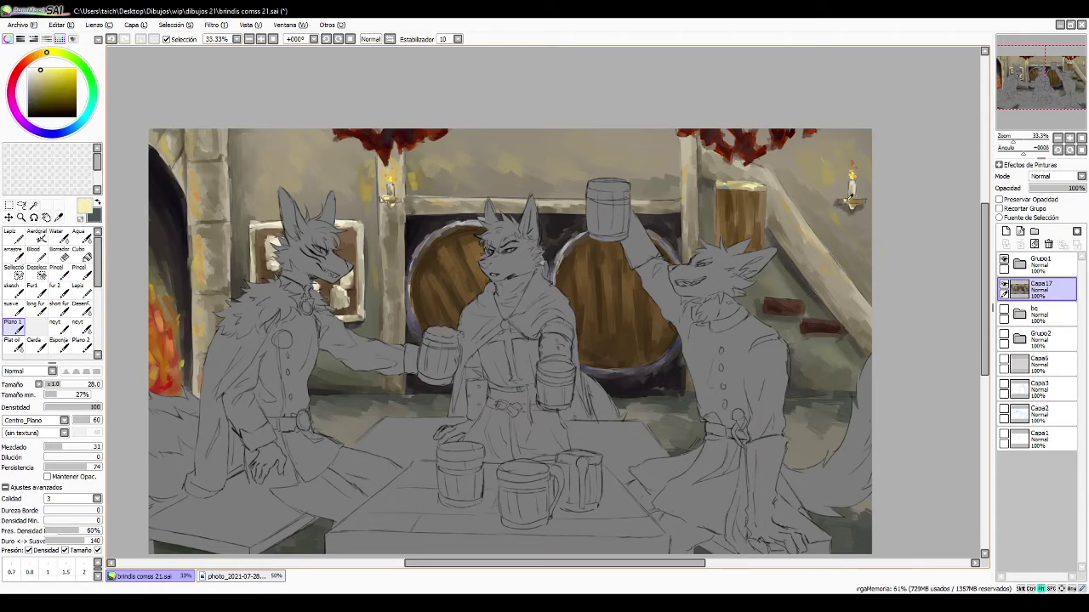
drag(853, 200, 845, 202)
- Adjust the brush size and touch up the candle holder on the wooden post with sampled brown and pale yellow
alt+click(389, 199)
key(bracketleft)
key(bracketleft)
key(bracketleft)
key(bracketleft)
key(bracketleft)
key(bracketleft)
key(bracketleft)
key(bracketleft)
key(bracketleft)
key(bracketleft)
key(bracketleft)
key(bracketleft)
key(bracketleft)
key(bracketleft)
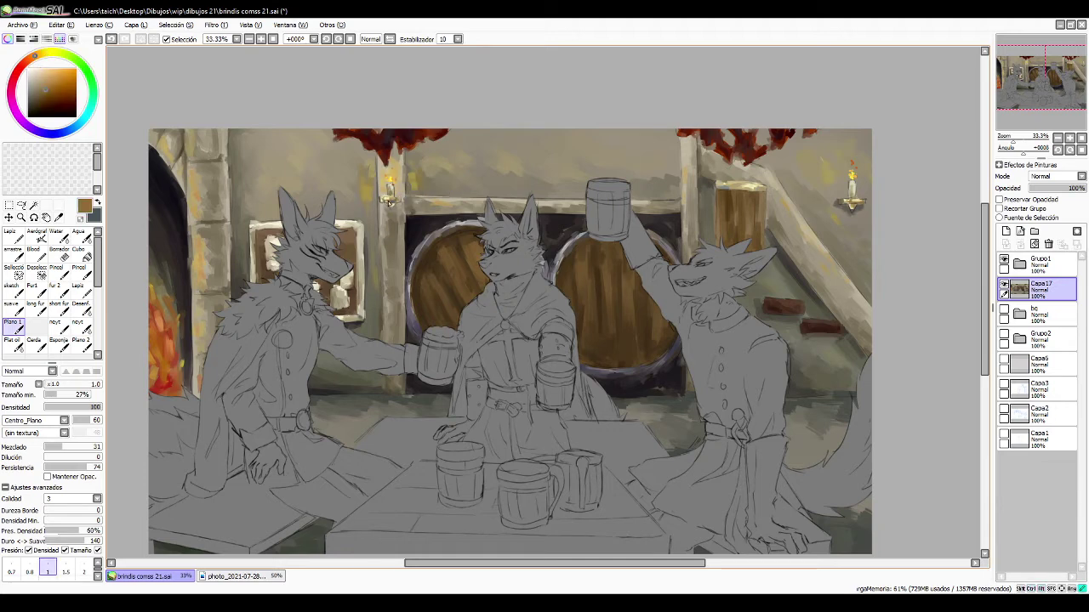
key(bracketright)
key(bracketright)
key(bracketright)
key(bracketright)
key(bracketright)
key(bracketright)
key(bracketright)
key(bracketright)
key(bracketright)
key(bracketright)
key(bracketright)
key(bracketright)
key(bracketright)
key(bracketright)
key(bracketright)
key(bracketright)
key(bracketright)
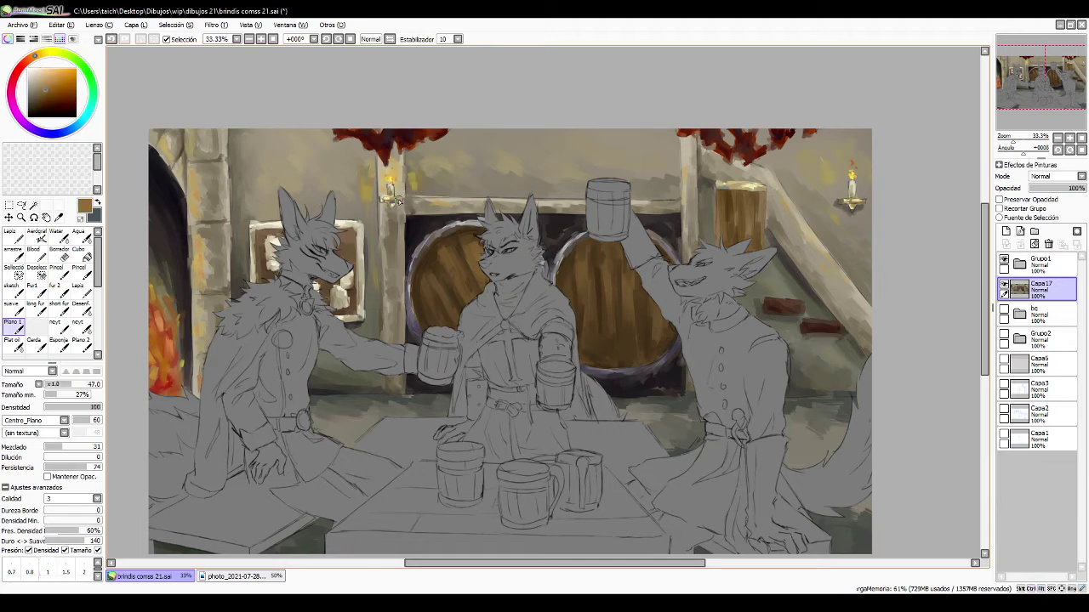
alt+click(392, 197)
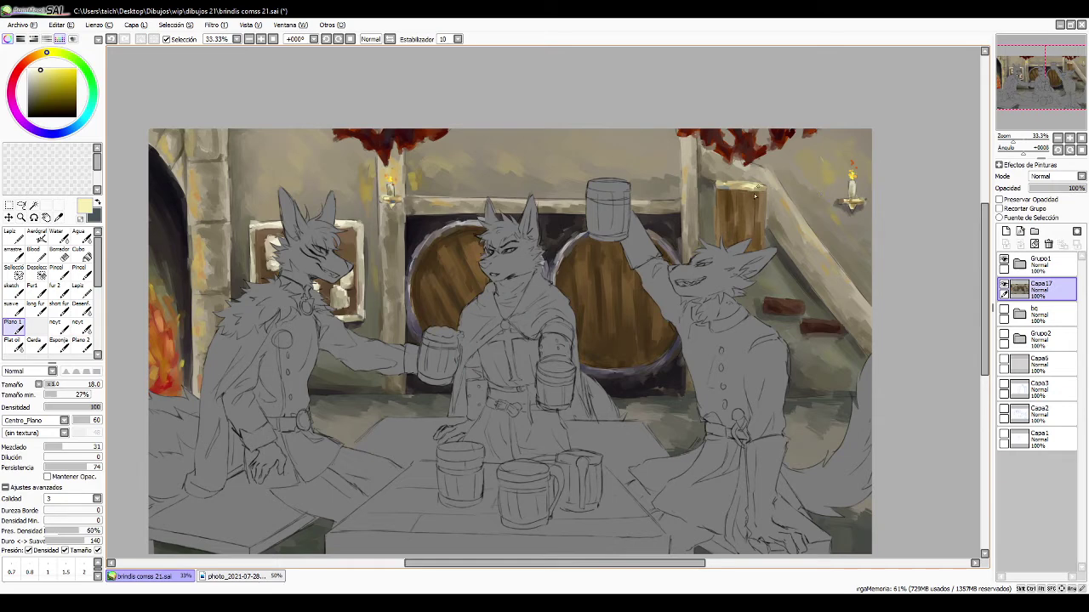
- Deepen the shading around the small barrel and the base of the candle post with sampled dark browns
alt+click(704, 197)
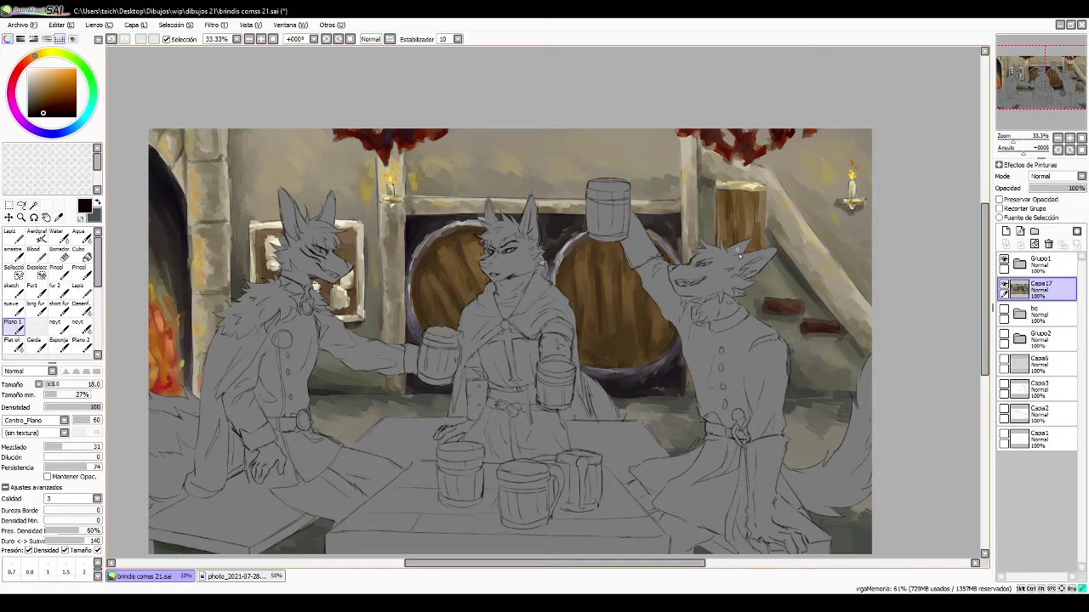
drag(750, 219, 755, 268)
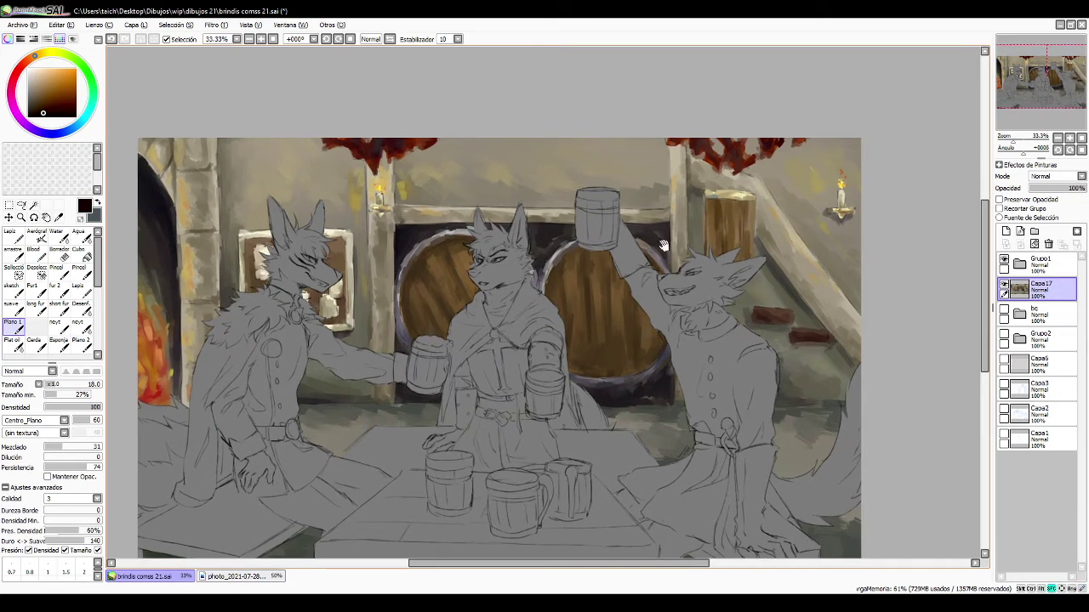
alt+click(390, 397)
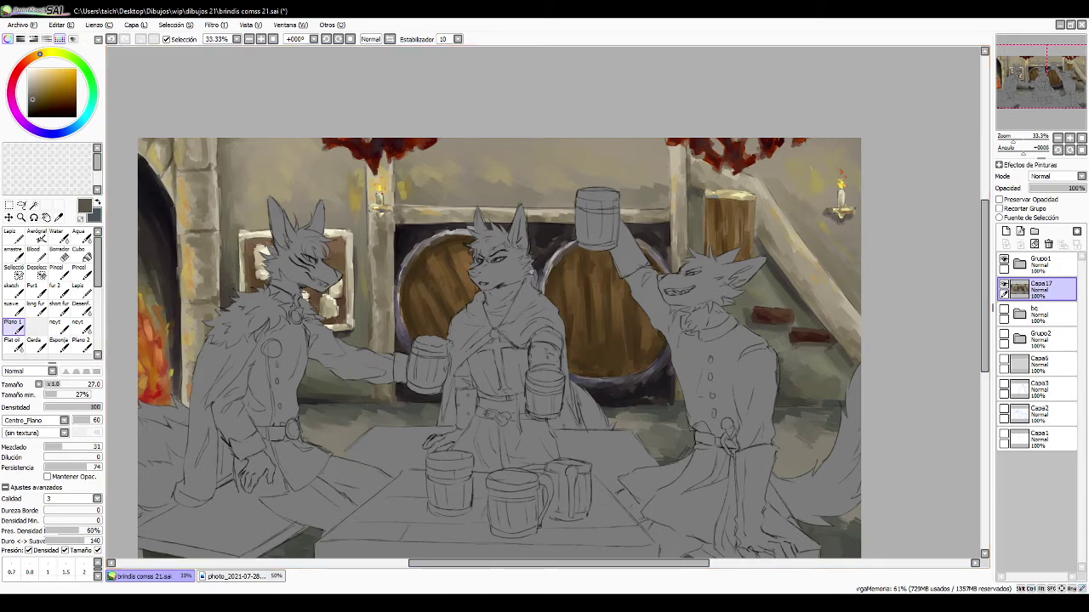
key(alt+Tab)
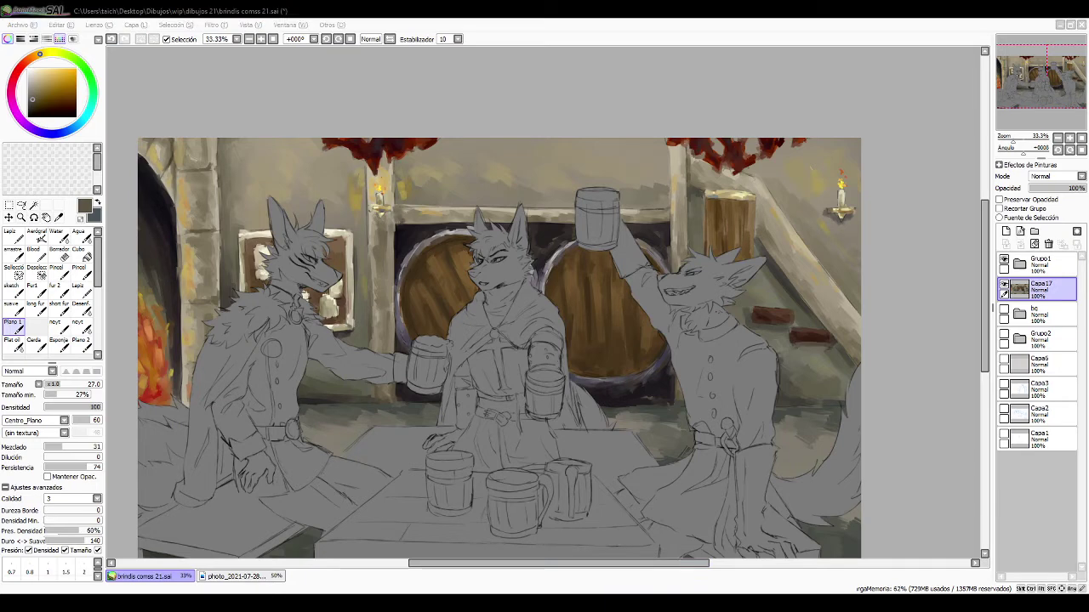
click(1004, 286)
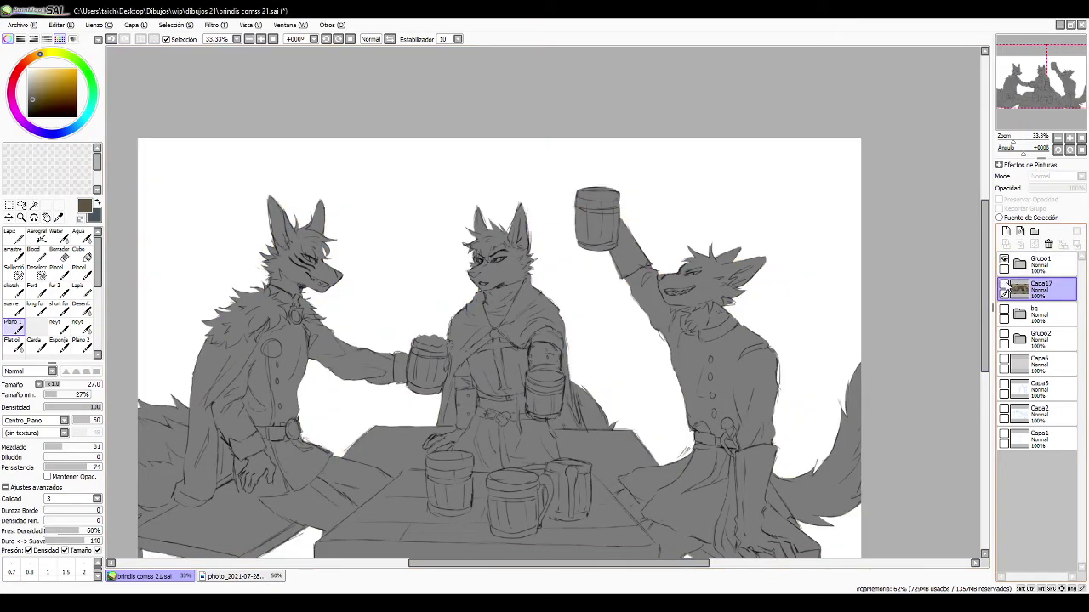
click(1004, 287)
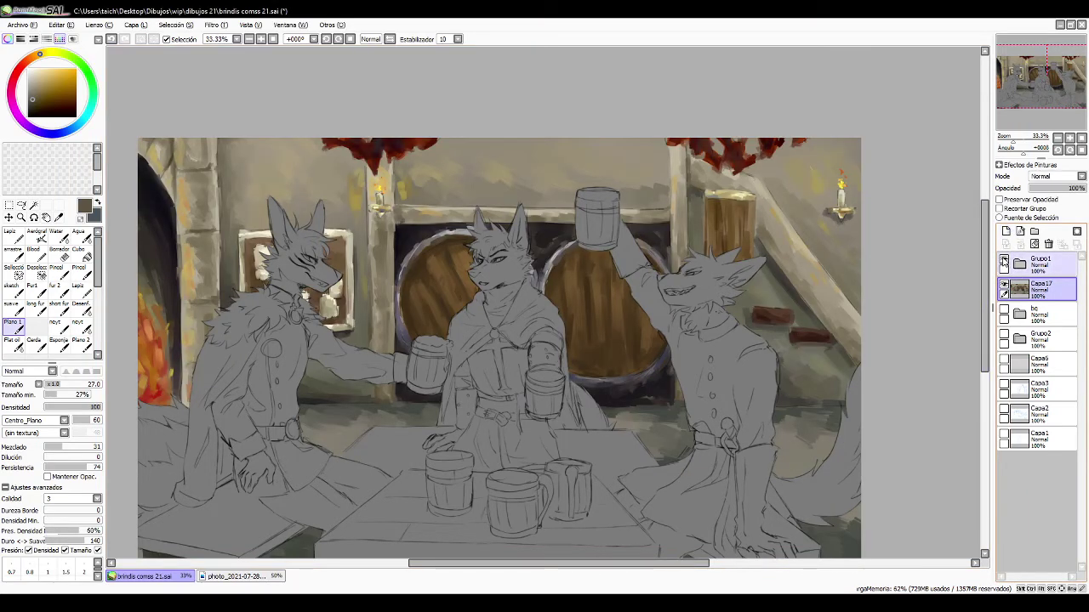
- Arrange the reference photo and the brindis comss 21 drawing in side-by-side windows and make the drawing active
click(242, 576)
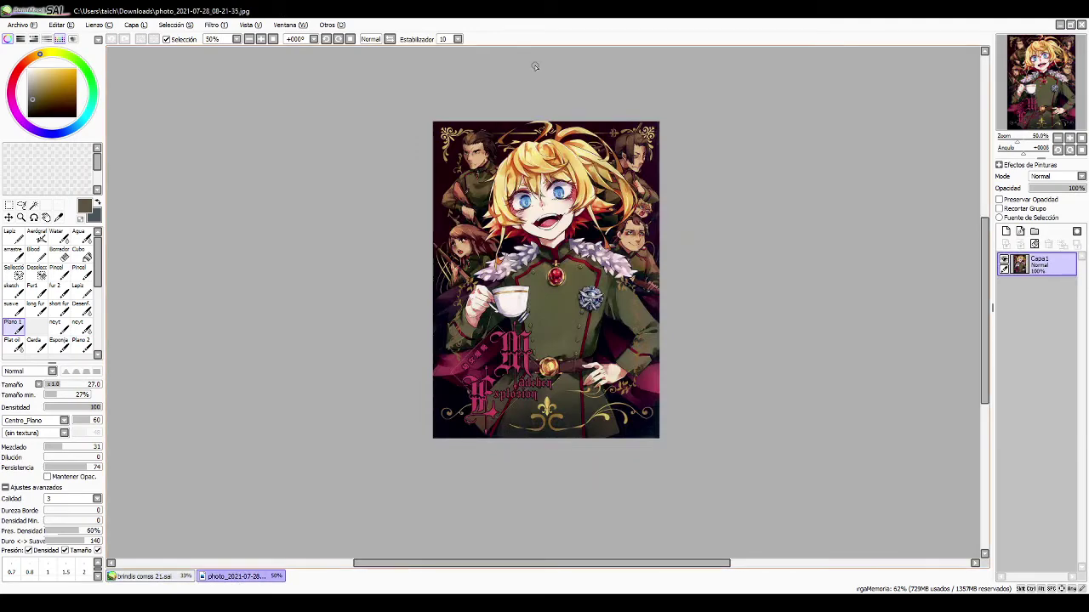
click(1070, 25)
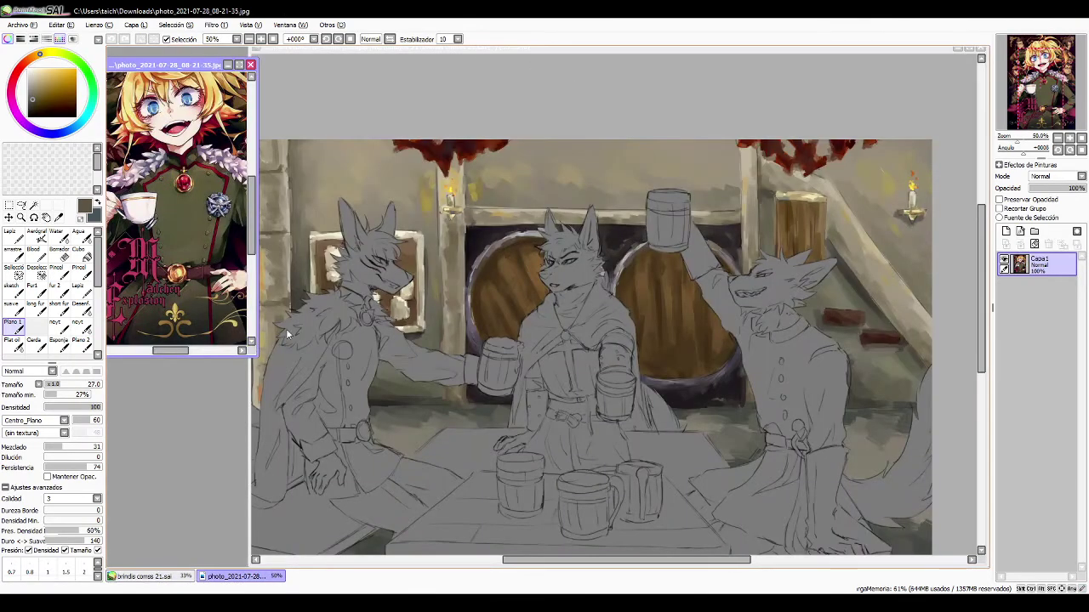
click(967, 299)
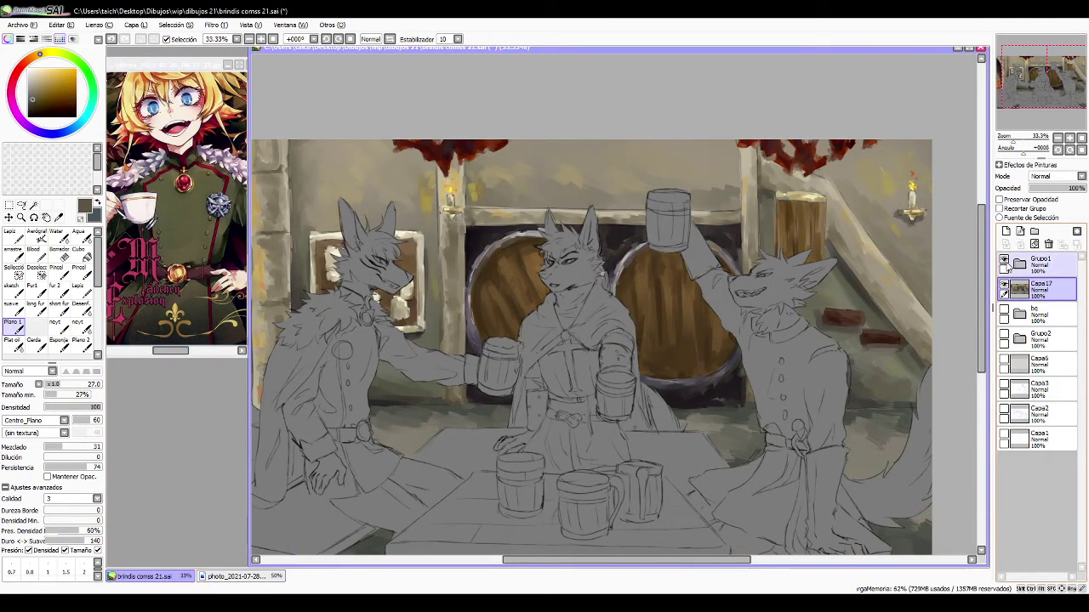
- Expand the Grupo1 layer group and make its clipped layer Capa12 visible and active
click(1004, 260)
click(1004, 259)
click(1019, 264)
click(1012, 309)
click(1053, 320)
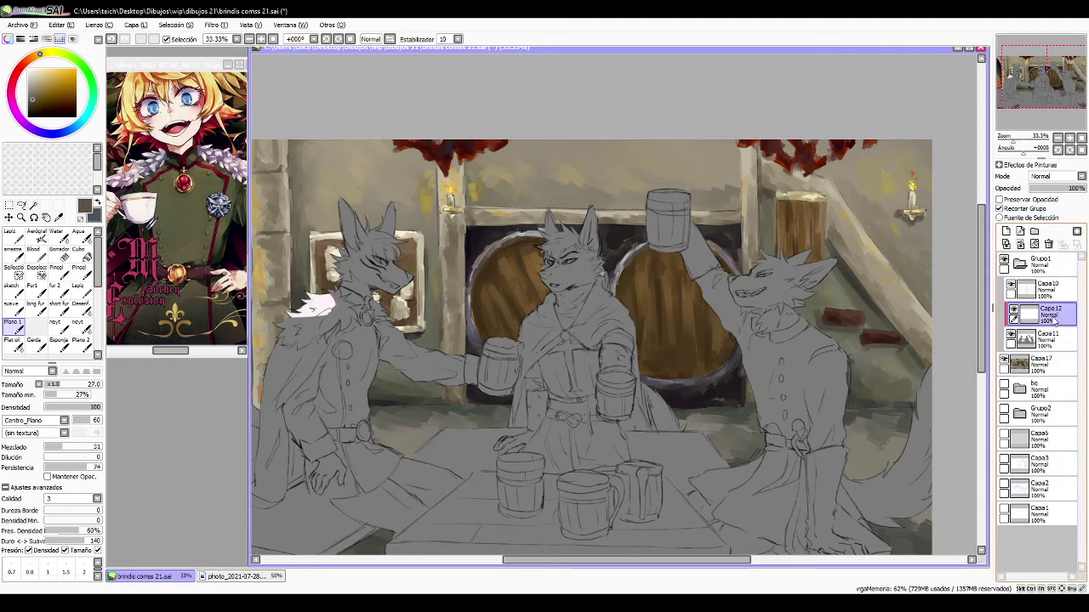
- Fill the upper edge of the cloaked wolf's fur collar near the neck with its sampled pale pink on Capa12
alt+click(320, 297)
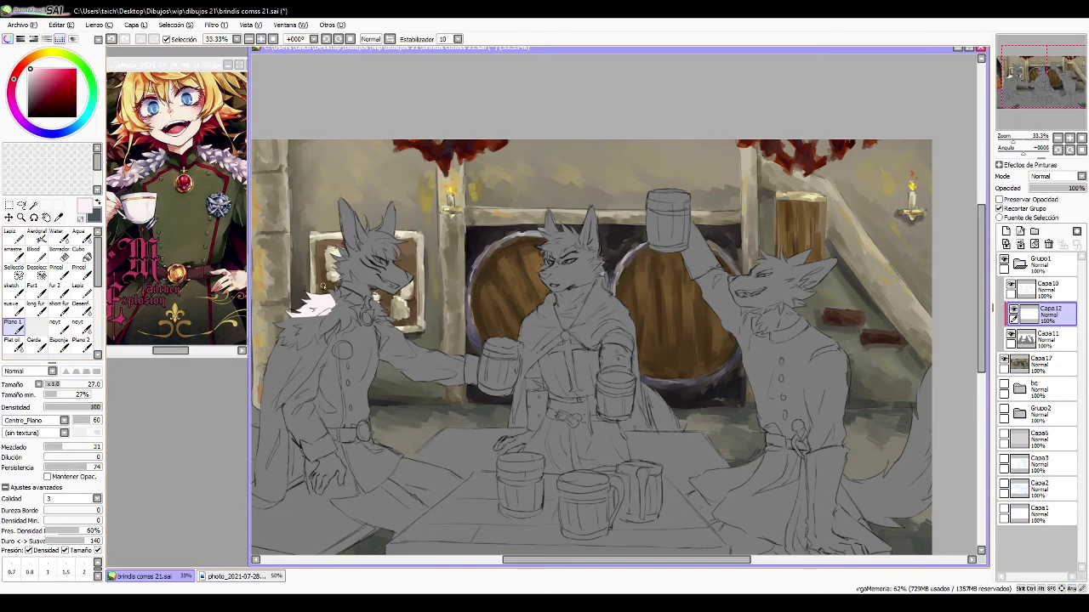
scroll(324, 283, down, 1)
scroll(342, 317, up, 4)
drag(346, 319, 562, 343)
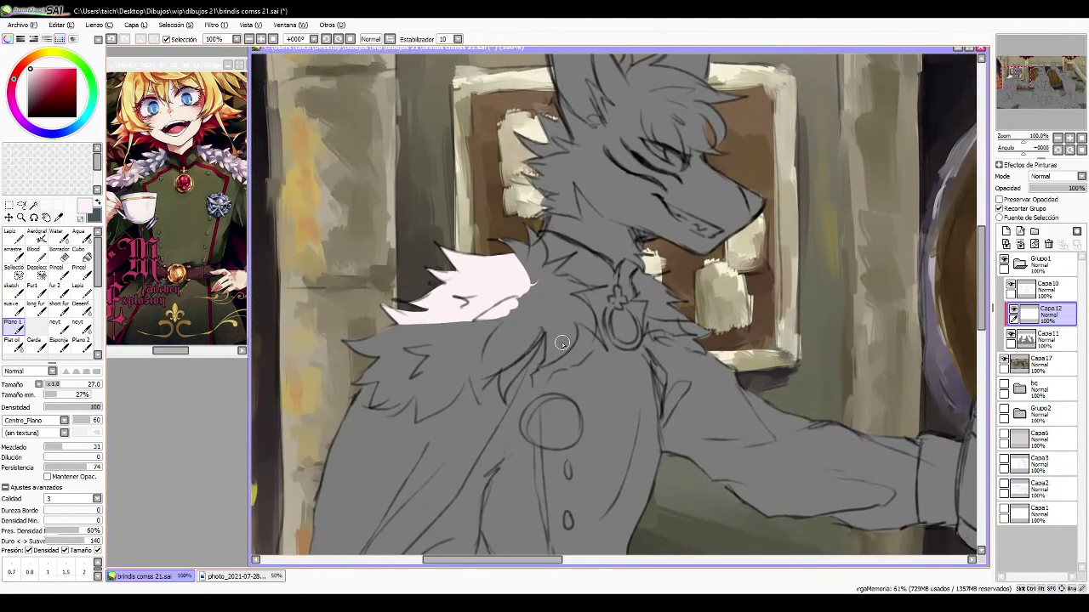
drag(510, 249, 543, 282)
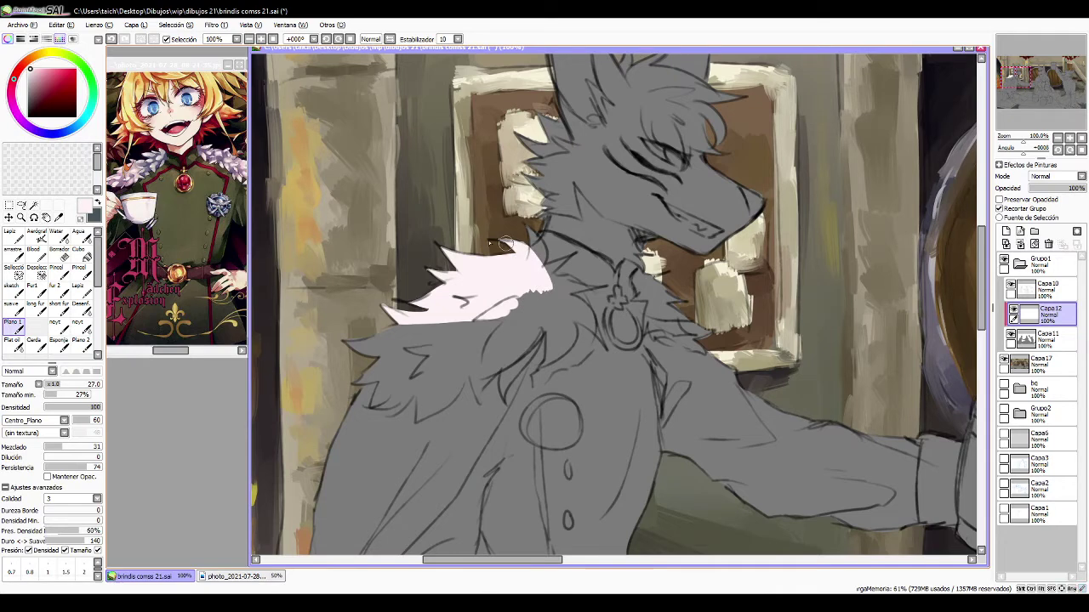
- Fill the rest of the wolf's fur collar, including its tufts on both shoulders, with the pale pink on Capa12
click(14, 237)
mouse_move(315, 391)
mouse_down()
mouse_move(407, 347)
mouse_move(394, 356)
mouse_move(372, 345)
mouse_move(355, 369)
mouse_move(421, 359)
mouse_move(495, 310)
mouse_up()
drag(364, 335, 379, 343)
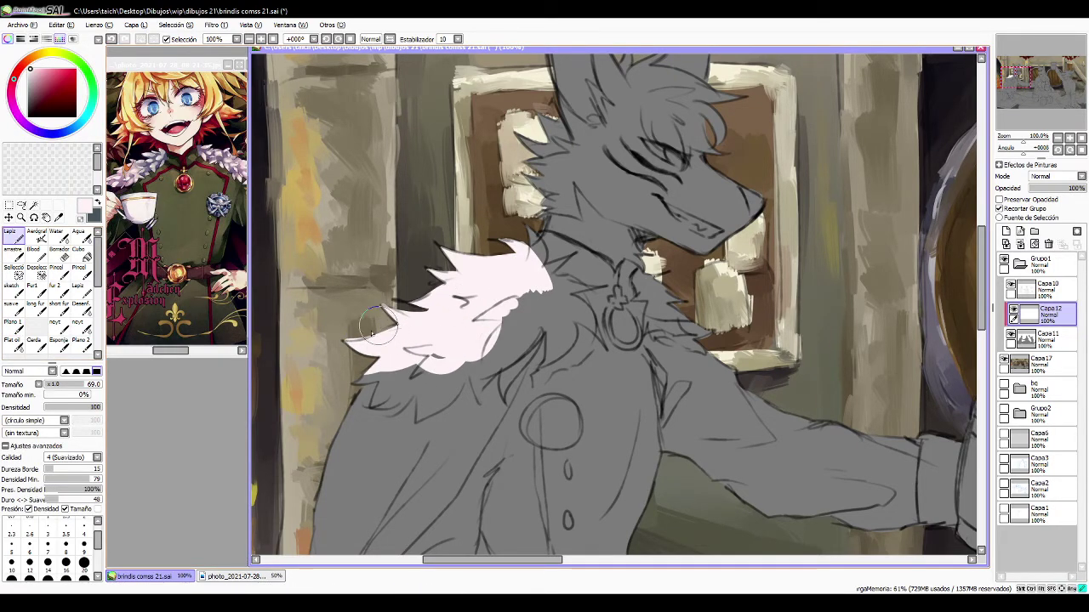
mouse_move(473, 296)
mouse_down()
mouse_move(506, 337)
mouse_move(540, 301)
mouse_up()
mouse_move(517, 228)
mouse_down()
mouse_move(531, 261)
mouse_move(534, 240)
mouse_move(553, 273)
mouse_move(542, 283)
mouse_move(567, 260)
mouse_move(542, 285)
mouse_move(595, 285)
mouse_move(544, 296)
mouse_move(566, 306)
mouse_move(559, 289)
mouse_move(587, 298)
mouse_up()
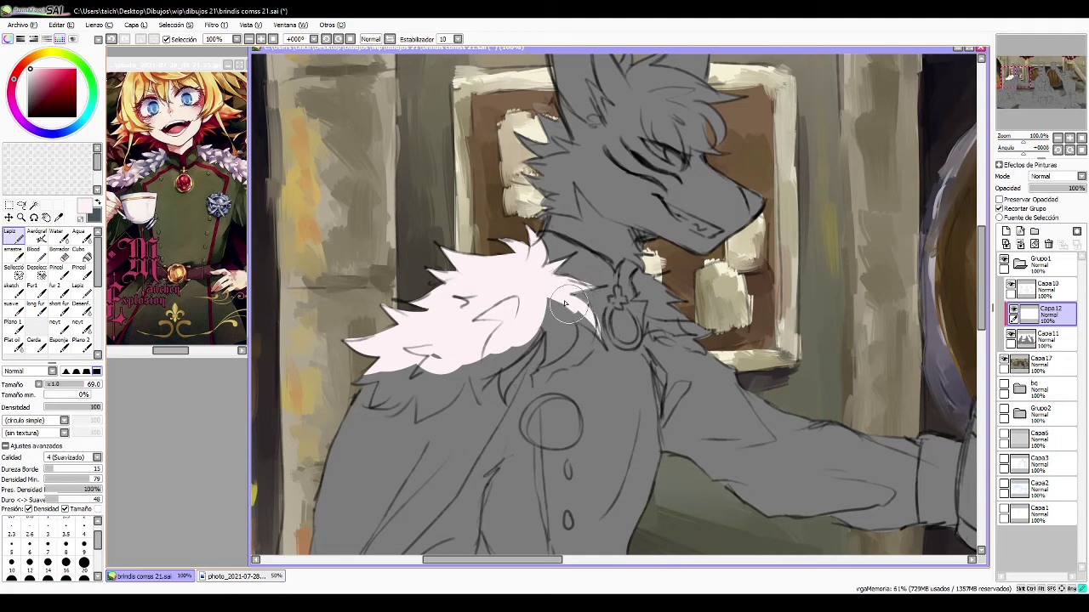
mouse_move(593, 336)
mouse_down()
mouse_move(574, 309)
mouse_move(569, 335)
mouse_move(576, 321)
mouse_move(549, 323)
mouse_move(543, 360)
mouse_move(570, 329)
mouse_move(568, 342)
mouse_move(572, 322)
mouse_move(561, 317)
mouse_move(555, 350)
mouse_move(565, 308)
mouse_move(555, 348)
mouse_move(472, 341)
mouse_move(469, 369)
mouse_move(506, 355)
mouse_move(504, 398)
mouse_move(544, 320)
mouse_move(552, 344)
mouse_move(574, 318)
mouse_move(505, 371)
mouse_move(507, 347)
mouse_move(483, 361)
mouse_move(478, 399)
mouse_move(499, 360)
mouse_move(477, 355)
mouse_move(481, 370)
mouse_move(473, 348)
mouse_move(434, 380)
mouse_move(439, 419)
mouse_move(425, 413)
mouse_move(426, 364)
mouse_move(424, 421)
mouse_move(477, 353)
mouse_move(425, 425)
mouse_move(468, 365)
mouse_move(425, 409)
mouse_move(434, 394)
mouse_move(408, 365)
mouse_move(358, 357)
mouse_move(374, 387)
mouse_move(401, 376)
mouse_move(374, 404)
mouse_move(366, 387)
mouse_move(387, 404)
mouse_move(413, 375)
mouse_move(395, 382)
mouse_move(421, 353)
mouse_up()
mouse_move(647, 289)
mouse_down()
mouse_move(637, 274)
mouse_move(659, 272)
mouse_move(639, 298)
mouse_move(656, 308)
mouse_move(646, 330)
mouse_move(680, 344)
mouse_move(659, 306)
mouse_move(672, 293)
mouse_move(714, 341)
mouse_up()
- Erase the sketched round badge from the fur-collared wolf's chest on Capa10 and redraw the coat button and a slimmer badge near the lapel
drag(1022, 141, 1019, 140)
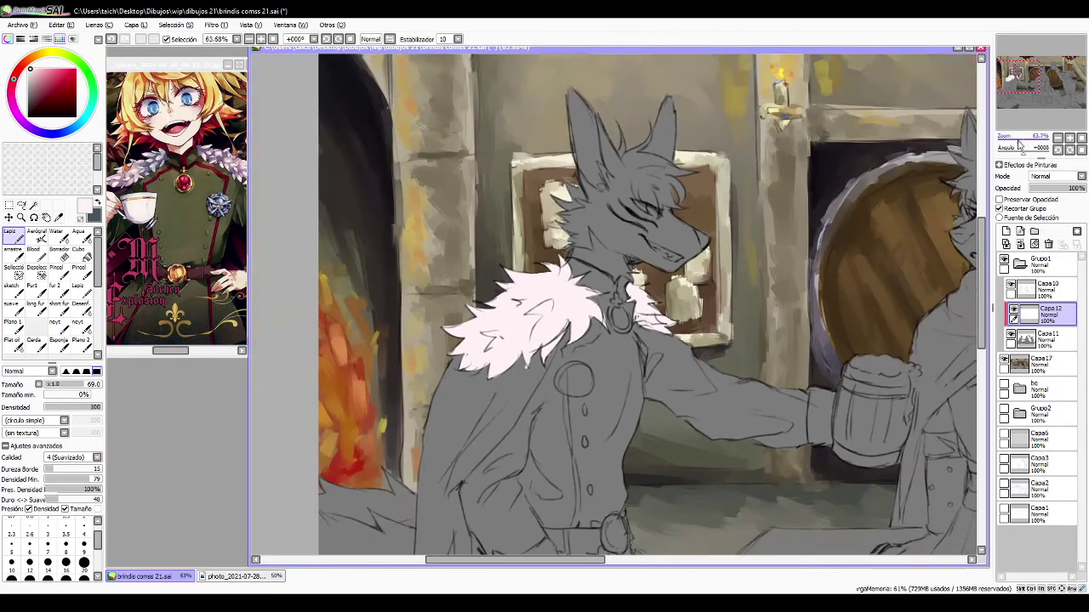
drag(575, 329, 541, 307)
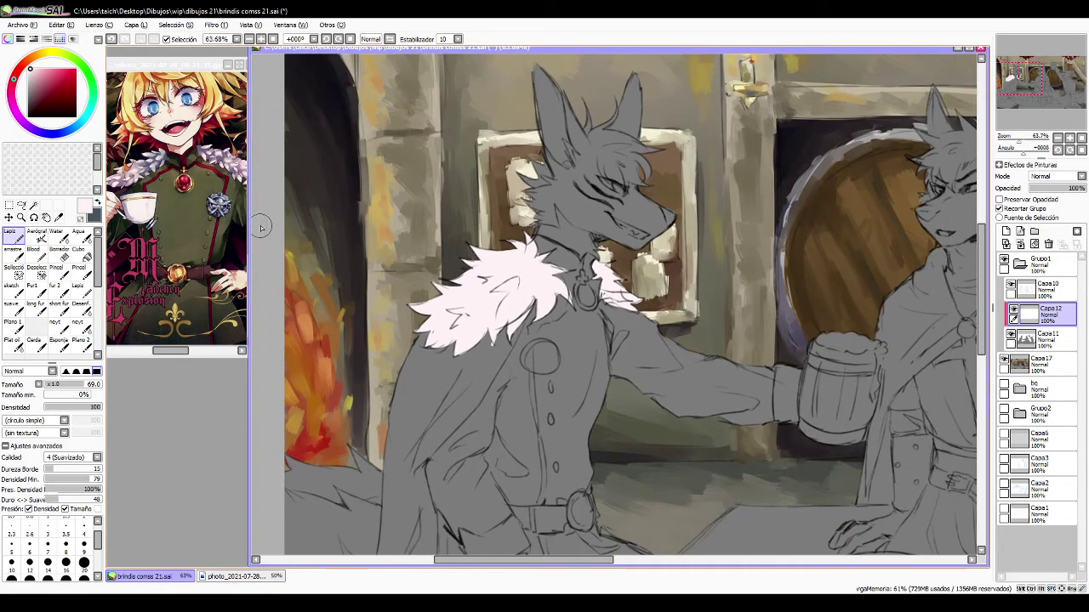
click(1011, 288)
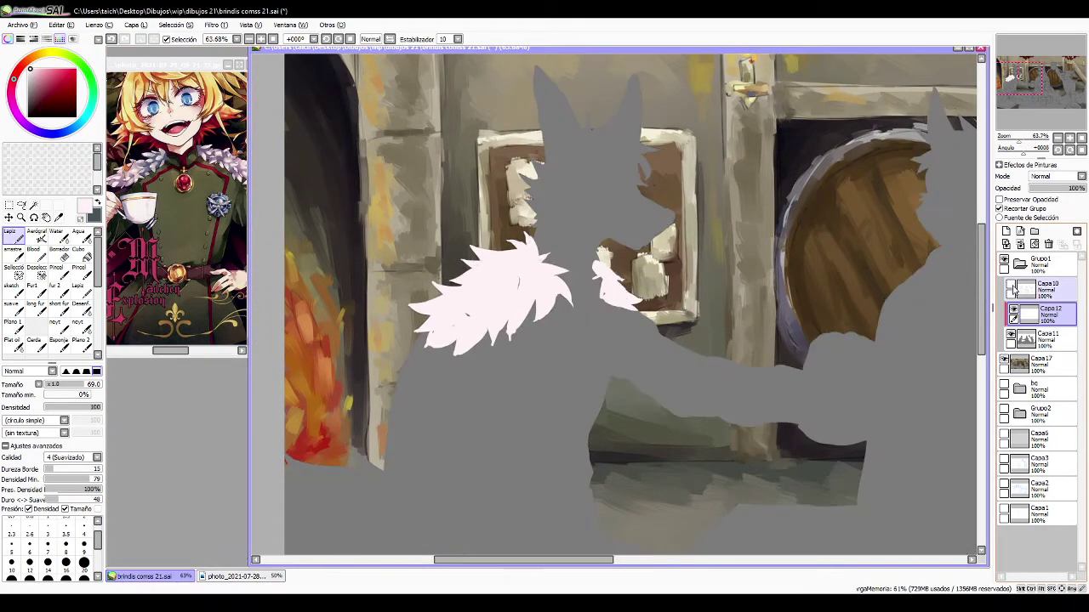
click(1012, 288)
click(1044, 290)
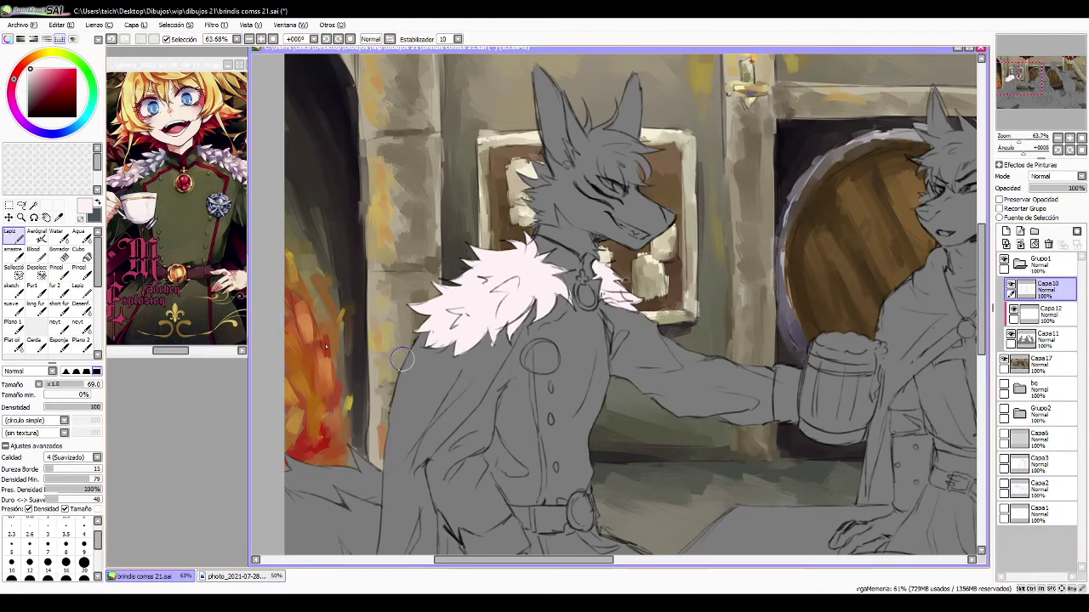
key(e)
mouse_move(551, 358)
mouse_down()
mouse_move(540, 372)
mouse_move(560, 354)
mouse_move(520, 357)
mouse_up()
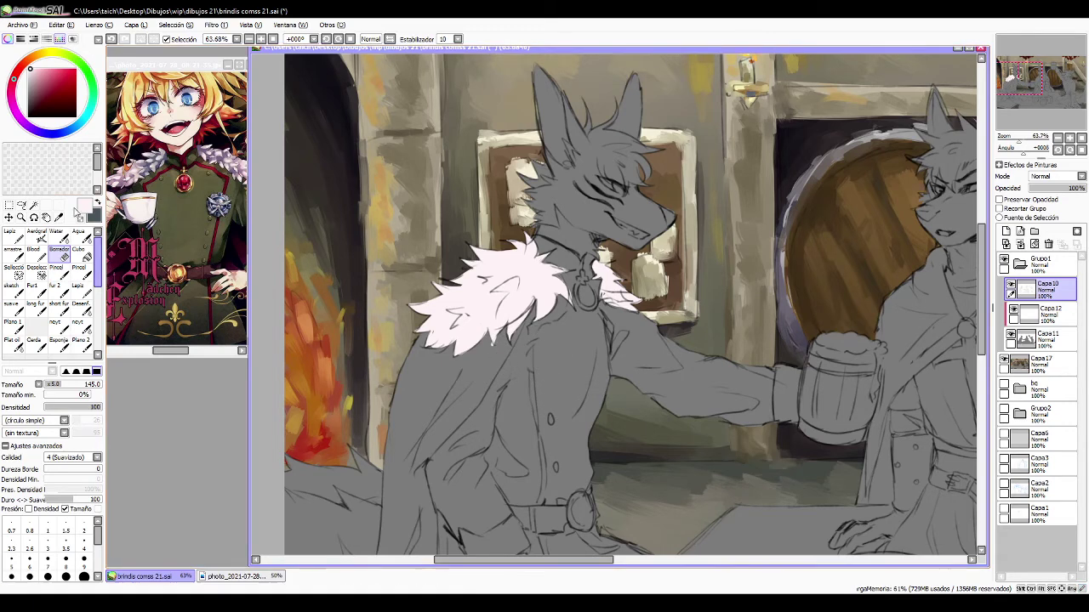
click(13, 286)
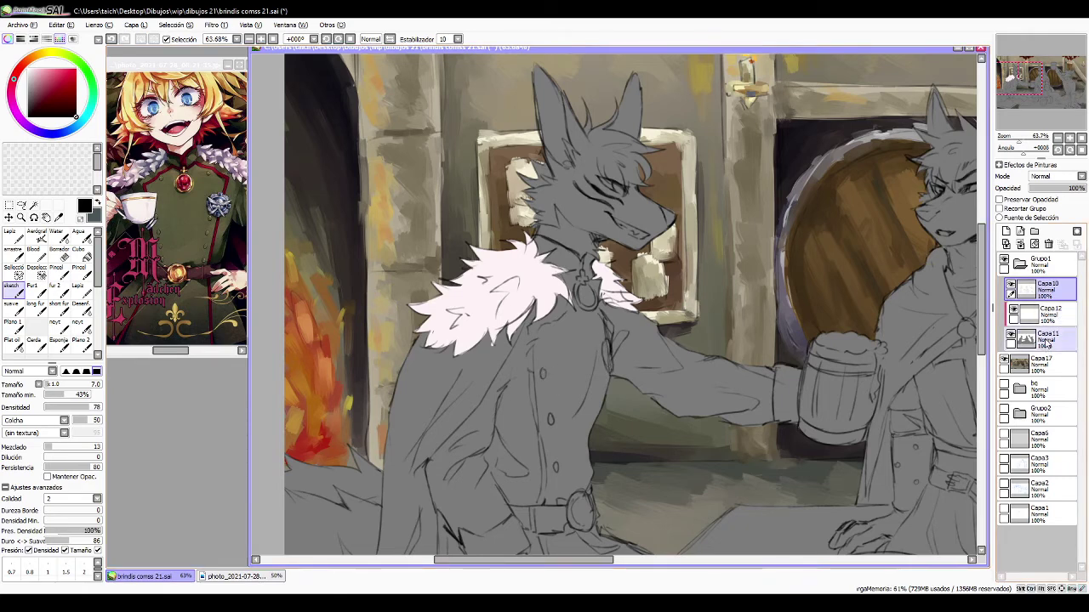
- Paint the small badge at the coat's far edge on Capa12 with a lightened blue-grey sampled from the barrel rim
click(1051, 315)
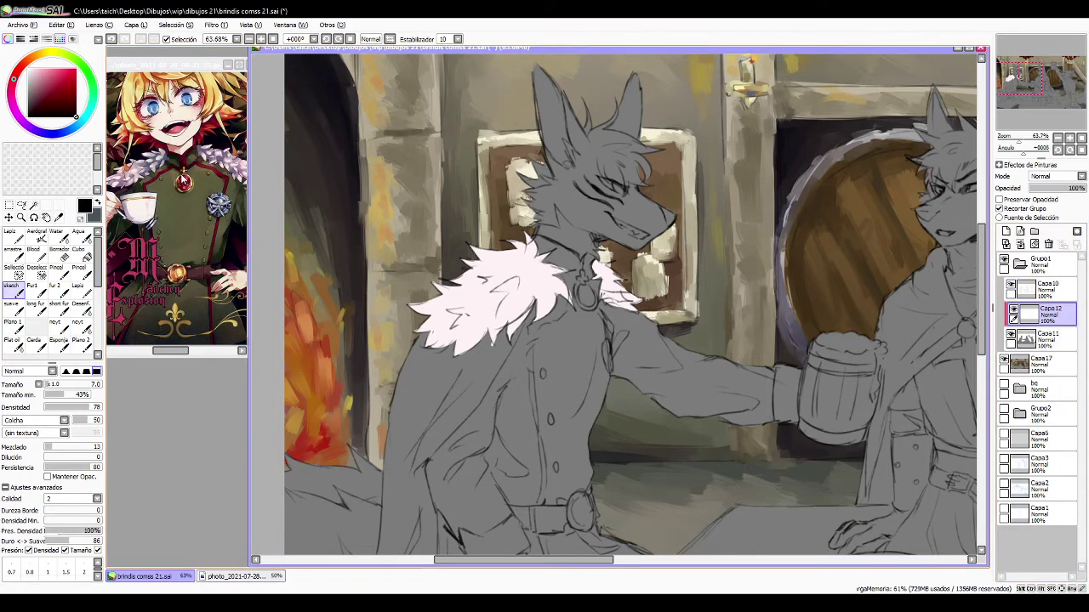
alt+click(793, 321)
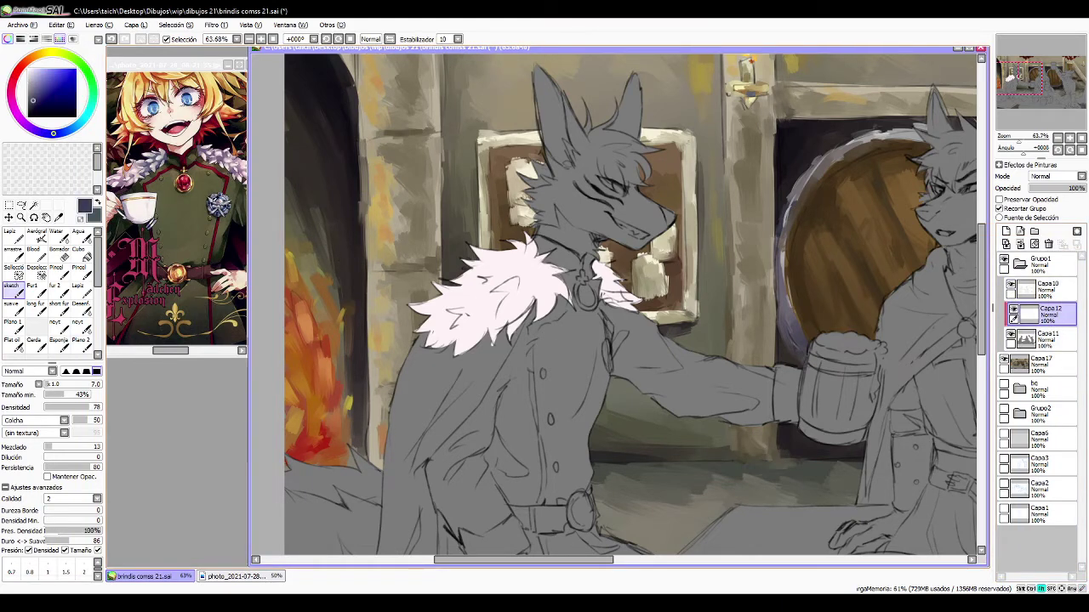
click(14, 237)
drag(33, 96, 32, 74)
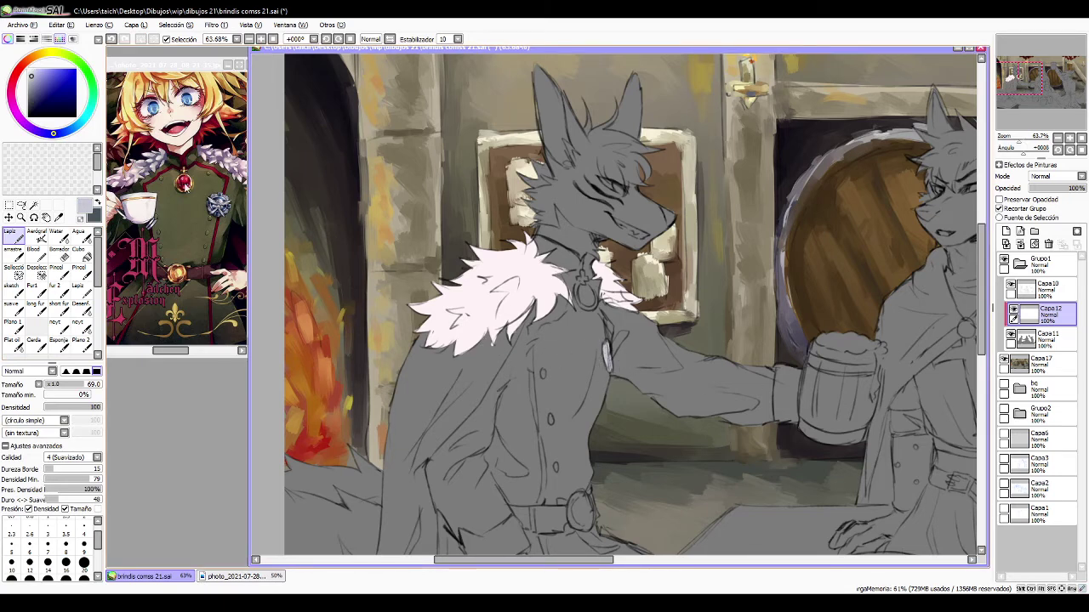
- Fill the wolf's oval neck pendant with the bright red sampled from the reference's brooch
alt+click(188, 179)
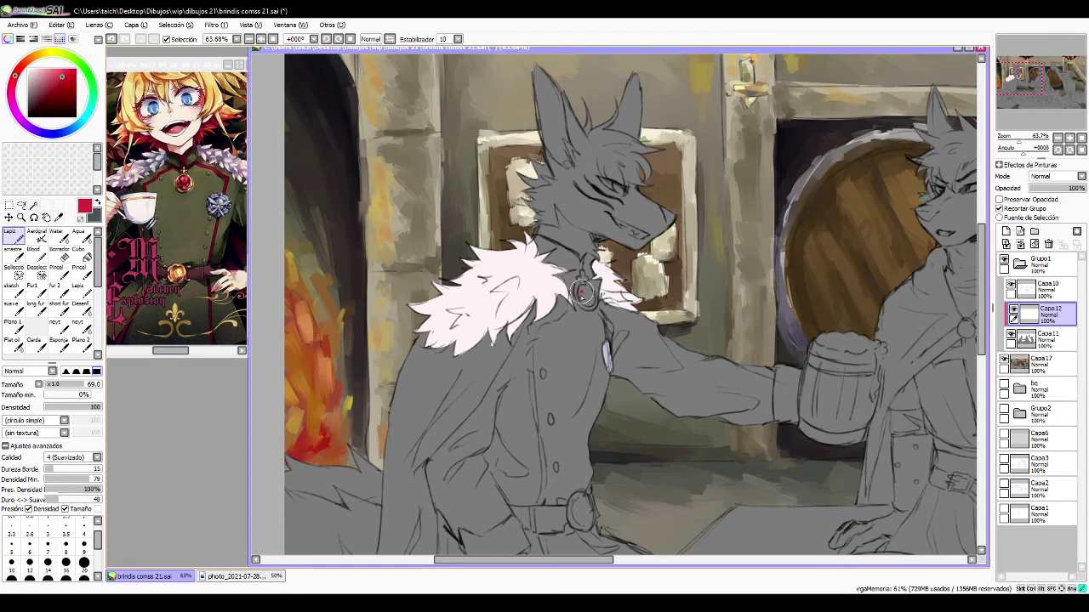
key(ctrl+z)
drag(588, 304, 587, 299)
- Fill the wolf's round belt buckle with the pale cream sampled from the reference's gold buckle
drag(590, 492, 572, 295)
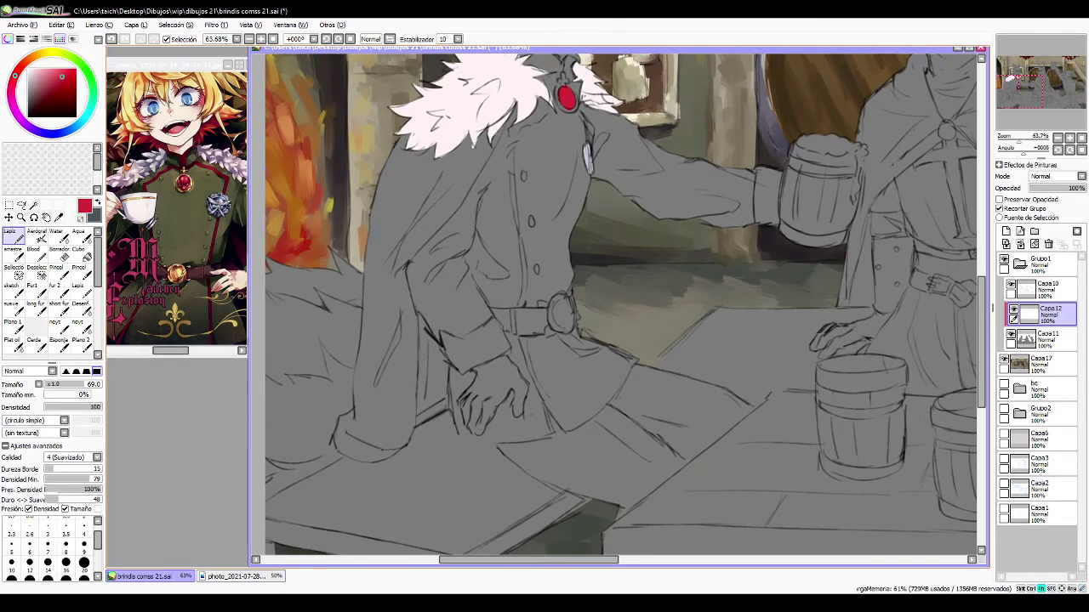
alt+click(187, 274)
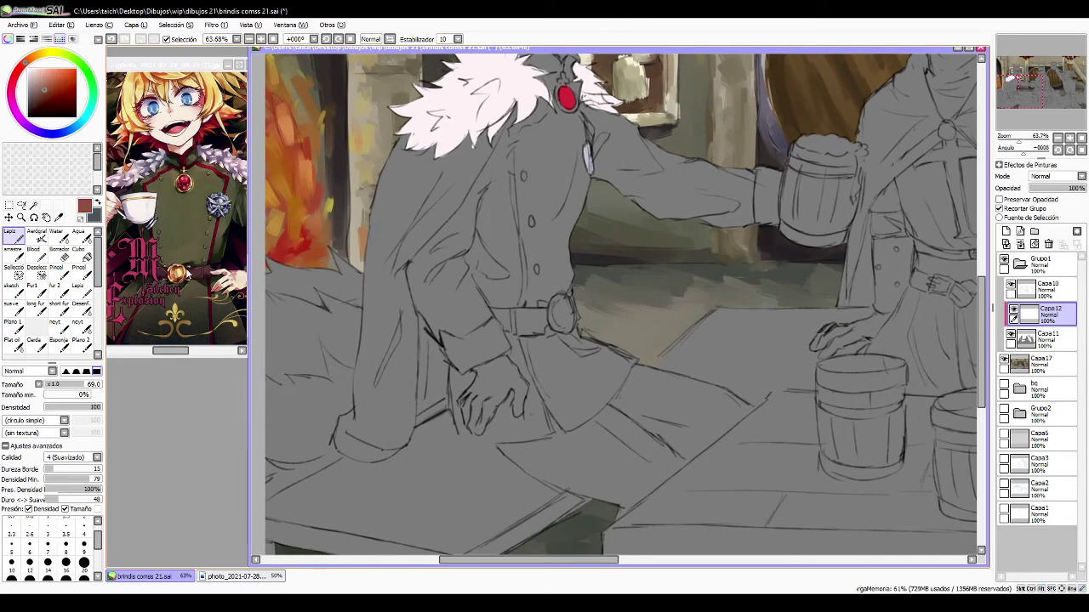
alt+click(183, 269)
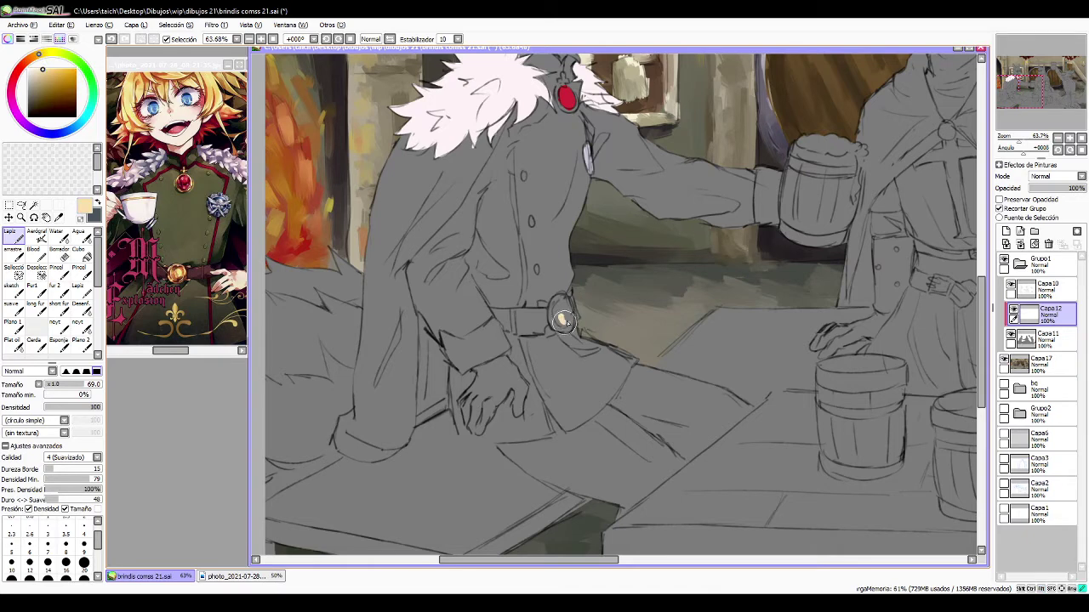
mouse_move(568, 324)
mouse_down()
mouse_move(558, 311)
mouse_move(558, 329)
mouse_up()
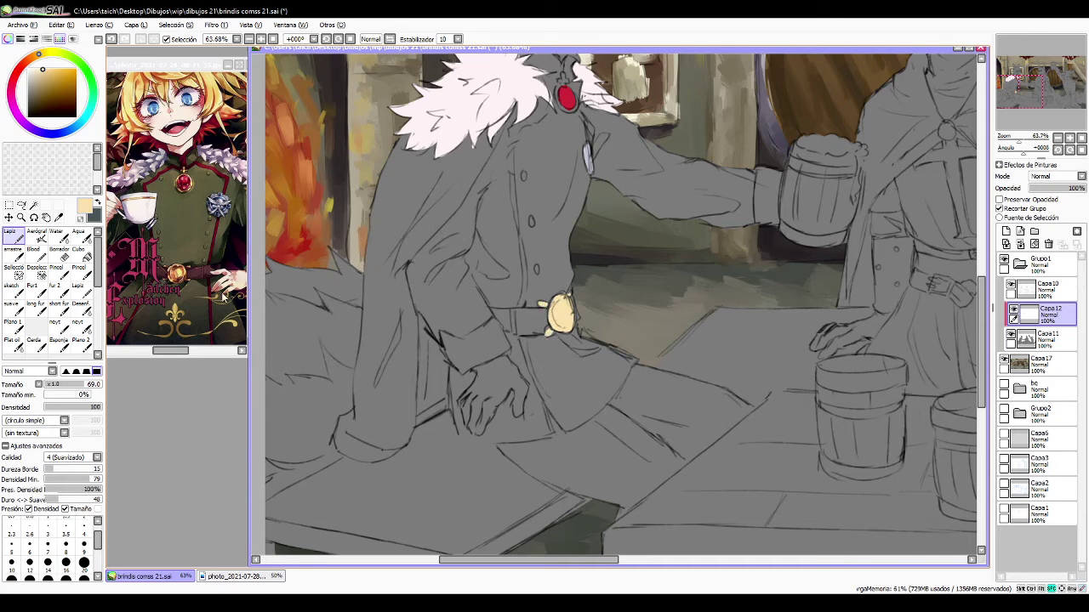
- Paint trim along the wolf's near lapel and upper collar edge with the red sampled from the pendant
drag(223, 295, 200, 287)
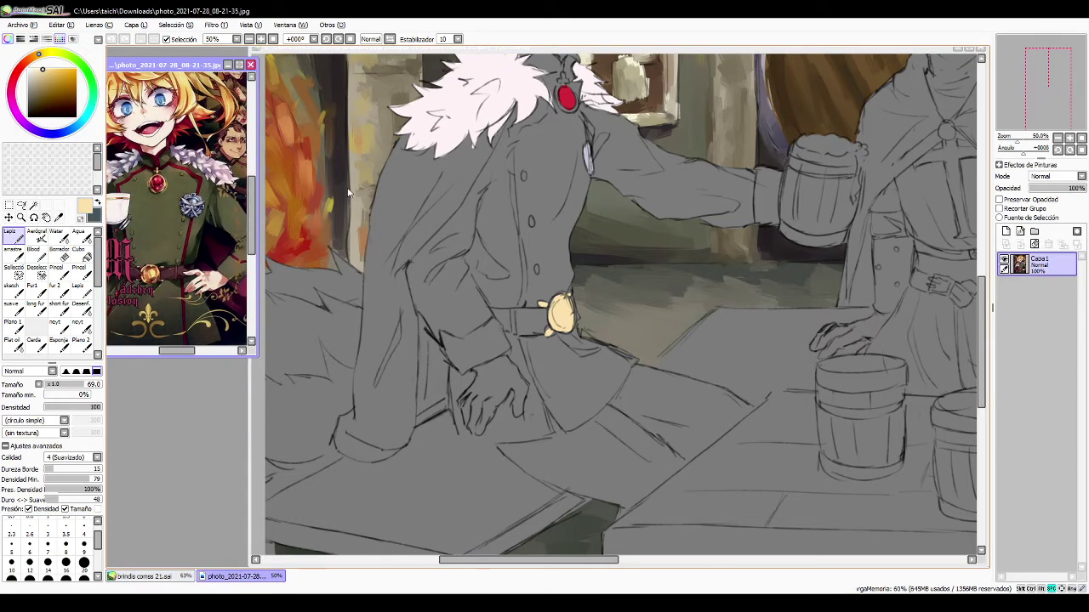
alt+click(567, 97)
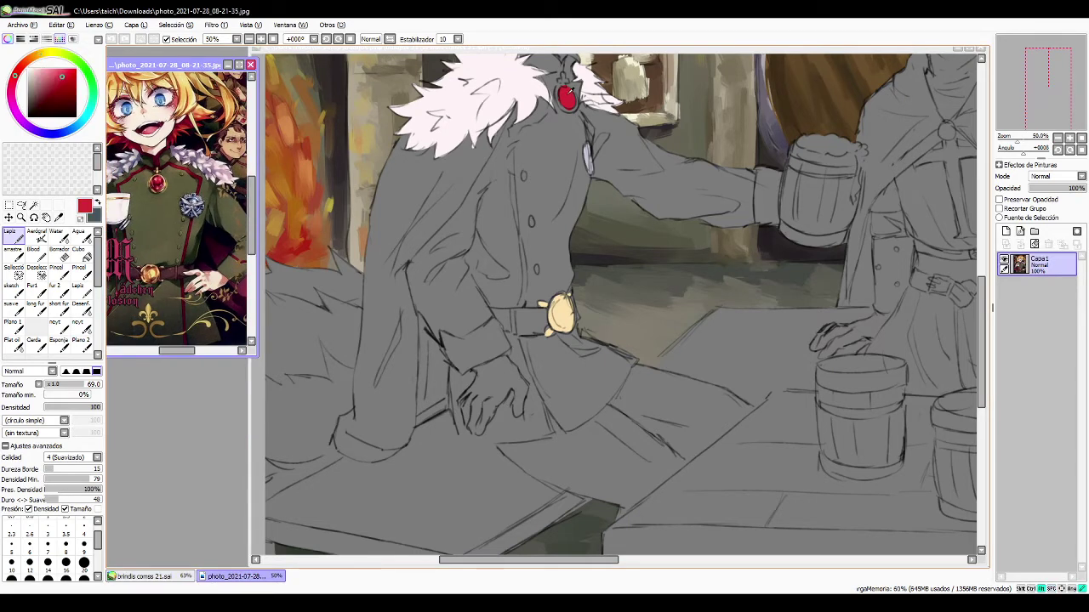
click(532, 124)
drag(538, 117, 547, 109)
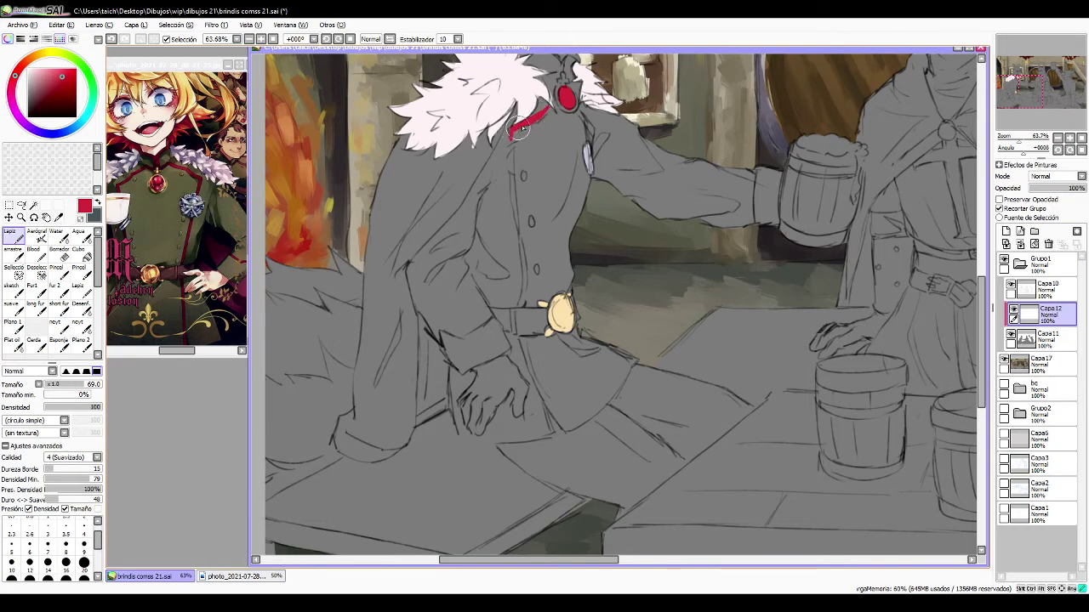
drag(553, 101, 529, 123)
scroll(546, 78, up, 2)
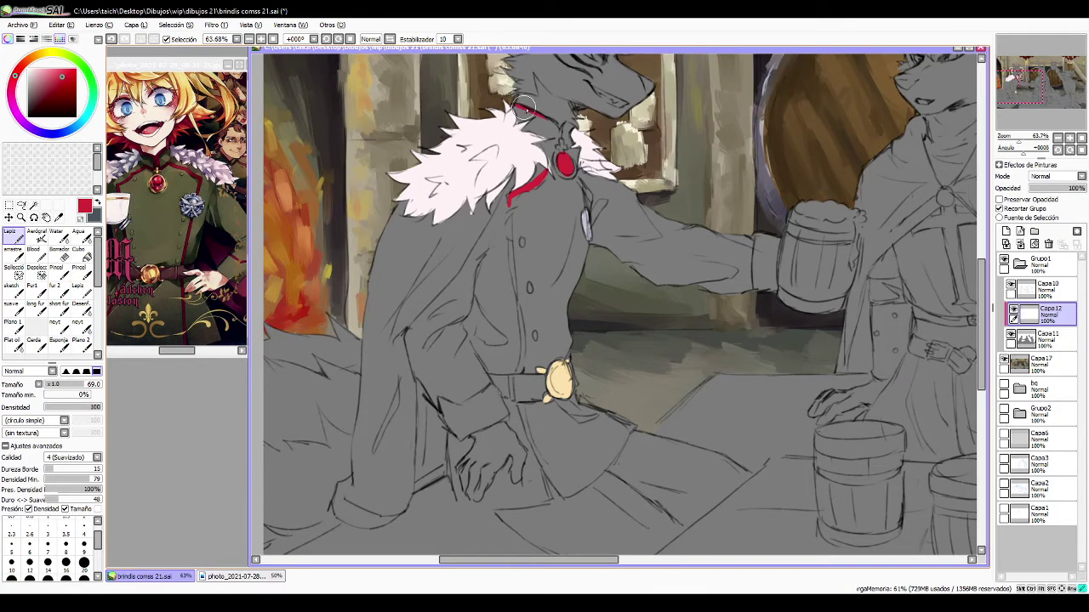
drag(526, 108, 571, 124)
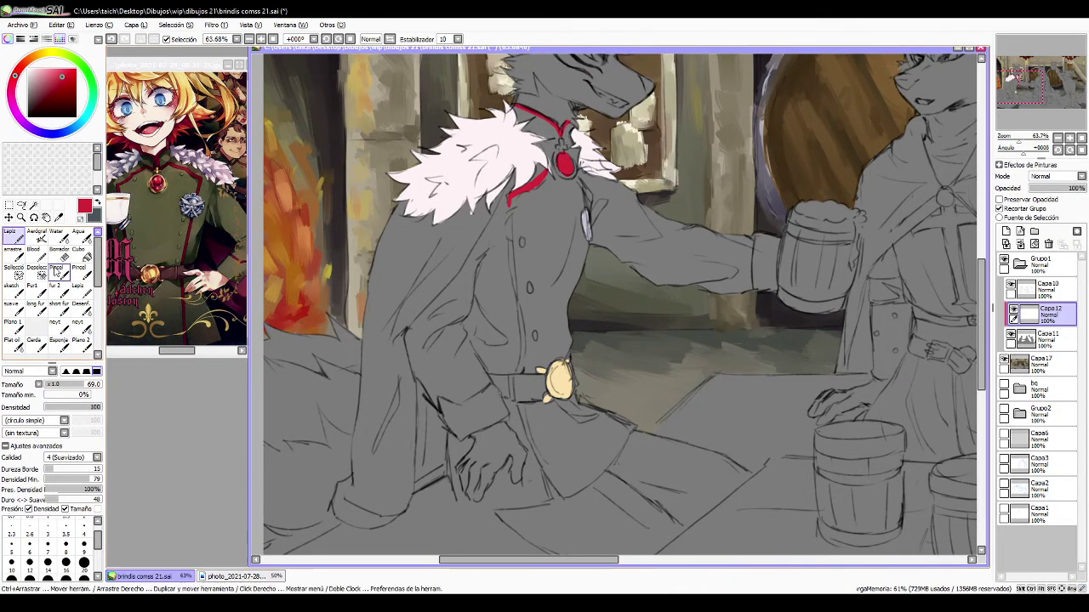
- Extend the red trim along the far lapel and down the coat's front edge past the belt to the hem
key(e)
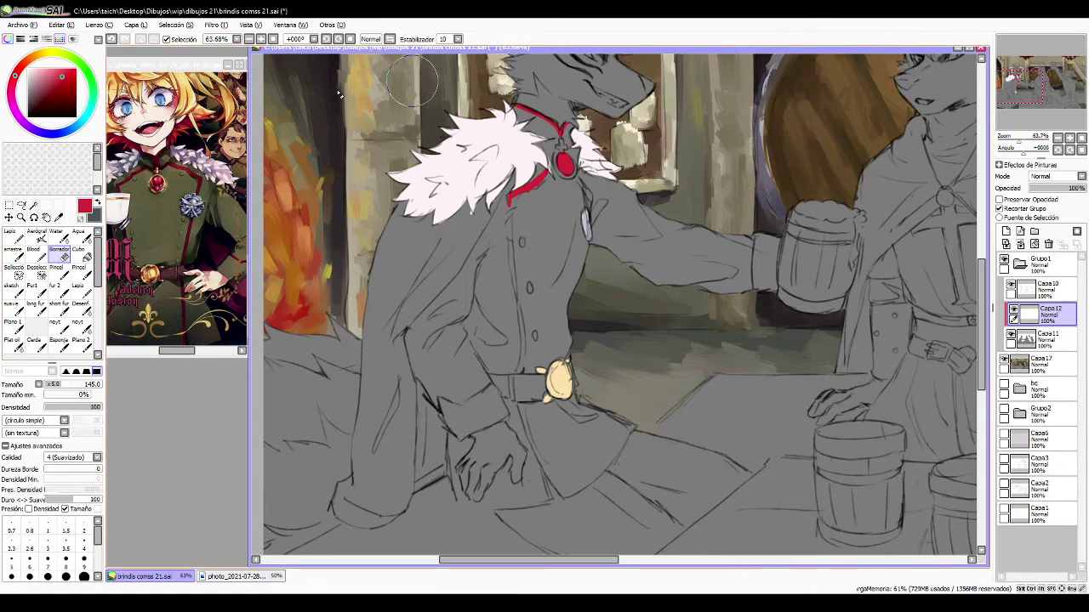
key(n)
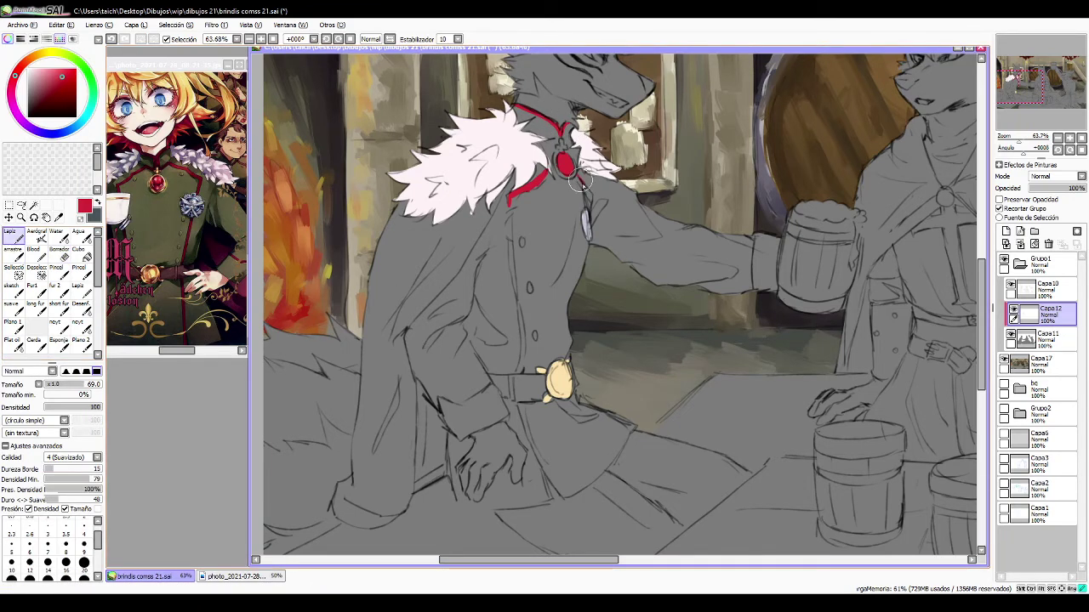
drag(584, 186, 591, 204)
mouse_move(512, 198)
mouse_down()
mouse_move(512, 271)
mouse_move(511, 244)
mouse_up()
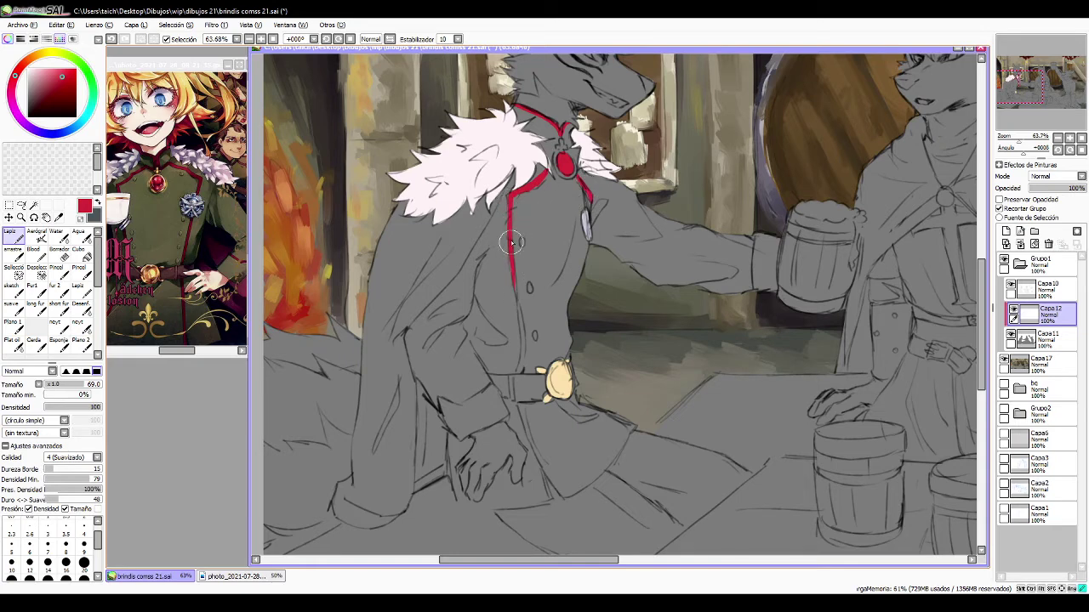
drag(516, 314, 524, 340)
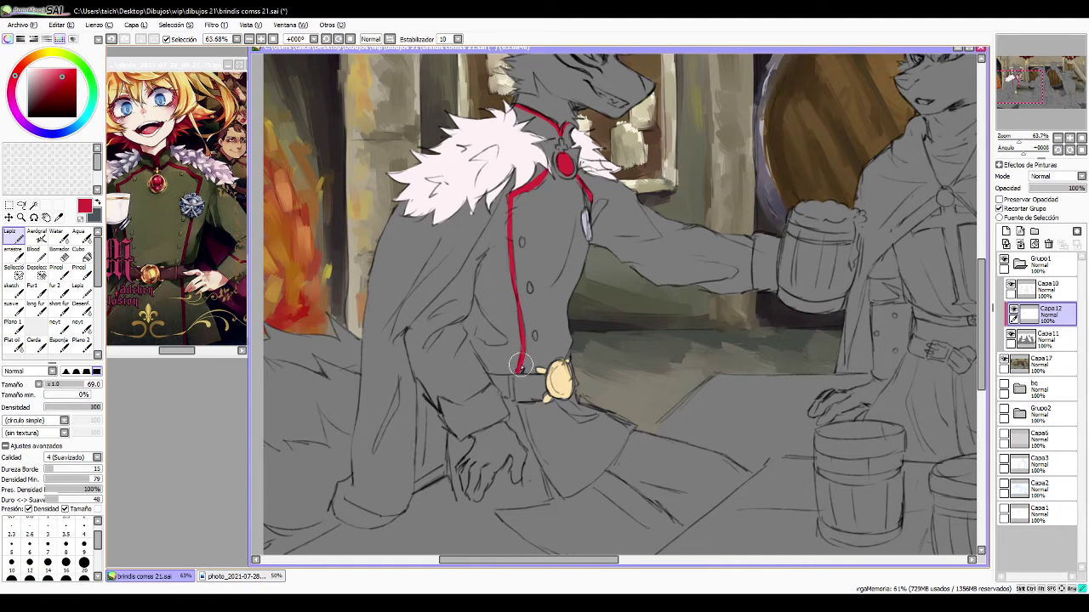
mouse_move(530, 381)
mouse_down()
mouse_move(517, 298)
mouse_move(508, 331)
mouse_move(534, 396)
mouse_up()
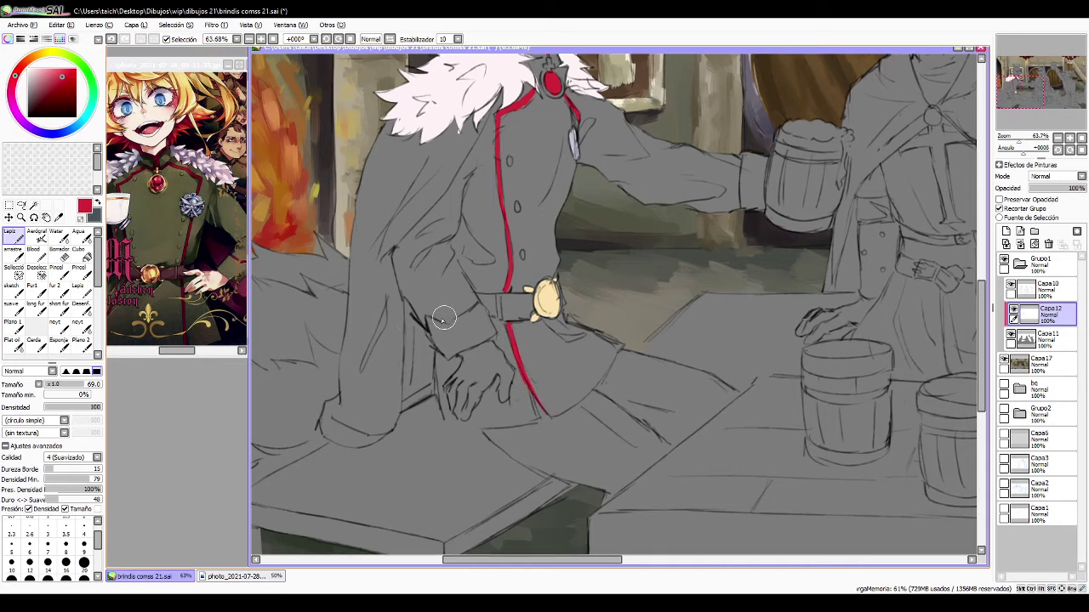
- Add red trim lines to both of the wolf's coat cuffs, on the resting arm and the arm holding the mug
mouse_move(428, 313)
mouse_down()
mouse_move(444, 324)
mouse_move(459, 311)
mouse_up()
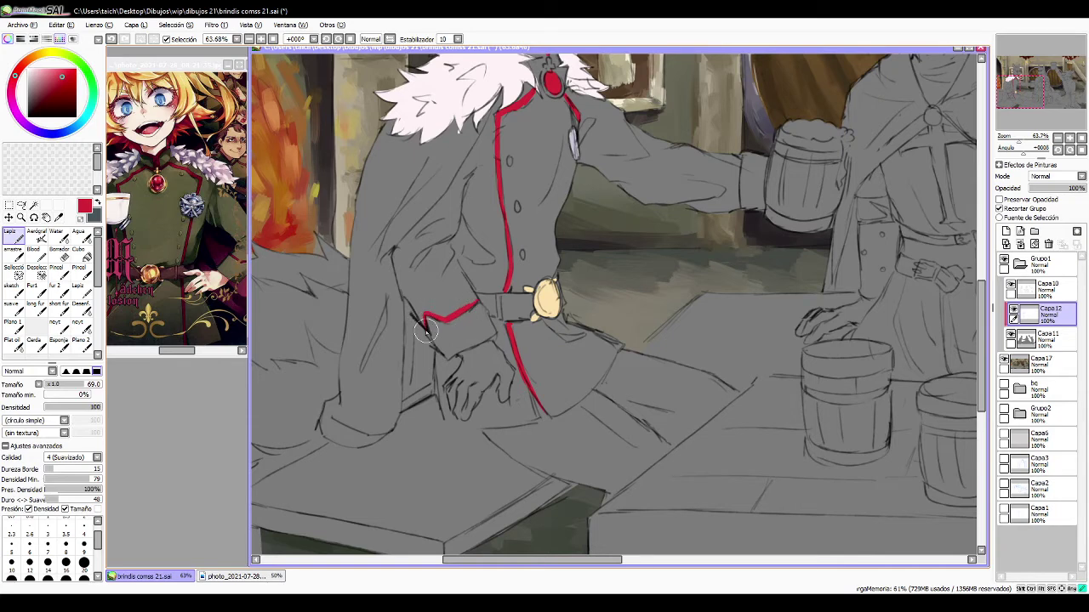
mouse_move(224, 307)
mouse_down()
mouse_move(183, 308)
mouse_move(261, 269)
mouse_move(217, 306)
mouse_up()
click(487, 247)
mouse_move(574, 211)
mouse_down()
mouse_move(502, 331)
mouse_move(460, 342)
mouse_move(403, 322)
mouse_up()
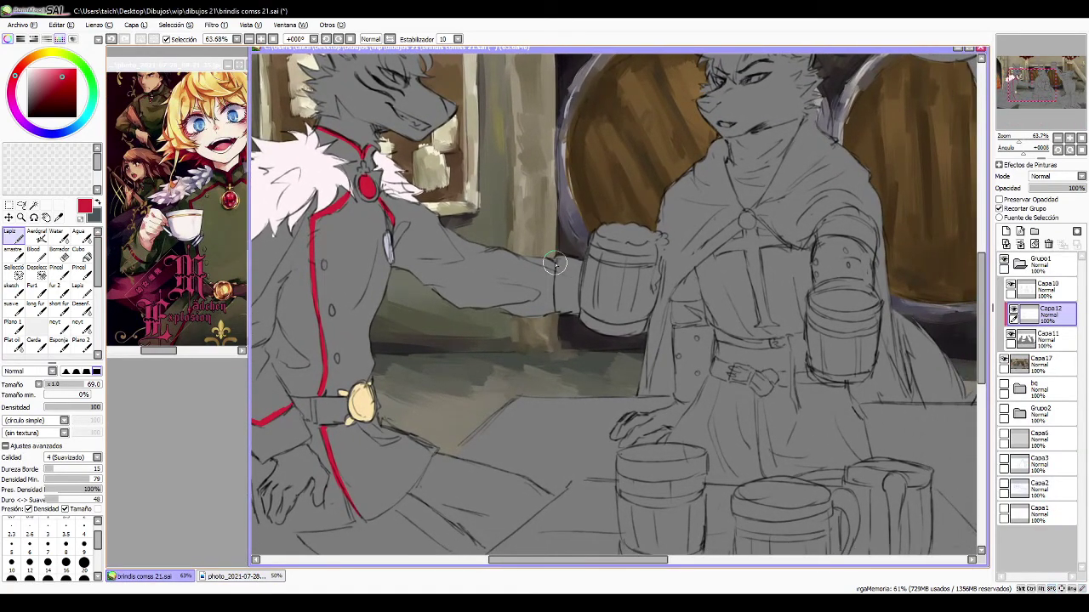
drag(552, 259, 554, 306)
mouse_move(531, 266)
mouse_down()
mouse_move(526, 209)
mouse_move(636, 399)
mouse_move(632, 428)
mouse_move(630, 408)
mouse_move(703, 250)
mouse_move(717, 252)
mouse_up()
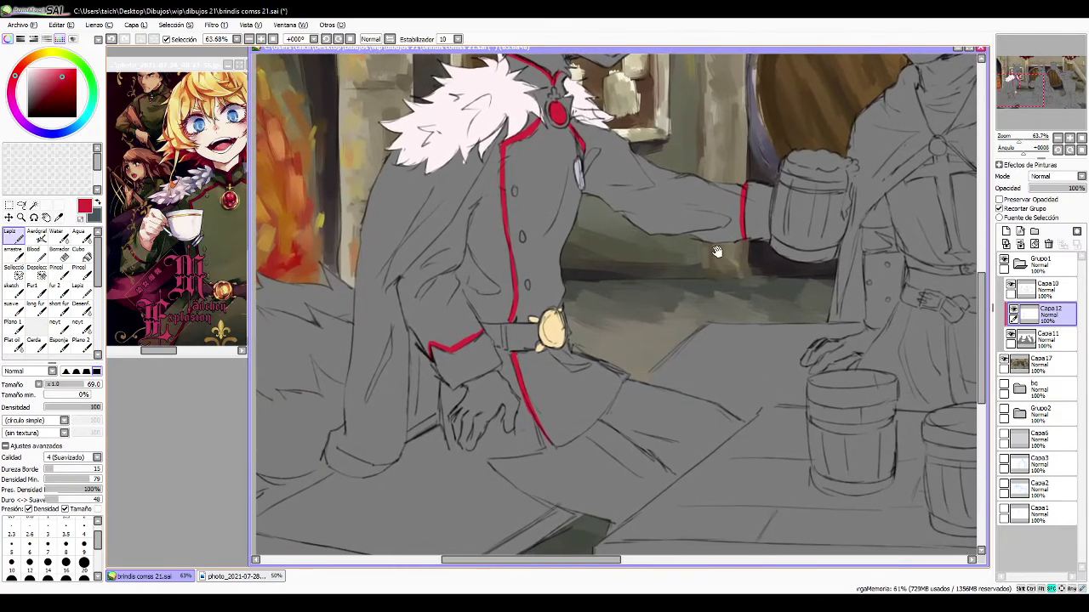
- Open the knight reference photo_2021-07-28_08-30-23.jpg, shrink its window, and place it over the lower part of the first reference
click(150, 73)
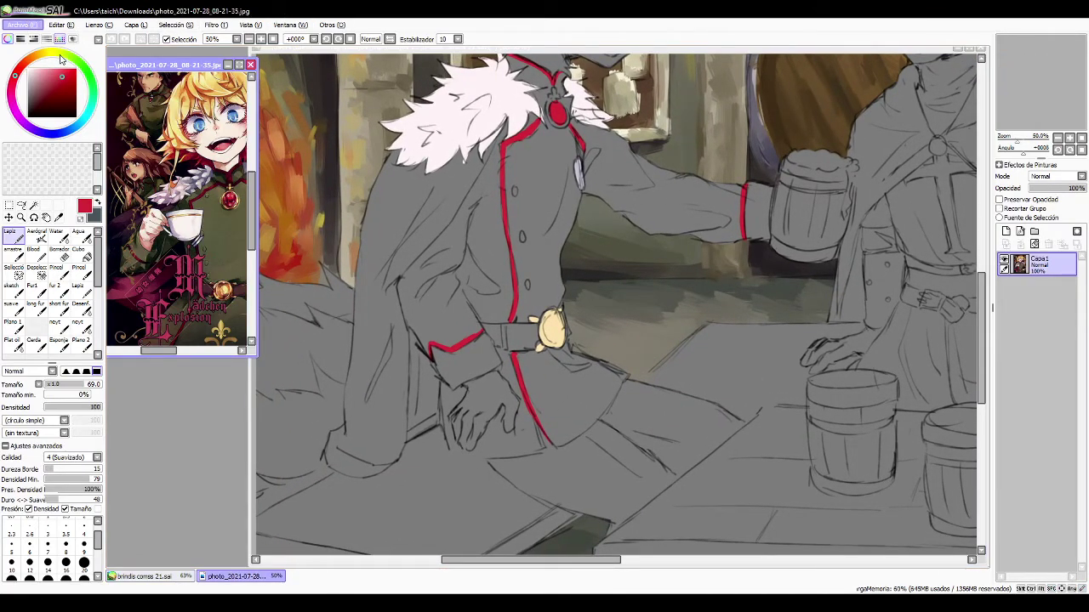
click(62, 52)
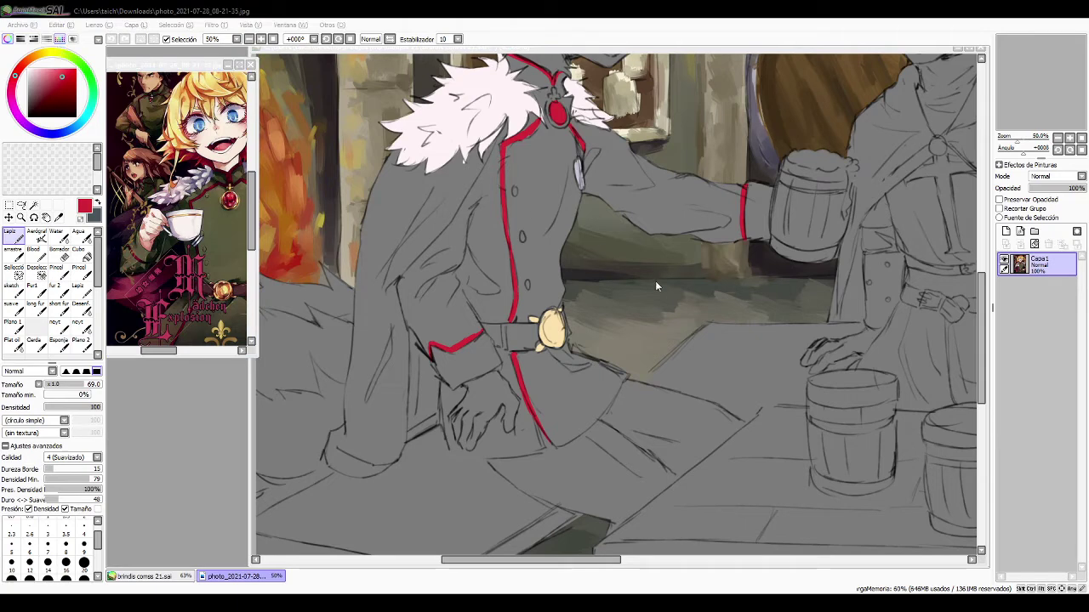
double_click(706, 333)
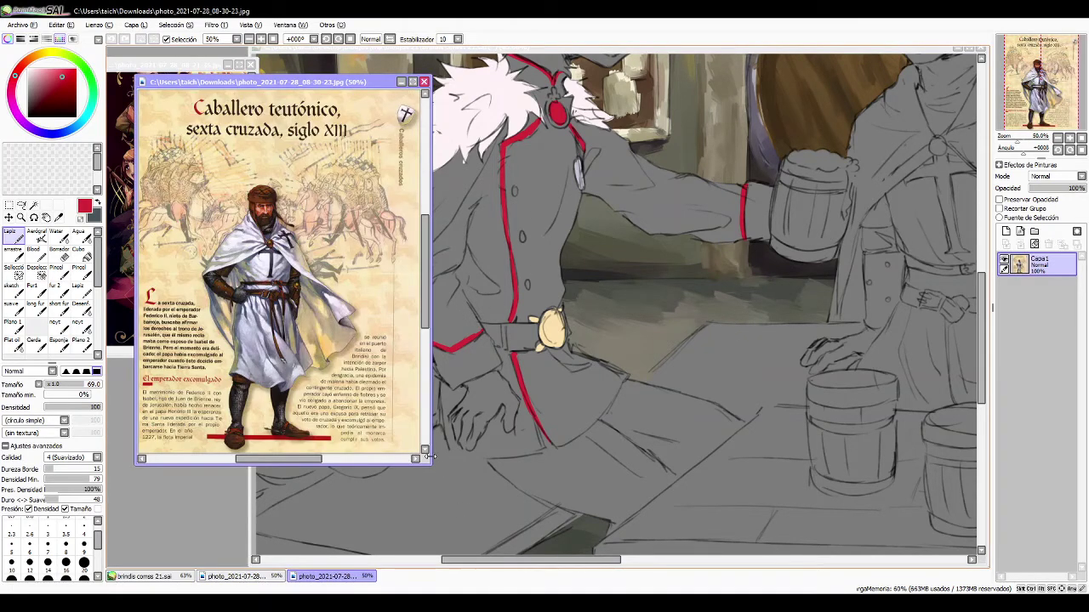
drag(429, 457, 298, 309)
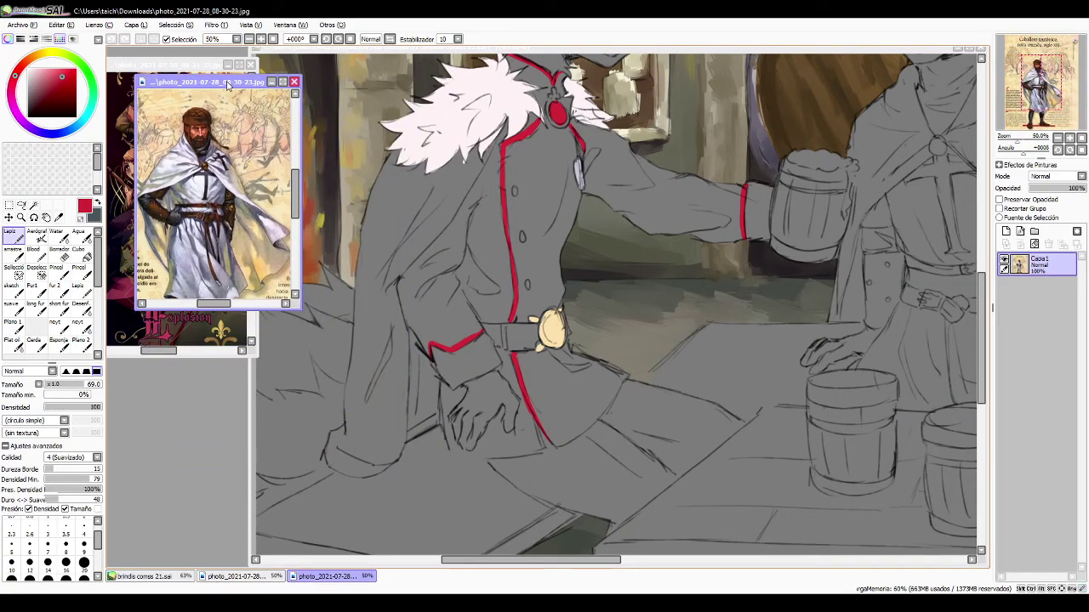
drag(227, 82, 211, 234)
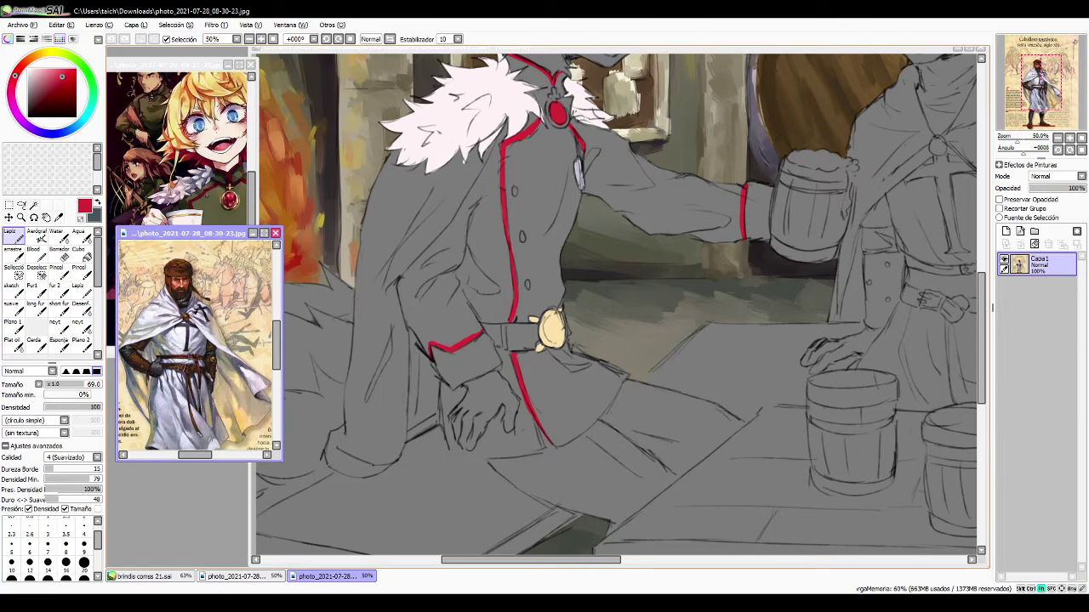
- Paint a large cross on the middle wolf's chest in the dark purple sampled from the knight's cross
alt+click(185, 322)
click(828, 223)
drag(870, 188, 592, 330)
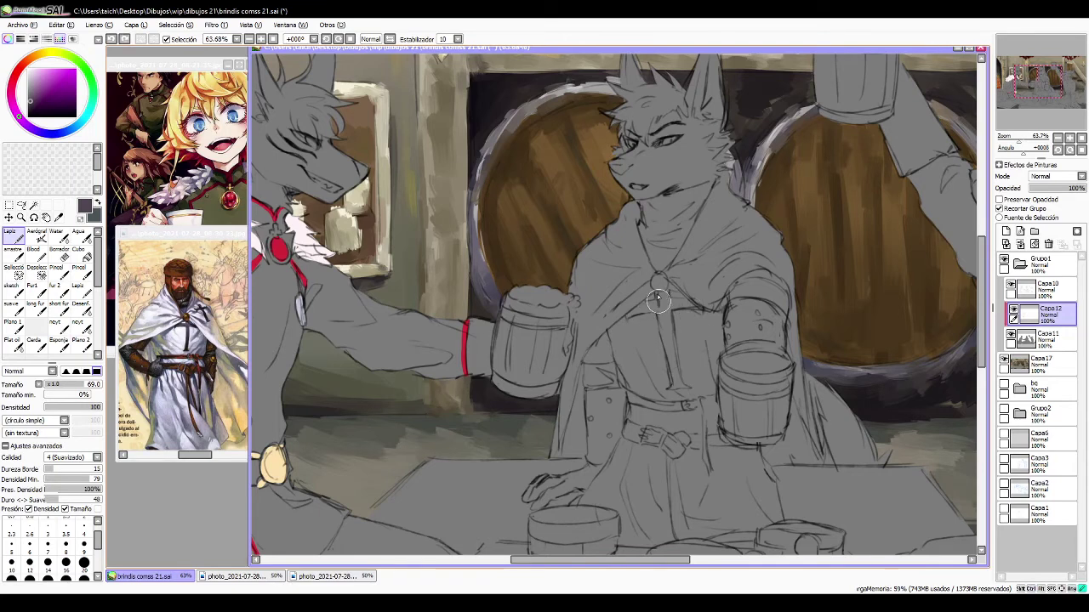
drag(666, 294, 666, 342)
drag(662, 299, 669, 332)
mouse_move(664, 333)
mouse_down()
mouse_move(671, 387)
mouse_move(680, 384)
mouse_move(671, 332)
mouse_move(682, 375)
mouse_up()
mouse_move(681, 299)
mouse_down()
mouse_move(671, 303)
mouse_move(692, 298)
mouse_up()
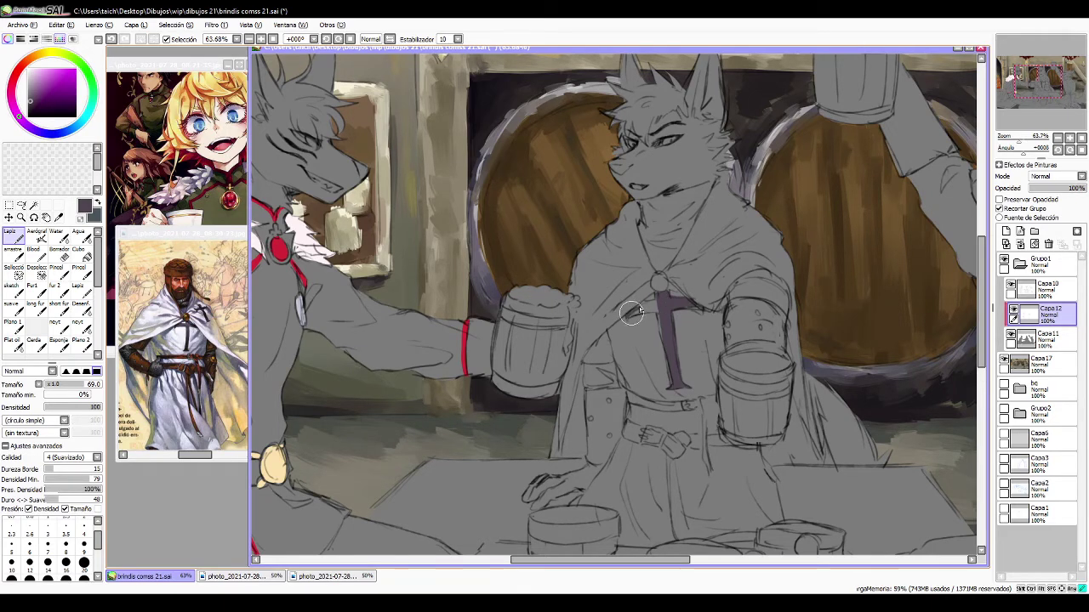
mouse_move(631, 313)
mouse_down()
mouse_move(652, 307)
mouse_move(662, 329)
mouse_move(659, 310)
mouse_move(659, 335)
mouse_move(623, 310)
mouse_up()
drag(665, 393, 643, 380)
drag(644, 333, 651, 348)
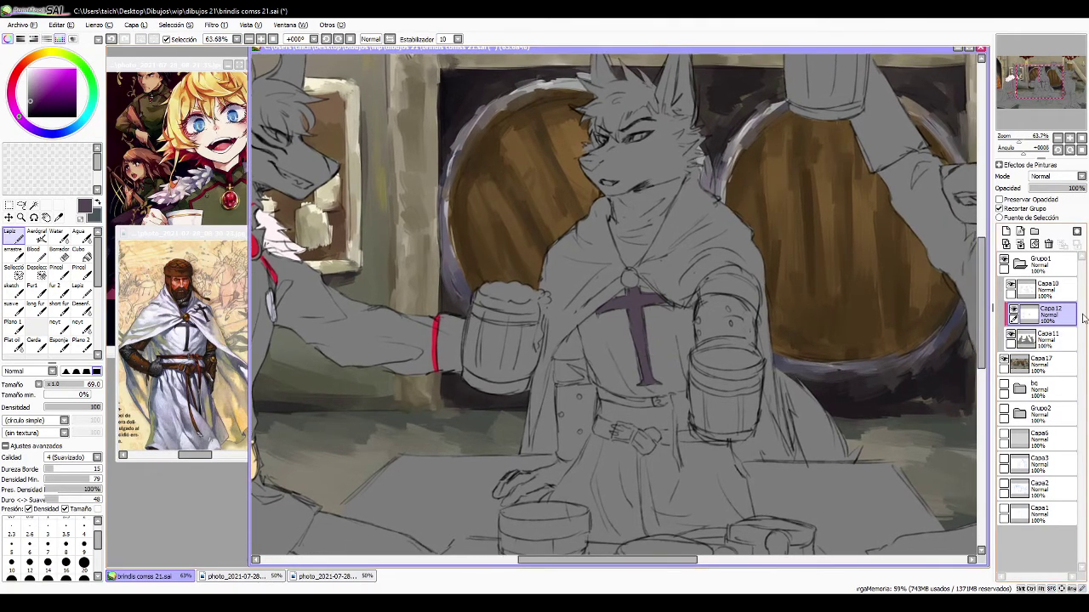
- Sketch a small cross on the middle wolf's cape shoulder on Capa10, and colour it on Capa12 with purple sampled from the chest cross
click(1046, 287)
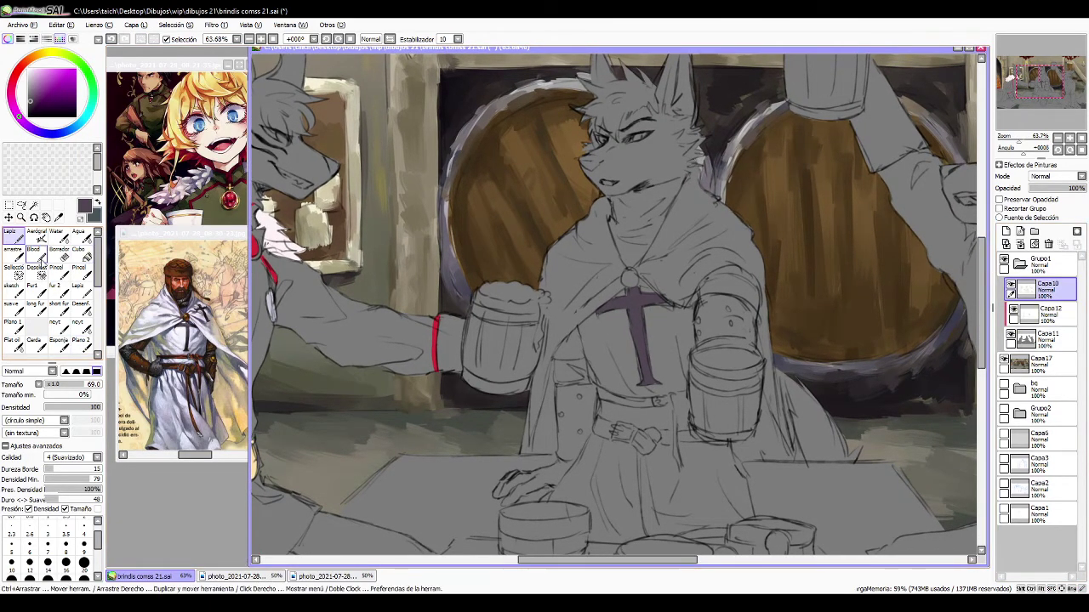
click(15, 294)
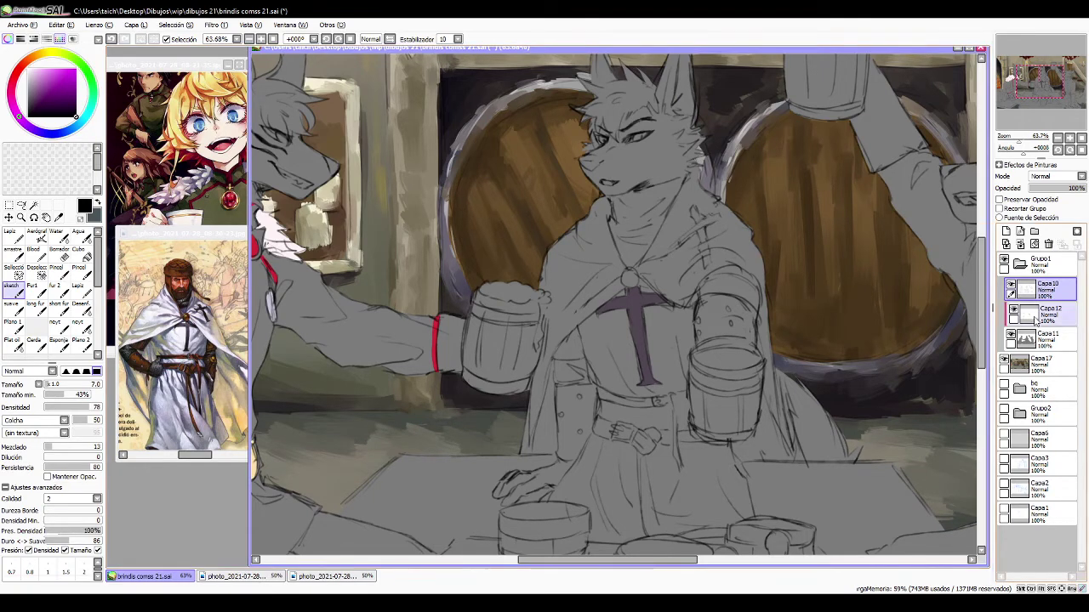
click(1034, 318)
alt+click(635, 292)
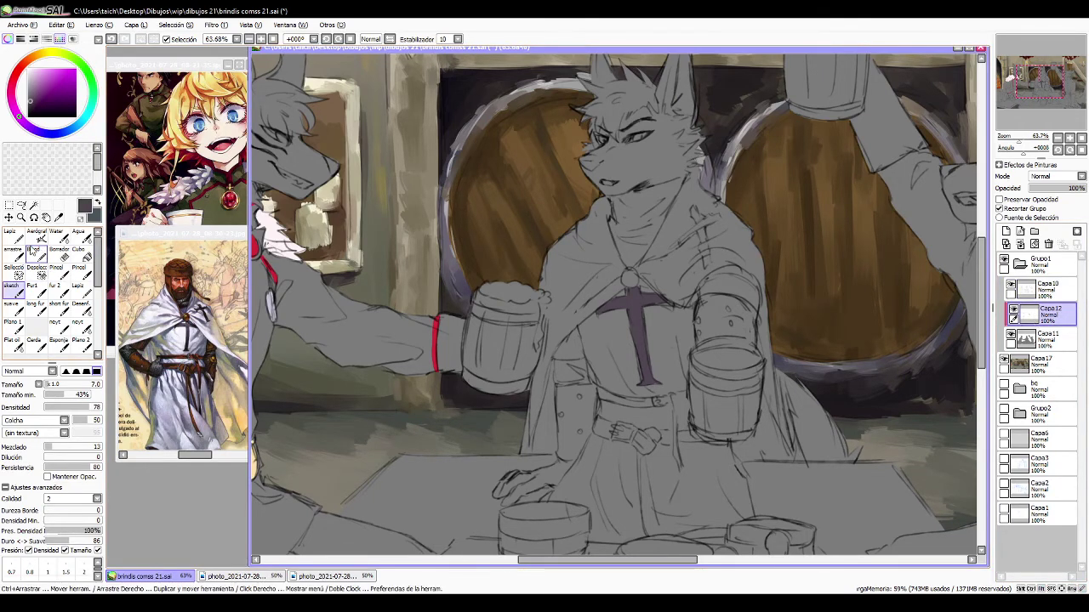
key(n)
mouse_move(691, 206)
mouse_down()
mouse_move(704, 263)
mouse_move(683, 239)
mouse_move(691, 231)
mouse_move(681, 241)
mouse_move(719, 220)
mouse_up()
key(ctrl+z)
key(space)
drag(673, 335, 662, 214)
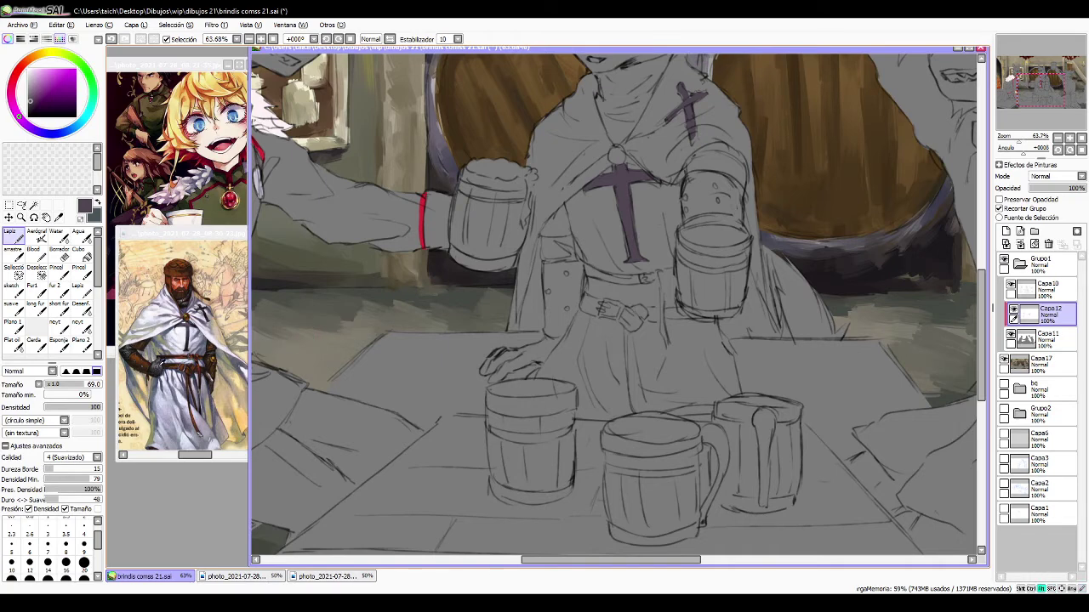
alt+click(159, 365)
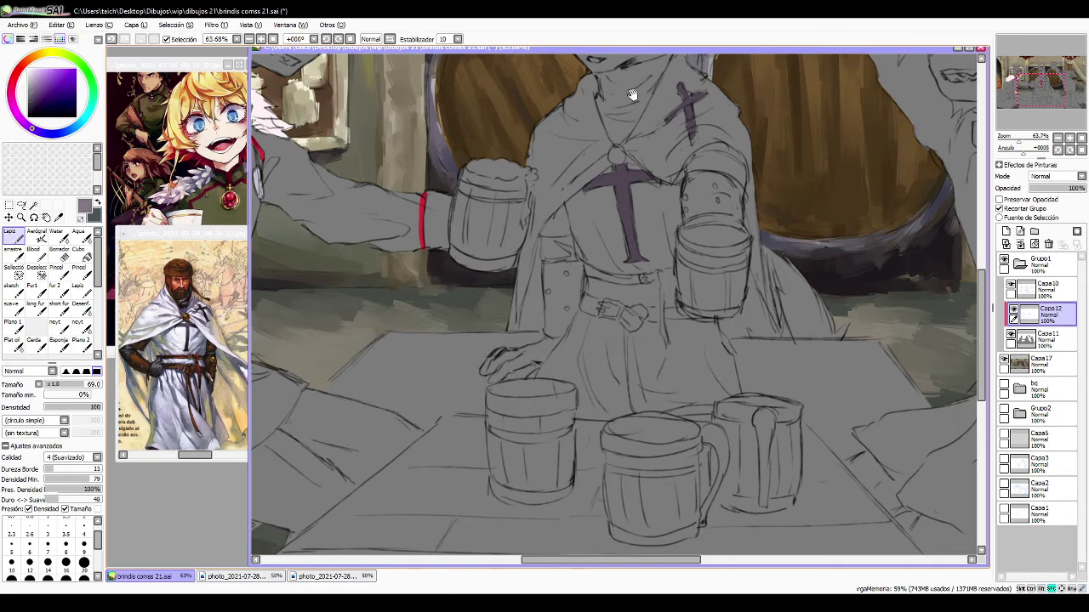
drag(632, 94, 628, 163)
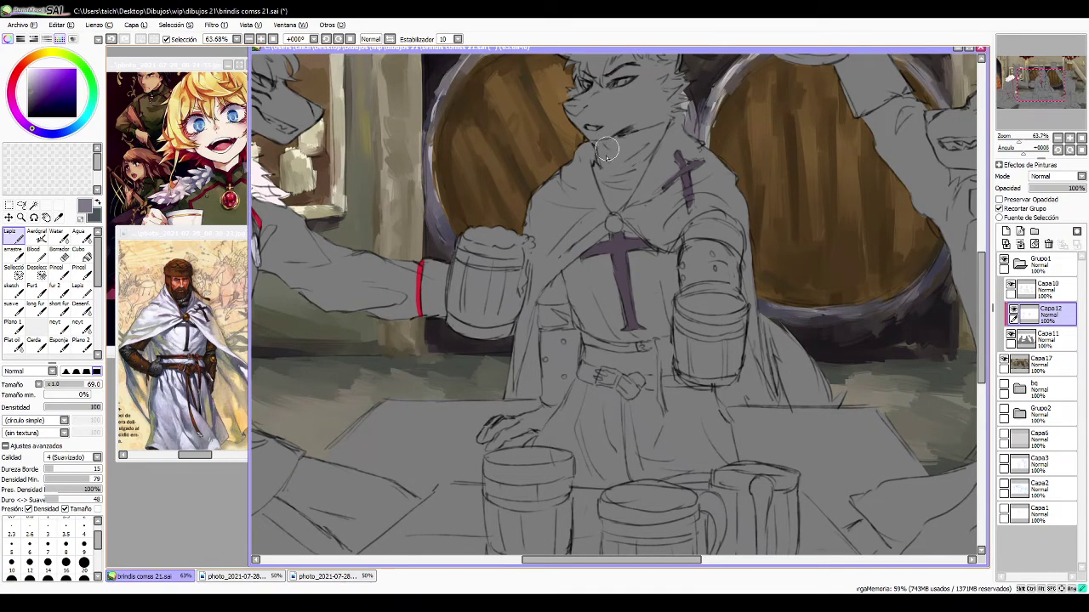
drag(619, 184, 635, 161)
key(ctrl+z)
- Switch the brush to white and fill the middle wolf's neck cloth down to the cape clasp
drag(733, 236, 606, 350)
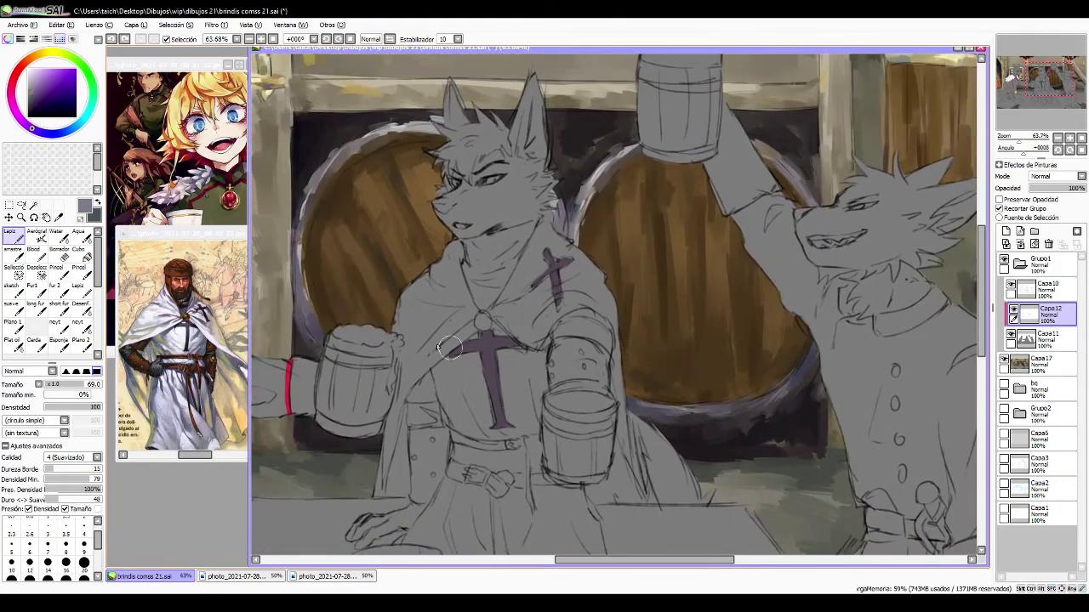
key(x)
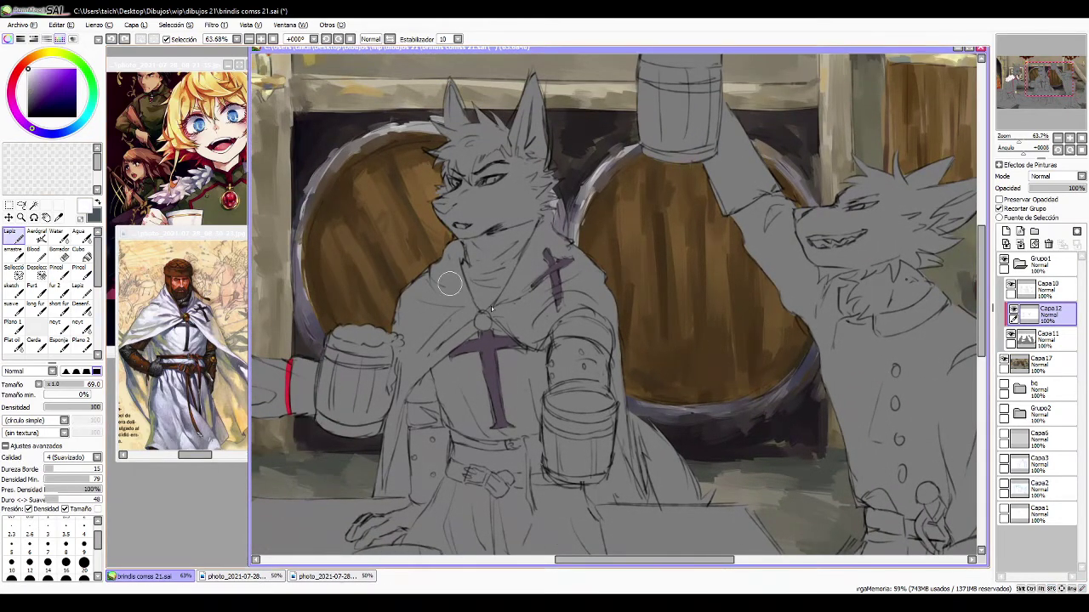
mouse_move(480, 285)
mouse_down()
mouse_move(483, 255)
mouse_move(481, 279)
mouse_move(464, 242)
mouse_move(481, 309)
mouse_move(498, 274)
mouse_move(490, 264)
mouse_move(472, 274)
mouse_move(482, 239)
mouse_move(530, 224)
mouse_move(506, 270)
mouse_up()
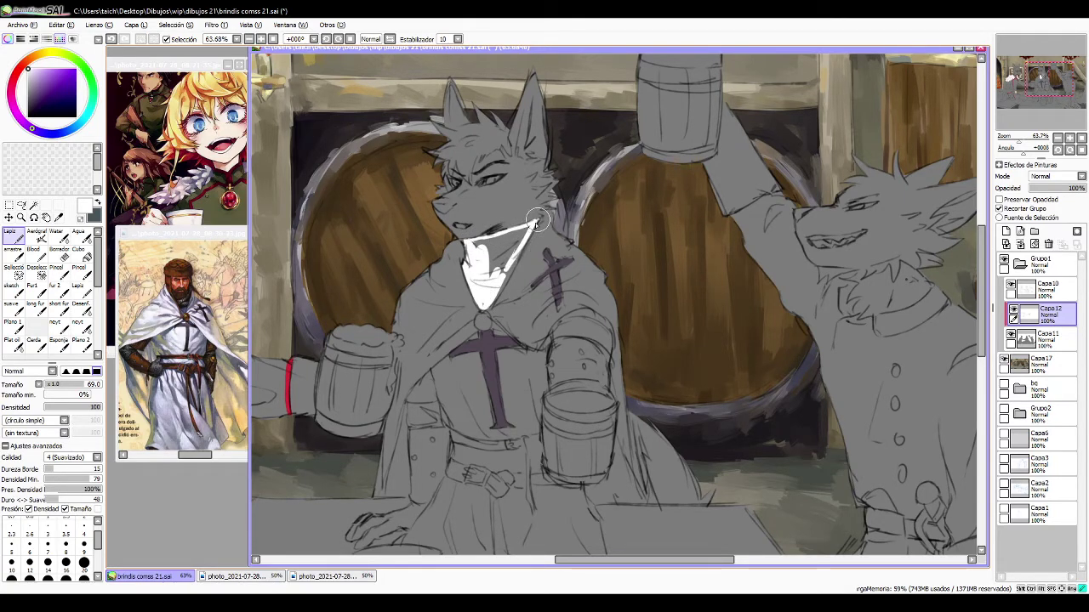
mouse_move(537, 221)
mouse_down()
mouse_move(491, 303)
mouse_move(483, 296)
mouse_move(486, 312)
mouse_move(527, 226)
mouse_move(476, 243)
mouse_move(485, 241)
mouse_move(481, 265)
mouse_move(476, 252)
mouse_move(526, 232)
mouse_up()
- Block in white the exposed sleeve bands on both of the middle wolf's arms and the hand resting on the table
key(space)
mouse_move(448, 442)
mouse_down()
mouse_move(501, 318)
mouse_move(503, 267)
mouse_up()
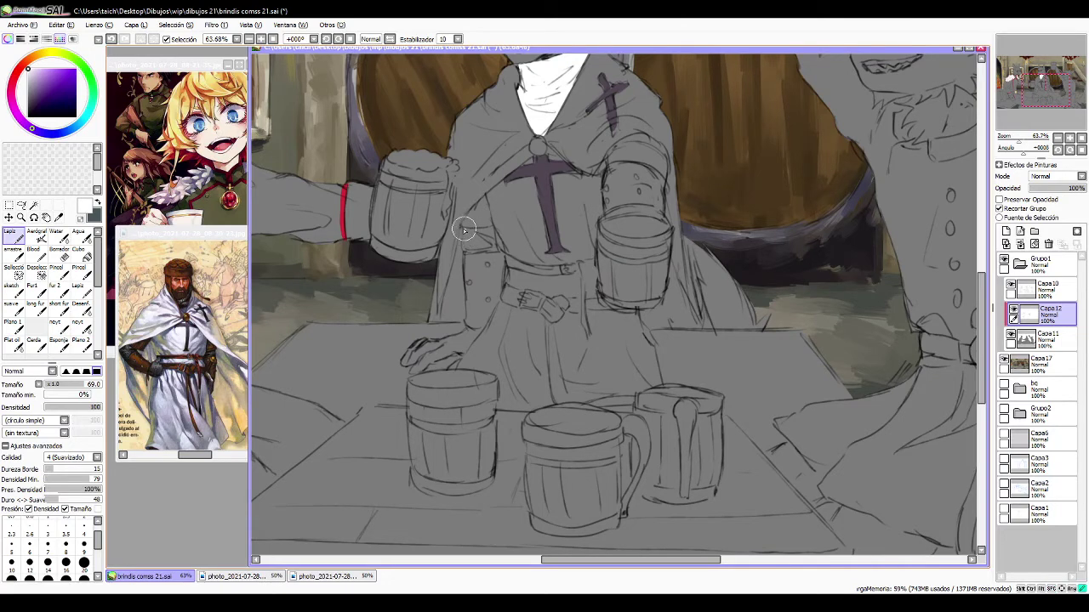
mouse_move(463, 230)
mouse_down()
mouse_move(488, 235)
mouse_move(494, 248)
mouse_move(464, 240)
mouse_move(479, 241)
mouse_up()
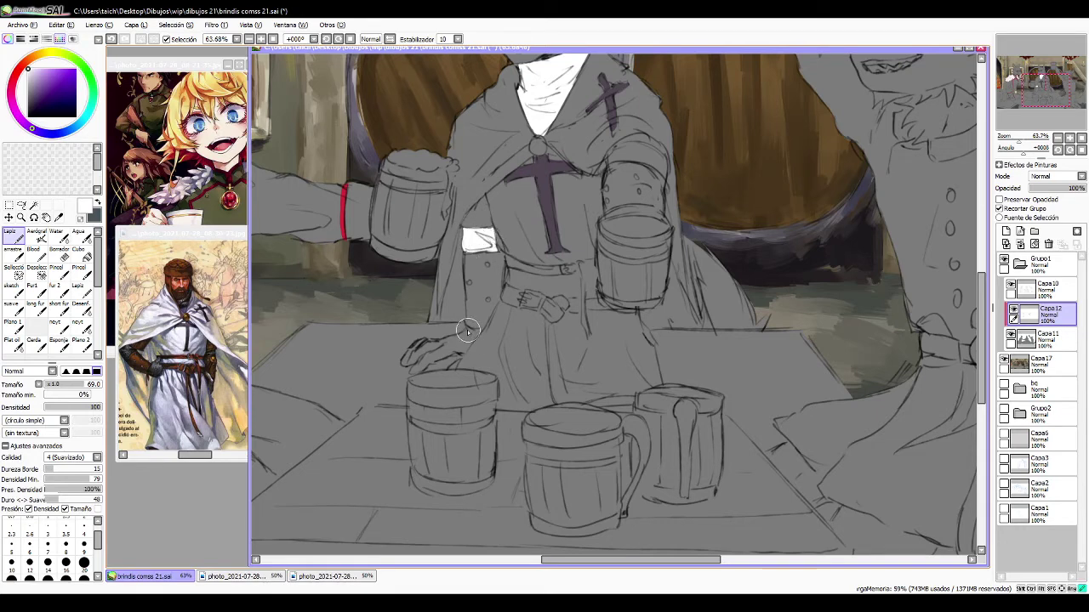
mouse_move(476, 330)
mouse_down()
mouse_move(413, 373)
mouse_move(416, 361)
mouse_move(405, 363)
mouse_move(421, 340)
mouse_move(470, 332)
mouse_up()
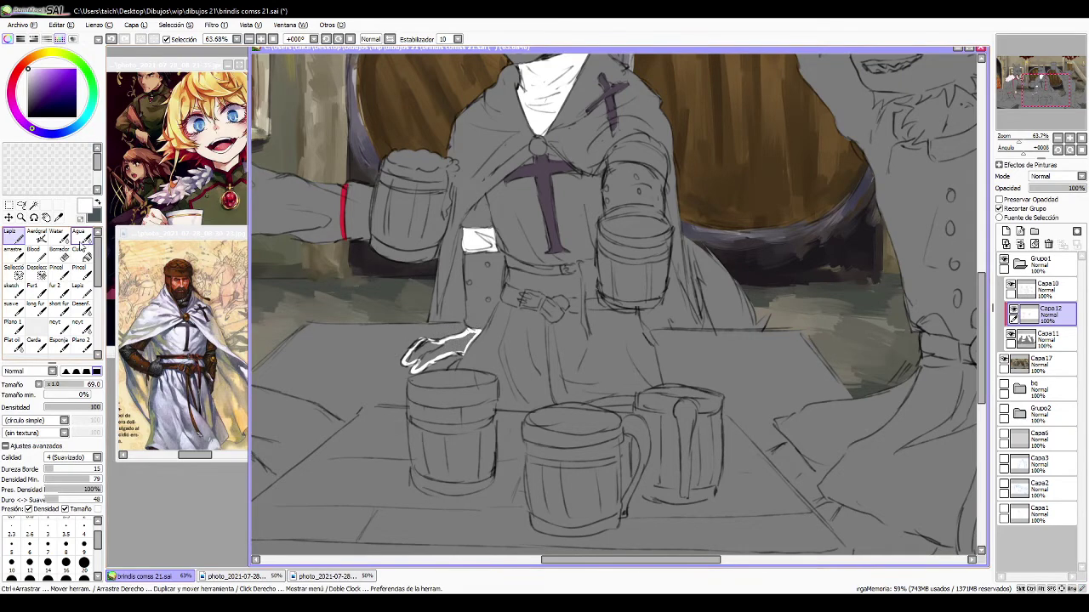
click(82, 254)
click(425, 351)
key(n)
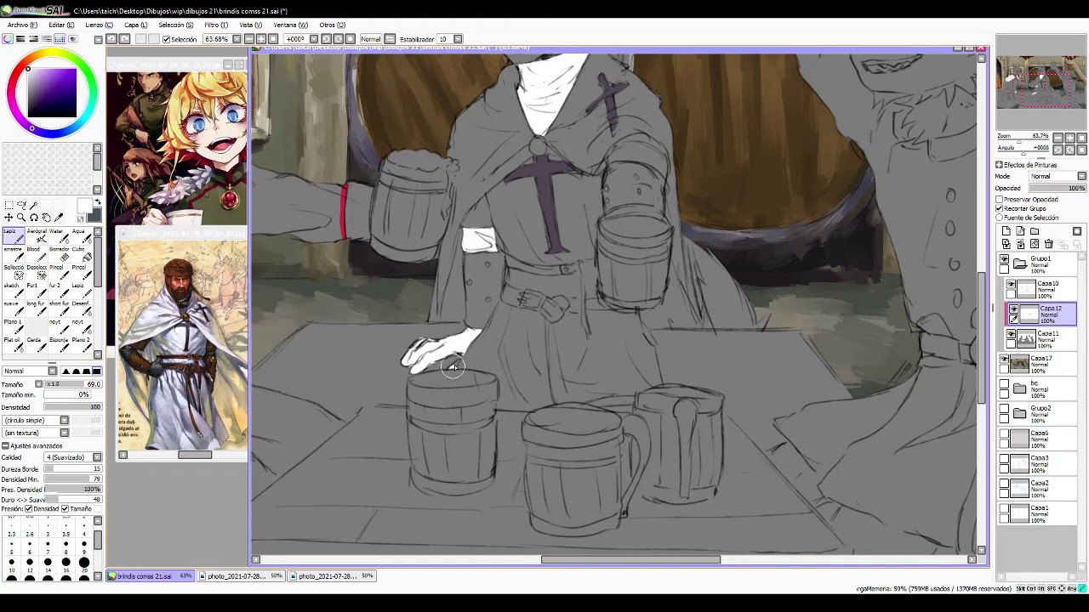
drag(653, 218, 583, 238)
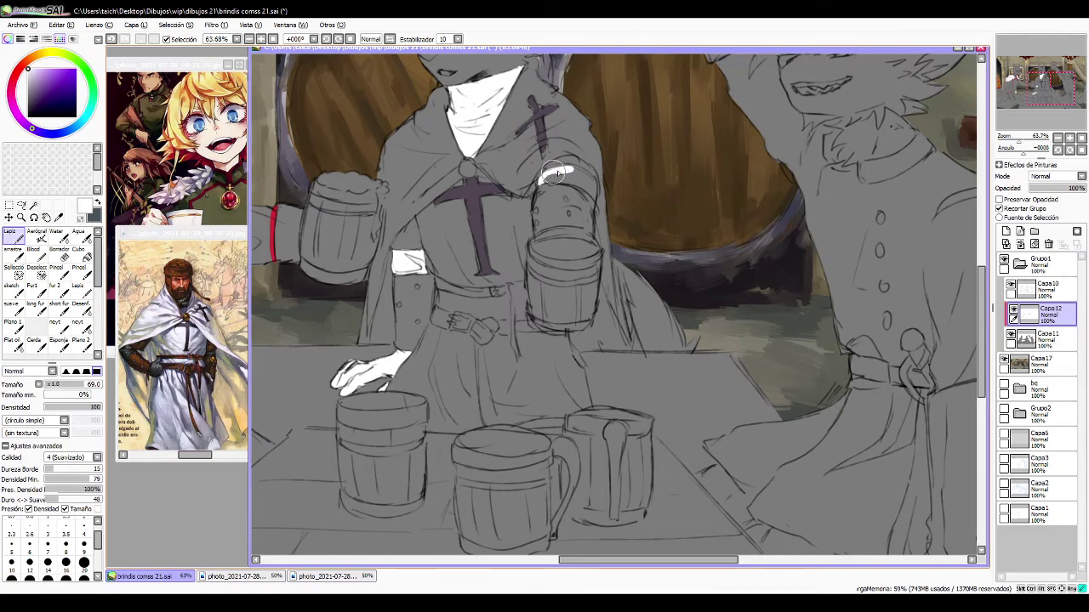
mouse_move(539, 182)
mouse_down()
mouse_move(587, 179)
mouse_move(594, 201)
mouse_move(571, 182)
mouse_move(542, 181)
mouse_move(586, 189)
mouse_move(558, 172)
mouse_up()
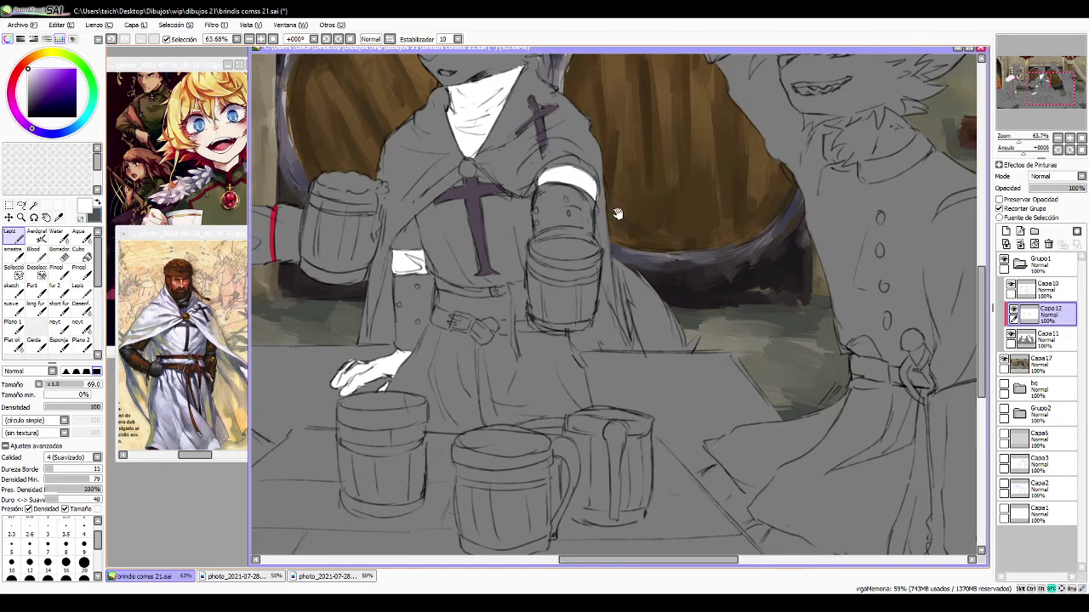
- Preserve opacity on Capa12 and recolour the middle wolf's resting hand with the grey-purple sampled from the knight's glove
drag(618, 214, 652, 296)
click(1000, 199)
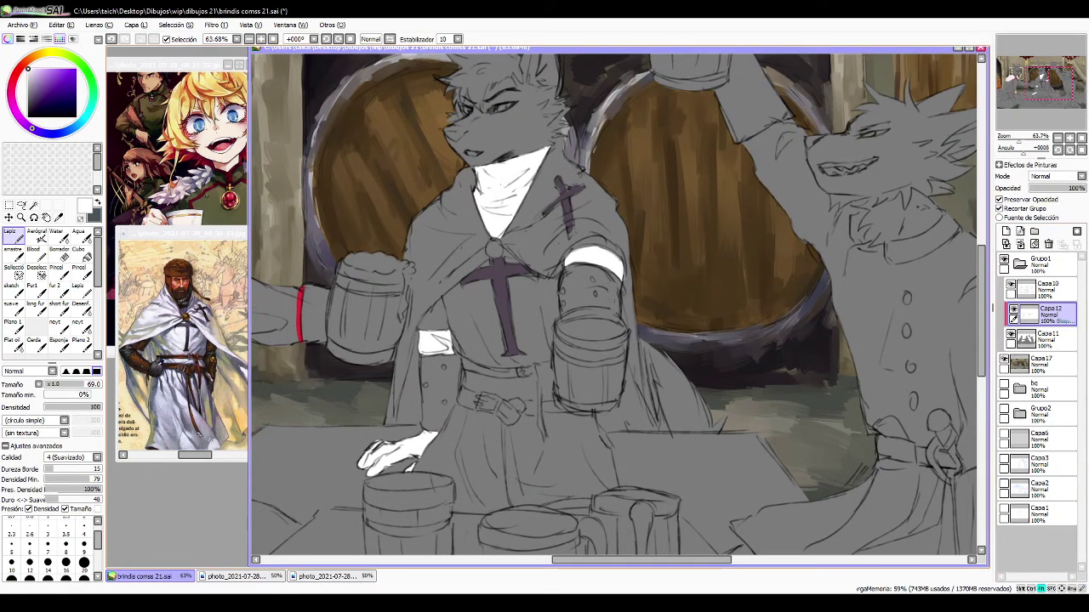
alt+click(156, 365)
alt+click(155, 366)
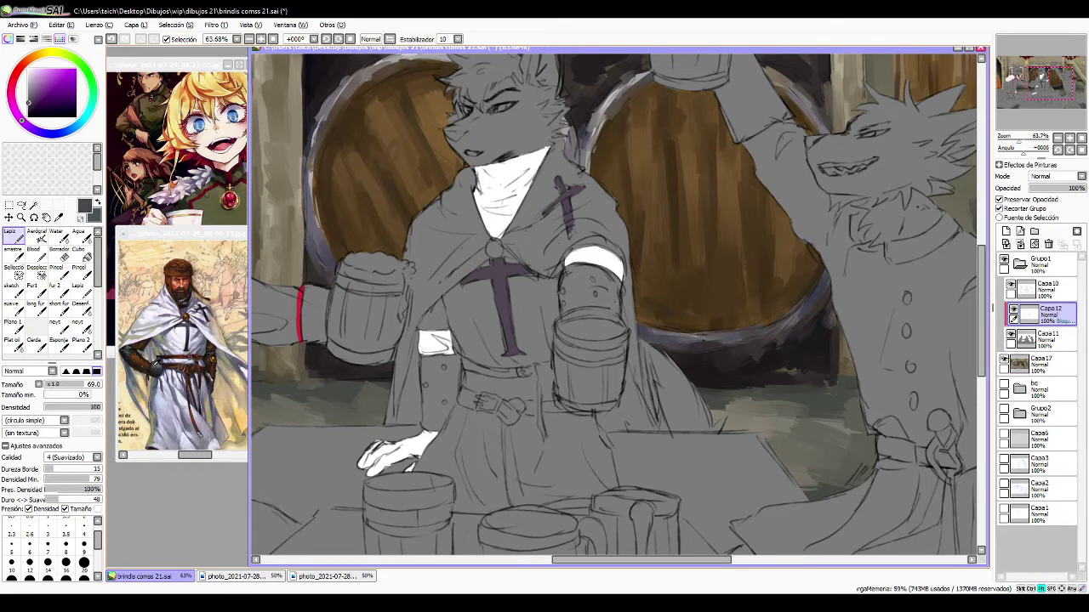
alt+click(157, 365)
alt+click(159, 363)
mouse_move(397, 458)
mouse_down()
mouse_move(411, 434)
mouse_move(399, 459)
mouse_move(418, 443)
mouse_move(409, 475)
mouse_up()
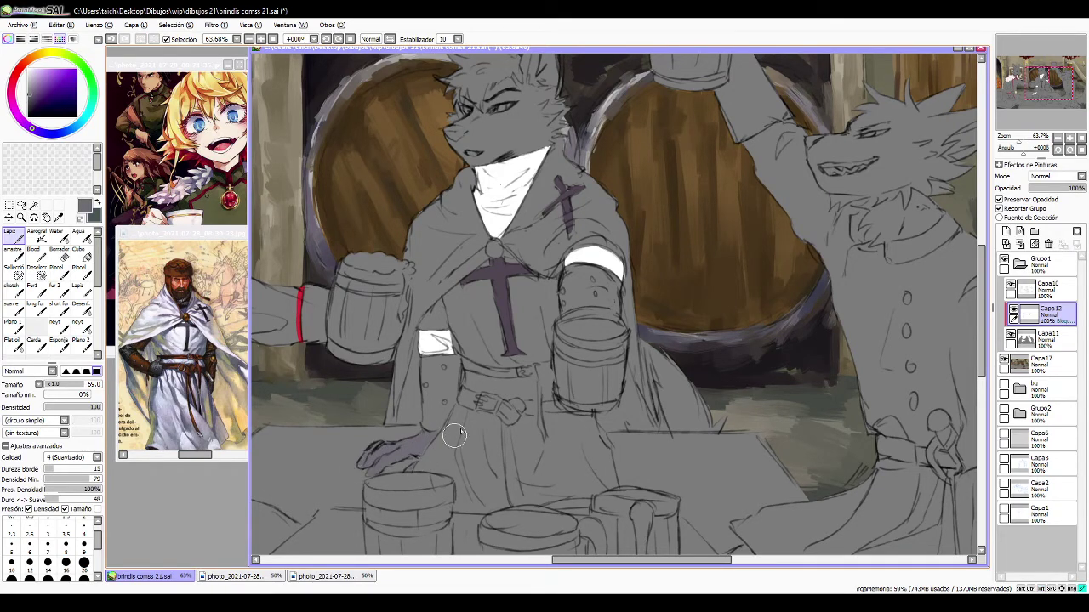
- Recolour the white sleeve bands and neck cloth of the middle wolf with the same grey-purple
mouse_move(474, 354)
mouse_down()
mouse_move(446, 318)
mouse_move(436, 322)
mouse_move(449, 357)
mouse_move(418, 340)
mouse_up()
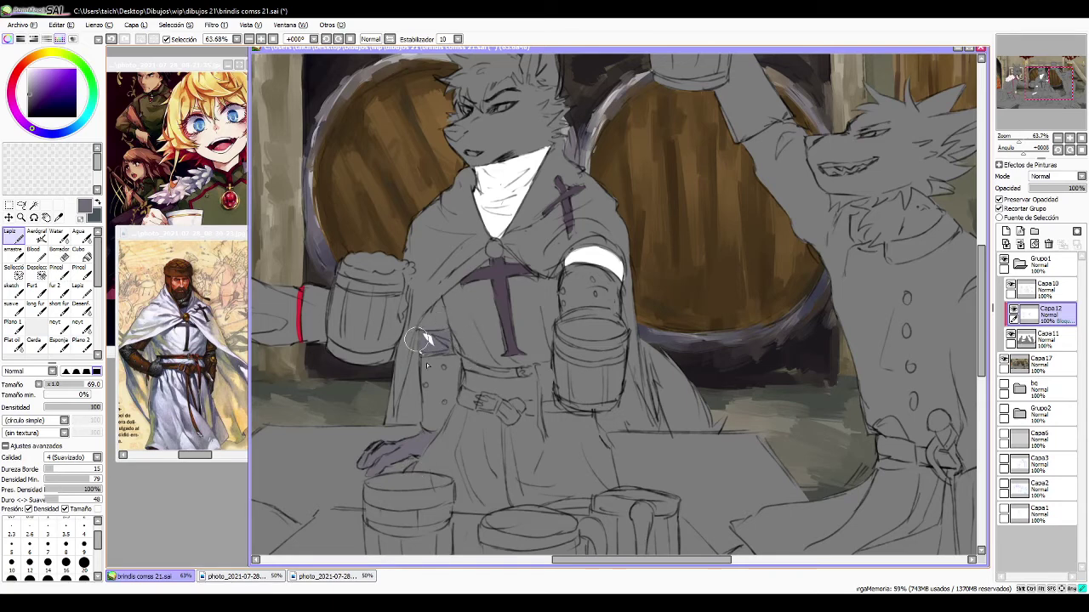
drag(448, 264, 474, 263)
mouse_move(478, 167)
mouse_down()
mouse_move(496, 194)
mouse_move(535, 161)
mouse_up()
drag(574, 260, 620, 268)
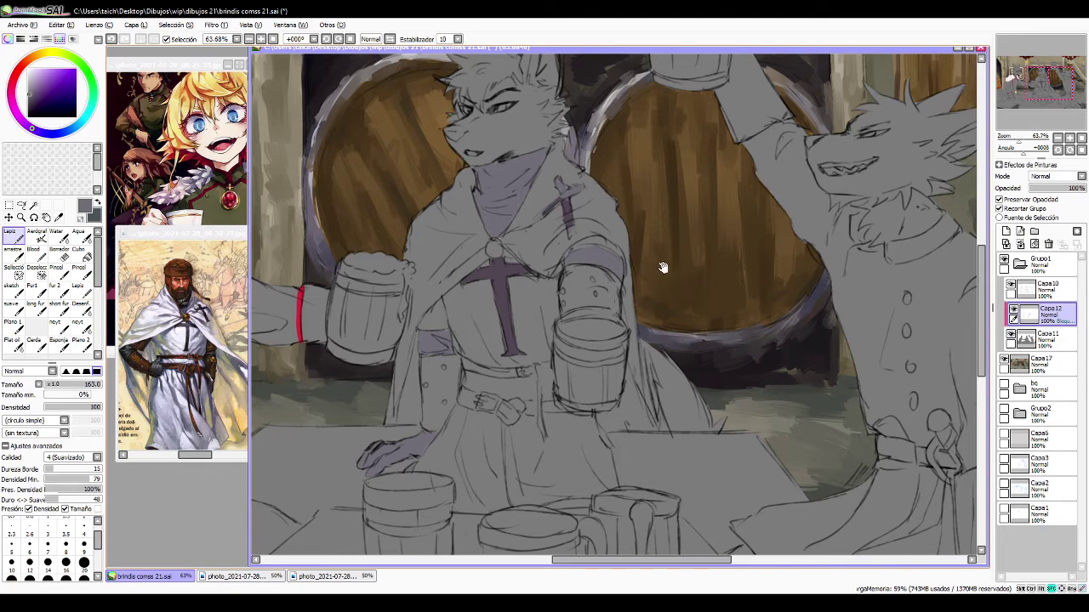
- Open the reference photo_2021-07-26_20-49-09.jpg, shrink its window, and place it over the lower part of the knight reference
drag(690, 252, 629, 305)
click(238, 245)
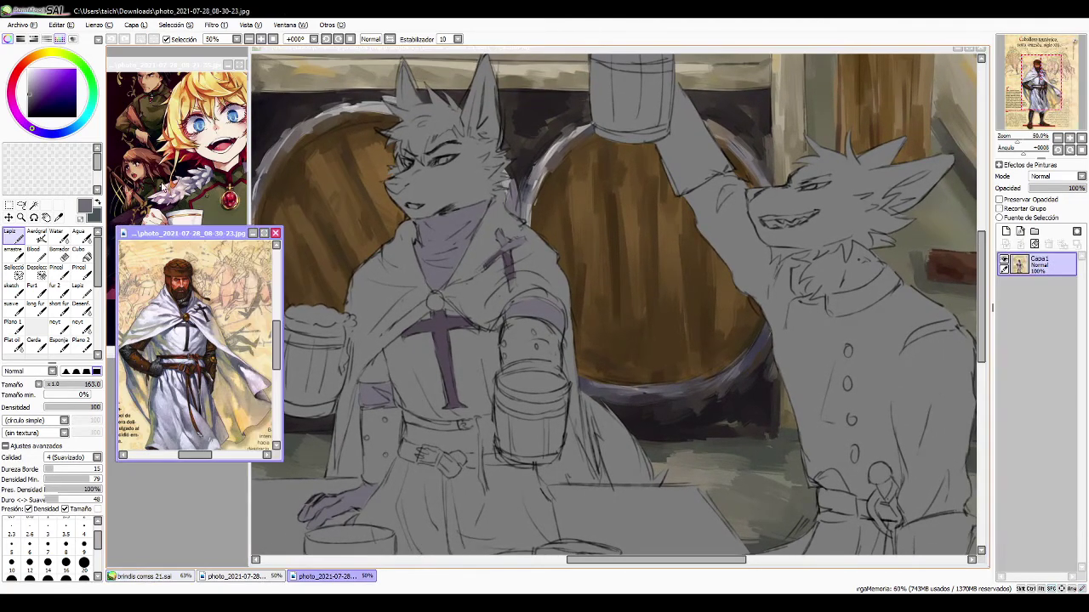
click(23, 27)
click(42, 53)
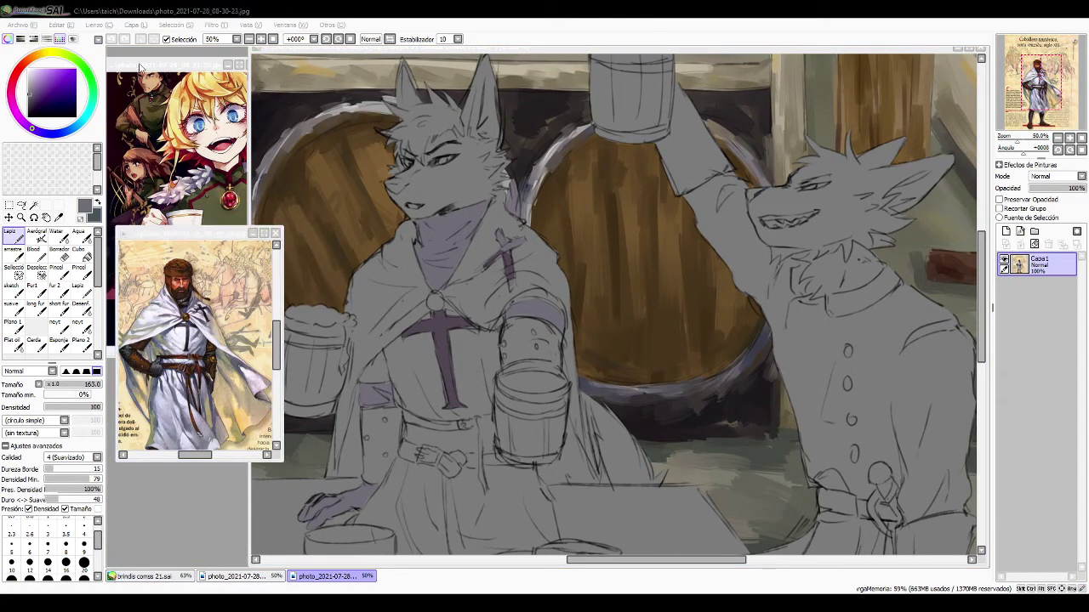
double_click(641, 322)
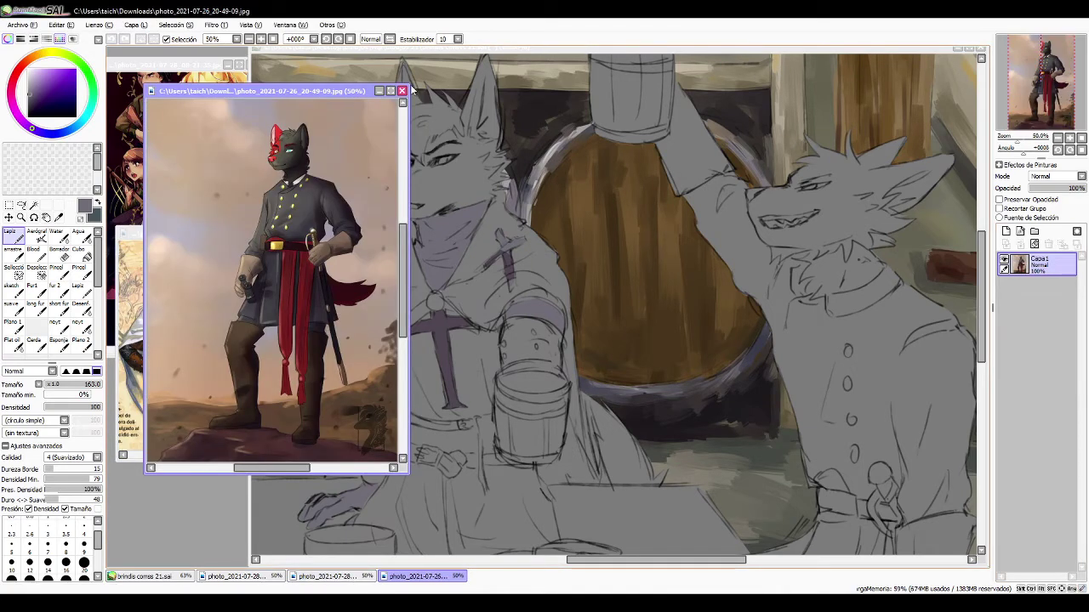
drag(409, 85, 184, 319)
drag(204, 368, 186, 418)
alt+click(180, 387)
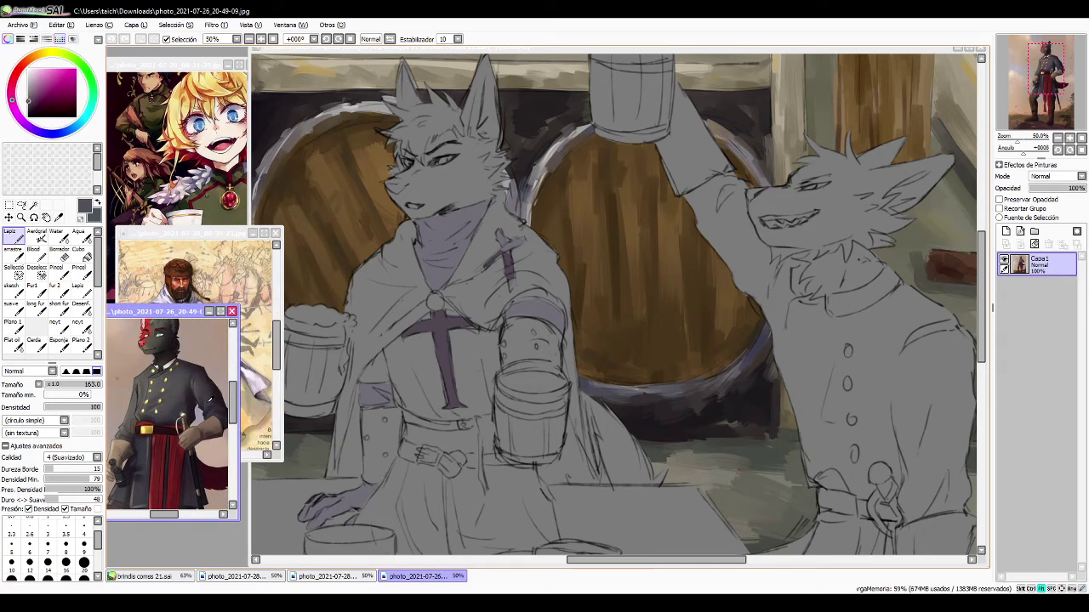
alt+click(210, 402)
click(641, 357)
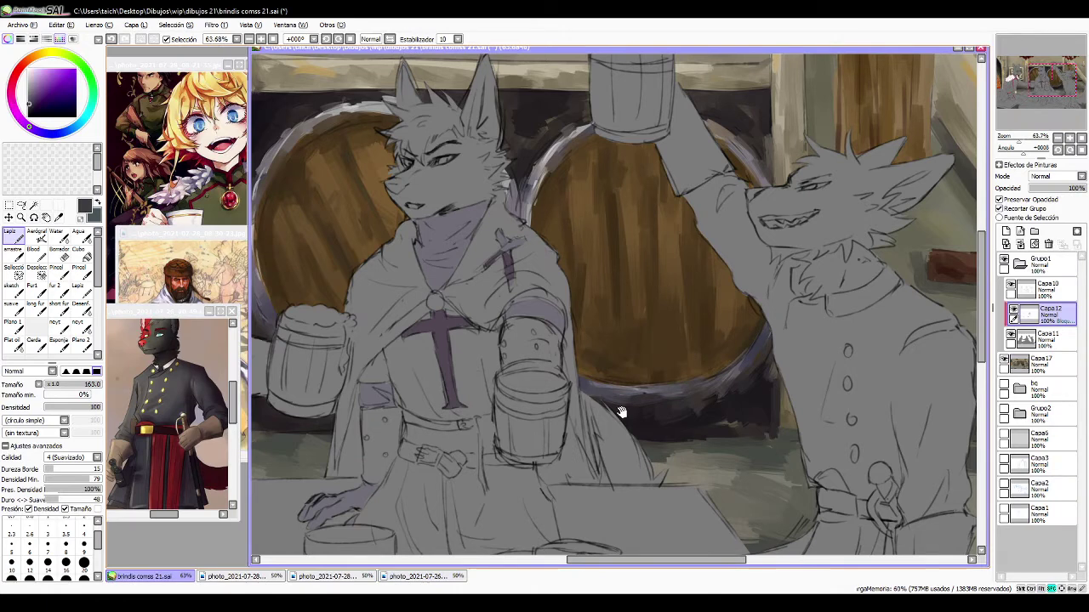
- Paint the third wolf's waist sash above and below the belt in the dark red sampled from the reference's sash
mouse_move(663, 458)
mouse_down()
mouse_move(646, 384)
mouse_move(445, 292)
mouse_up()
click(163, 468)
drag(168, 470, 173, 388)
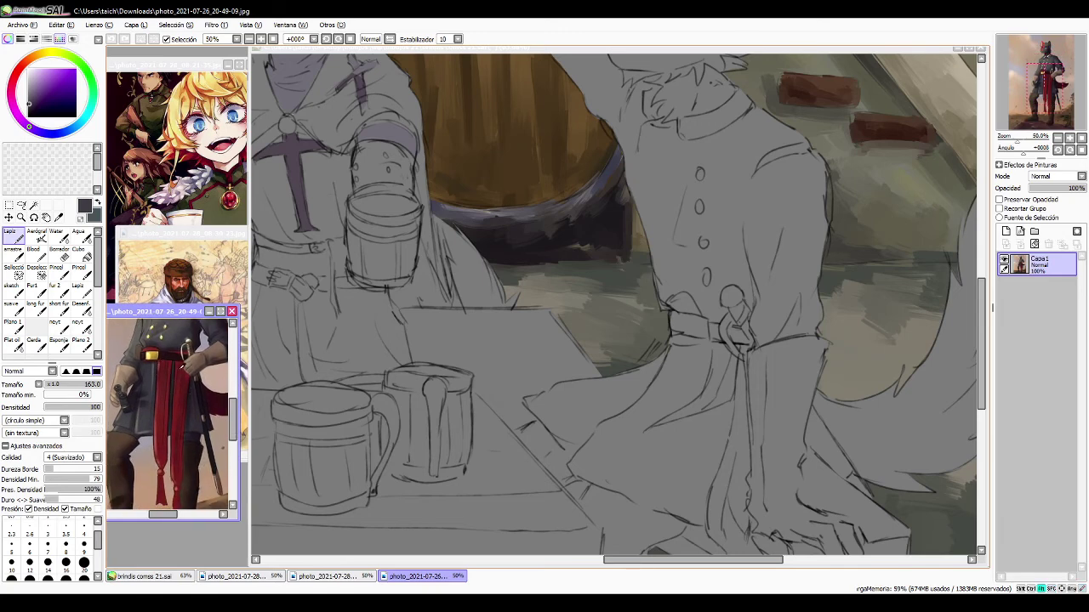
alt+click(177, 362)
click(667, 295)
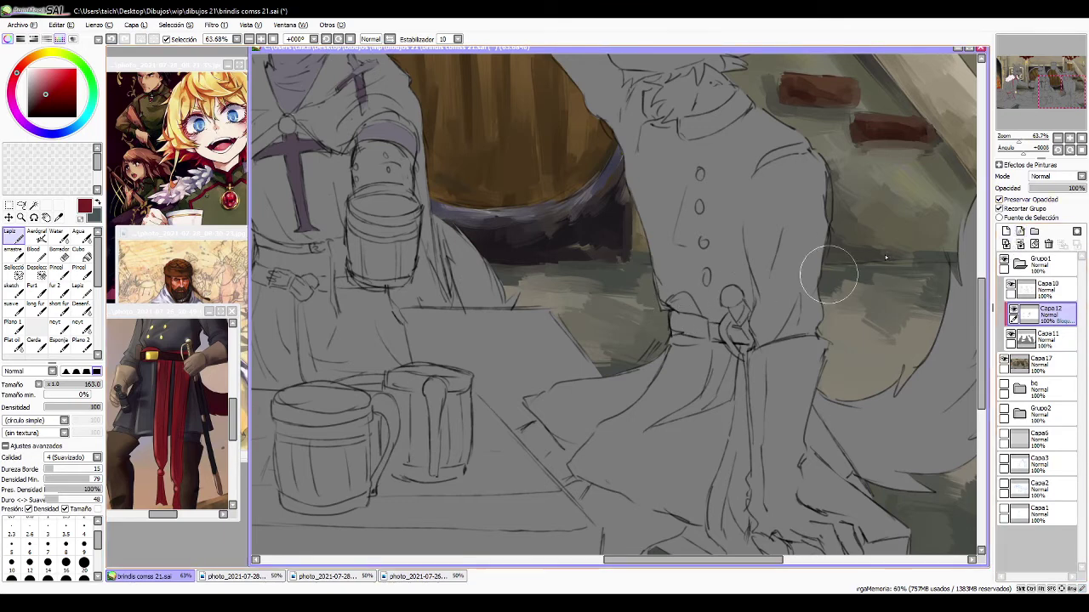
mouse_move(667, 302)
mouse_down()
mouse_move(696, 315)
mouse_move(689, 296)
mouse_move(680, 342)
mouse_up()
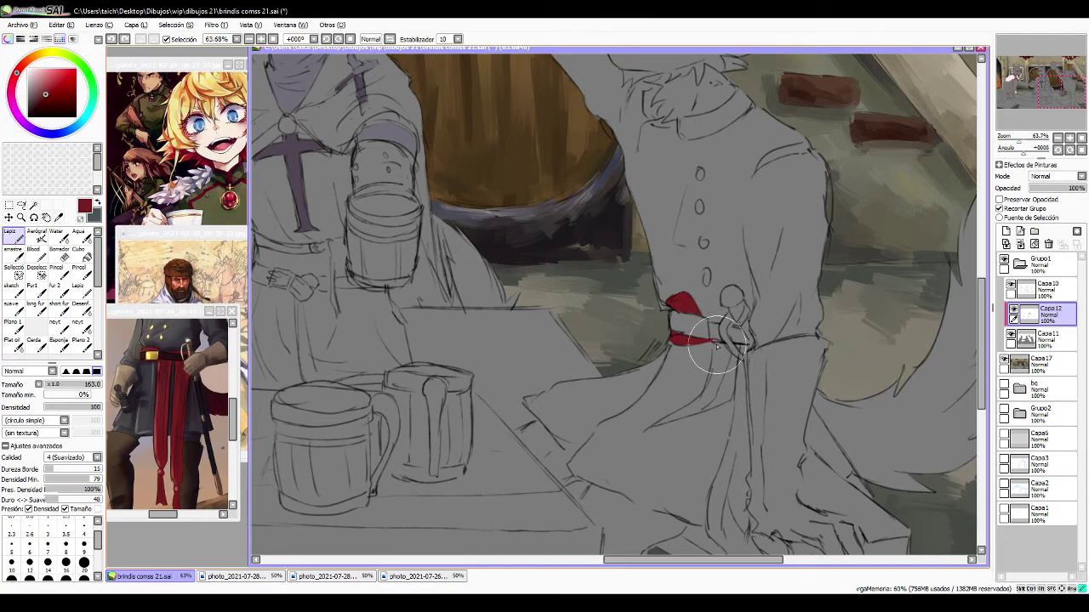
key(ctrl+z)
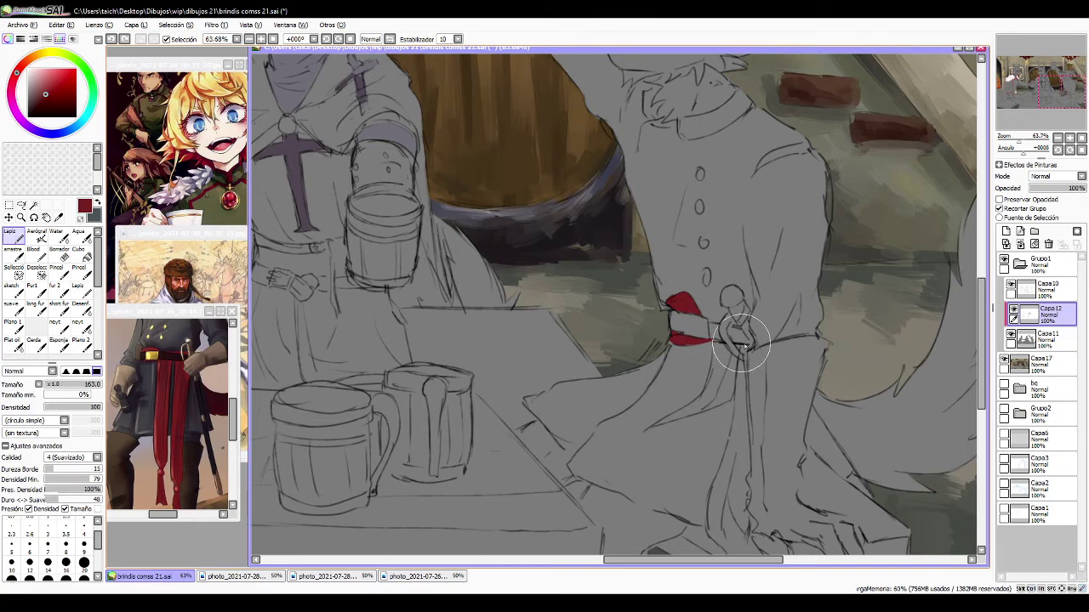
- Fill the hanging sash tails with dark red, from the third wolf's belt knot down to the canvas edge
drag(745, 350, 742, 352)
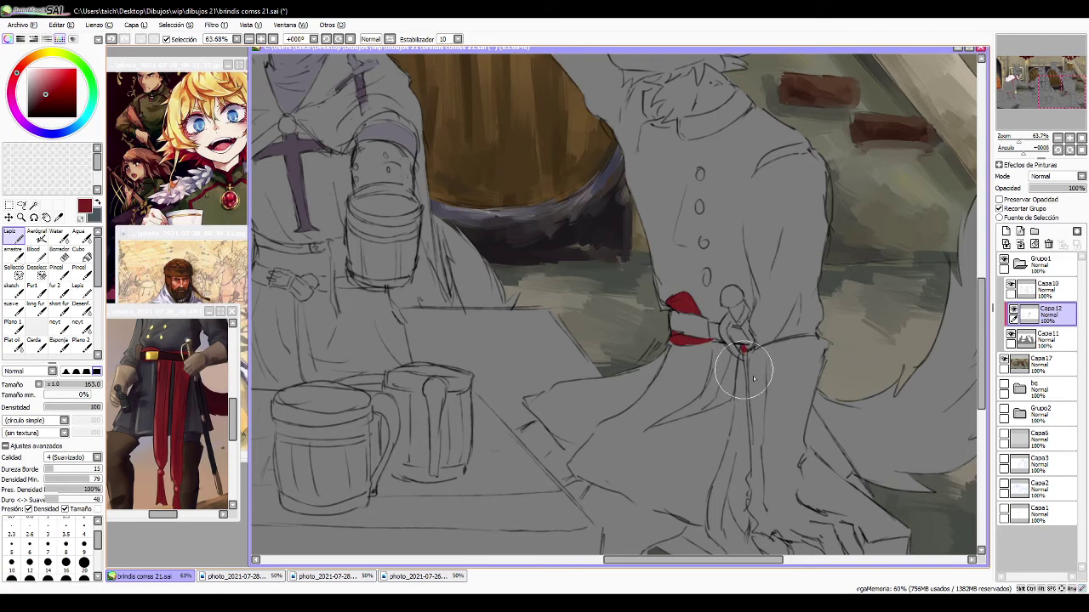
drag(763, 424, 722, 276)
drag(699, 215, 705, 330)
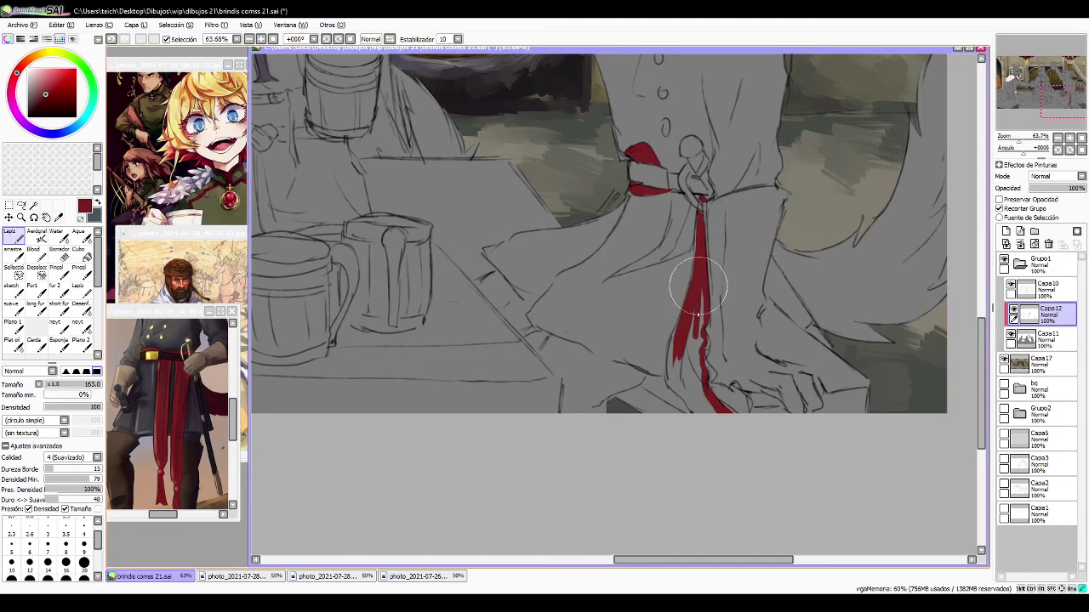
mouse_move(690, 341)
mouse_down()
mouse_move(671, 363)
mouse_move(676, 326)
mouse_move(680, 392)
mouse_move(670, 372)
mouse_move(703, 419)
mouse_move(675, 373)
mouse_move(720, 421)
mouse_move(695, 333)
mouse_move(699, 352)
mouse_move(683, 369)
mouse_move(696, 385)
mouse_move(686, 518)
mouse_move(663, 556)
mouse_move(638, 570)
mouse_move(671, 357)
mouse_up()
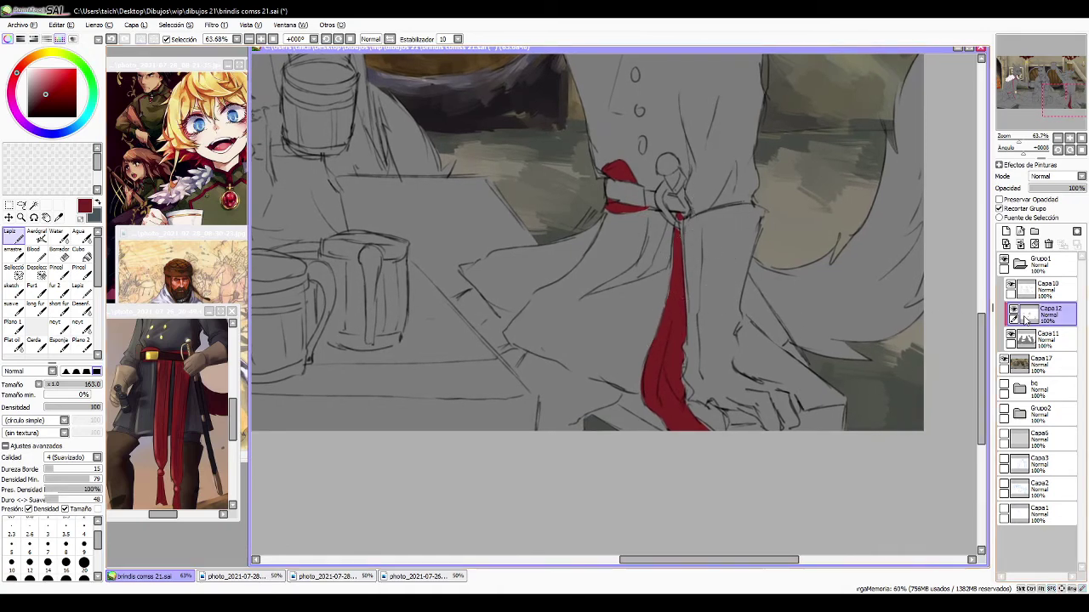
- Fill the second, looped sash tail hanging from the third wolf's belt knot with dark red on layer Capa12
click(1052, 295)
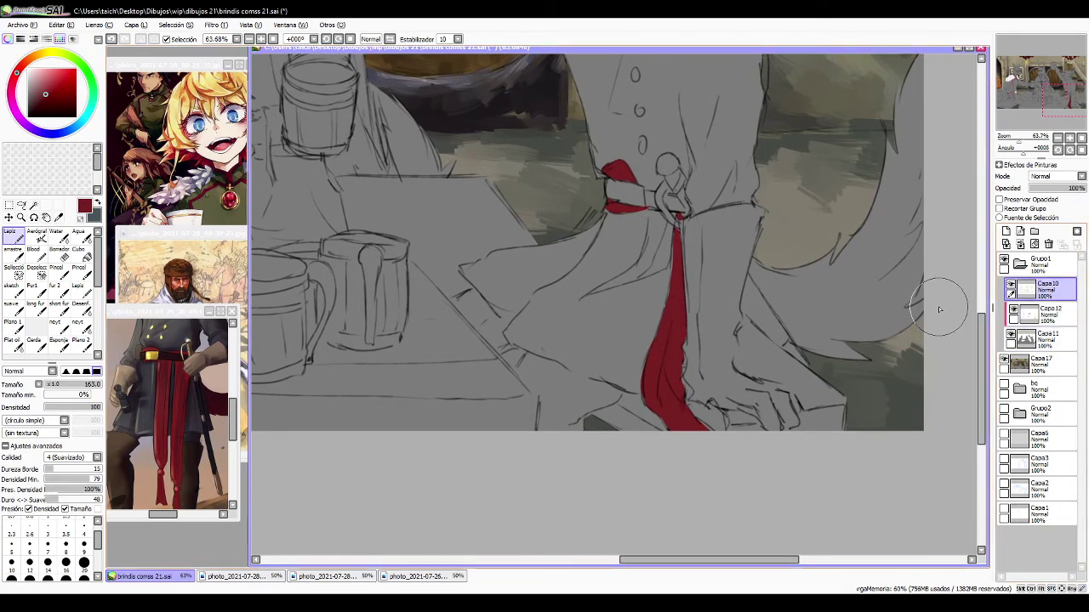
click(12, 285)
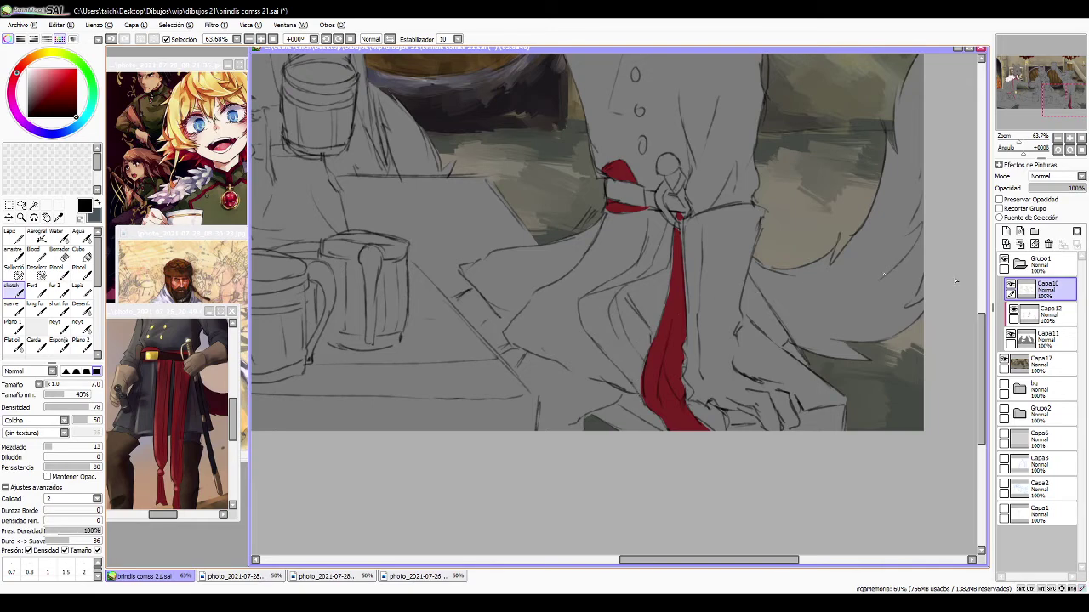
click(1048, 313)
click(12, 237)
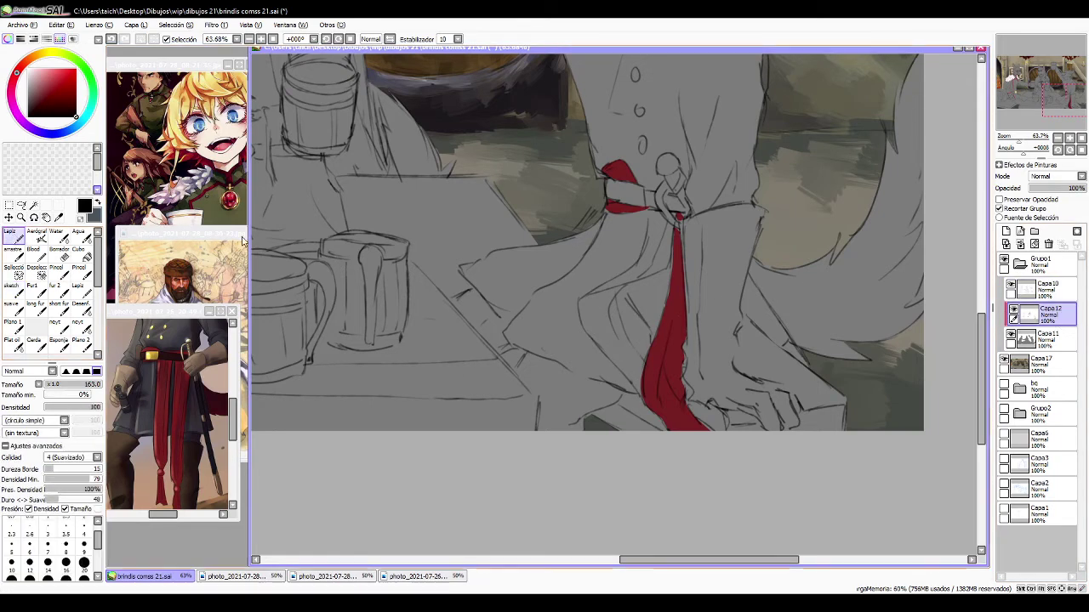
mouse_move(658, 215)
mouse_down()
mouse_move(660, 248)
mouse_move(658, 213)
mouse_move(676, 231)
mouse_move(680, 219)
mouse_move(658, 208)
mouse_move(645, 268)
mouse_move(672, 239)
mouse_move(663, 263)
mouse_move(648, 265)
mouse_move(657, 222)
mouse_move(633, 257)
mouse_up()
mouse_move(587, 304)
mouse_down()
mouse_move(672, 258)
mouse_move(665, 279)
mouse_move(617, 293)
mouse_move(654, 361)
mouse_move(619, 293)
mouse_move(644, 337)
mouse_move(643, 325)
mouse_move(649, 365)
mouse_move(611, 313)
mouse_move(639, 391)
mouse_up()
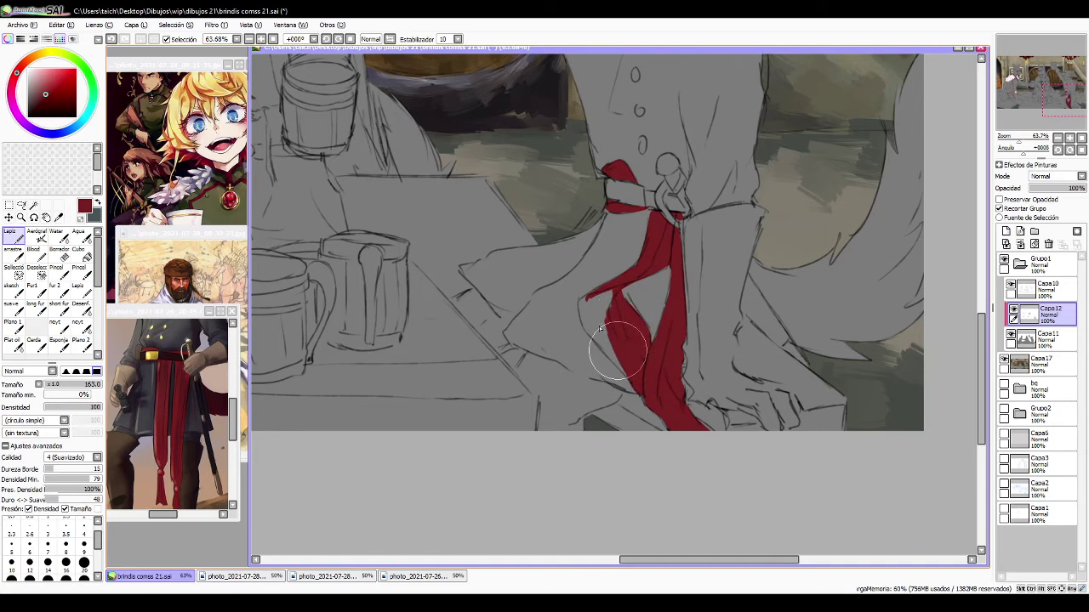
mouse_move(583, 300)
mouse_down()
mouse_move(584, 326)
mouse_move(616, 360)
mouse_up()
mouse_move(583, 325)
mouse_down()
mouse_move(597, 340)
mouse_move(607, 330)
mouse_move(597, 306)
mouse_move(585, 313)
mouse_move(634, 324)
mouse_move(638, 403)
mouse_move(648, 371)
mouse_move(608, 328)
mouse_move(625, 342)
mouse_up()
mouse_move(650, 345)
mouse_down()
mouse_move(661, 346)
mouse_move(615, 340)
mouse_move(632, 307)
mouse_up()
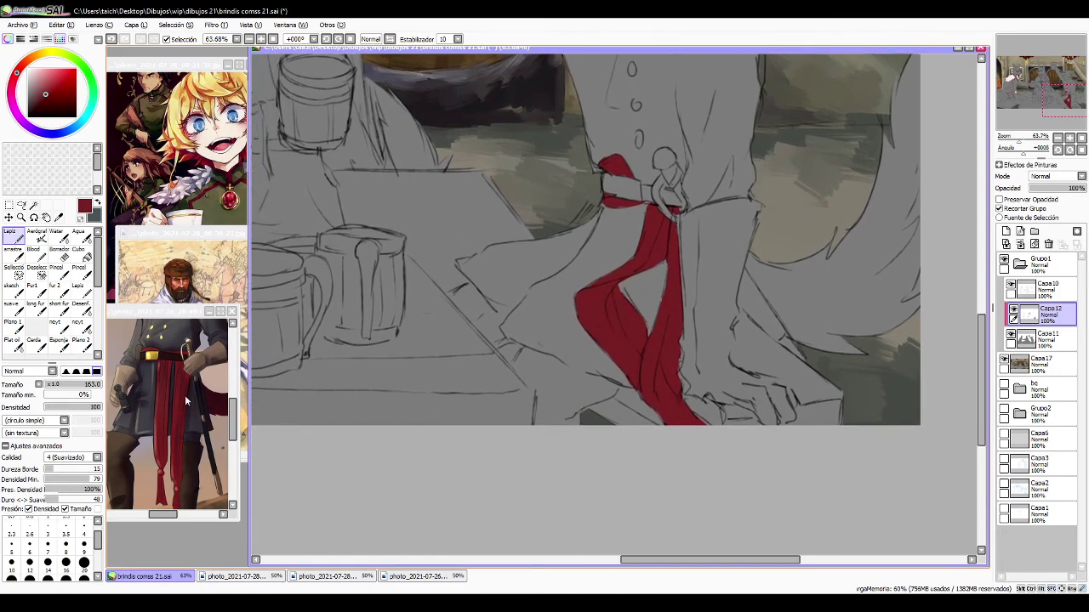
- Paint the small area at the canvas's lower edge beside the bench in dark brown sampled from the reference's boots
alt+click(118, 464)
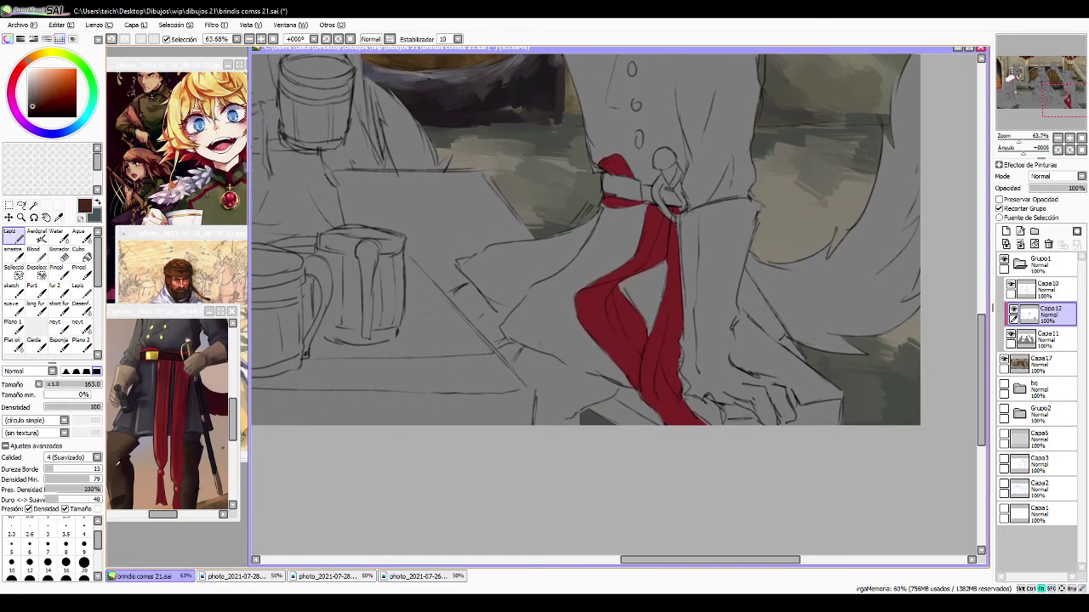
mouse_move(535, 356)
mouse_down()
mouse_move(527, 351)
mouse_move(609, 387)
mouse_move(590, 381)
mouse_move(600, 404)
mouse_up()
key(ctrl+z)
key(ctrl+z)
drag(534, 420, 578, 425)
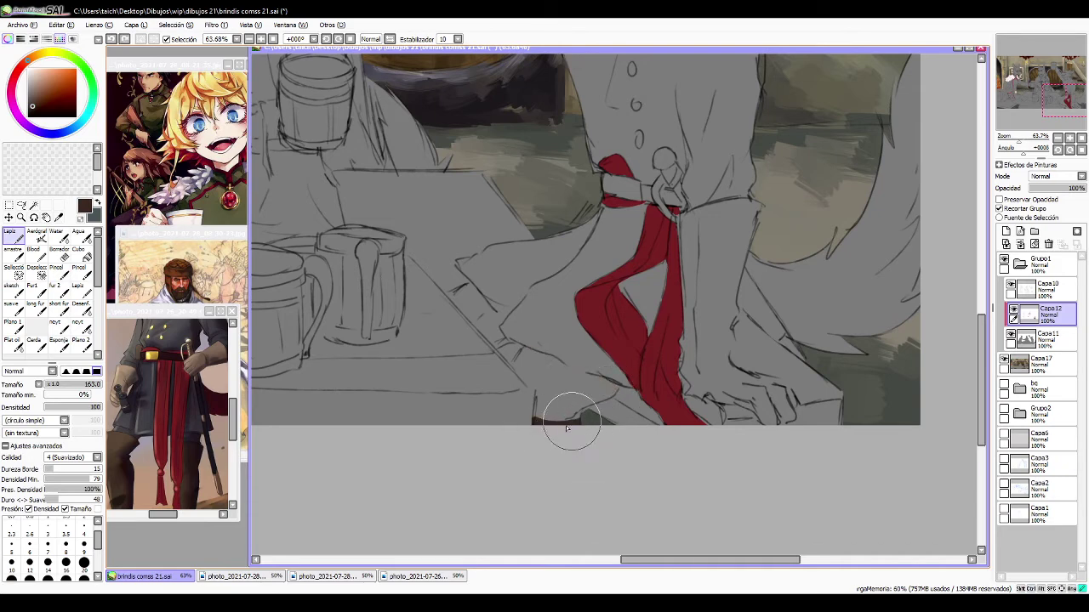
- Outline and fill the scabbard section behind the third wolf's resting arm in near-black
mouse_move(580, 314)
mouse_down()
mouse_move(544, 374)
mouse_move(481, 392)
mouse_up()
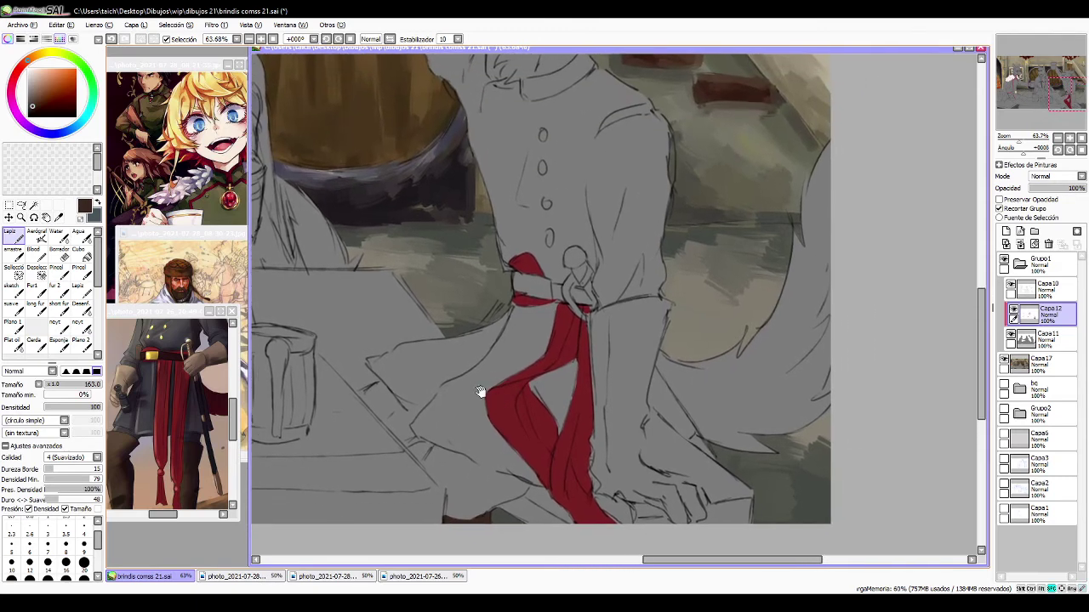
click(17, 110)
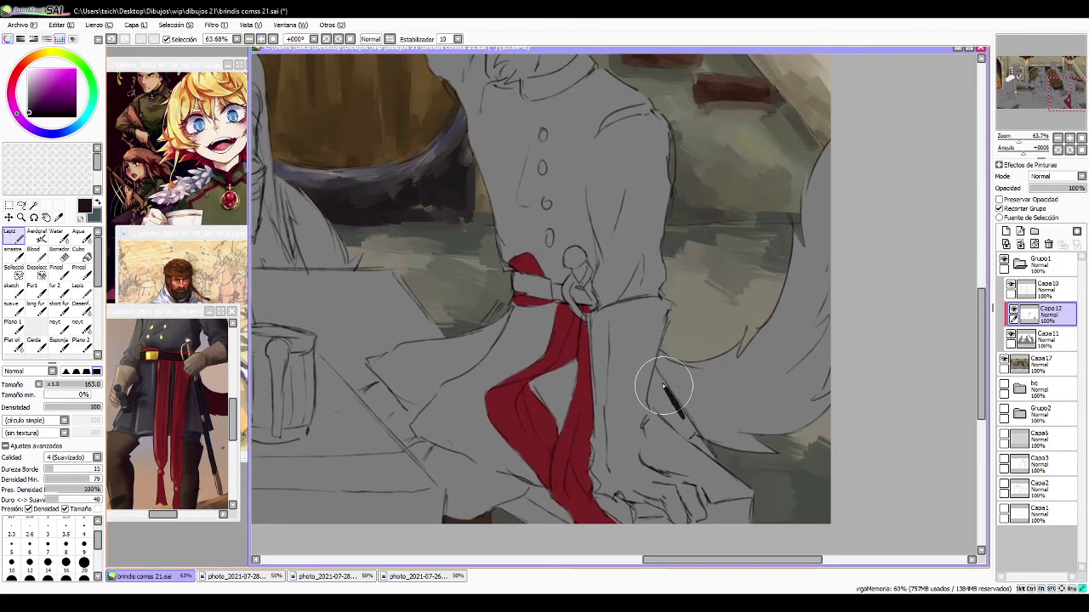
mouse_move(664, 387)
mouse_down()
mouse_move(656, 377)
mouse_move(670, 394)
mouse_up()
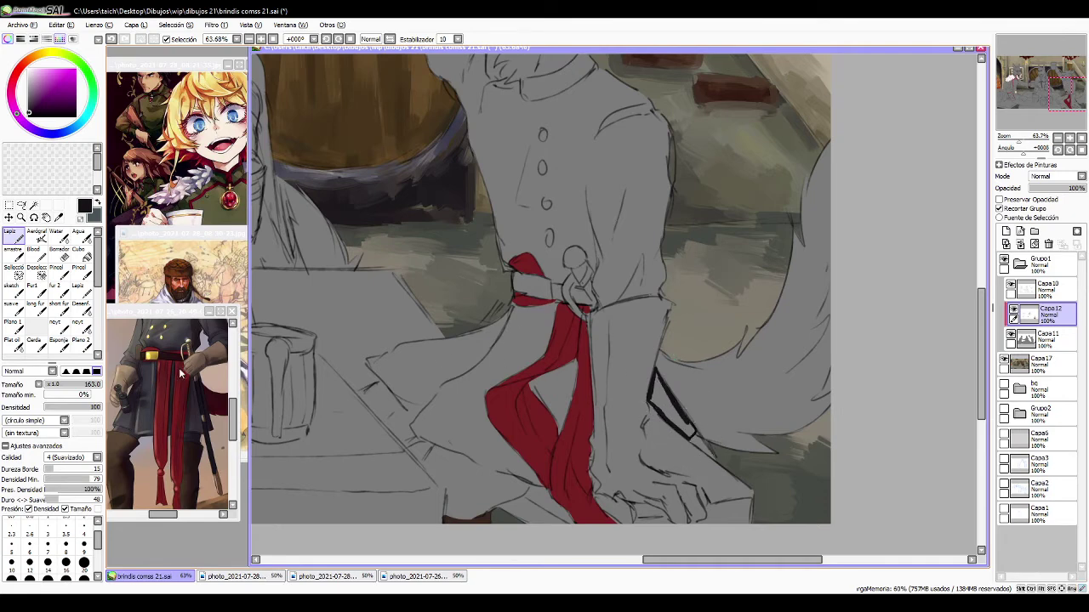
click(84, 256)
click(664, 406)
- Compare the third wolf's coat with its uniform reference and check the green-uniform reference against the first wolf
drag(607, 310, 632, 477)
click(194, 416)
drag(192, 414, 196, 481)
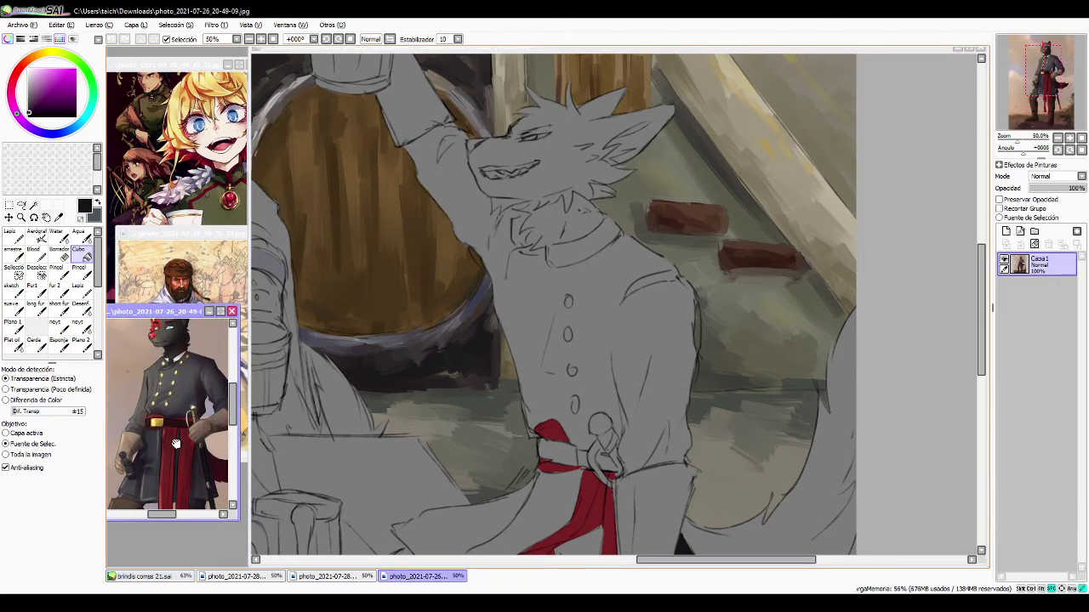
drag(175, 441, 198, 412)
click(463, 422)
drag(460, 423, 707, 315)
click(189, 180)
drag(190, 179, 189, 178)
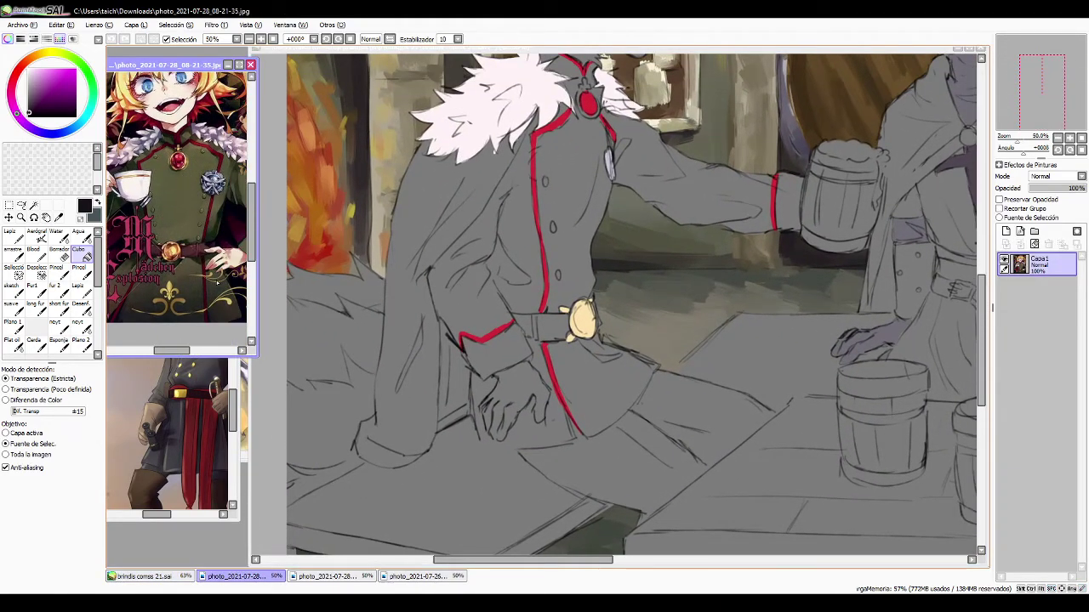
- Paint the rims, upper hoops and base hoops of the mugs held by the first and middle wolves in light grey
drag(767, 237, 587, 247)
drag(769, 238, 652, 336)
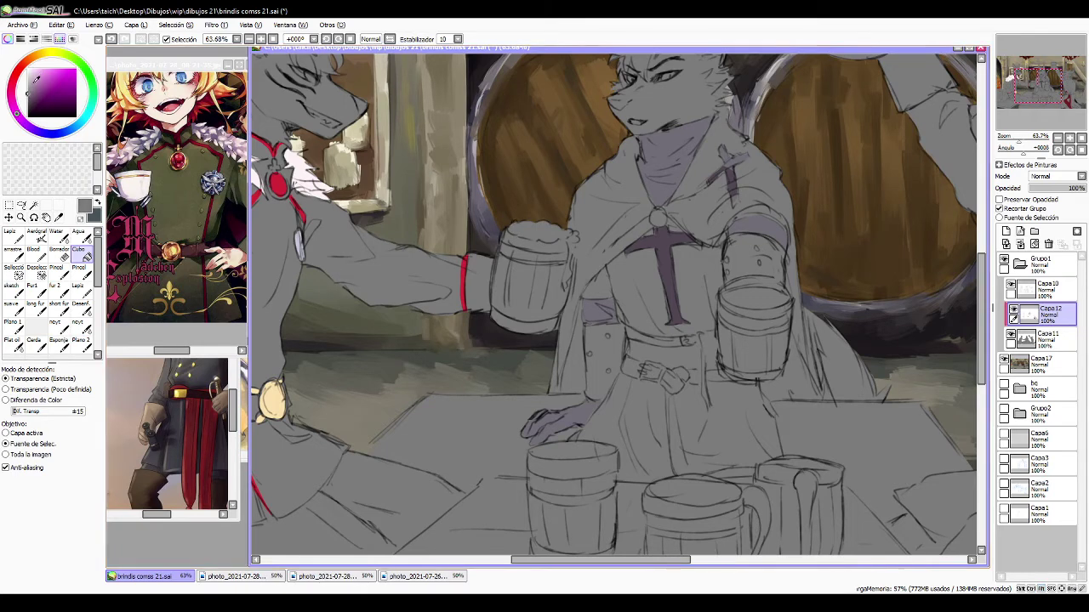
click(13, 237)
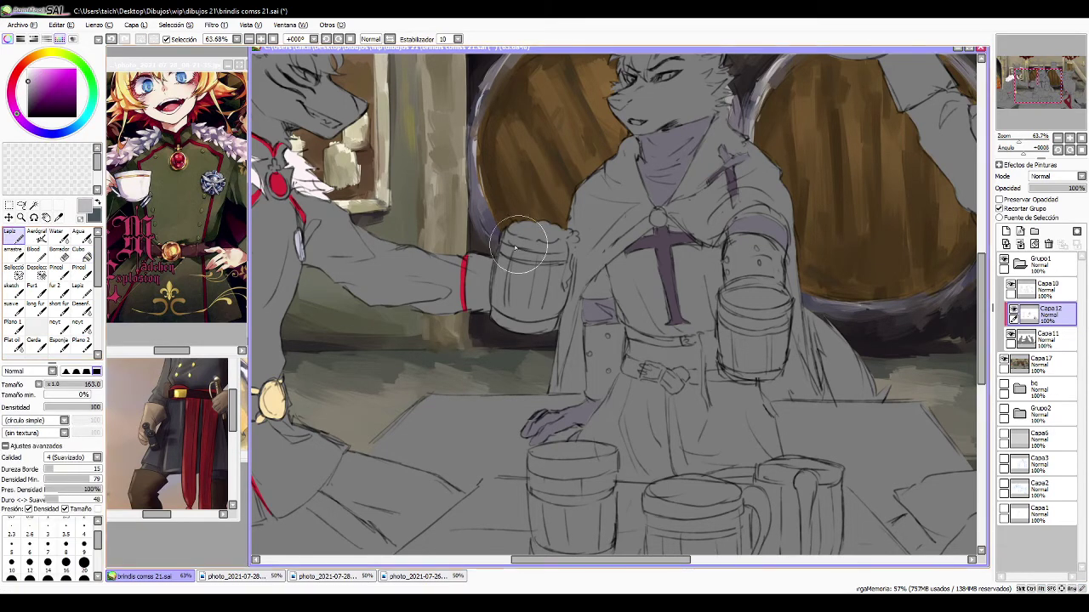
mouse_move(508, 240)
mouse_down()
mouse_move(566, 251)
mouse_move(502, 253)
mouse_move(524, 264)
mouse_move(504, 255)
mouse_move(563, 265)
mouse_up()
key(ctrl+z)
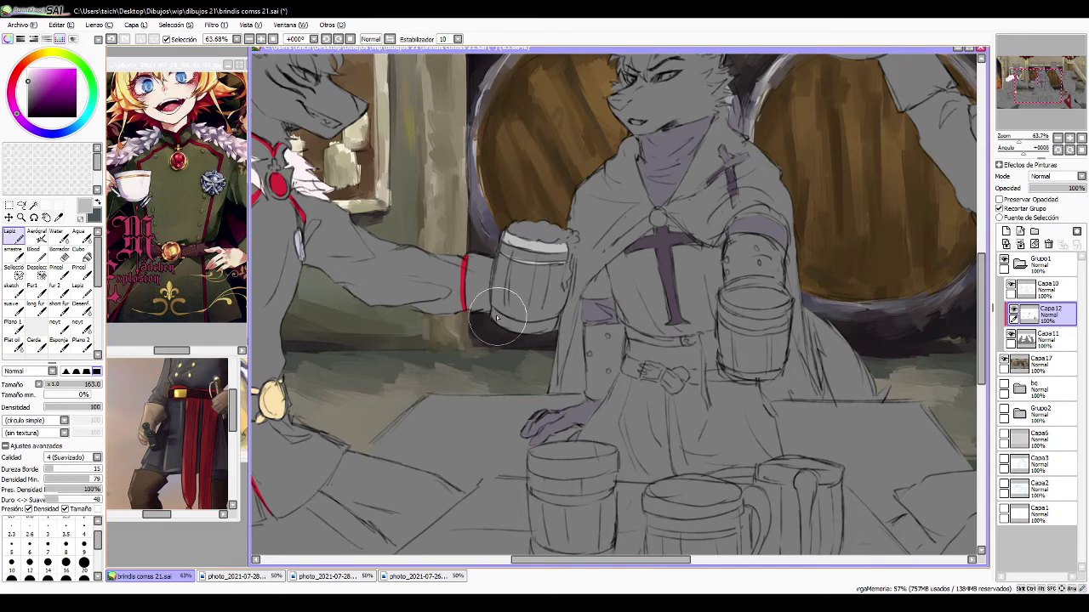
mouse_move(493, 315)
mouse_down()
mouse_move(520, 331)
mouse_move(499, 318)
mouse_move(554, 326)
mouse_move(538, 327)
mouse_move(556, 319)
mouse_move(516, 329)
mouse_up()
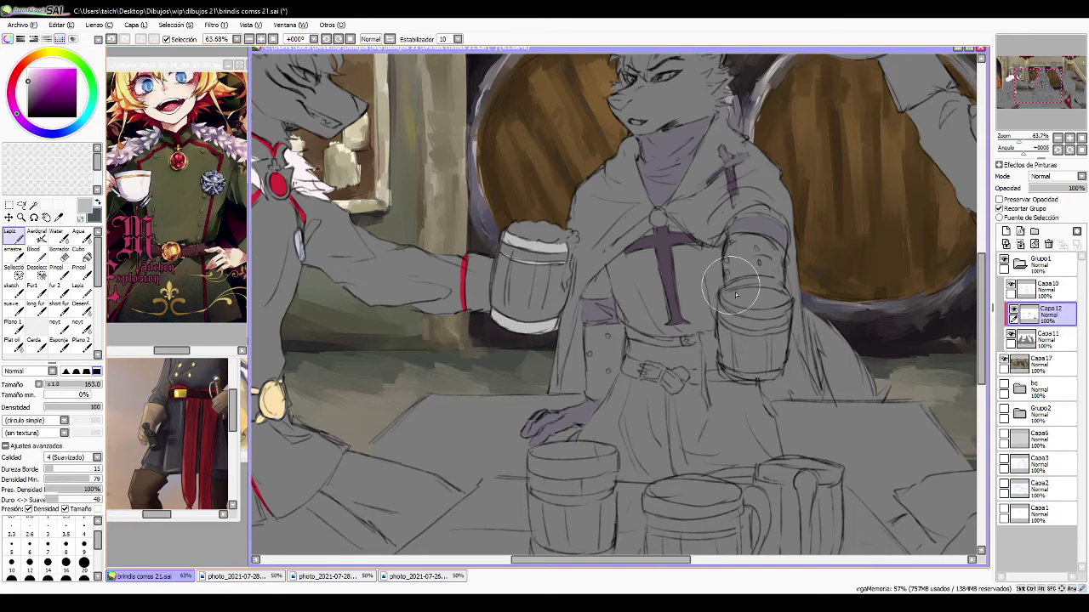
mouse_move(721, 298)
mouse_down()
mouse_move(757, 314)
mouse_move(744, 313)
mouse_move(791, 306)
mouse_up()
mouse_move(717, 298)
mouse_down()
mouse_move(767, 289)
mouse_move(740, 305)
mouse_move(781, 307)
mouse_up()
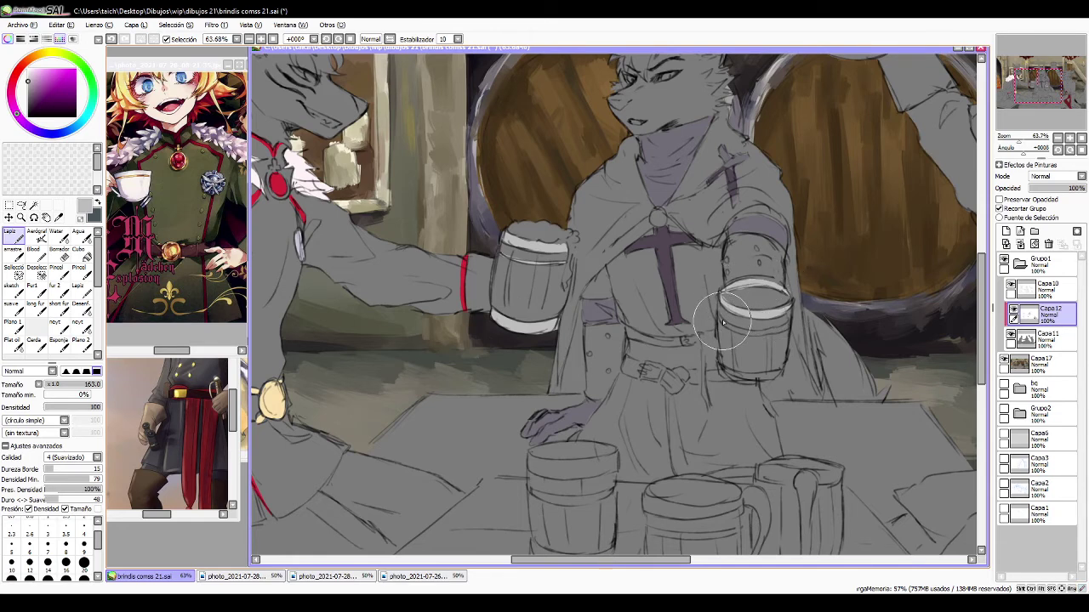
mouse_move(722, 323)
mouse_down()
mouse_move(736, 304)
mouse_move(742, 327)
mouse_move(757, 316)
mouse_move(760, 347)
mouse_up()
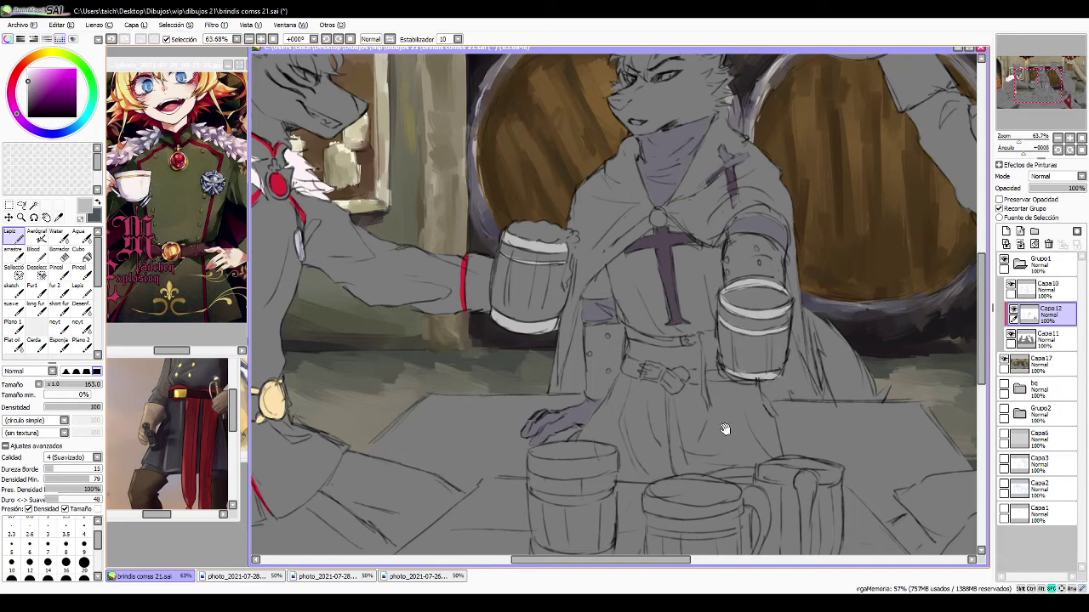
- Paint light grey on the tops, hoops and bases of the two nearer table mugs, including the front mug's handle
mouse_move(570, 476)
mouse_down()
mouse_move(570, 331)
mouse_move(535, 312)
mouse_move(608, 309)
mouse_move(534, 317)
mouse_move(560, 325)
mouse_move(603, 315)
mouse_move(578, 336)
mouse_move(529, 347)
mouse_move(597, 353)
mouse_up()
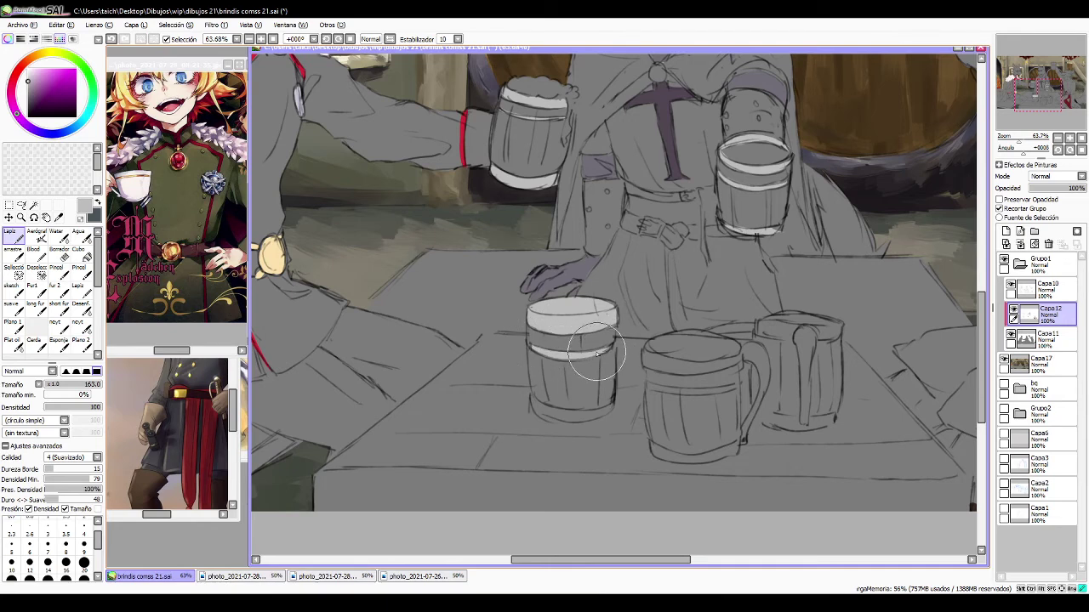
mouse_move(540, 405)
mouse_down()
mouse_move(600, 411)
mouse_move(589, 414)
mouse_up()
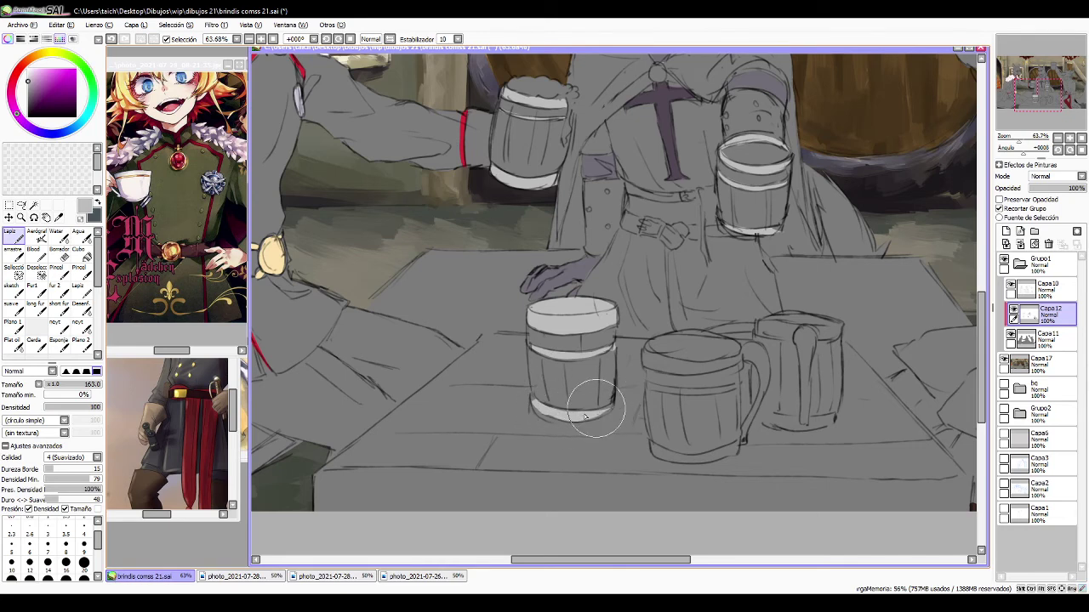
mouse_move(641, 375)
mouse_down()
mouse_move(729, 366)
mouse_move(695, 363)
mouse_move(741, 356)
mouse_move(702, 337)
mouse_move(651, 351)
mouse_move(706, 343)
mouse_move(675, 334)
mouse_move(718, 359)
mouse_up()
mouse_move(649, 387)
mouse_down()
mouse_move(737, 392)
mouse_move(722, 390)
mouse_up()
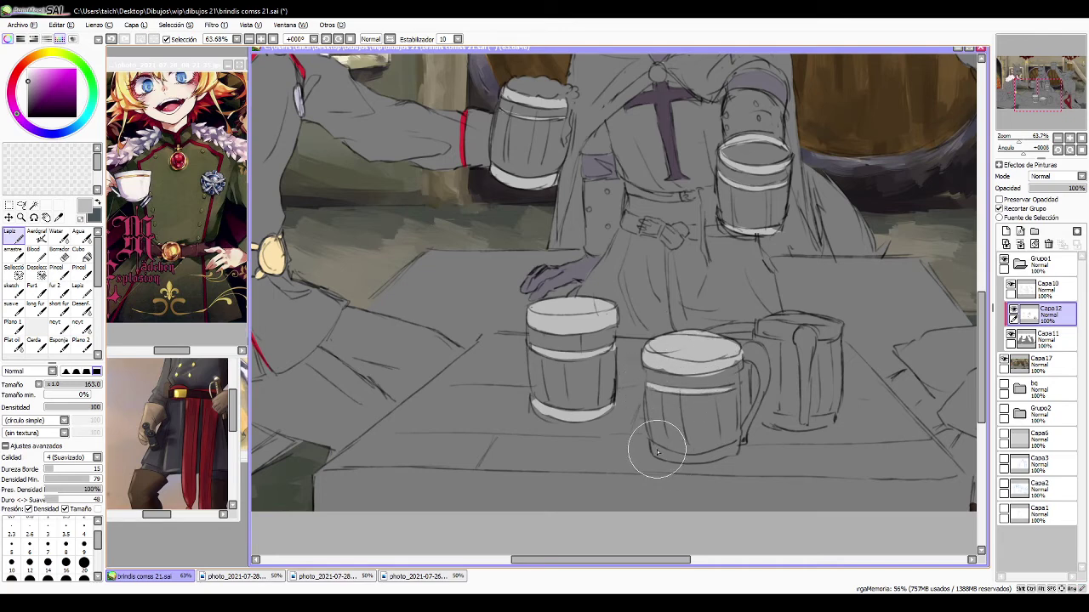
mouse_move(671, 460)
mouse_down()
mouse_move(739, 454)
mouse_move(694, 460)
mouse_move(737, 440)
mouse_up()
mouse_move(751, 346)
mouse_down()
mouse_move(740, 355)
mouse_move(759, 350)
mouse_move(761, 374)
mouse_move(747, 431)
mouse_up()
- Paint the rear table mug's top, handle, upper hoop and base hoop in the same light grey
mouse_move(761, 323)
mouse_down()
mouse_move(762, 333)
mouse_move(791, 326)
mouse_move(774, 336)
mouse_move(823, 332)
mouse_move(805, 370)
mouse_move(804, 358)
mouse_move(803, 421)
mouse_move(799, 375)
mouse_move(770, 340)
mouse_move(840, 357)
mouse_up()
key(ctrl+z)
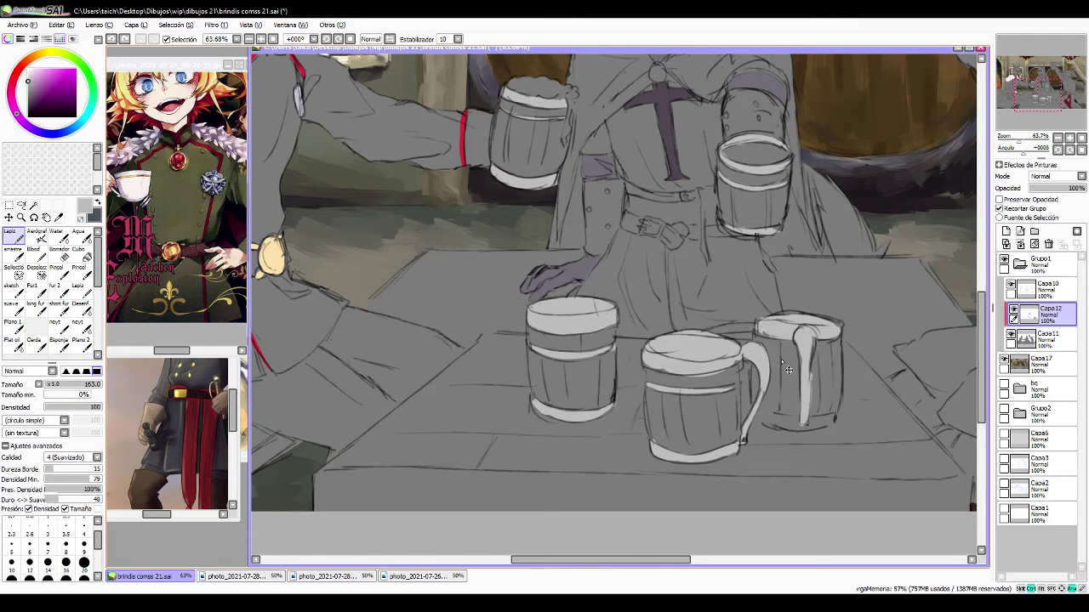
drag(768, 355, 841, 358)
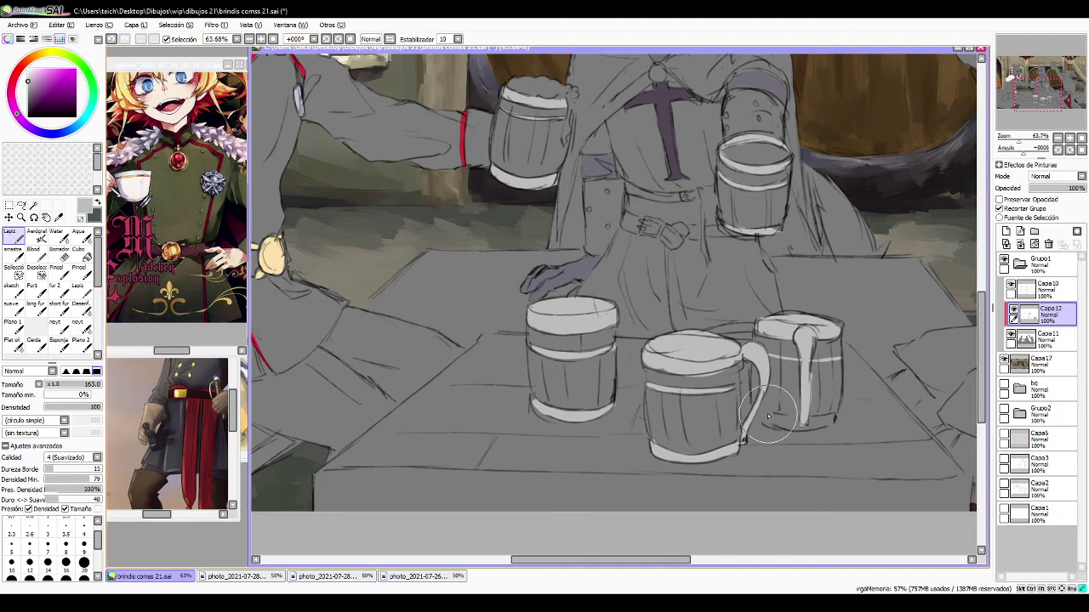
mouse_move(758, 412)
mouse_down()
mouse_move(780, 417)
mouse_move(753, 418)
mouse_move(825, 421)
mouse_move(811, 423)
mouse_up()
- Paint the rim, upper hoop and base hoop of the third wolf's raised mug in light grey
drag(849, 350, 745, 485)
mouse_move(572, 233)
mouse_down()
mouse_move(564, 228)
mouse_move(642, 249)
mouse_move(591, 272)
mouse_move(659, 271)
mouse_move(628, 288)
mouse_up()
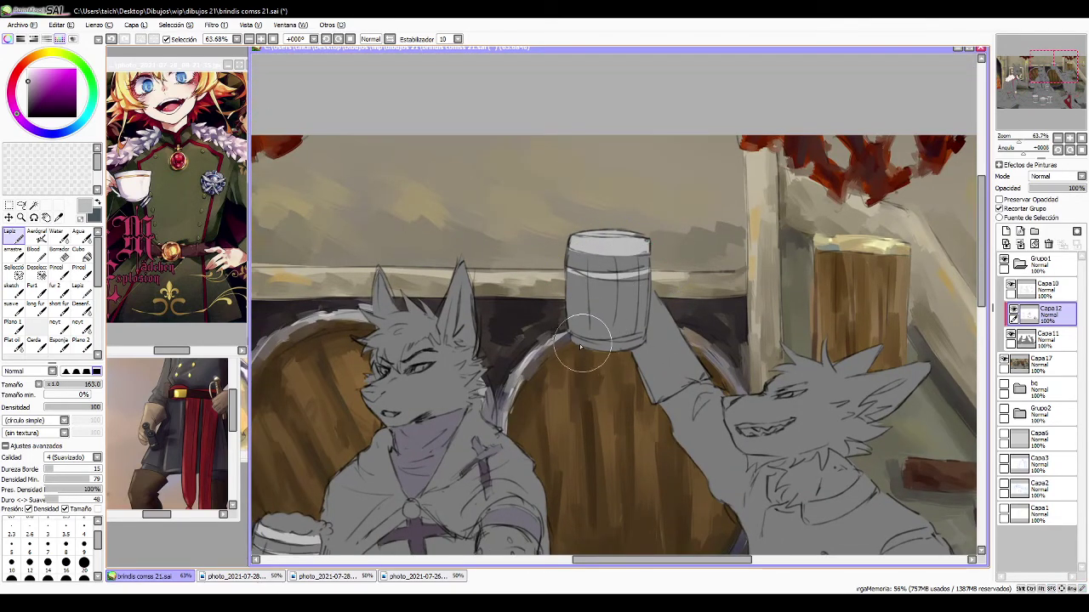
drag(581, 347, 642, 343)
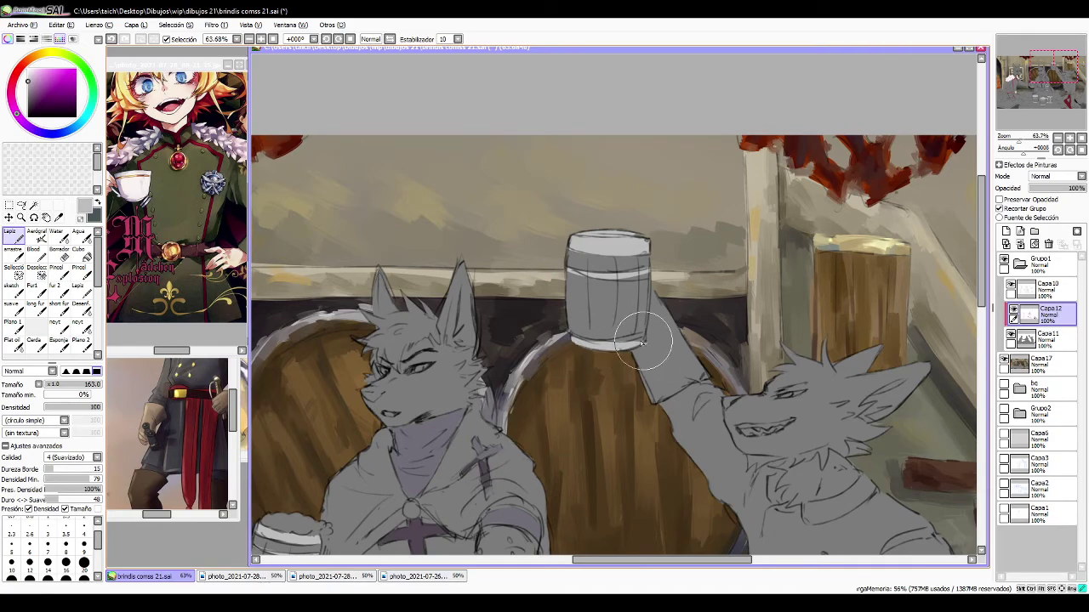
scroll(683, 341, up, 1)
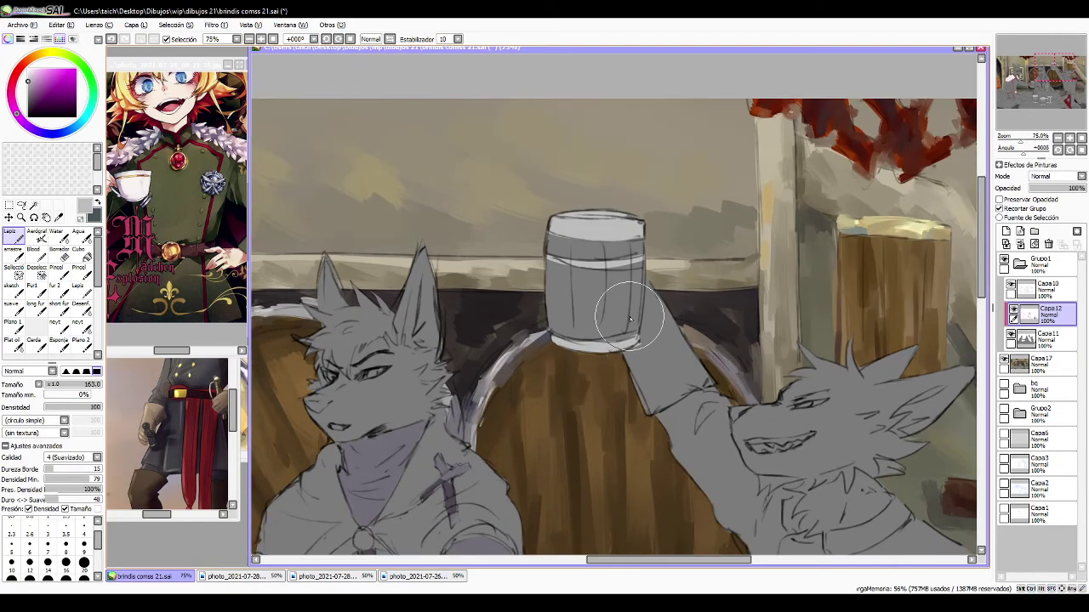
scroll(625, 324, up, 2)
scroll(616, 331, down, 4)
- Add a clipped layer directly above Capa11 and paint the first wolf's pendant setting in the belt buckle's pale gold
drag(842, 216, 830, 373)
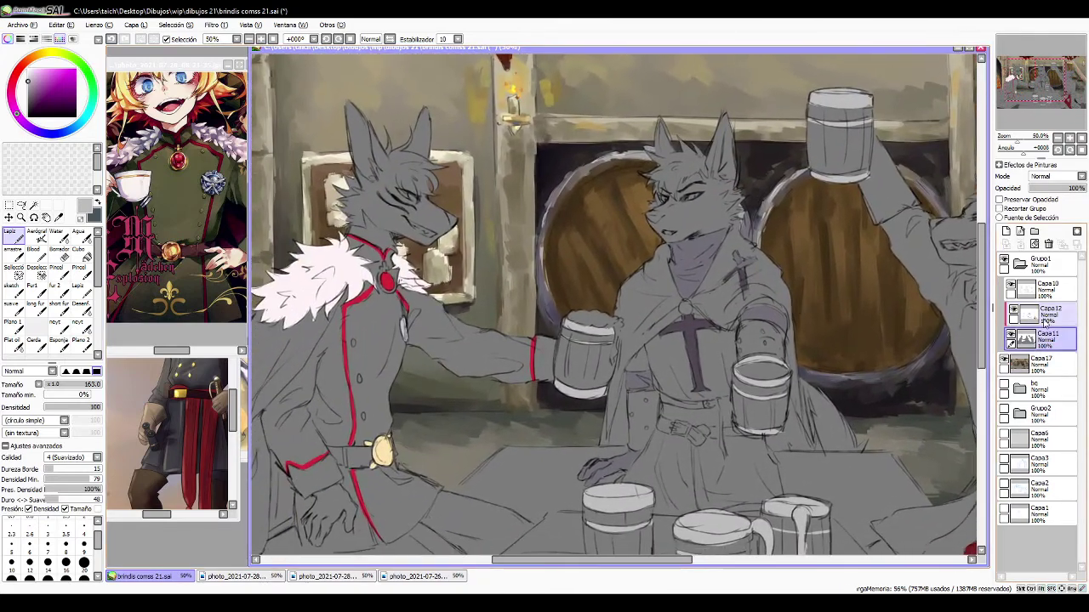
click(1006, 231)
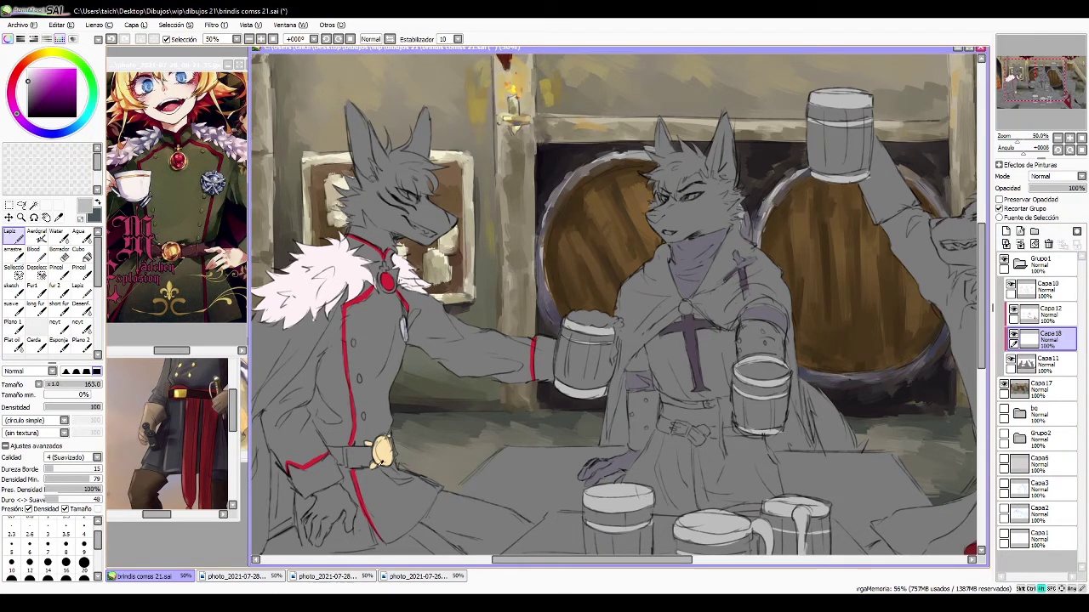
alt+click(382, 460)
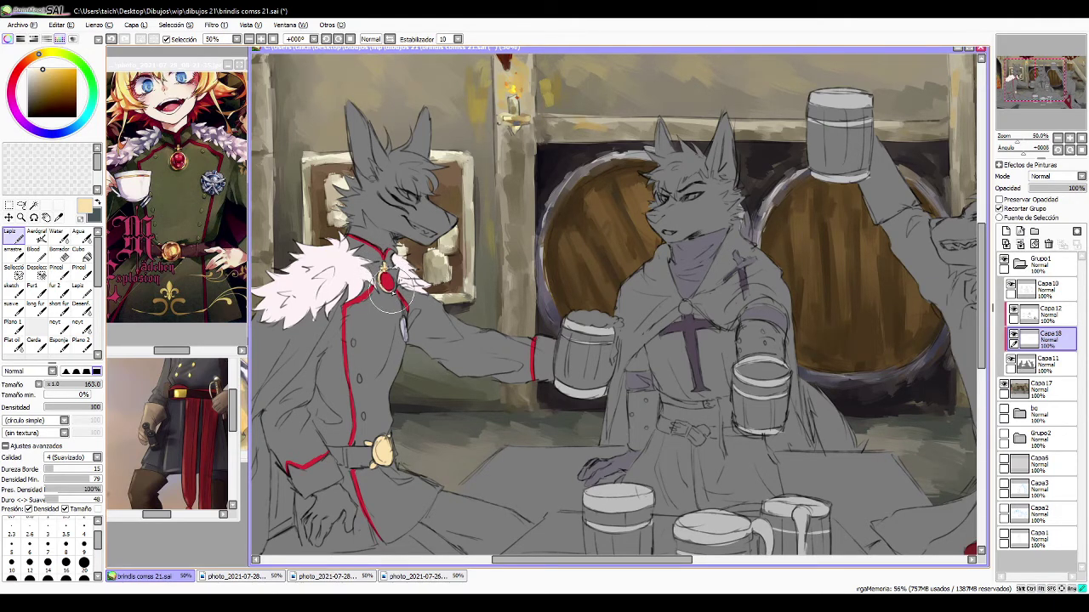
- Fill the first wolf's belt beside the gold buckle with dark maroon sampled from the green-uniform reference
drag(357, 344, 389, 194)
alt+click(192, 252)
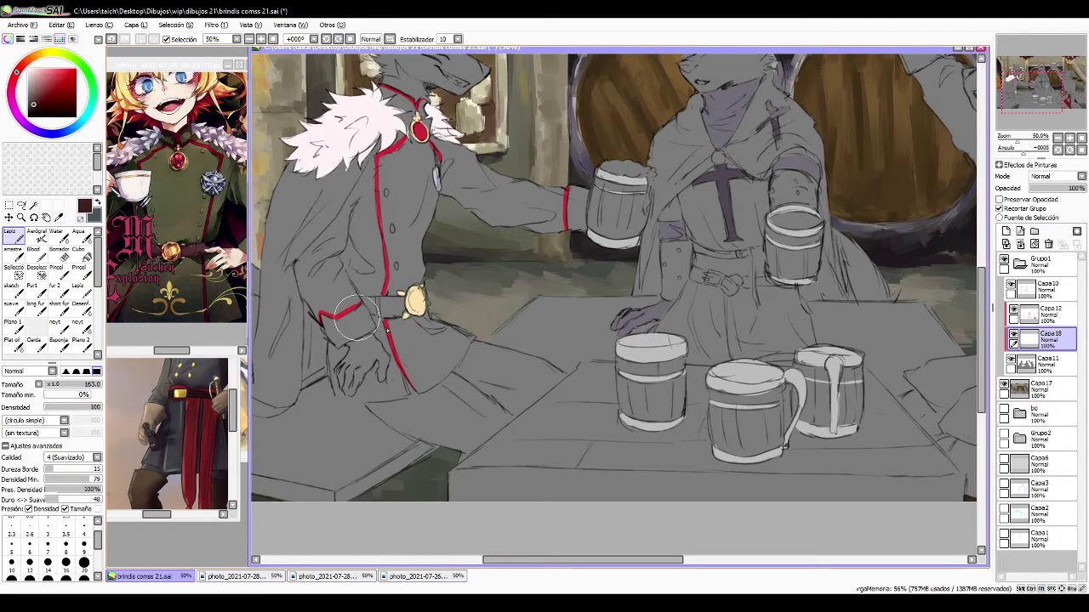
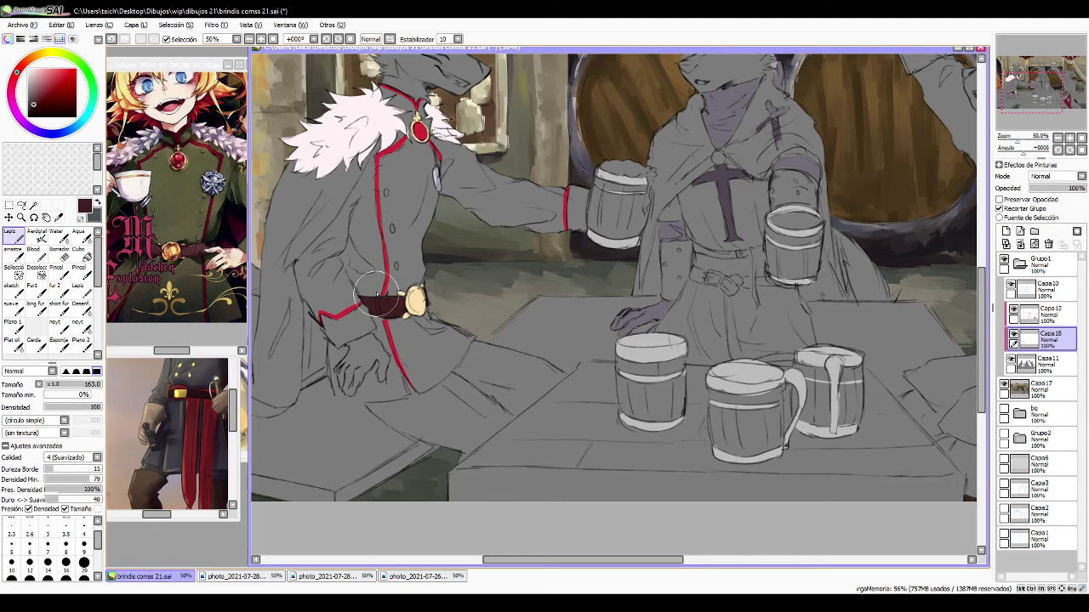
drag(337, 307, 391, 309)
- Try a dark teal green on the first wolf's cape just below the white fur collar
click(175, 224)
drag(175, 224, 262, 245)
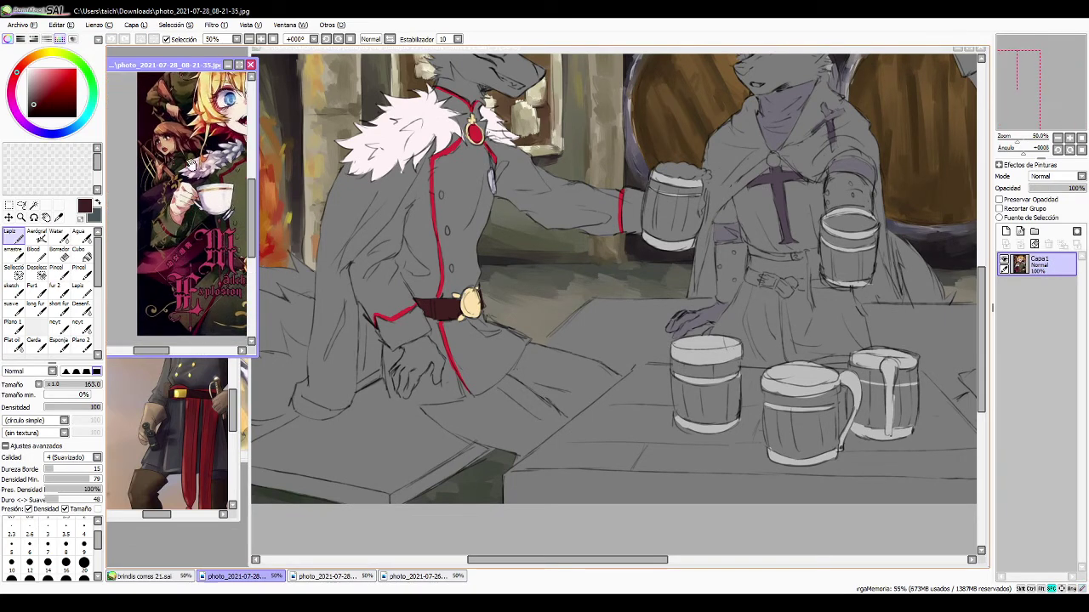
drag(218, 189, 204, 214)
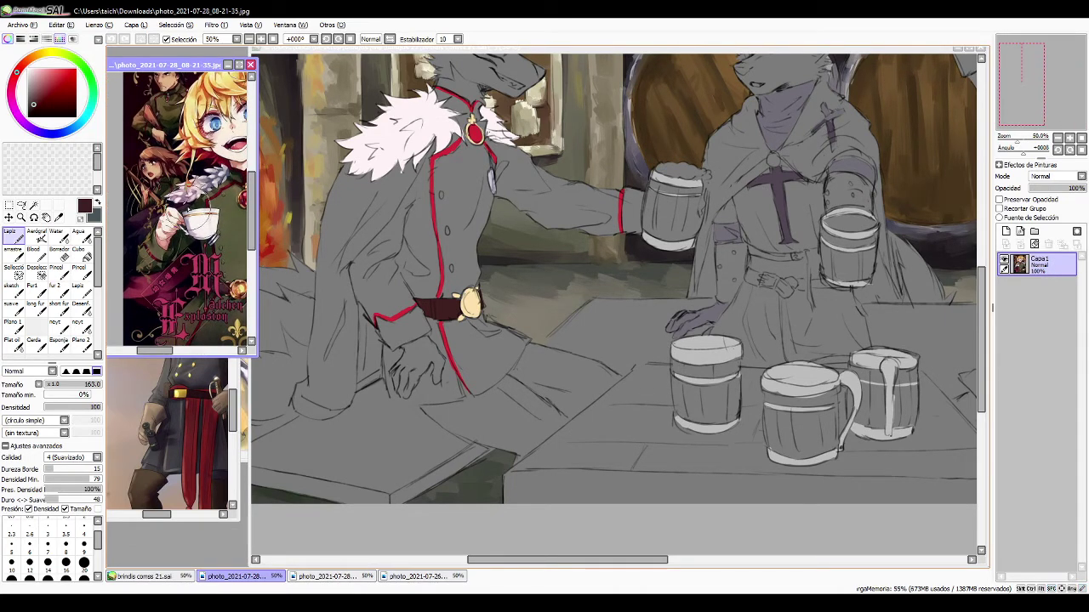
alt+click(150, 203)
click(351, 192)
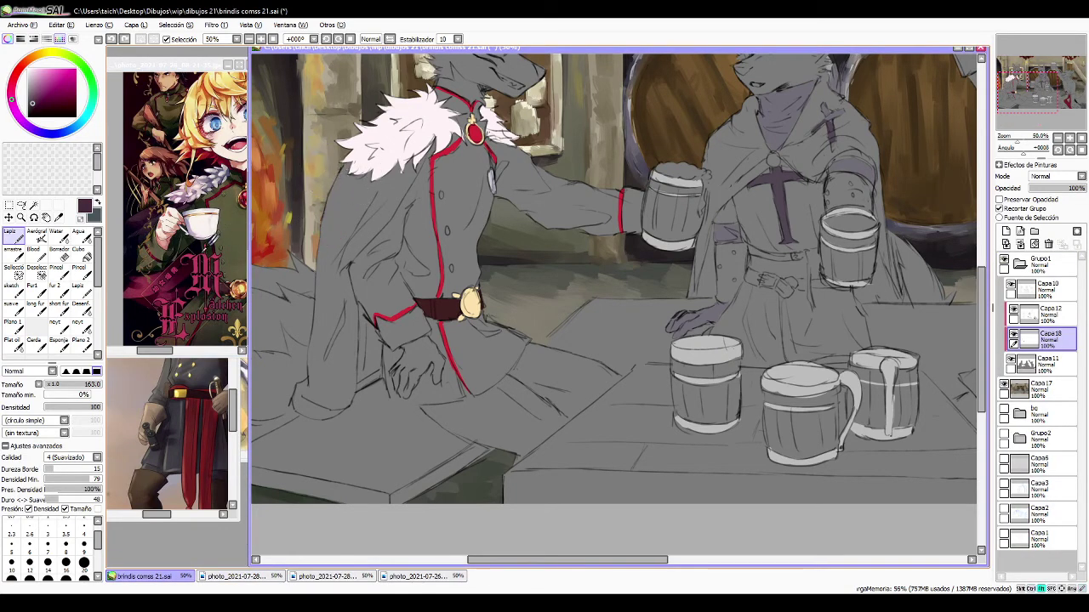
alt+click(481, 300)
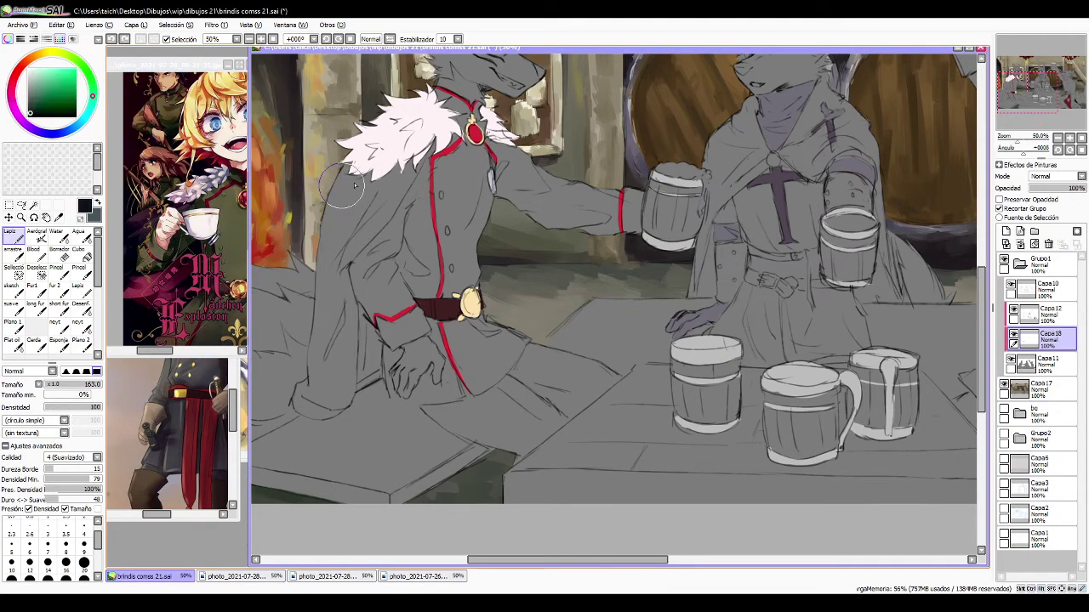
click(32, 102)
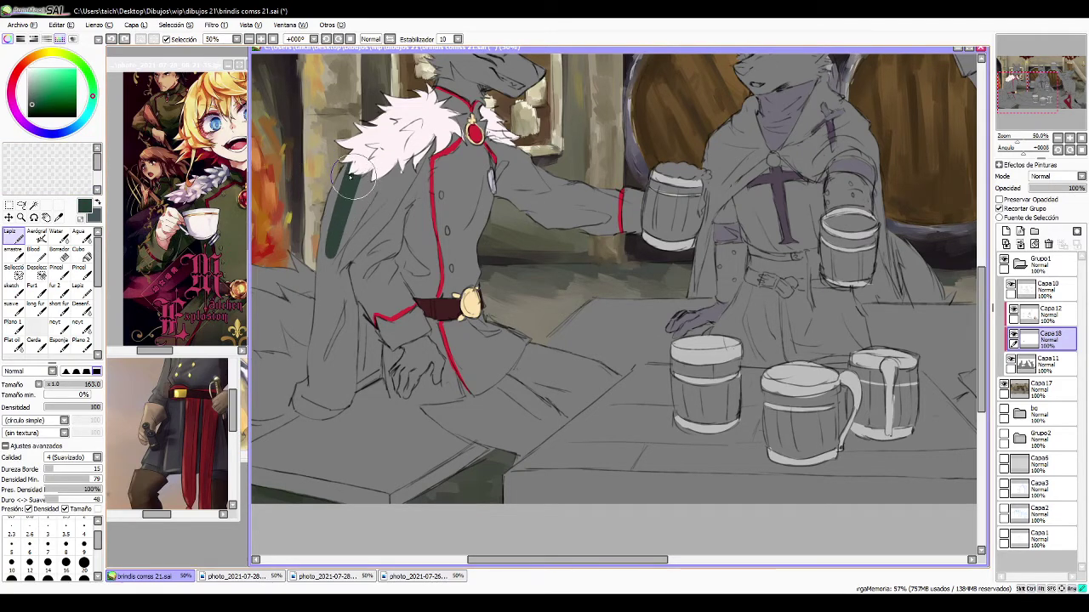
- Fill the first wolf's cape from the fur collar down to its hem with dark olive green based on the green-uniform reference
alt+click(231, 205)
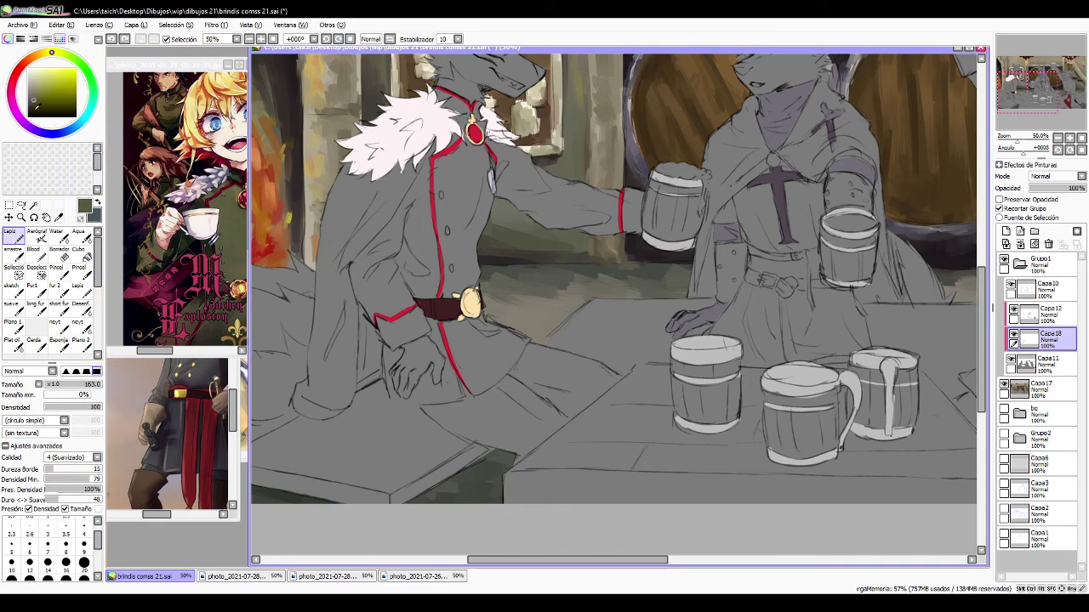
mouse_move(351, 176)
mouse_down()
mouse_move(338, 153)
mouse_move(320, 257)
mouse_move(347, 190)
mouse_up()
key(ctrl+z)
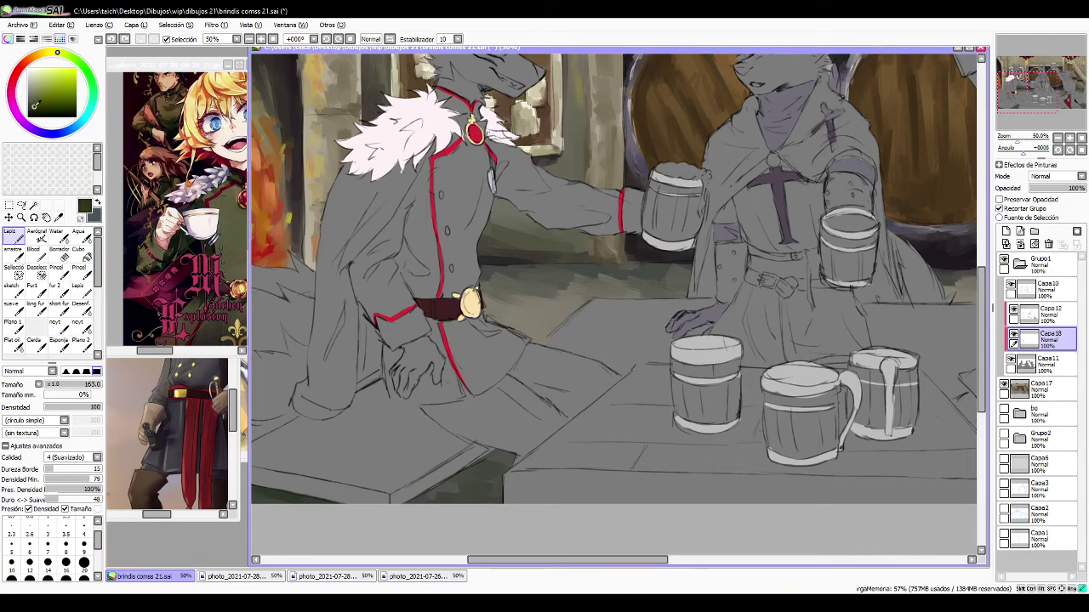
mouse_move(366, 187)
mouse_down()
mouse_move(346, 231)
mouse_move(366, 144)
mouse_move(344, 150)
mouse_move(335, 207)
mouse_move(350, 229)
mouse_move(403, 151)
mouse_move(412, 161)
mouse_move(401, 180)
mouse_move(406, 160)
mouse_move(413, 174)
mouse_move(423, 136)
mouse_move(418, 170)
mouse_move(349, 262)
mouse_move(354, 226)
mouse_move(348, 259)
mouse_move(397, 200)
mouse_move(352, 258)
mouse_up()
key(ctrl+z)
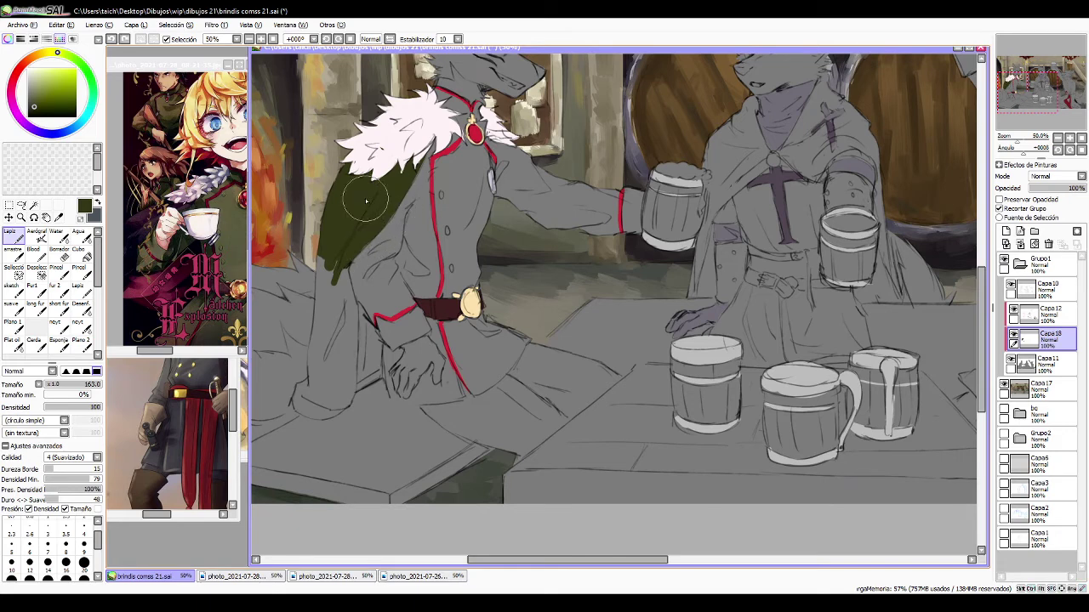
scroll(366, 201, up, 1)
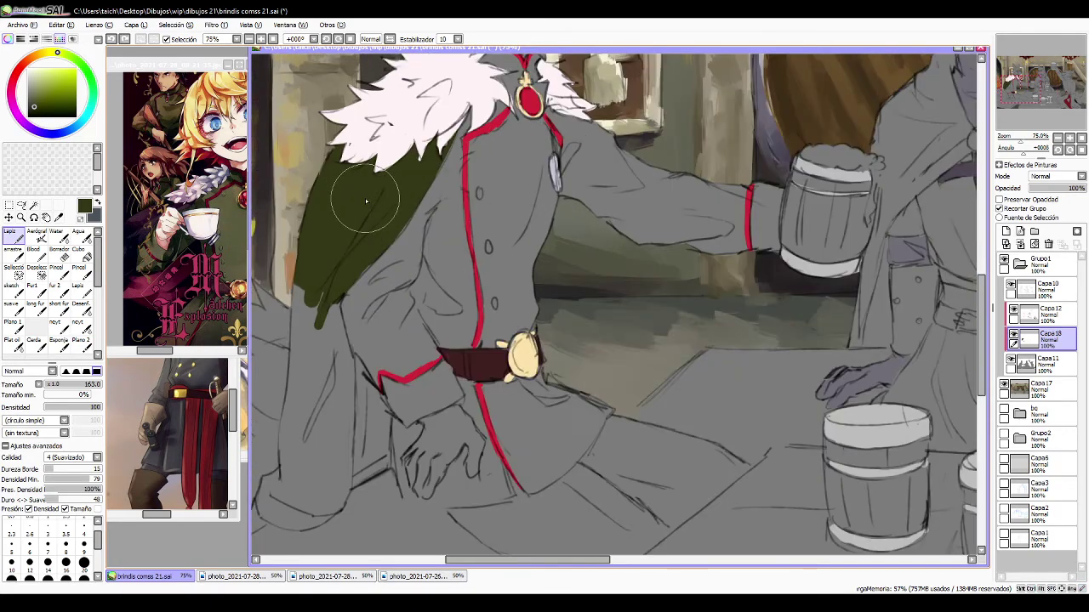
drag(390, 322, 523, 298)
mouse_move(496, 241)
mouse_down()
mouse_move(535, 197)
mouse_move(459, 251)
mouse_move(443, 367)
mouse_move(435, 244)
mouse_move(429, 349)
mouse_move(435, 259)
mouse_move(448, 382)
mouse_move(459, 347)
mouse_move(451, 271)
mouse_move(476, 385)
mouse_move(467, 264)
mouse_move(482, 356)
mouse_move(476, 322)
mouse_move(468, 428)
mouse_move(464, 366)
mouse_move(453, 370)
mouse_move(438, 340)
mouse_move(431, 440)
mouse_move(429, 327)
mouse_move(420, 472)
mouse_move(424, 302)
mouse_move(404, 472)
mouse_move(419, 452)
mouse_move(396, 457)
mouse_move(393, 473)
mouse_move(392, 462)
mouse_move(402, 492)
mouse_move(435, 491)
mouse_move(397, 482)
mouse_move(407, 481)
mouse_move(394, 452)
mouse_move(433, 456)
mouse_move(418, 479)
mouse_move(436, 467)
mouse_move(431, 417)
mouse_up()
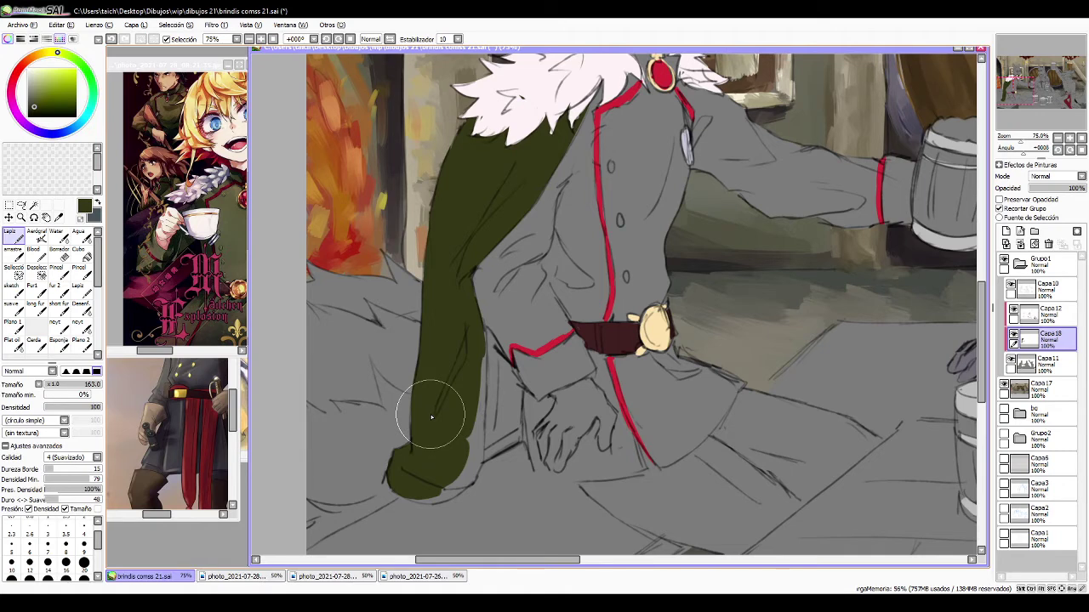
mouse_move(432, 417)
mouse_down()
mouse_move(426, 481)
mouse_move(434, 483)
mouse_move(442, 439)
mouse_move(469, 467)
mouse_move(482, 354)
mouse_move(462, 425)
mouse_up()
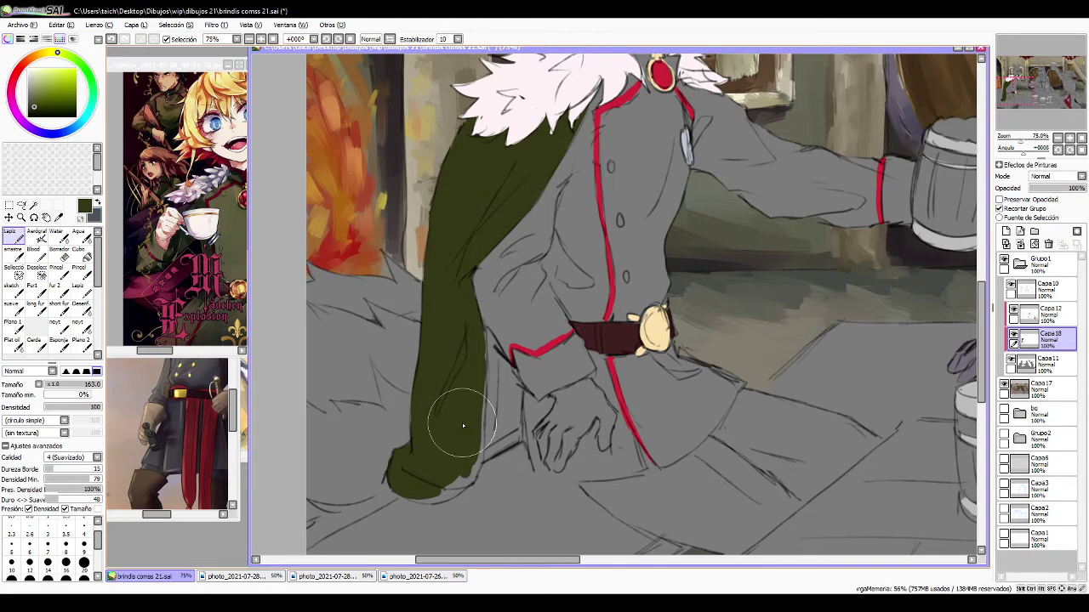
mouse_move(462, 423)
mouse_down()
mouse_move(403, 428)
mouse_move(442, 477)
mouse_move(418, 508)
mouse_move(408, 499)
mouse_move(427, 502)
mouse_move(403, 495)
mouse_move(441, 498)
mouse_move(425, 498)
mouse_move(462, 470)
mouse_move(445, 499)
mouse_move(469, 474)
mouse_move(424, 367)
mouse_move(463, 438)
mouse_move(448, 457)
mouse_move(474, 469)
mouse_move(472, 481)
mouse_move(480, 320)
mouse_up()
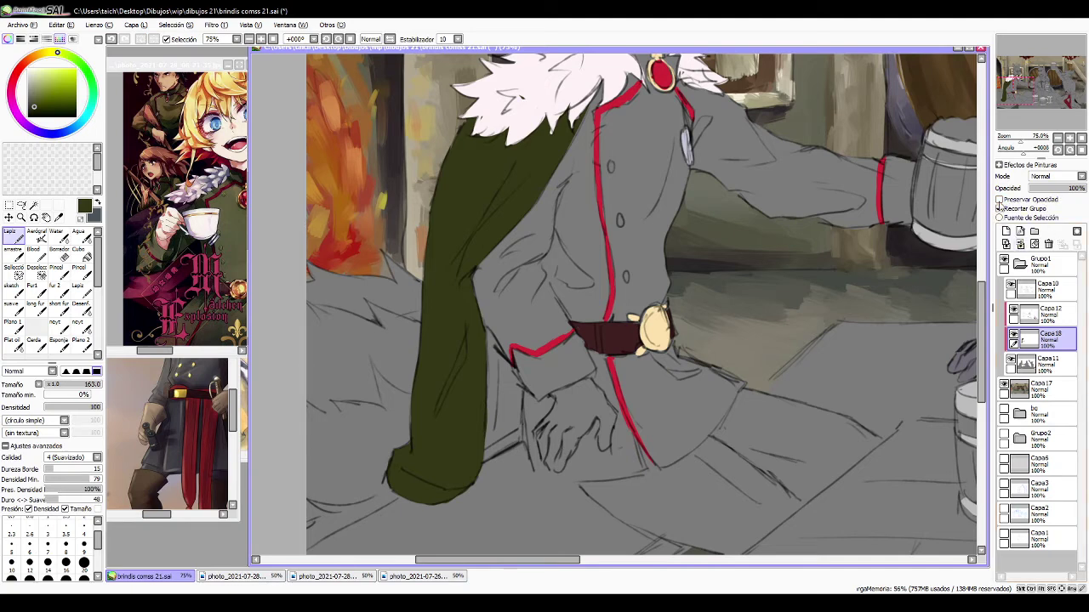
- On Capa12, paint the cape lining between the first wolf's cape and cuff in dark magenta sampled from the green-uniform reference
click(1000, 201)
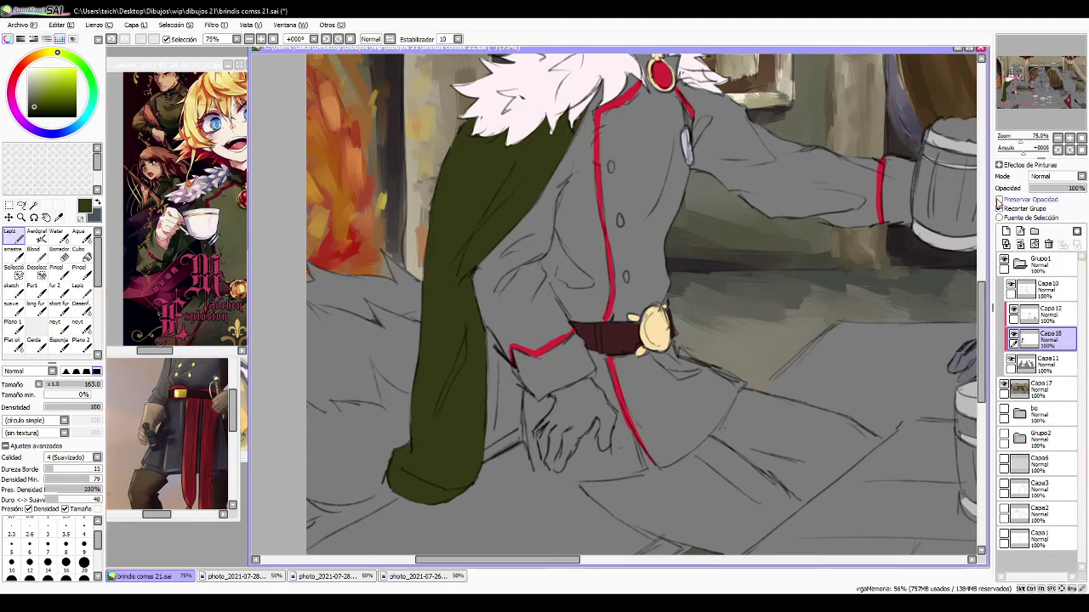
click(1000, 208)
alt+click(172, 284)
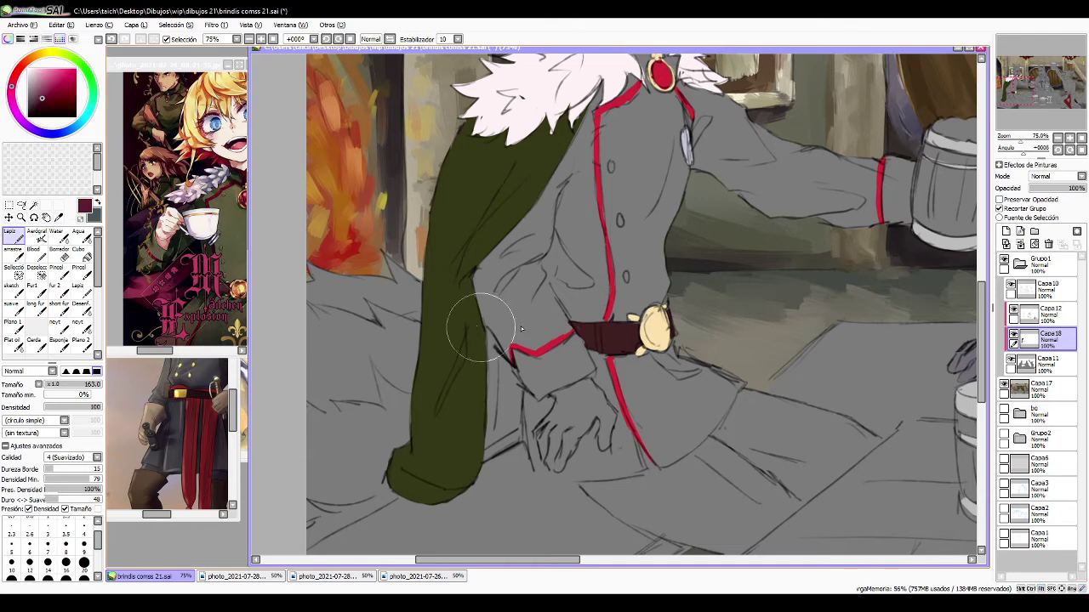
drag(486, 329, 503, 364)
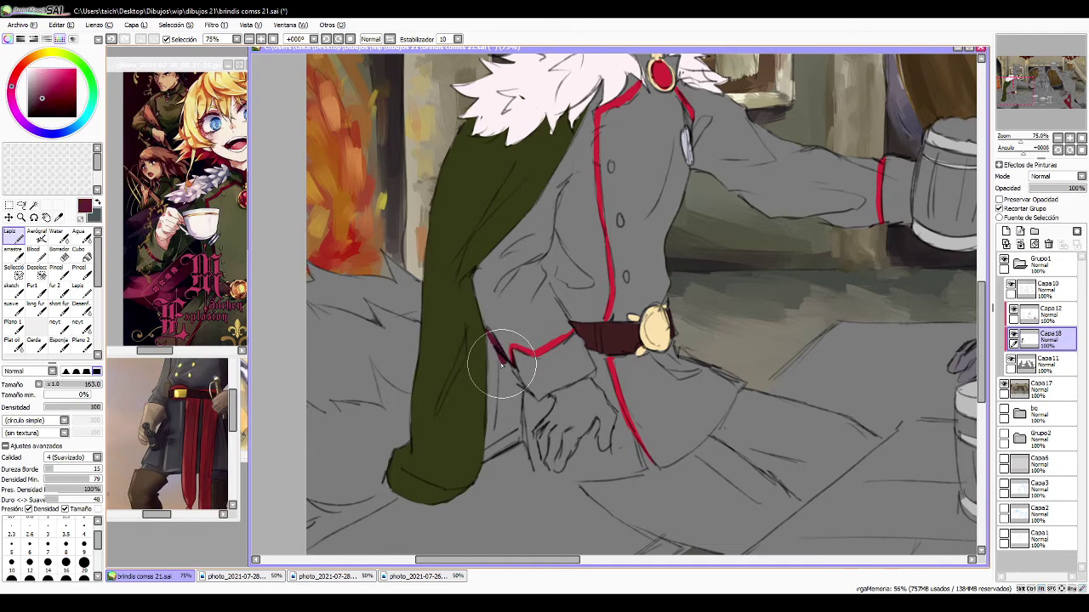
key(ctrl+z)
click(1051, 315)
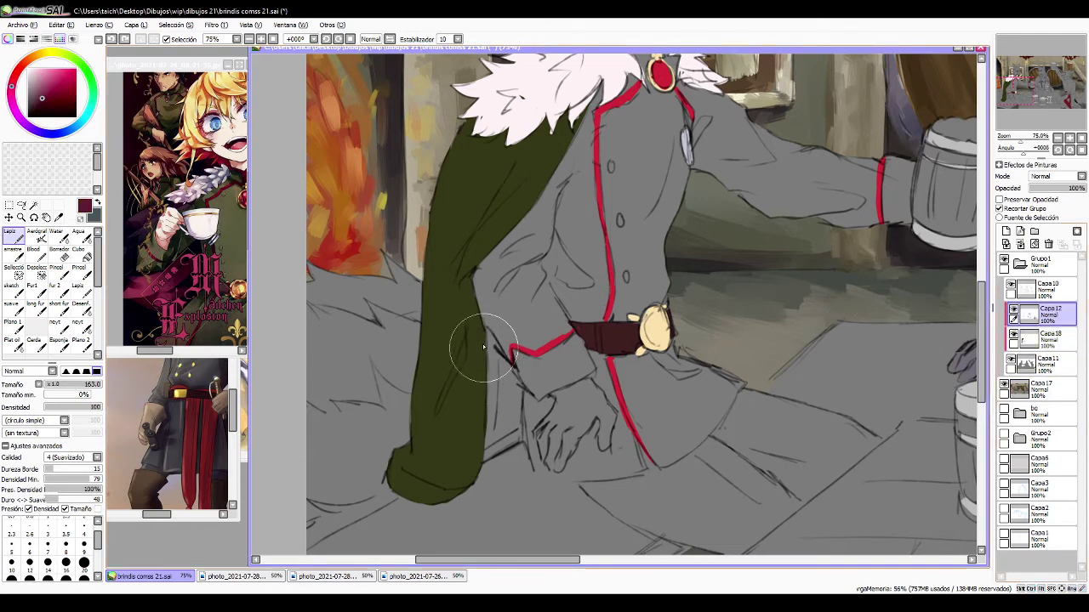
mouse_move(485, 329)
mouse_down()
mouse_move(488, 335)
mouse_move(515, 384)
mouse_move(508, 371)
mouse_move(514, 405)
mouse_move(495, 356)
mouse_move(494, 384)
mouse_move(486, 334)
mouse_move(484, 458)
mouse_move(515, 429)
mouse_move(517, 401)
mouse_move(516, 438)
mouse_move(519, 399)
mouse_move(486, 330)
mouse_move(511, 386)
mouse_move(508, 395)
mouse_move(496, 376)
mouse_move(498, 441)
mouse_up()
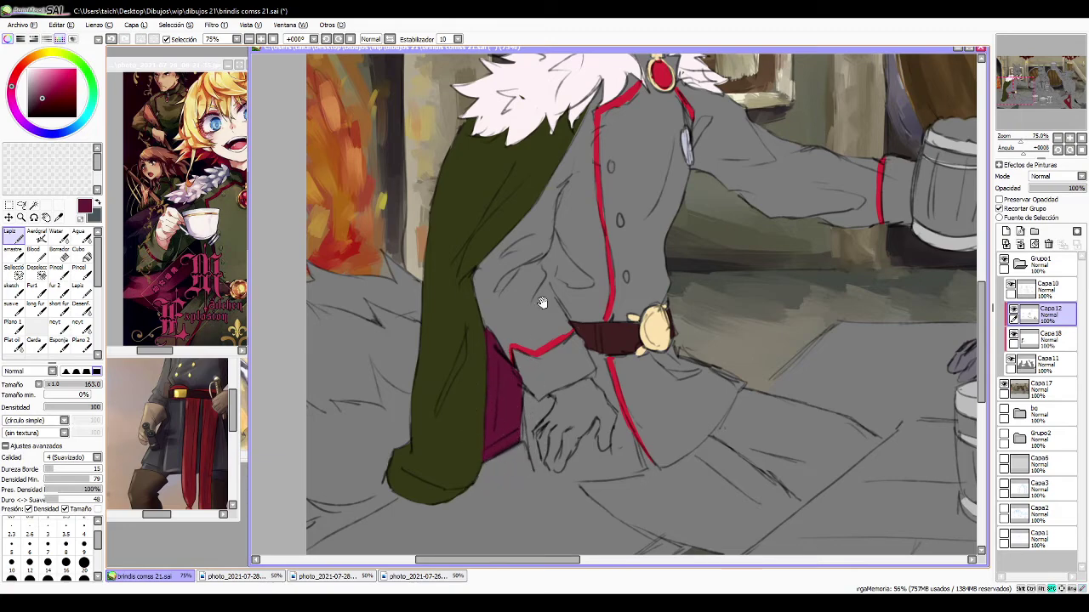
- Bring the white-cloaked knight reference to the front and sample the brown of its leather for the second wolf
drag(542, 303, 420, 561)
drag(700, 383, 598, 129)
drag(799, 212, 646, 323)
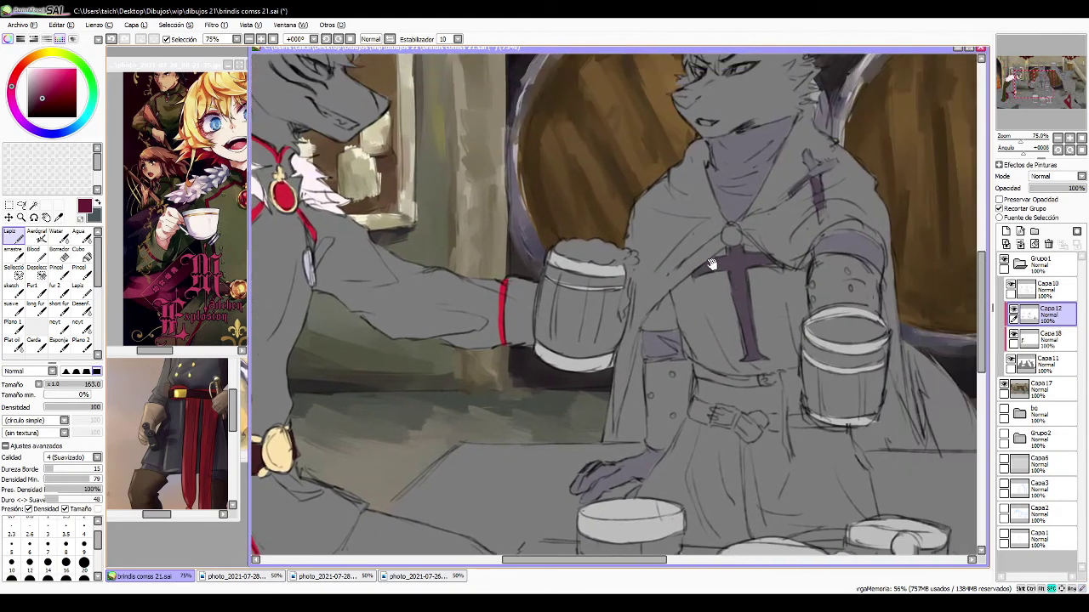
click(180, 434)
click(244, 387)
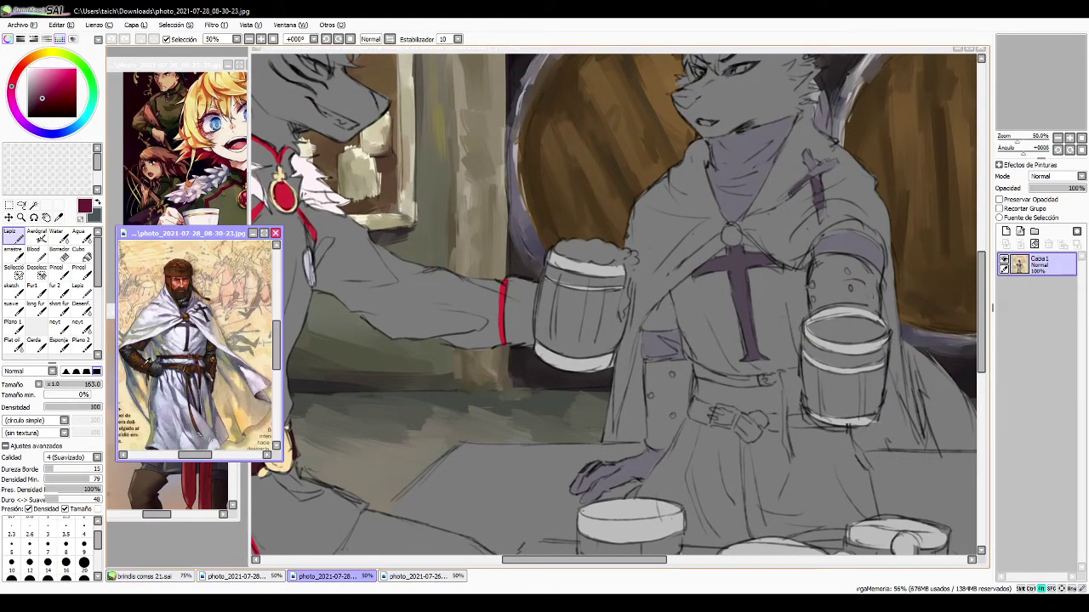
alt+click(146, 361)
- Outline the bracer on the second wolf's lowered arm in the sampled brown on Capa18
drag(657, 329, 569, 247)
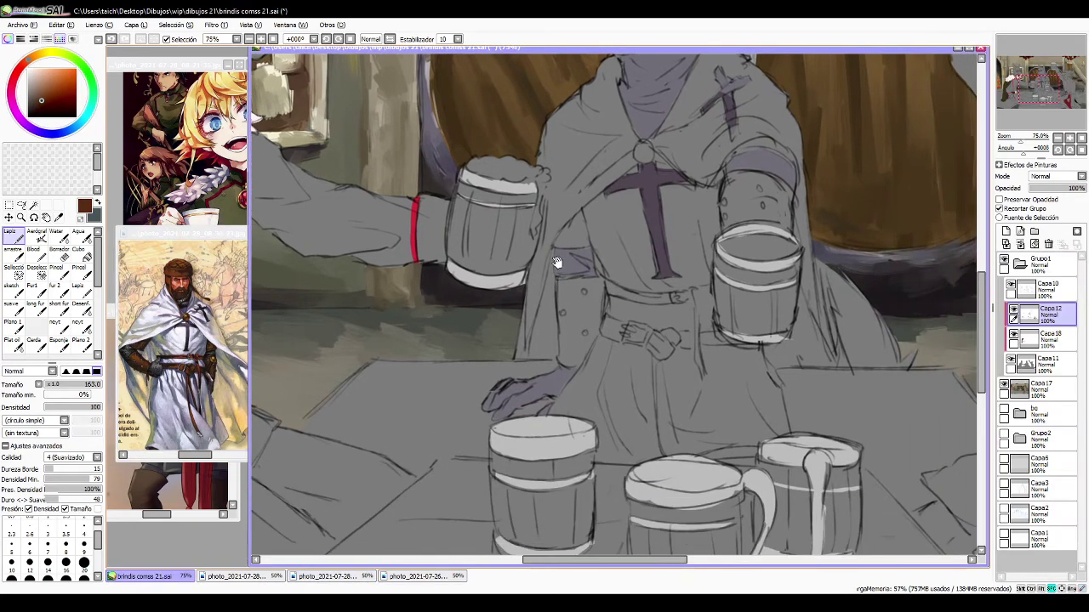
drag(579, 290, 576, 316)
key(ctrl+z)
click(1020, 339)
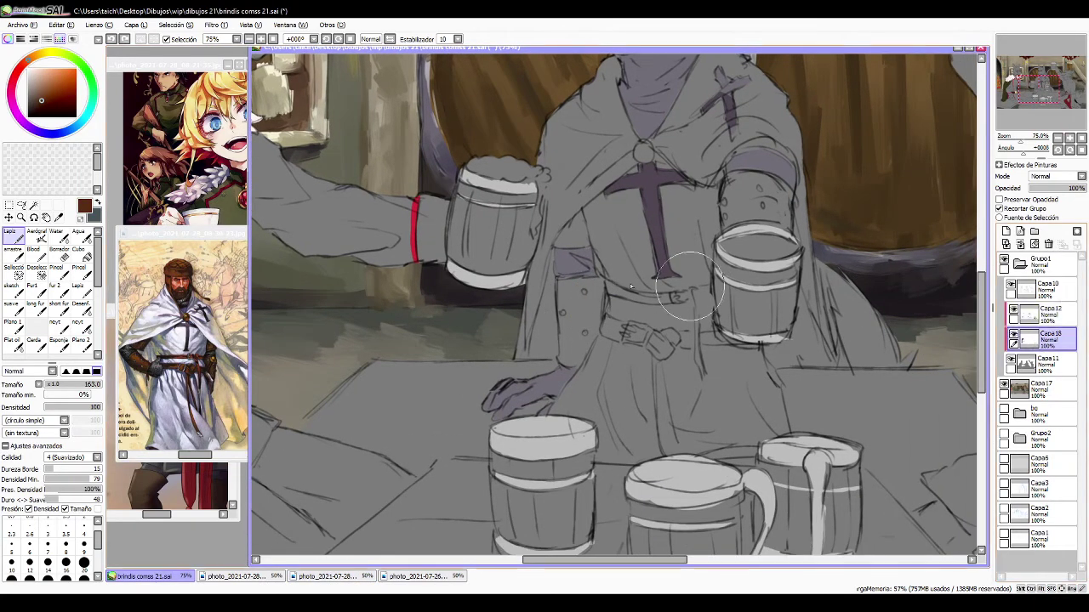
mouse_move(564, 281)
mouse_down()
mouse_move(563, 356)
mouse_move(561, 294)
mouse_move(587, 346)
mouse_move(580, 364)
mouse_move(585, 352)
mouse_up()
key(ctrl+z)
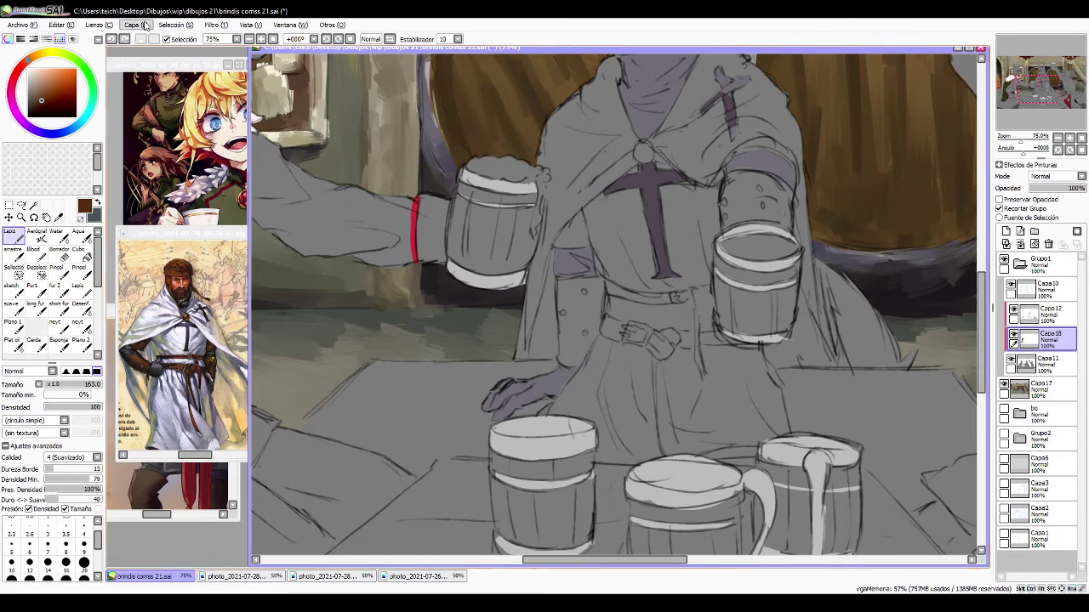
click(123, 40)
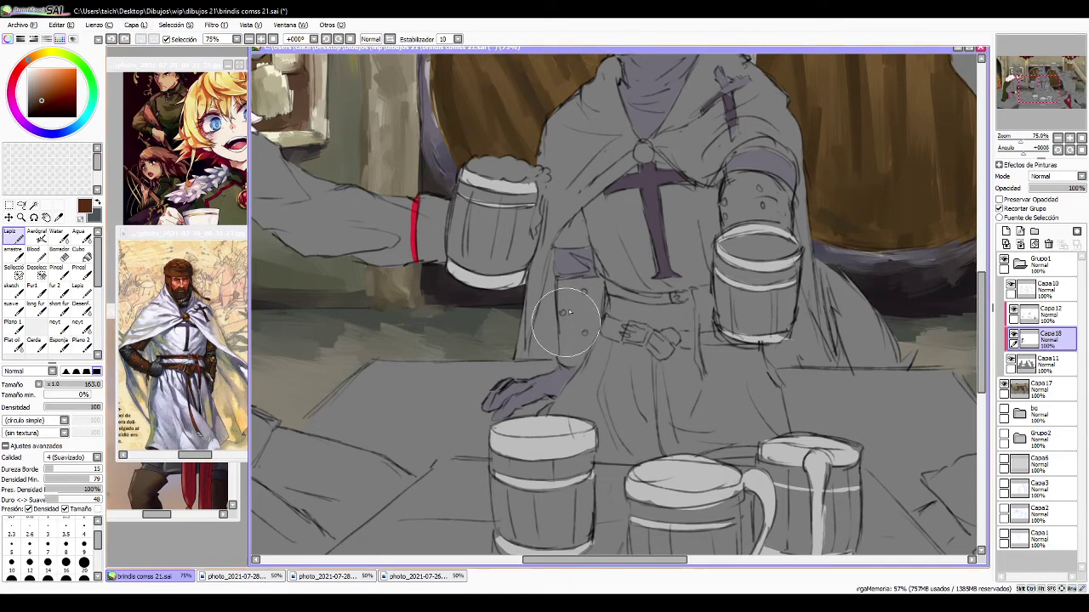
drag(563, 279, 567, 347)
drag(562, 279, 562, 354)
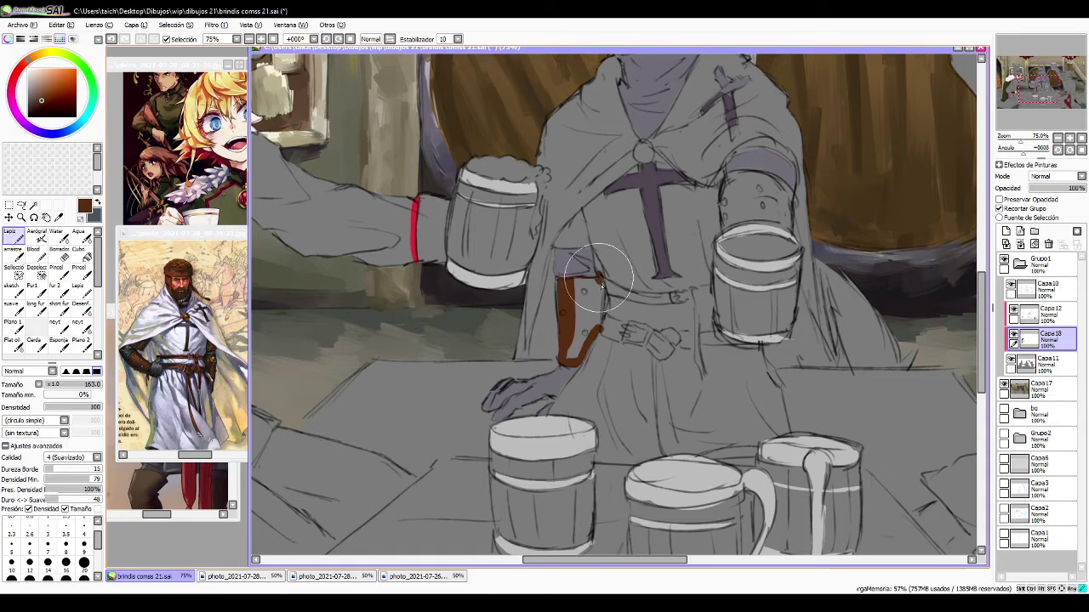
- Paint the second wolf's upper and lower belts, the knot and the hanging straps in the same brown
mouse_move(597, 279)
mouse_down()
mouse_move(632, 298)
mouse_move(604, 286)
mouse_move(693, 295)
mouse_move(654, 300)
mouse_move(710, 288)
mouse_up()
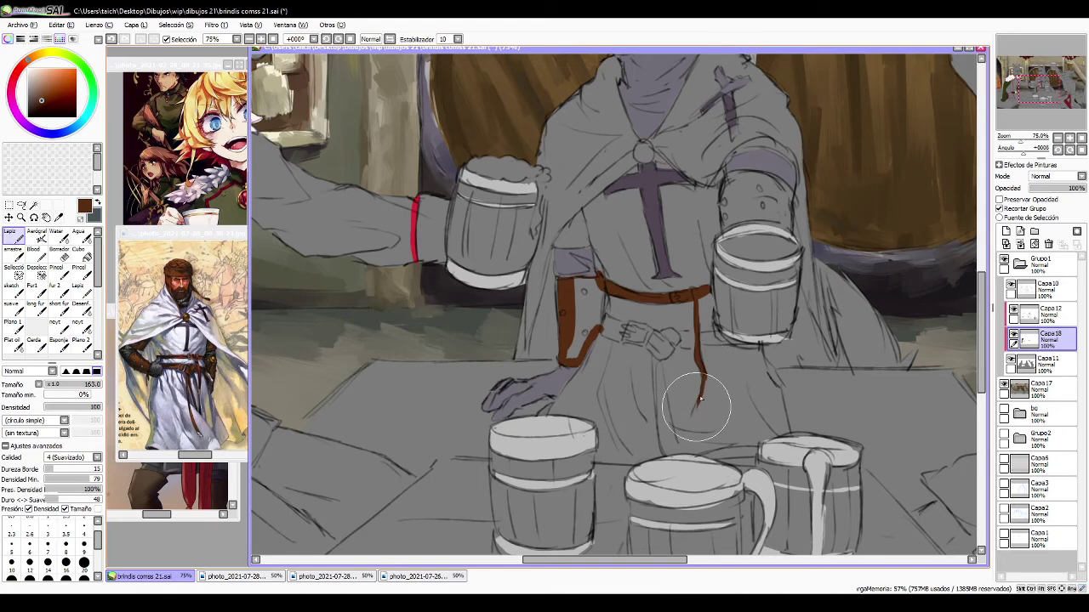
drag(693, 435, 700, 448)
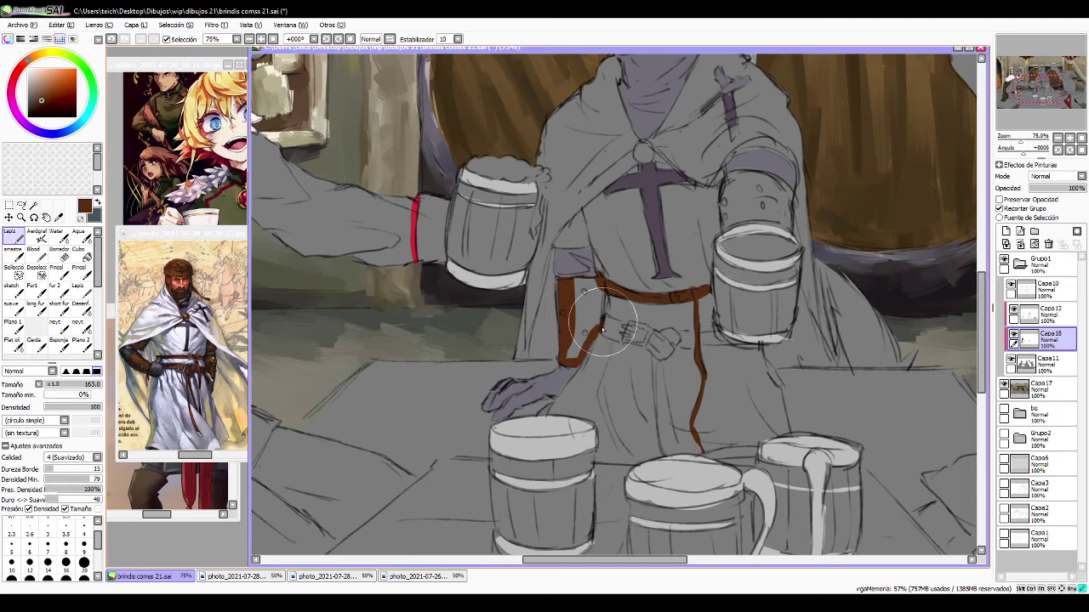
mouse_move(603, 302)
mouse_down()
mouse_move(625, 328)
mouse_move(613, 332)
mouse_move(636, 339)
mouse_up()
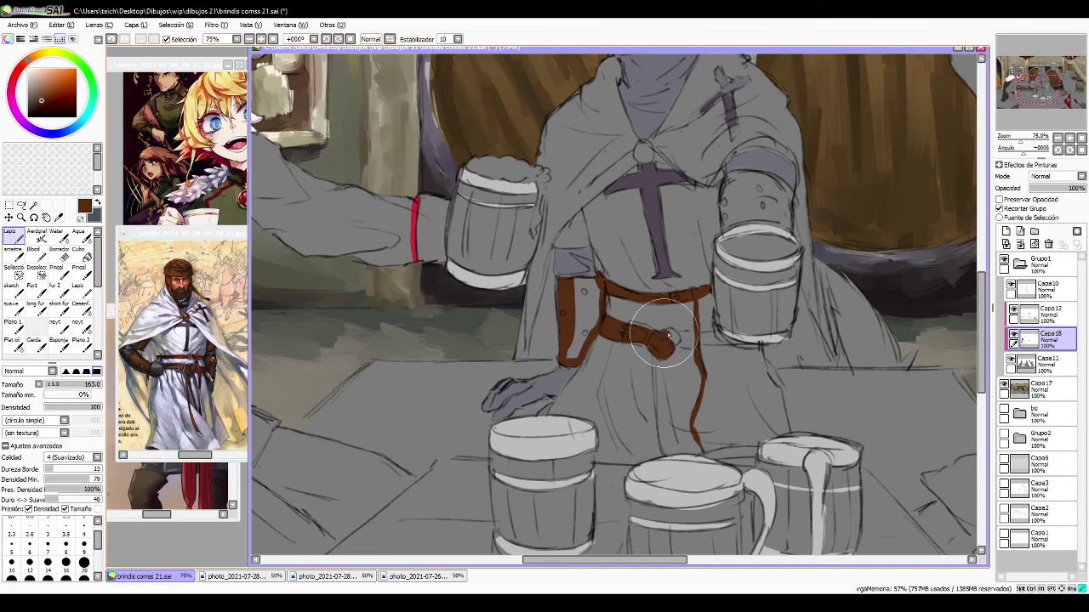
mouse_move(668, 338)
mouse_down()
mouse_move(725, 337)
mouse_move(730, 339)
mouse_up()
mouse_move(656, 352)
mouse_down()
mouse_move(664, 456)
mouse_move(666, 394)
mouse_move(683, 455)
mouse_up()
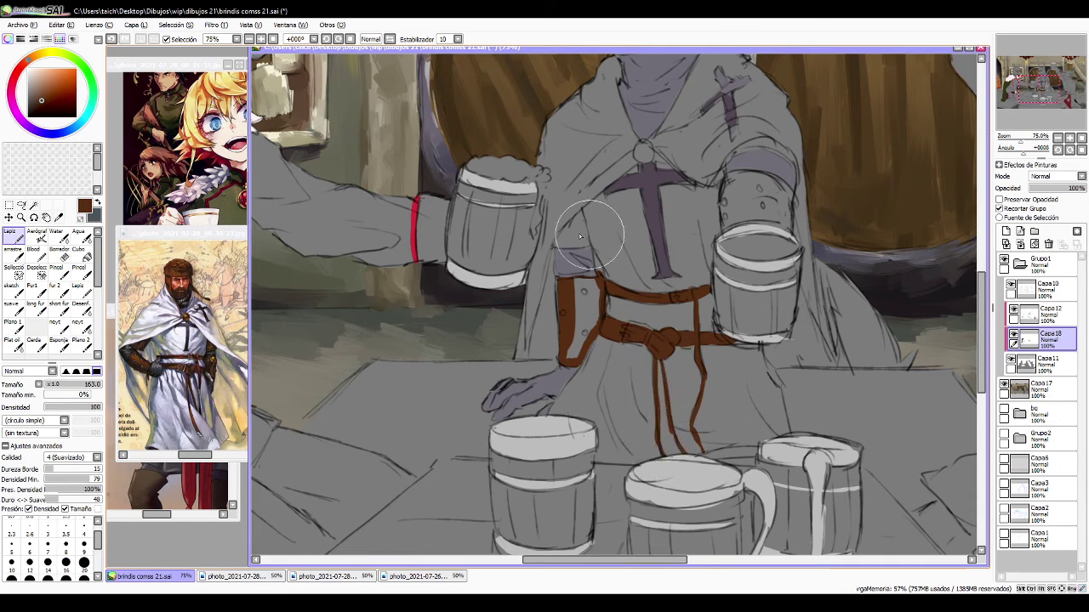
- Outline the raised-arm bracer in brown and fill the insides of both of the second wolf's bracers with the Bucket
mouse_move(571, 278)
mouse_down()
mouse_move(596, 279)
mouse_move(564, 279)
mouse_up()
drag(561, 280, 560, 301)
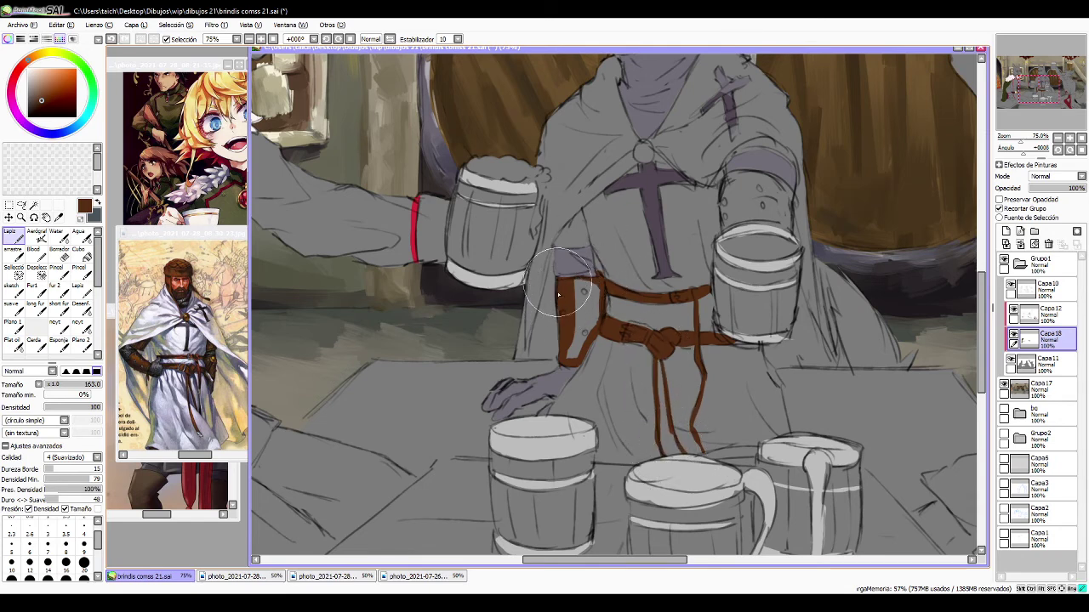
mouse_move(733, 194)
mouse_down()
mouse_move(729, 157)
mouse_move(789, 196)
mouse_move(761, 223)
mouse_move(727, 229)
mouse_move(724, 201)
mouse_up()
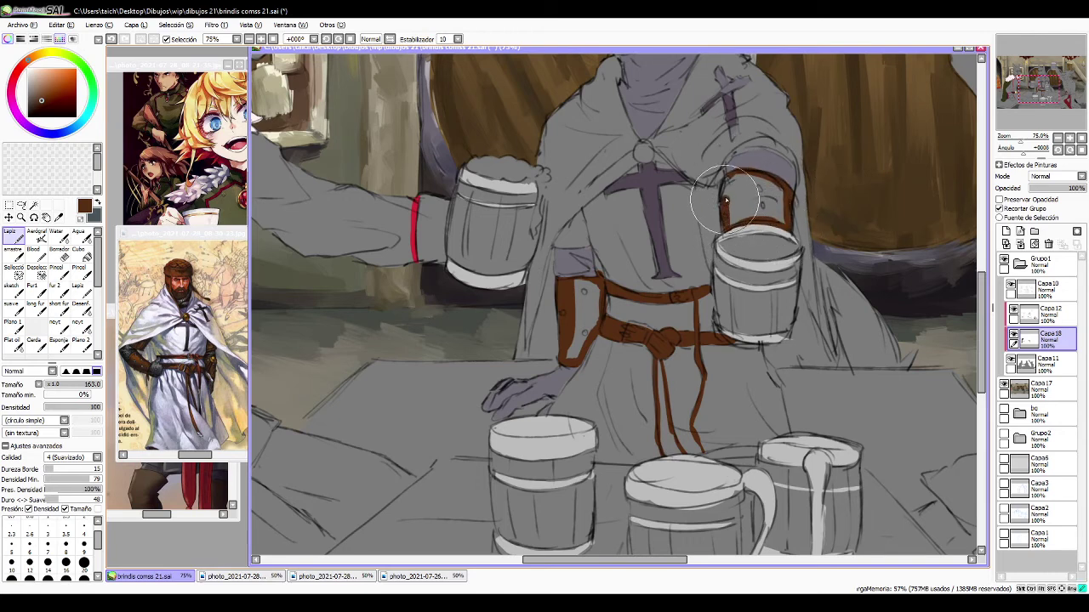
click(78, 250)
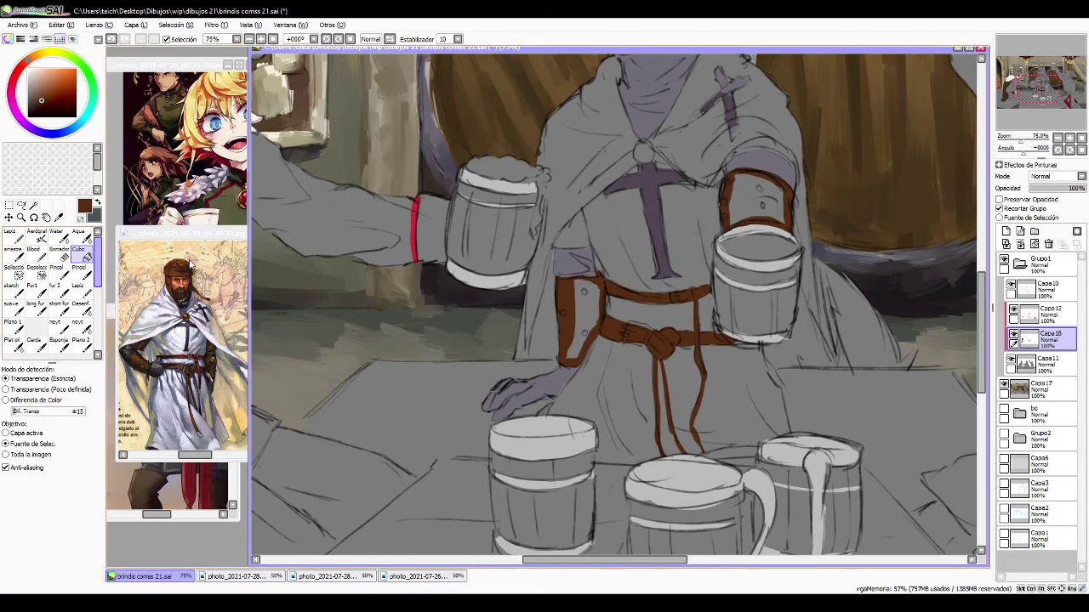
click(591, 321)
click(760, 188)
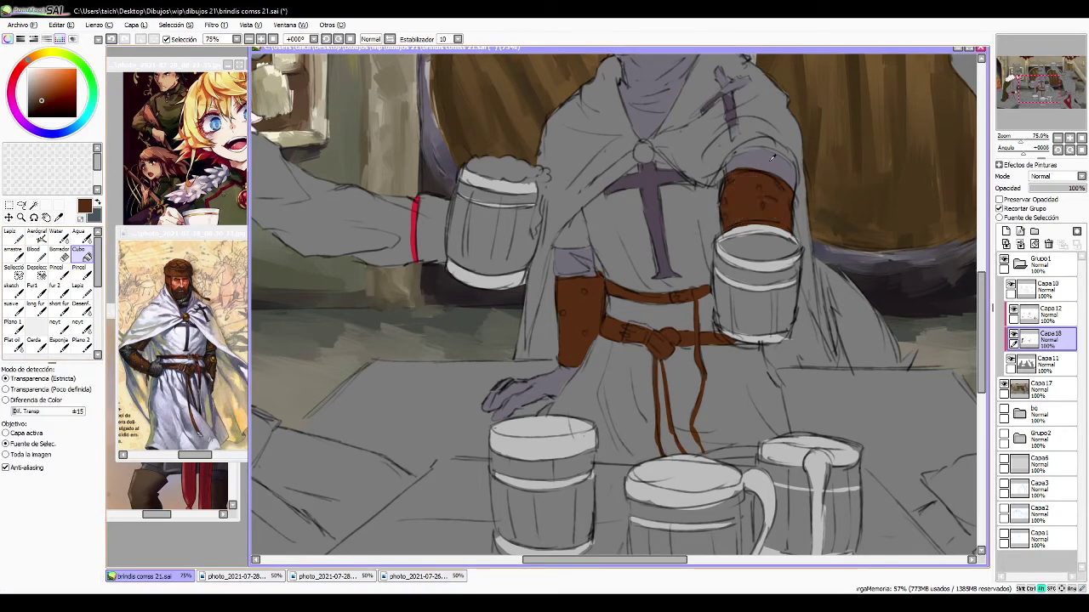
- On Capa12, paint the studs of the lowered-arm bracer in the grey-violet sampled from the second wolf's sleeve
alt+click(772, 157)
click(1055, 315)
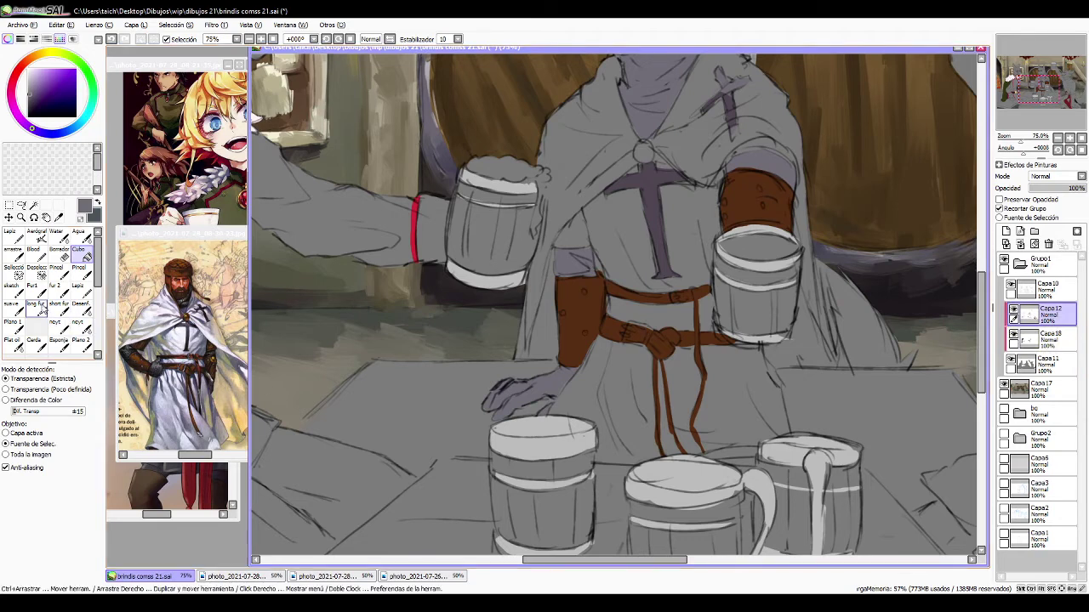
click(12, 240)
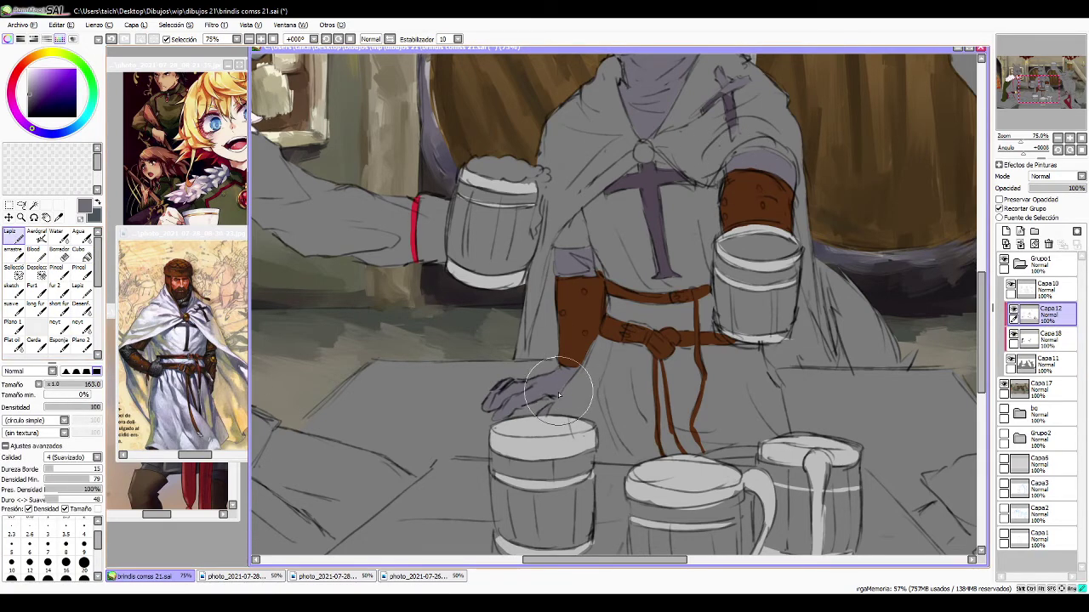
mouse_move(562, 389)
mouse_down()
mouse_move(580, 328)
mouse_move(587, 333)
mouse_move(585, 294)
mouse_up()
click(584, 293)
click(562, 313)
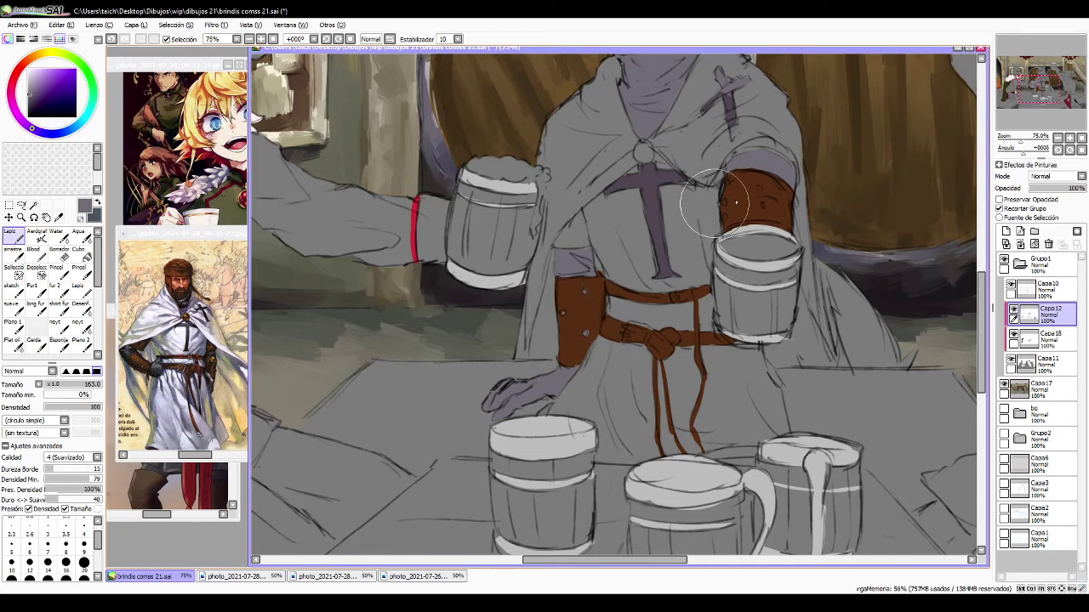
- Paint the raised-arm bracer's studs and the buckles of both belts in the same grey-violet on Capa12
mouse_move(761, 189)
mouse_down()
mouse_move(766, 207)
mouse_move(723, 188)
mouse_move(729, 218)
mouse_move(710, 234)
mouse_up()
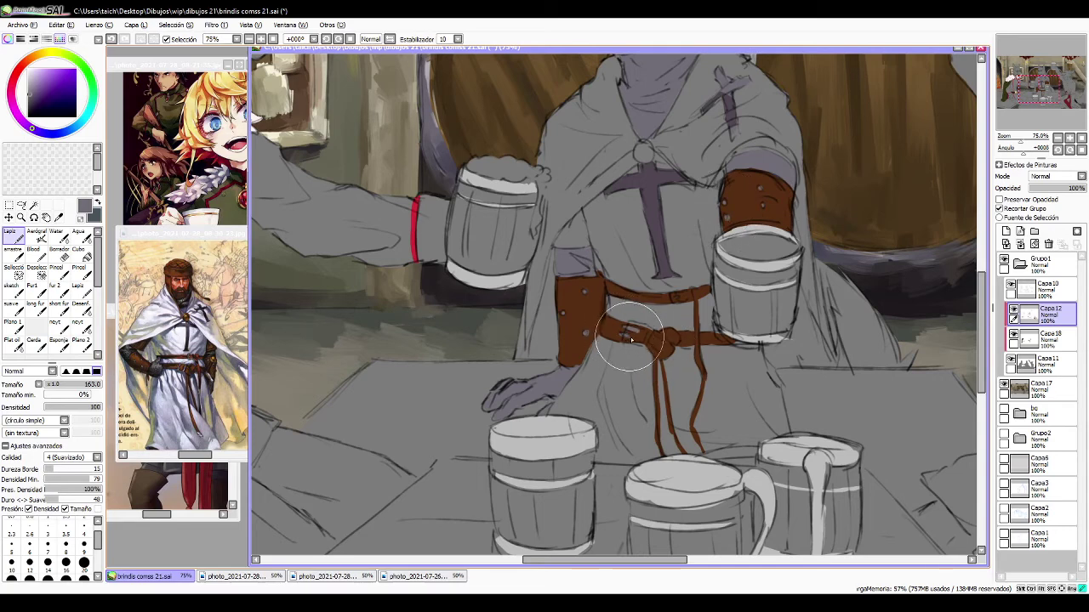
mouse_move(627, 340)
mouse_down()
mouse_move(644, 345)
mouse_move(650, 330)
mouse_up()
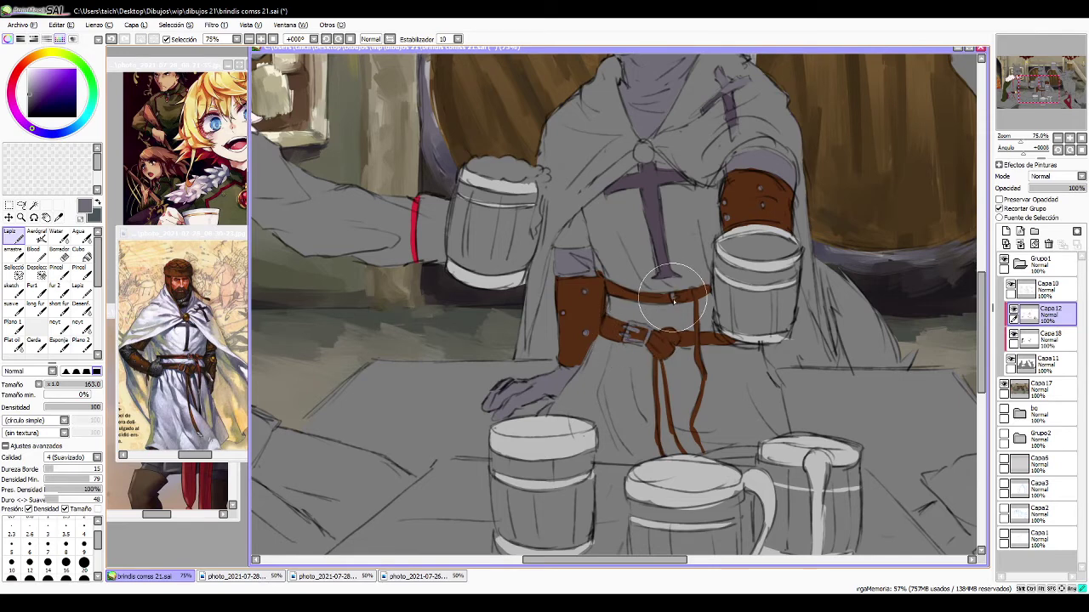
mouse_move(676, 293)
mouse_down()
mouse_move(692, 299)
mouse_move(676, 302)
mouse_up()
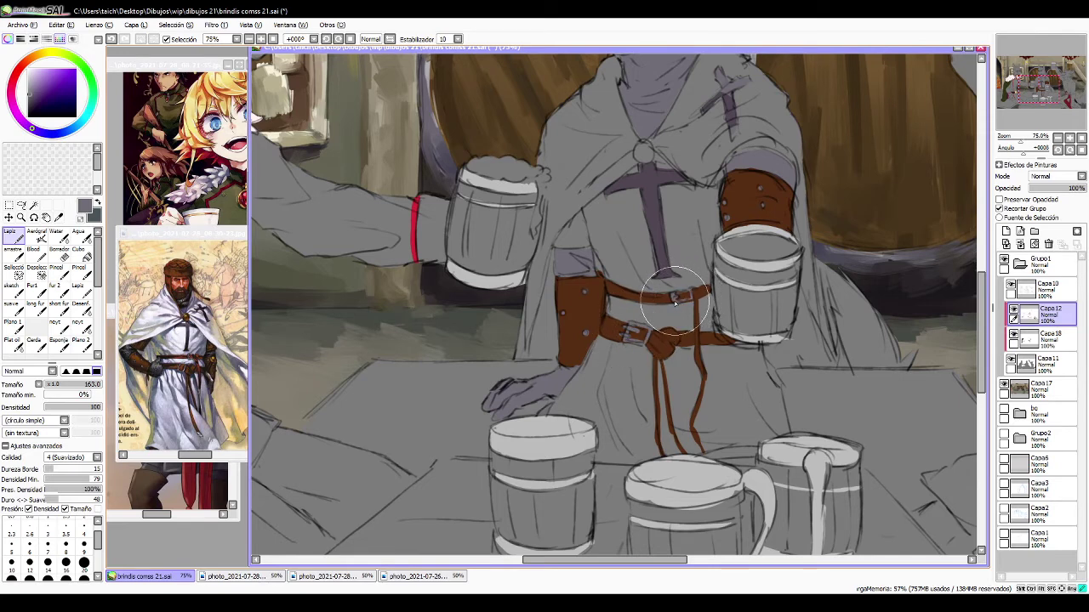
scroll(681, 280, up, 3)
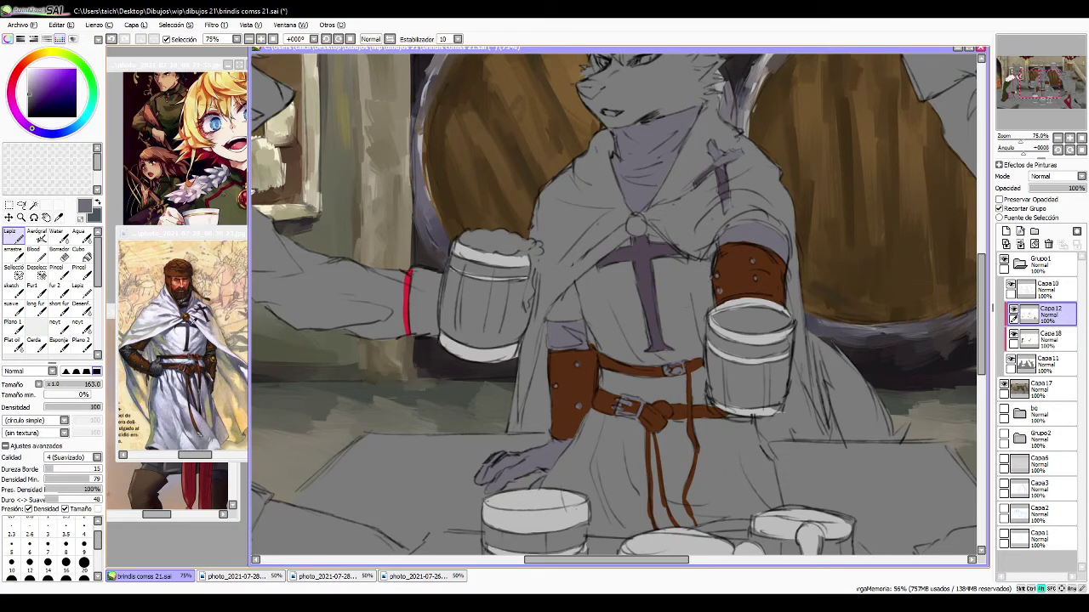
- Sample gold from the reference knight's cloak clasp and paint the second wolf's round cloak clasp with it on Capa18
alt+click(184, 318)
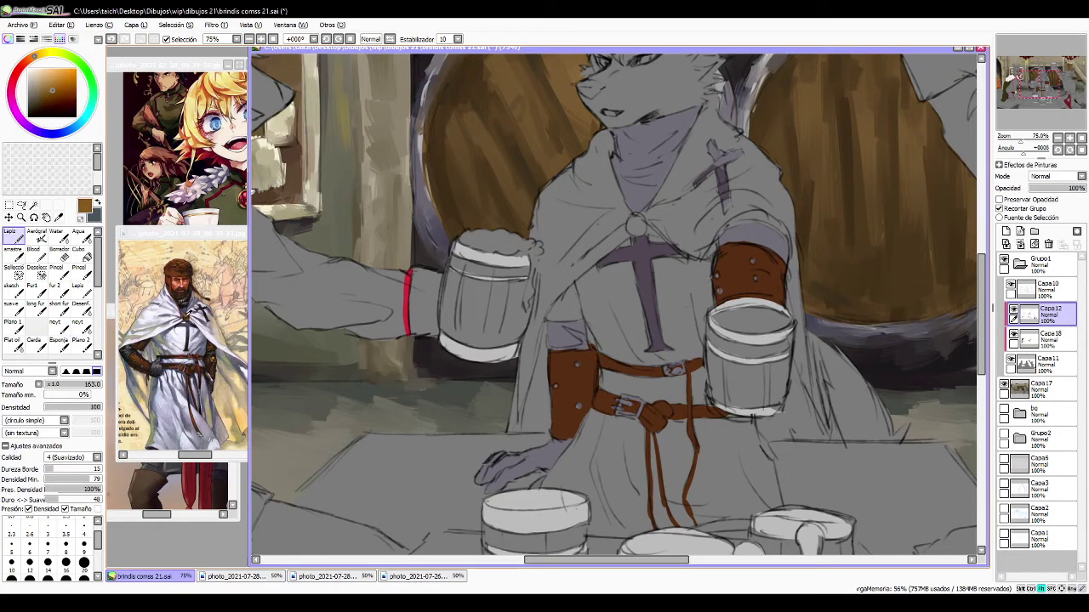
alt+click(186, 318)
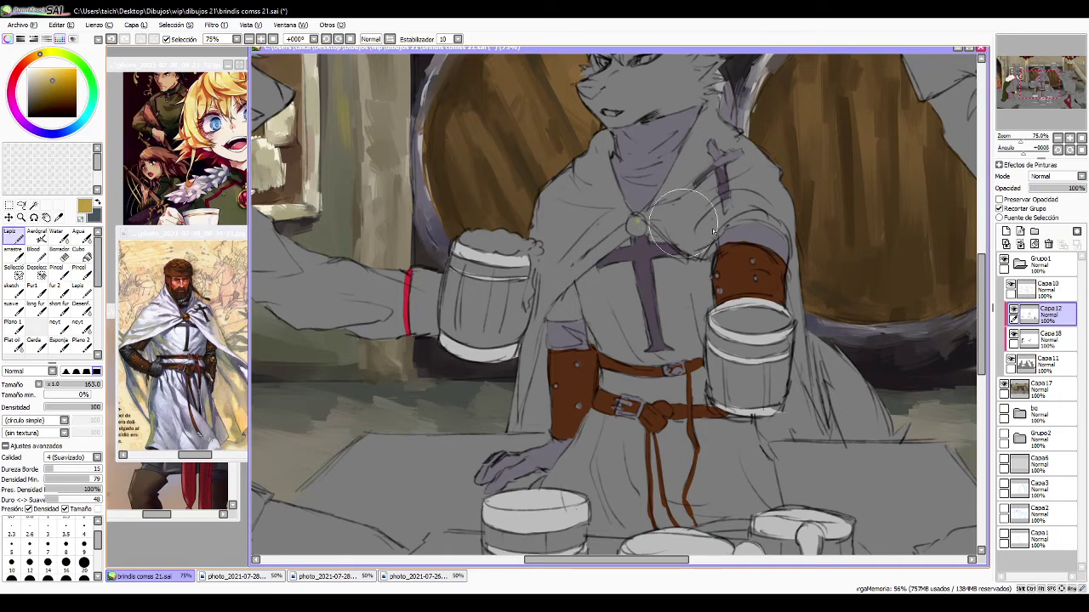
click(1053, 341)
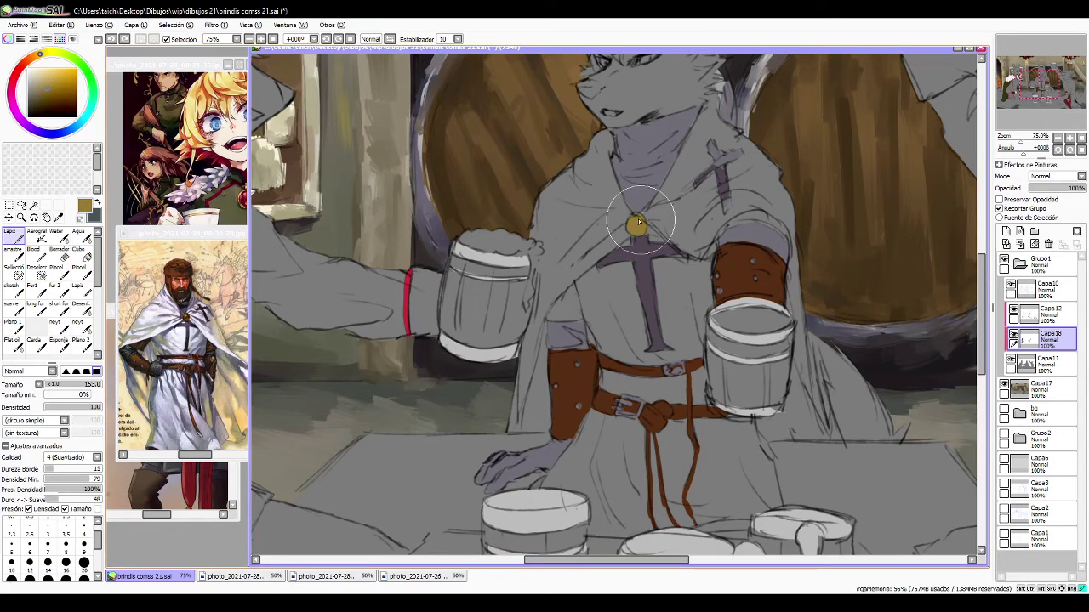
mouse_move(664, 228)
mouse_down()
mouse_move(665, 241)
mouse_move(567, 316)
mouse_move(634, 263)
mouse_move(634, 308)
mouse_up()
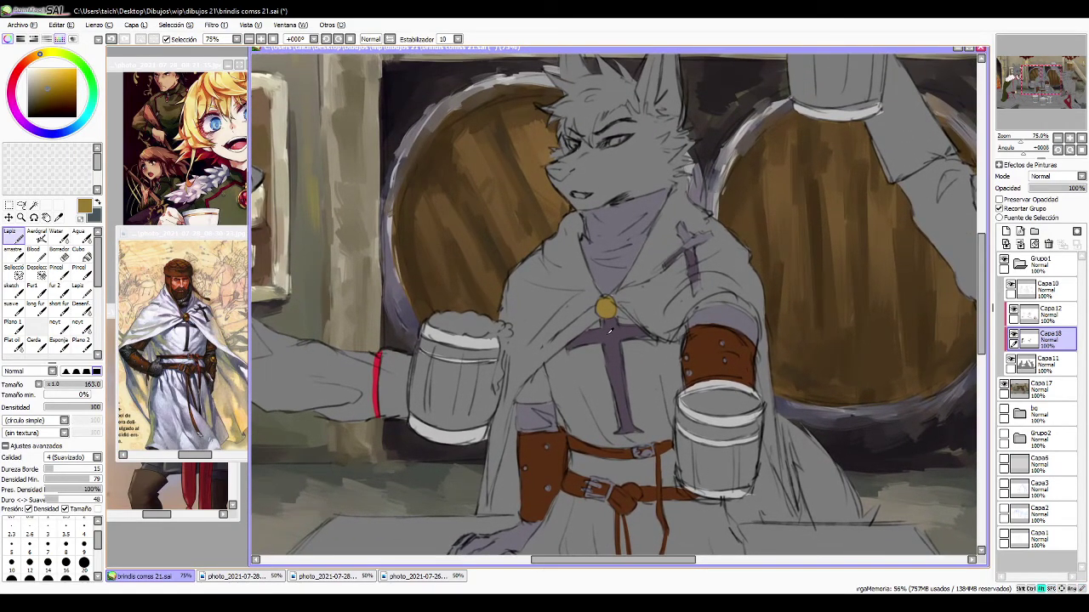
- Sample the dark tone of the reference knight's cross and recolour the chest and shoulder crosses on Capa12 with opacity preserved
alt+click(190, 329)
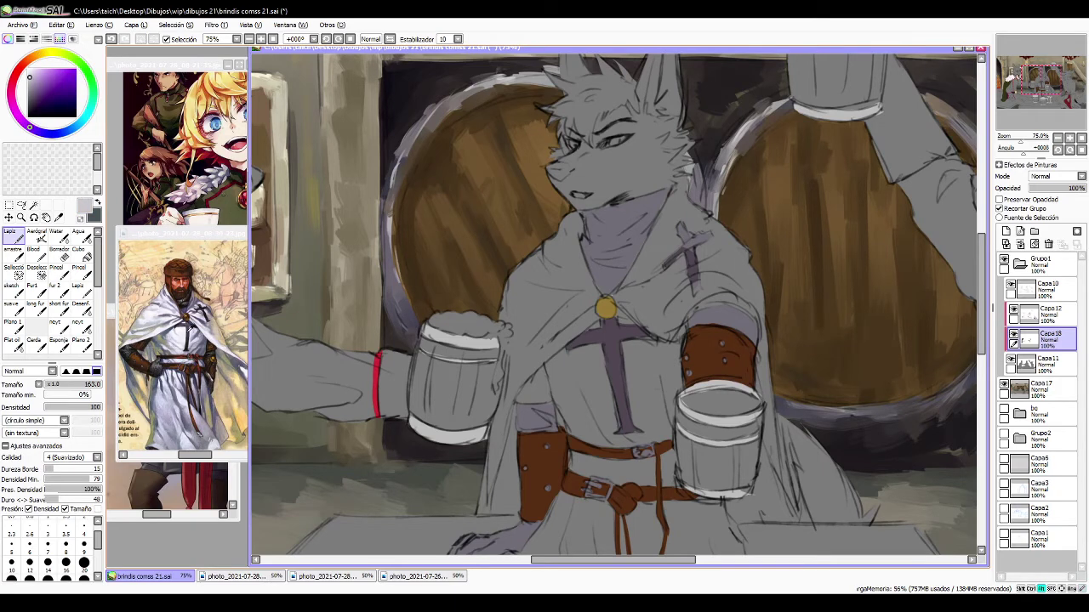
alt+click(189, 328)
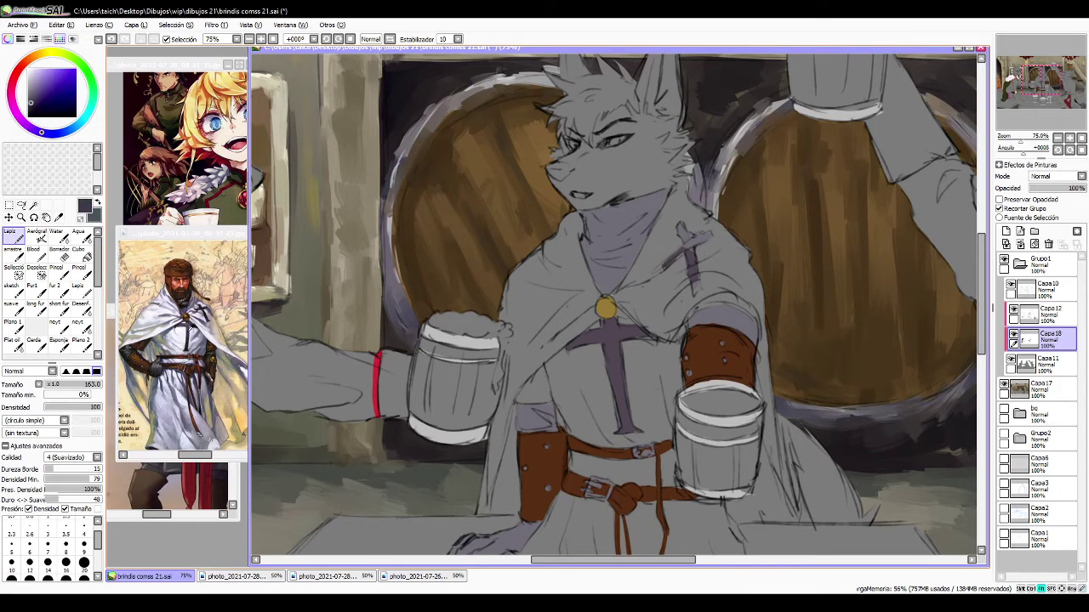
click(1051, 318)
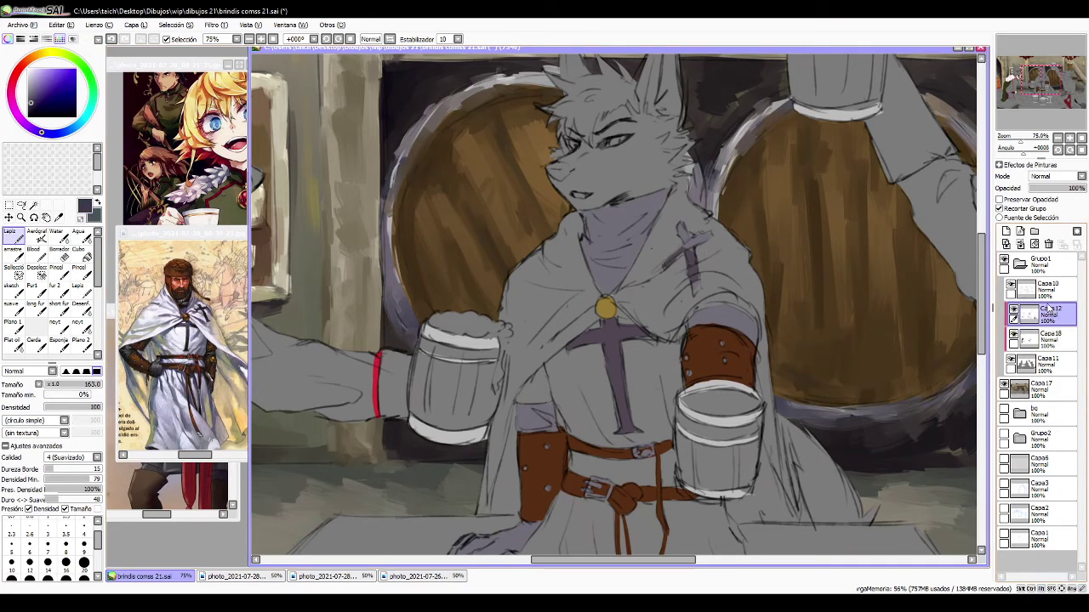
click(1000, 201)
mouse_move(690, 241)
mouse_down()
mouse_move(668, 255)
mouse_move(694, 287)
mouse_up()
mouse_move(621, 357)
mouse_down()
mouse_move(616, 396)
mouse_move(611, 352)
mouse_move(626, 386)
mouse_move(620, 409)
mouse_up()
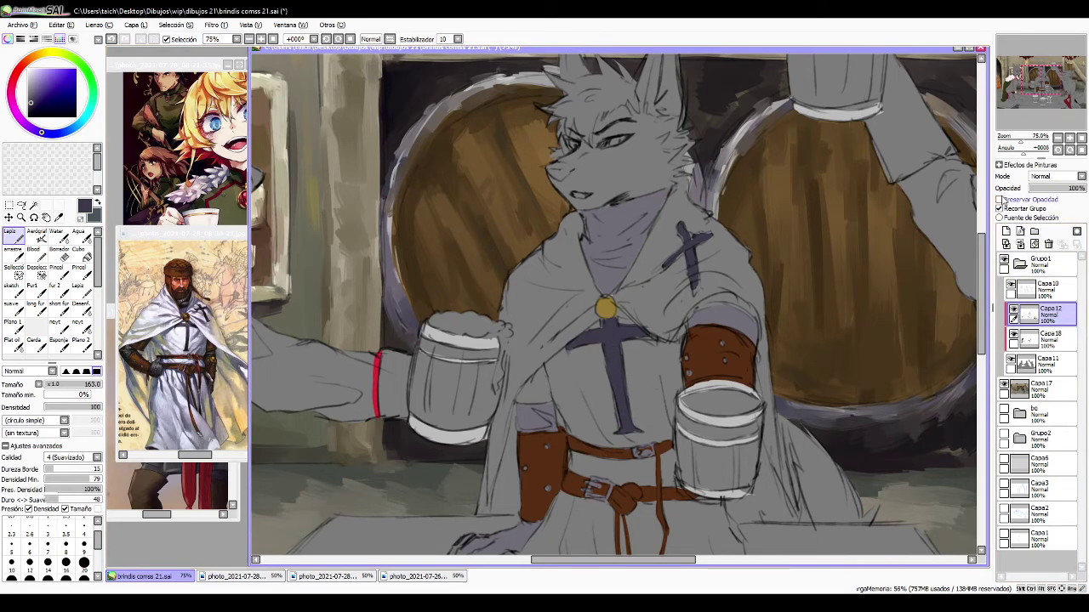
click(1000, 208)
drag(605, 338, 650, 340)
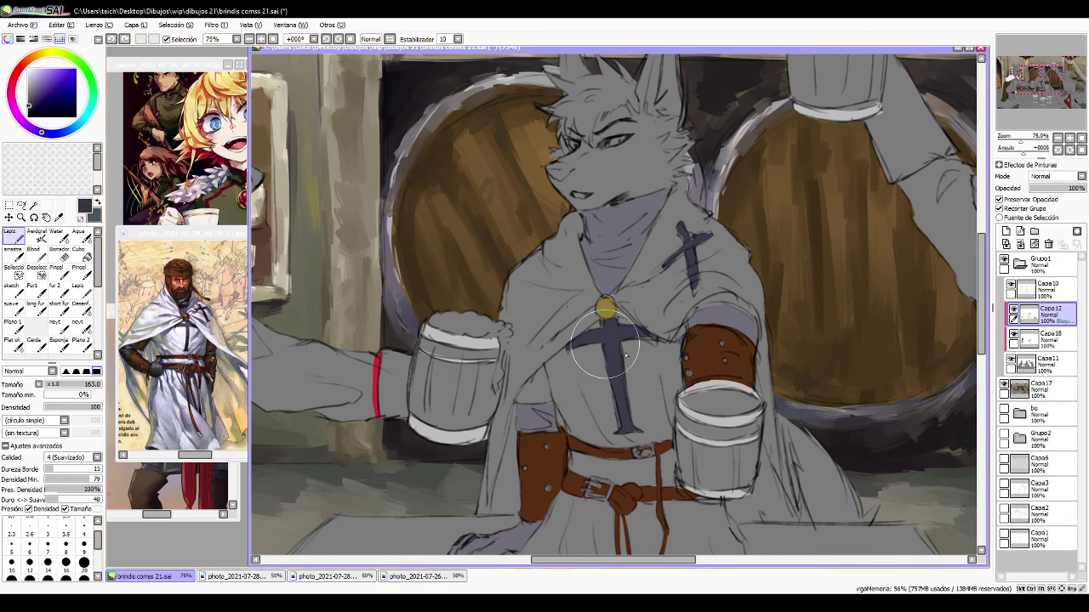
mouse_move(604, 344)
mouse_down()
mouse_move(618, 370)
mouse_move(619, 356)
mouse_move(652, 340)
mouse_move(620, 367)
mouse_up()
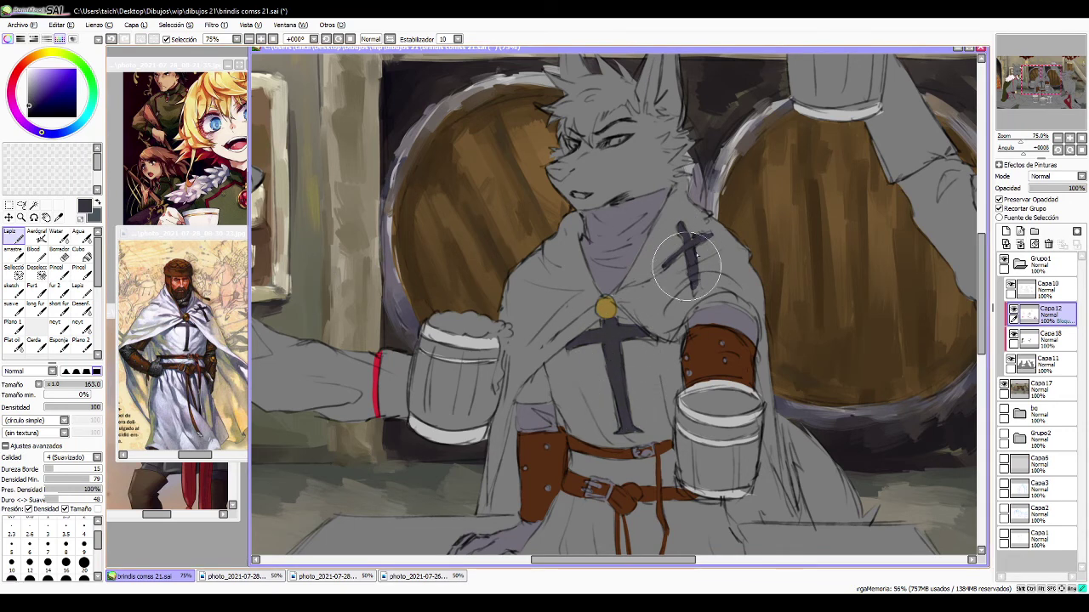
drag(687, 266, 695, 275)
- Recolour the second wolf's neck cloth, both visible sleeves and the resting hand in the same dark grey, and turn off opacity preservation
drag(549, 417, 590, 311)
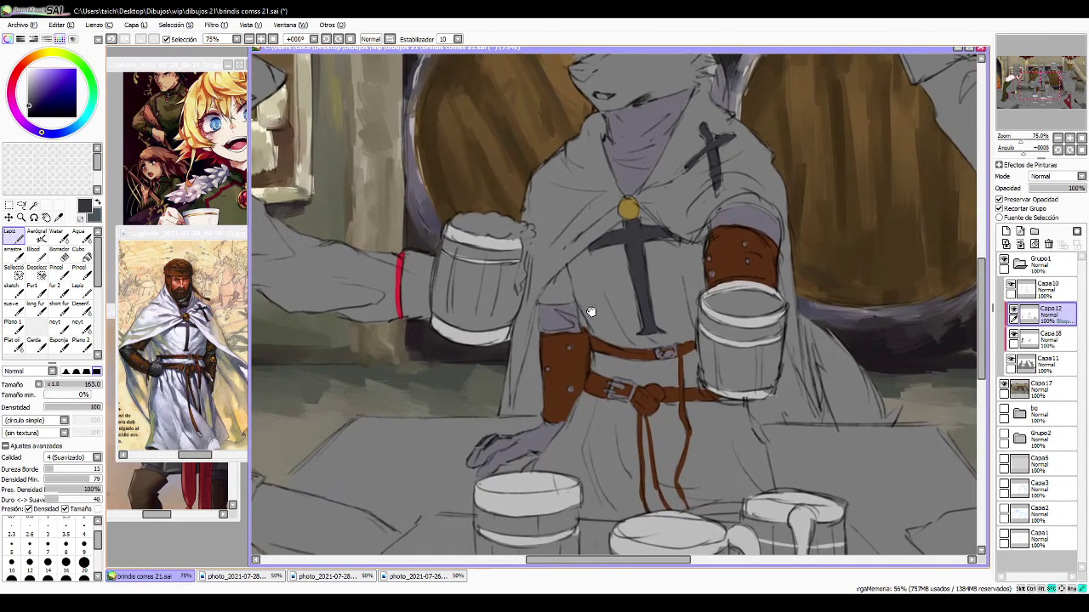
mouse_move(667, 127)
mouse_down()
mouse_move(644, 189)
mouse_move(620, 180)
mouse_move(636, 164)
mouse_move(627, 170)
mouse_move(625, 152)
mouse_move(614, 158)
mouse_move(645, 171)
mouse_move(672, 111)
mouse_up()
mouse_move(716, 219)
mouse_down()
mouse_move(766, 224)
mouse_move(750, 209)
mouse_move(792, 240)
mouse_move(777, 229)
mouse_move(707, 273)
mouse_move(744, 246)
mouse_move(705, 219)
mouse_move(779, 238)
mouse_move(773, 225)
mouse_move(711, 224)
mouse_up()
mouse_move(561, 352)
mouse_down()
mouse_move(546, 316)
mouse_move(547, 330)
mouse_move(576, 322)
mouse_move(553, 344)
mouse_up()
mouse_move(524, 425)
mouse_down()
mouse_move(547, 458)
mouse_move(518, 462)
mouse_move(500, 449)
mouse_move(521, 457)
mouse_move(484, 469)
mouse_move(534, 466)
mouse_move(517, 458)
mouse_move(523, 446)
mouse_move(482, 459)
mouse_move(468, 450)
mouse_move(563, 424)
mouse_up()
click(1017, 202)
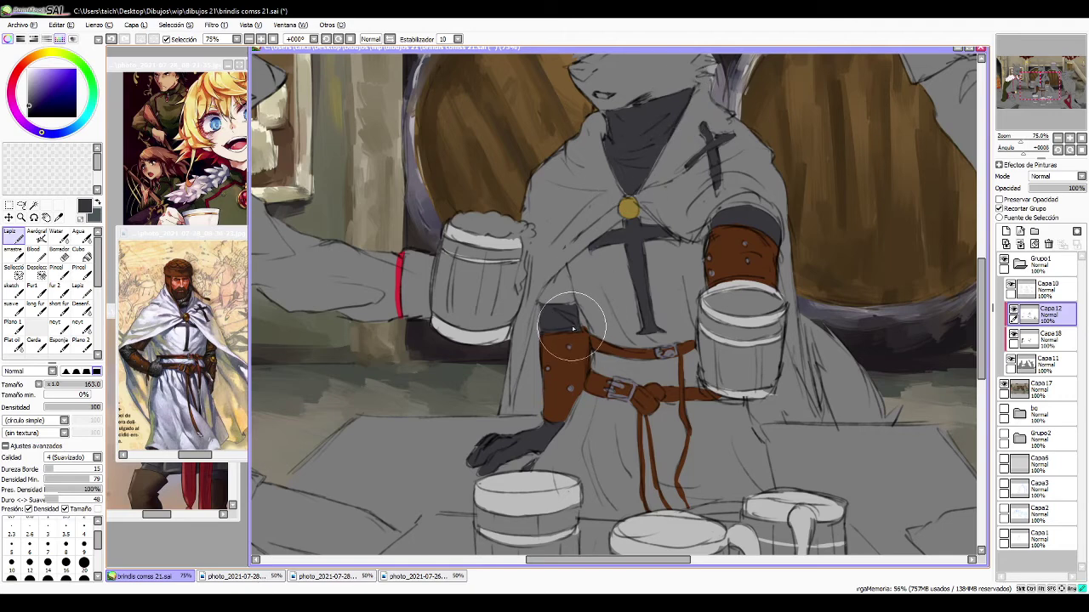
drag(533, 432, 550, 392)
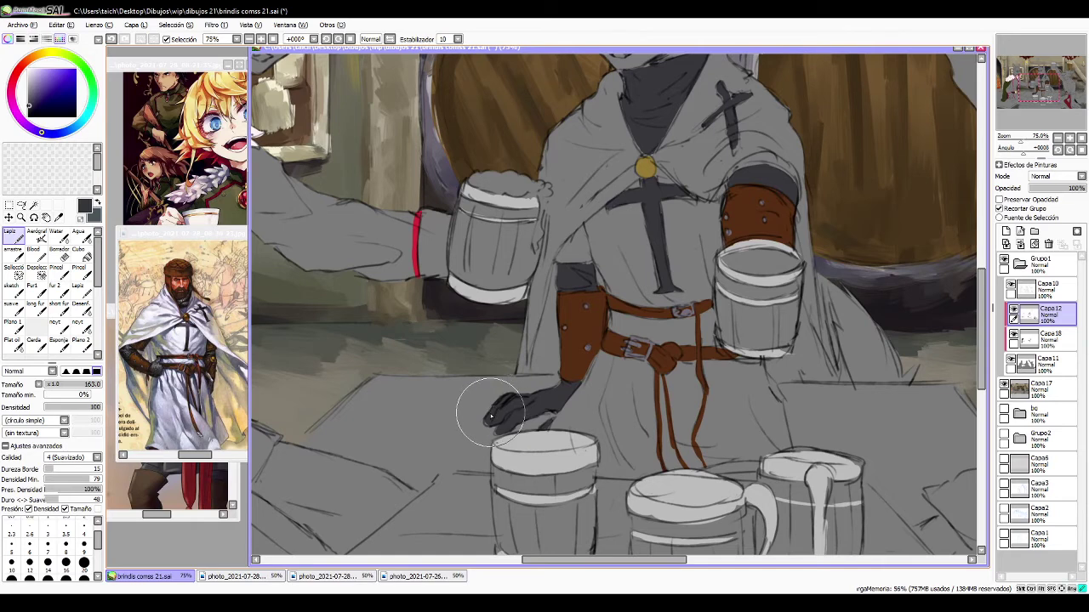
drag(712, 178, 649, 319)
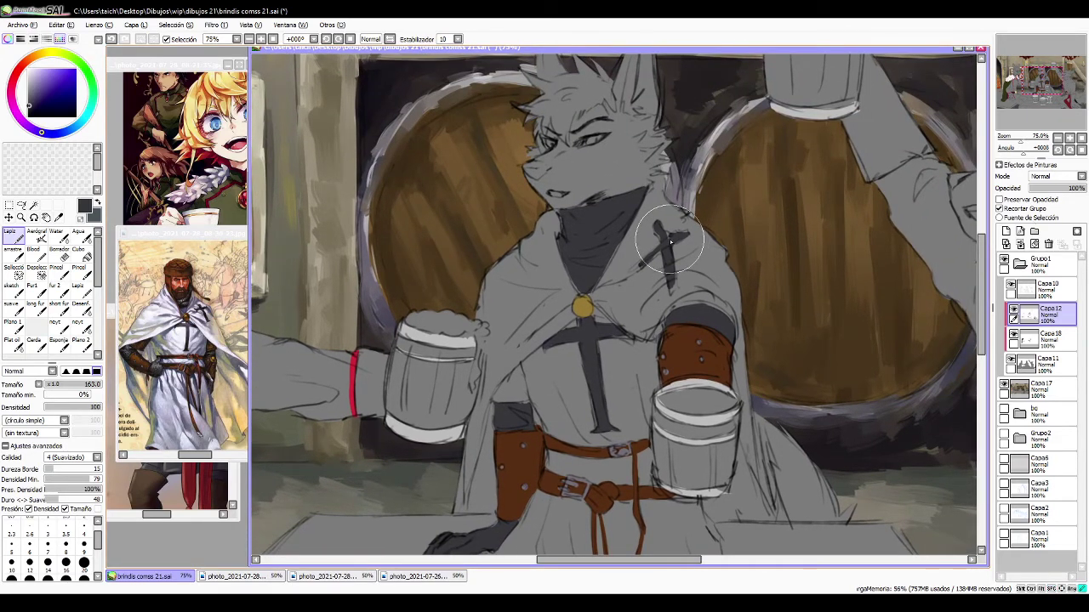
drag(695, 213, 817, 333)
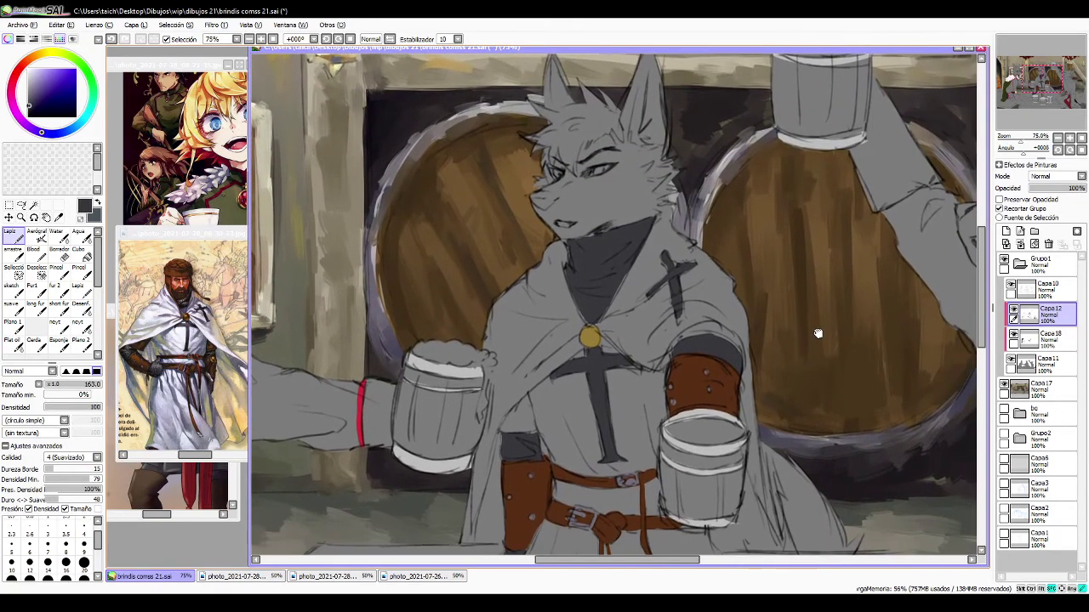
- Retouch the background behind the second wolf's neck on Capa17 with the Plano 1 brush, using colours sampled around the barrel rim
click(1040, 388)
alt+click(672, 198)
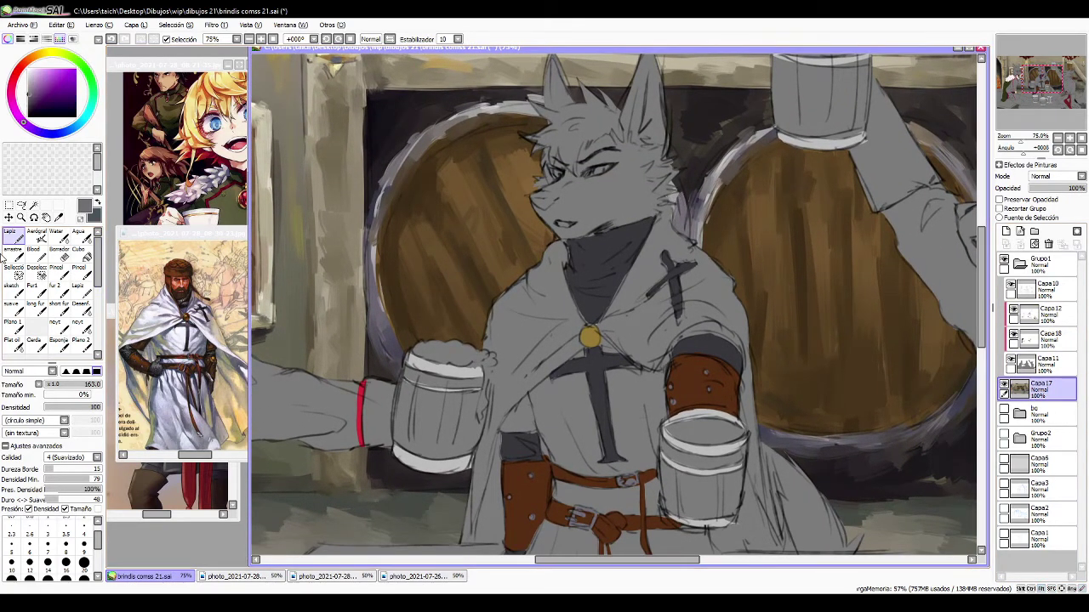
click(13, 324)
click(14, 327)
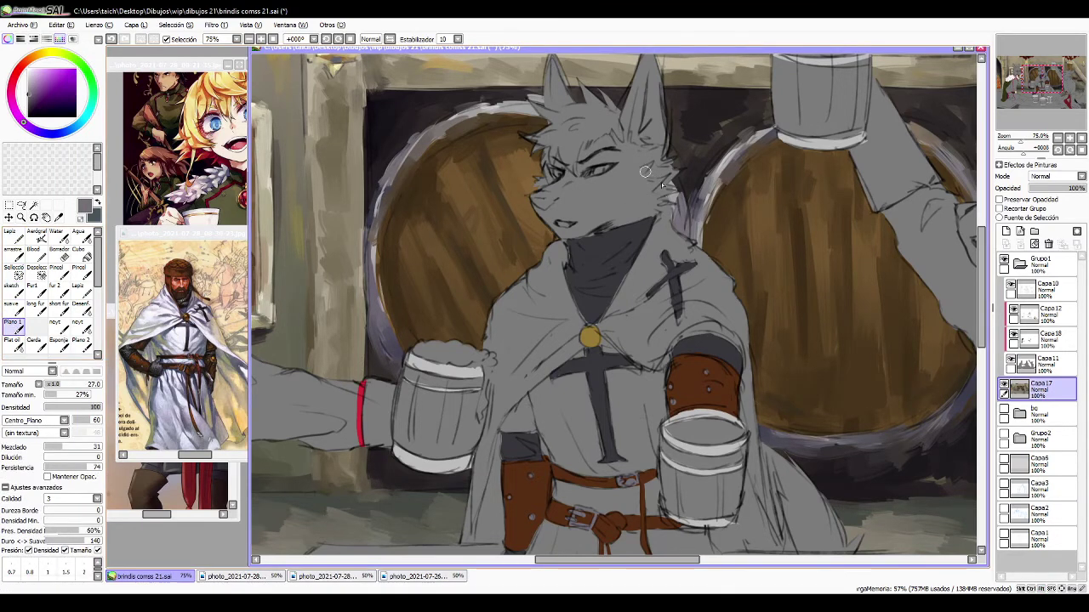
alt+click(700, 208)
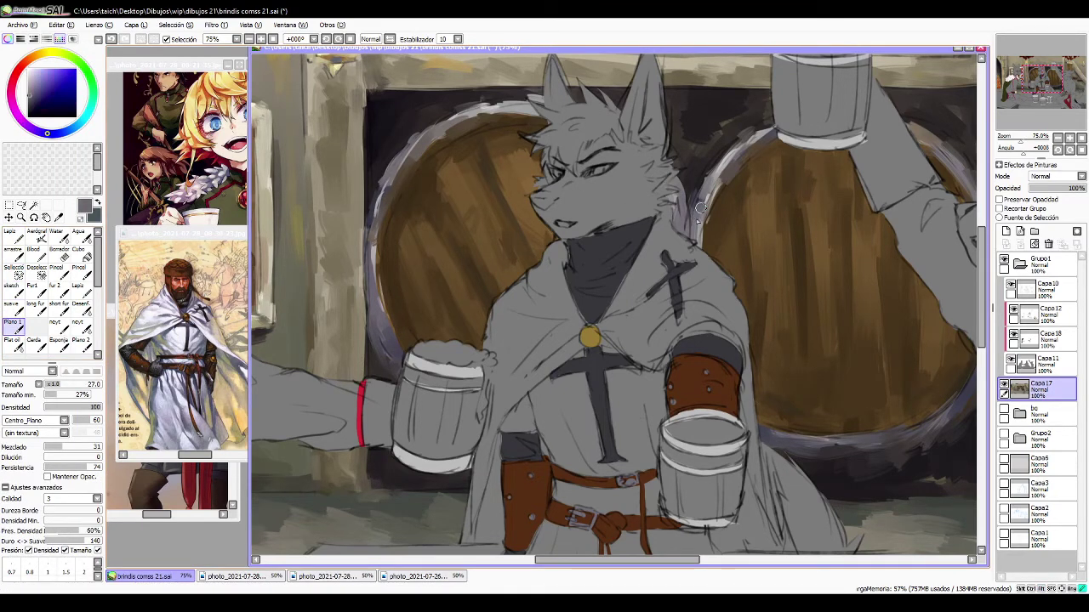
alt+click(696, 225)
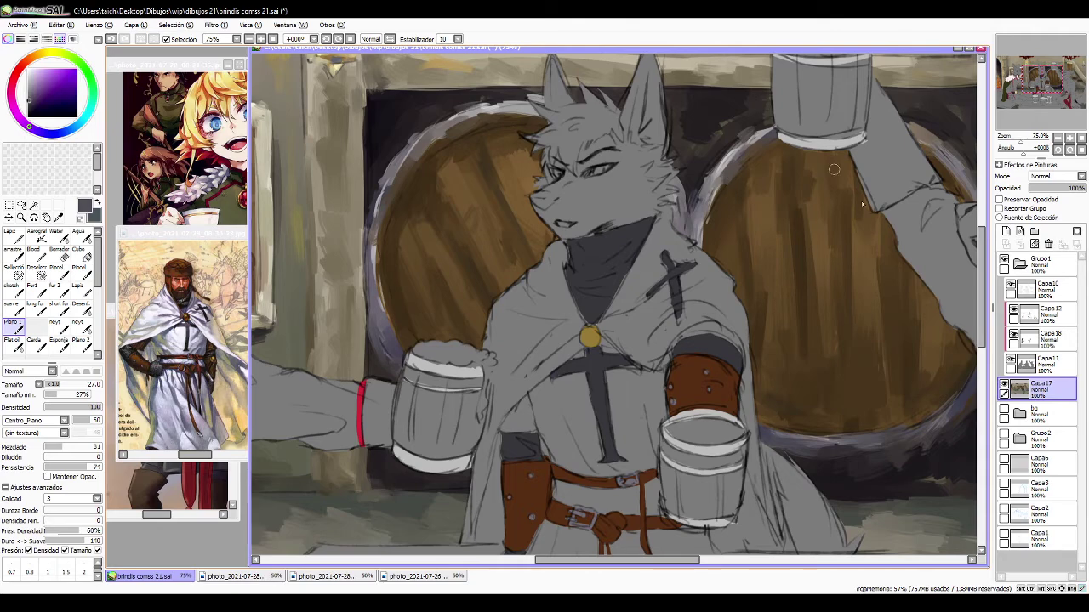
- Lower the opacity of the line-art layer Capa10 to 73% and toggle Capa12's visibility to compare
drag(1018, 142, 1017, 142)
click(1014, 310)
click(1013, 311)
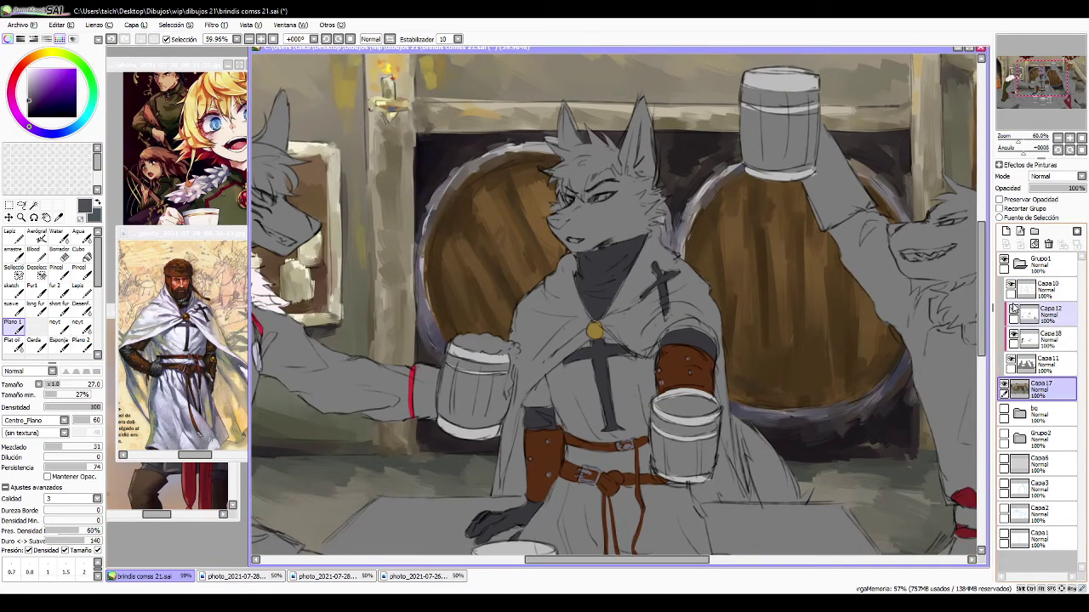
click(1044, 289)
drag(1080, 188, 1061, 189)
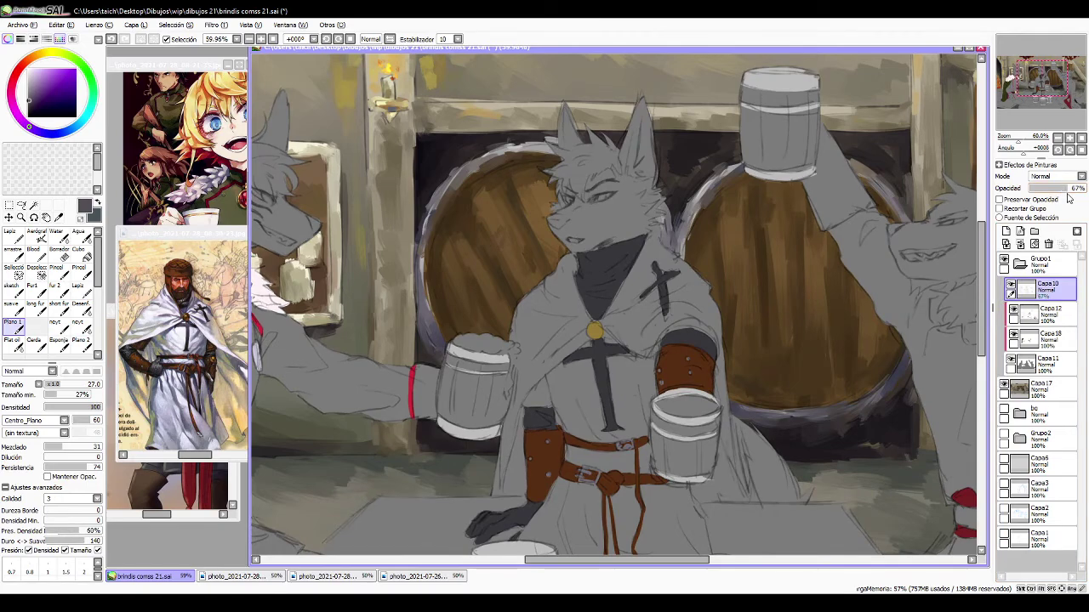
click(1013, 311)
click(1013, 311)
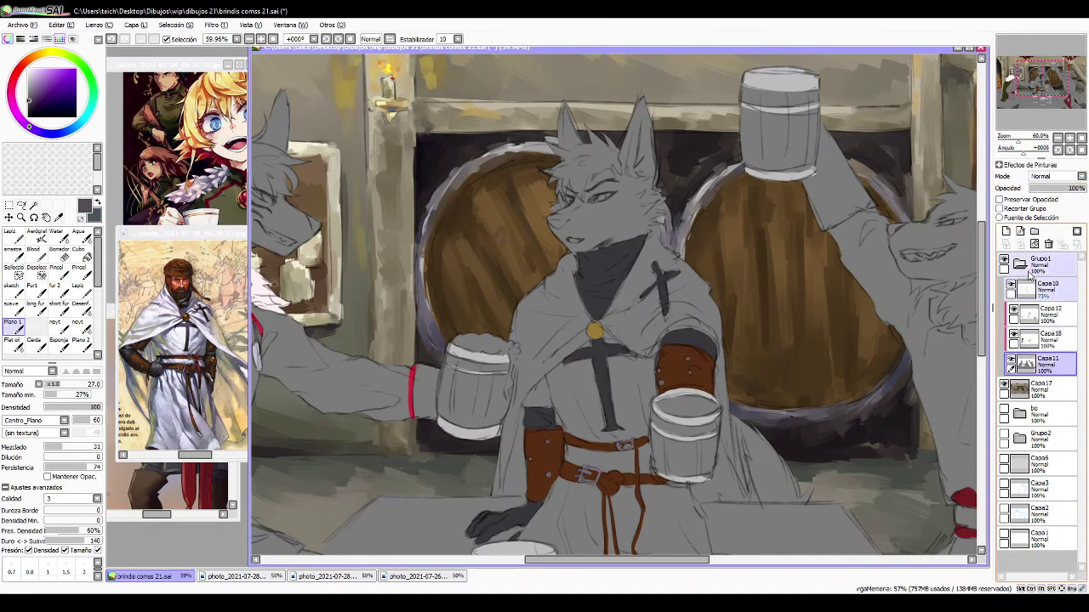
- Sample yellow from the reference officer's belt buckle and paint four buttons down the third wolf's coat on Capa18 with the Lapiz brush
click(1048, 337)
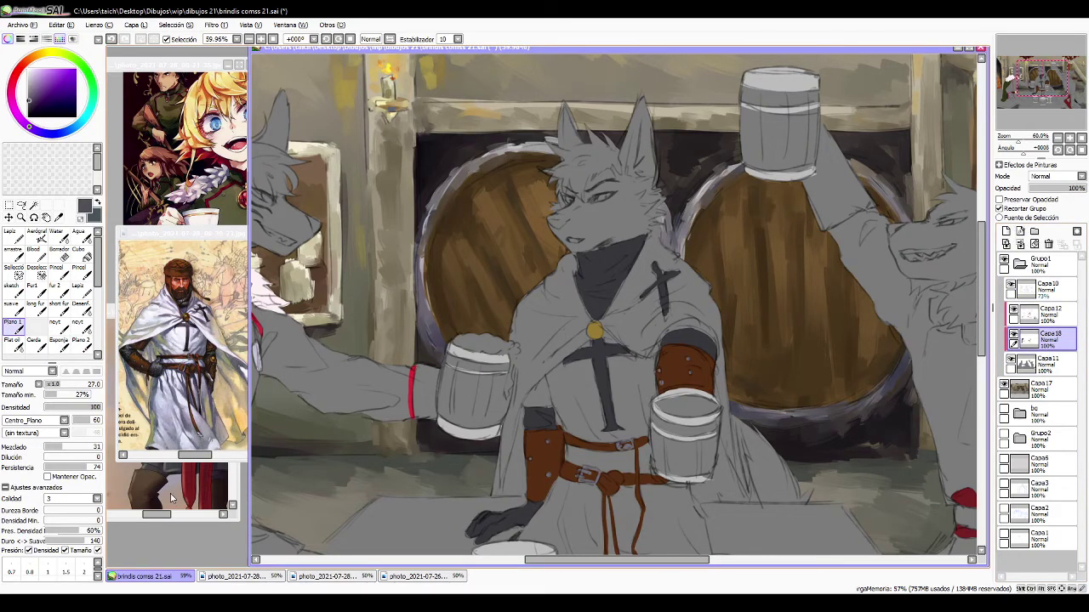
click(170, 497)
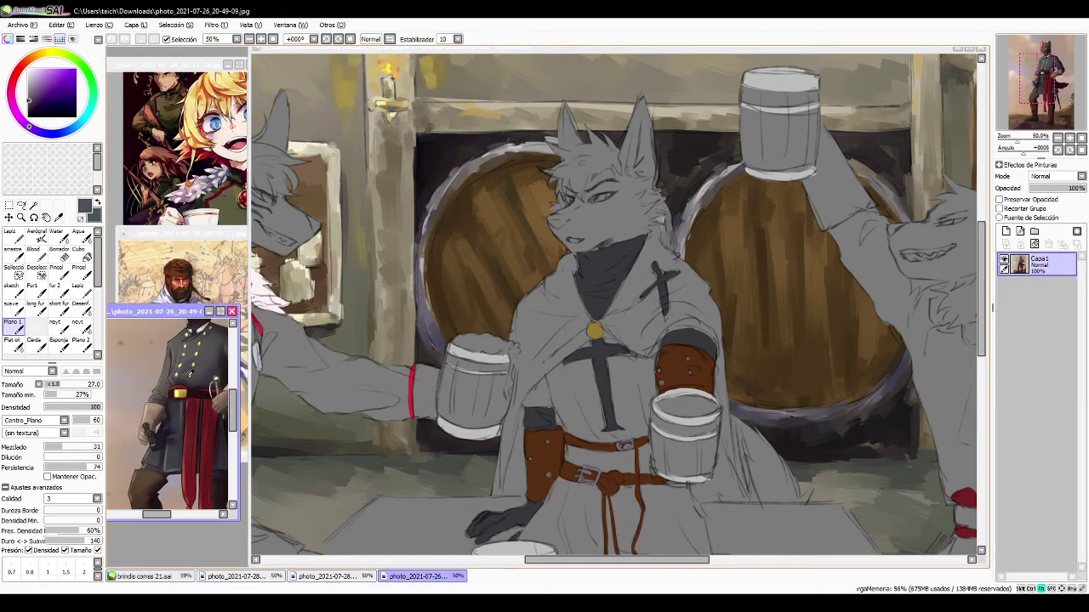
alt+click(180, 392)
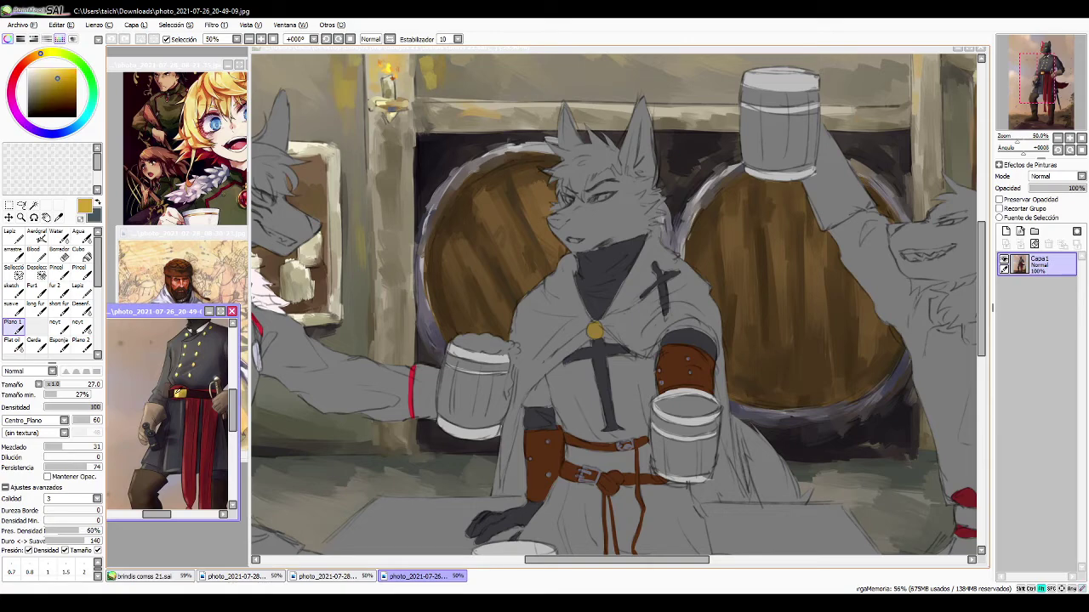
alt+click(178, 393)
click(13, 238)
mouse_move(756, 348)
mouse_down()
mouse_move(660, 304)
mouse_move(651, 321)
mouse_move(693, 259)
mouse_up()
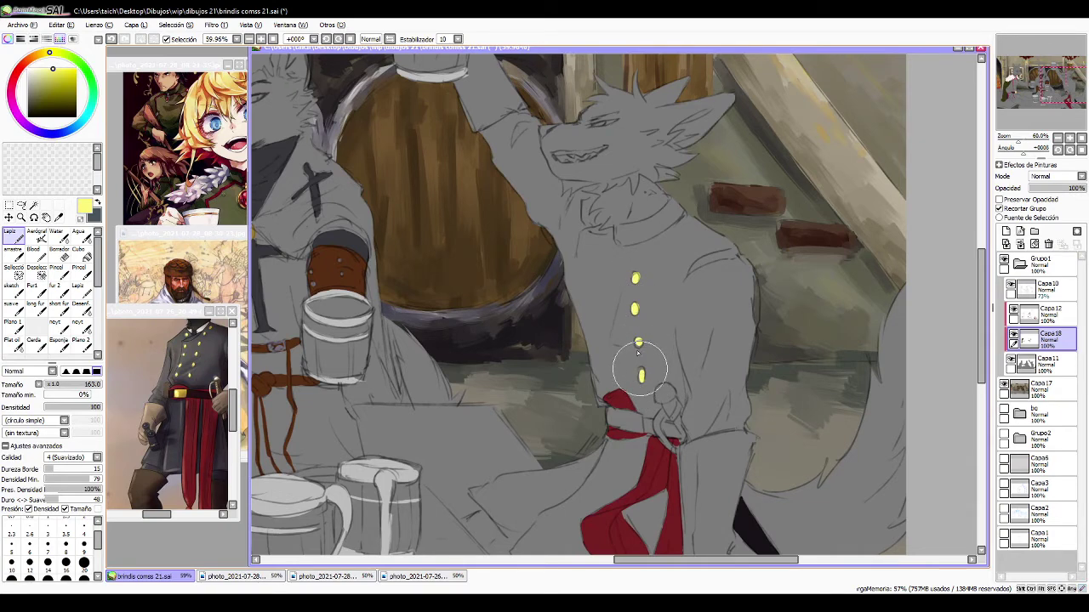
click(630, 232)
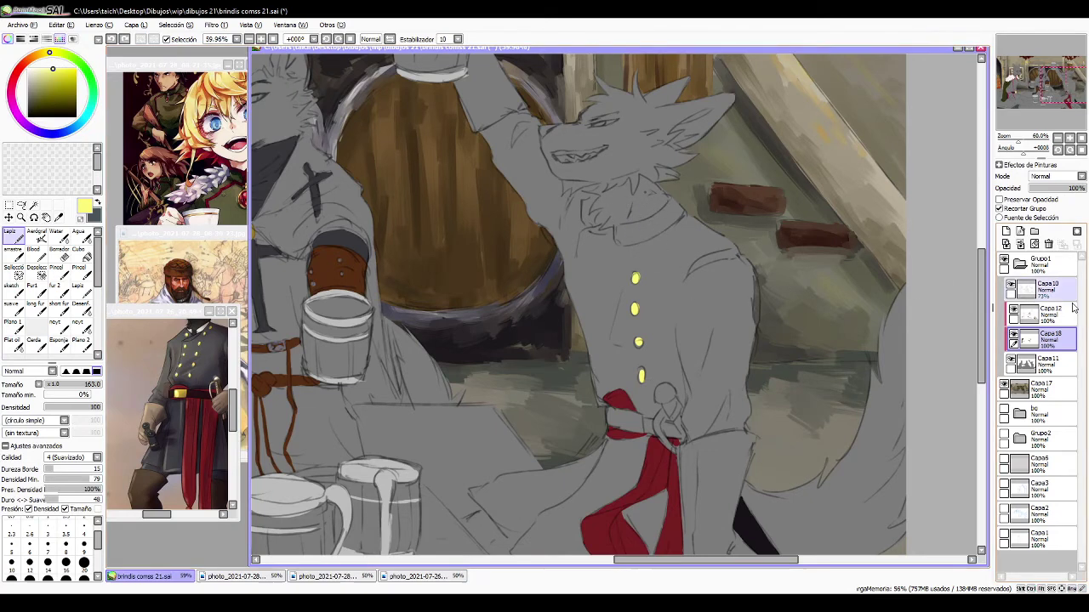
- Sketch extra buttons in black on the third wolf's collar and the coat's far edge on Capa10, and make Capa12 active
click(1051, 289)
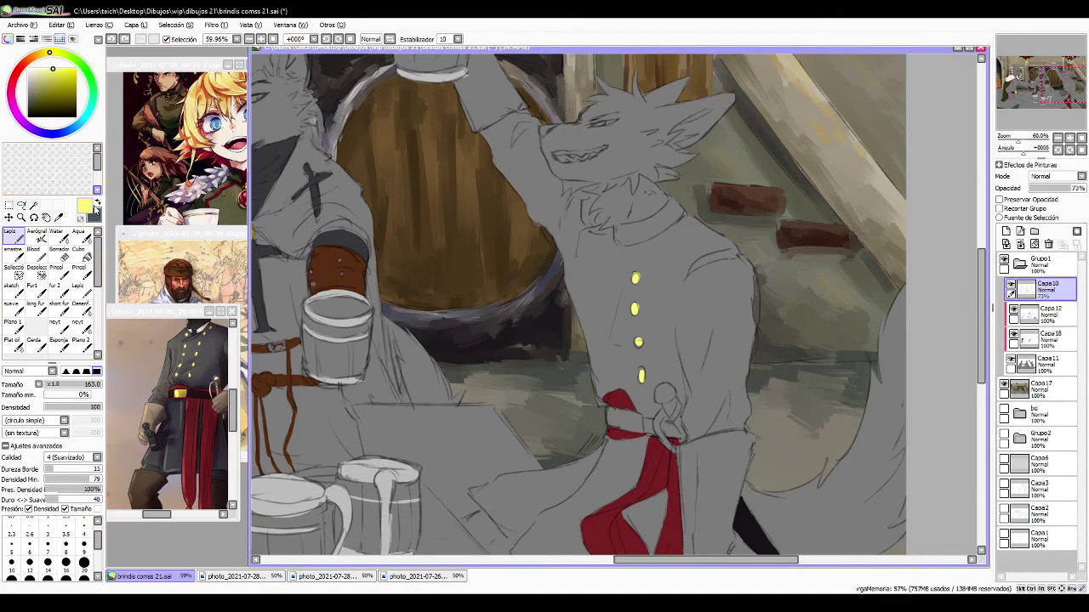
click(97, 204)
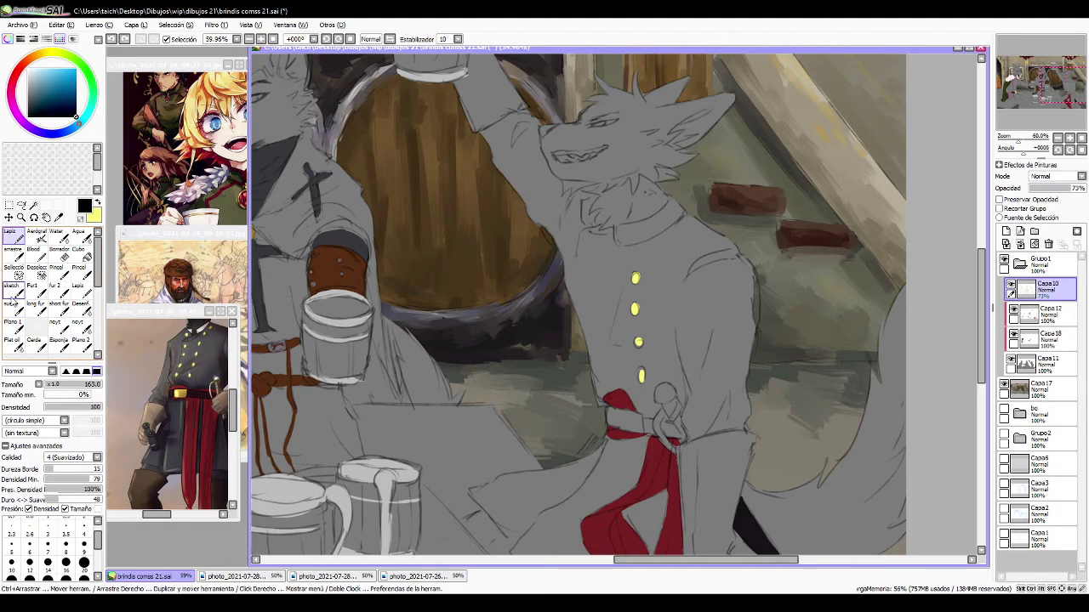
click(13, 296)
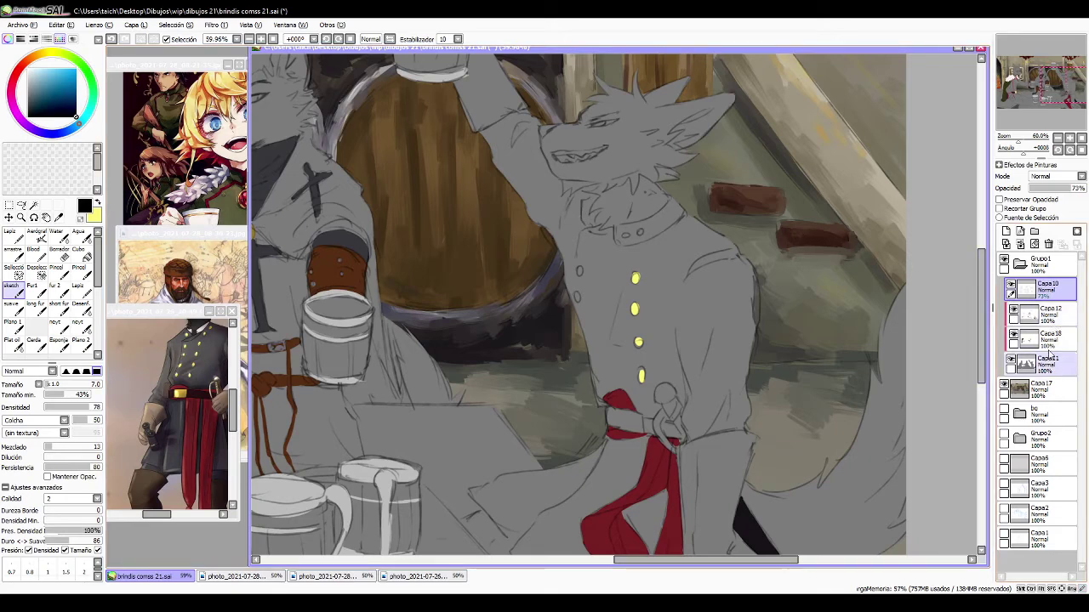
click(1046, 314)
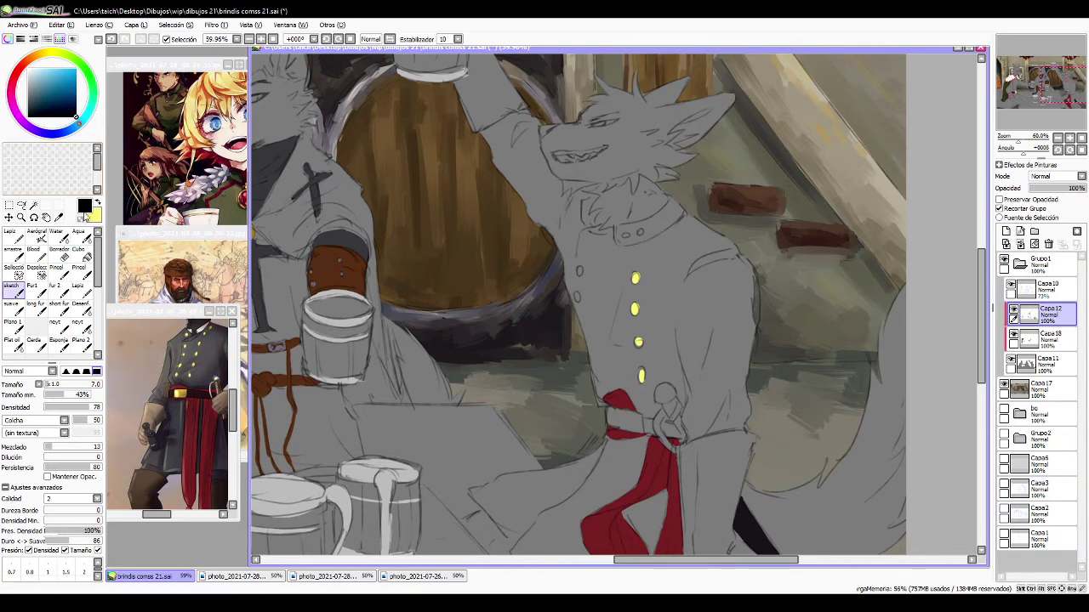
- Paint the buttons on the third wolf's far coat edge and collar yellow on Capa18 with the Lapiz brush
click(96, 204)
click(11, 233)
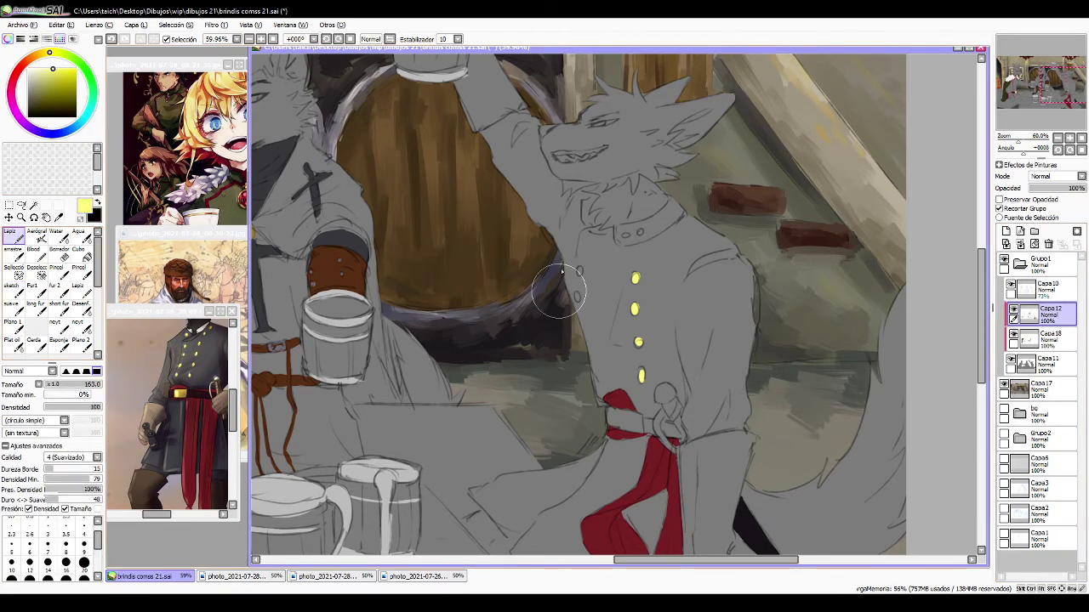
drag(580, 291, 578, 295)
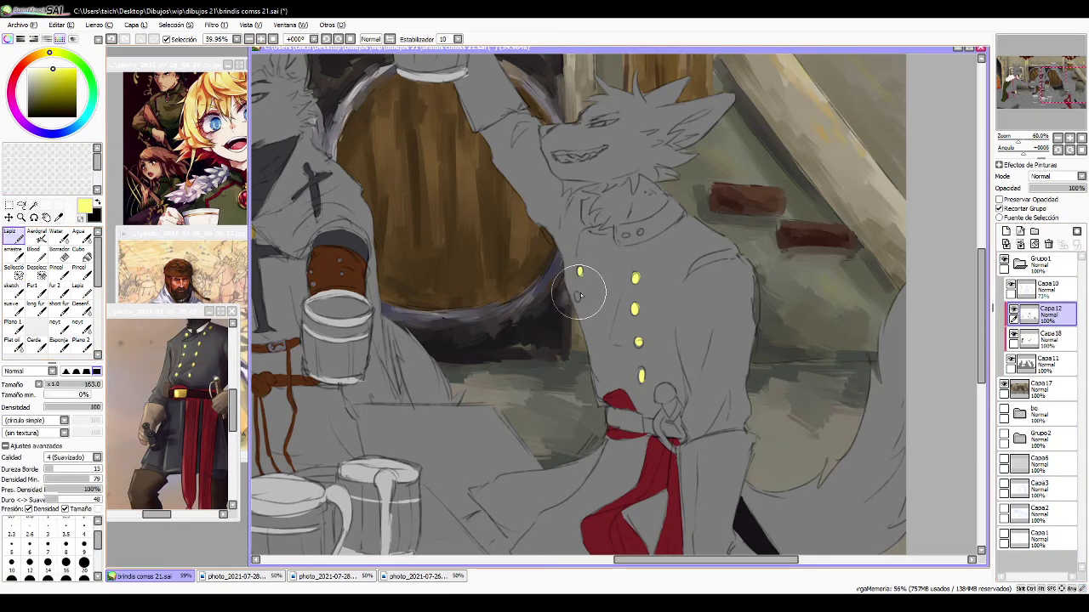
click(1054, 342)
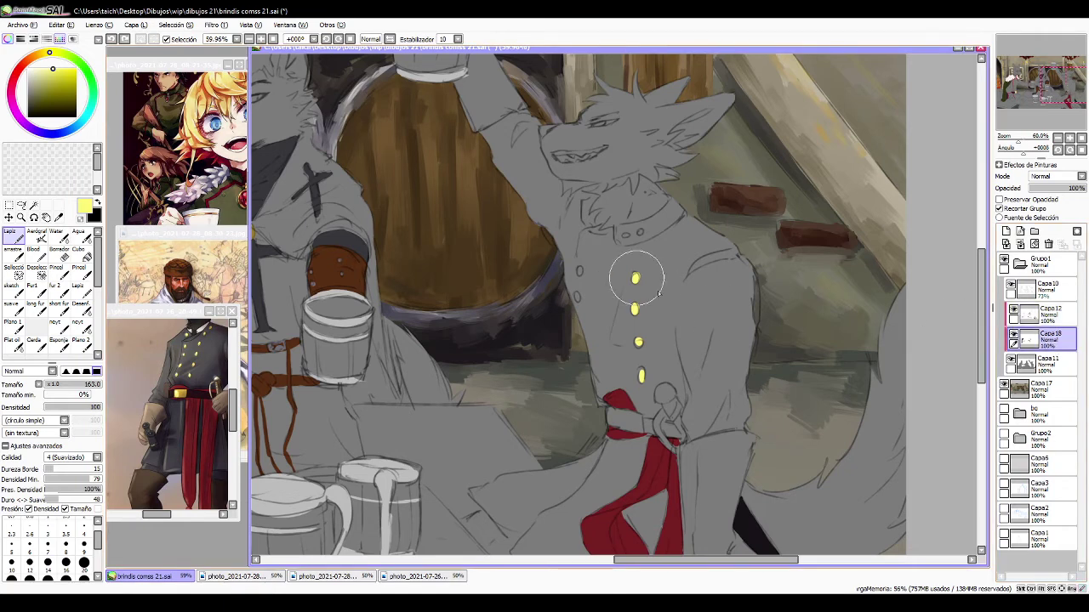
click(1014, 335)
click(1013, 339)
click(579, 272)
click(578, 296)
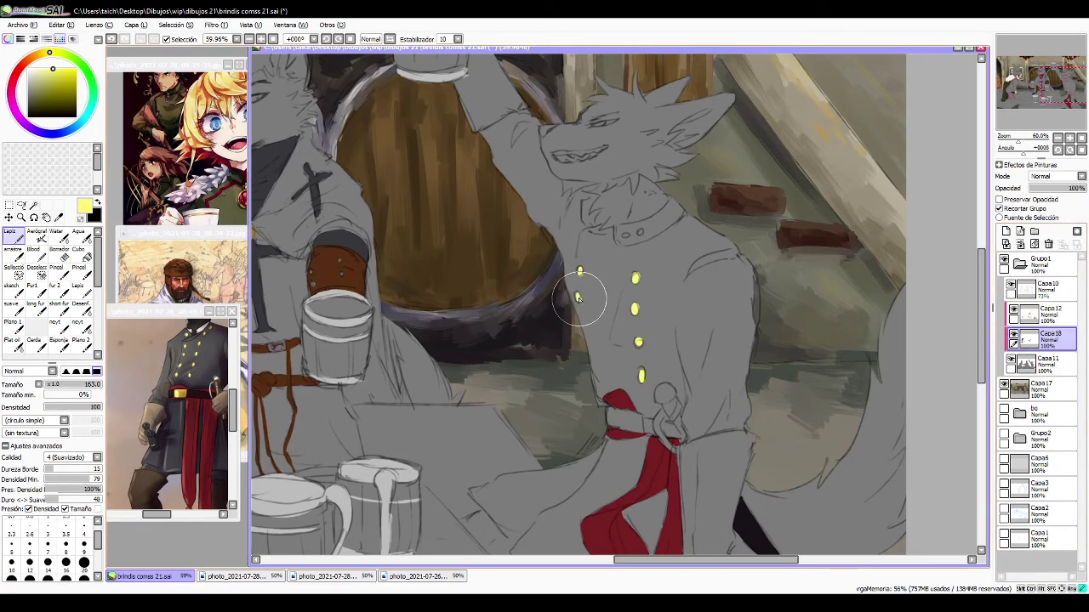
click(639, 232)
click(625, 234)
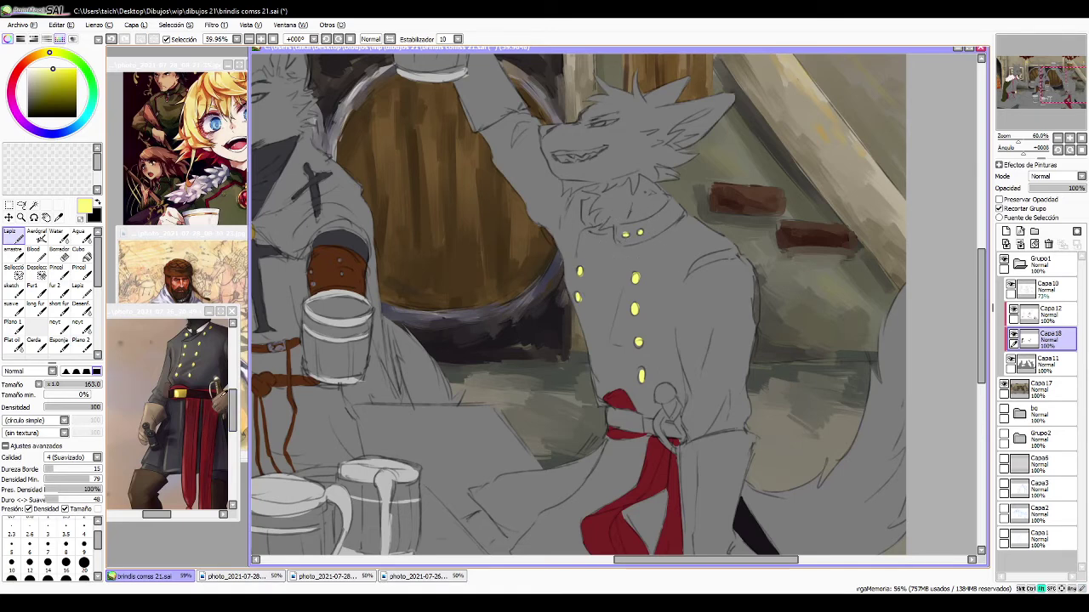
- Sample tan from the reference officer's glove and paint the third wolf's raised forearm on Capa18
alt+click(219, 396)
drag(485, 97, 474, 192)
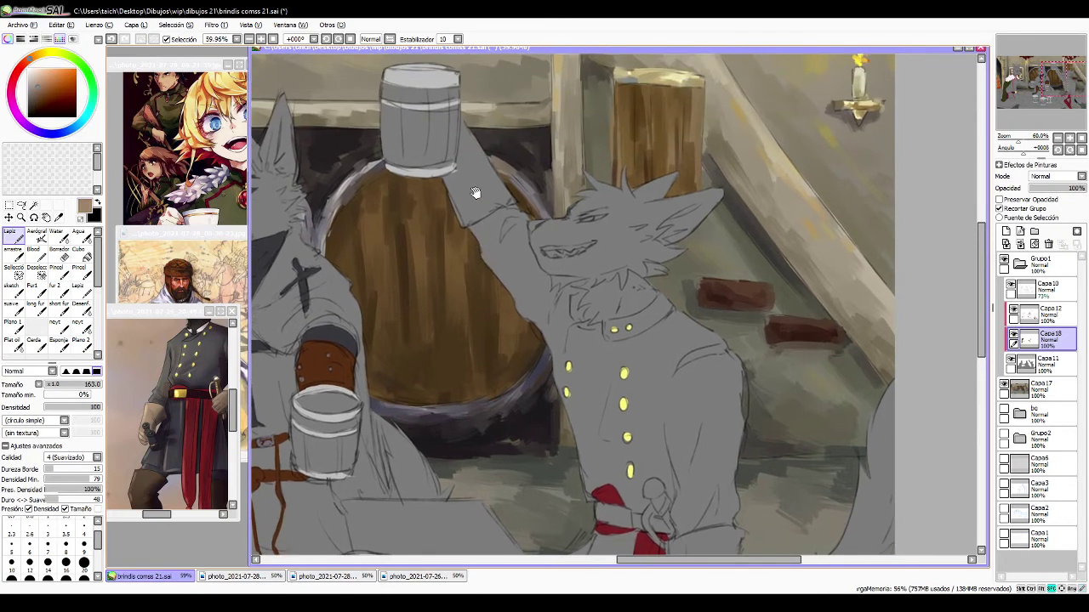
mouse_move(469, 134)
mouse_down()
mouse_move(475, 141)
mouse_move(441, 229)
mouse_move(504, 178)
mouse_move(484, 200)
mouse_move(513, 195)
mouse_move(544, 223)
mouse_up()
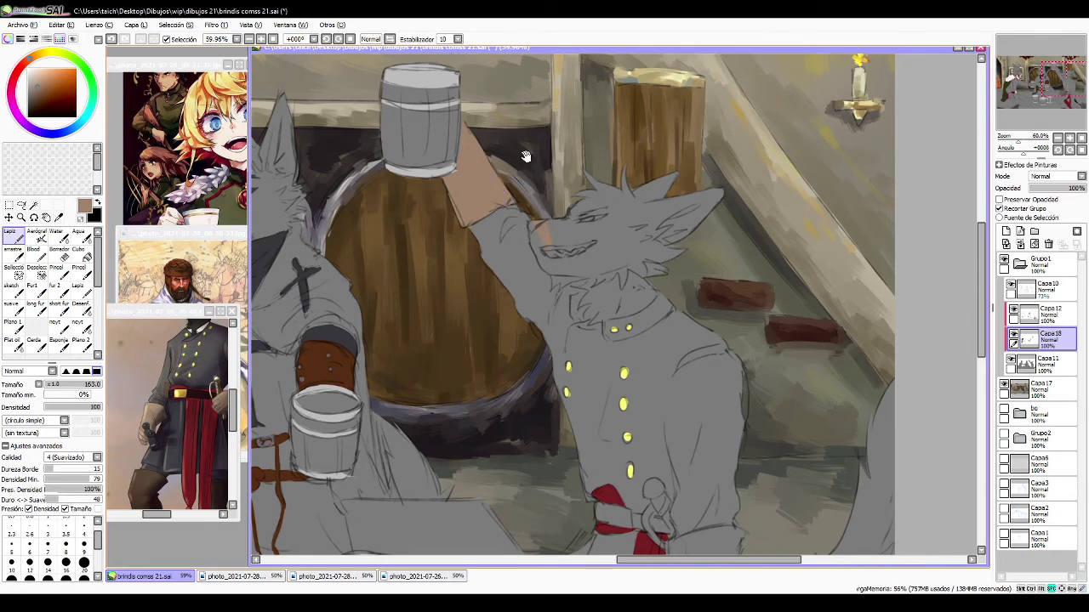
- Outline the third wolf's resting forearm and hand in the same tan and fill the outlined area with Cubo
mouse_move(590, 311)
mouse_down()
mouse_move(522, 162)
mouse_move(463, 68)
mouse_up()
drag(525, 250, 518, 200)
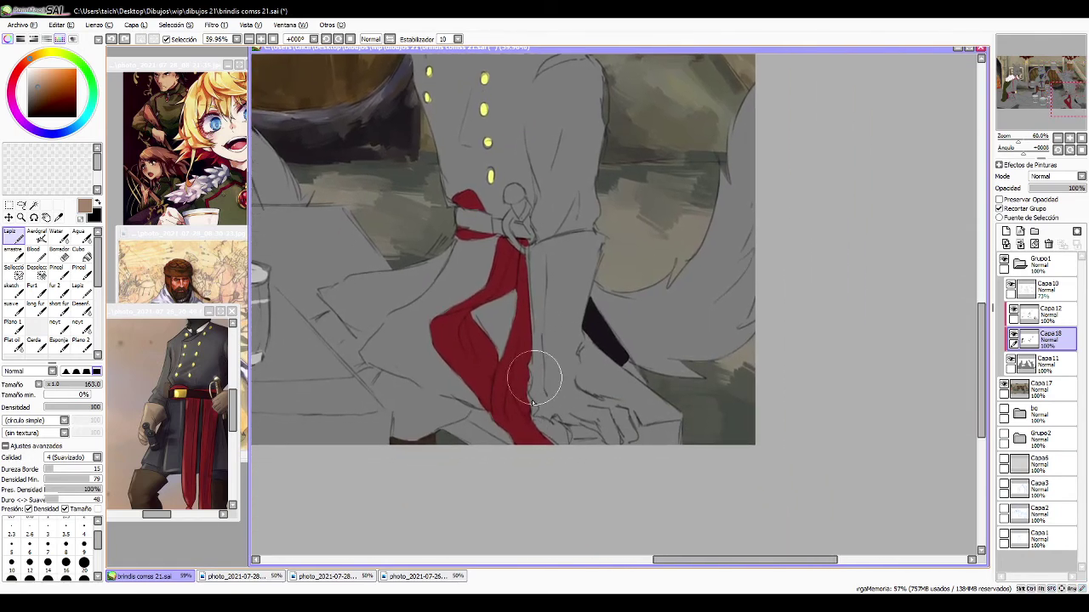
mouse_move(543, 406)
mouse_down()
mouse_move(541, 382)
mouse_move(553, 429)
mouse_move(593, 416)
mouse_move(567, 414)
mouse_move(589, 421)
mouse_move(559, 418)
mouse_move(607, 437)
mouse_move(637, 423)
mouse_move(589, 401)
mouse_move(625, 413)
mouse_move(564, 418)
mouse_move(564, 428)
mouse_move(533, 357)
mouse_move(538, 238)
mouse_move(537, 302)
mouse_move(550, 236)
mouse_move(539, 244)
mouse_move(579, 237)
mouse_move(602, 238)
mouse_move(581, 270)
mouse_move(594, 264)
mouse_move(575, 325)
mouse_move(572, 386)
mouse_move(583, 408)
mouse_up()
key(ctrl+z)
click(82, 252)
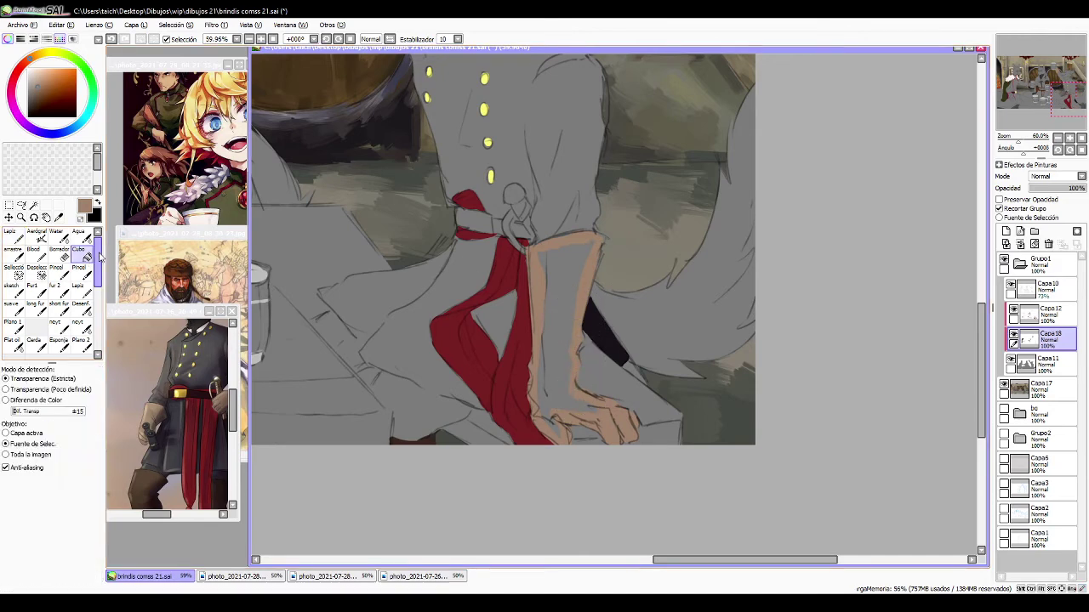
click(561, 298)
- Toggle Capa12's visibility to compare and make Capa12 the active layer
drag(567, 250, 648, 426)
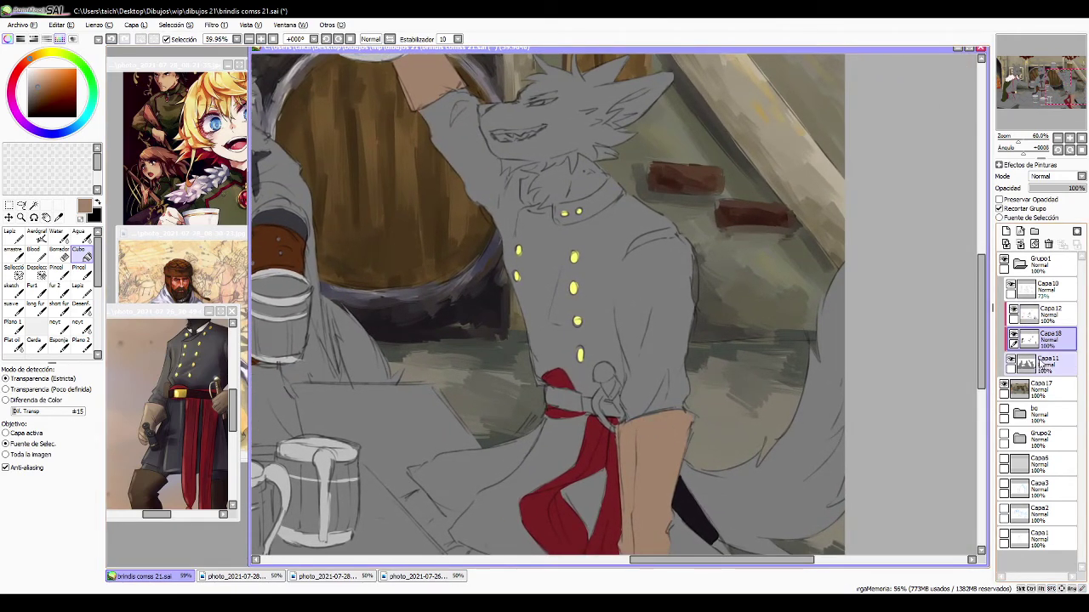
click(1013, 315)
click(1013, 315)
click(1061, 318)
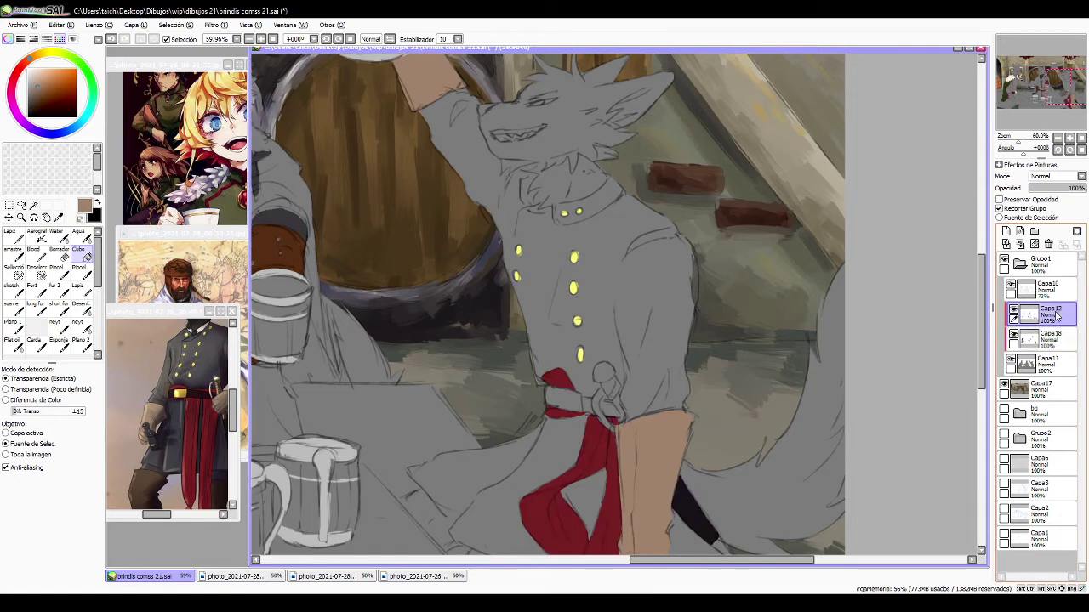
- Sample brown from the reference officer's sword hilt and paint the third wolf's sword grip on Capa12 with the Lapiz brush
alt+click(217, 382)
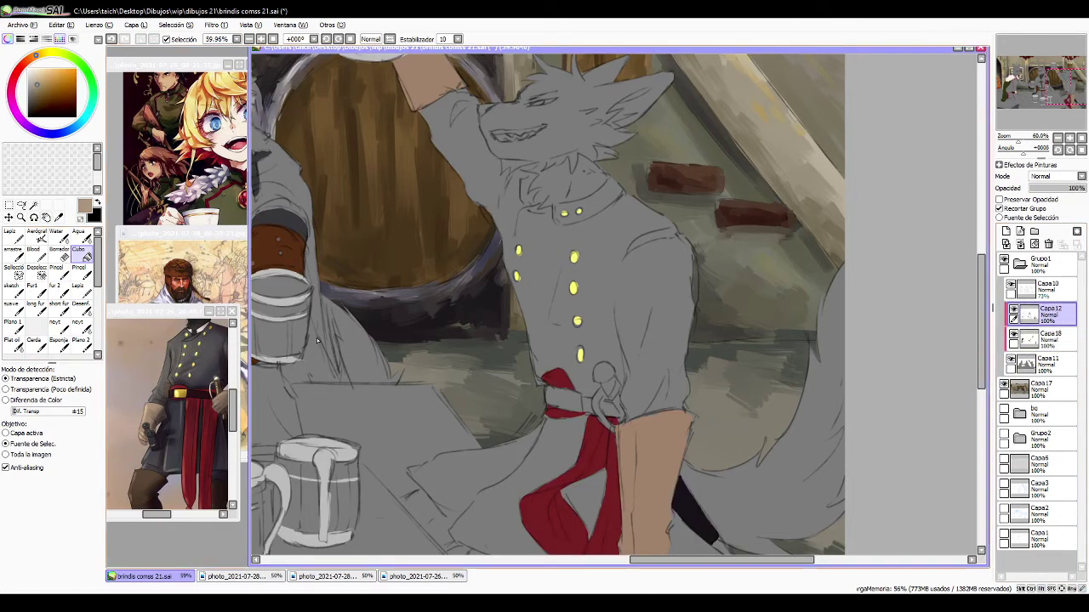
click(204, 393)
scroll(204, 393, up, 3)
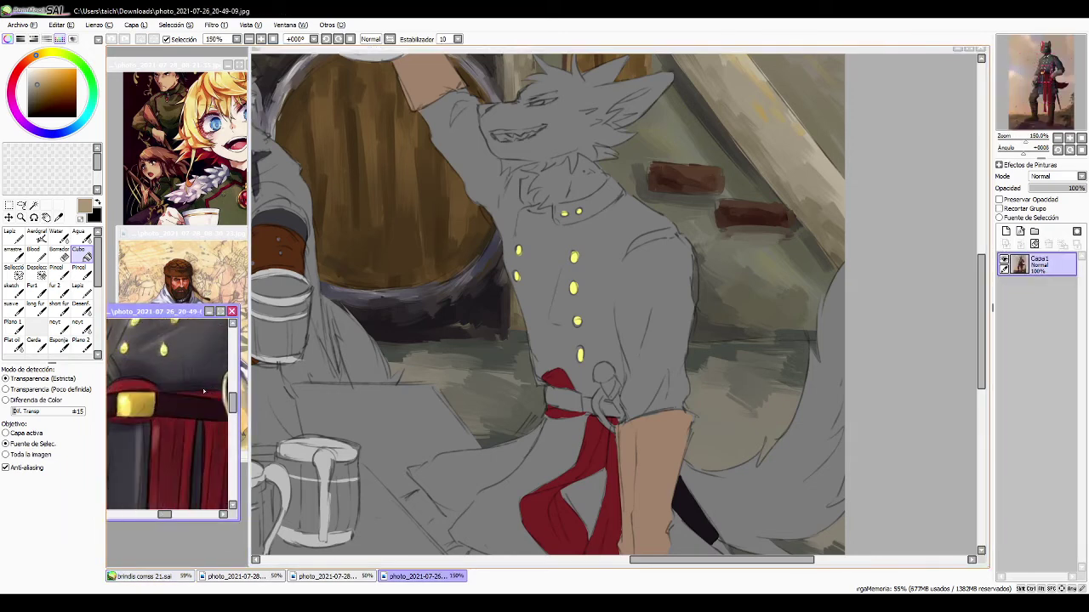
scroll(204, 392, down, 1)
drag(203, 390, 159, 397)
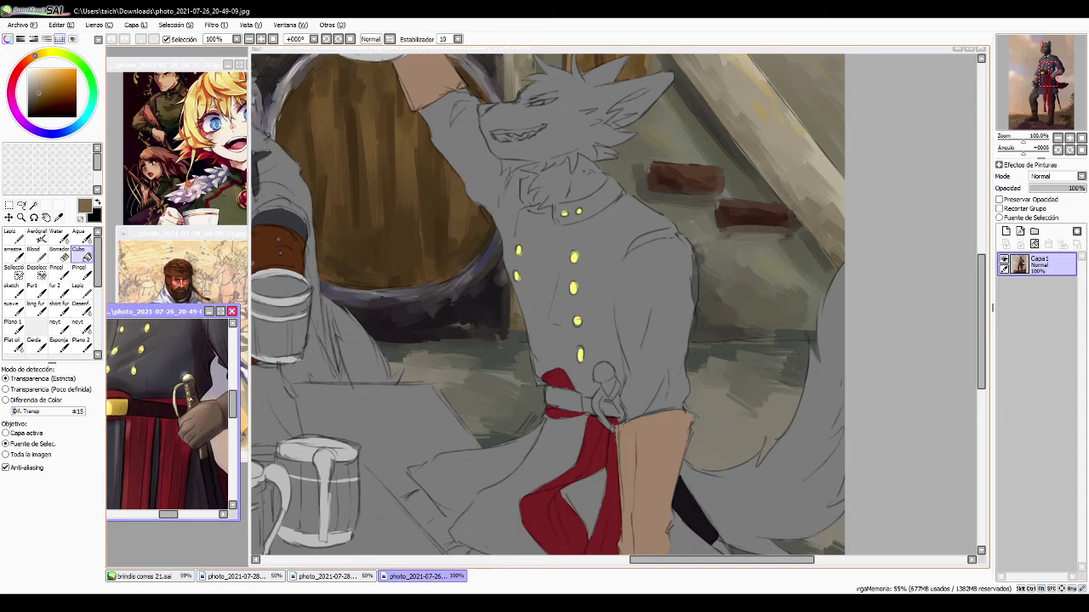
scroll(190, 398, down, 3)
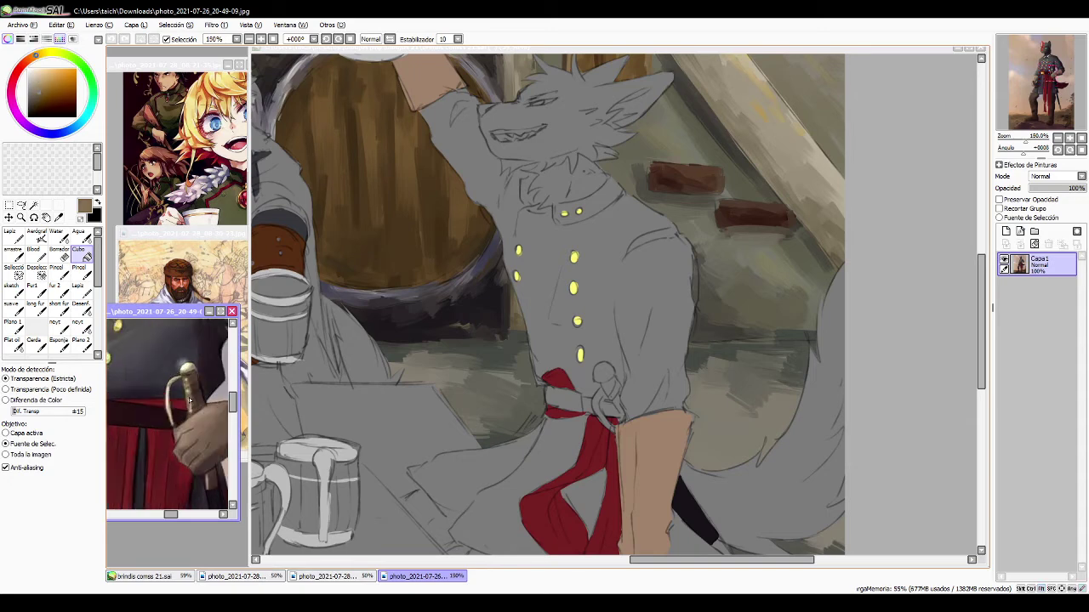
click(597, 375)
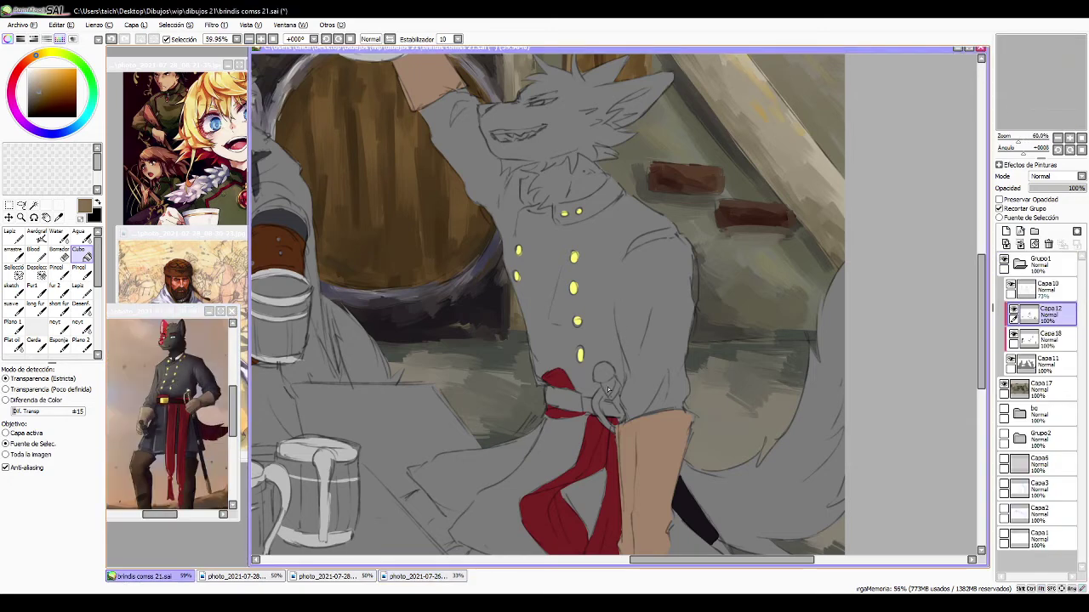
key(g)
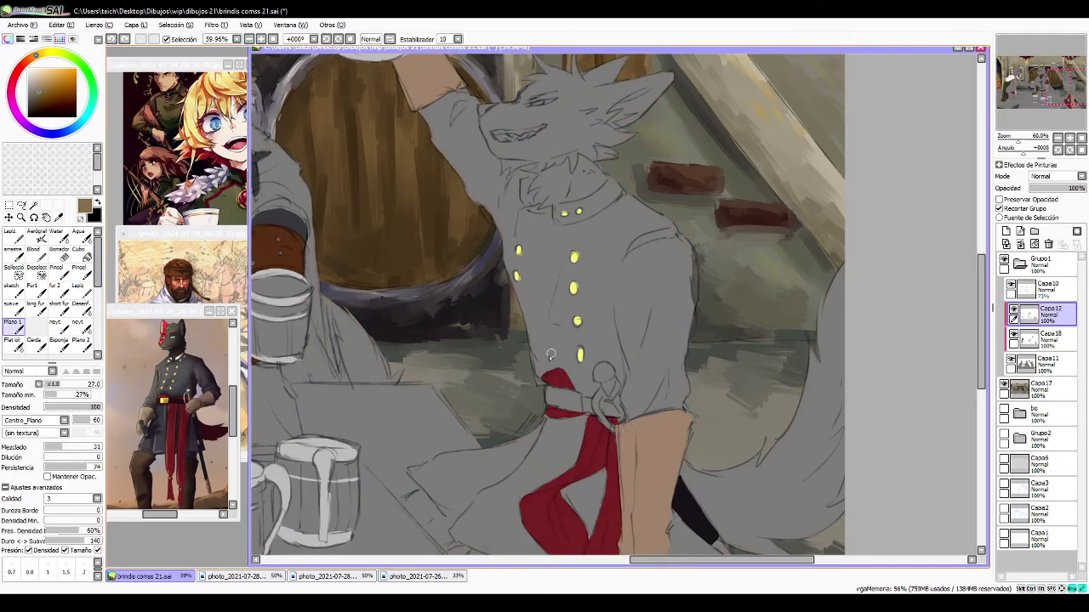
key(g)
click(15, 236)
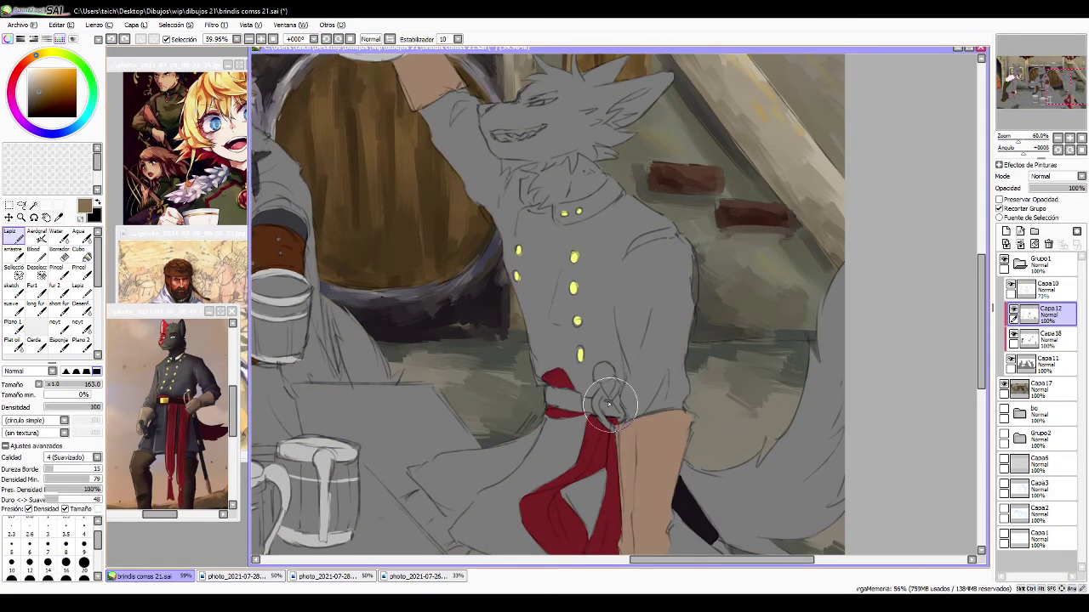
mouse_move(604, 389)
mouse_down()
mouse_move(620, 411)
mouse_move(603, 379)
mouse_move(611, 390)
mouse_up()
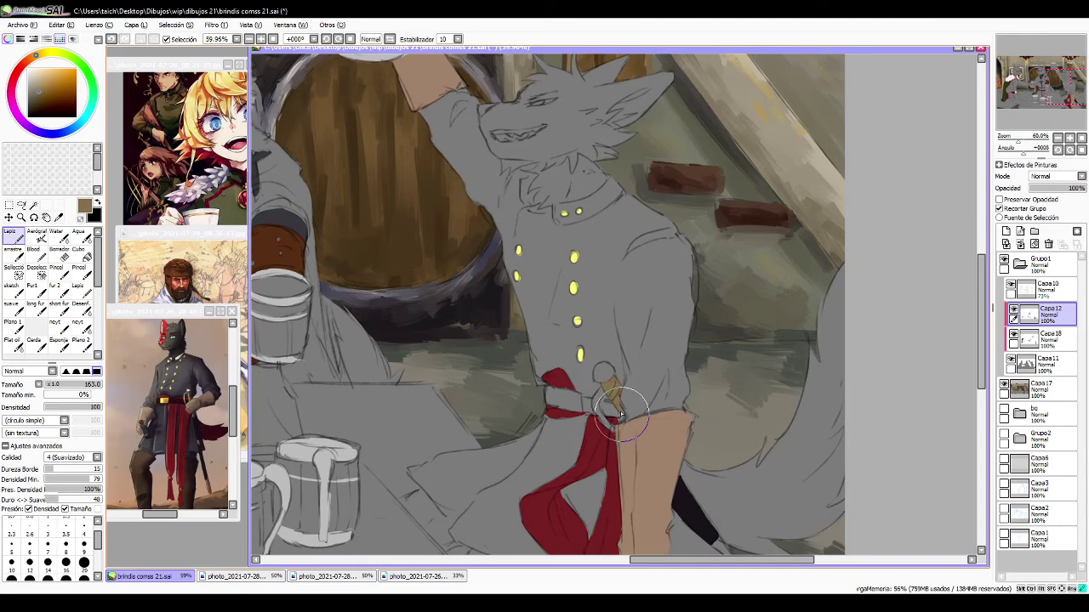
- Sample yellow from the third wolf's coat buttons and paint his belt buckle on Capa18
click(1048, 338)
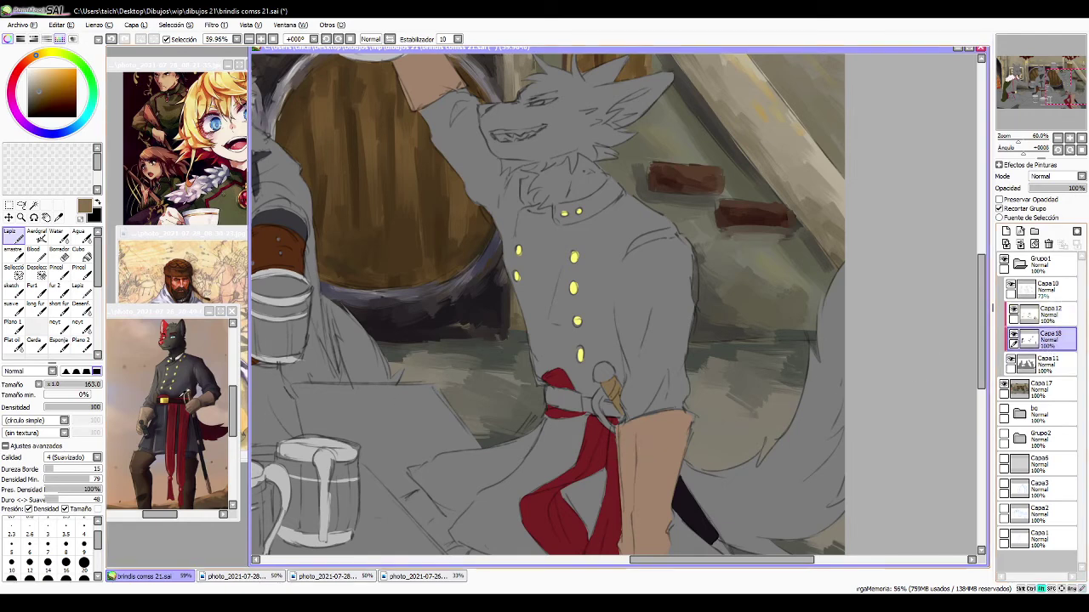
alt+click(175, 402)
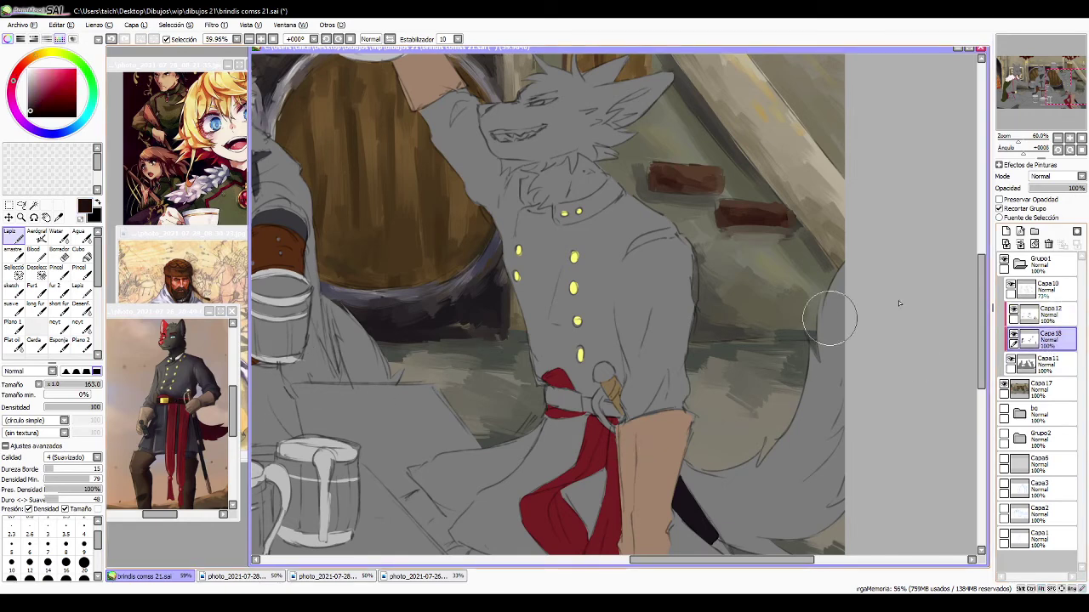
alt+click(575, 257)
mouse_move(551, 393)
mouse_down()
mouse_move(554, 406)
mouse_move(554, 396)
mouse_move(576, 397)
mouse_move(578, 411)
mouse_move(568, 401)
mouse_move(581, 413)
mouse_up()
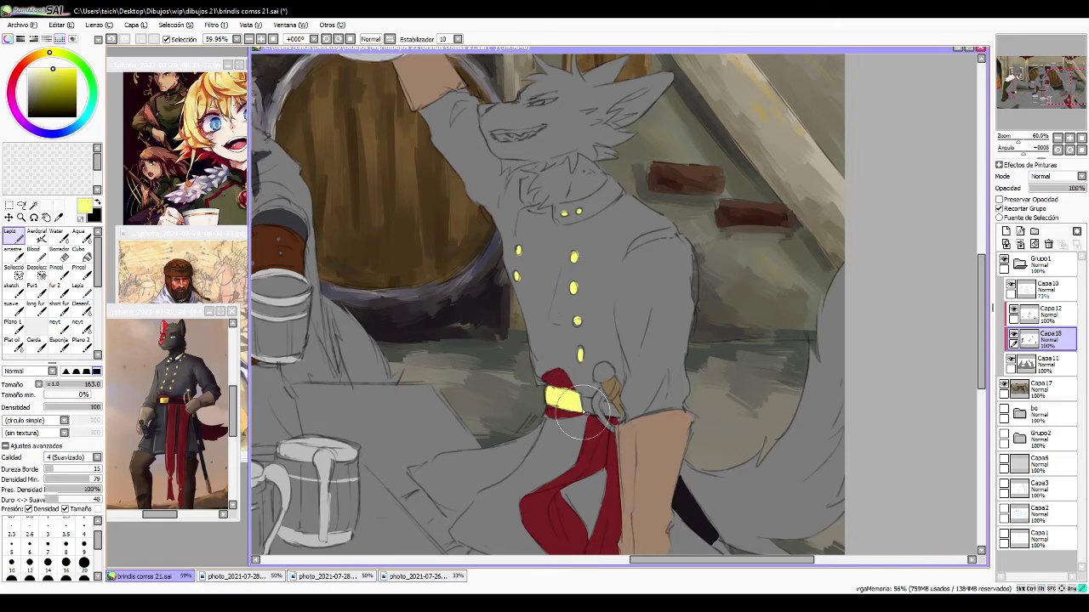
- Sample olive green from the blonde officer's uniform in the reference and add a new clipped layer directly above Capa11
scroll(589, 363, up, 1)
scroll(590, 363, down, 2)
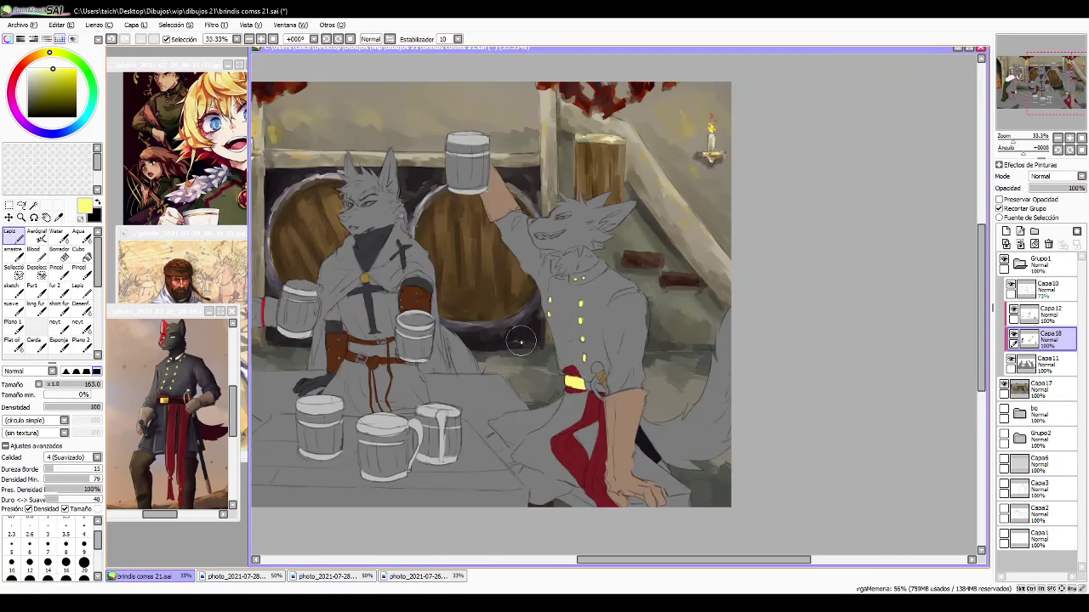
drag(352, 250, 460, 285)
click(198, 217)
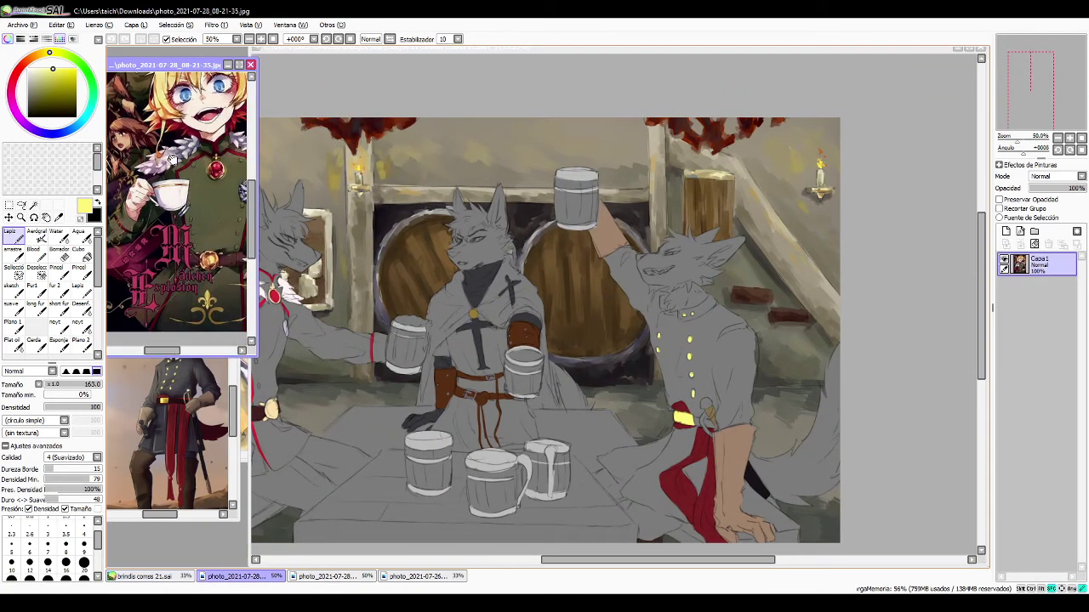
click(382, 357)
drag(535, 376, 704, 379)
click(1061, 366)
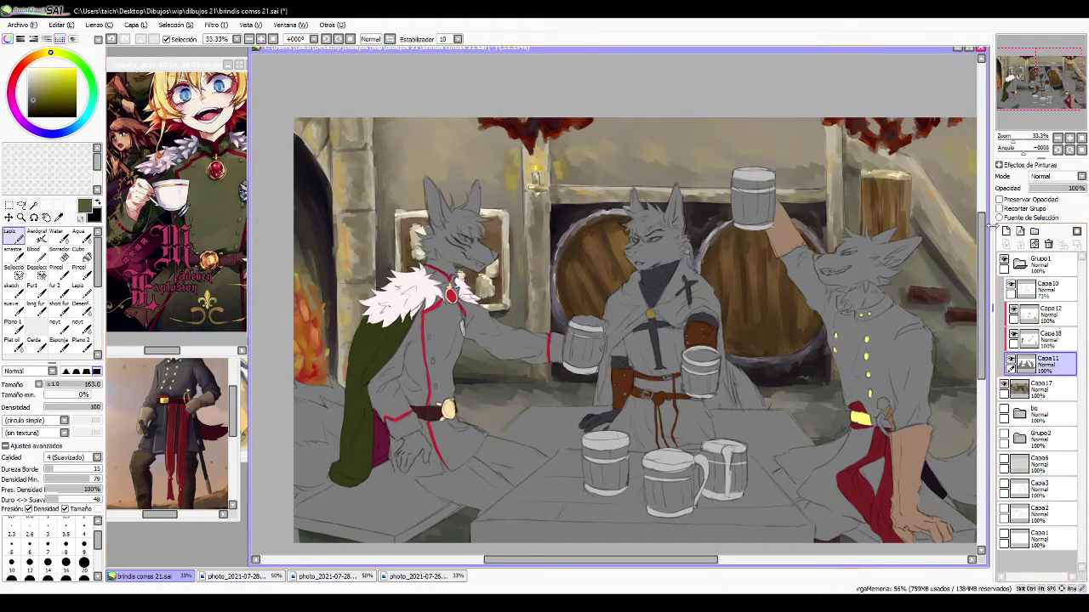
click(1005, 232)
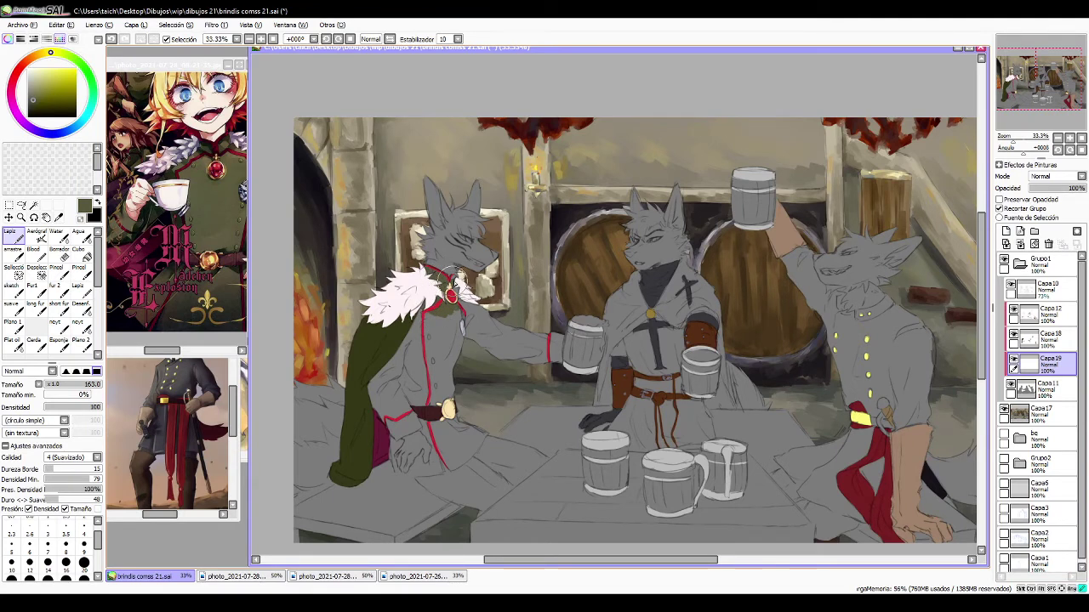
- Paint the first wolf's coat body, outstretched sleeve and cuff olive green on Capa19
mouse_move(456, 279)
mouse_down()
mouse_move(448, 312)
mouse_move(467, 301)
mouse_move(467, 312)
mouse_move(493, 313)
mouse_move(484, 324)
mouse_move(528, 365)
mouse_move(537, 327)
mouse_up()
mouse_move(444, 316)
mouse_down()
mouse_move(454, 351)
mouse_move(441, 323)
mouse_move(429, 357)
mouse_move(390, 398)
mouse_move(429, 429)
mouse_move(443, 400)
mouse_move(432, 347)
mouse_up()
scroll(431, 349, up, 1)
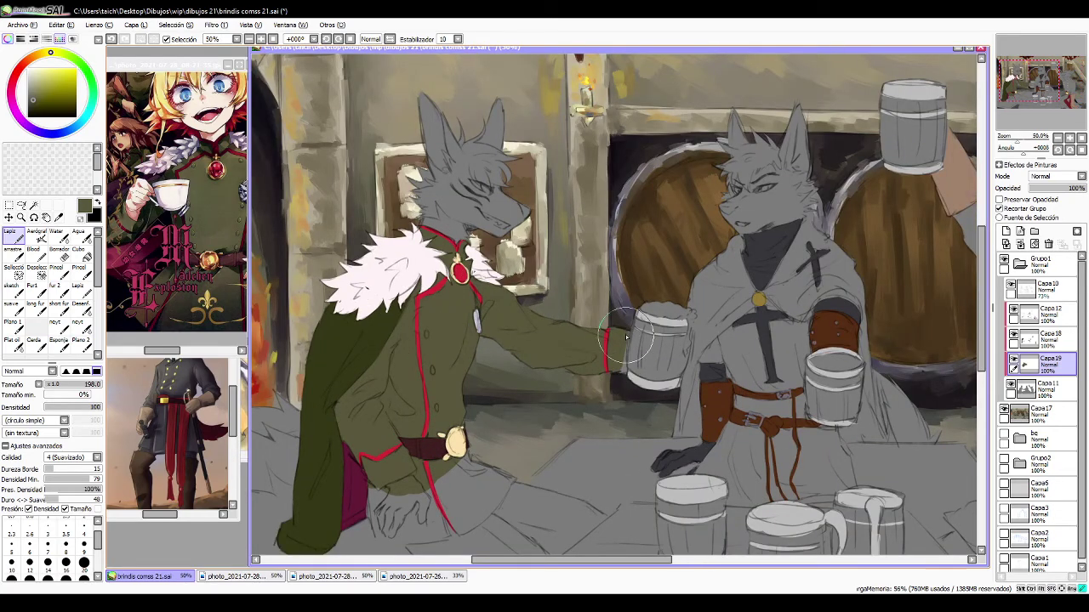
mouse_move(626, 335)
mouse_down()
mouse_move(619, 381)
mouse_move(625, 337)
mouse_up()
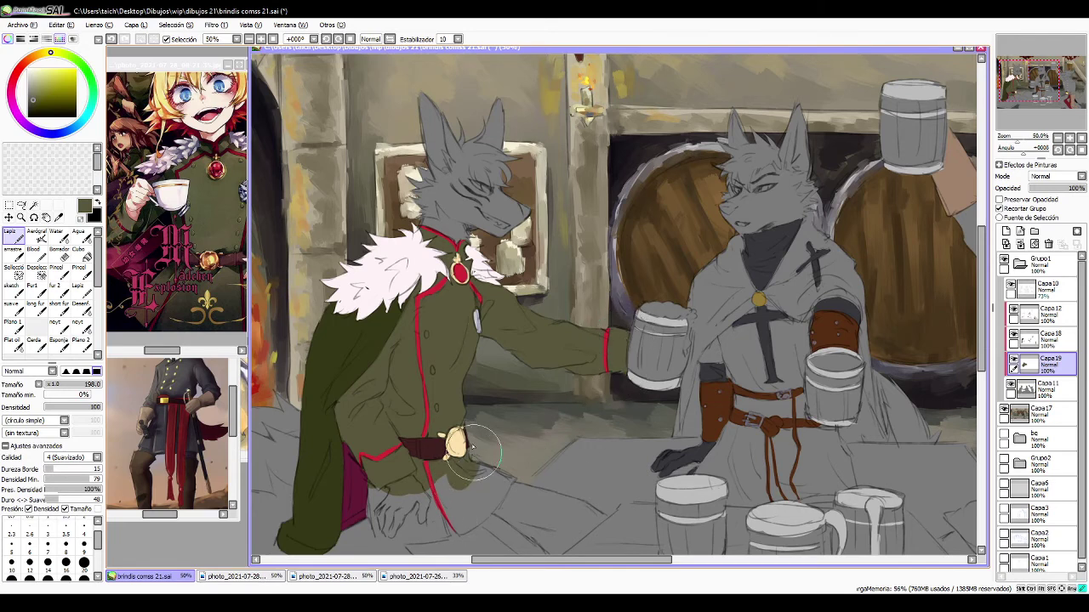
mouse_move(472, 448)
mouse_down()
mouse_move(463, 507)
mouse_move(491, 504)
mouse_move(507, 480)
mouse_move(486, 509)
mouse_move(418, 516)
mouse_move(431, 523)
mouse_move(438, 491)
mouse_move(445, 500)
mouse_move(418, 495)
mouse_move(447, 505)
mouse_move(422, 506)
mouse_move(371, 476)
mouse_move(378, 529)
mouse_move(373, 521)
mouse_move(370, 501)
mouse_move(389, 540)
mouse_move(442, 537)
mouse_move(461, 509)
mouse_move(455, 406)
mouse_up()
- Clean up the olive coat's lower hem around the first wolf's hand and red trim with Borrador and Lapiz
click(61, 253)
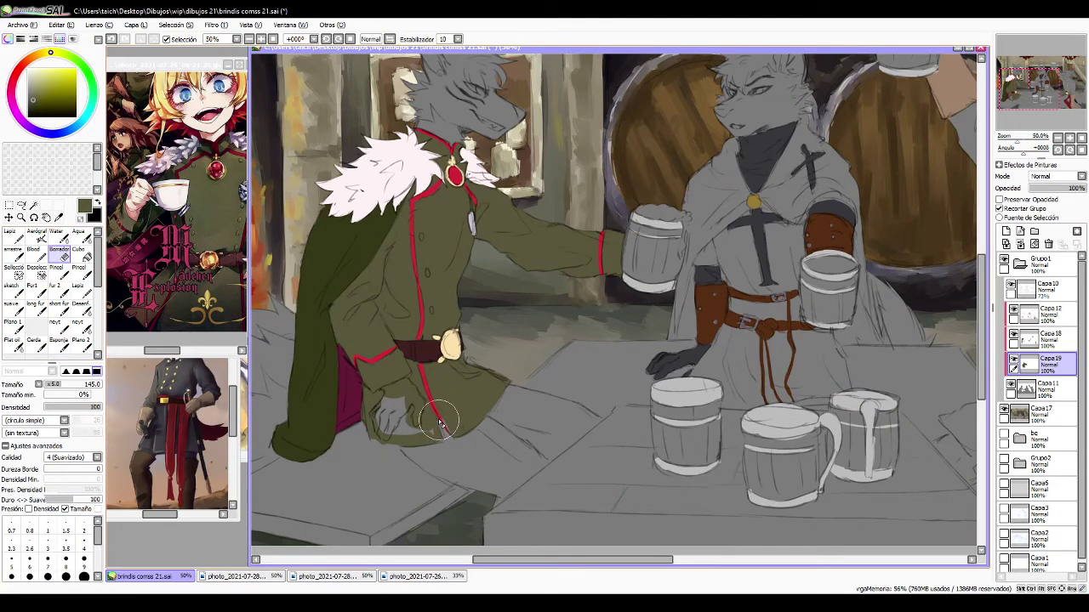
click(27, 240)
click(80, 219)
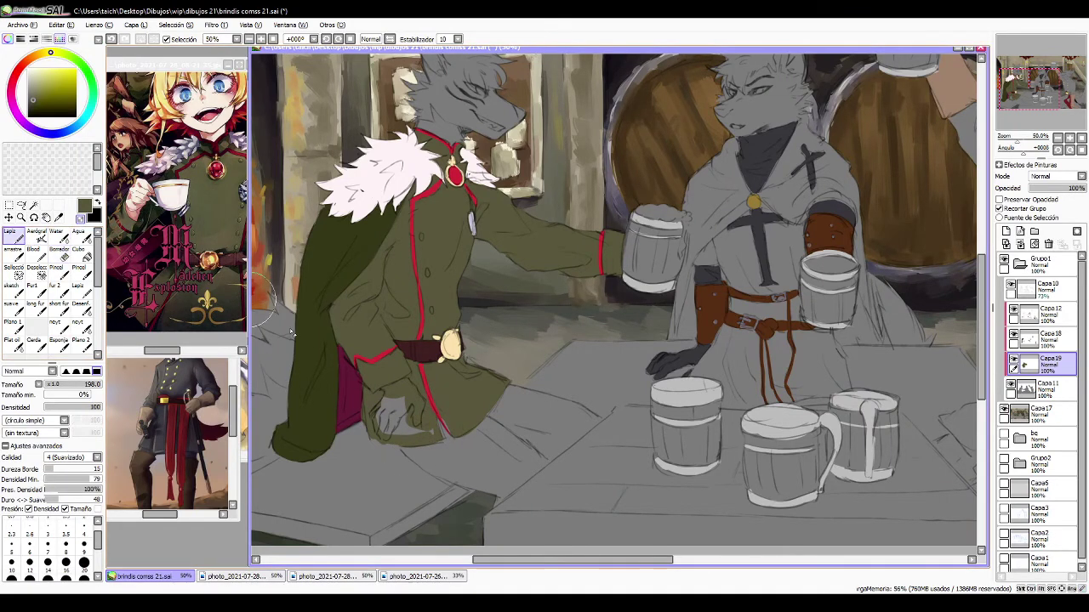
key(ctrl+z)
mouse_move(438, 424)
mouse_down()
mouse_move(447, 435)
mouse_move(391, 399)
mouse_move(419, 438)
mouse_up()
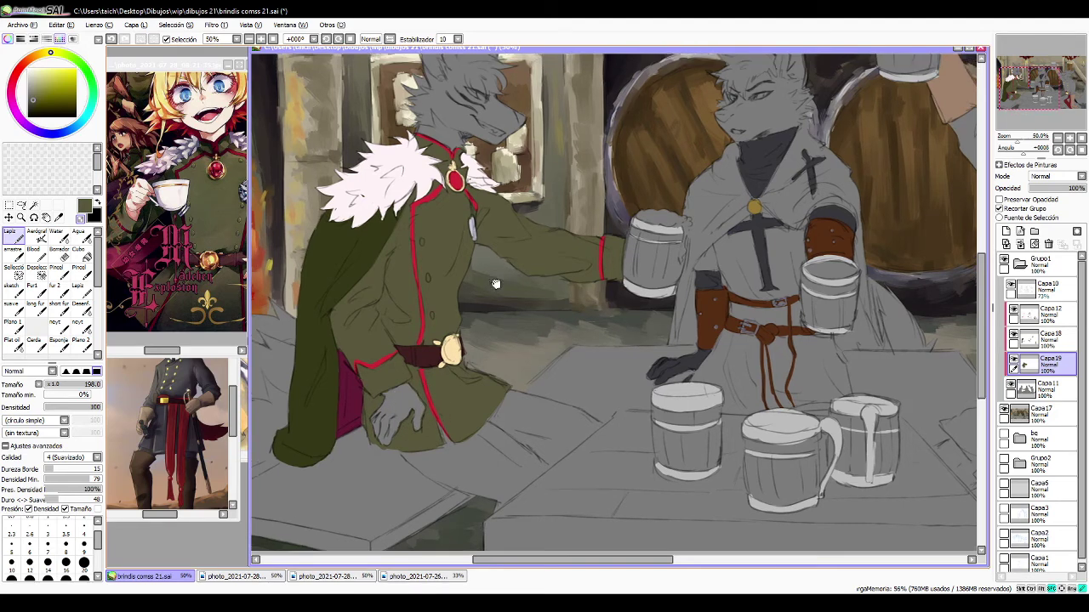
scroll(470, 367, up, 5)
scroll(474, 374, up, 1)
scroll(474, 375, down, 2)
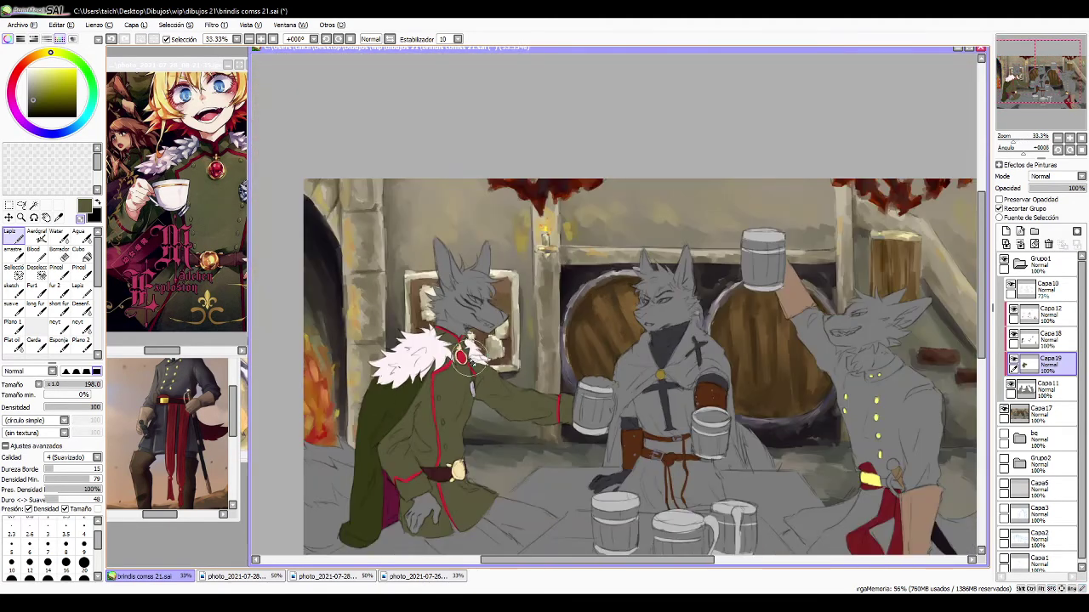
drag(496, 371, 481, 316)
drag(558, 336, 538, 304)
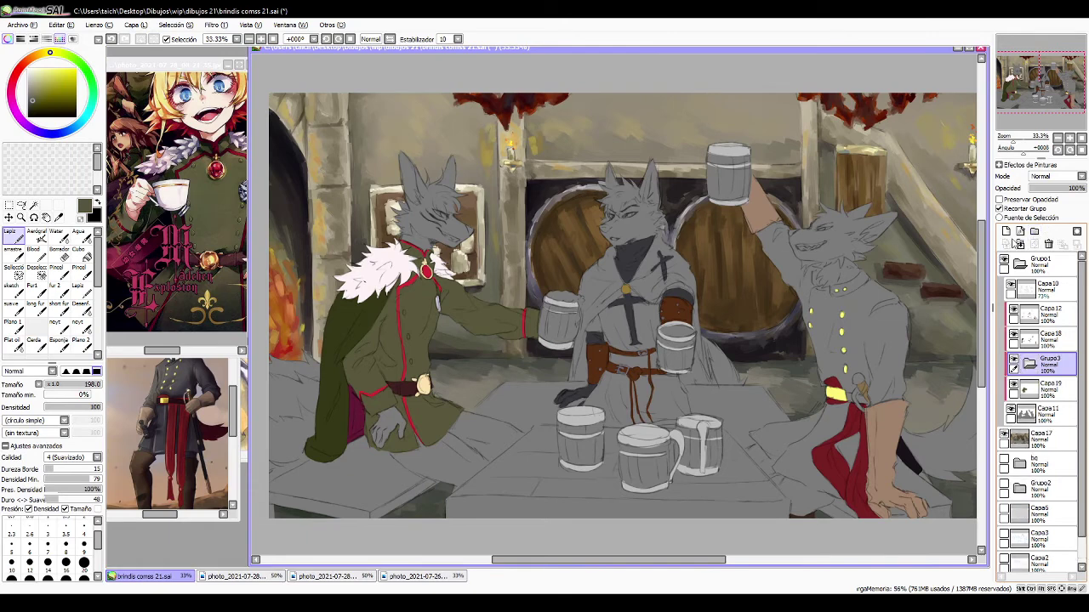
click(1035, 199)
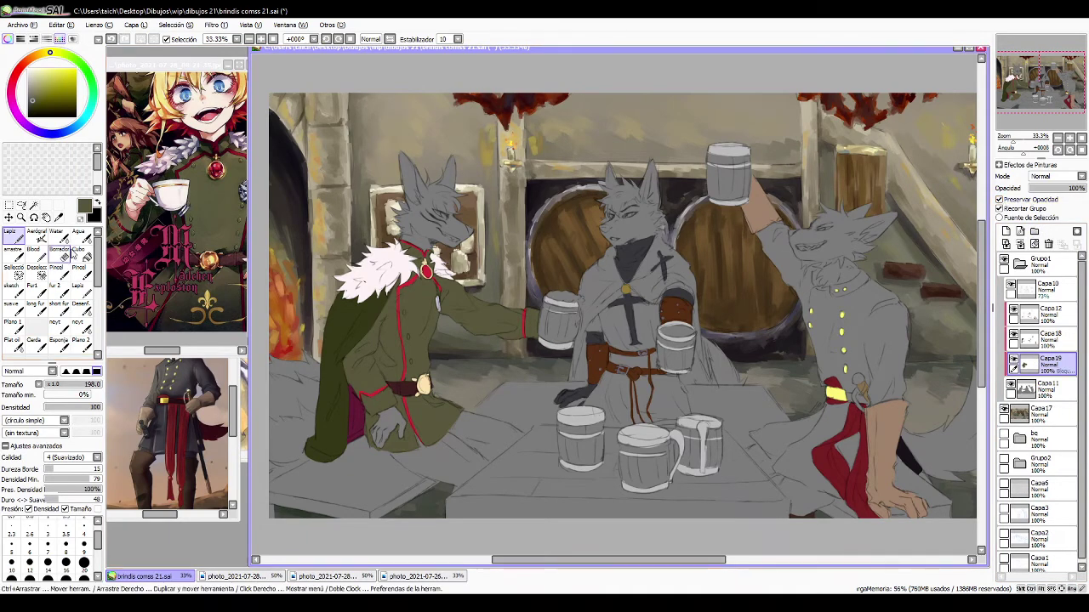
click(78, 249)
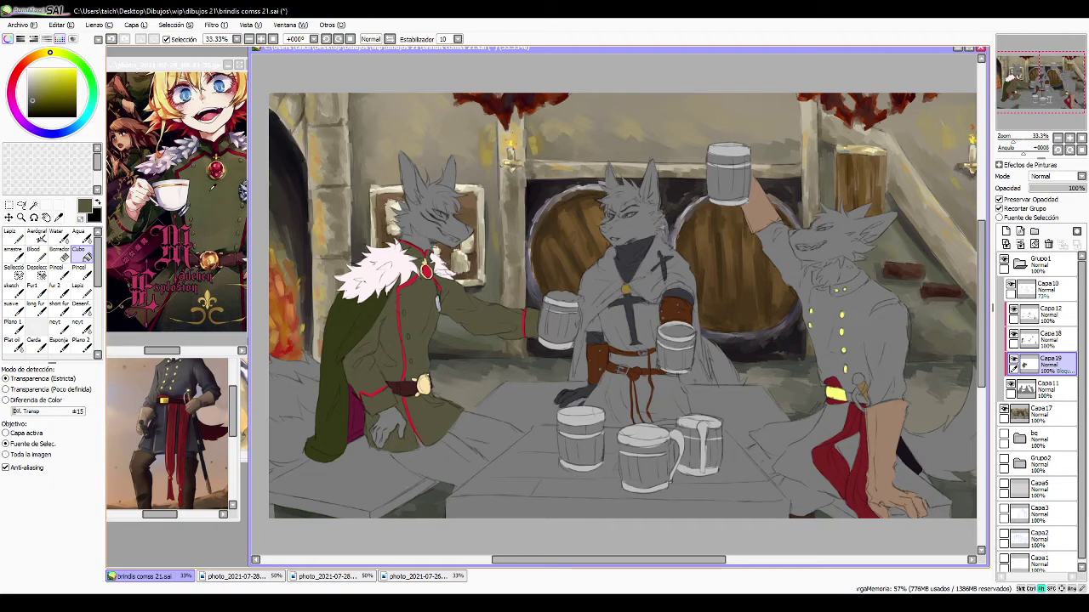
drag(754, 281, 725, 285)
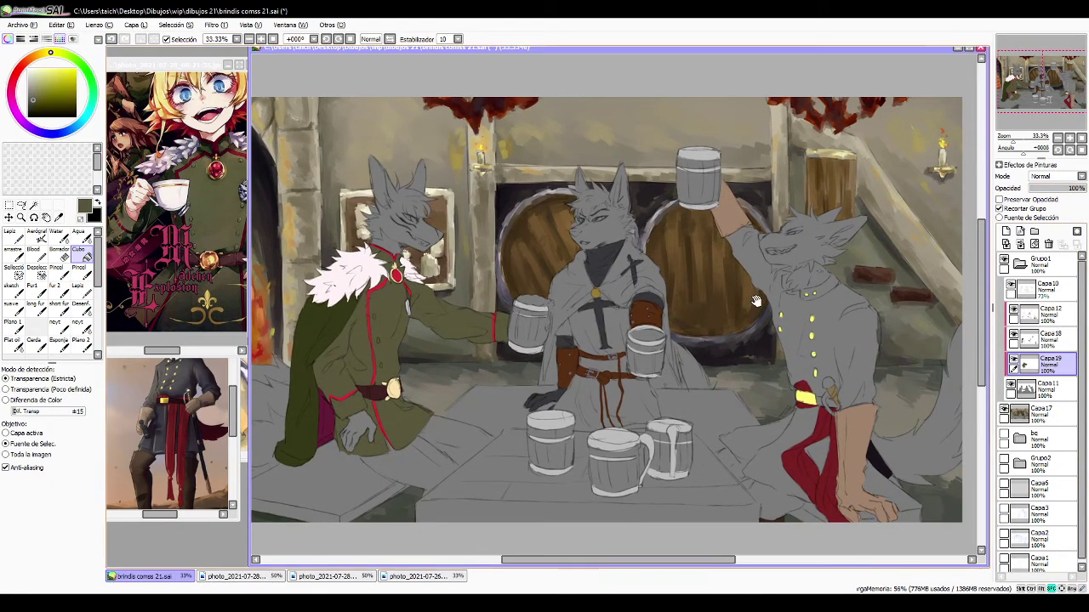
- Sample white from the knight's cloak in the Templar reference image for the middle wolf's outfit
click(244, 399)
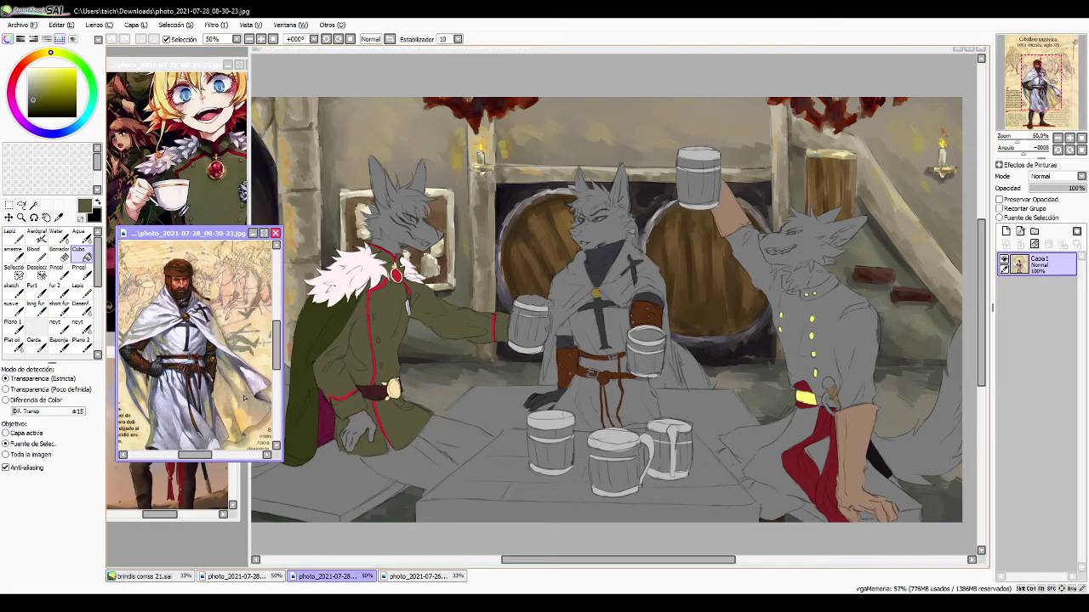
alt+click(158, 311)
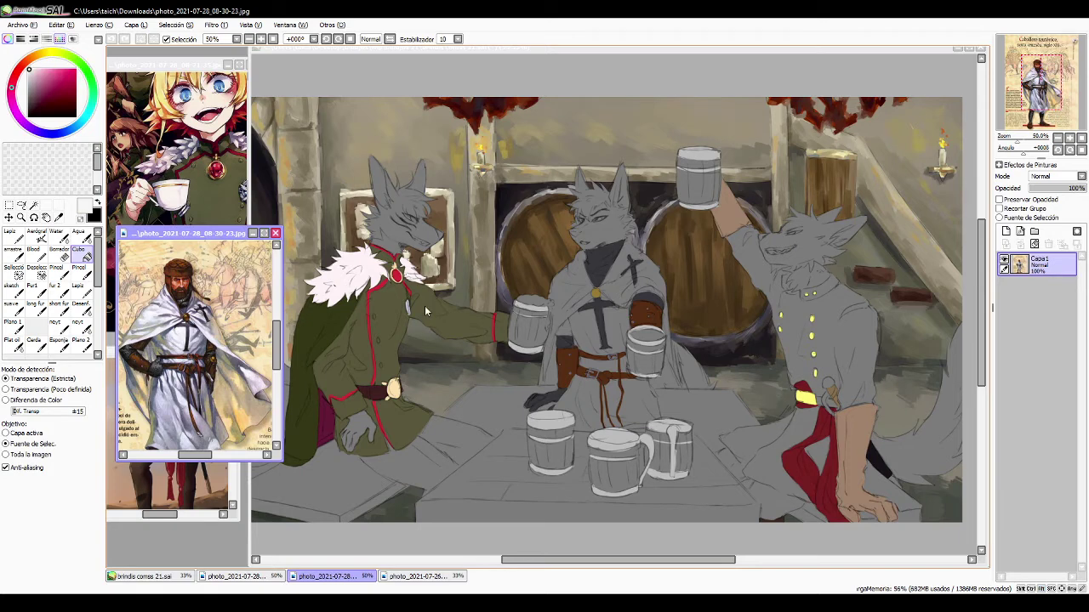
alt+click(154, 313)
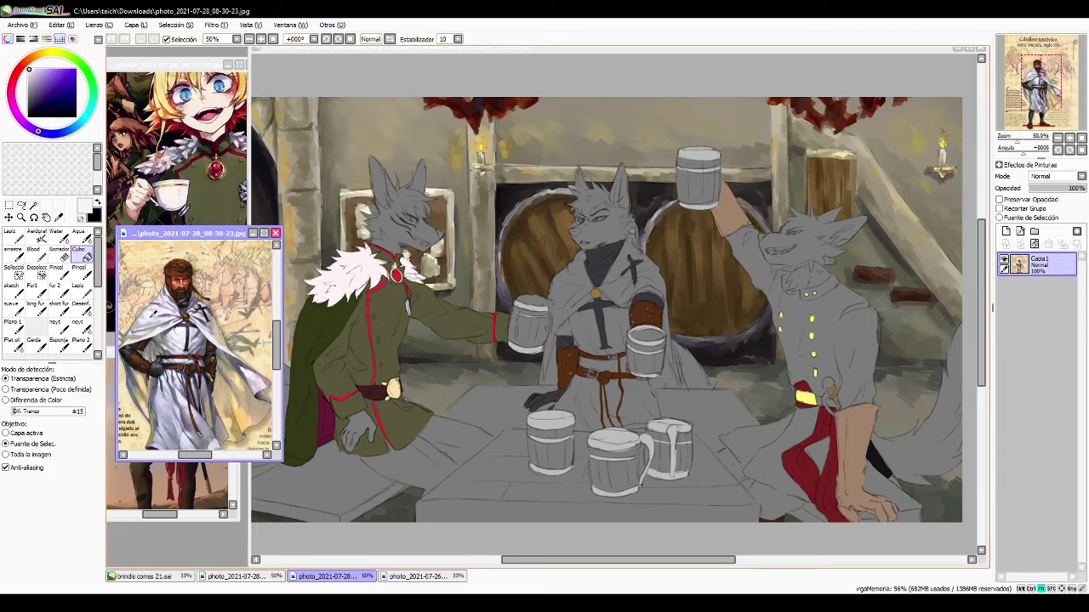
click(579, 321)
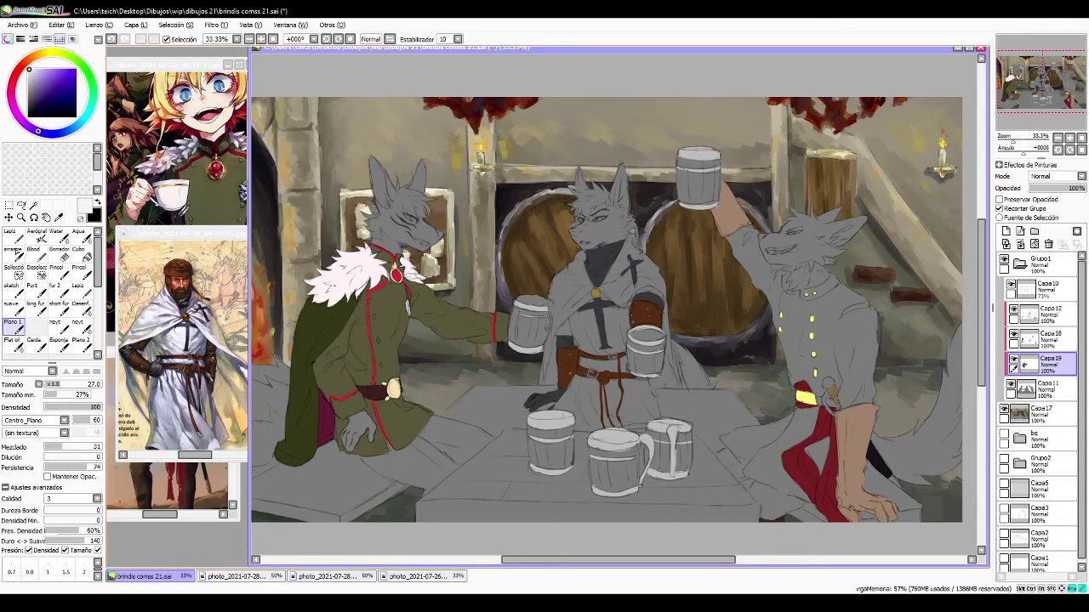
- Try to bucket-fill the middle wolf's cape with white on Capa19, and undo the fill
click(82, 254)
click(591, 309)
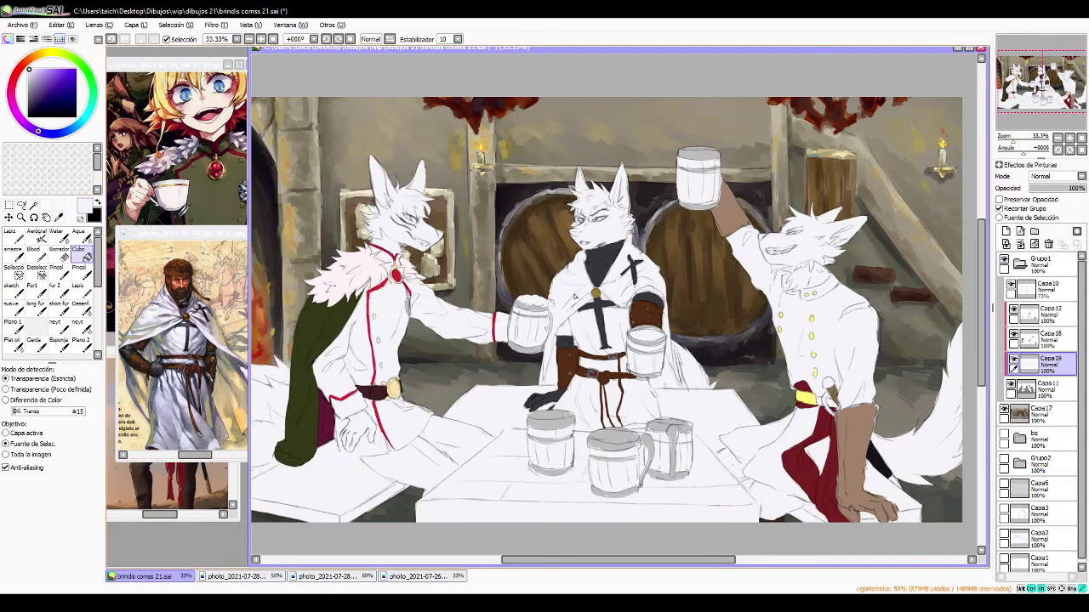
key(ctrl+z)
- Paint the cape white on the mug-free side of the middle wolf, from shoulder to lower hem, with Lapiz
click(12, 239)
click(12, 238)
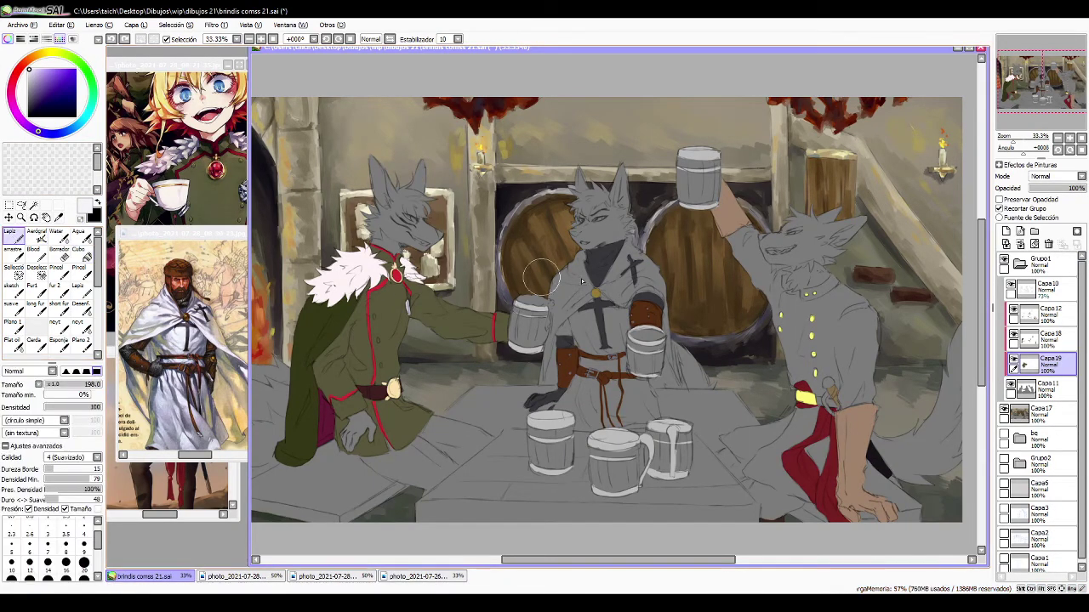
mouse_move(581, 255)
mouse_down()
mouse_move(580, 312)
mouse_move(563, 291)
mouse_up()
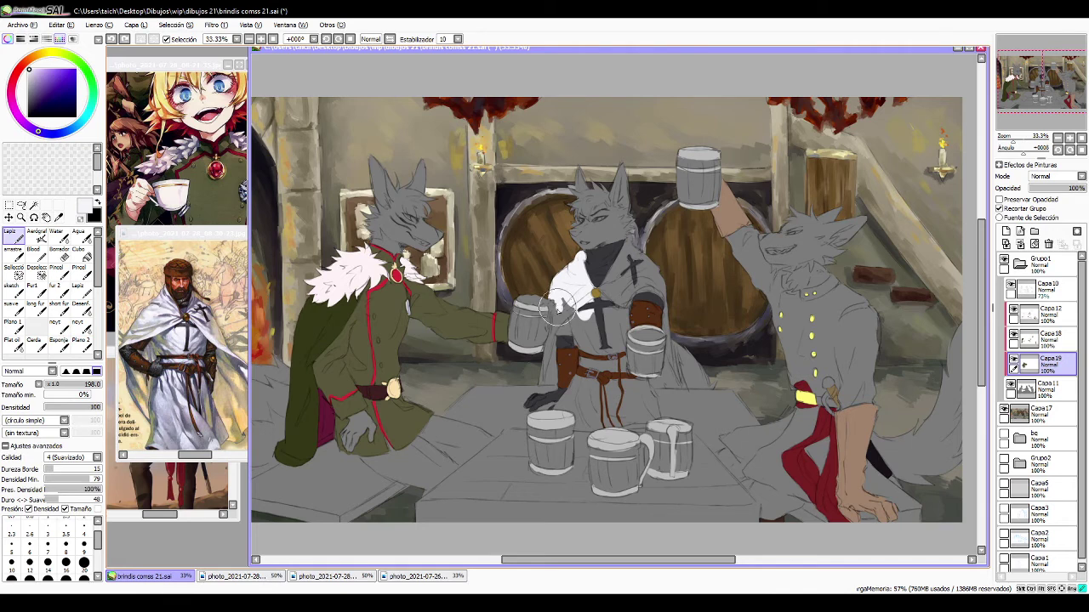
mouse_move(557, 316)
mouse_down()
mouse_move(548, 377)
mouse_move(531, 379)
mouse_move(554, 378)
mouse_move(544, 372)
mouse_move(565, 337)
mouse_move(573, 343)
mouse_move(557, 298)
mouse_up()
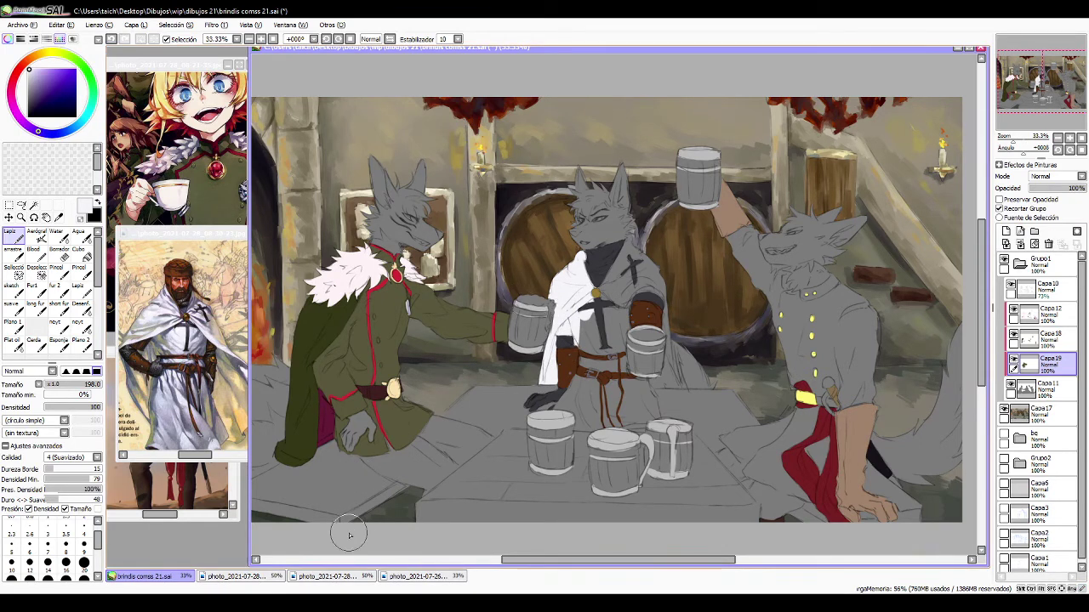
key(alt+Tab)
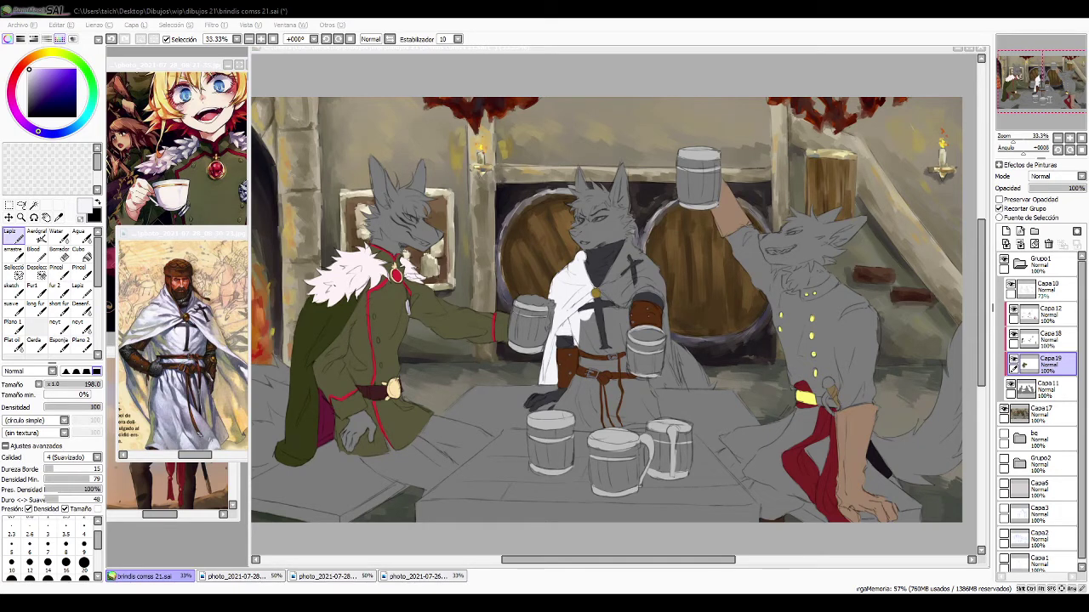
click(954, 10)
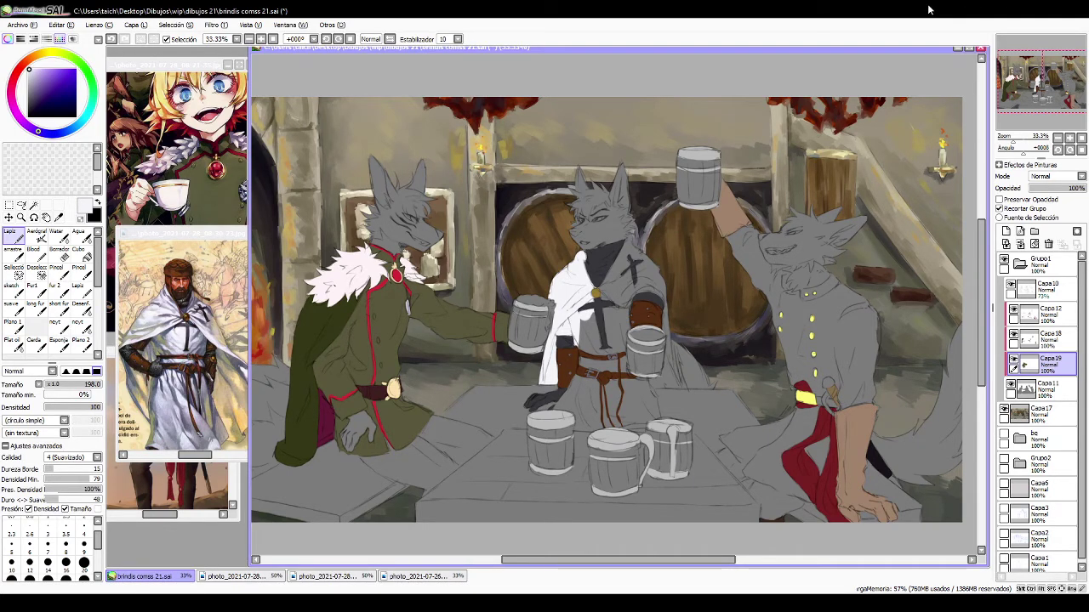
- Paint the middle wolf's other cape half white, around the shoulder cross and down behind the raised mug
mouse_move(596, 300)
mouse_down()
mouse_move(630, 243)
mouse_move(669, 302)
mouse_move(664, 285)
mouse_move(683, 357)
mouse_move(692, 353)
mouse_move(678, 328)
mouse_move(666, 374)
mouse_move(651, 381)
mouse_move(711, 369)
mouse_up()
click(111, 40)
click(112, 40)
click(111, 40)
click(111, 40)
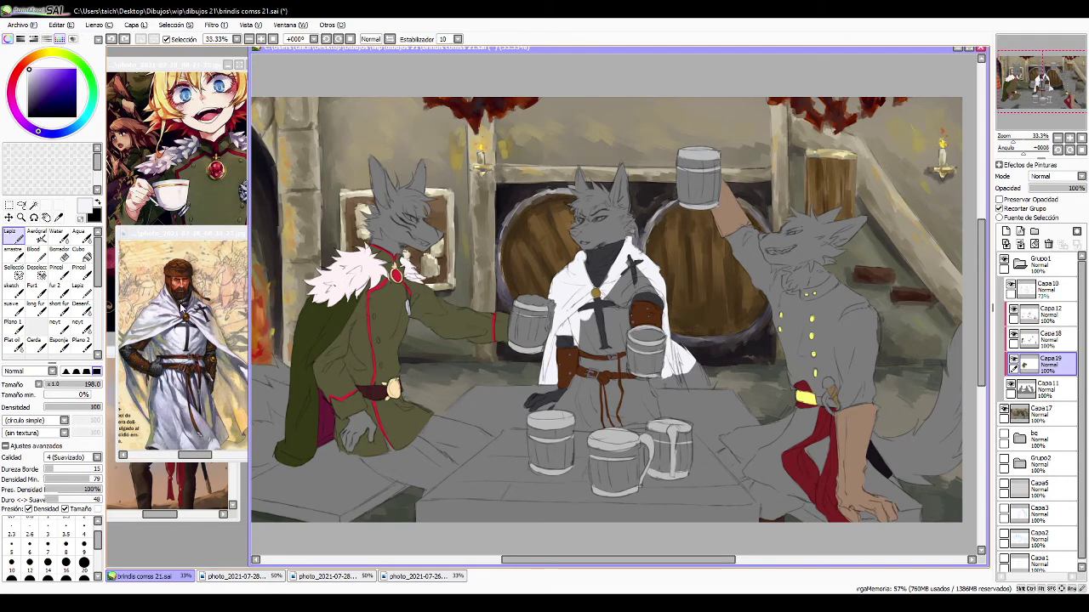
click(125, 40)
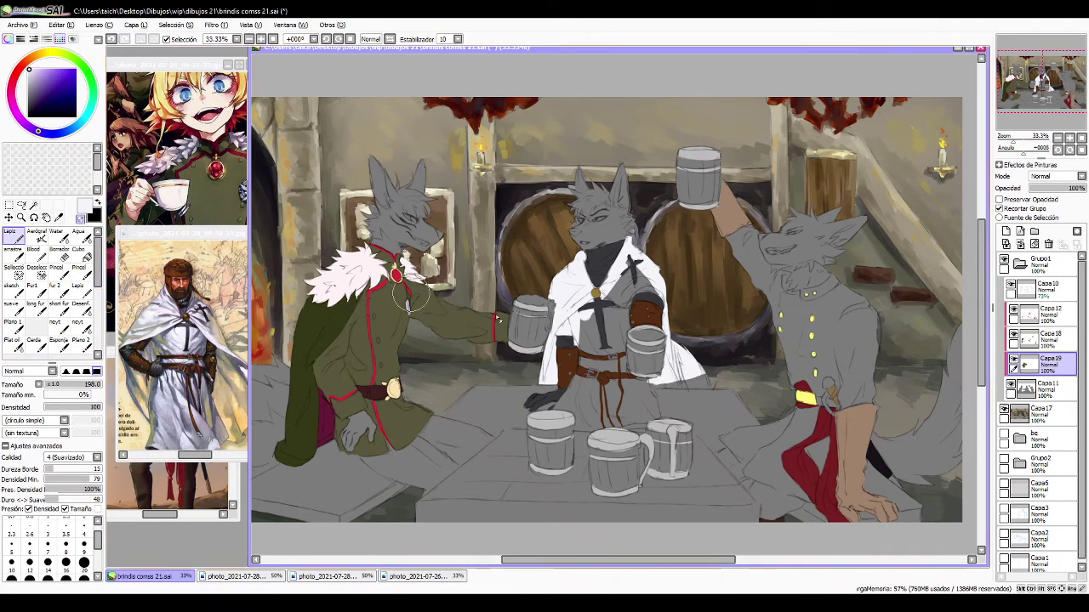
- Erase the white spill over the tail behind the raised mug and finish the cape's hem there
drag(688, 351, 688, 371)
drag(689, 330, 684, 348)
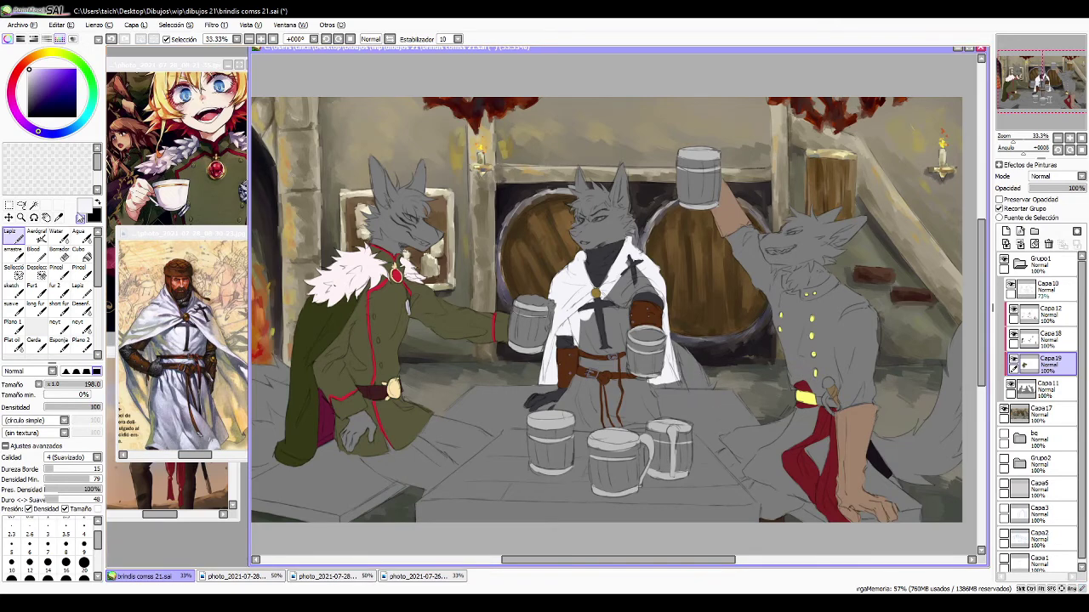
click(81, 219)
scroll(557, 396, up, 3)
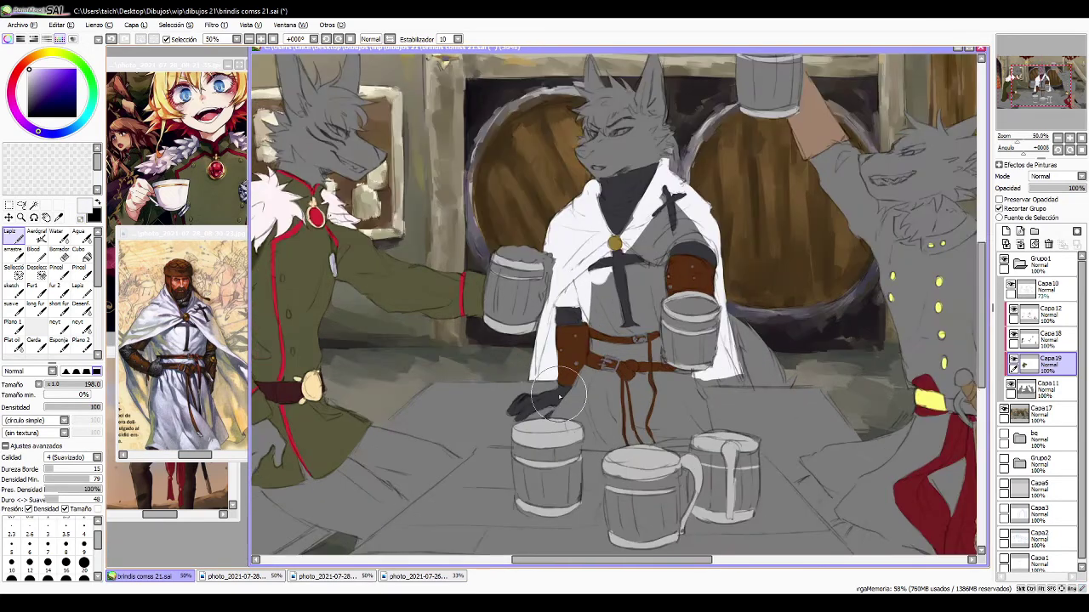
mouse_move(770, 374)
mouse_down()
mouse_move(831, 376)
mouse_move(831, 367)
mouse_move(833, 379)
mouse_up()
- Touch up around the raised mug on Capa12, resample white and outline the middle wolf's tunic on Capa19
click(1055, 315)
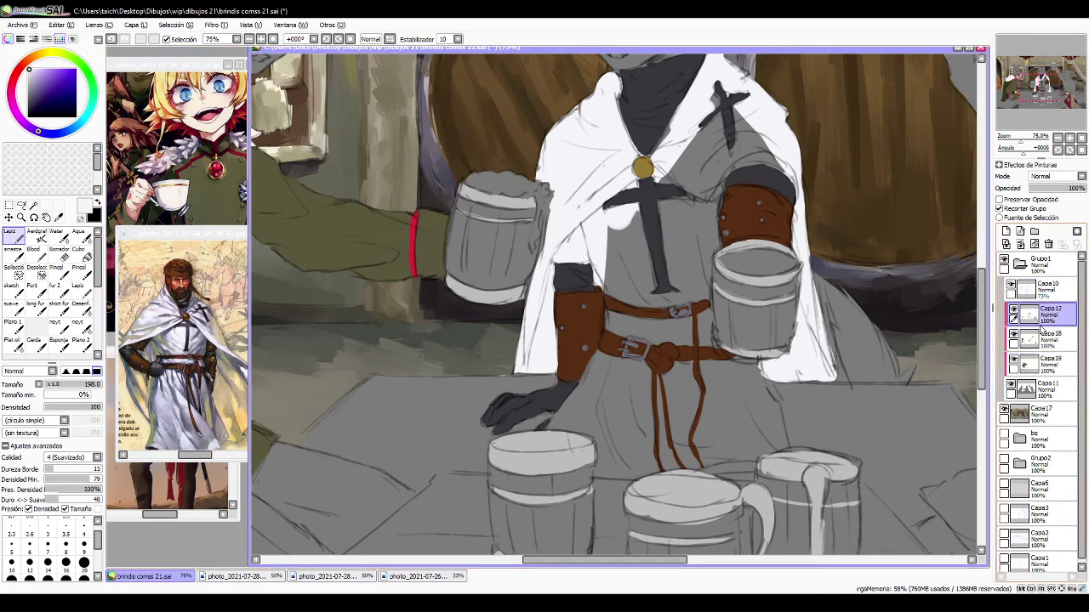
alt+click(778, 353)
mouse_move(778, 353)
mouse_down()
mouse_move(787, 350)
mouse_move(740, 366)
mouse_move(761, 374)
mouse_move(746, 357)
mouse_move(778, 442)
mouse_move(779, 432)
mouse_move(719, 459)
mouse_move(727, 475)
mouse_move(595, 438)
mouse_move(609, 472)
mouse_move(650, 463)
mouse_move(557, 421)
mouse_move(596, 355)
mouse_move(612, 286)
mouse_move(598, 301)
mouse_up()
alt+click(802, 354)
click(1051, 364)
- Try to bucket-fill the outlined tunic with white, and undo the fill
click(78, 251)
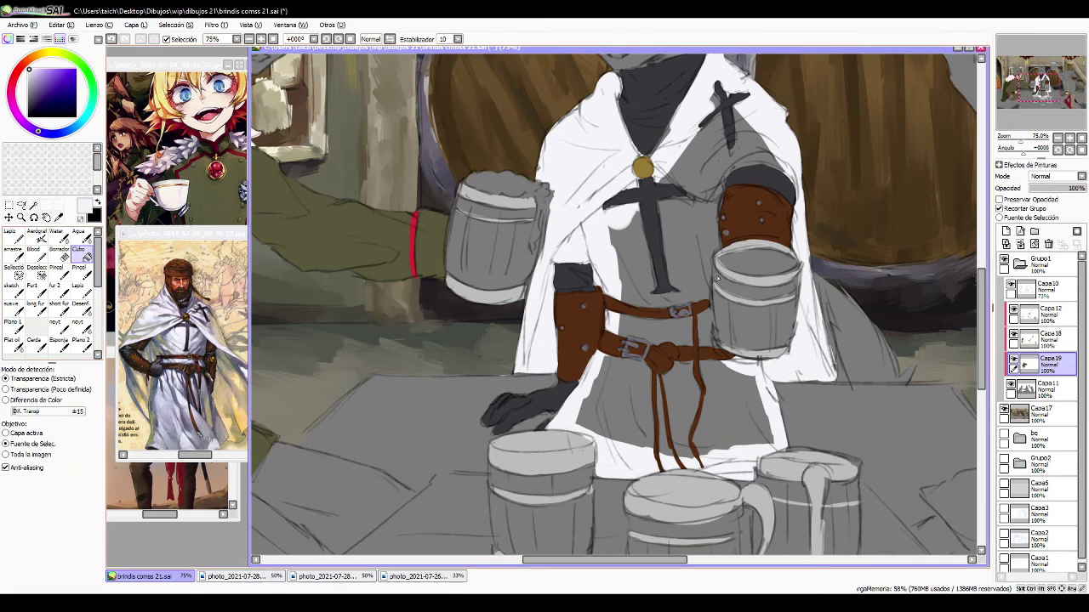
click(704, 248)
key(ctrl+z)
- Close the white outline beside the raised mug with Lapiz and fill the tunic and remaining cape areas white with Cubo
click(11, 235)
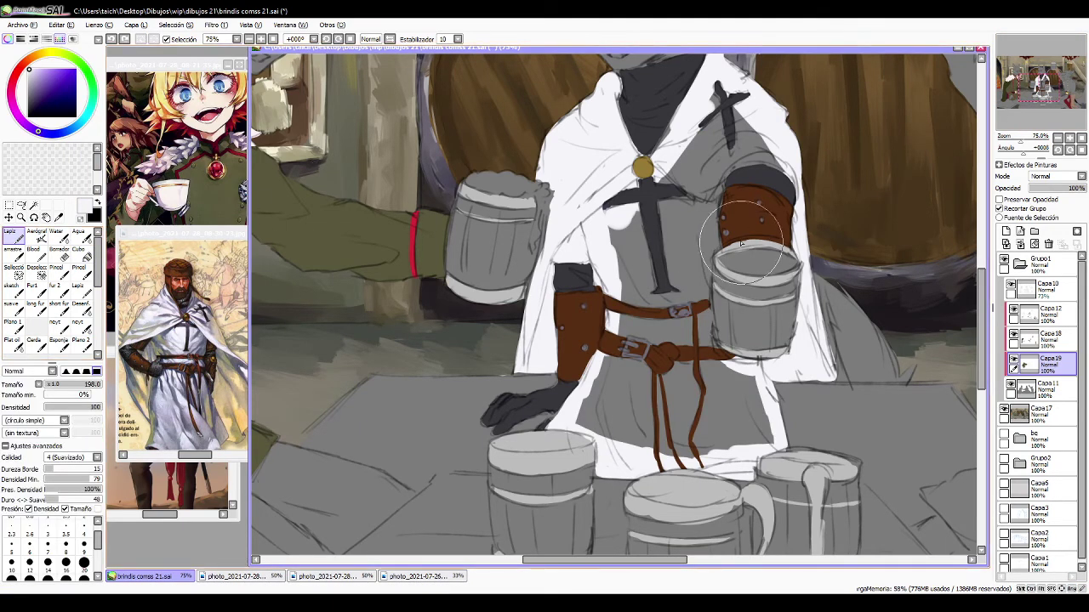
drag(714, 249, 710, 344)
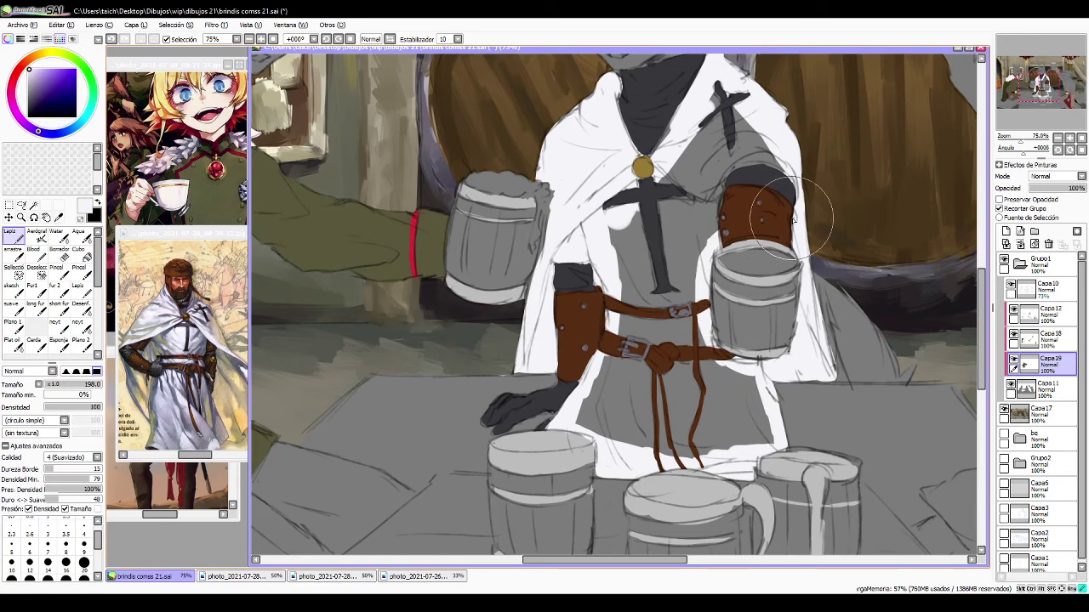
click(80, 249)
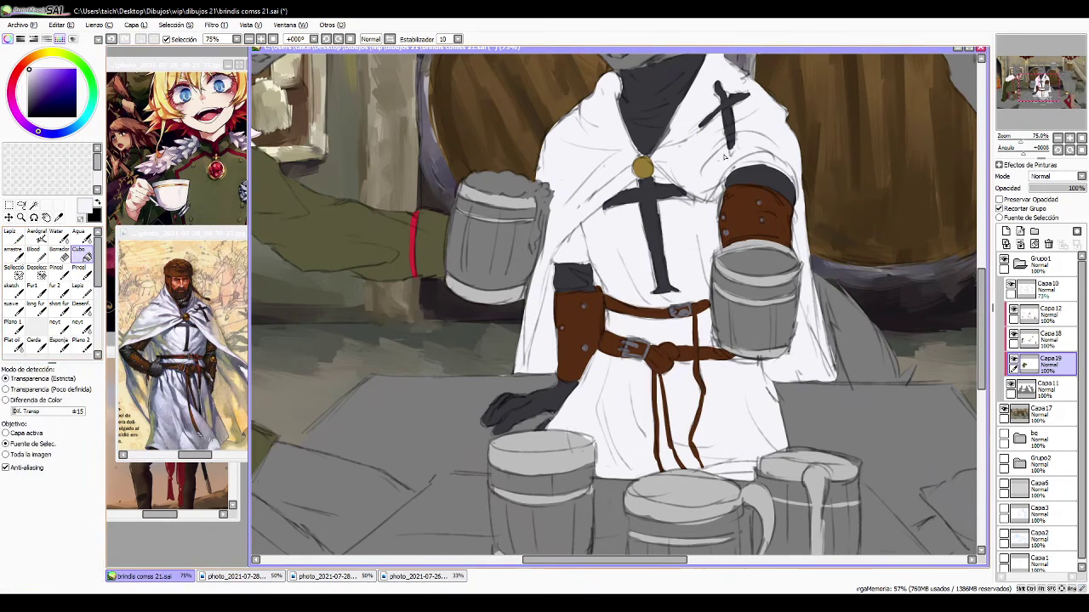
click(672, 246)
- Sample dark blue-grey from the uniform coat in the wolf officer reference and return to the painting with Lapiz
drag(1024, 139, 1012, 142)
drag(870, 251, 834, 262)
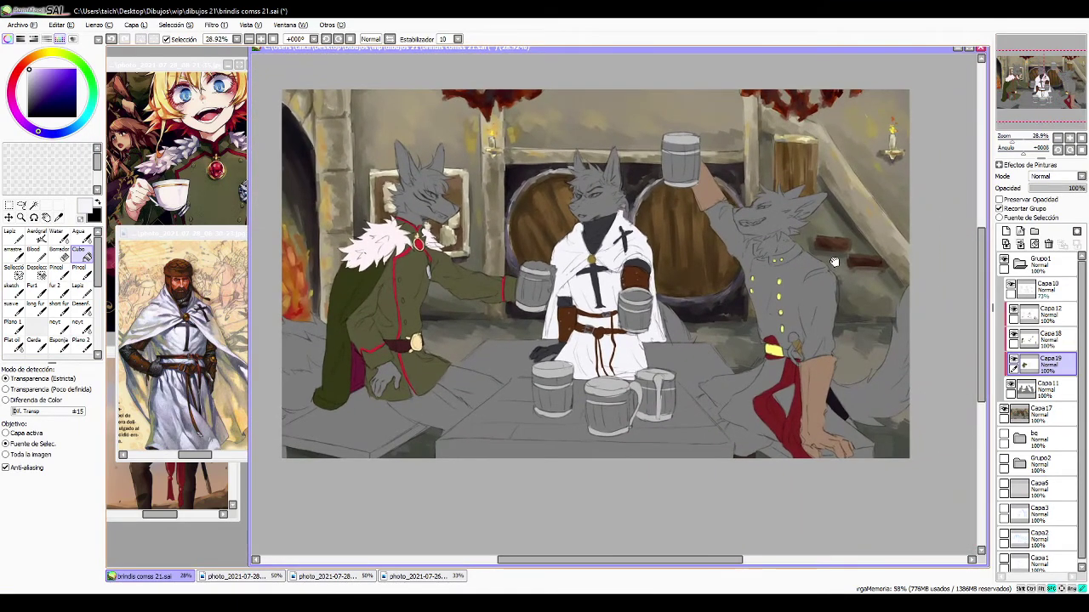
click(207, 497)
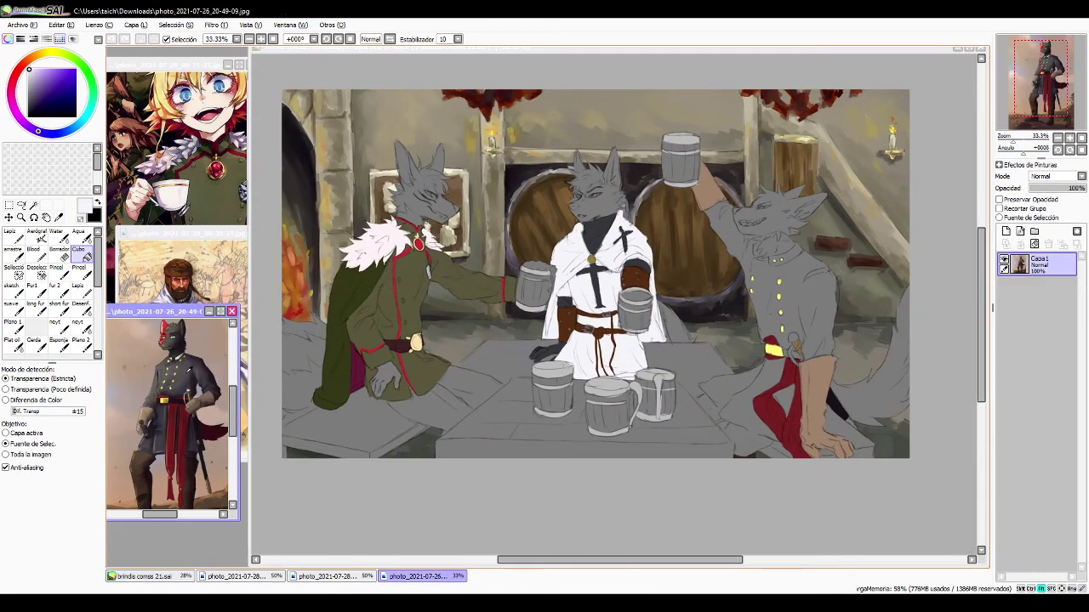
alt+click(185, 382)
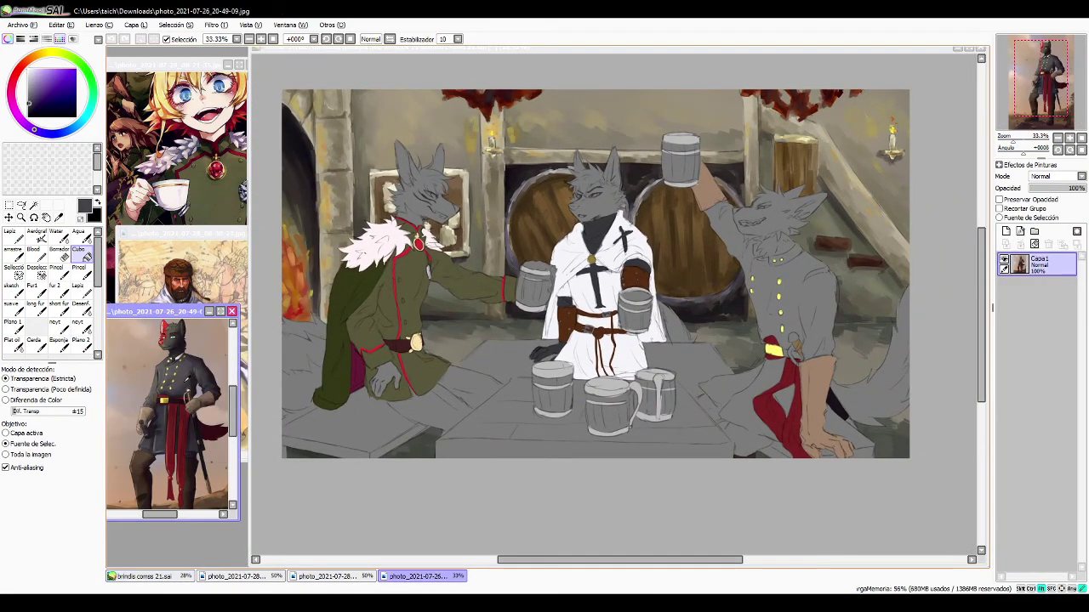
click(769, 270)
key(n)
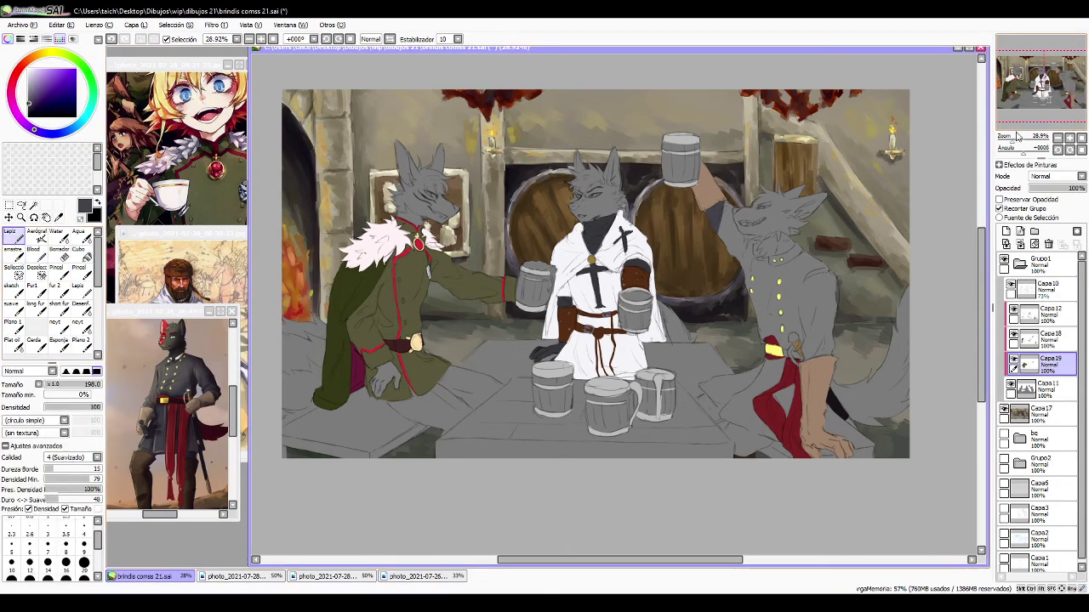
- Paint the third wolf's raised sleeve and coat collar dark blue-grey on Capa19
scroll(662, 364, up, 4)
drag(663, 364, 547, 402)
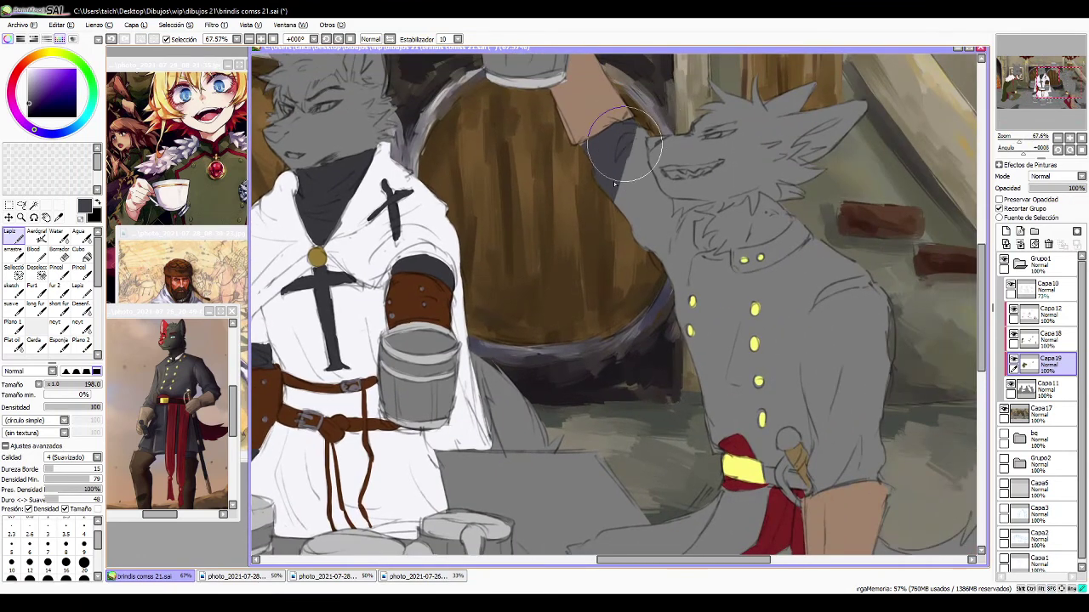
mouse_move(631, 175)
mouse_down()
mouse_move(638, 136)
mouse_move(654, 198)
mouse_move(661, 206)
mouse_move(657, 189)
mouse_move(671, 212)
mouse_move(659, 203)
mouse_move(650, 226)
mouse_move(626, 183)
mouse_move(613, 181)
mouse_move(605, 208)
mouse_move(638, 180)
mouse_move(674, 221)
mouse_up()
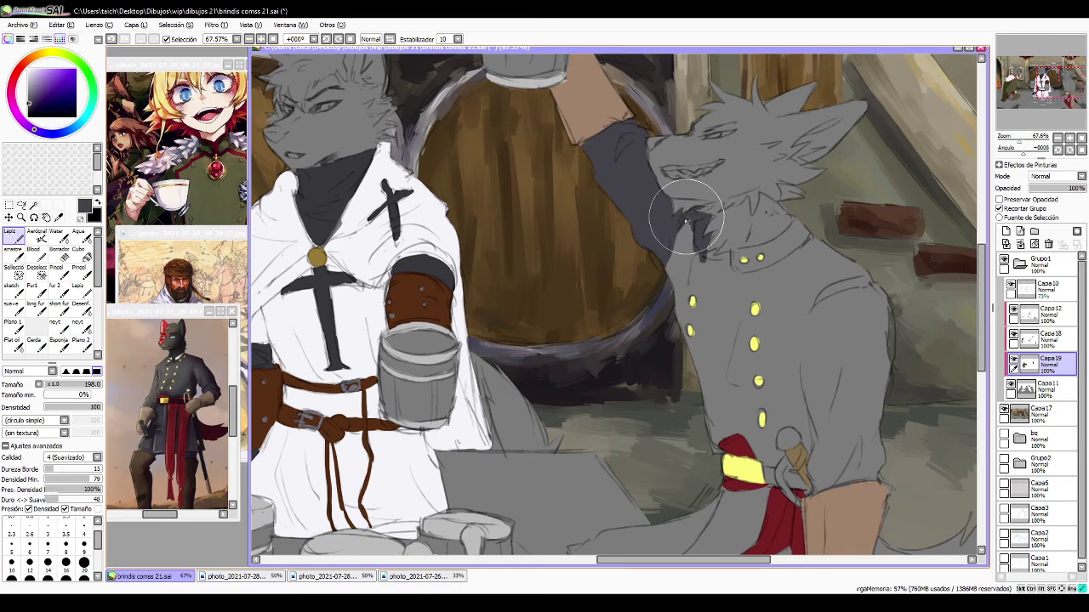
drag(686, 221, 693, 244)
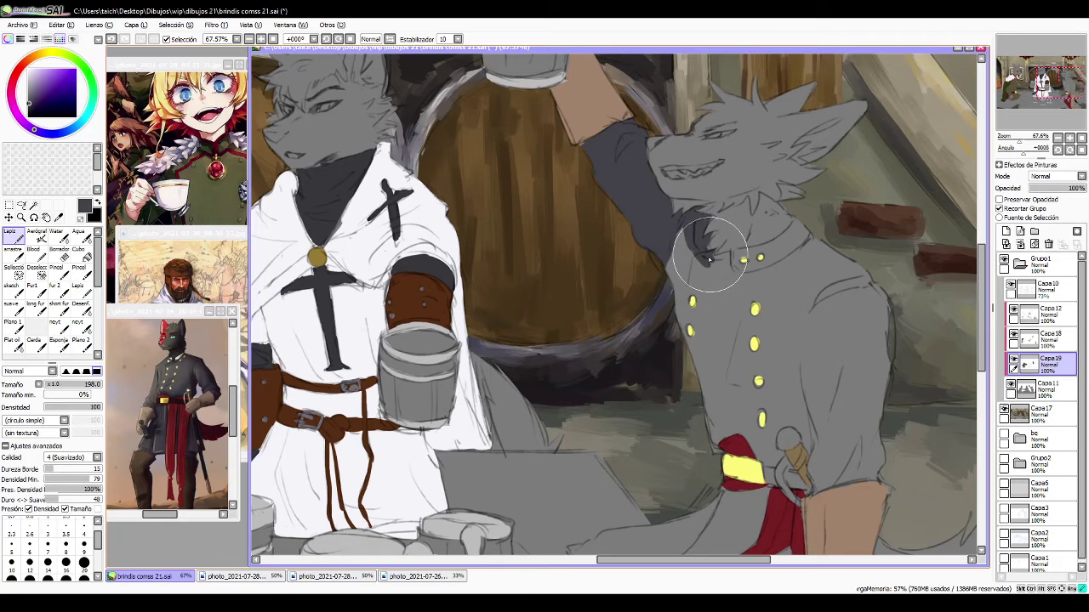
mouse_move(714, 255)
mouse_down()
mouse_move(775, 247)
mouse_move(797, 234)
mouse_move(773, 246)
mouse_move(800, 216)
mouse_up()
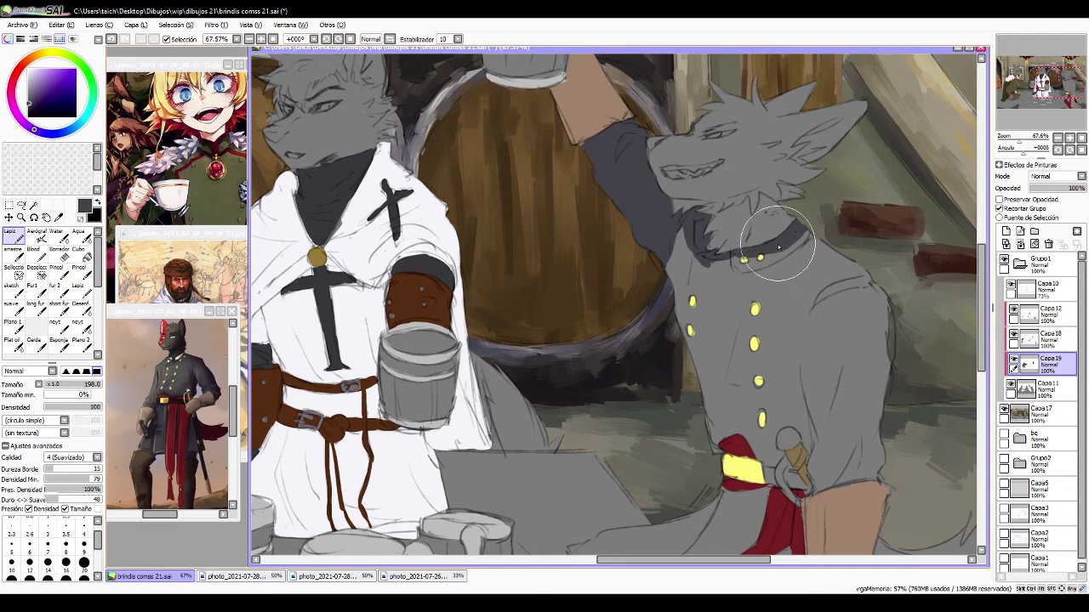
- Paint the front edge of the third wolf's coat dark blue-grey from below the collar down to the red sash
mouse_move(703, 292)
mouse_down()
mouse_move(674, 225)
mouse_move(635, 221)
mouse_move(664, 335)
mouse_up()
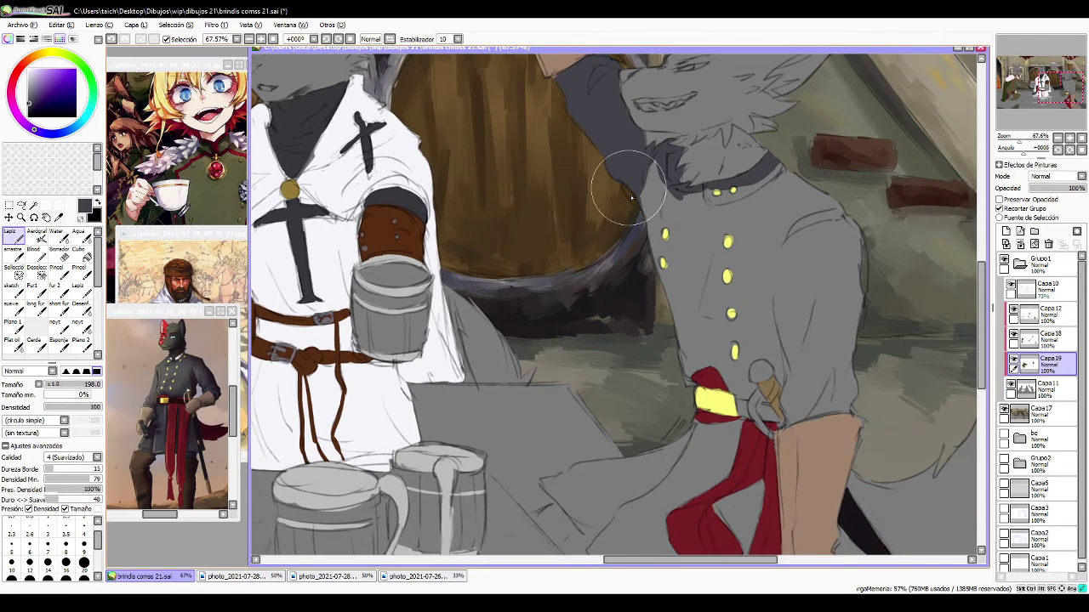
drag(629, 188, 679, 353)
drag(661, 310, 685, 368)
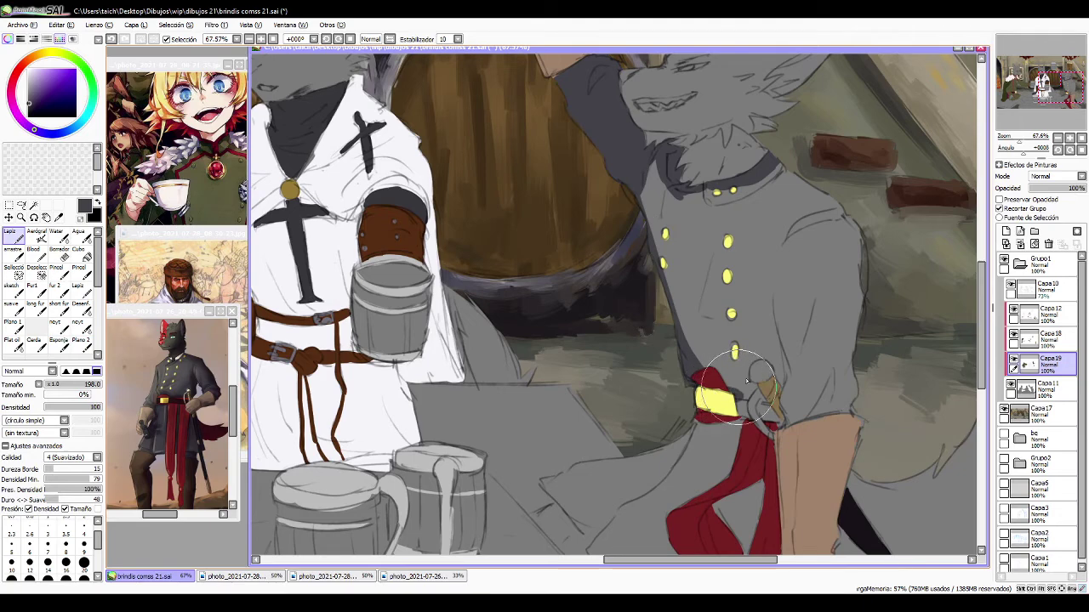
- Check the contents of Capa12 and Capa18 by toggling their visibility, and paint the sword pommel and guard with a sampled greyish tan on Capa18
drag(1018, 142, 1016, 147)
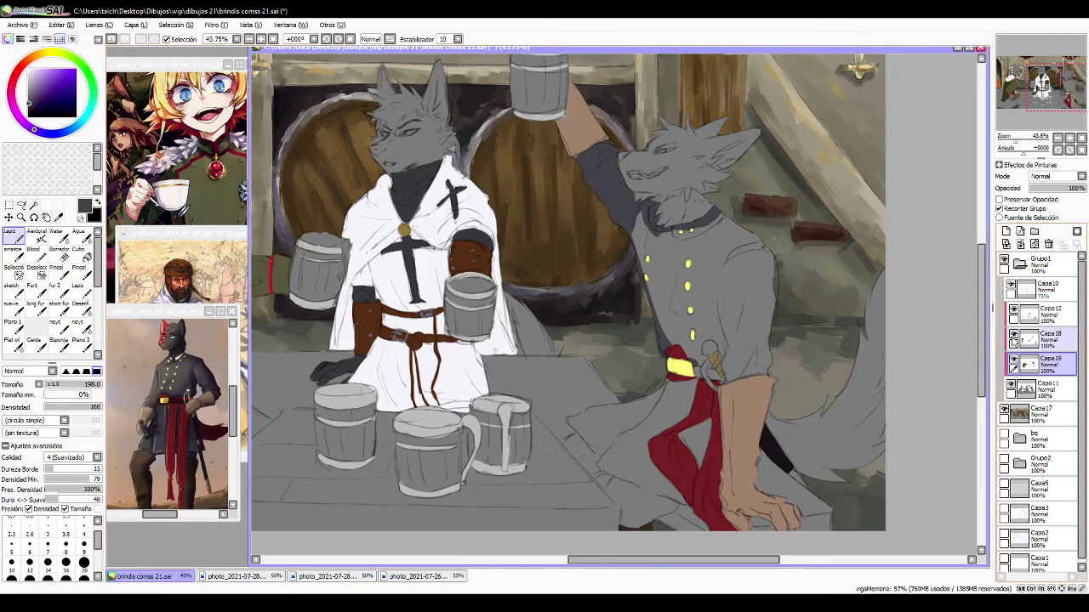
click(1013, 315)
click(1013, 315)
click(1013, 315)
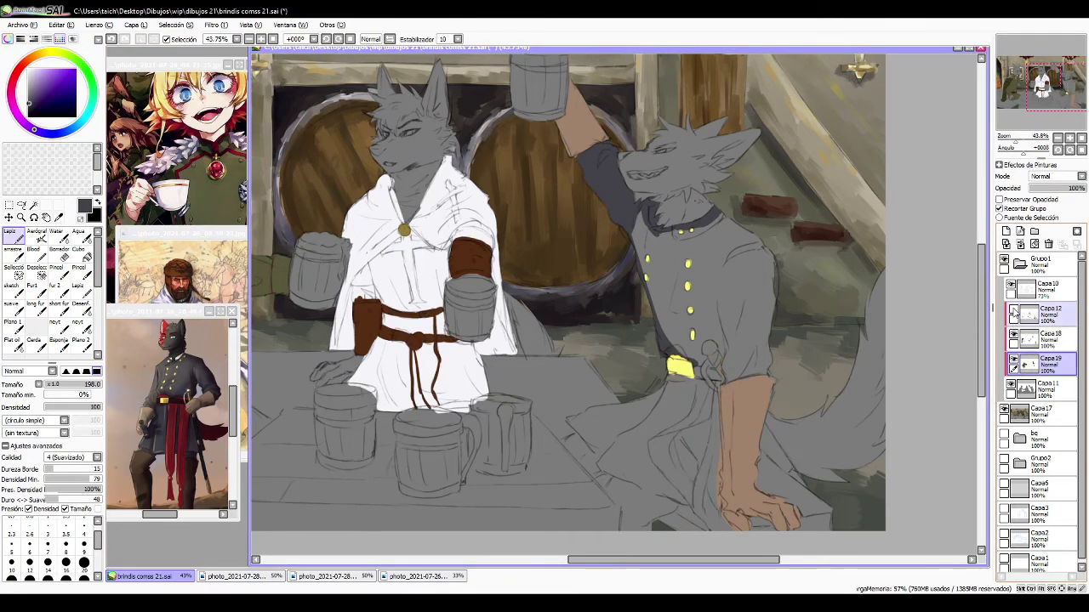
click(1013, 315)
click(1015, 339)
click(1015, 339)
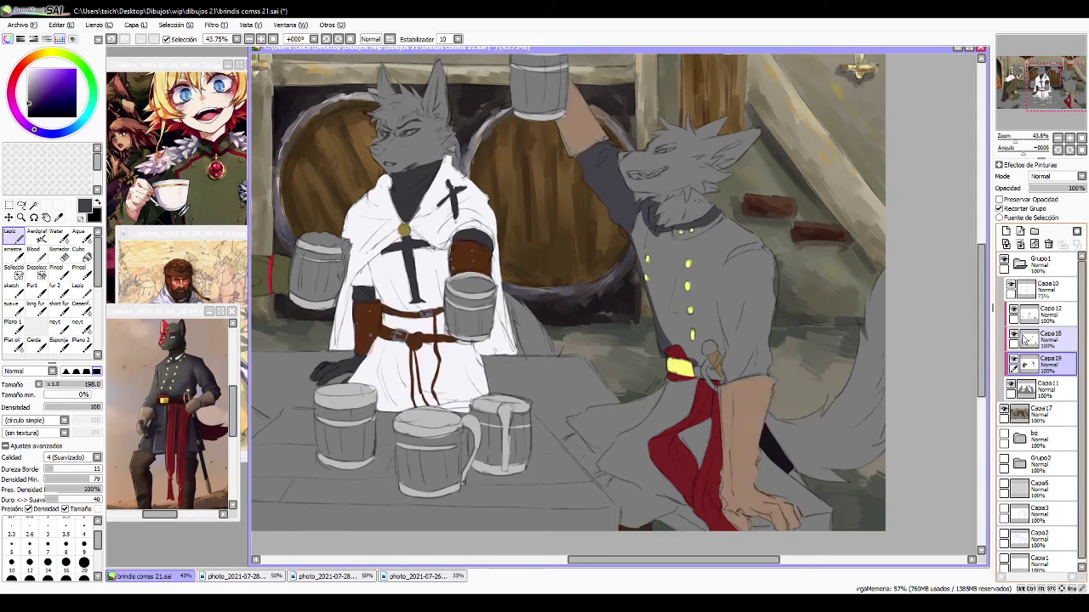
click(1035, 338)
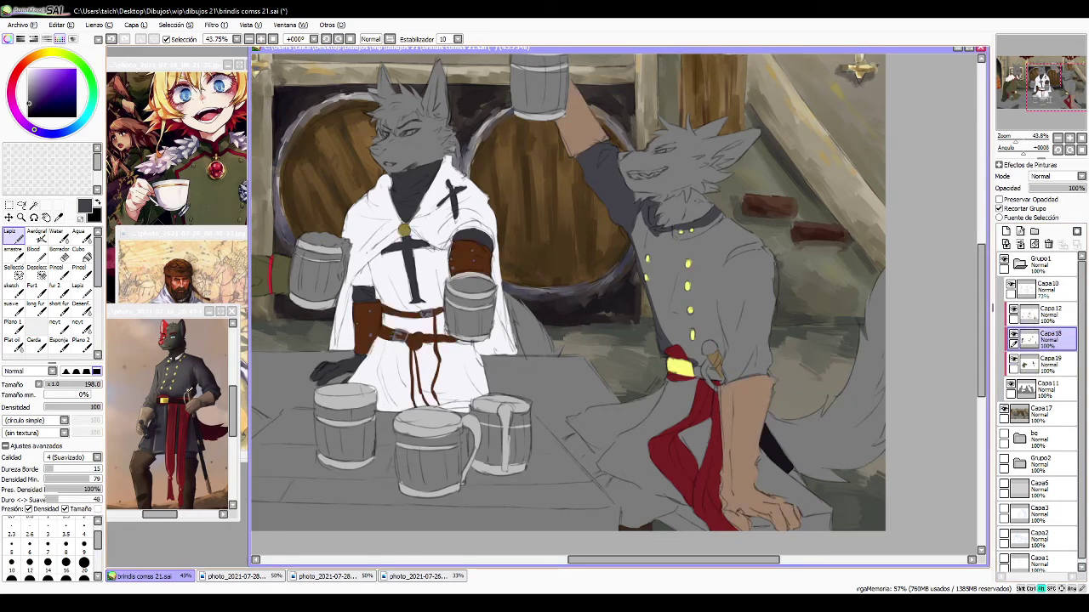
alt+click(710, 347)
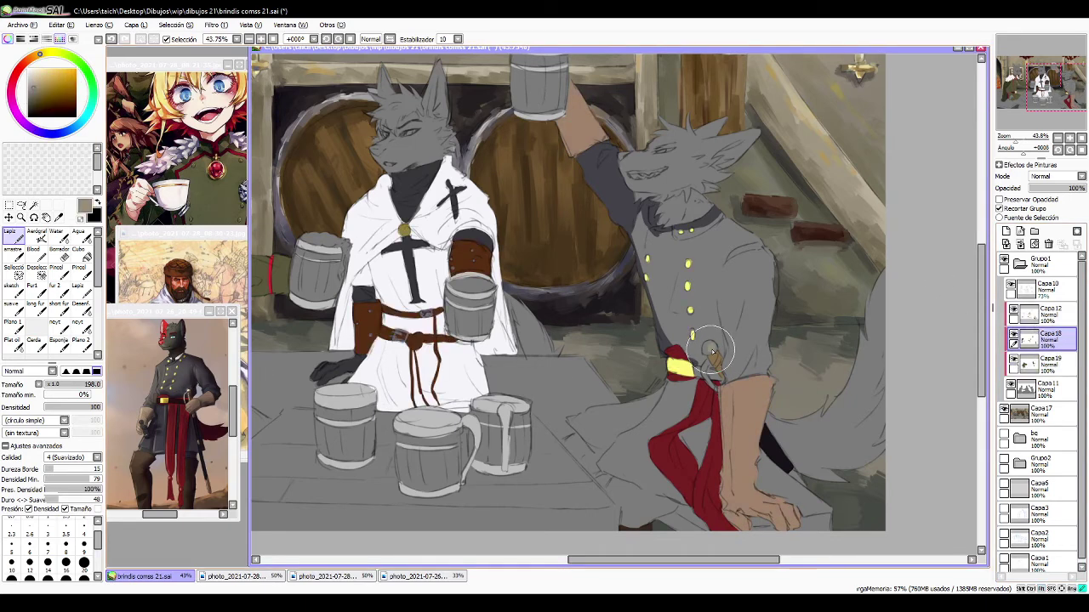
drag(713, 348, 706, 367)
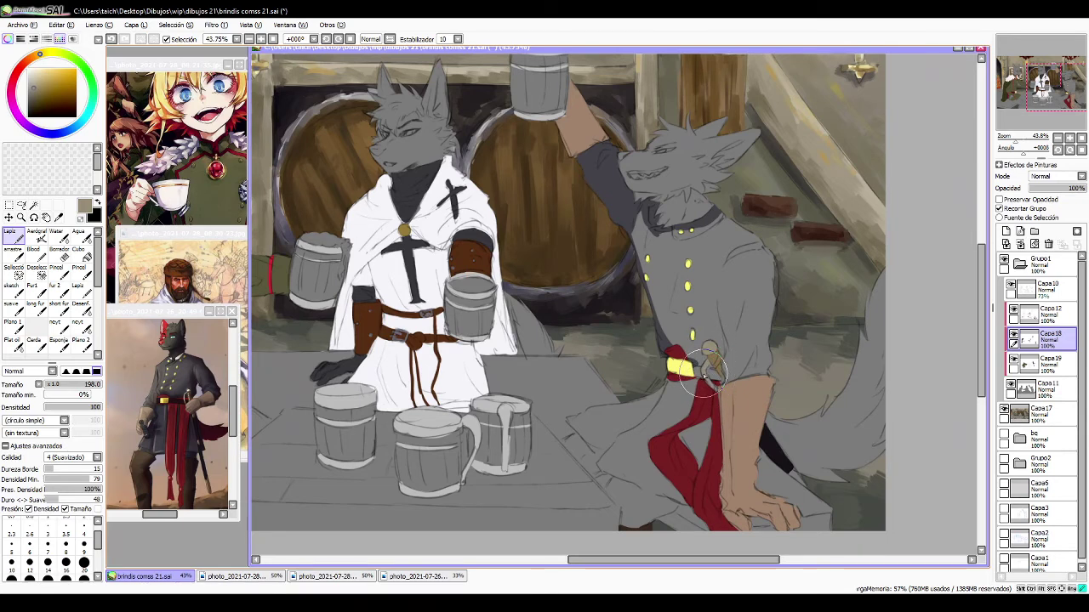
- Outline the coat's back, sleeve and skirt on Capa19 in the sampled dark blue-grey and fill the coat with Cubo
click(1051, 368)
alt+click(664, 340)
mouse_move(722, 213)
mouse_down()
mouse_move(774, 268)
mouse_move(768, 343)
mouse_move(770, 296)
mouse_move(767, 327)
mouse_up()
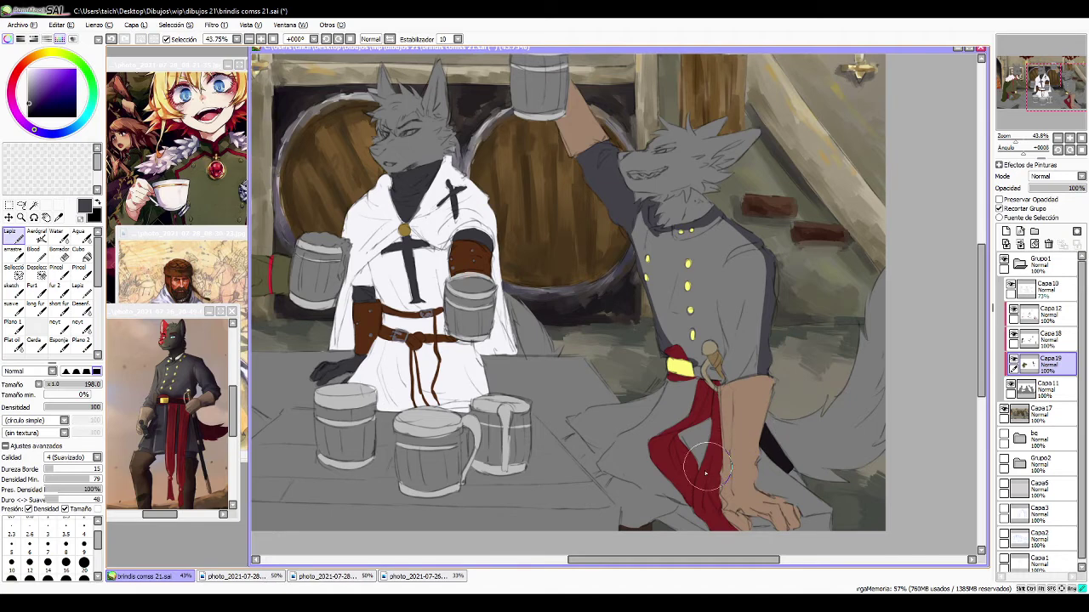
mouse_move(684, 496)
mouse_down()
mouse_move(672, 488)
mouse_move(687, 495)
mouse_up()
mouse_move(625, 513)
mouse_down()
mouse_move(626, 525)
mouse_move(664, 510)
mouse_up()
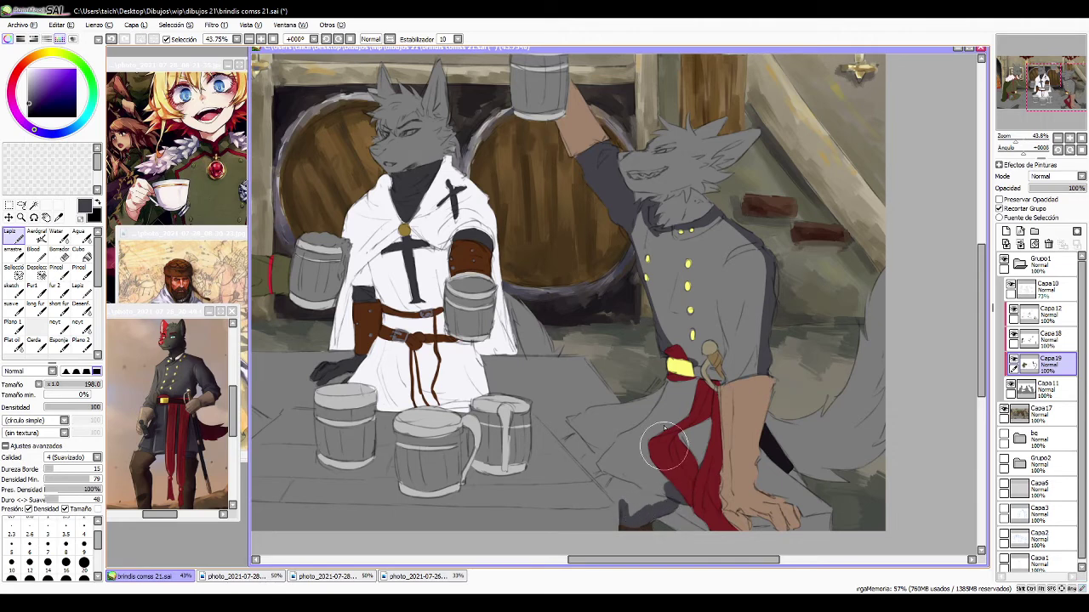
mouse_move(644, 406)
mouse_down()
mouse_move(574, 421)
mouse_move(564, 442)
mouse_move(595, 476)
mouse_move(542, 425)
mouse_up()
click(78, 249)
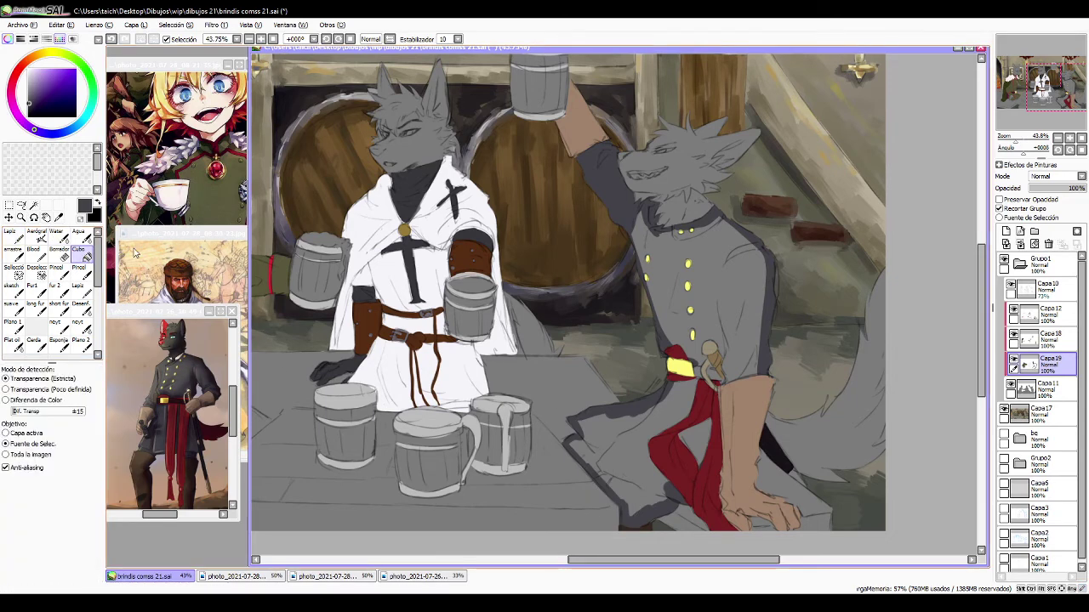
click(672, 411)
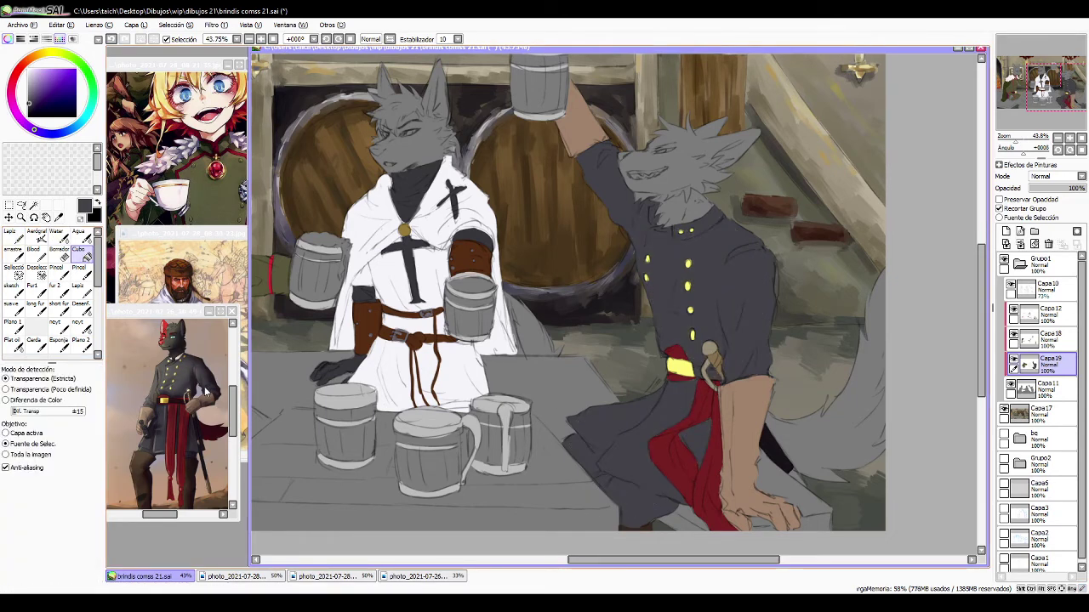
- Sample reddish black from the wolf officer reference and paint the belt strap beside the yellow buckle with Lapiz
alt+click(177, 400)
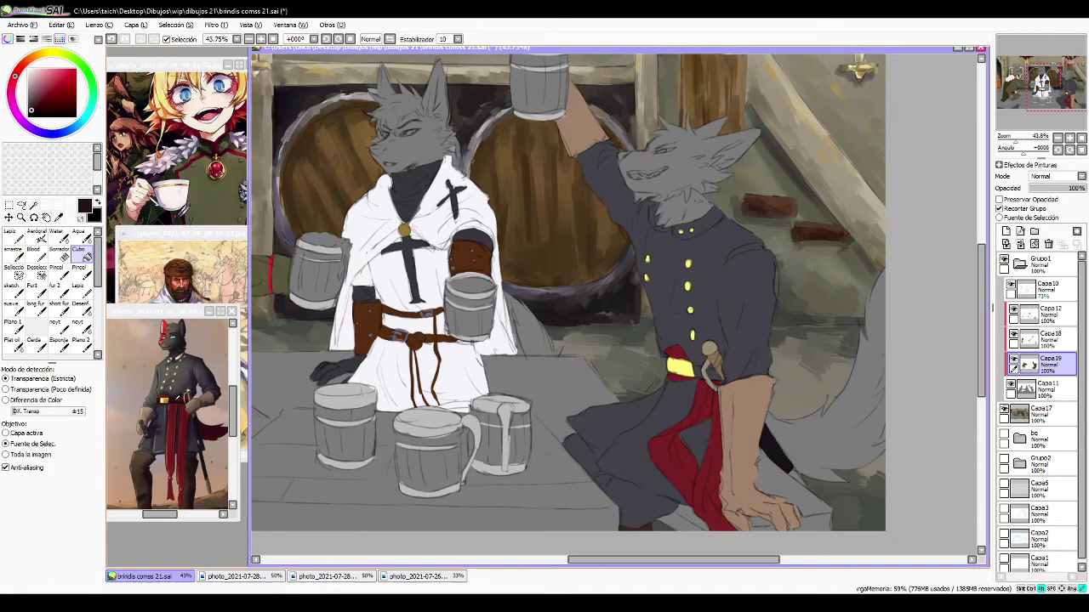
click(11, 234)
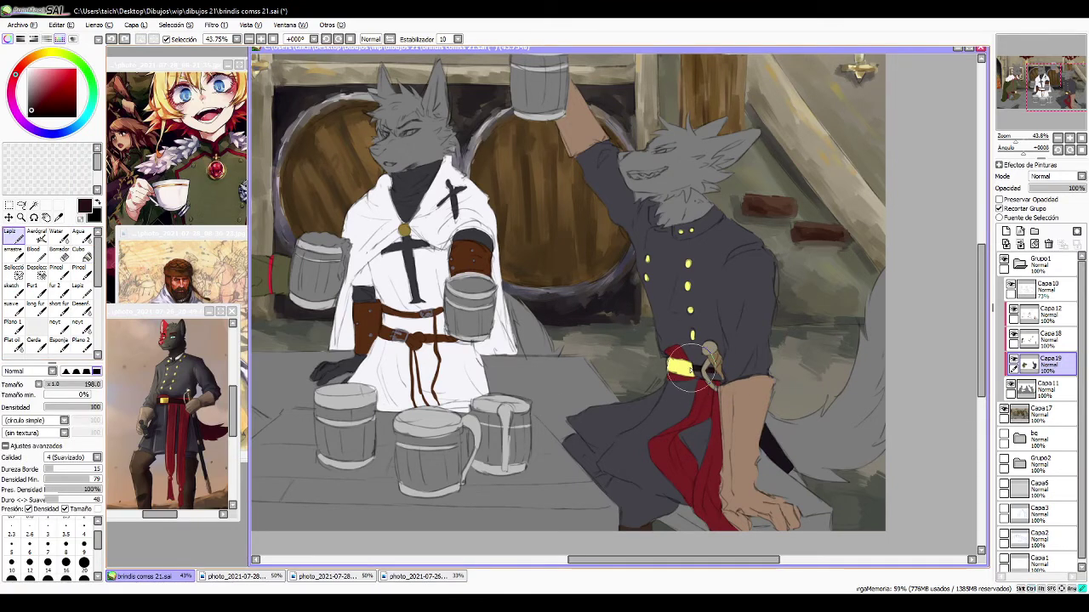
drag(694, 369, 716, 373)
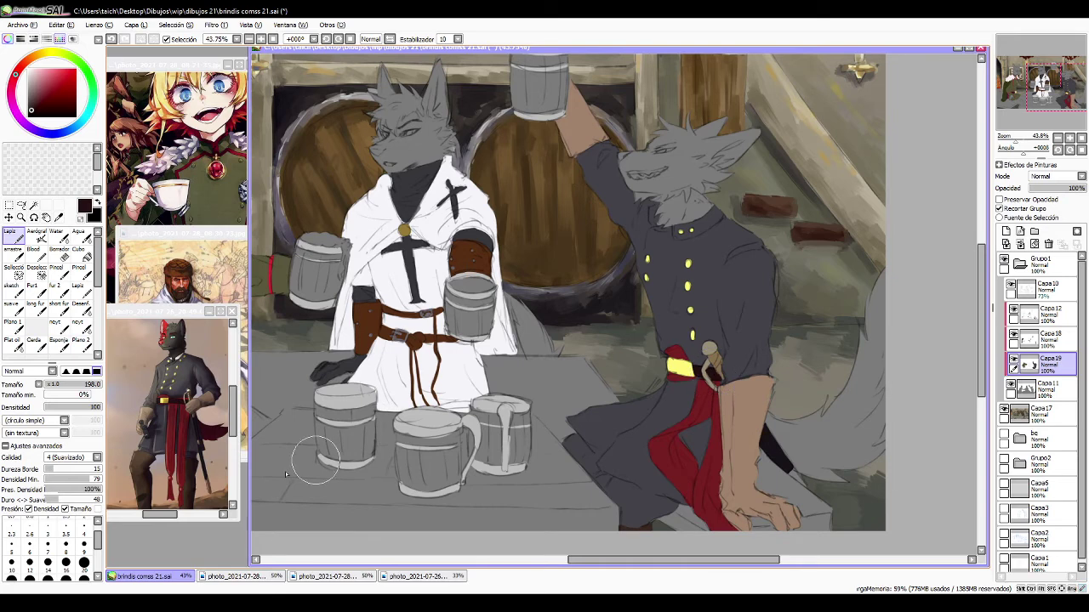
- Sample dark brown from the lower part of the wolf officer reference
alt+click(210, 481)
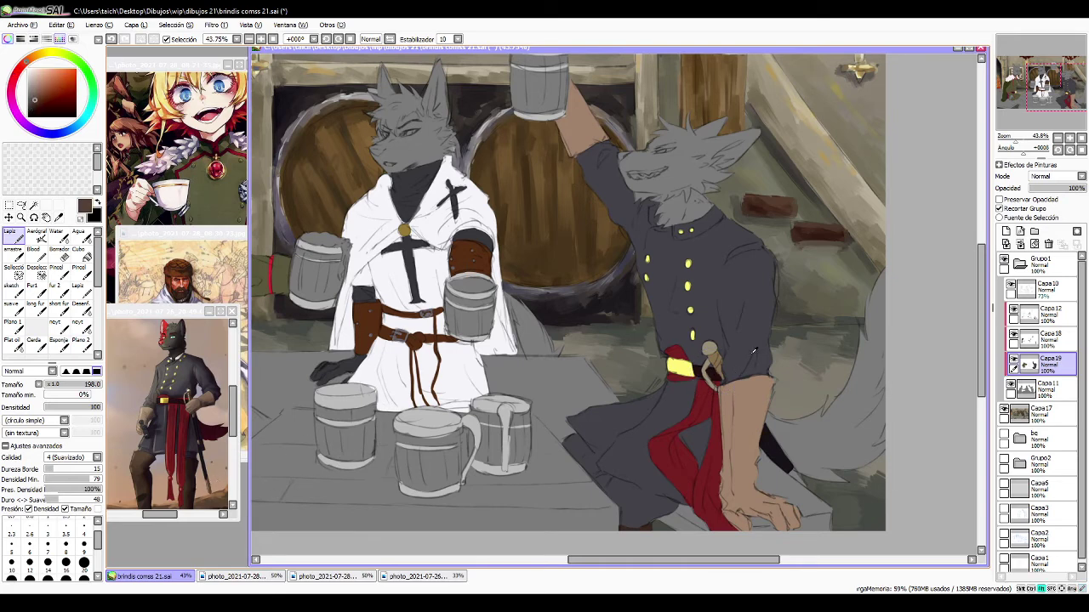
- Add a new layer directly above Capa11 and clip it to the layer group below
alt+click(713, 353)
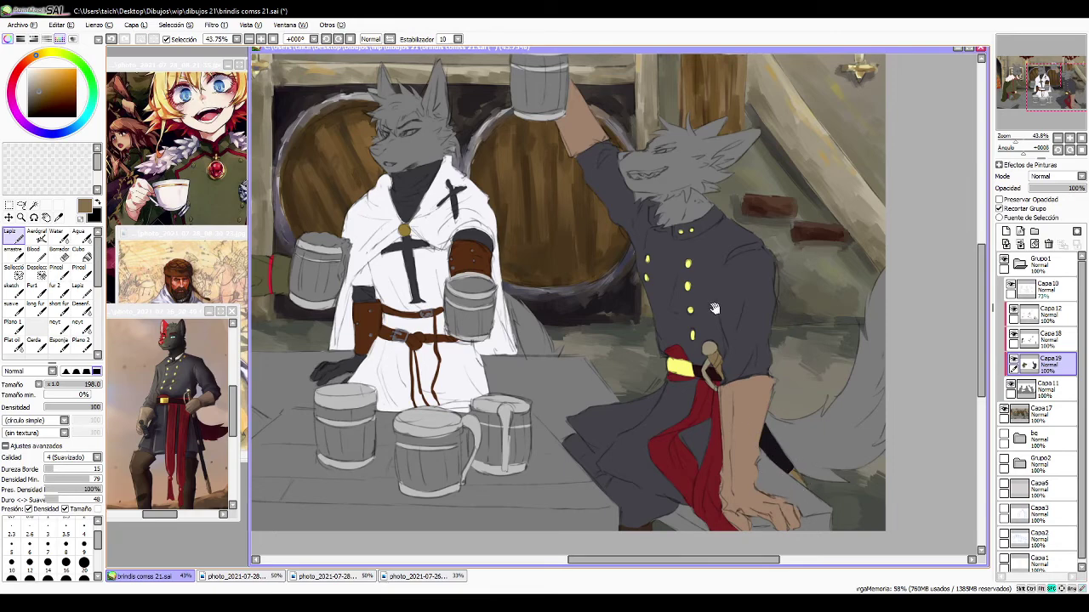
drag(612, 354, 775, 281)
drag(708, 245, 843, 267)
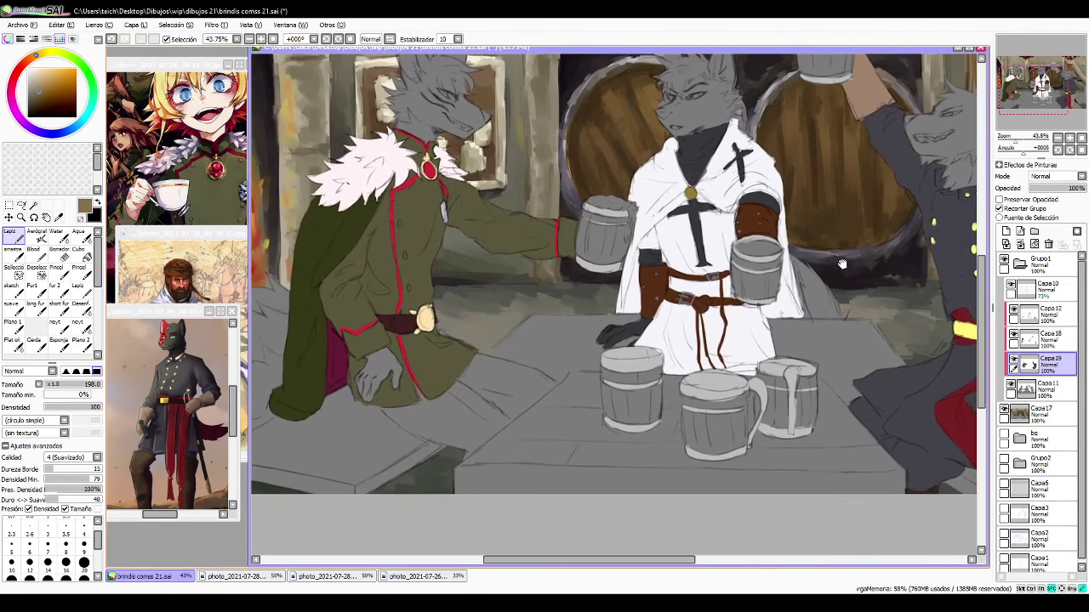
drag(819, 309, 686, 311)
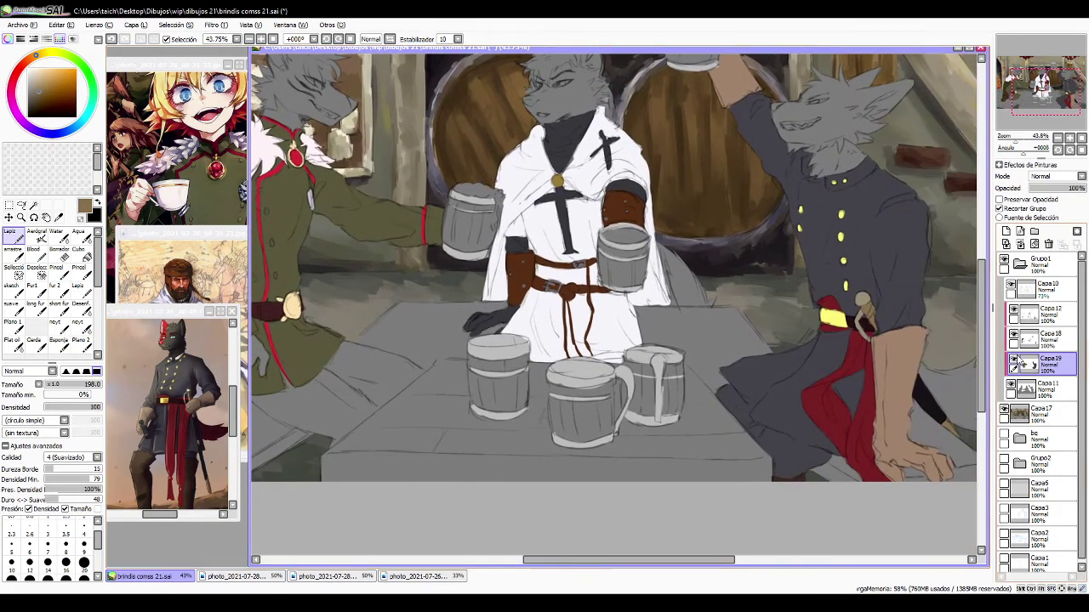
click(1044, 384)
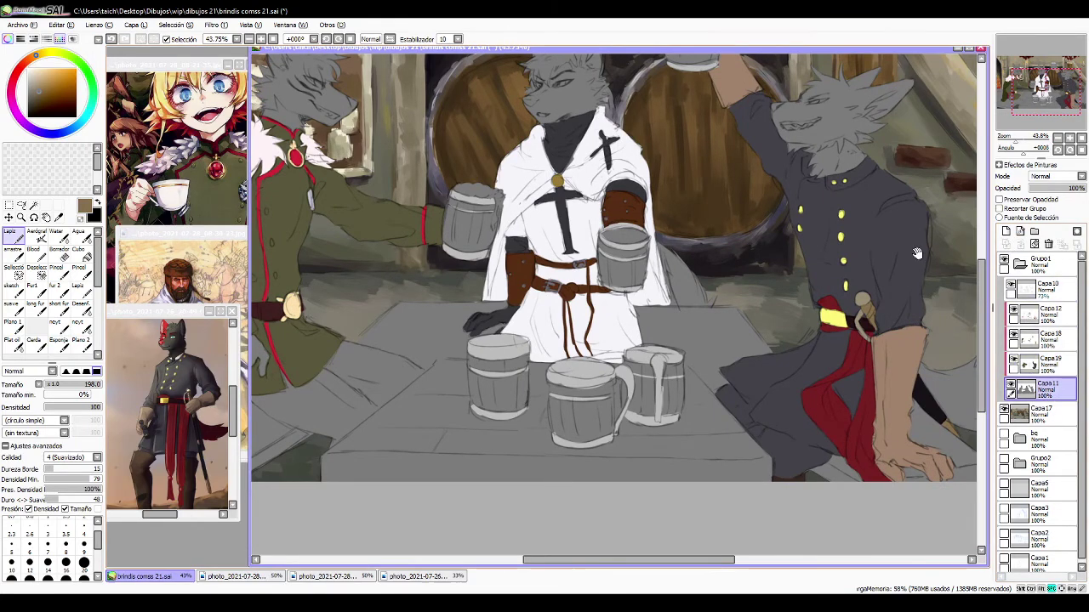
mouse_move(710, 393)
mouse_down()
mouse_move(812, 384)
mouse_move(878, 396)
mouse_move(862, 388)
mouse_up()
click(1006, 232)
click(1000, 209)
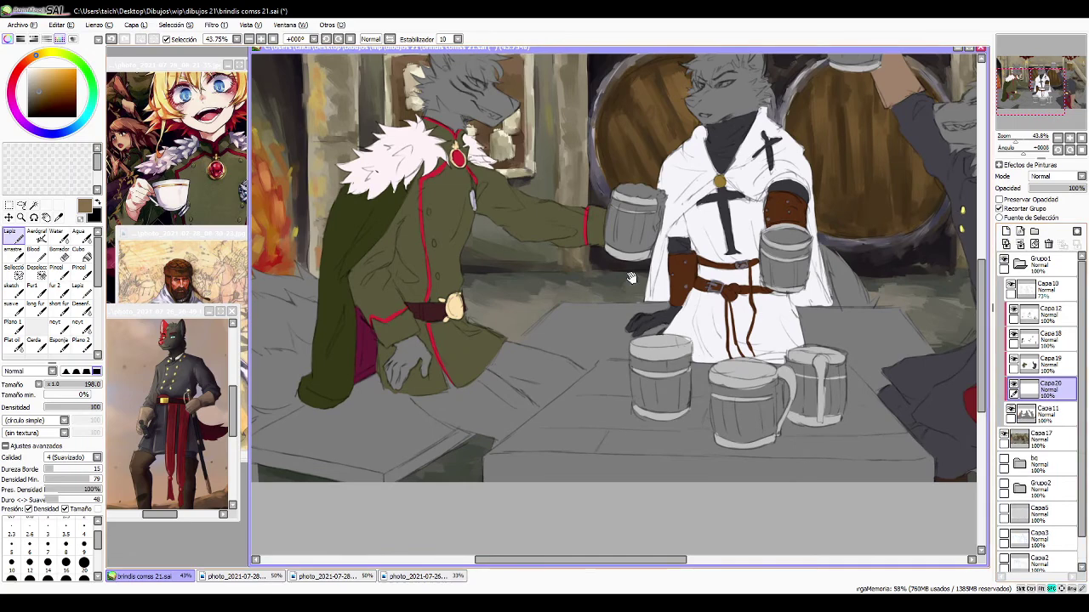
- Sample the olive green of the seated wolf's coat and darken it slightly for painting on the tavern drawing
drag(611, 318, 624, 362)
click(170, 177)
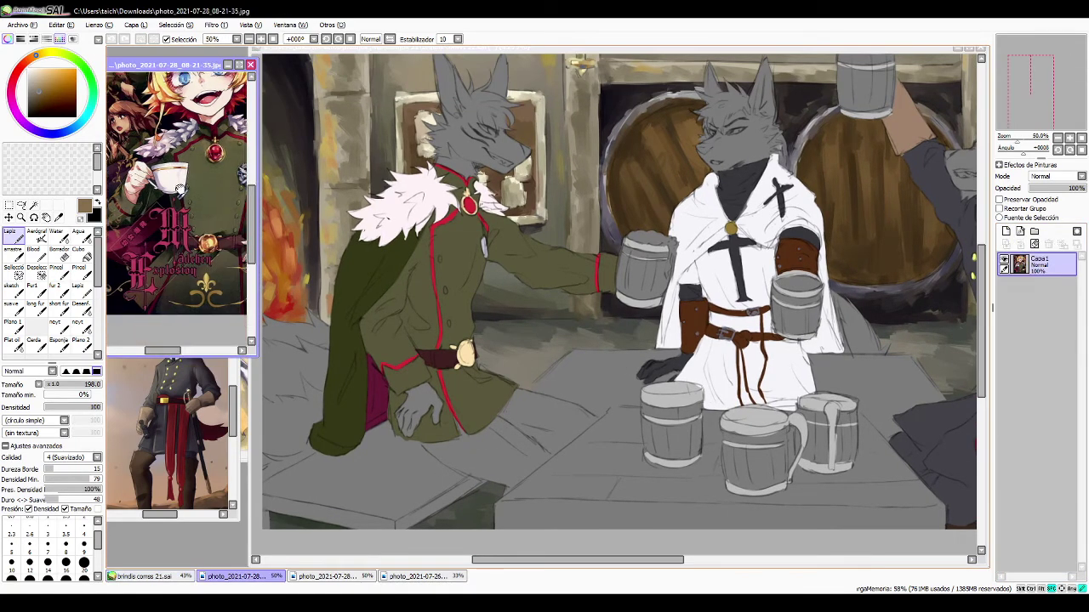
alt+click(431, 329)
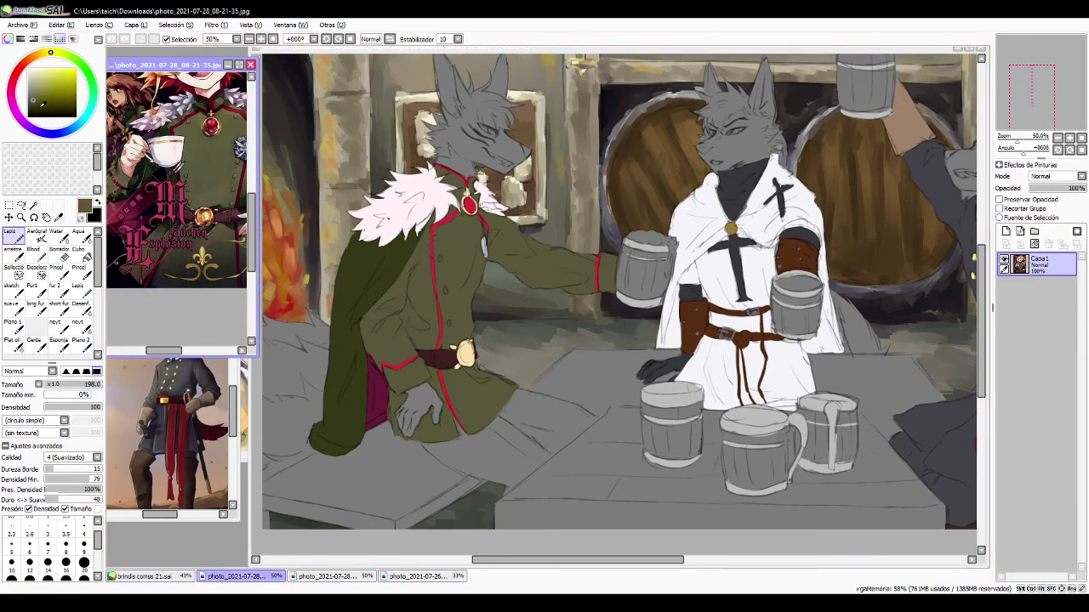
click(33, 106)
click(442, 421)
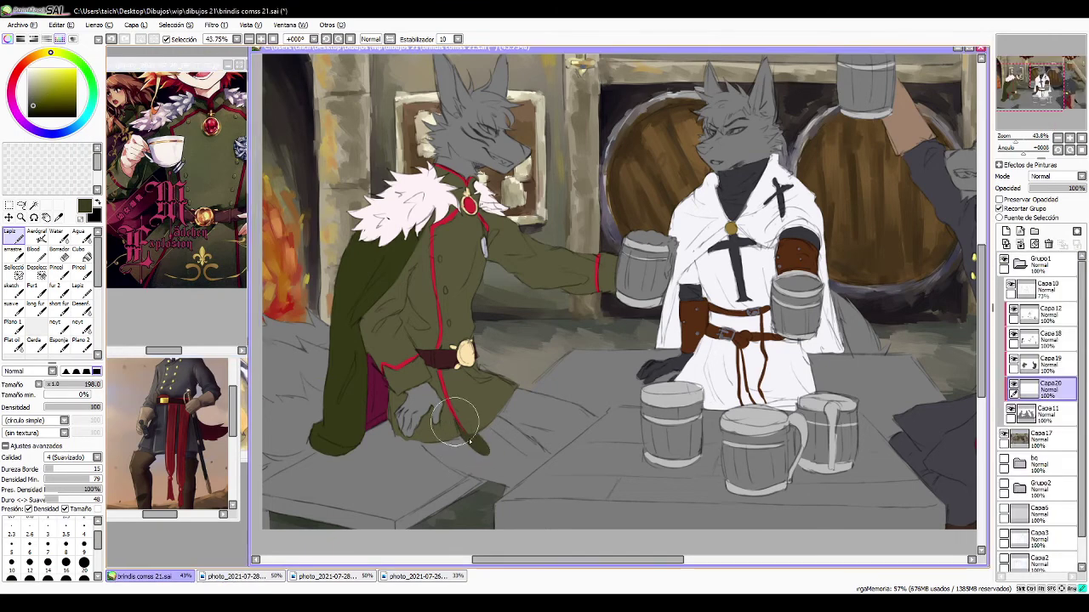
- Outline the green-coated wolf's trouser leg in dark olive and fill the enclosed area with the same colour
drag(462, 429, 466, 439)
key(ctrl+z)
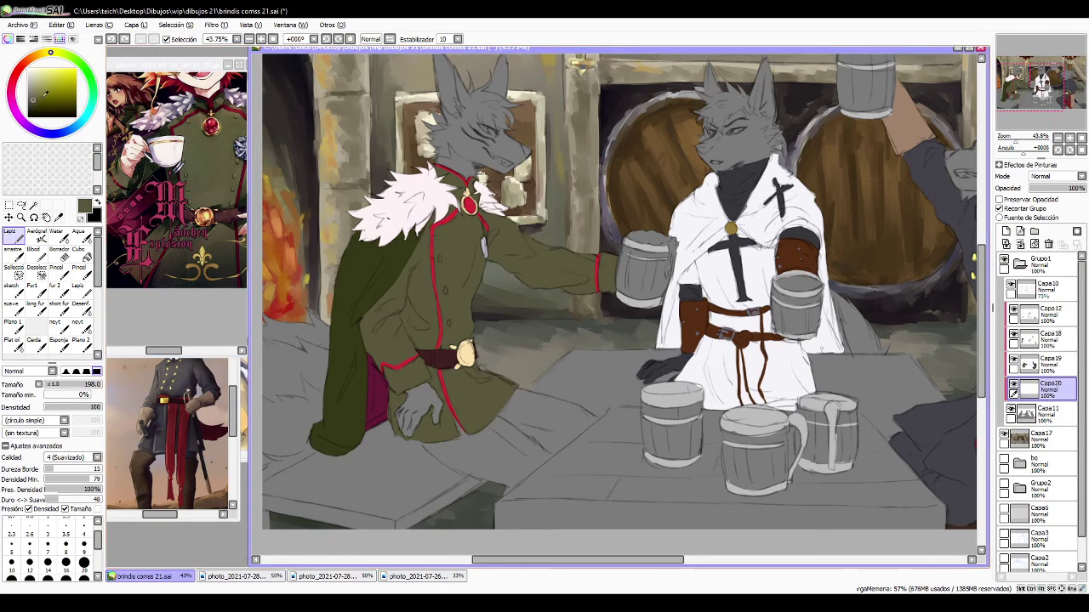
mouse_move(477, 446)
mouse_down()
mouse_move(501, 465)
mouse_move(483, 465)
mouse_move(428, 439)
mouse_move(487, 464)
mouse_move(506, 450)
mouse_move(493, 410)
mouse_move(481, 409)
mouse_move(522, 411)
mouse_move(496, 398)
mouse_move(580, 413)
mouse_move(488, 400)
mouse_move(575, 416)
mouse_move(507, 394)
mouse_move(600, 418)
mouse_up()
key(ctrl+z)
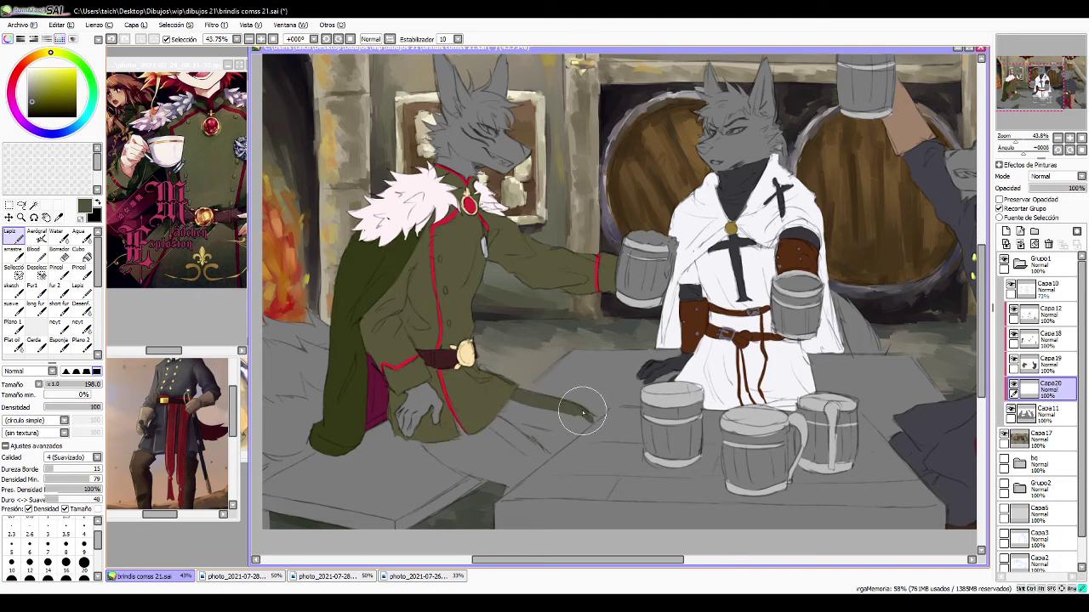
mouse_move(520, 474)
mouse_down()
mouse_move(501, 492)
mouse_move(539, 445)
mouse_move(506, 474)
mouse_move(555, 449)
mouse_move(517, 462)
mouse_move(588, 421)
mouse_move(568, 425)
mouse_up()
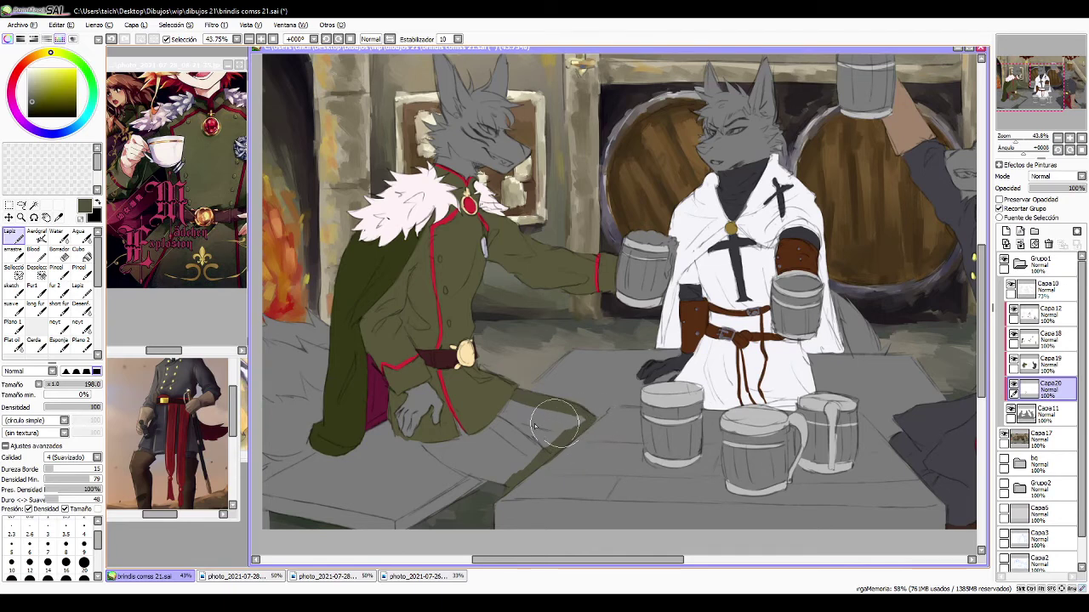
mouse_move(422, 443)
mouse_down()
mouse_move(504, 483)
mouse_move(475, 472)
mouse_move(487, 422)
mouse_move(463, 427)
mouse_move(479, 428)
mouse_move(470, 441)
mouse_move(511, 410)
mouse_move(492, 419)
mouse_move(485, 464)
mouse_up()
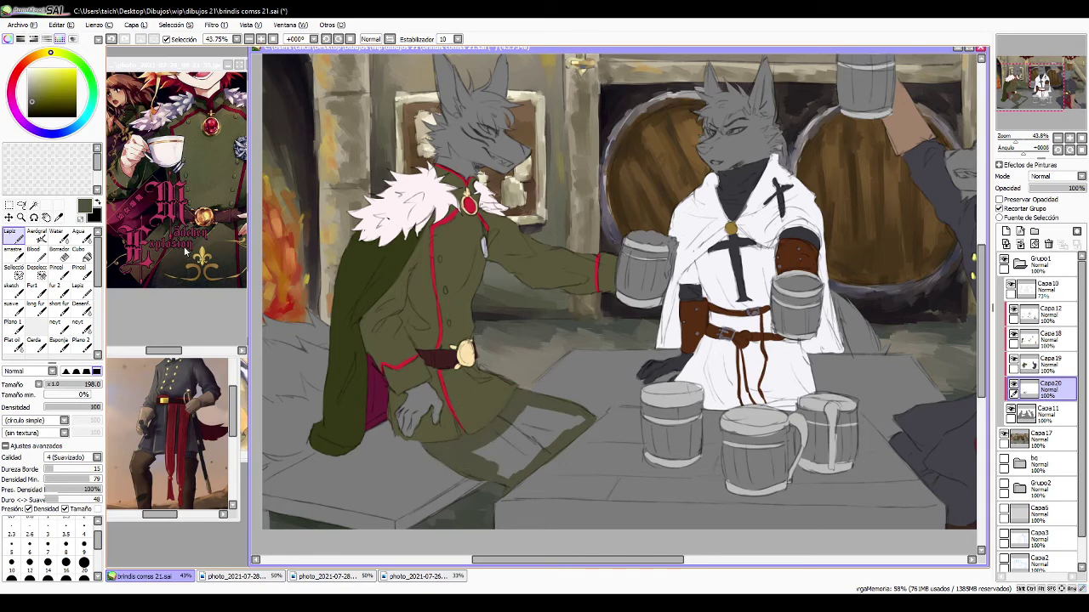
click(80, 255)
click(511, 478)
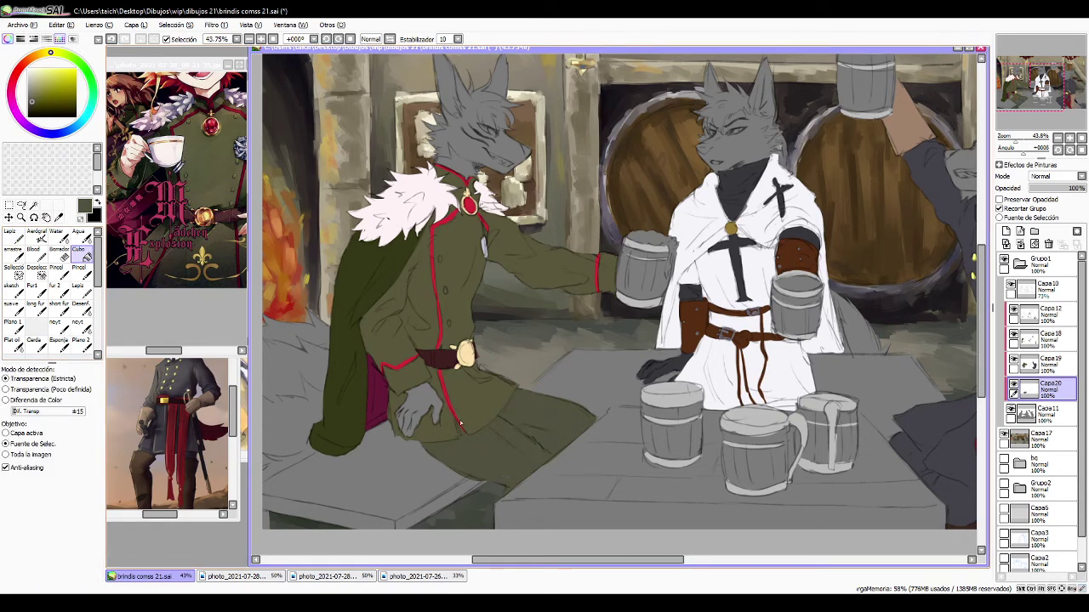
click(12, 233)
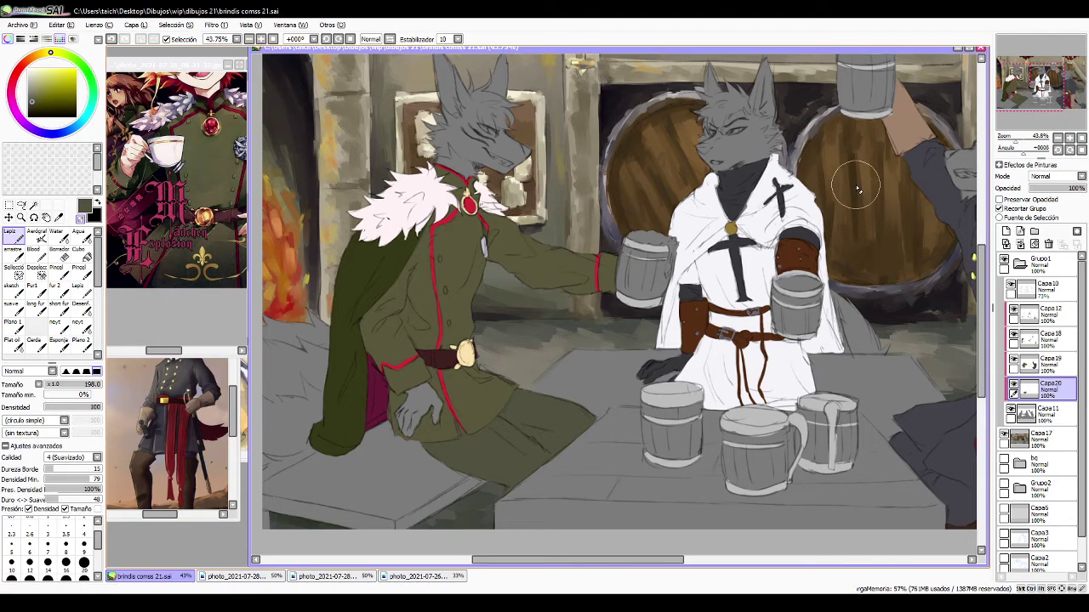
- Close the three costume reference photos, leaving only the tavern drawing open
mouse_move(1053, 92)
mouse_down()
mouse_move(1070, 85)
mouse_move(1063, 91)
mouse_up()
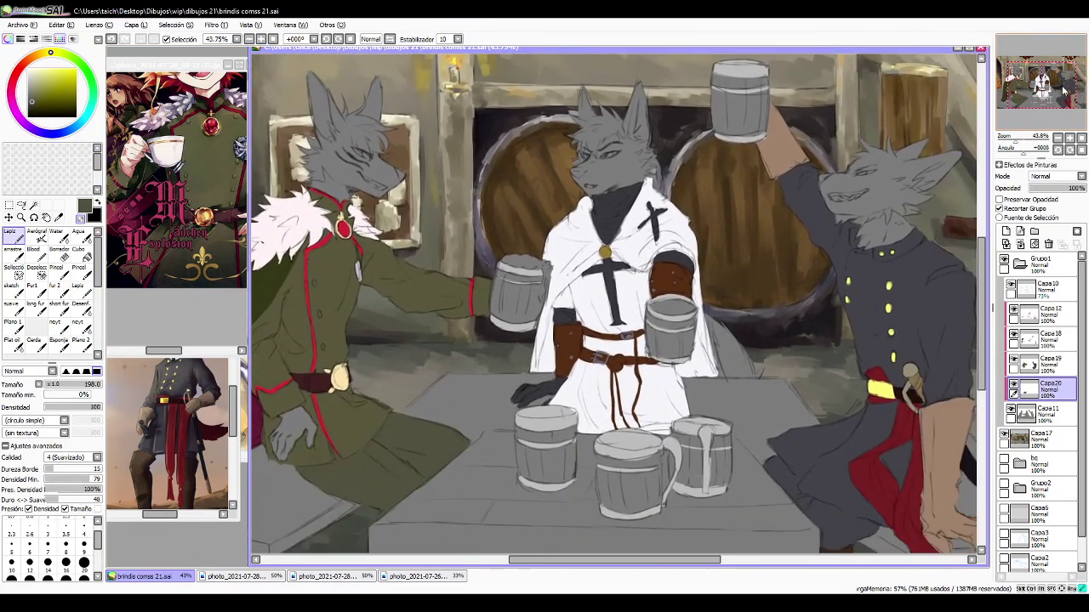
click(152, 67)
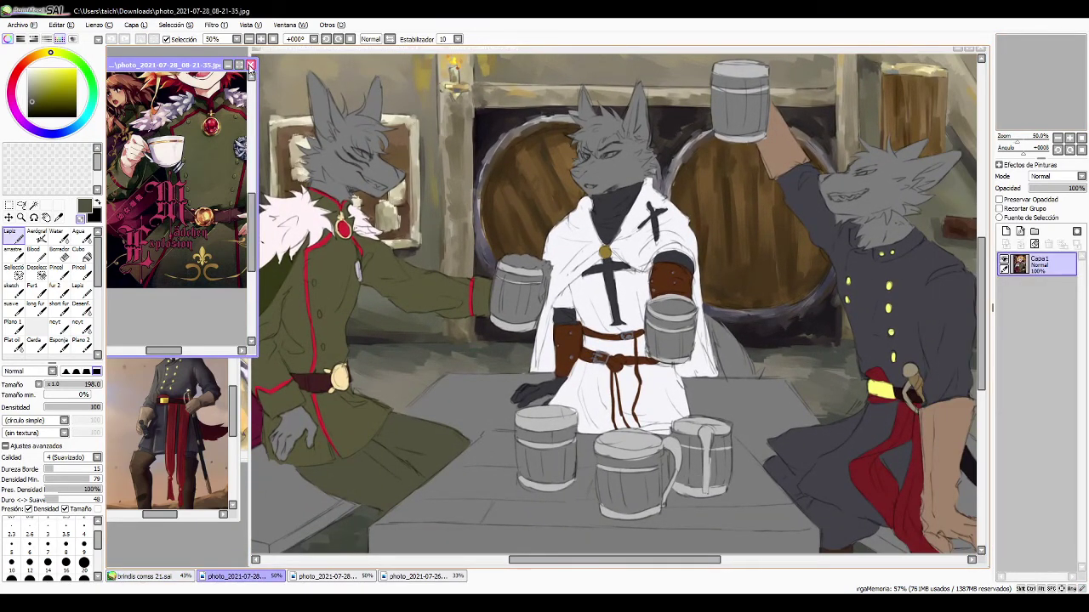
click(250, 65)
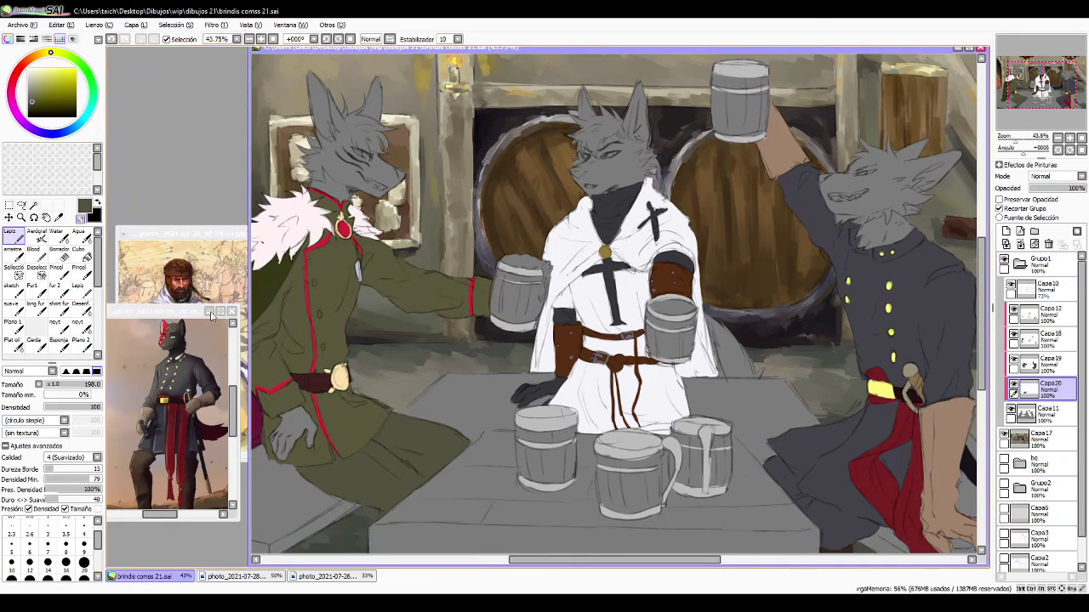
click(239, 312)
click(239, 312)
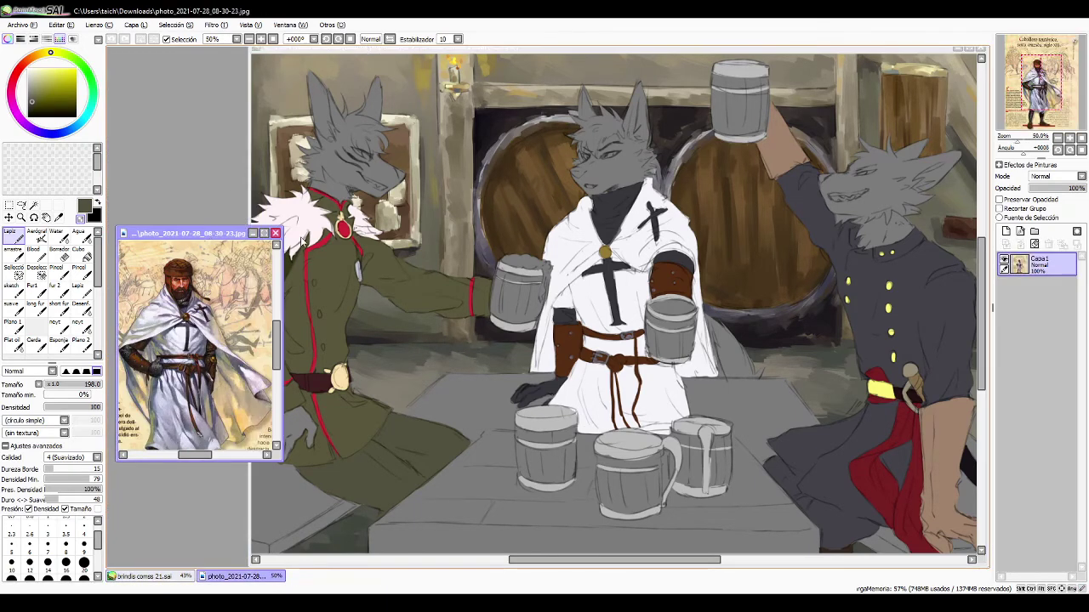
click(276, 233)
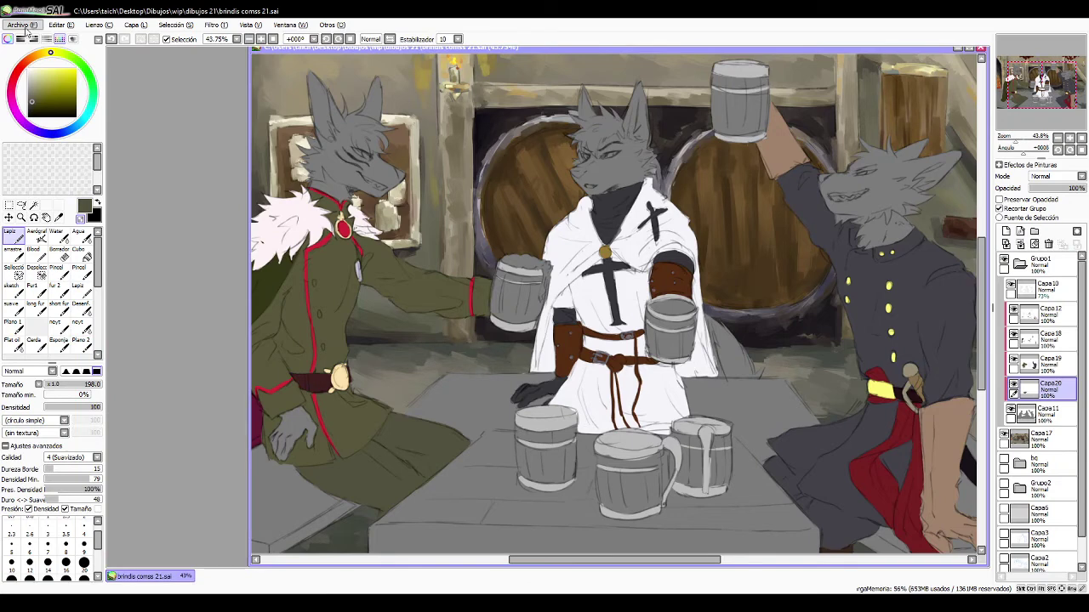
- Open the Efrith reference sheet and SFW HD neith_refsheet.png as character colour references
click(23, 26)
click(35, 57)
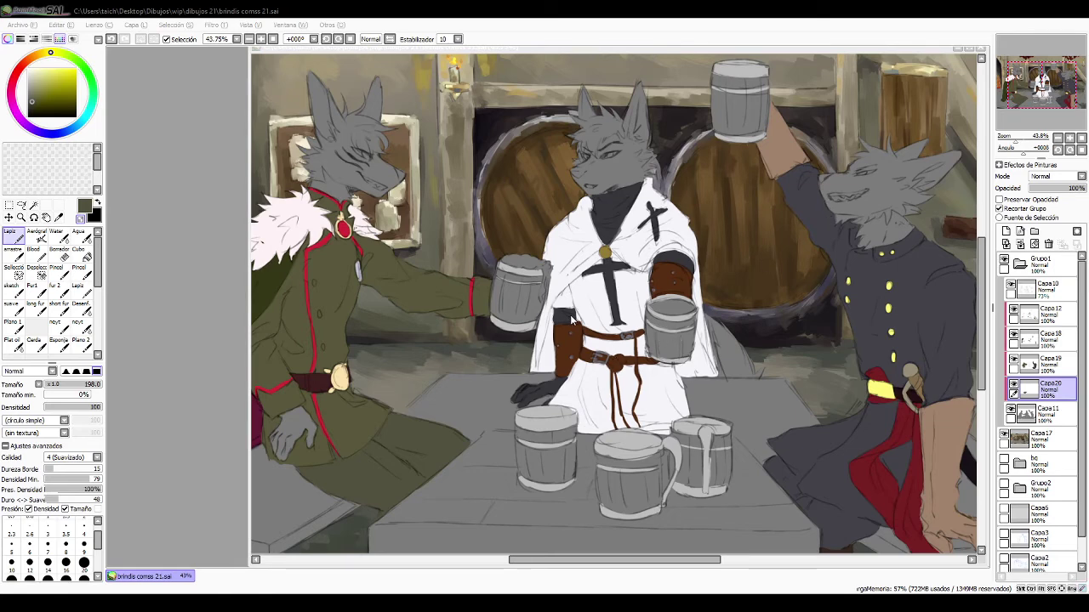
click(804, 393)
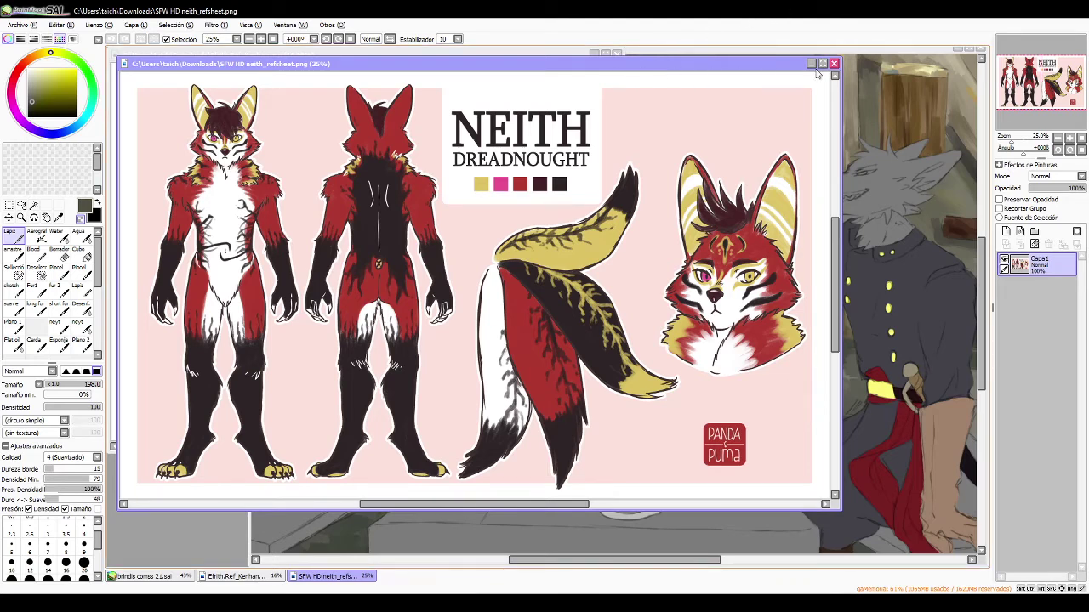
- Shrink and stack the two reference sheets beside the drawing, with Neith's front view showing in the upper one
drag(841, 53, 340, 200)
drag(251, 207, 251, 159)
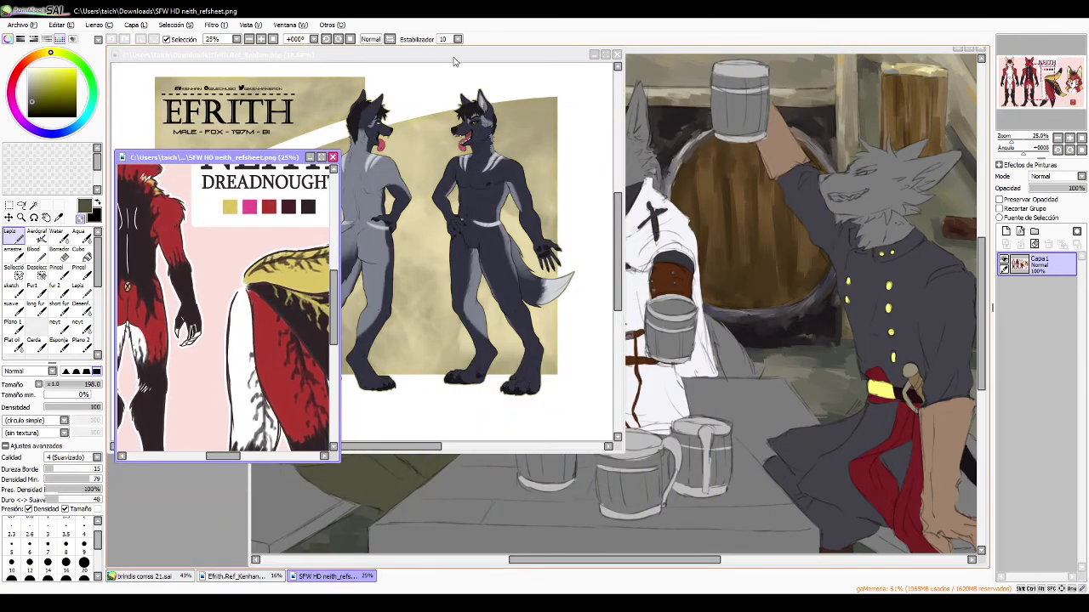
click(526, 59)
drag(626, 55, 250, 307)
drag(262, 162, 258, 92)
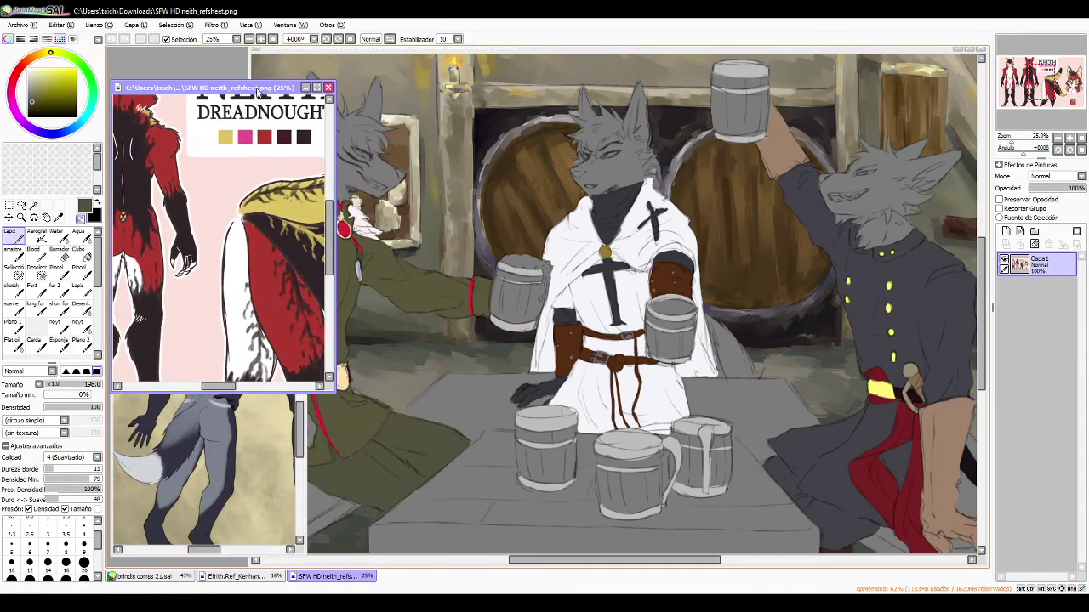
drag(334, 389, 274, 324)
drag(255, 242, 177, 271)
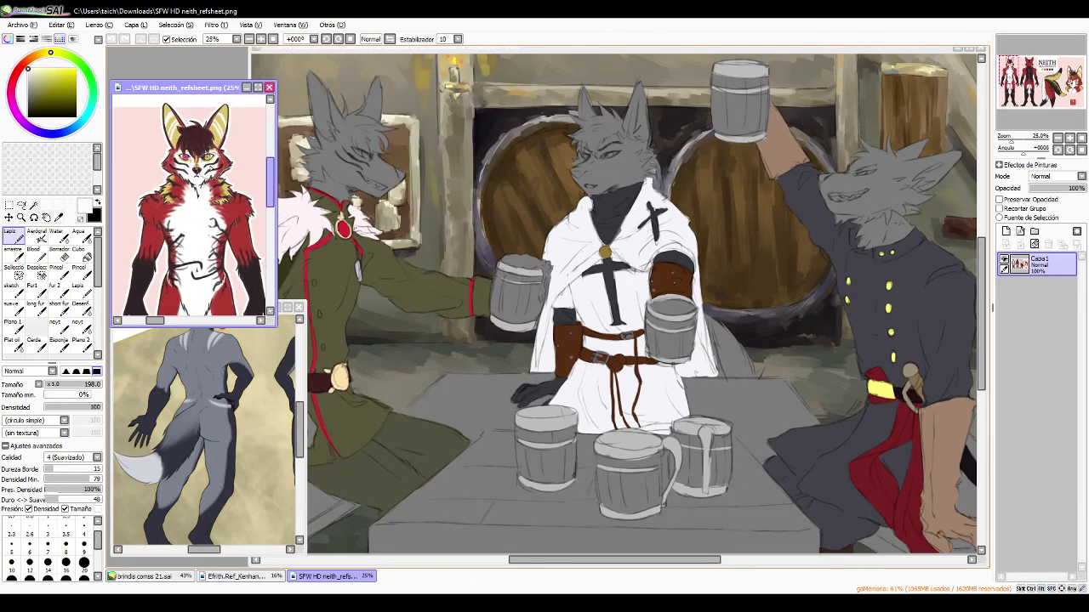
- Sample the dark maroon of Neith's hair and make Capa12 of the tavern drawing the active layer
alt+click(196, 134)
click(152, 576)
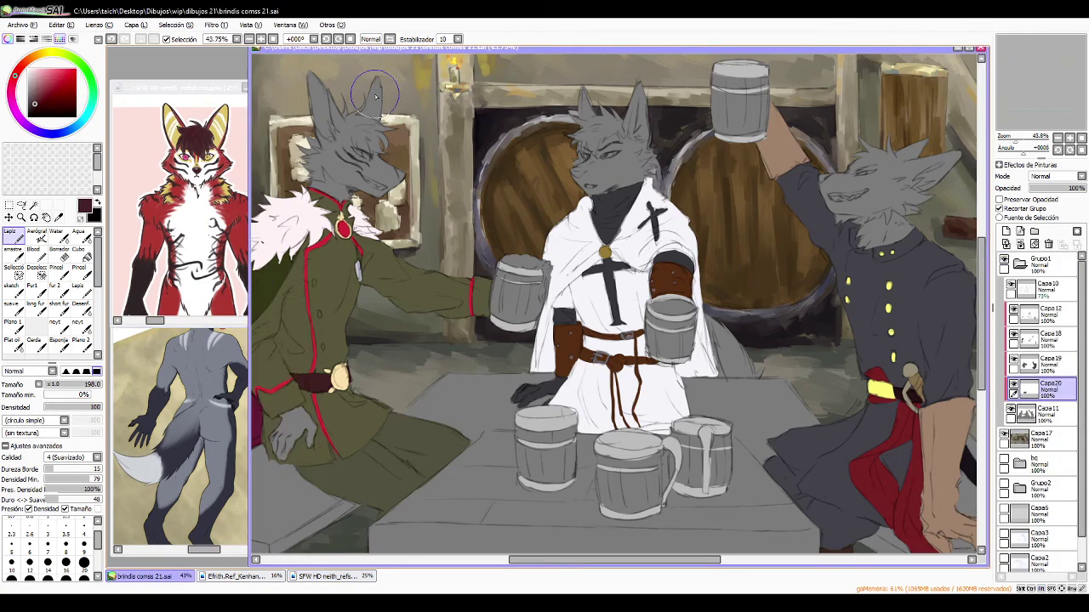
click(1013, 361)
click(1013, 362)
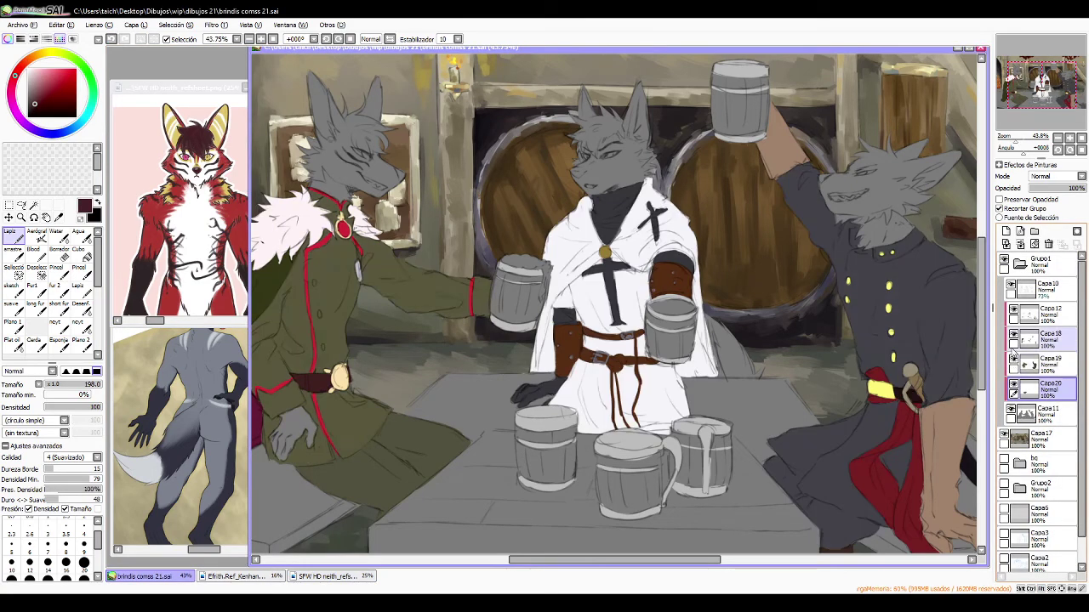
click(1013, 313)
click(1013, 313)
click(1056, 321)
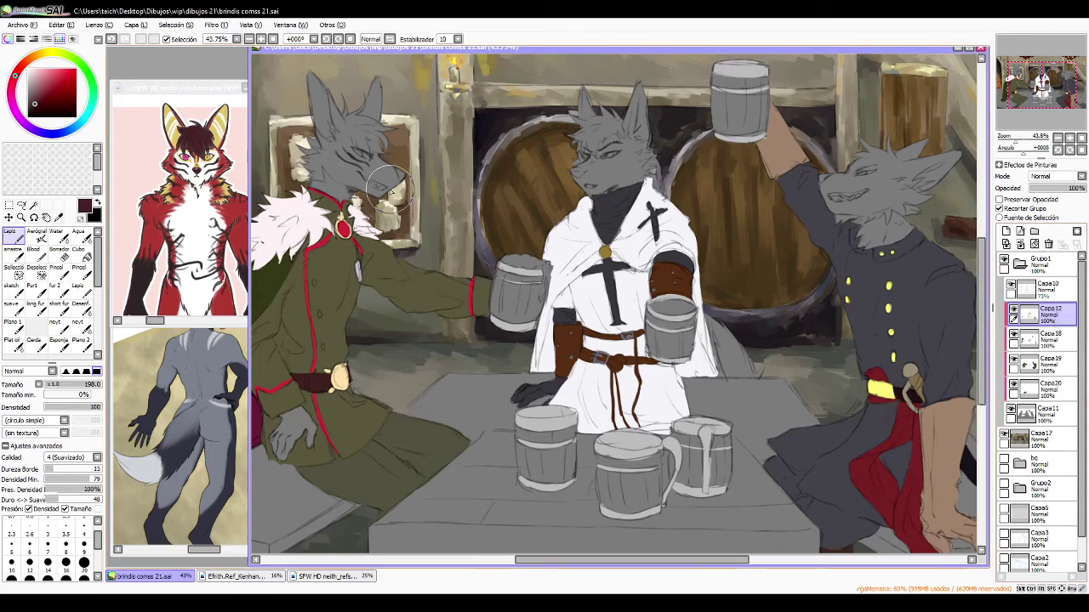
scroll(391, 187, up, 2)
drag(391, 188, 515, 281)
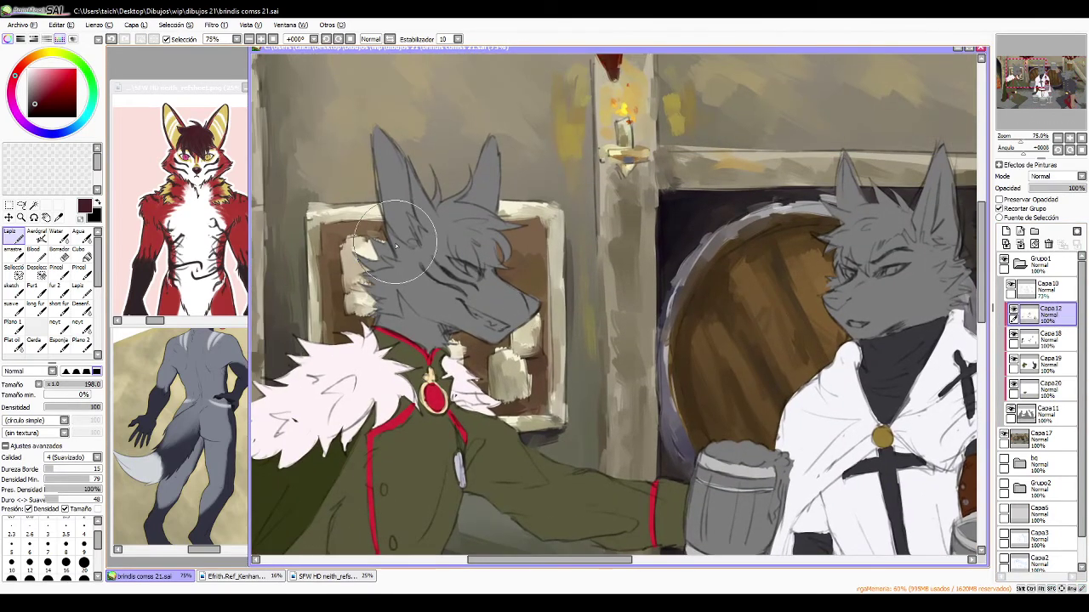
drag(440, 199, 436, 183)
key(ctrl+z)
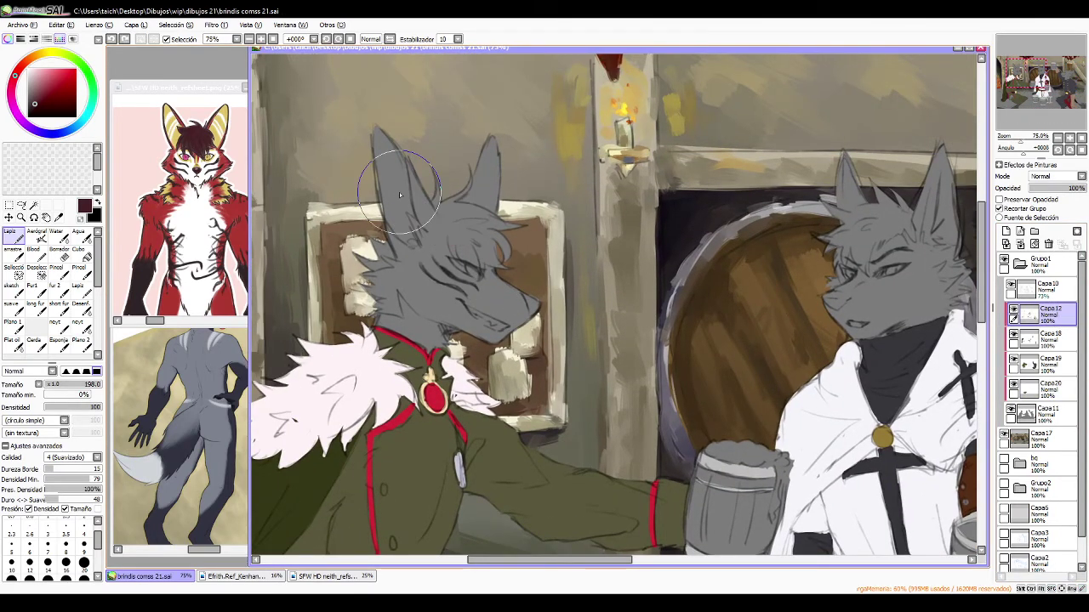
mouse_move(440, 387)
mouse_down()
mouse_move(445, 340)
mouse_move(515, 285)
mouse_up()
key(ctrl+z)
mouse_move(398, 315)
mouse_down()
mouse_move(374, 284)
mouse_move(465, 302)
mouse_up()
key(ctrl+z)
drag(425, 183, 504, 299)
key(ctrl+z)
mouse_move(440, 255)
mouse_down()
mouse_move(430, 333)
mouse_move(508, 291)
mouse_up()
key(ctrl+z)
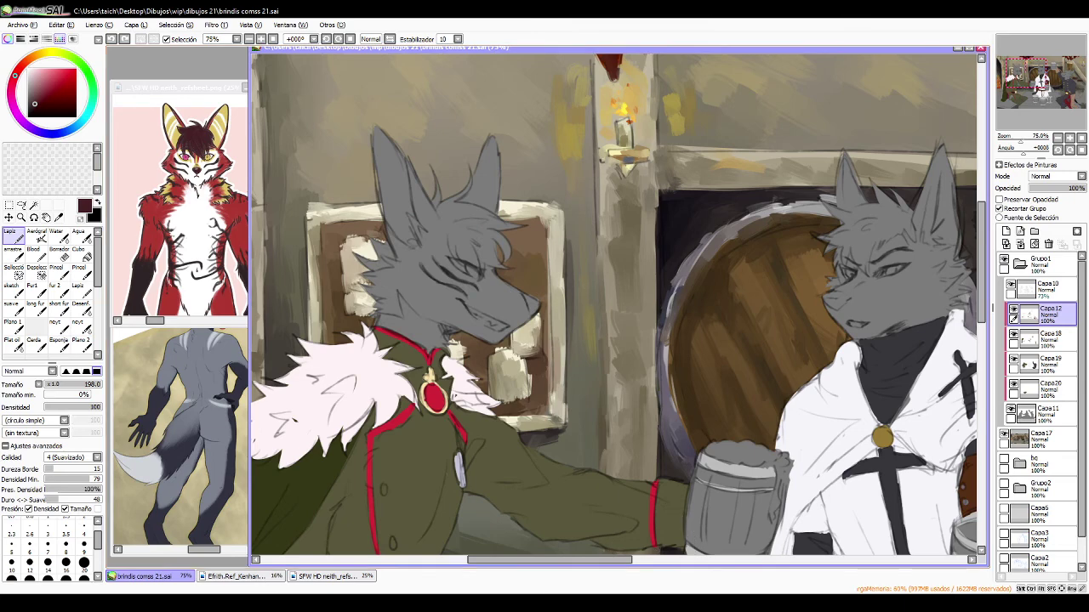
key(alt+Tab)
key(alt+Tab)
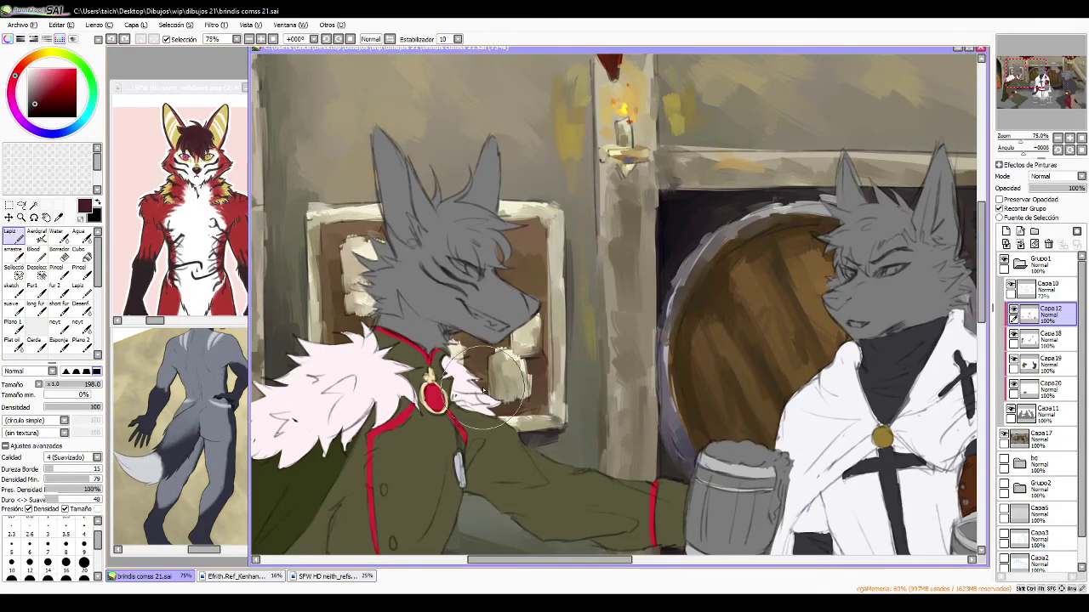
drag(461, 271, 498, 301)
key(ctrl+z)
drag(498, 177, 476, 368)
key(ctrl+z)
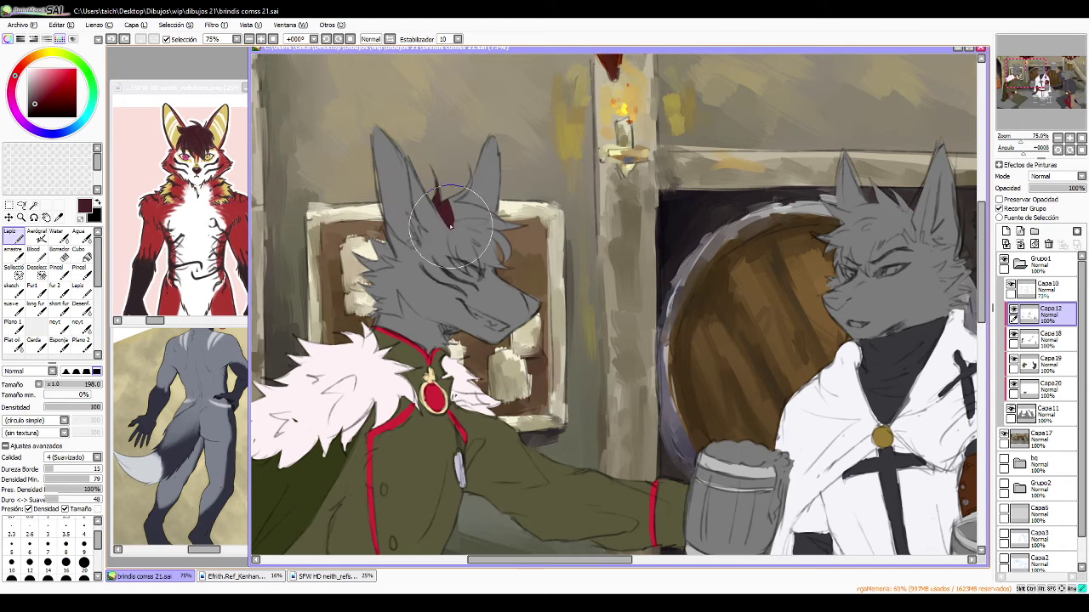
- Paint the green-coated wolf's hair tuft, fringe and nose dark maroon on Capa12
drag(451, 221, 437, 180)
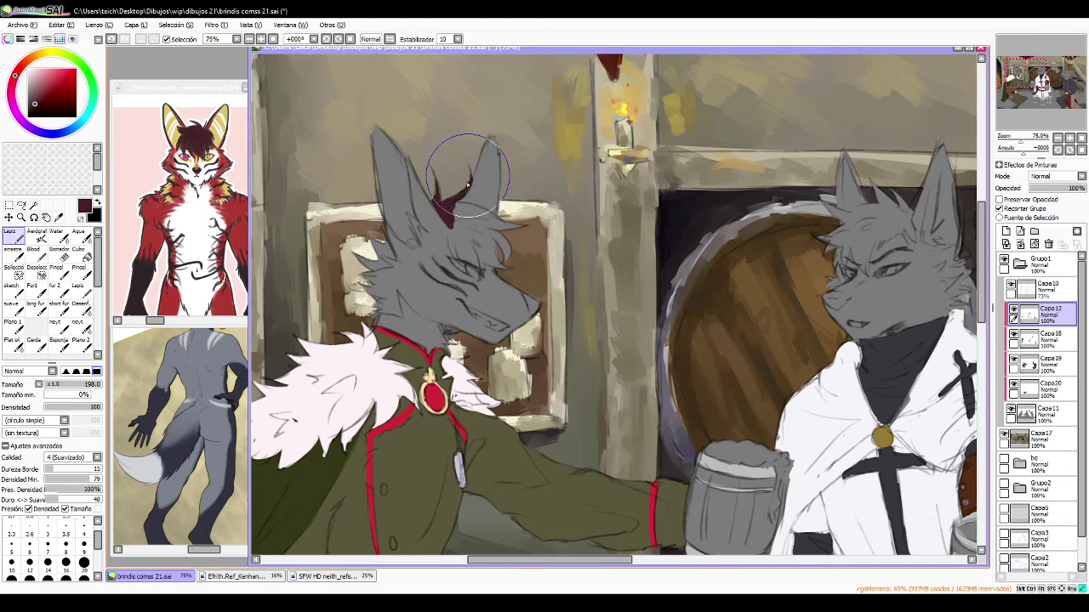
mouse_move(508, 231)
mouse_down()
mouse_move(502, 204)
mouse_move(527, 239)
mouse_move(459, 217)
mouse_move(464, 255)
mouse_move(451, 212)
mouse_move(468, 247)
mouse_move(456, 221)
mouse_move(456, 238)
mouse_move(504, 268)
mouse_move(481, 252)
mouse_move(485, 280)
mouse_move(363, 256)
mouse_up()
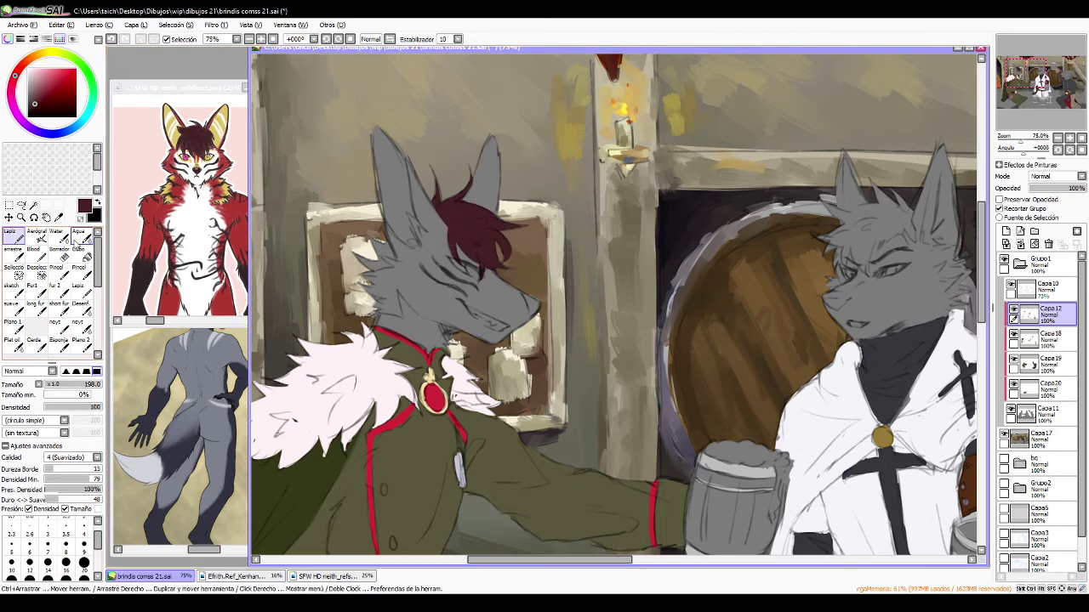
click(81, 219)
mouse_move(467, 300)
mouse_down()
mouse_move(502, 289)
mouse_move(489, 285)
mouse_move(493, 256)
mouse_move(486, 272)
mouse_up()
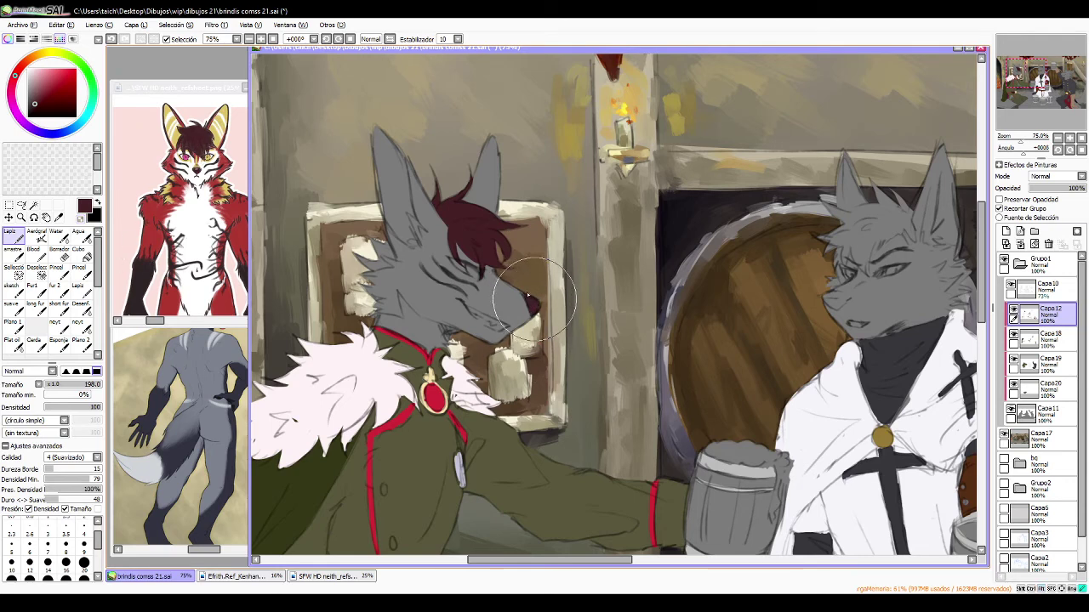
- Paint the green-coated wolf's bared teeth white on Capa12
drag(423, 290, 344, 290)
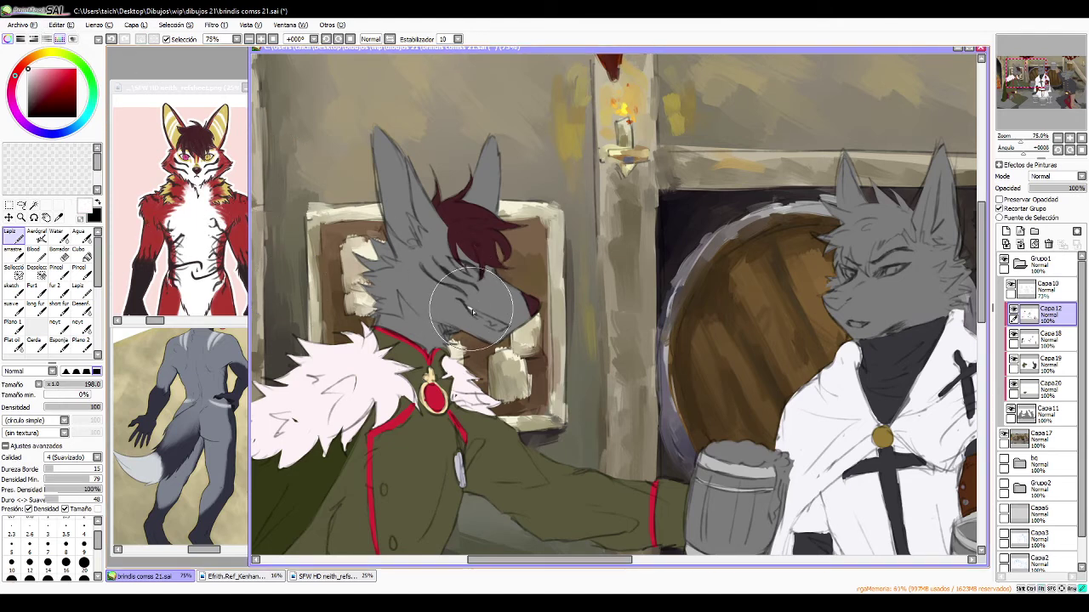
mouse_move(473, 311)
mouse_down()
mouse_move(506, 327)
mouse_move(490, 317)
mouse_up()
key(ctrl+z)
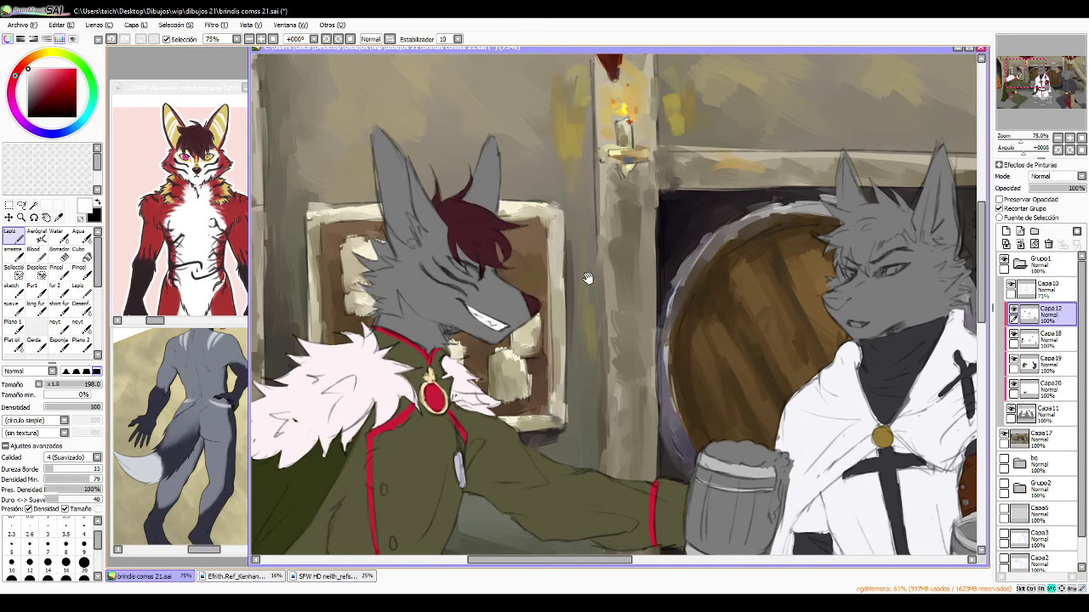
- Show Efrith's dark-furred head at 50% in its reference sheet and sample the near-black of the hair for the tavern drawing
mouse_move(603, 285)
mouse_down()
mouse_move(625, 226)
mouse_move(534, 157)
mouse_move(539, 227)
mouse_move(651, 149)
mouse_move(597, 200)
mouse_move(414, 302)
mouse_move(580, 263)
mouse_move(407, 319)
mouse_move(495, 277)
mouse_up()
click(164, 442)
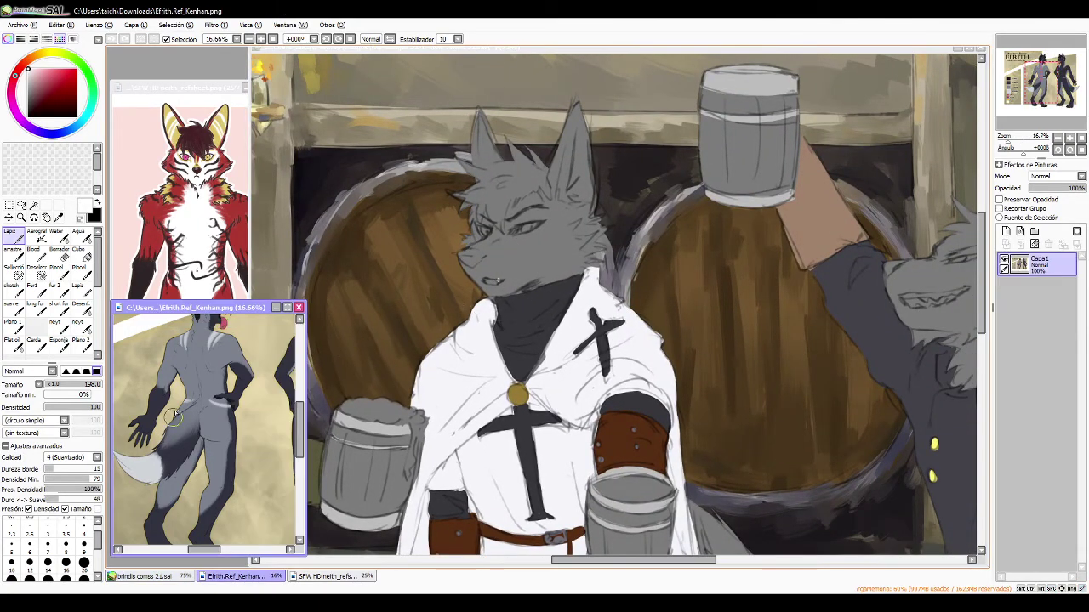
click(555, 250)
key(ctrl+z)
click(185, 420)
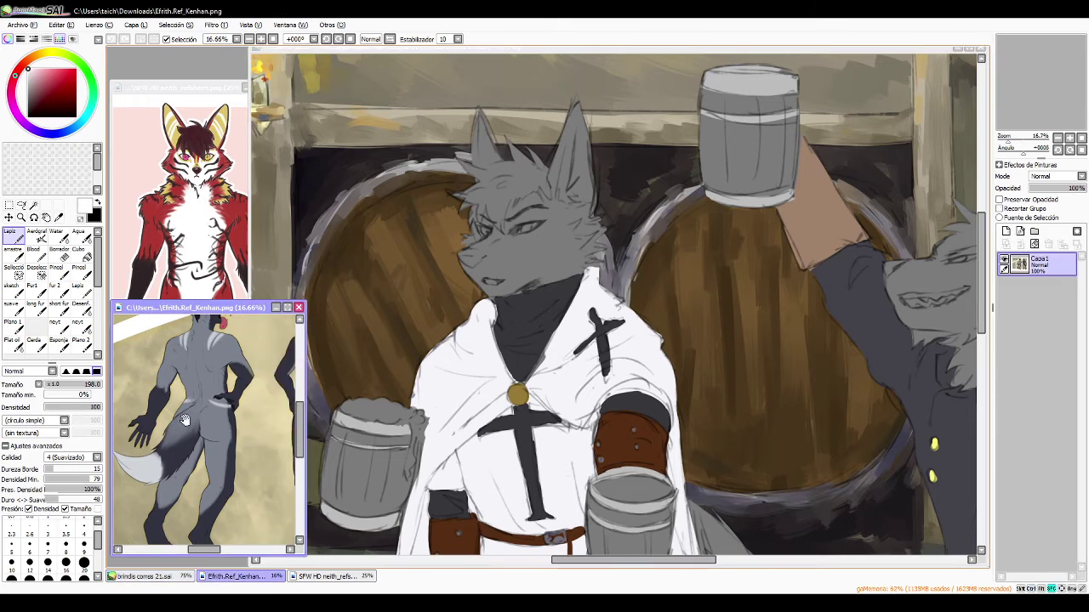
drag(256, 358, 140, 447)
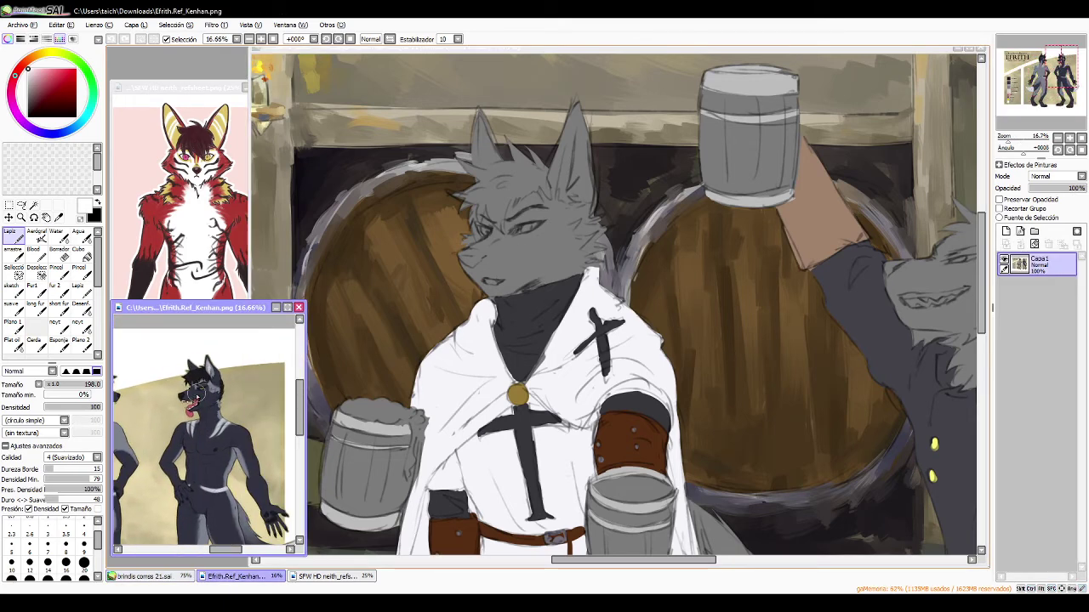
scroll(196, 396, up, 3)
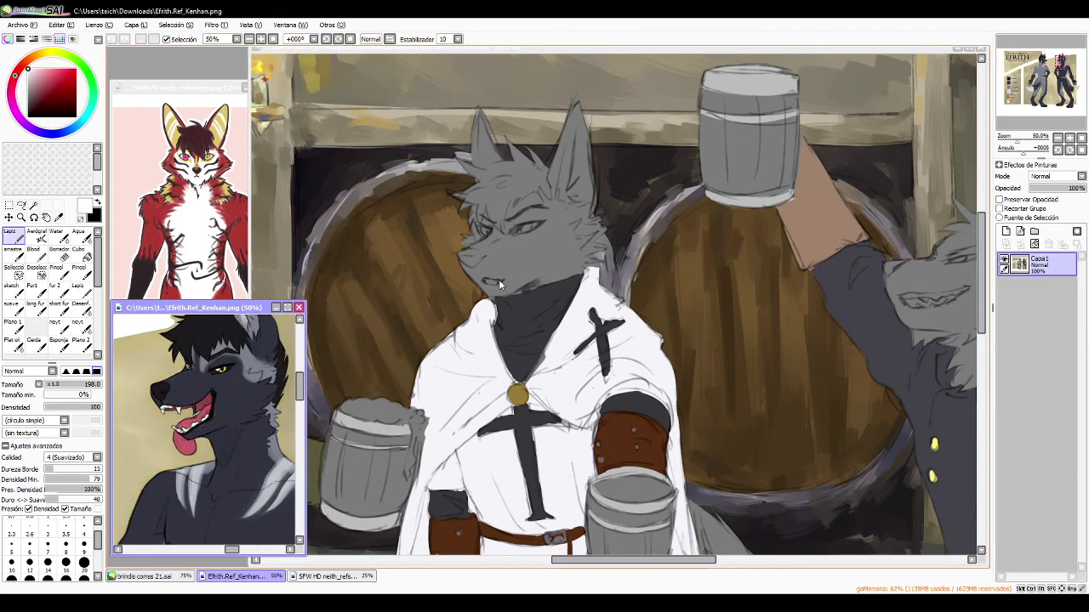
click(499, 279)
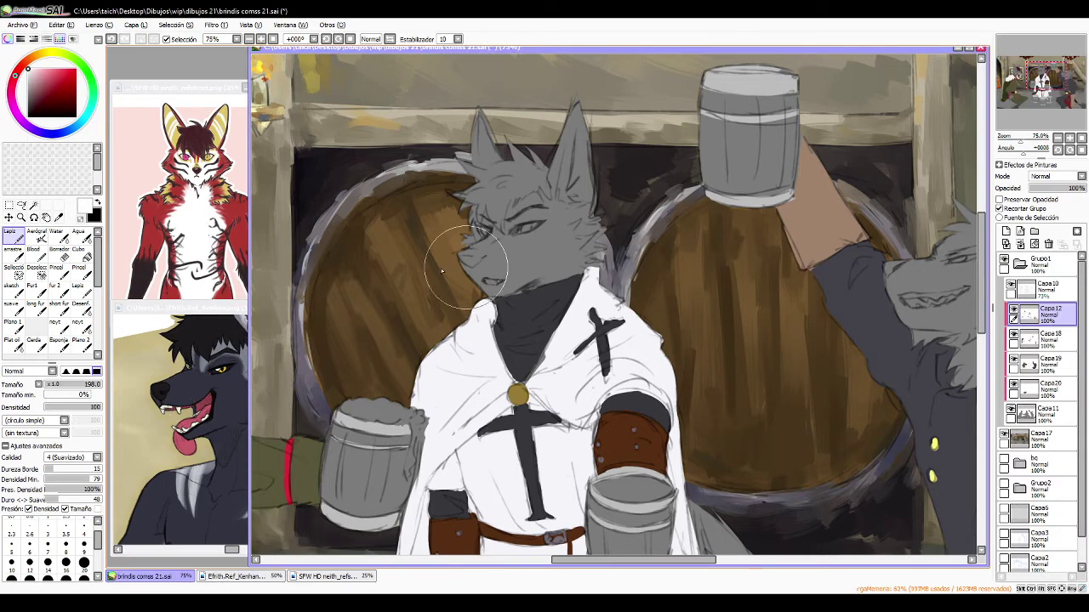
alt+click(195, 351)
- Paint the white-cloaked wolf's hair and nose near-black on Capa12, touching up the muzzle with the Desenf. brush
drag(479, 232, 472, 236)
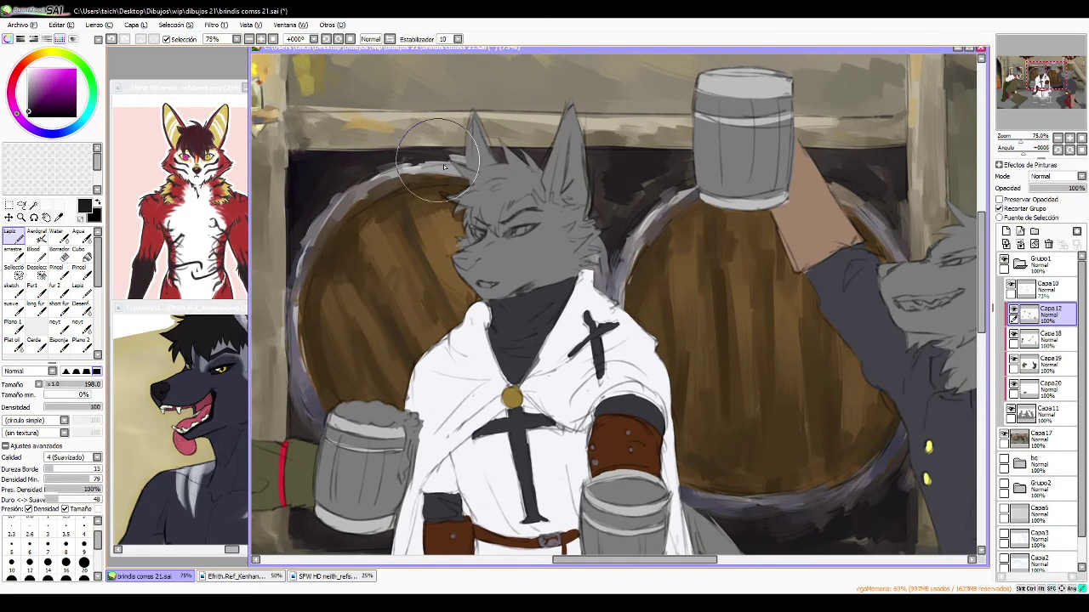
mouse_move(444, 167)
mouse_down()
mouse_move(475, 180)
mouse_move(460, 172)
mouse_move(529, 168)
mouse_move(498, 132)
mouse_move(541, 168)
mouse_move(543, 198)
mouse_move(533, 169)
mouse_move(536, 197)
mouse_move(523, 181)
mouse_move(519, 198)
mouse_move(497, 189)
mouse_move(454, 197)
mouse_move(464, 228)
mouse_up()
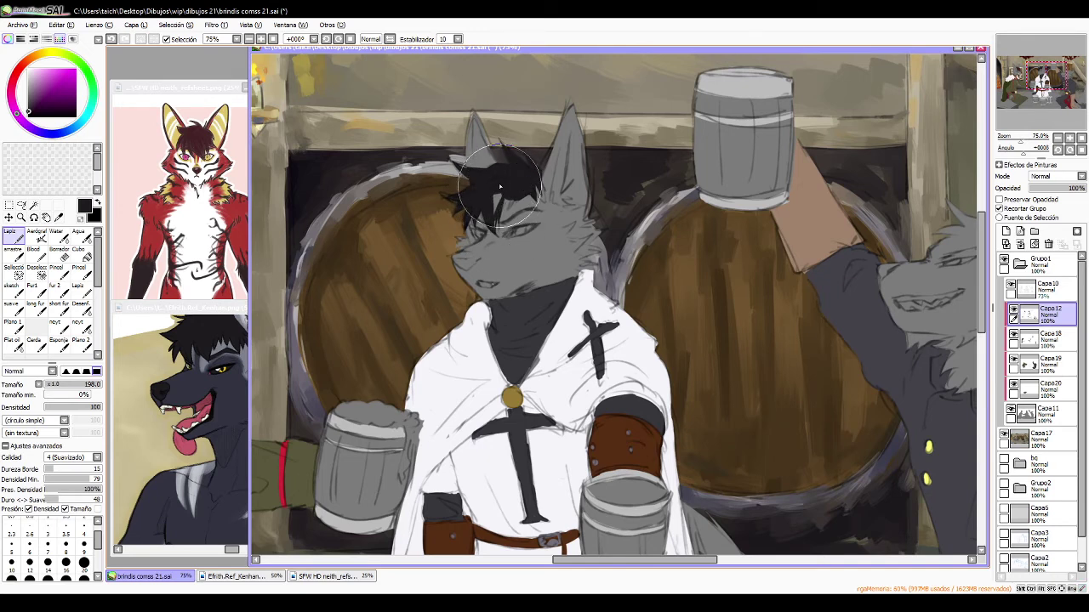
mouse_move(499, 188)
mouse_down()
mouse_move(509, 215)
mouse_move(517, 192)
mouse_move(507, 205)
mouse_move(500, 184)
mouse_move(527, 167)
mouse_up()
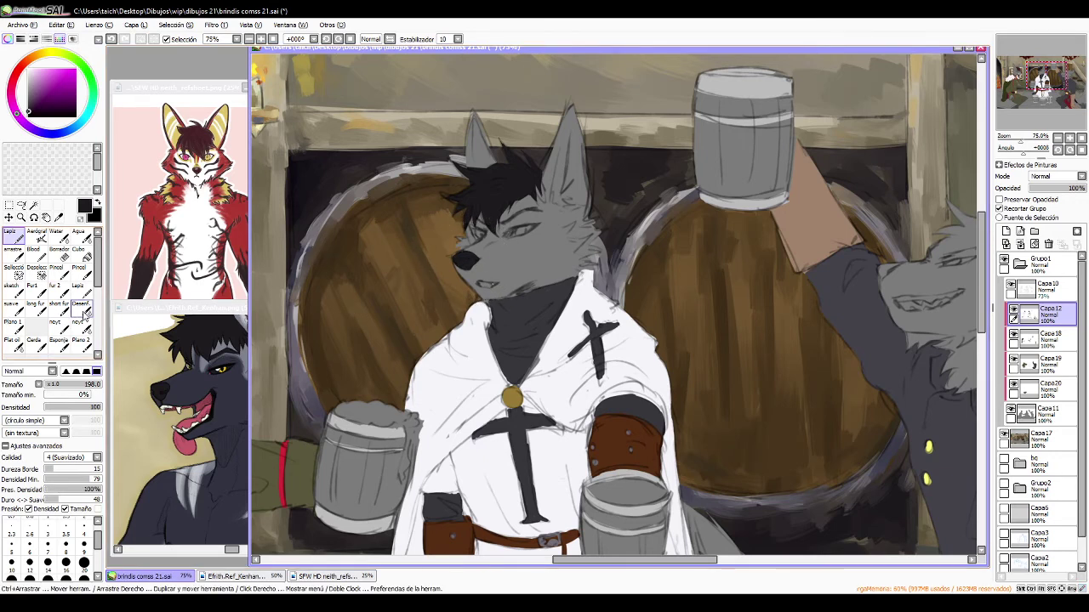
click(83, 306)
drag(489, 240, 486, 242)
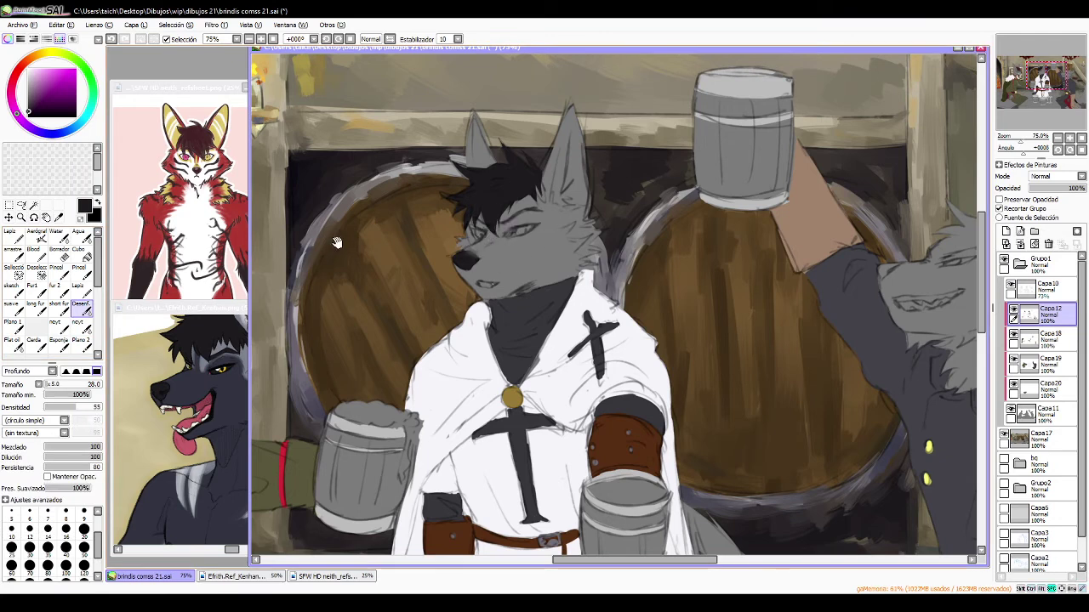
- Sample the maroon of the green-coated wolf's nose and choose the Desenf. brush to soften it
click(37, 238)
mouse_move(495, 236)
mouse_down()
mouse_move(472, 243)
mouse_move(609, 259)
mouse_up()
drag(449, 281, 565, 257)
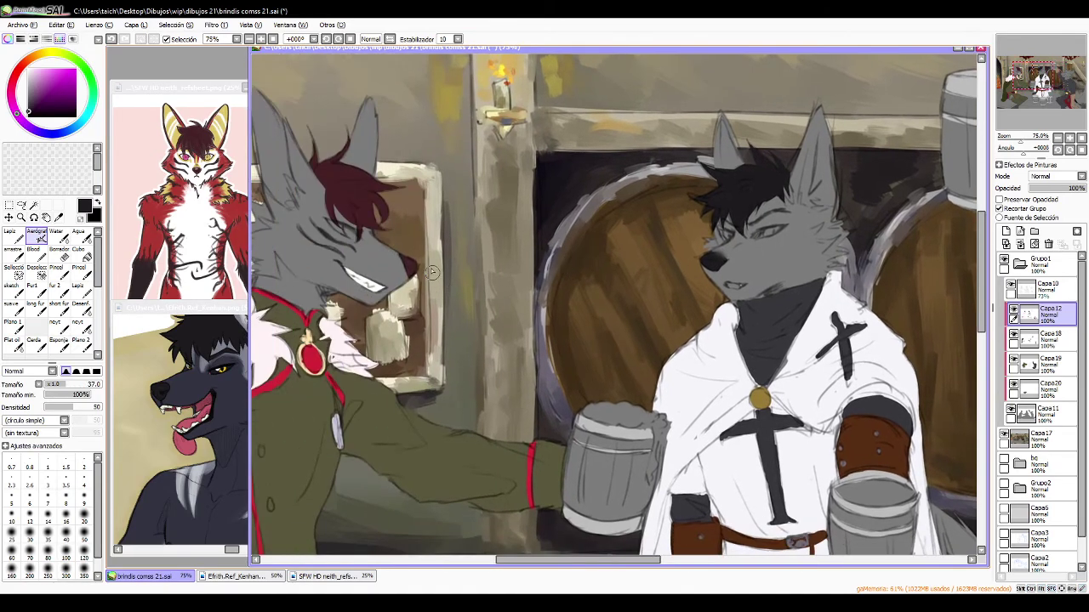
alt+click(410, 266)
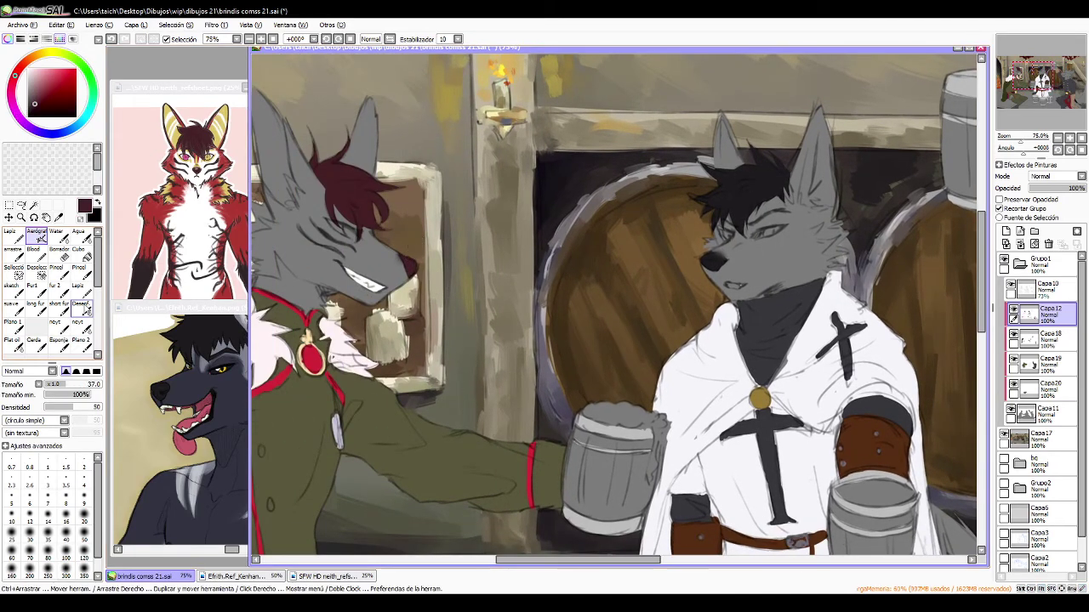
click(85, 309)
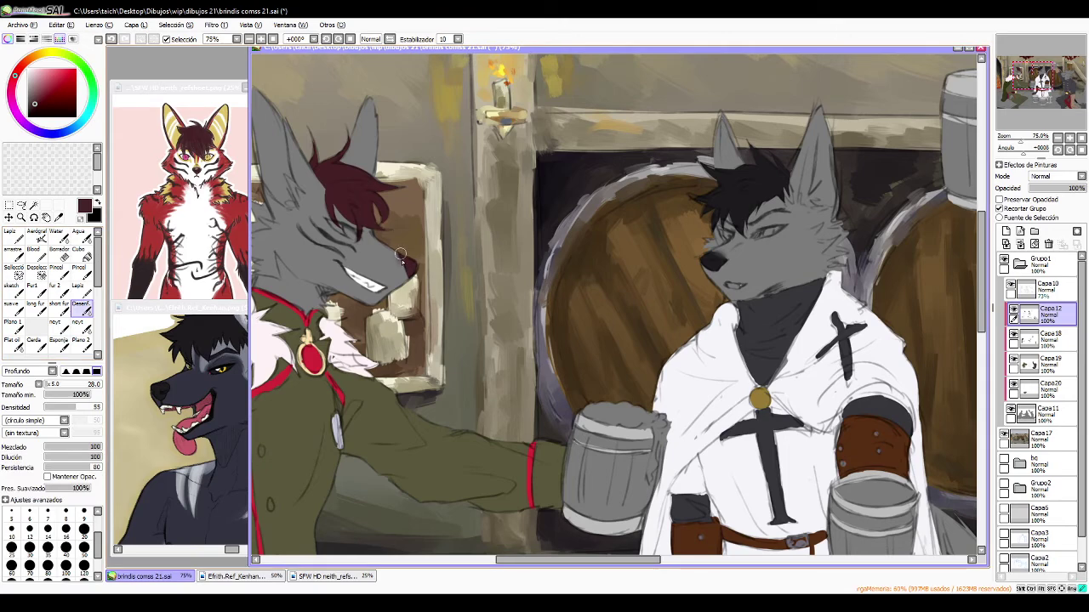
- Paint the navy-coated wolf's bared teeth white on Capa12 with the Lapiz brush
drag(684, 246, 302, 190)
drag(545, 258, 523, 250)
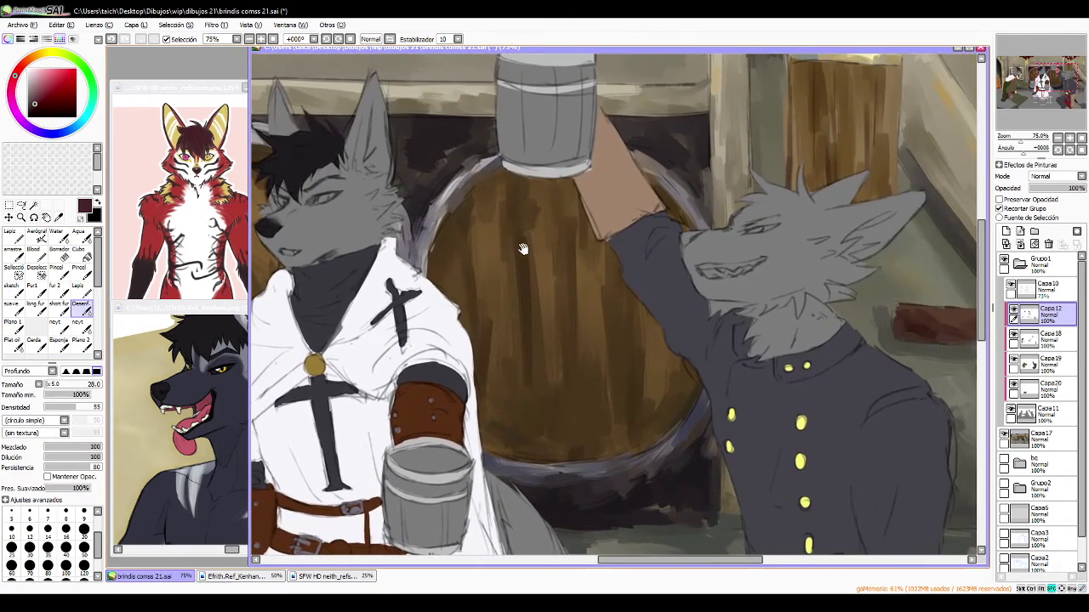
alt+click(291, 344)
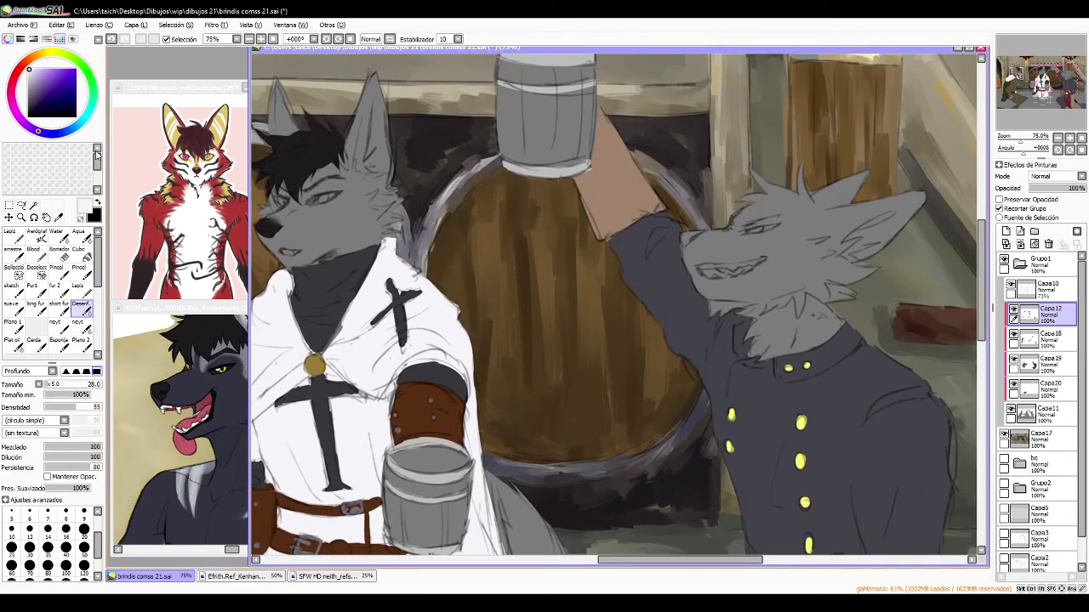
click(12, 232)
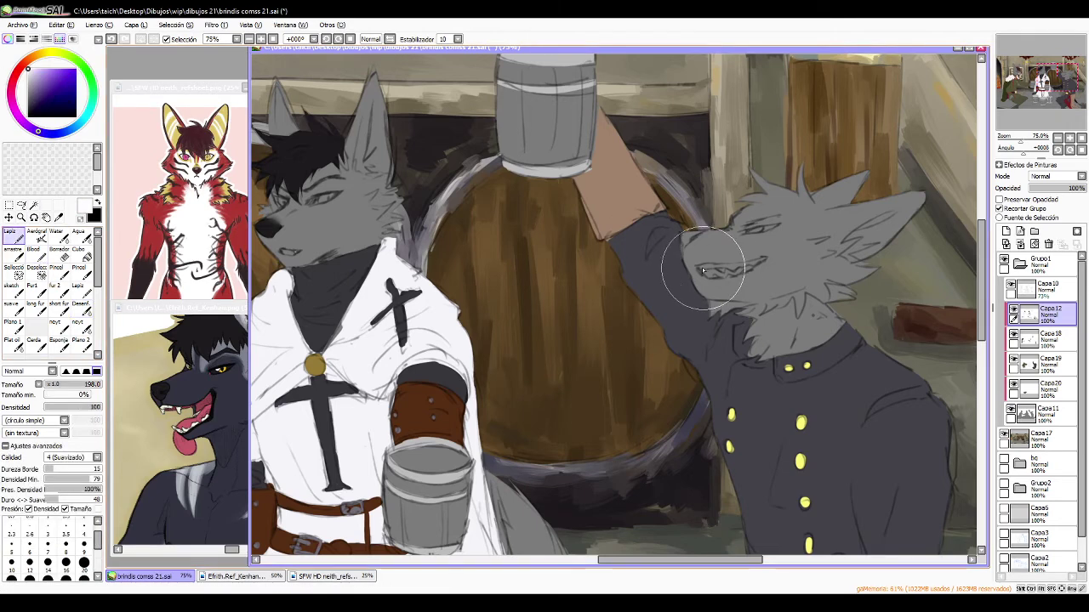
mouse_move(702, 269)
mouse_down()
mouse_move(761, 260)
mouse_move(715, 278)
mouse_move(737, 277)
mouse_move(745, 270)
mouse_move(696, 267)
mouse_up()
key(ctrl+z)
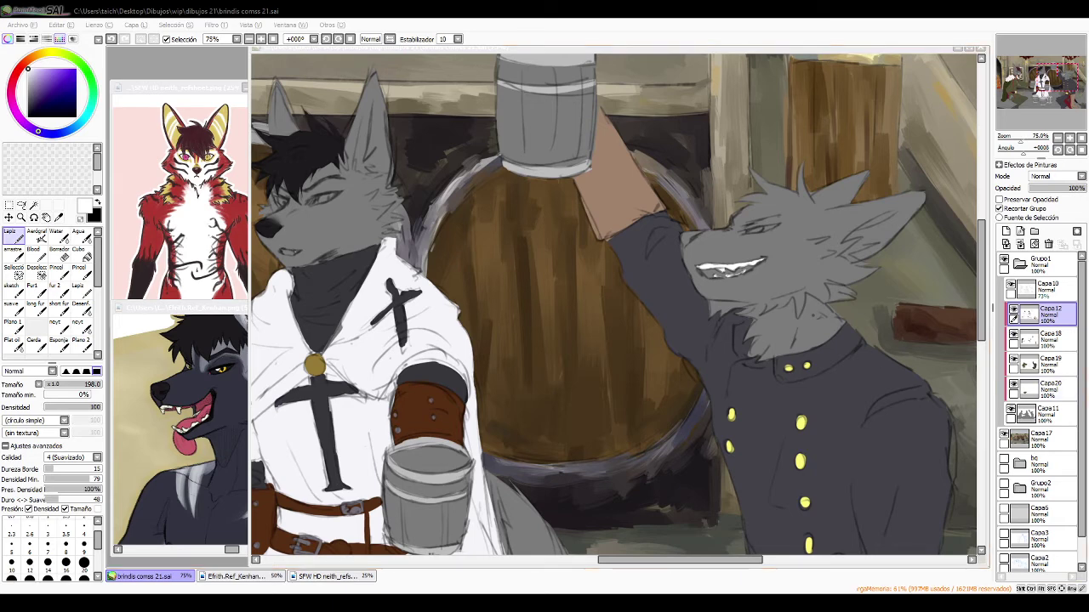
- Open the Star reference sheet photo_2021-07-17_00-45-16.jpg as the third character's colour reference
click(657, 8)
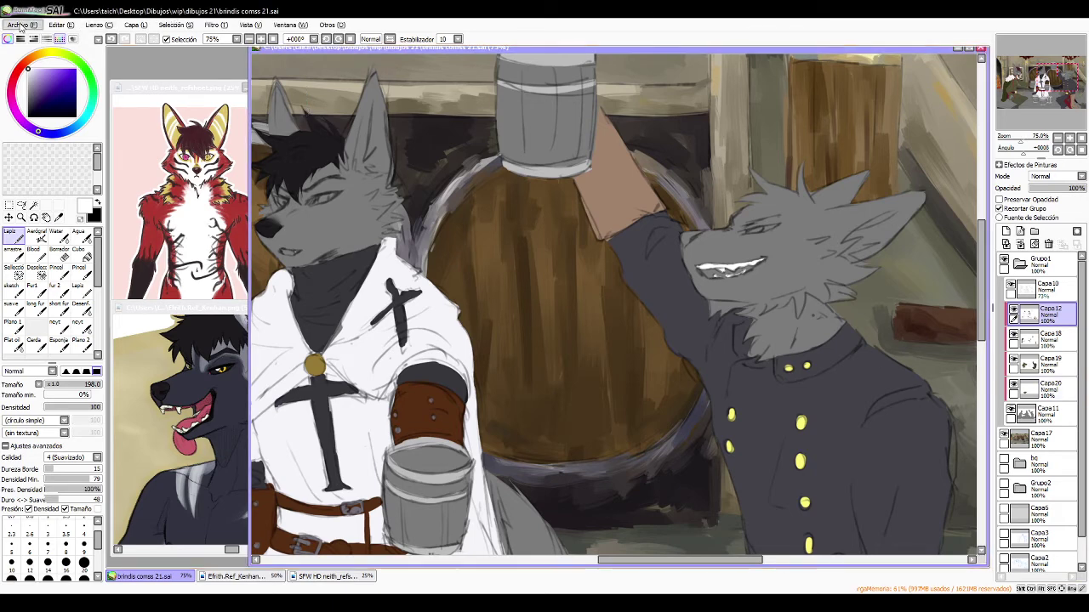
click(23, 26)
click(45, 47)
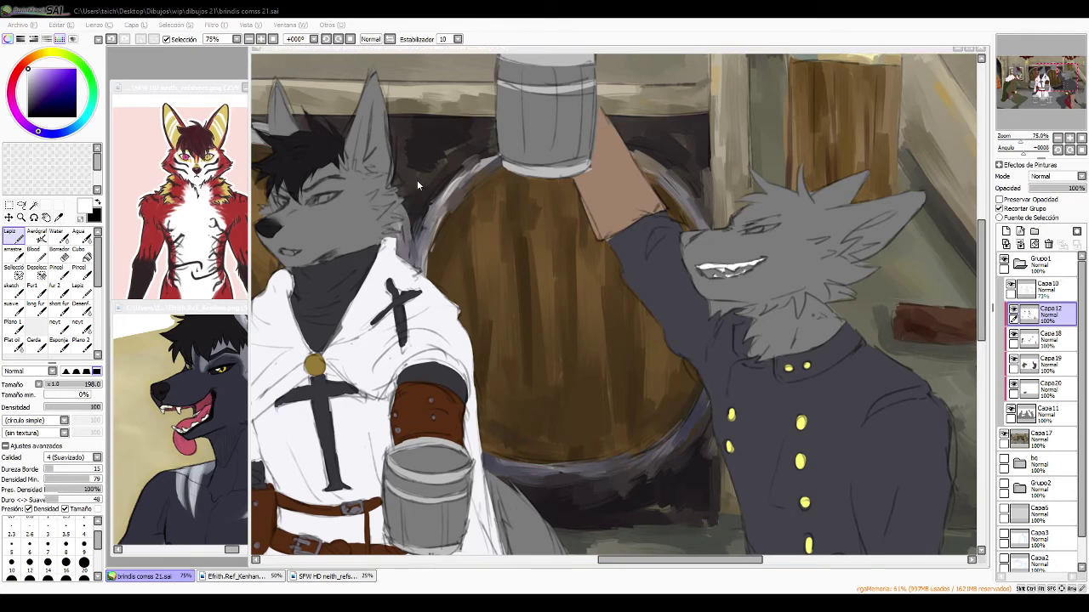
double_click(596, 209)
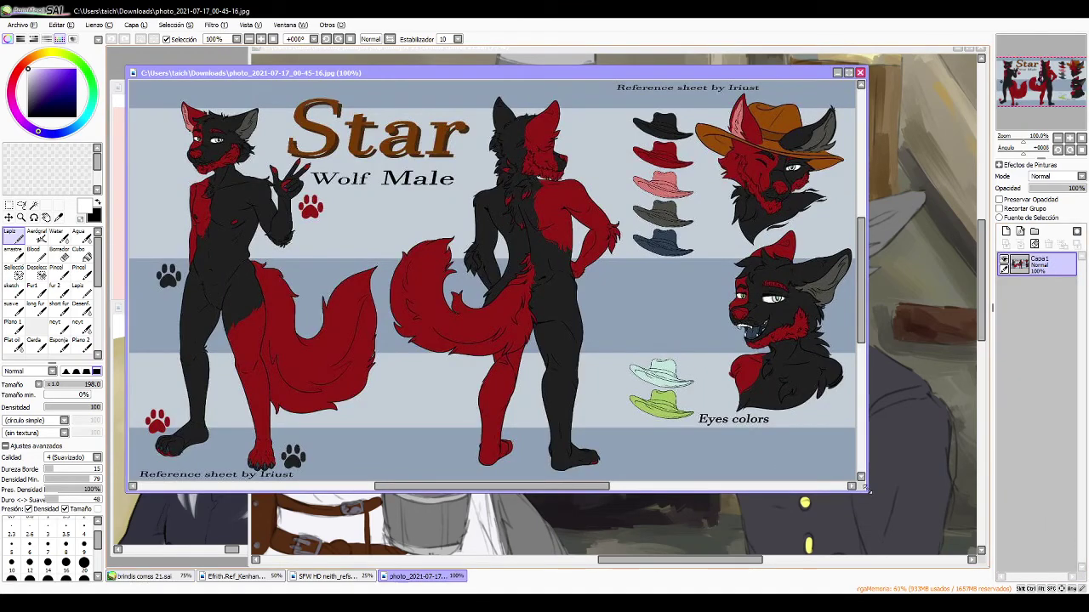
- Shrink the Star reference sheet and place it beside the drawing over the Efrith sheet, with Star's open-mouthed head showing
drag(866, 490, 348, 467)
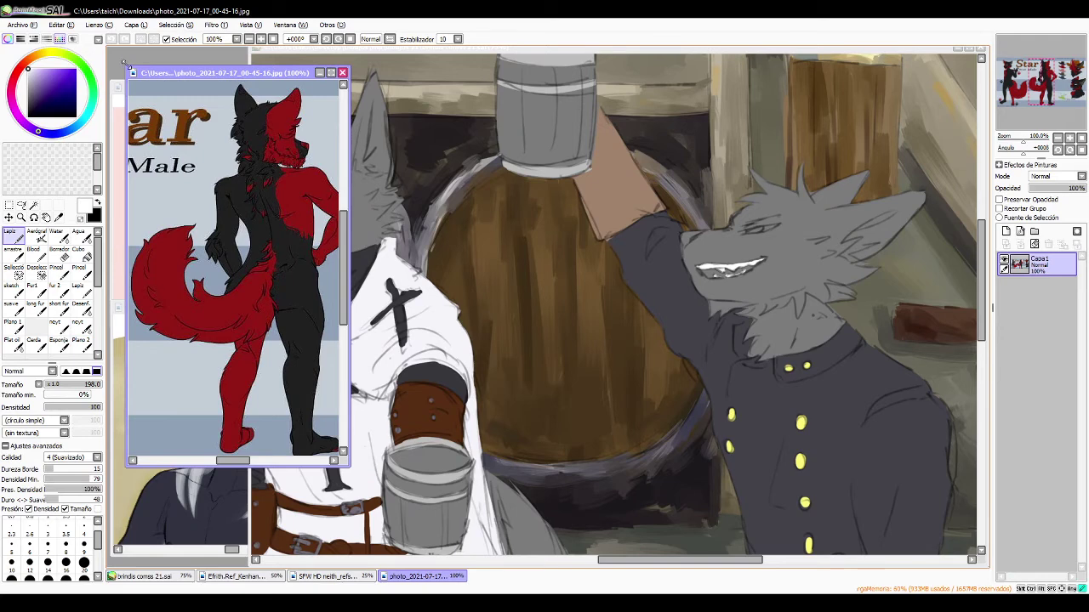
drag(124, 61, 188, 417)
click(170, 89)
click(535, 263)
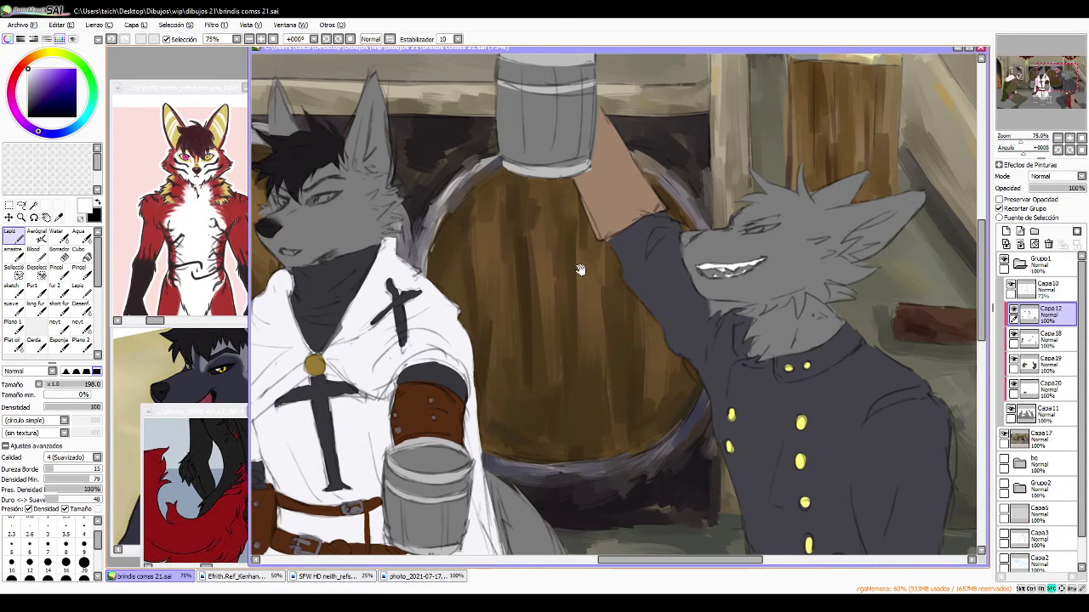
drag(527, 254, 580, 256)
click(242, 461)
drag(243, 472, 184, 430)
mouse_move(275, 478)
mouse_down()
mouse_move(321, 426)
mouse_move(275, 484)
mouse_up()
drag(158, 519, 228, 455)
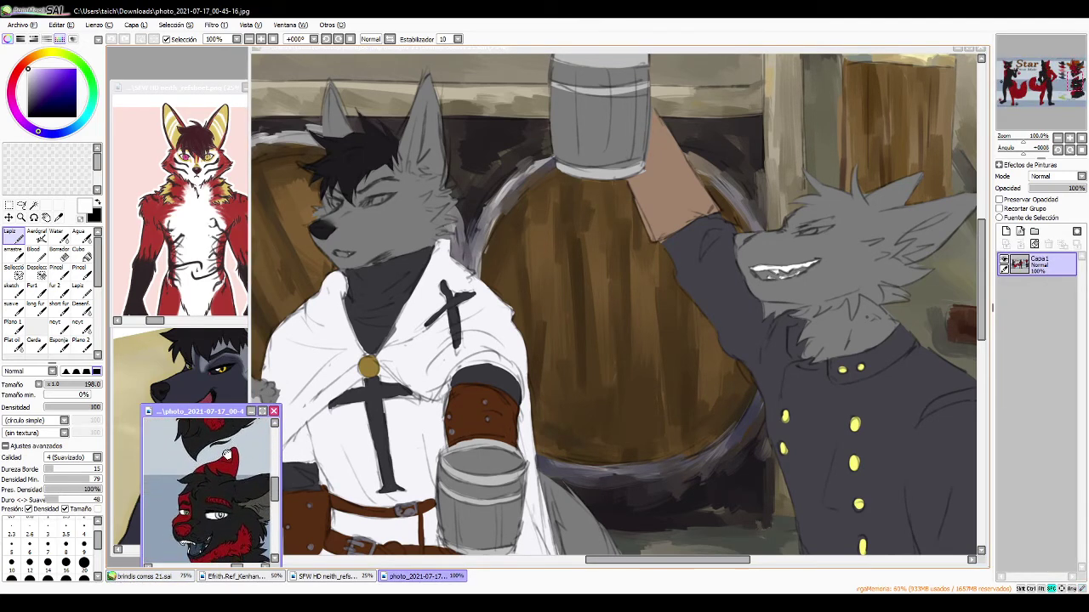
- Sample the dark red of Star's ear and bring the navy-coated wolf's head into view in the tavern drawing
alt+click(228, 467)
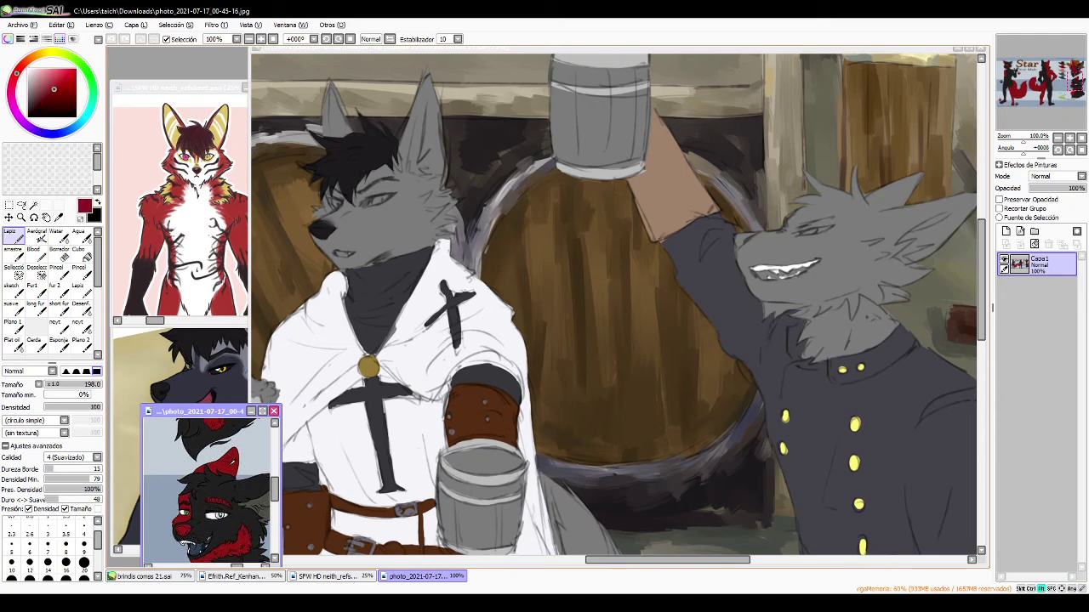
click(692, 338)
drag(732, 313, 516, 407)
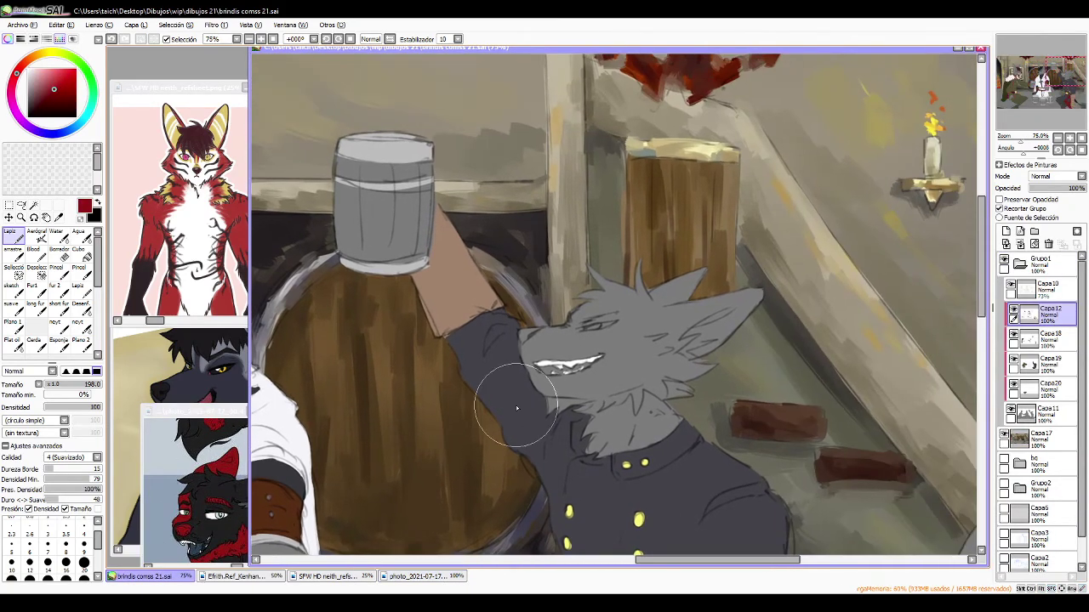
- Paint the navy-coated wolf's nose dark red on Capa12, redoing misplaced dabs, and save the drawing
click(522, 333)
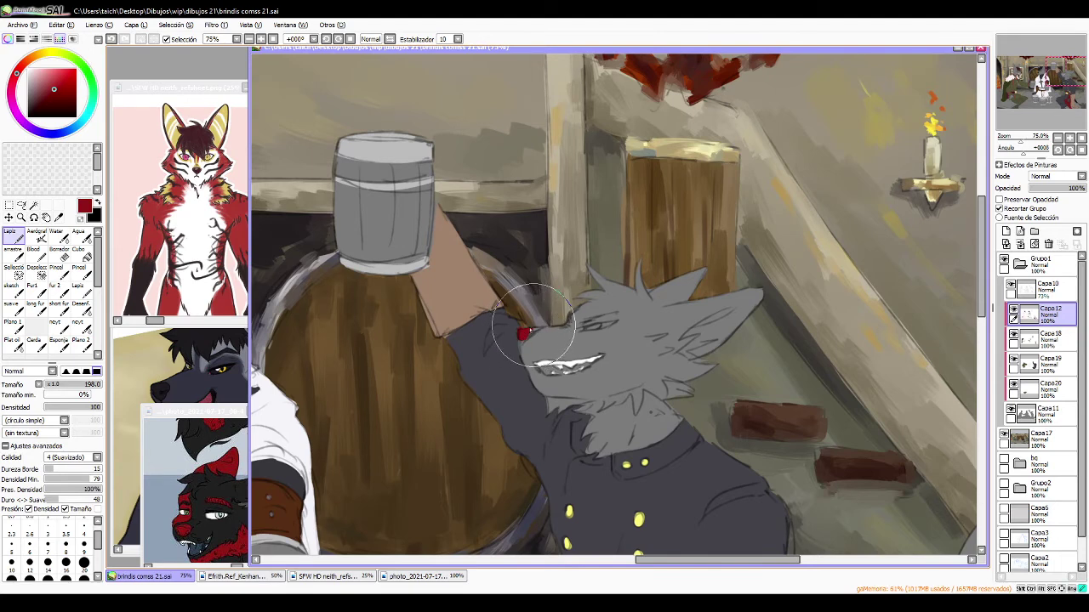
key(ctrl+z)
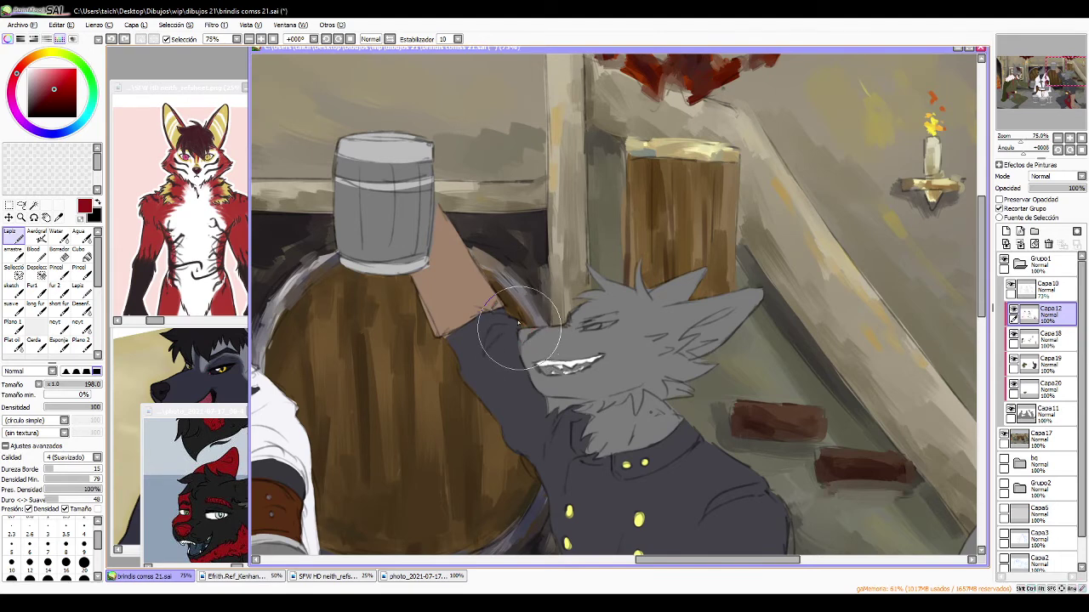
key(ctrl+s)
click(523, 334)
key(ctrl+z)
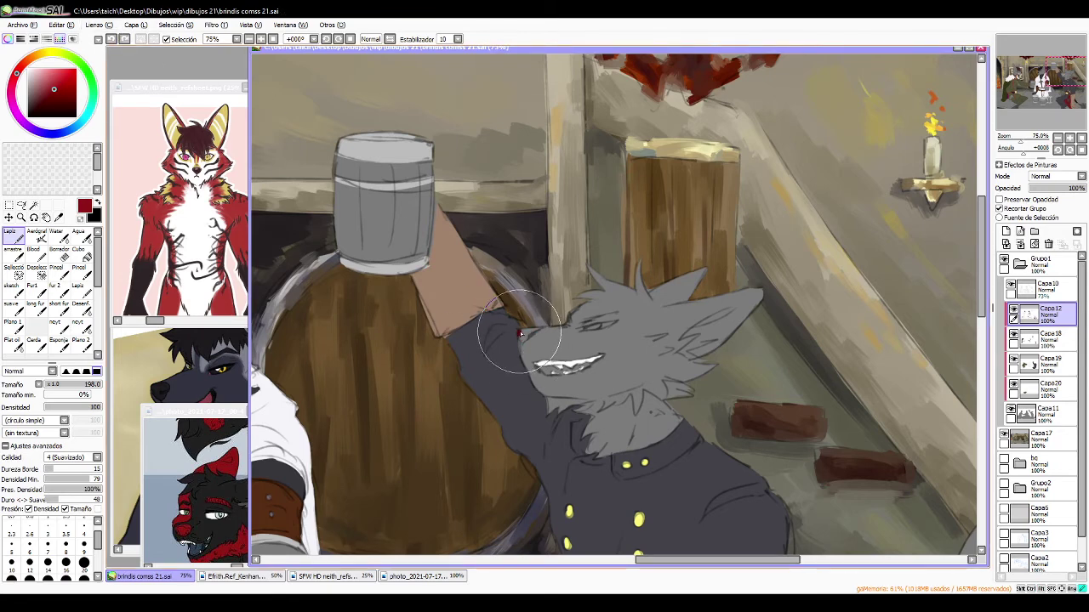
click(520, 335)
key(ctrl+z)
click(520, 336)
mouse_move(521, 338)
mouse_down()
mouse_move(537, 328)
mouse_move(524, 329)
mouse_up()
- Toggle Capa18 to check its contents, make it the active layer and pick a bright pink
drag(1063, 85, 1024, 89)
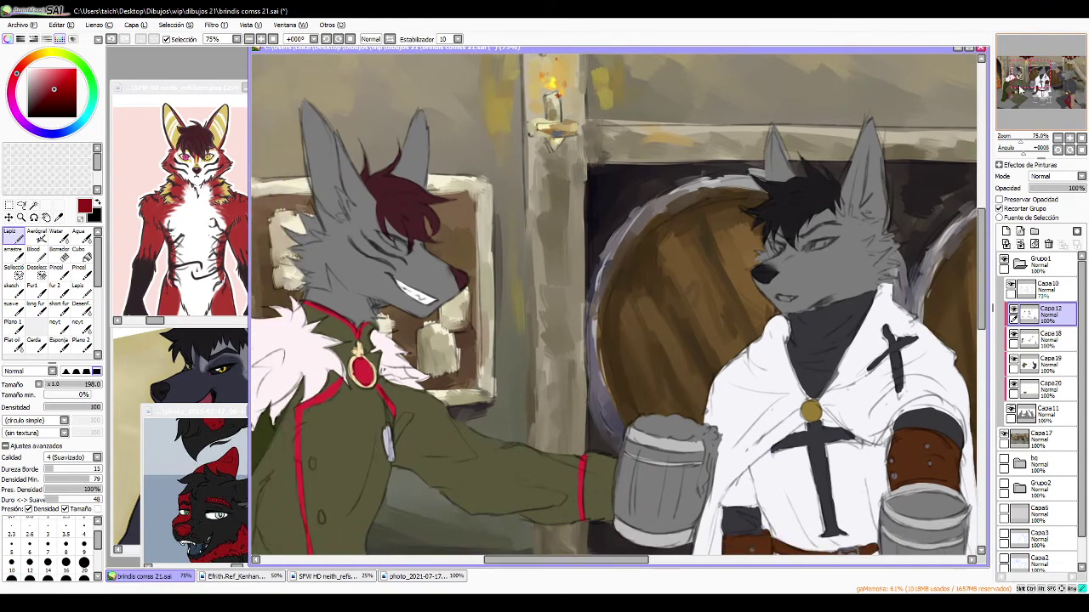
click(1014, 337)
click(1014, 337)
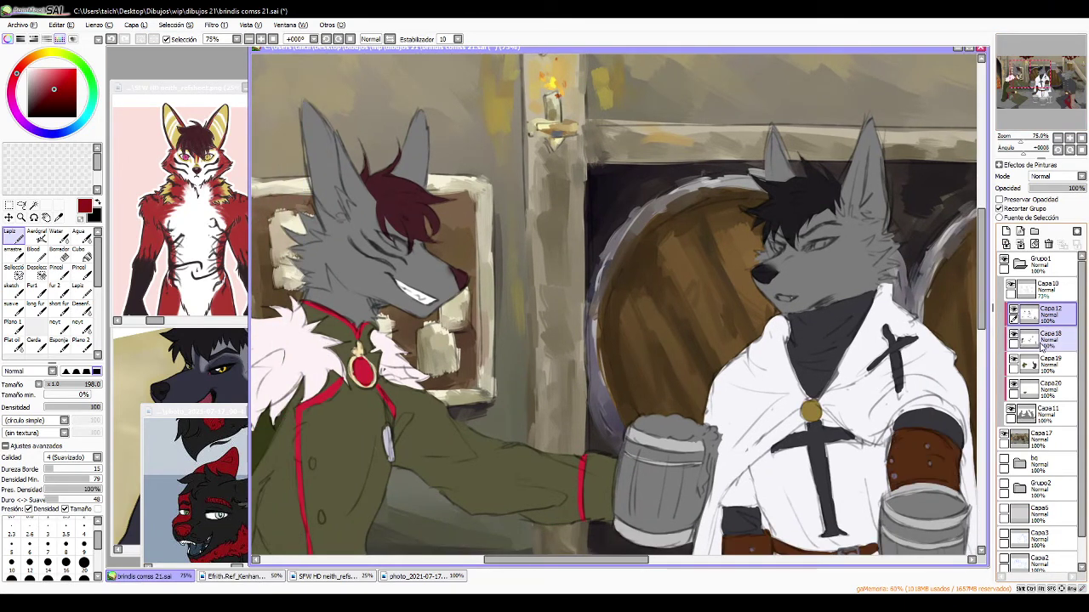
click(1043, 343)
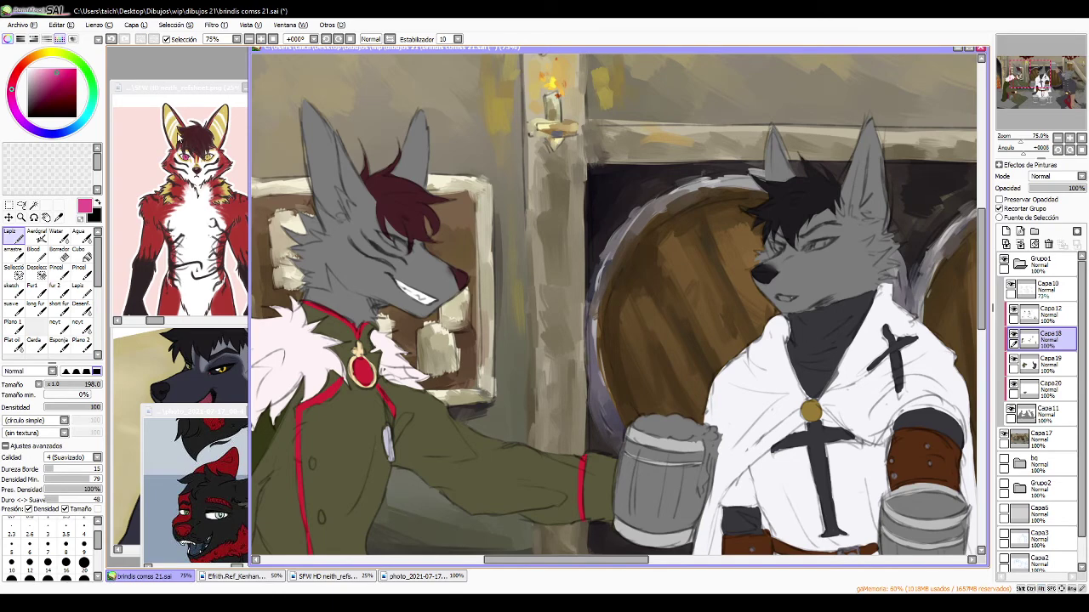
- Check the eye colour on the Neith sheet and paint the green-coated wolf's iris bright pink on Capa18
click(189, 151)
scroll(190, 150, up, 4)
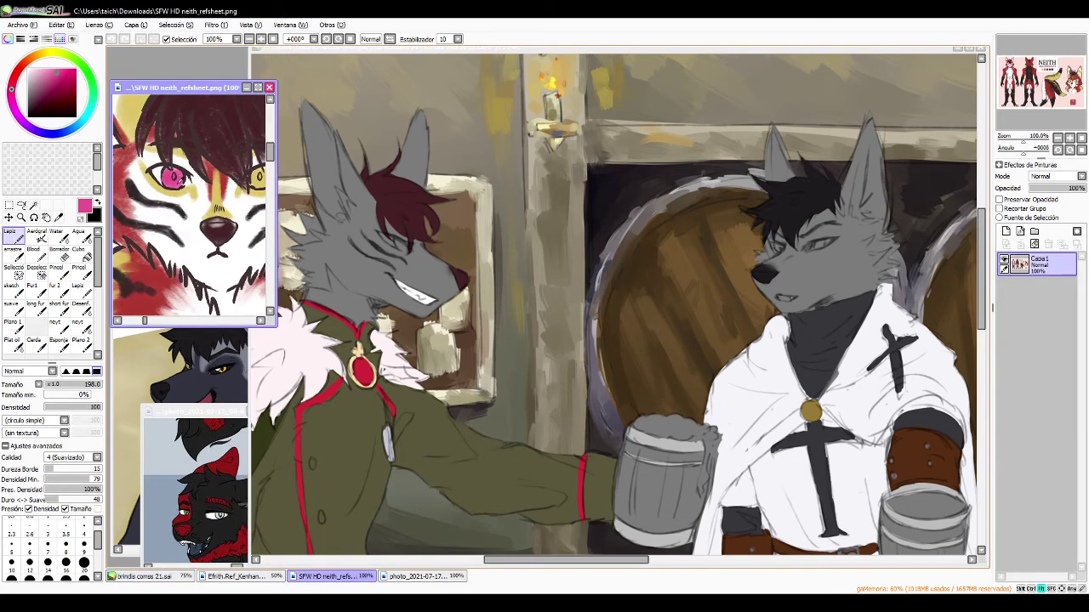
scroll(182, 177, down, 8)
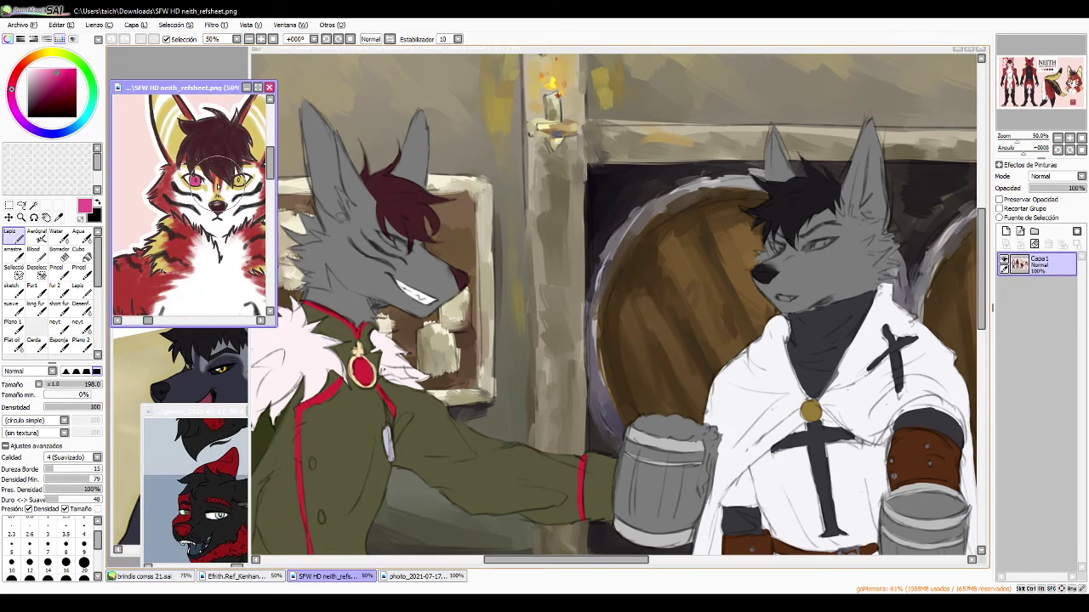
drag(259, 204, 117, 219)
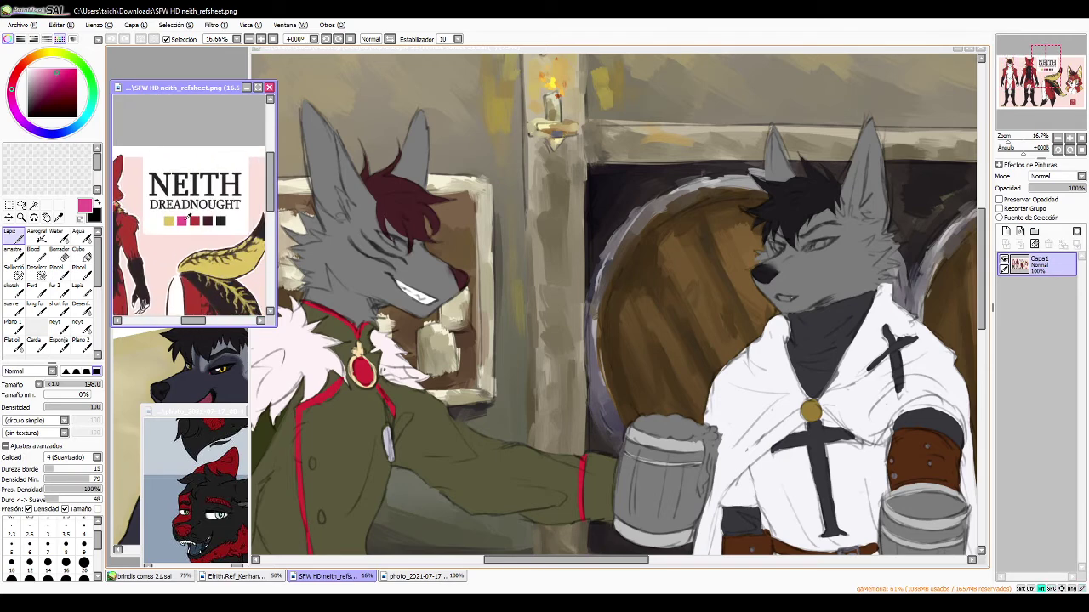
click(332, 212)
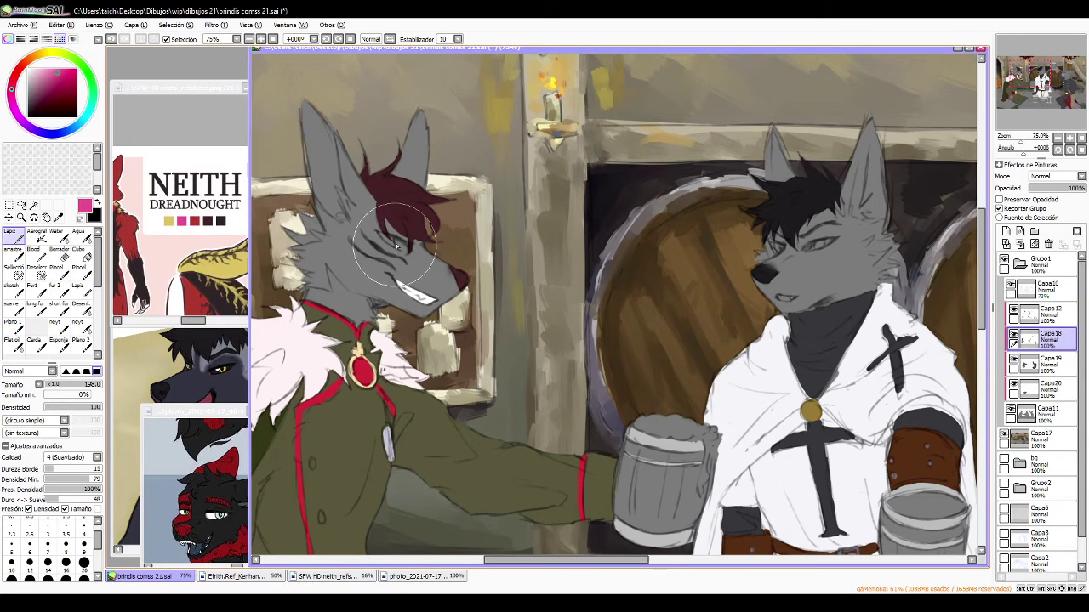
drag(397, 244, 398, 243)
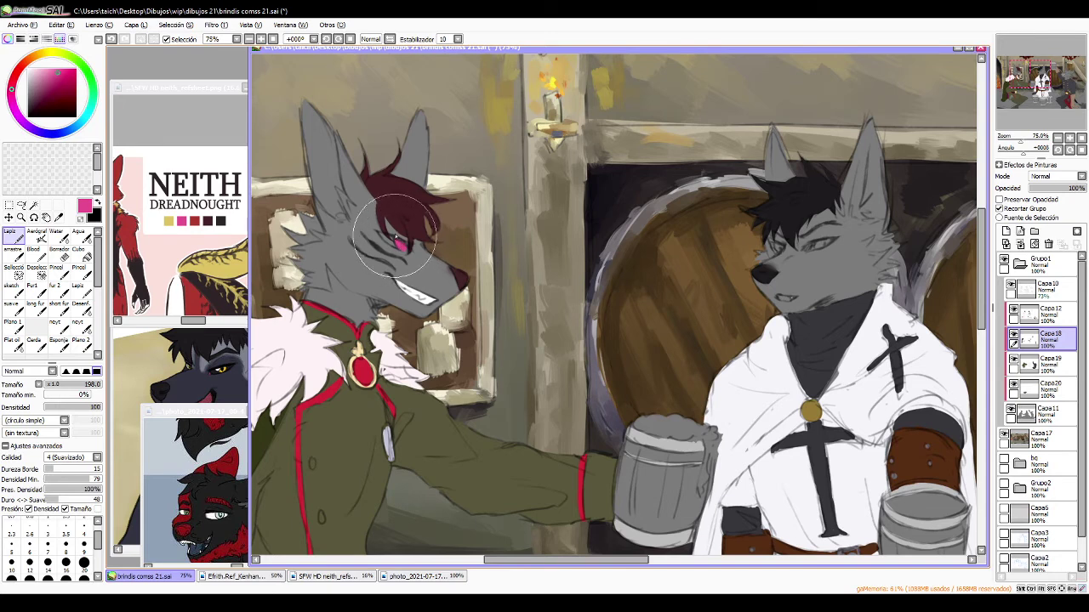
- Sample the pale yellow of Neith's ear and paint thin stripes on the green-coated wolf's nearer ear with the Plano 1 brush
drag(191, 239, 268, 232)
drag(212, 198, 191, 213)
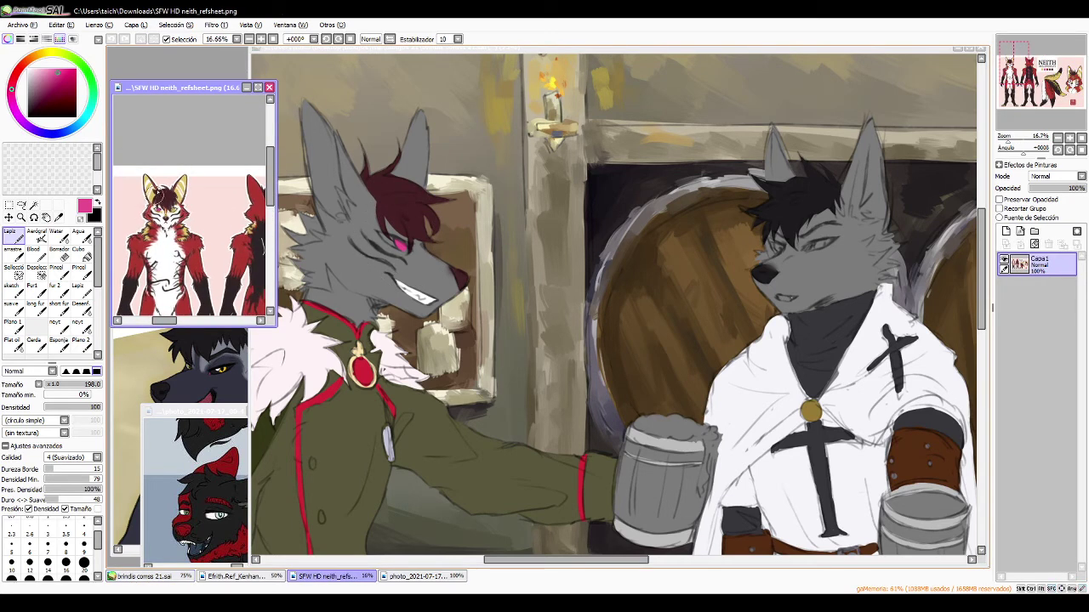
alt+click(152, 179)
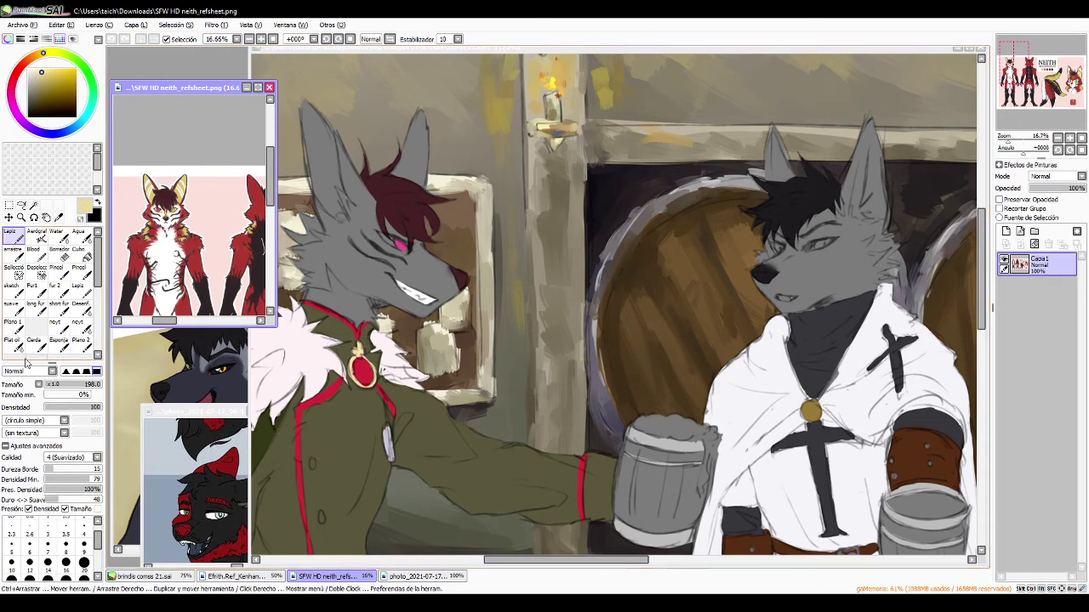
click(12, 328)
click(12, 289)
click(19, 312)
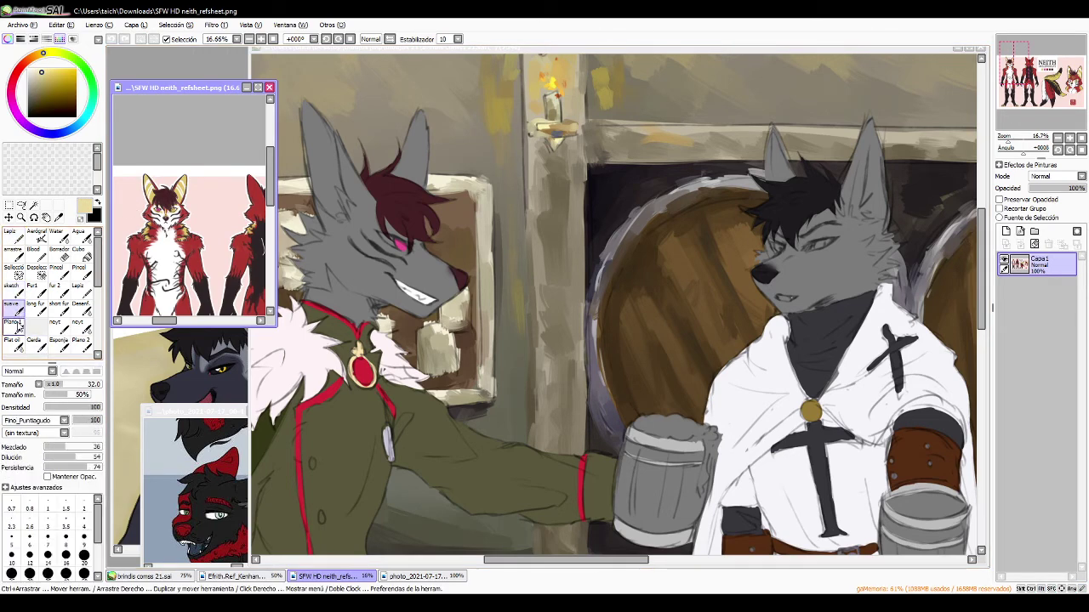
click(16, 328)
click(318, 119)
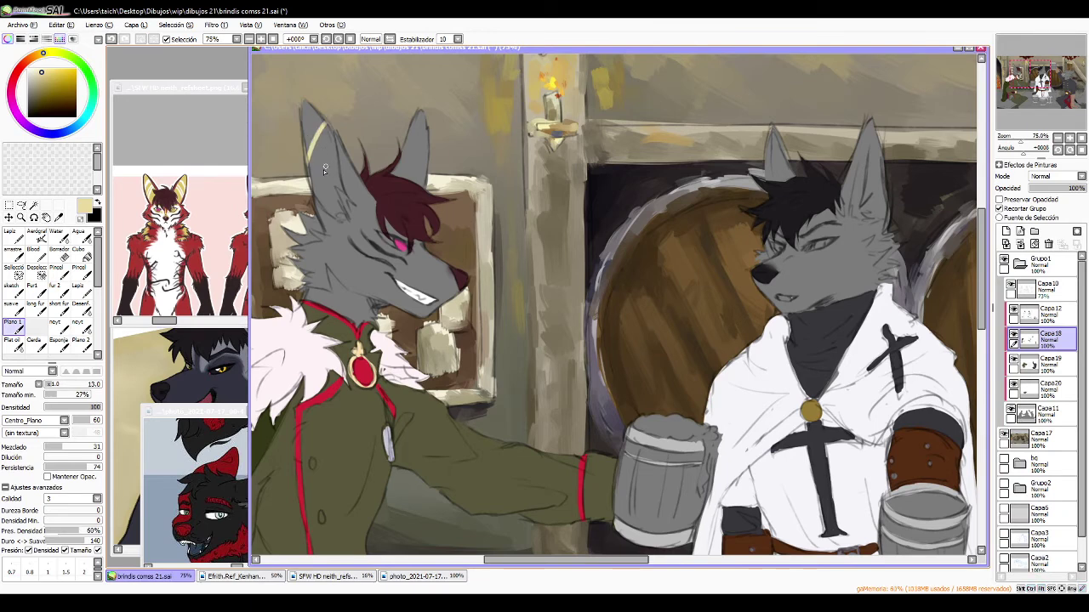
mouse_move(323, 169)
mouse_down()
mouse_move(335, 143)
mouse_move(320, 188)
mouse_up()
key(ctrl+z)
drag(331, 143, 315, 193)
- Paint the white-cloaked wolf's eyes golden yellow and his tongue dark red with Lapiz, using colours sampled from the Efrith sheet
drag(305, 362, 332, 277)
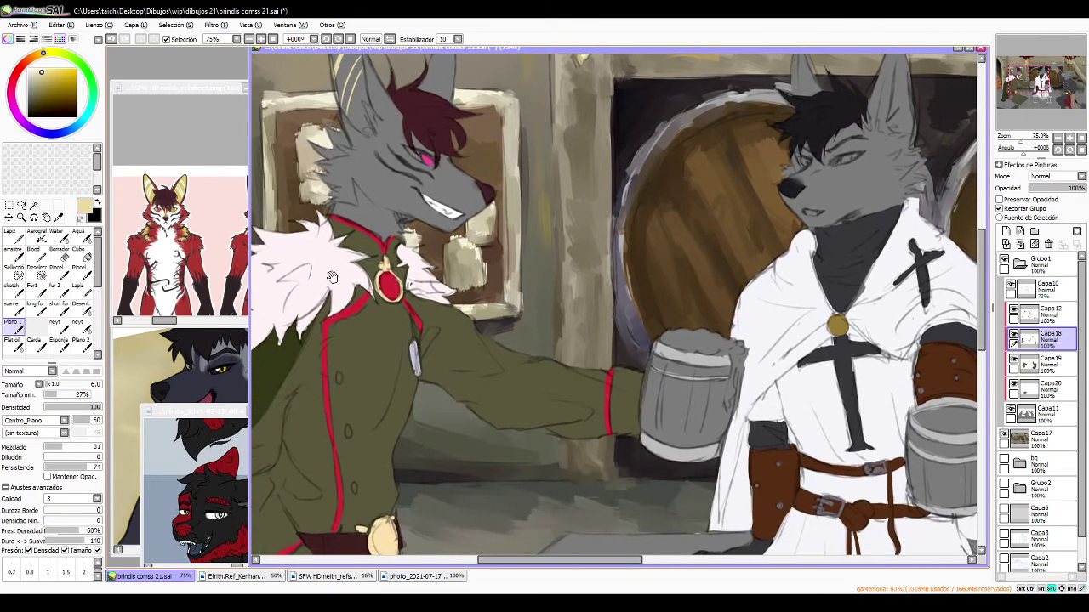
click(204, 367)
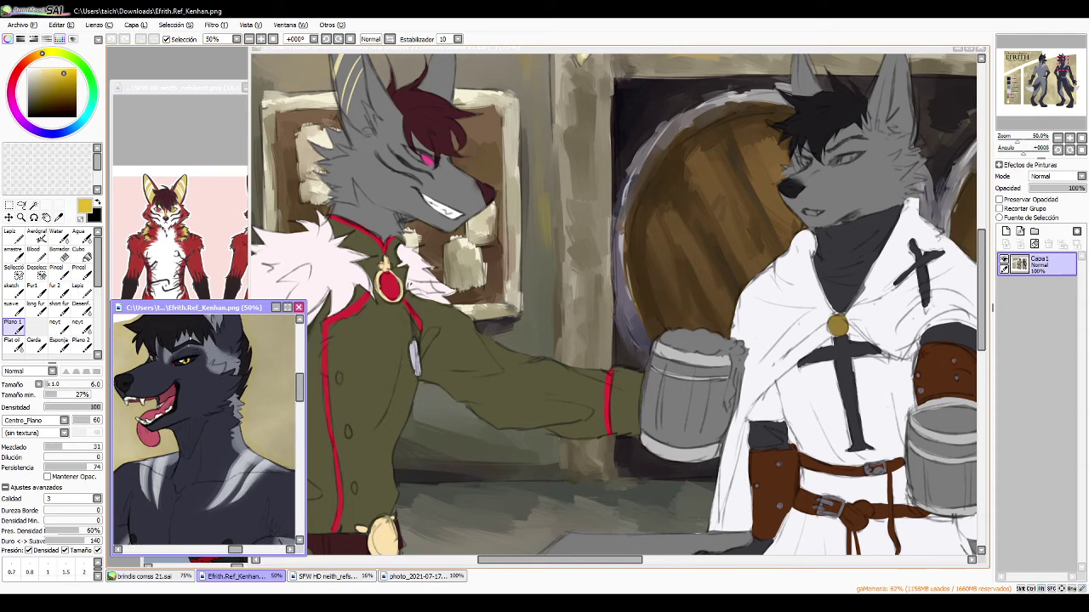
key(n)
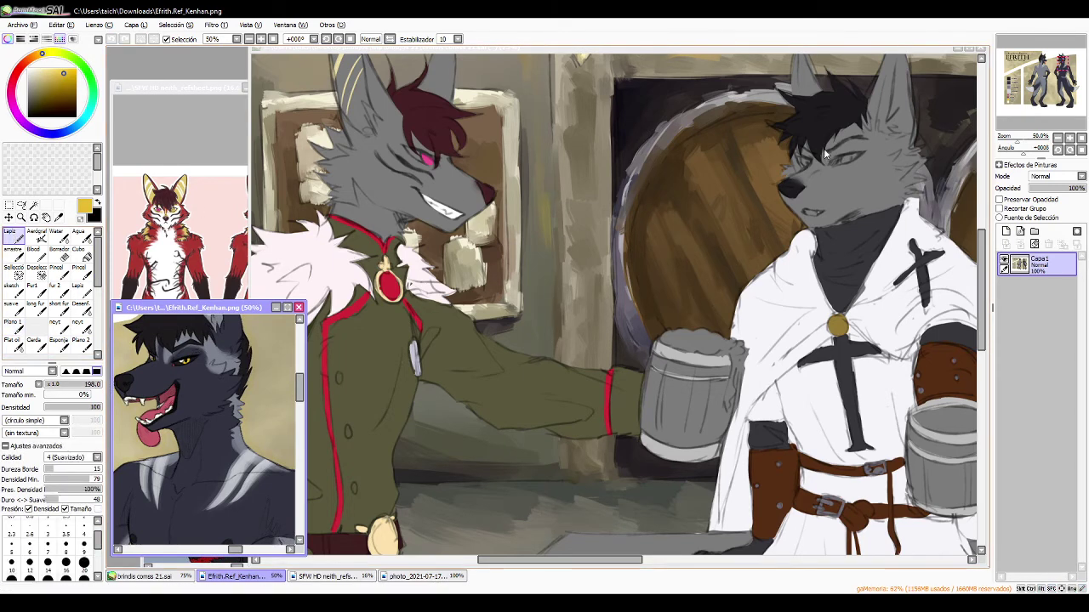
click(834, 158)
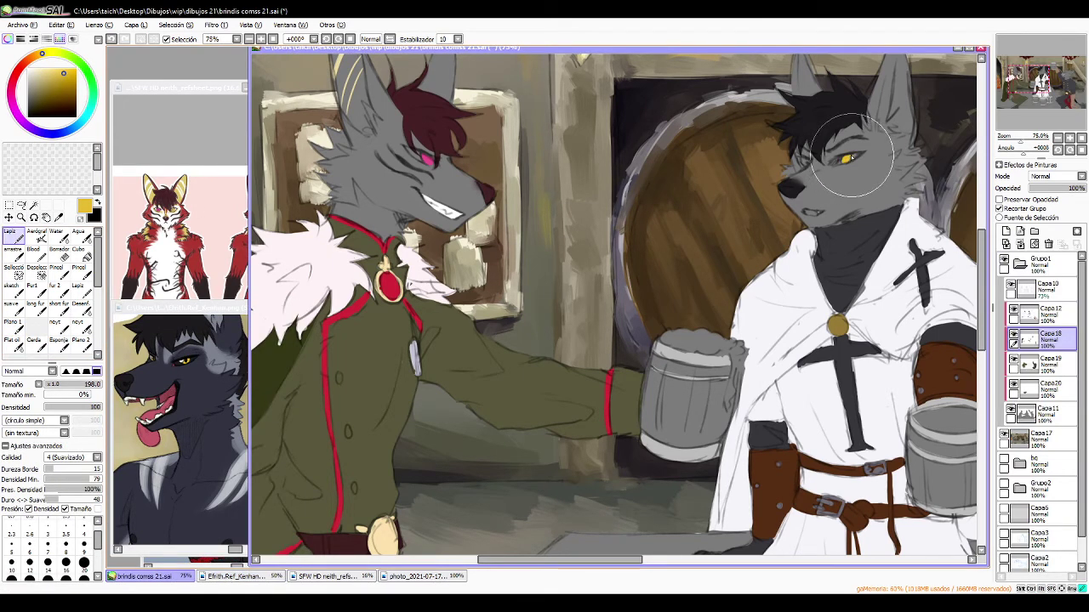
mouse_move(852, 157)
mouse_down()
mouse_move(802, 159)
mouse_move(834, 187)
mouse_move(716, 238)
mouse_move(643, 247)
mouse_up()
alt+click(168, 402)
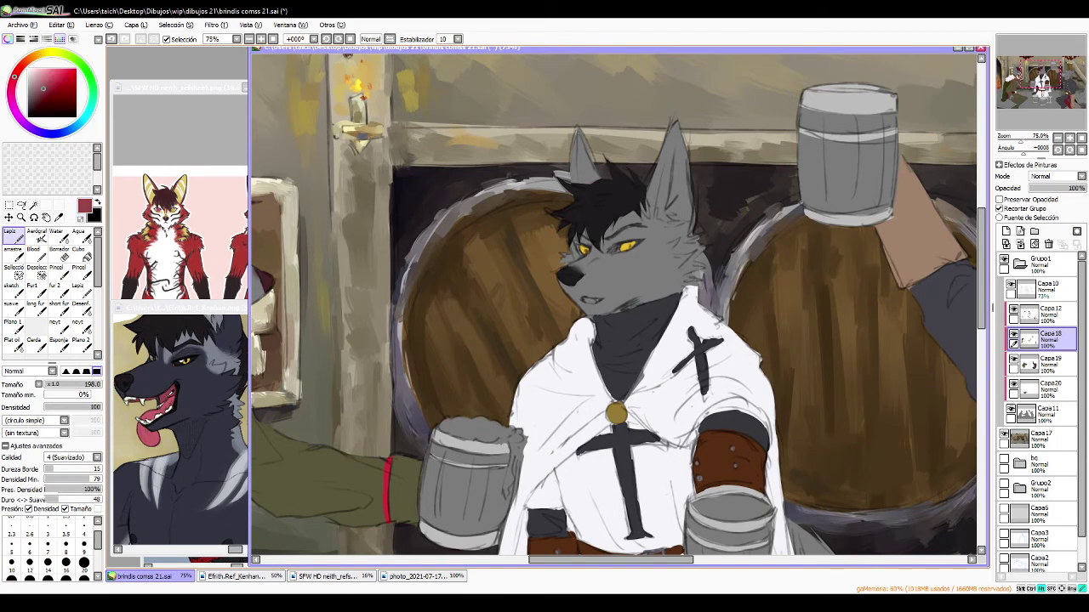
drag(591, 298, 584, 300)
- Paint the navy-coated wolf's iris pale grey-green and the gap between his teeth dark blue, using colours sampled from the Star sheet
drag(721, 239, 511, 254)
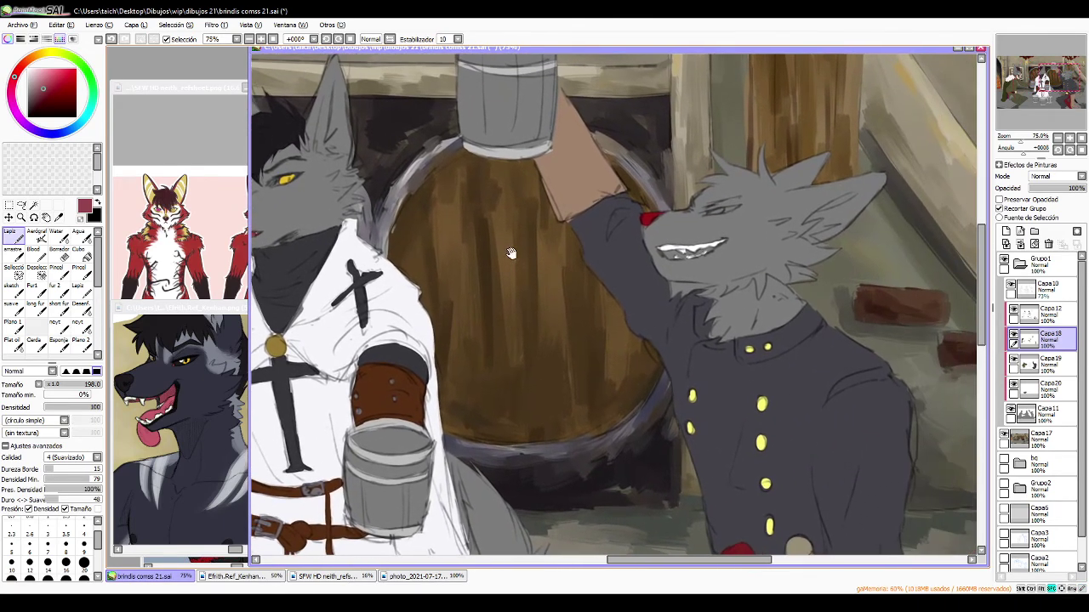
click(203, 564)
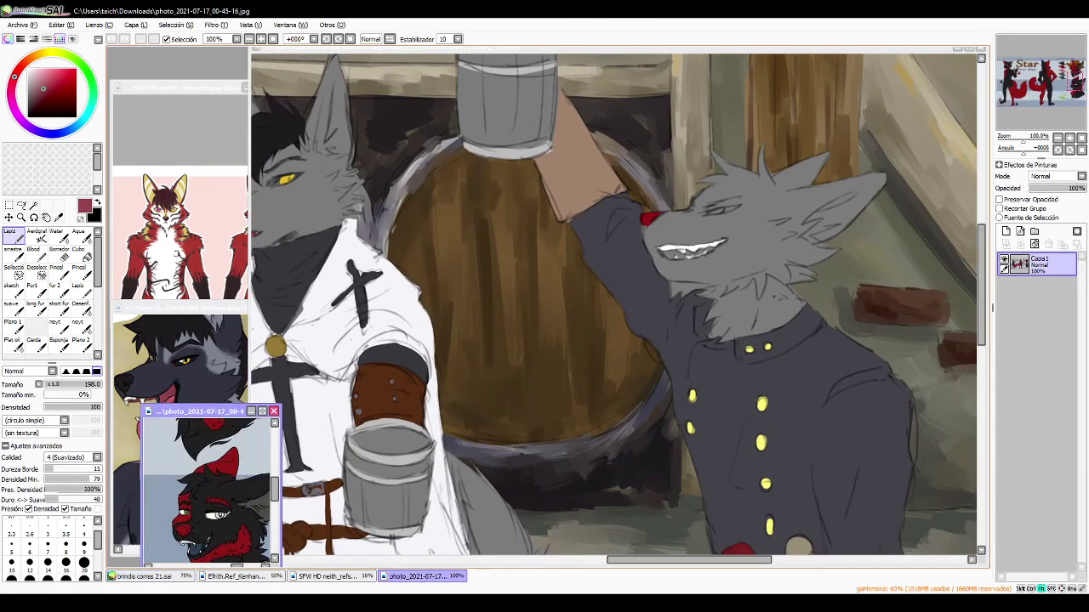
alt+click(220, 514)
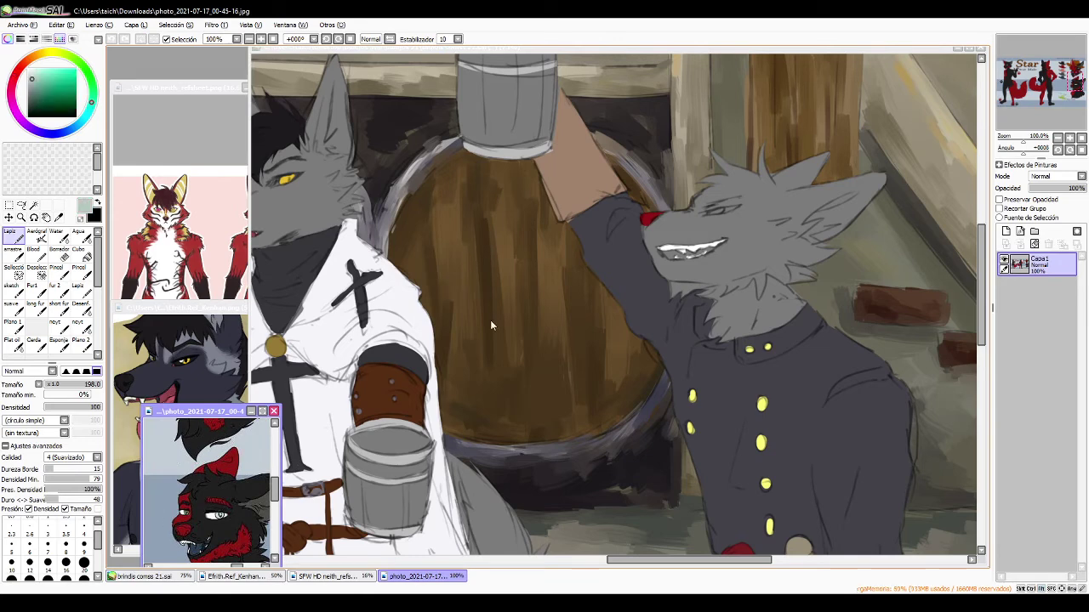
click(706, 210)
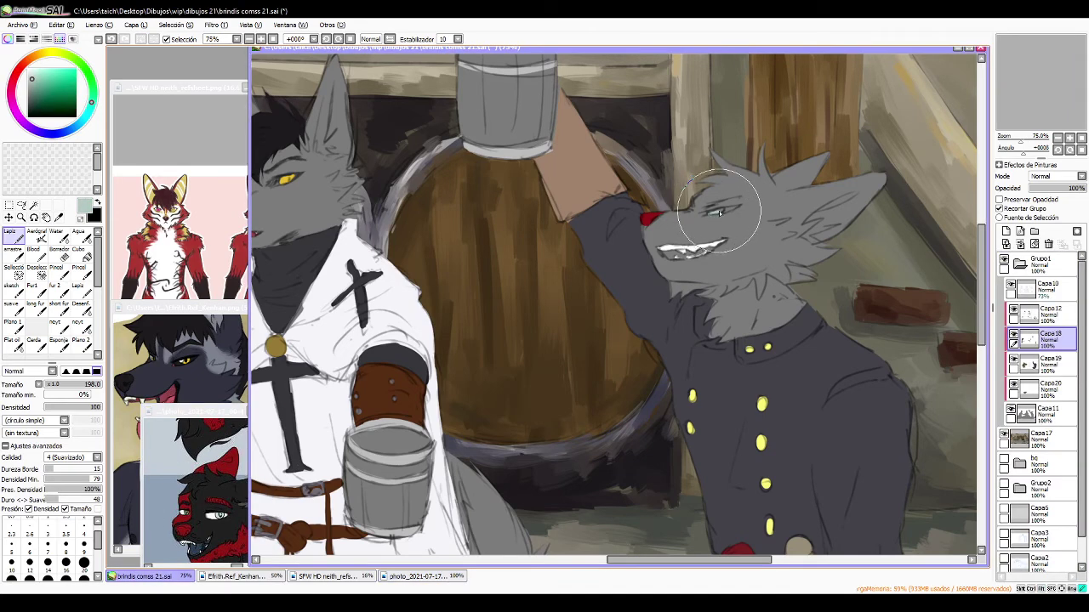
drag(720, 213, 683, 226)
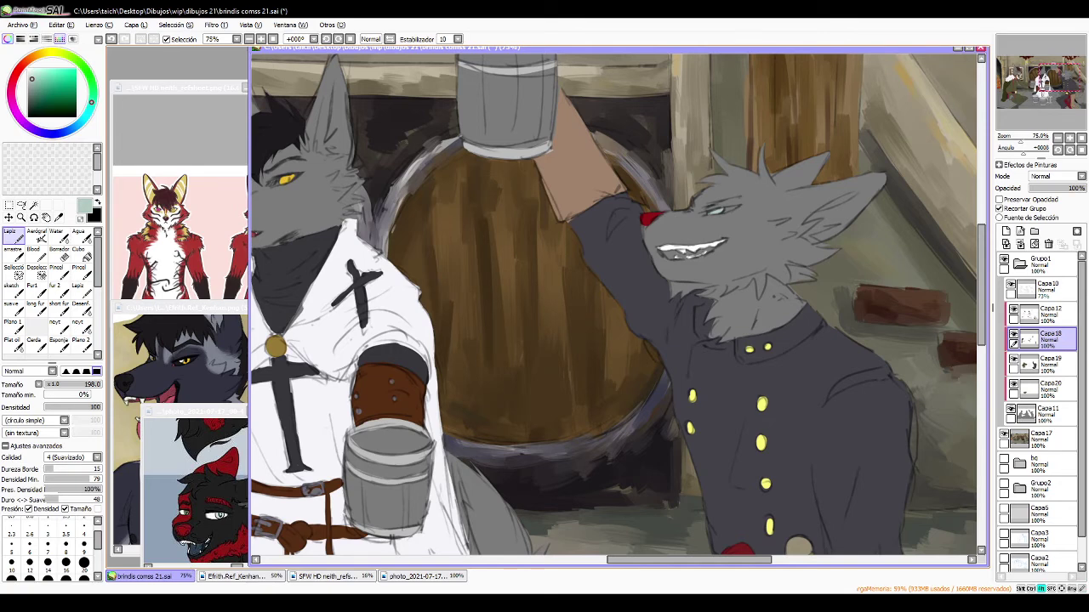
alt+click(204, 546)
mouse_move(671, 257)
mouse_down()
mouse_move(713, 246)
mouse_move(663, 250)
mouse_move(710, 251)
mouse_move(717, 229)
mouse_move(630, 293)
mouse_move(639, 279)
mouse_move(678, 285)
mouse_up()
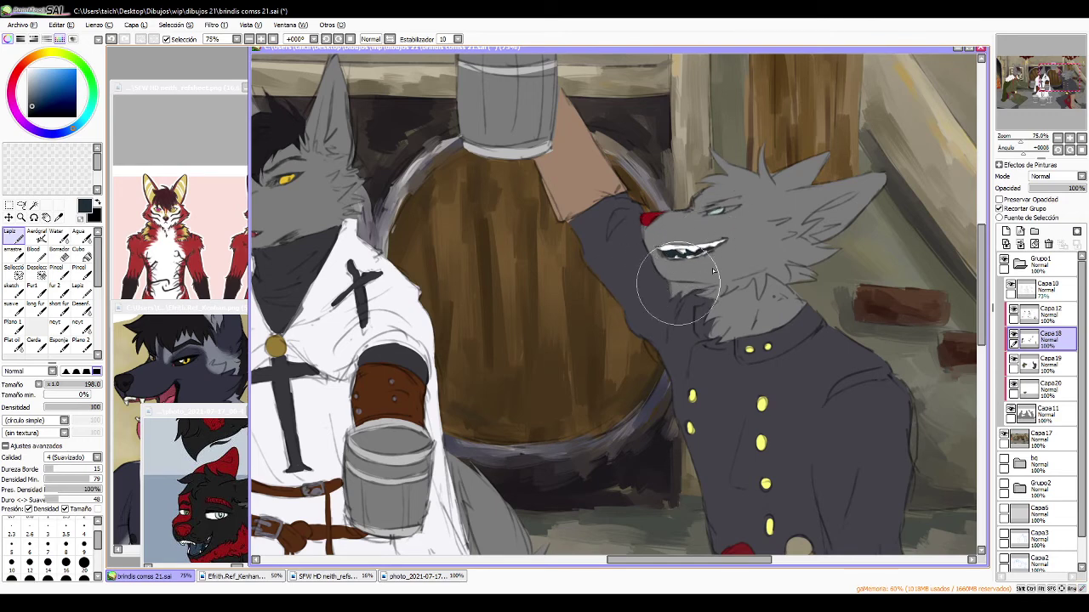
- Make Capa19 the active layer, toggle it to check its contents and paint the white of the navy-coated wolf's eye
click(1050, 364)
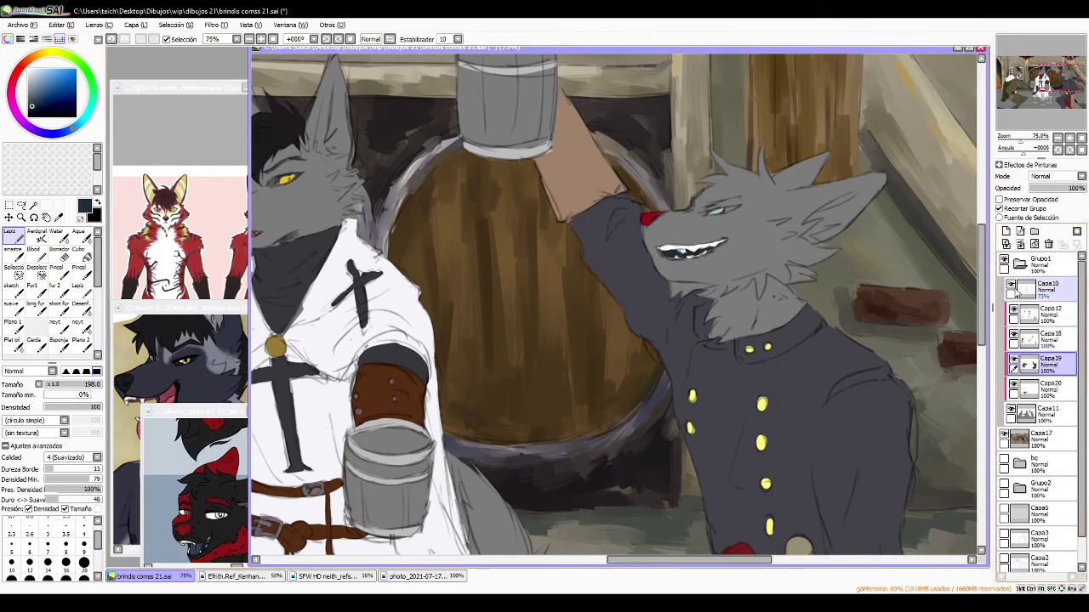
alt+click(356, 323)
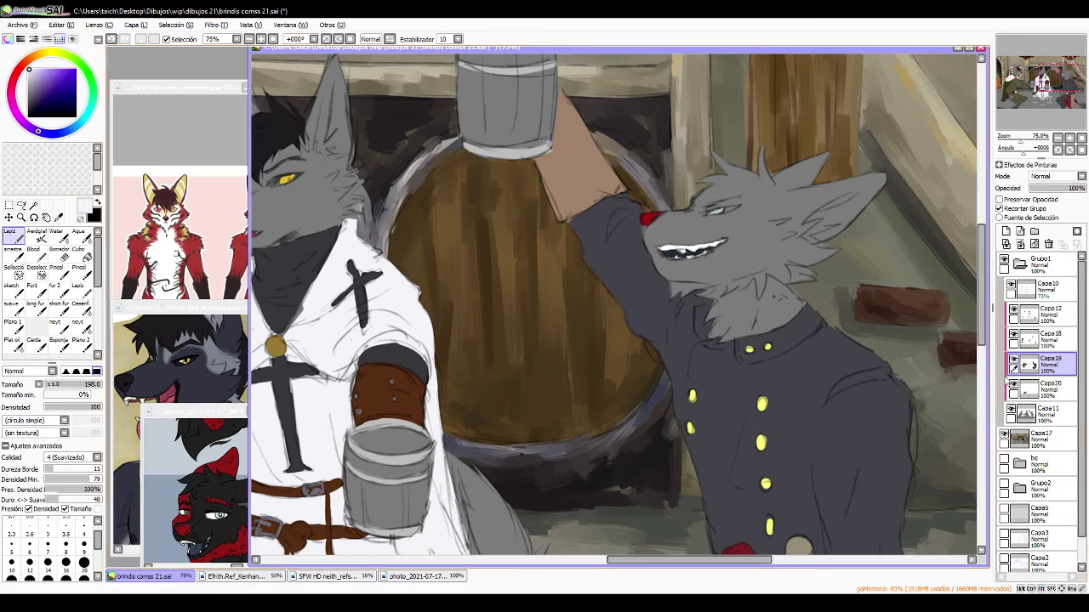
click(1013, 360)
click(1013, 360)
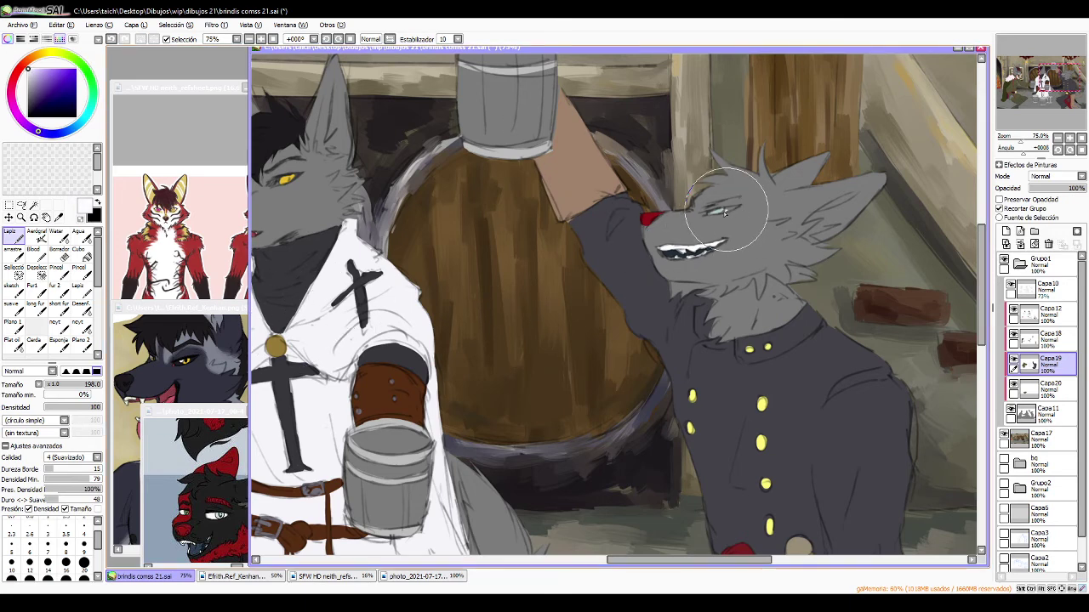
- Show Star's ear on the reference and paint the navy-coated wolf's inner ear dark grey on Capa18 with the Plano 1 brush
key(space)
click(225, 472)
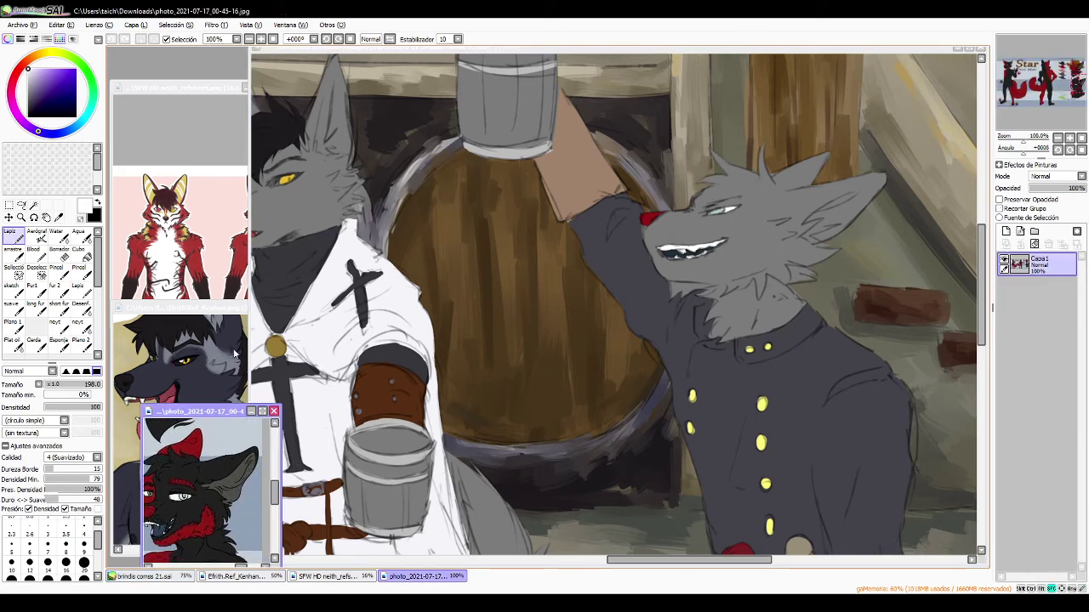
click(802, 177)
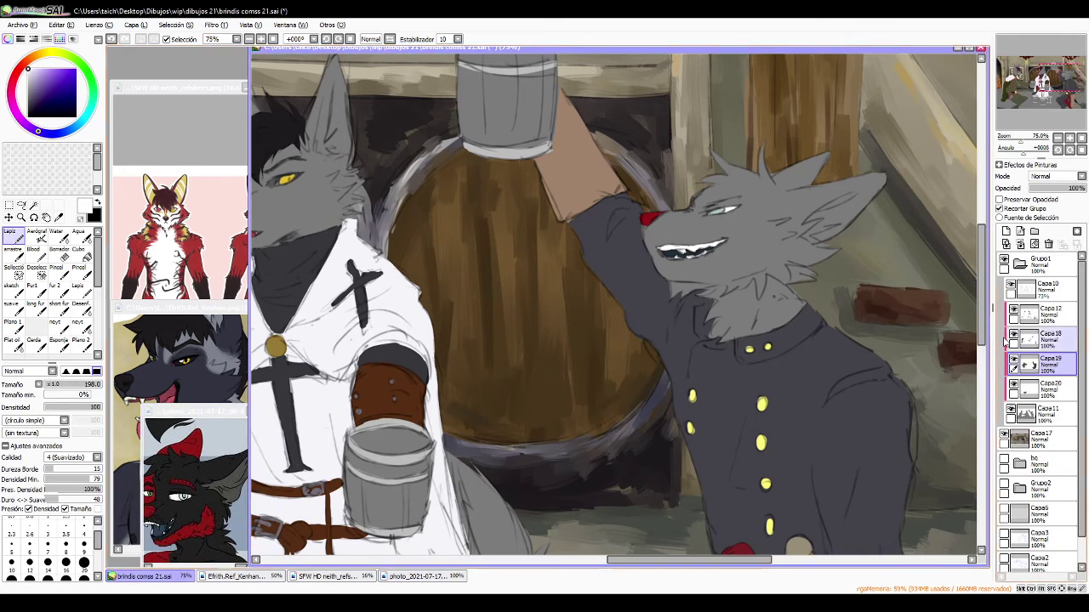
click(1027, 339)
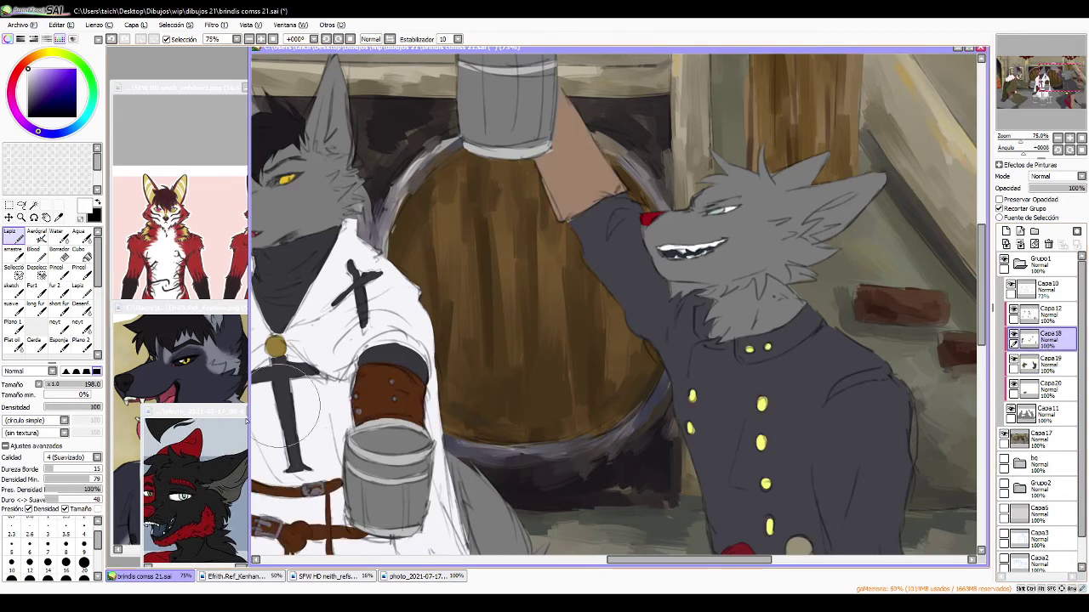
click(13, 287)
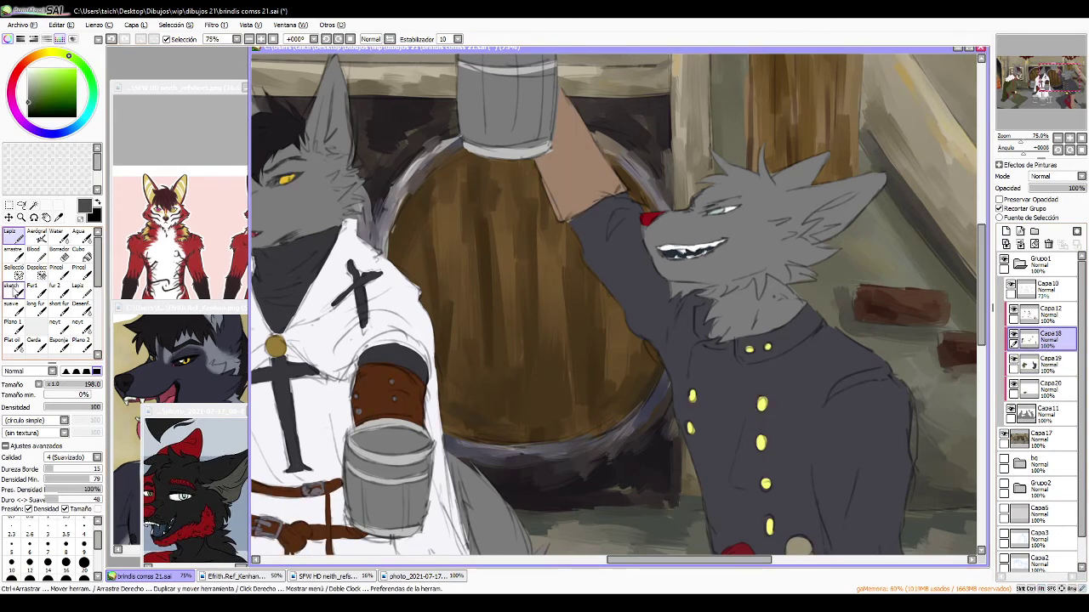
click(13, 323)
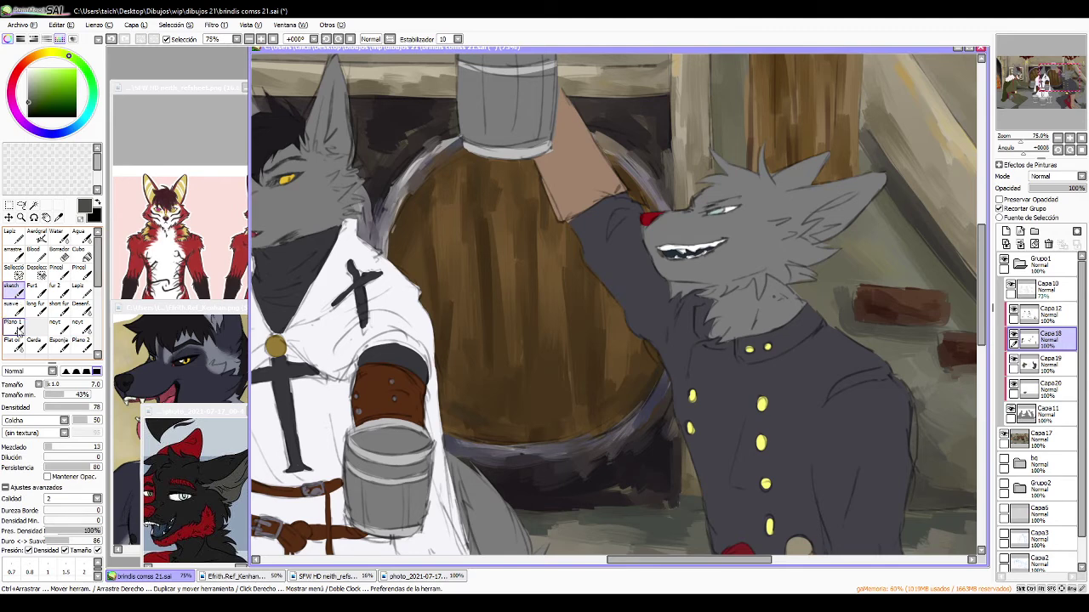
mouse_move(886, 187)
mouse_down()
mouse_move(901, 187)
mouse_move(838, 206)
mouse_move(844, 198)
mouse_move(860, 203)
mouse_move(800, 235)
mouse_move(850, 220)
mouse_move(837, 228)
mouse_move(863, 197)
mouse_move(804, 231)
mouse_up()
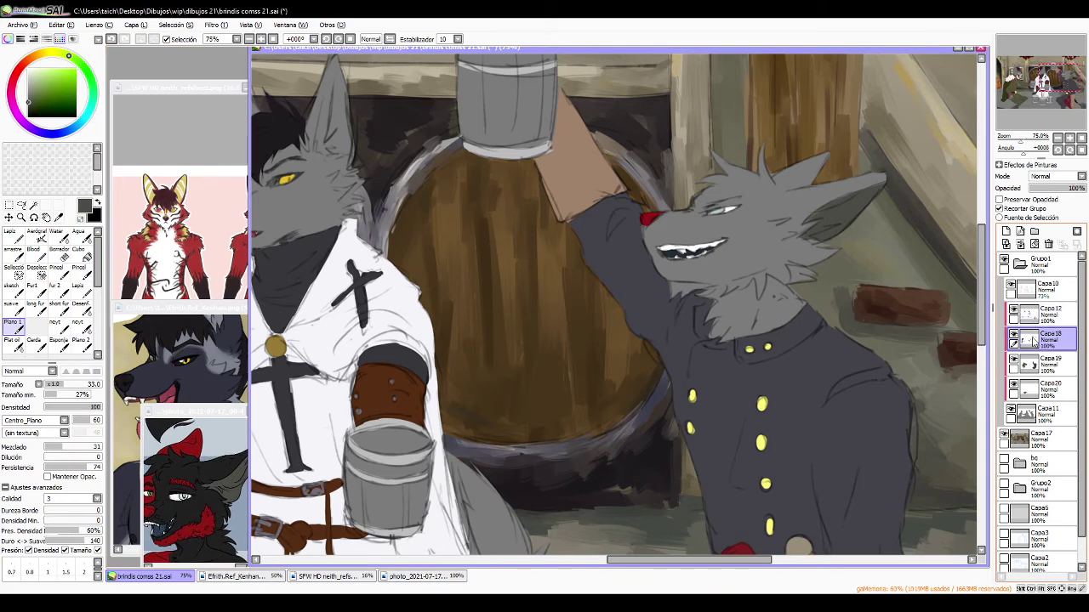
- Sample near-black from Star's fur and darken the area around the white-cloaked wolf's yellow irises on Capa19 with the Pincel brush
click(1043, 364)
drag(498, 350, 784, 412)
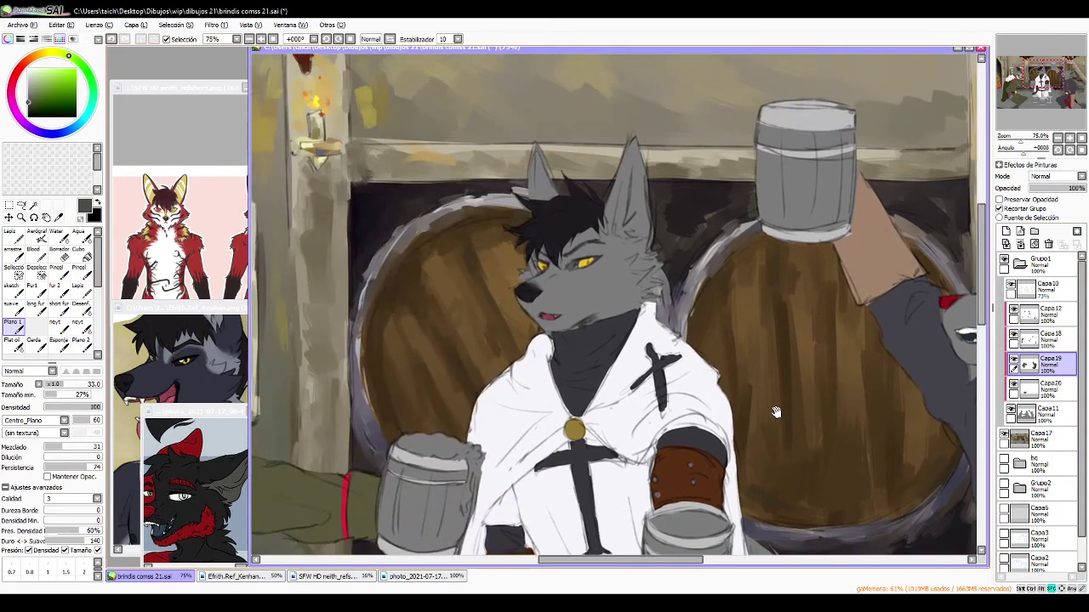
right_click(199, 468)
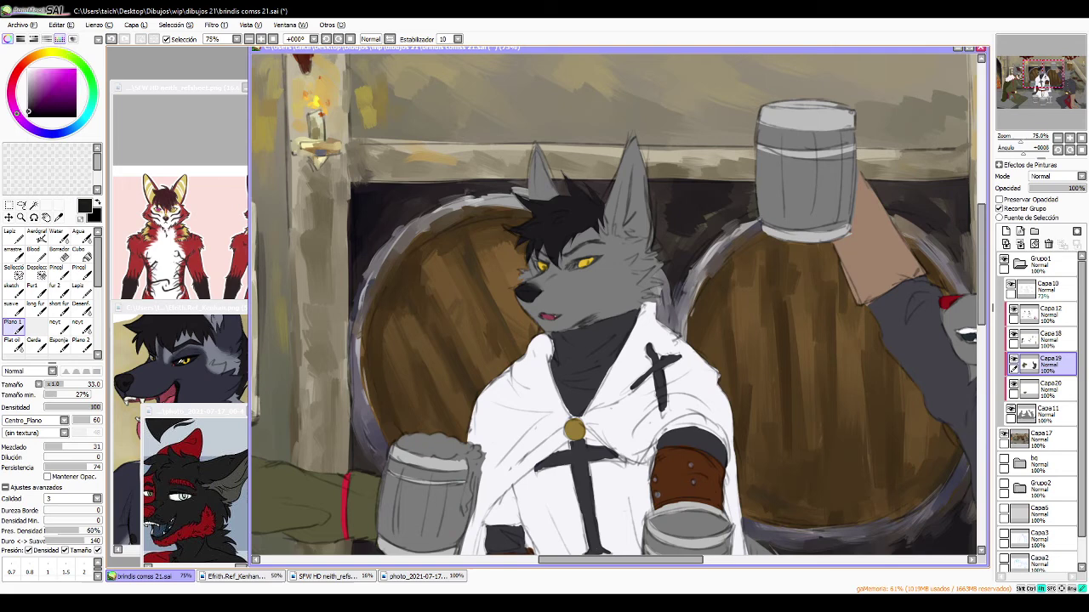
click(14, 237)
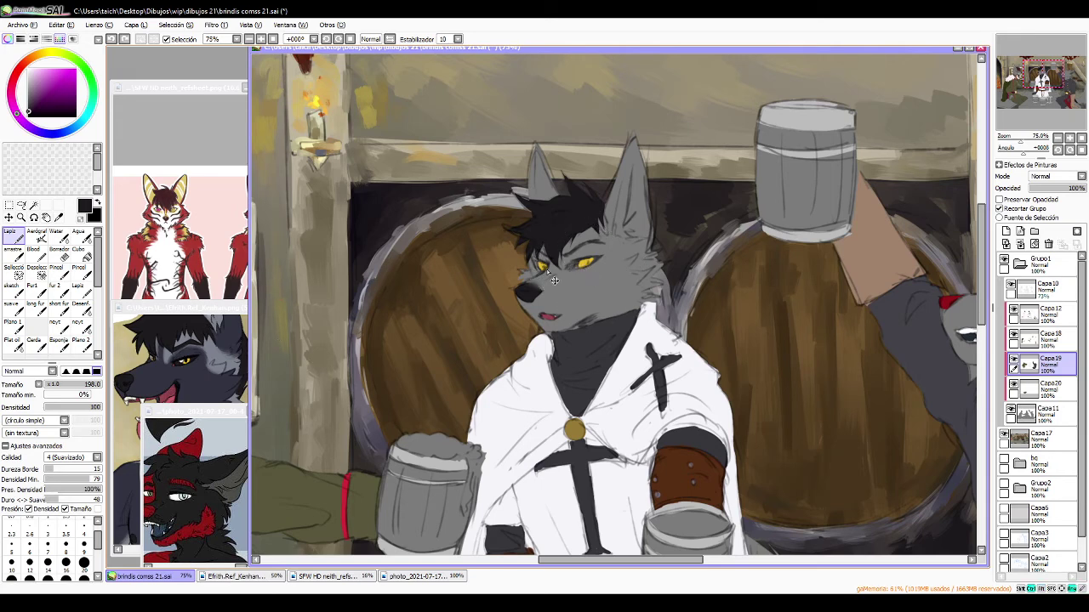
click(57, 270)
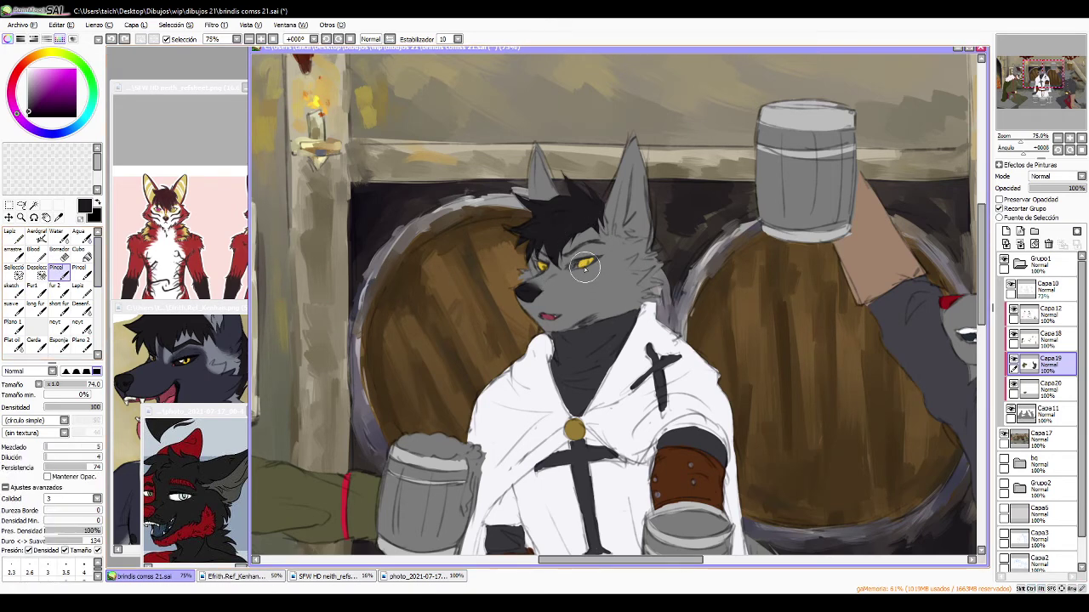
drag(584, 268, 570, 267)
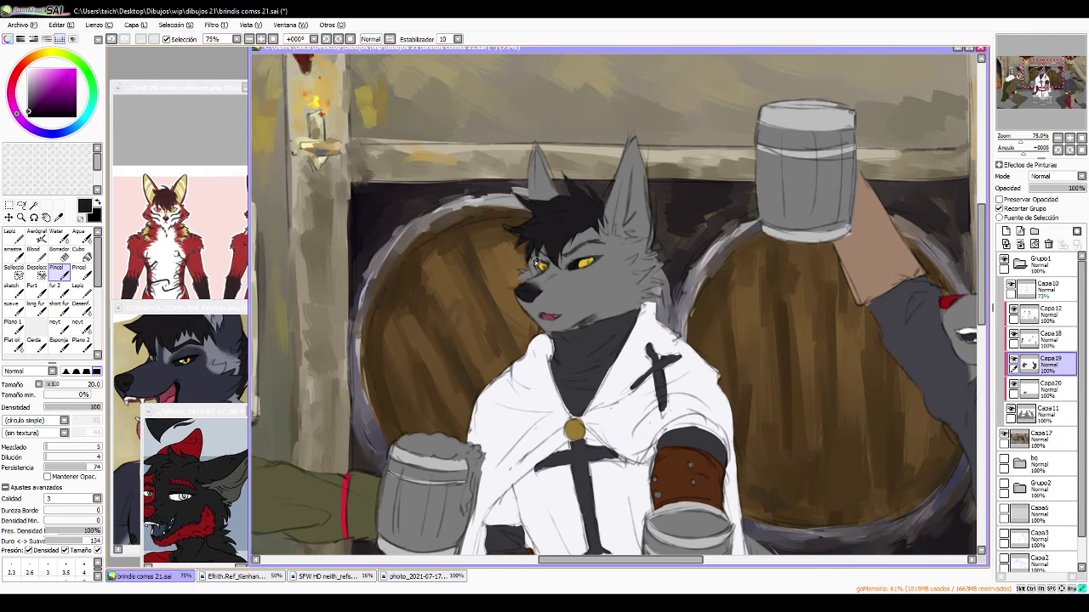
- Sample white from Neith's face on the reference sheet and paint the white of the red-haired wolf's eye on Capa19
drag(473, 286, 580, 303)
click(173, 216)
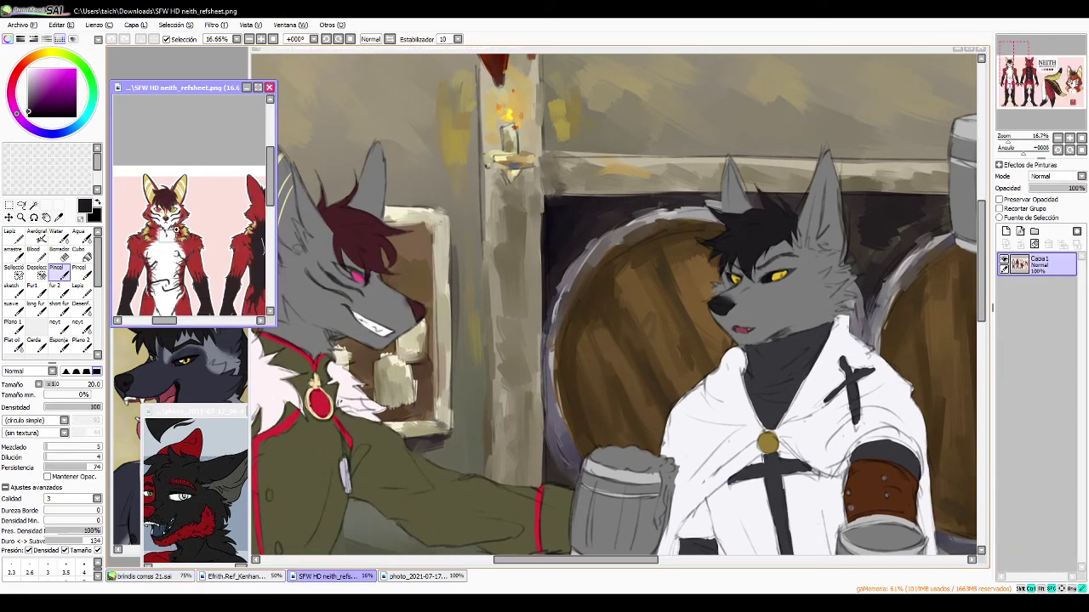
scroll(175, 221, up, 2)
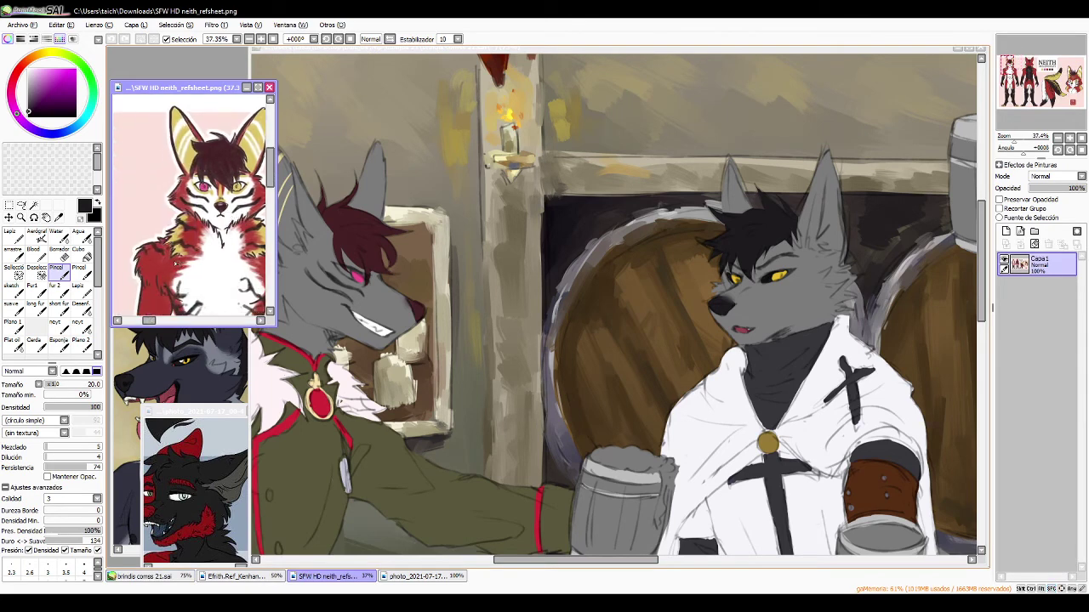
alt+click(200, 183)
click(340, 265)
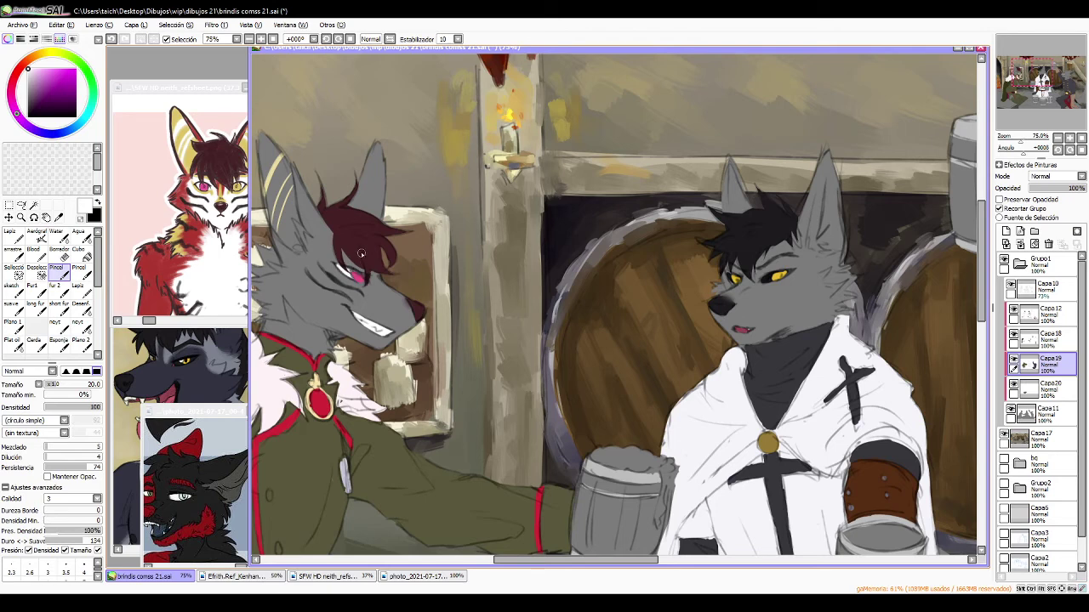
- Sample pale yellow from Neith's ear and fill the red-haired wolf's inner ear on Capa20 with the Pincel brush
click(1051, 397)
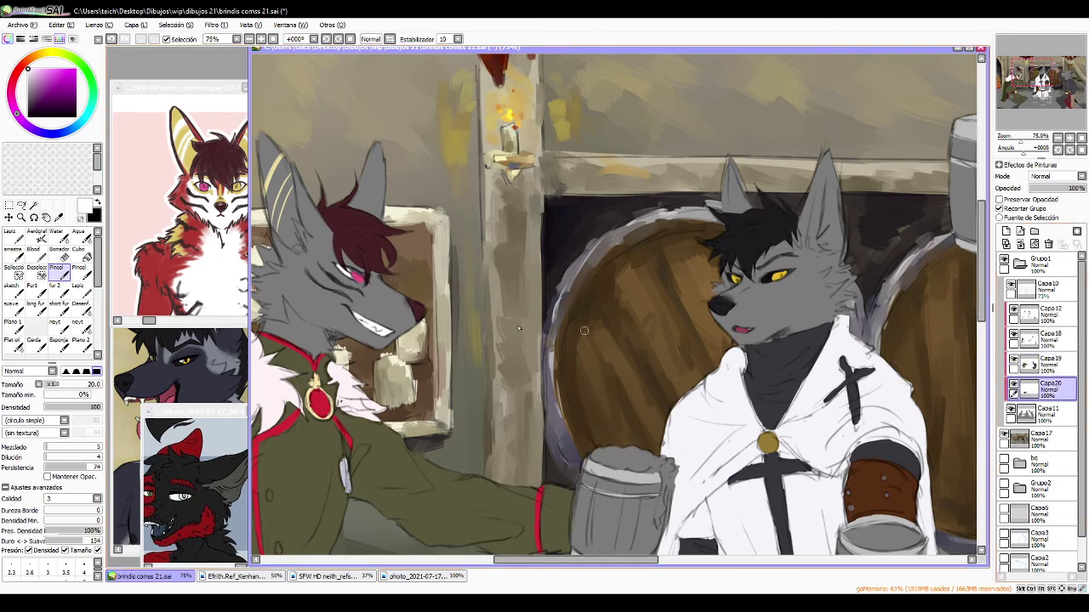
right_click(192, 154)
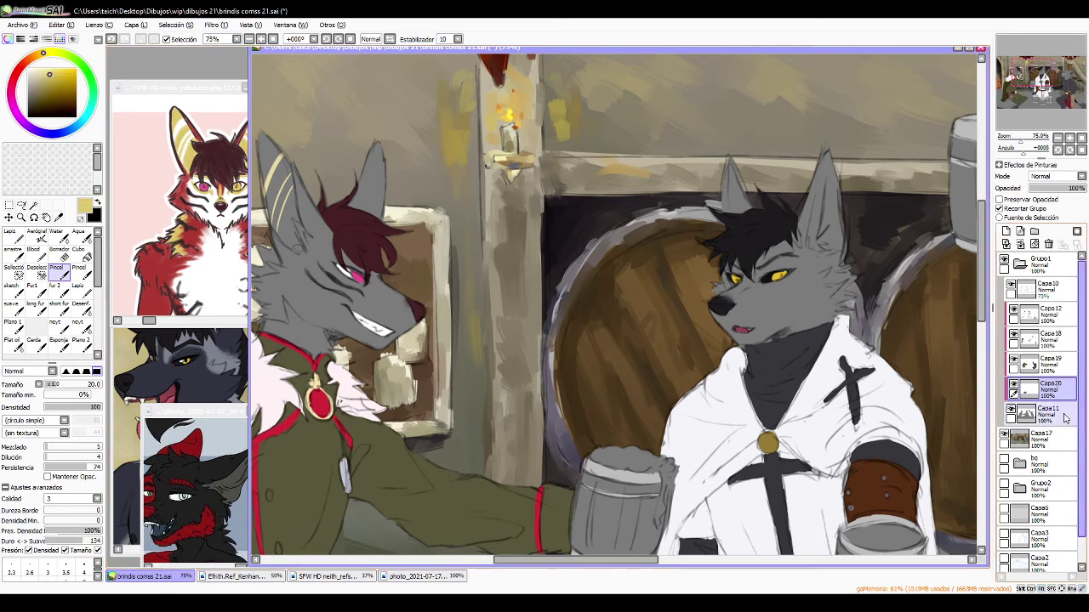
click(1012, 387)
click(1012, 387)
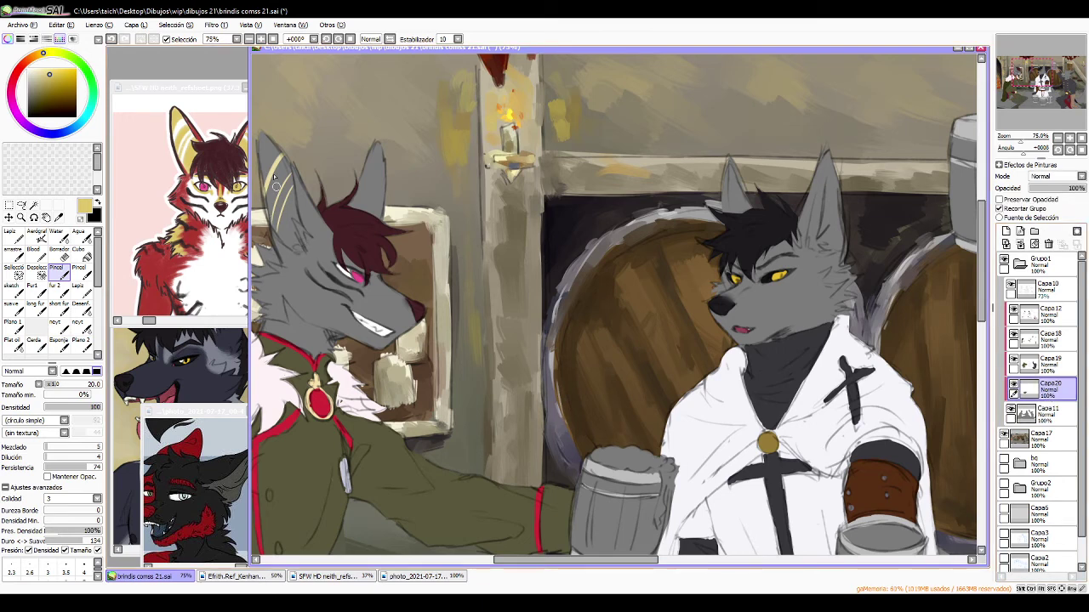
mouse_move(252, 132)
mouse_down()
mouse_move(289, 185)
mouse_move(265, 148)
mouse_move(273, 228)
mouse_move(258, 137)
mouse_move(287, 245)
mouse_move(270, 215)
mouse_move(297, 252)
mouse_up()
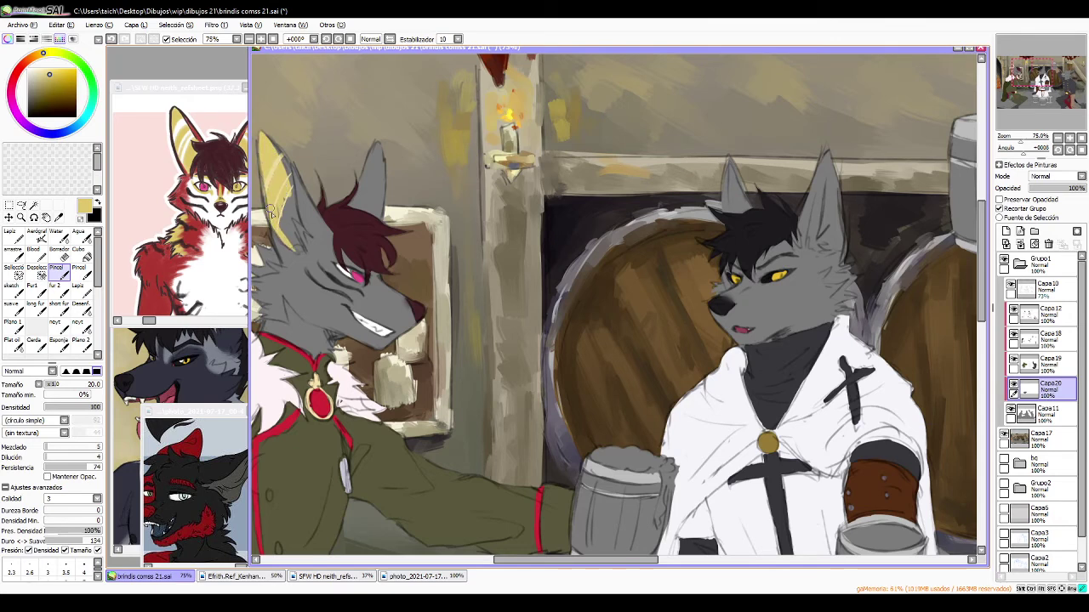
drag(272, 212, 296, 243)
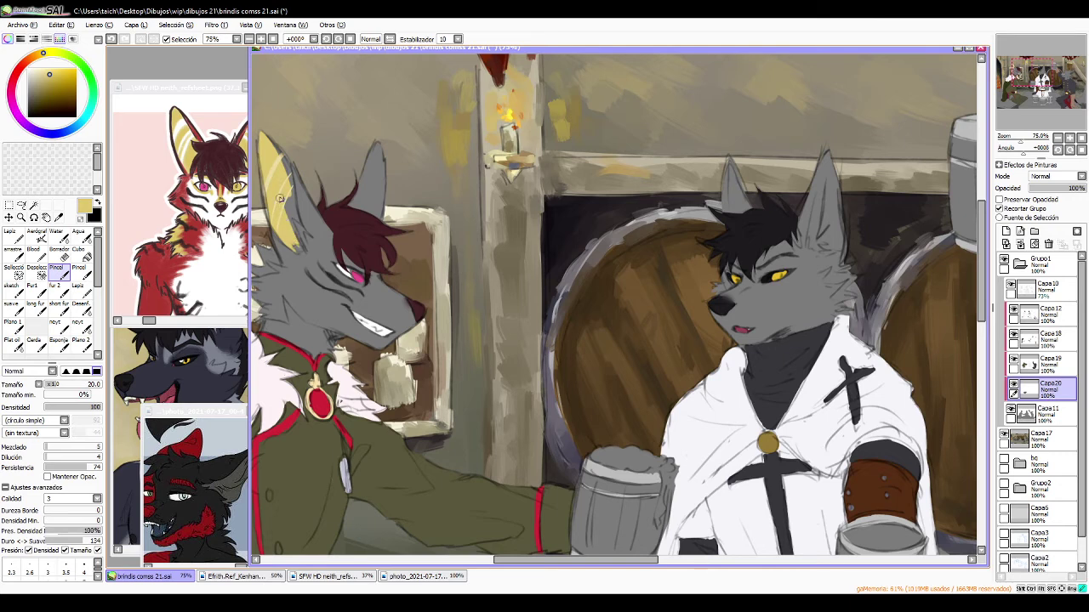
mouse_move(293, 216)
mouse_down()
mouse_move(284, 173)
mouse_move(291, 196)
mouse_up()
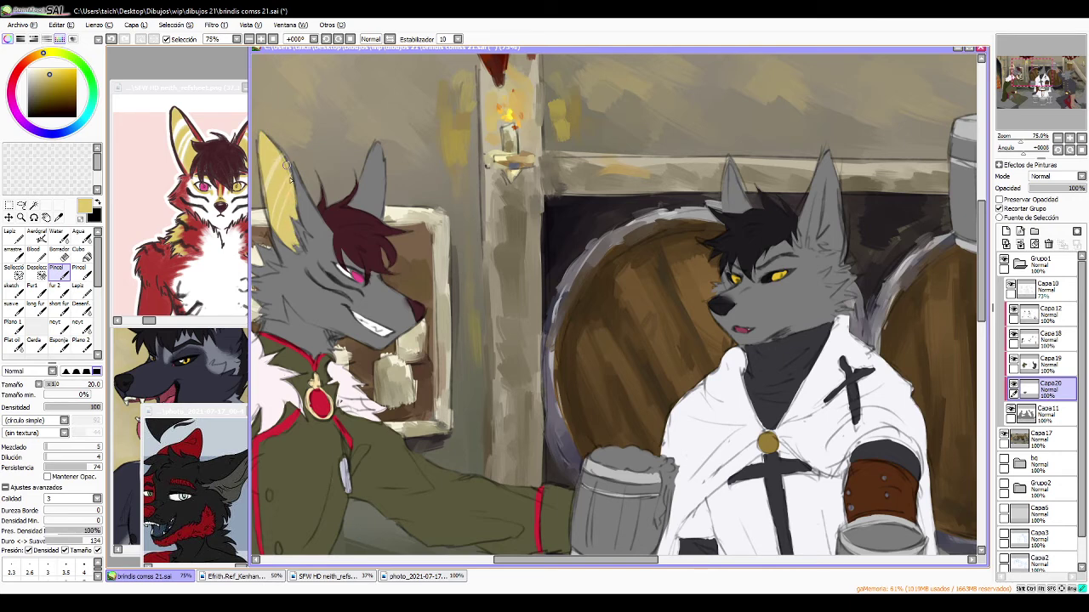
- Recolour the red-haired wolf's ear stripes white on Capa18 with the Lapiz brush, preserving opacity only while painting
click(28, 69)
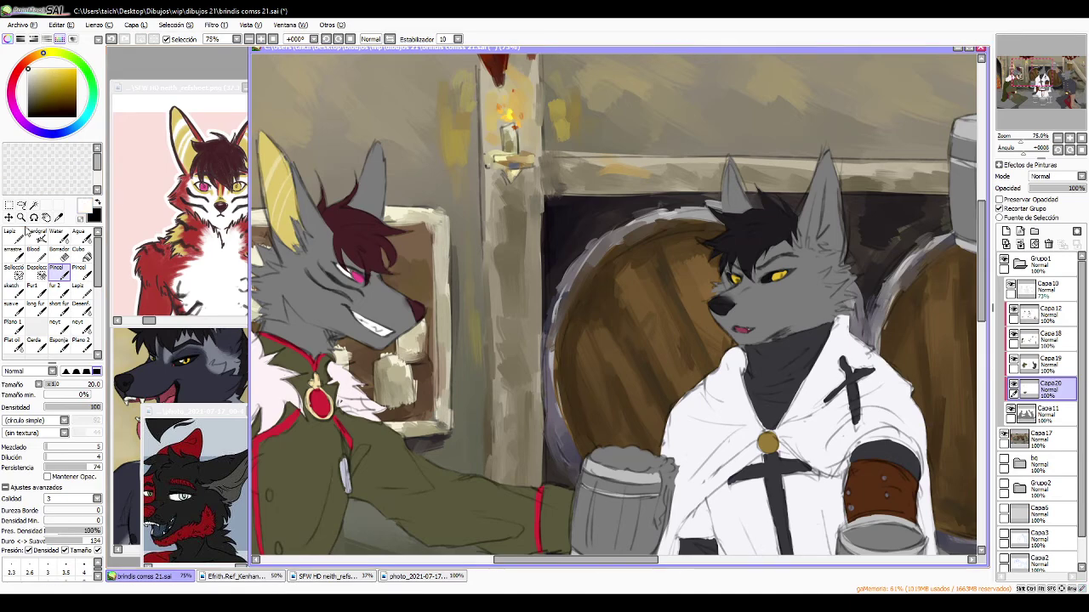
click(25, 233)
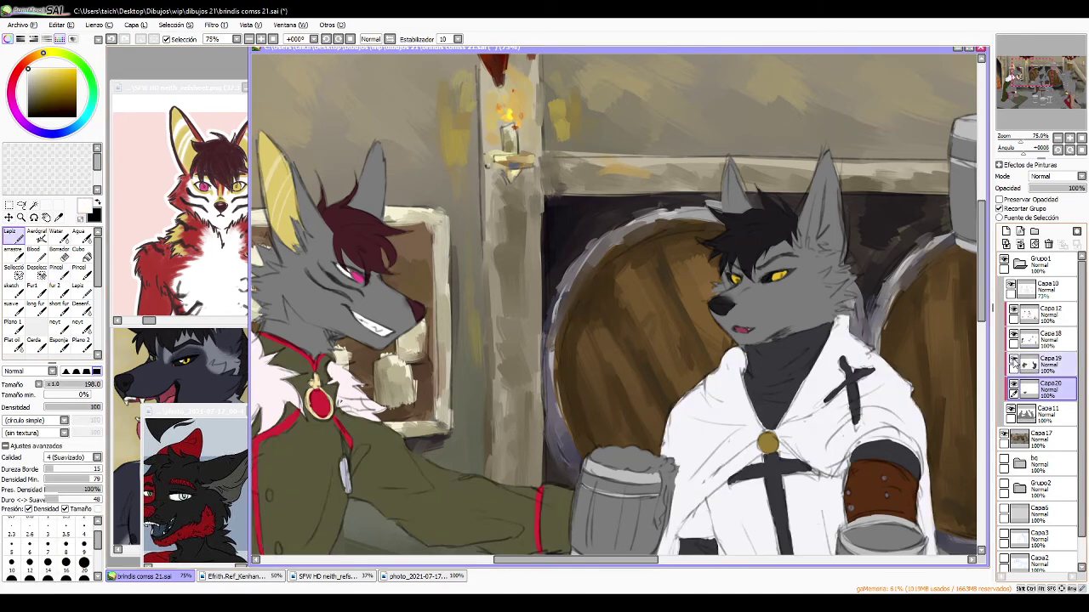
click(1012, 338)
click(1013, 338)
click(1042, 338)
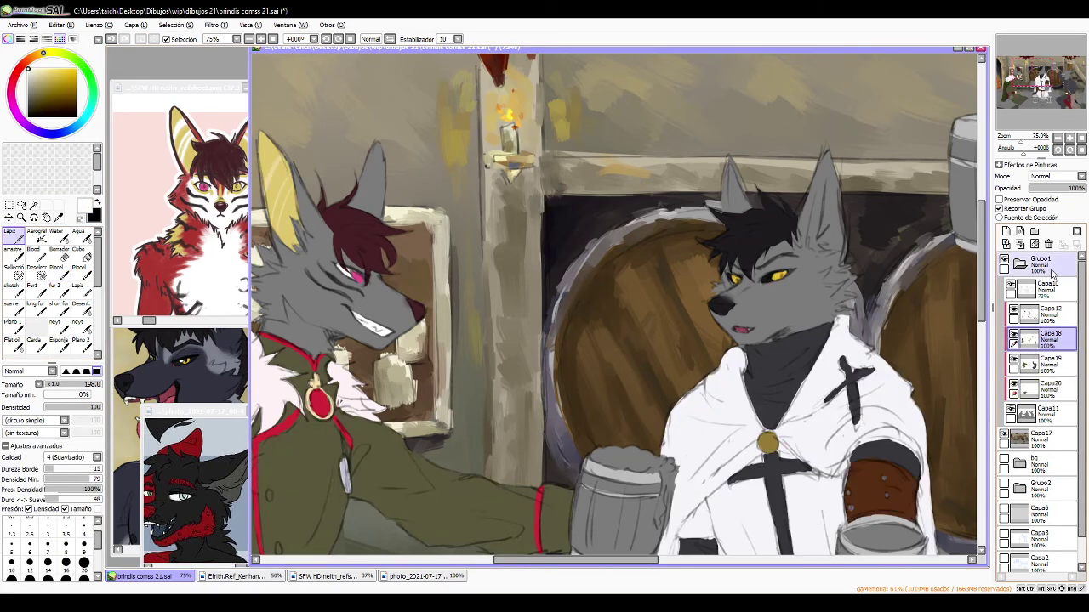
click(1000, 199)
click(1000, 199)
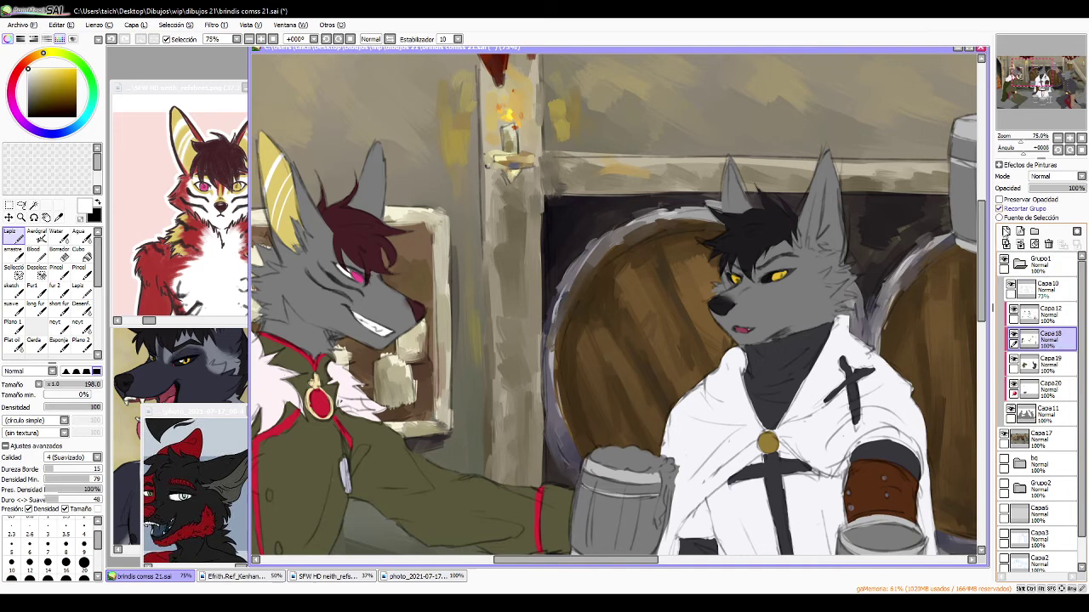
- Paint pale yellow markings around the red-haired wolf's eye, muzzle, cheek and neck on Capa20 with the Pincel brush
click(1045, 388)
alt+click(289, 225)
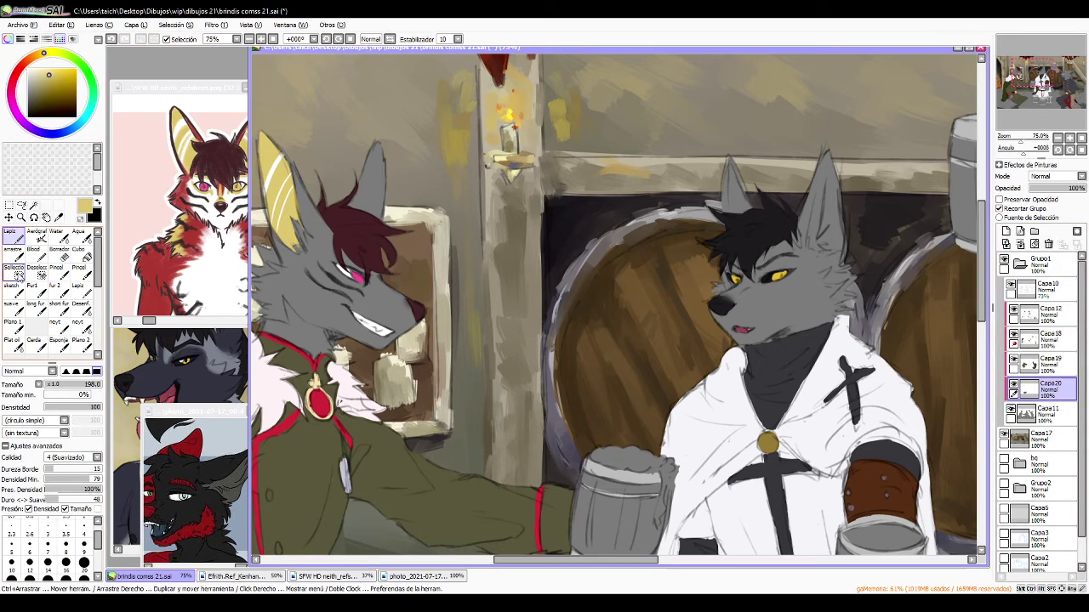
click(57, 272)
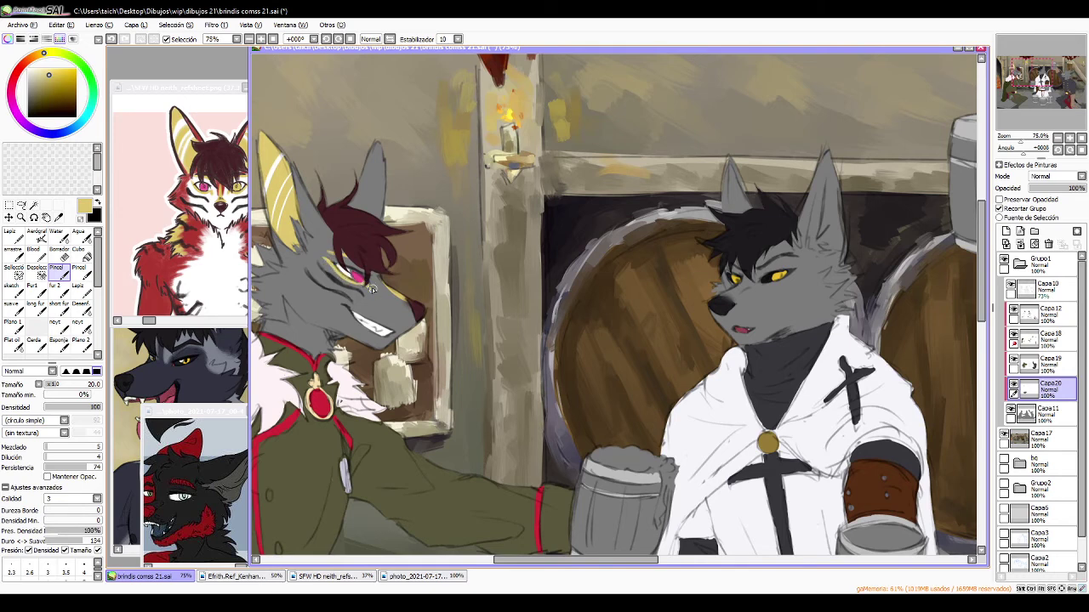
drag(305, 313, 374, 278)
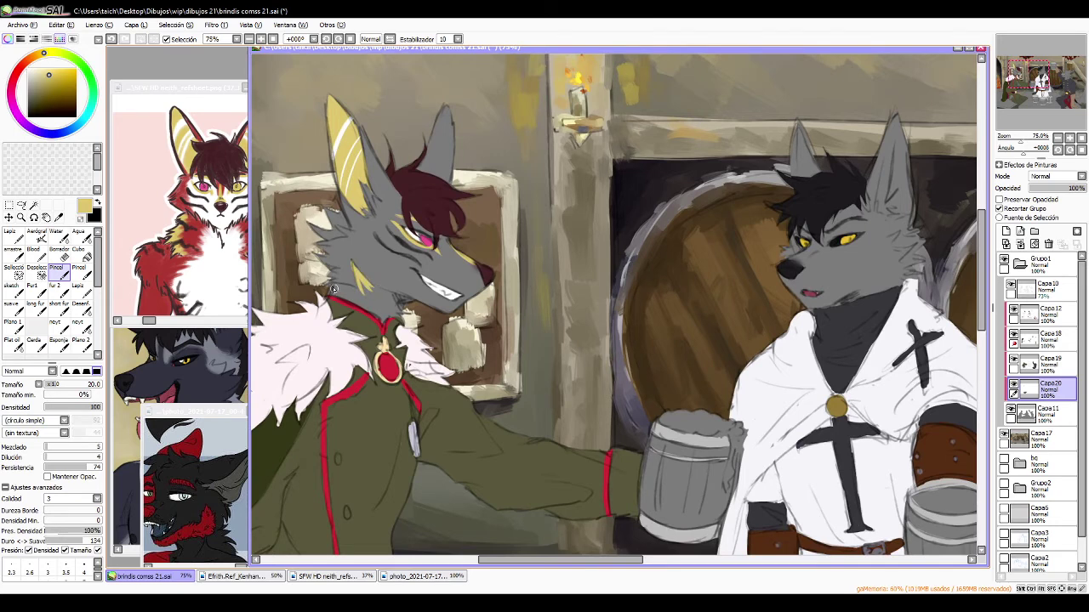
mouse_move(333, 289)
mouse_down()
mouse_move(357, 294)
mouse_move(330, 293)
mouse_move(344, 301)
mouse_move(326, 288)
mouse_up()
- Show Neith's head and chest on the reference, sample dark brown and paint the red-haired wolf's cheek and neck stripes on Capa19
drag(128, 267, 85, 208)
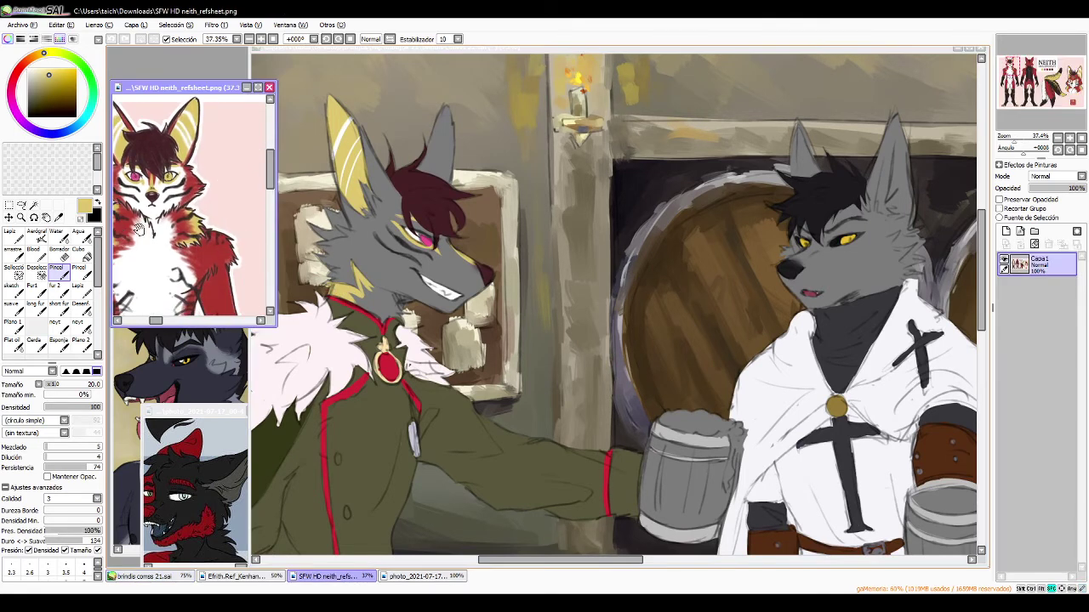
drag(247, 213, 236, 242)
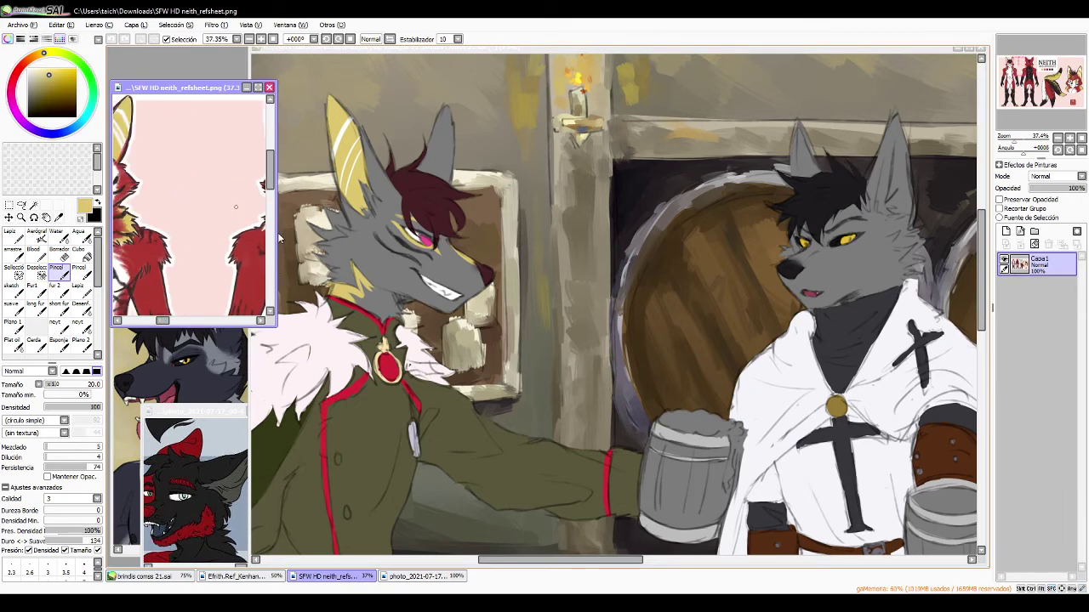
click(281, 239)
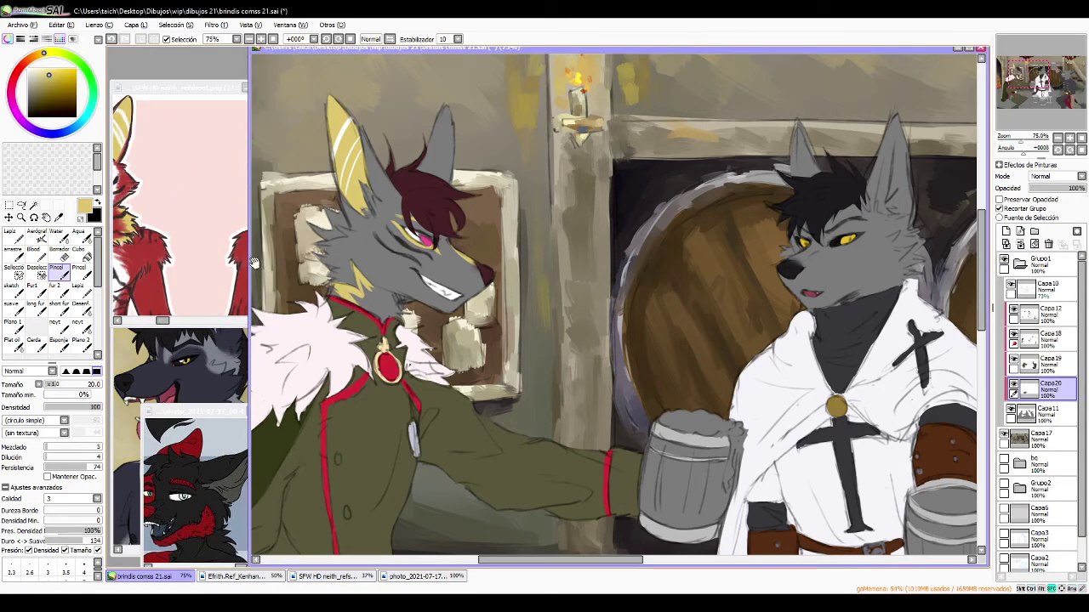
click(187, 250)
scroll(213, 255, left, 5)
drag(229, 258, 229, 255)
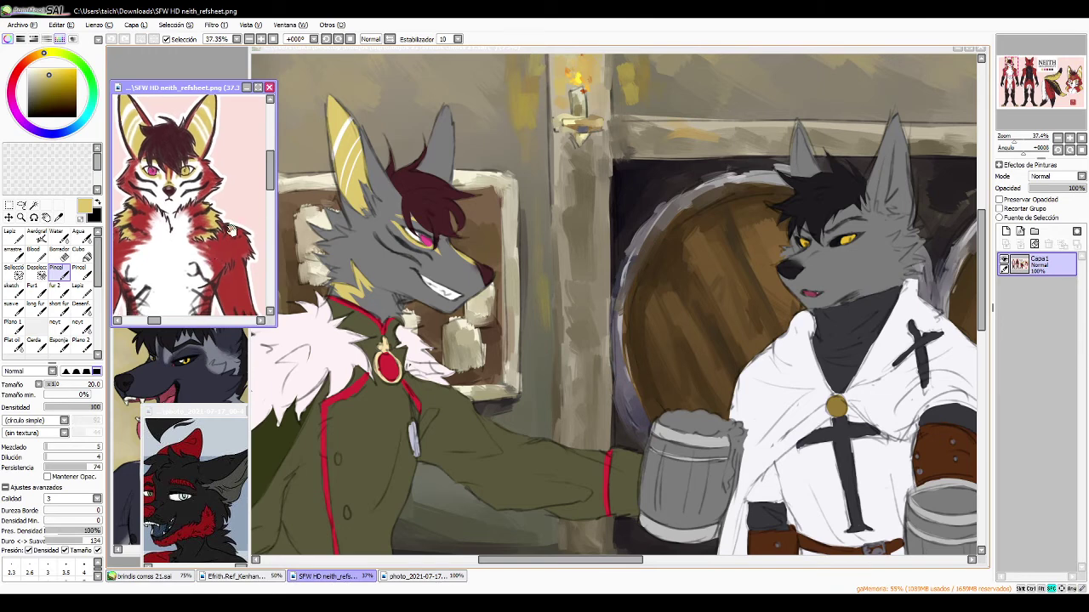
click(353, 279)
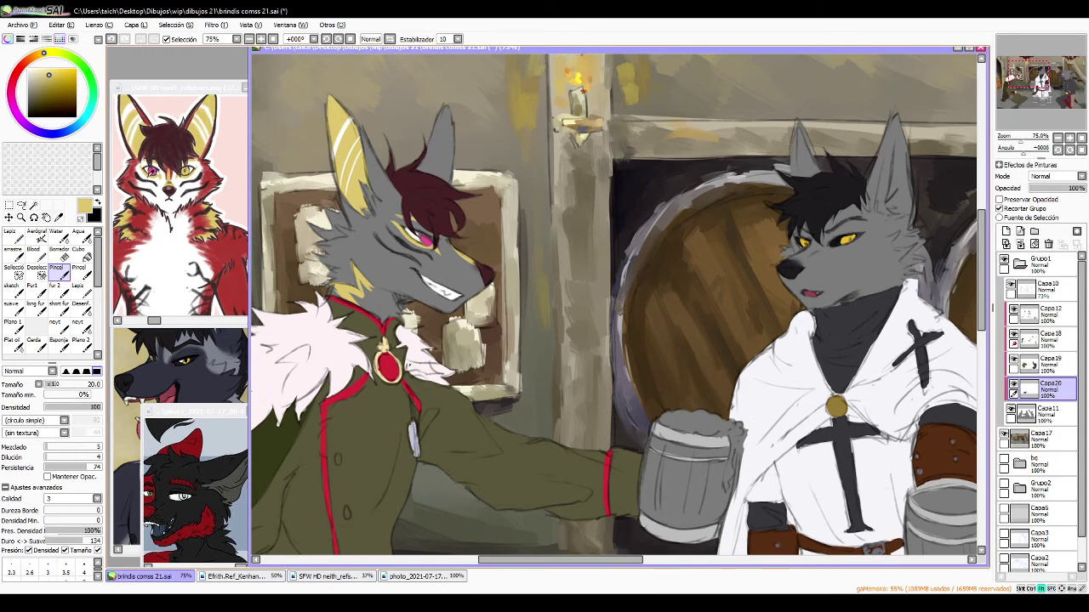
alt+click(142, 174)
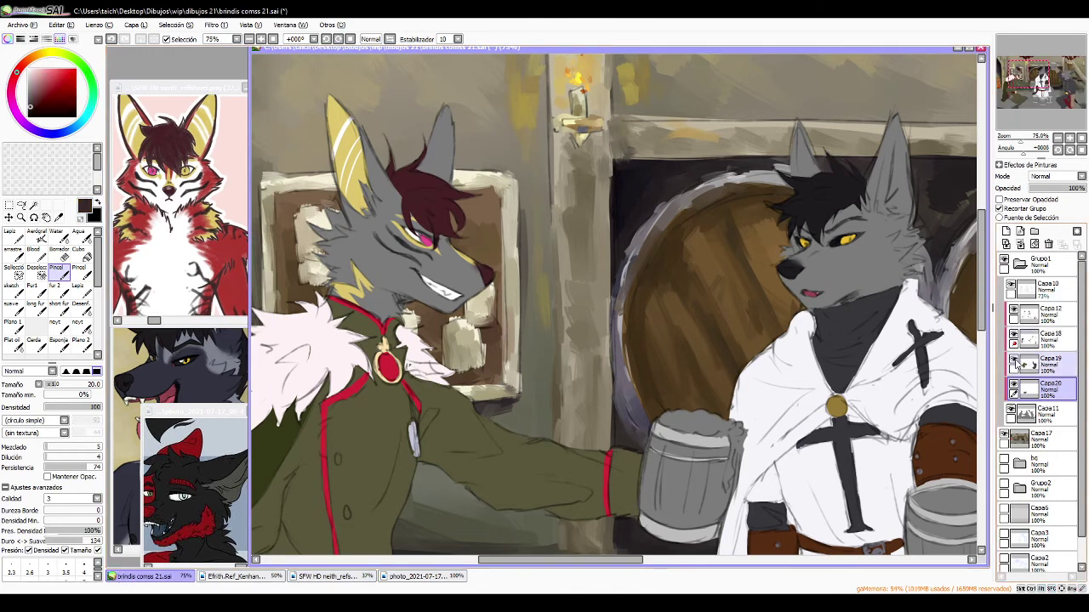
click(1015, 360)
click(1015, 361)
click(1031, 365)
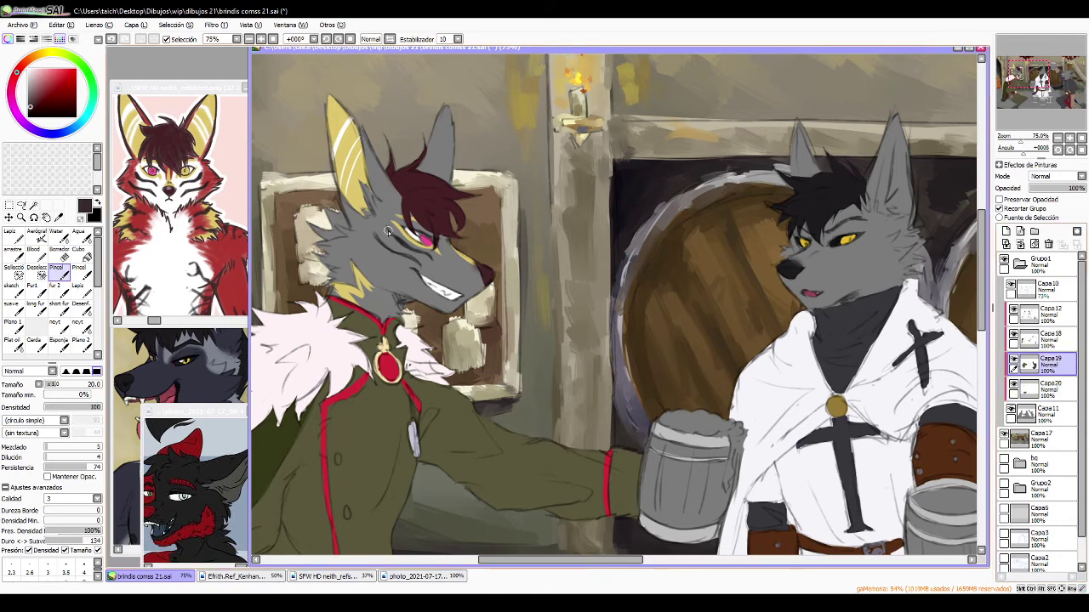
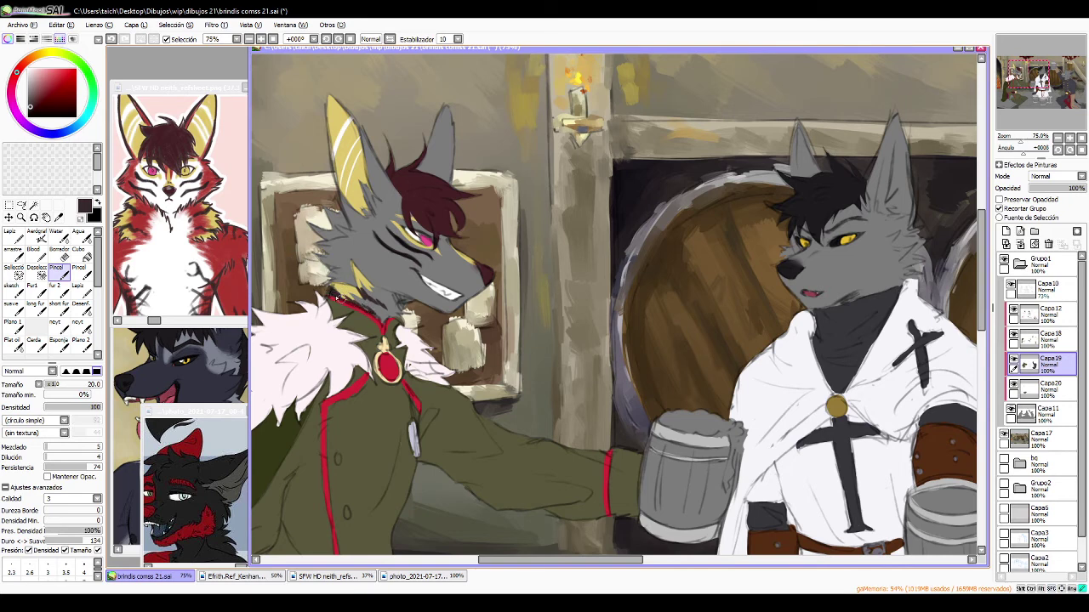
- Sample light grey from Efrith's ear on the reference and paint the white-cloaked wolf's inner ear fur on Capa18 at brush size 40
click(200, 369)
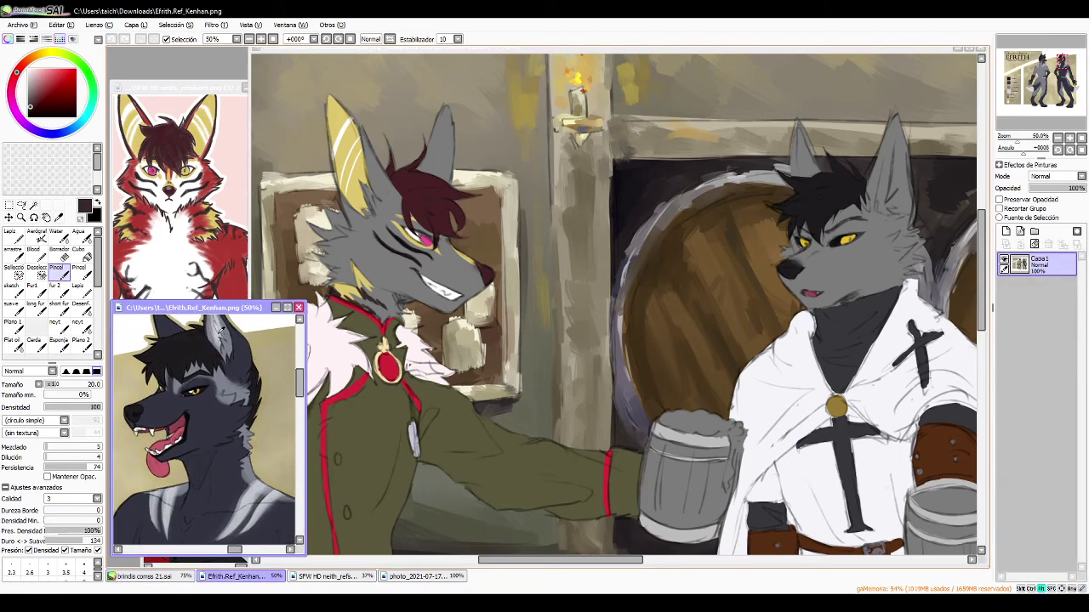
alt+click(252, 352)
click(510, 334)
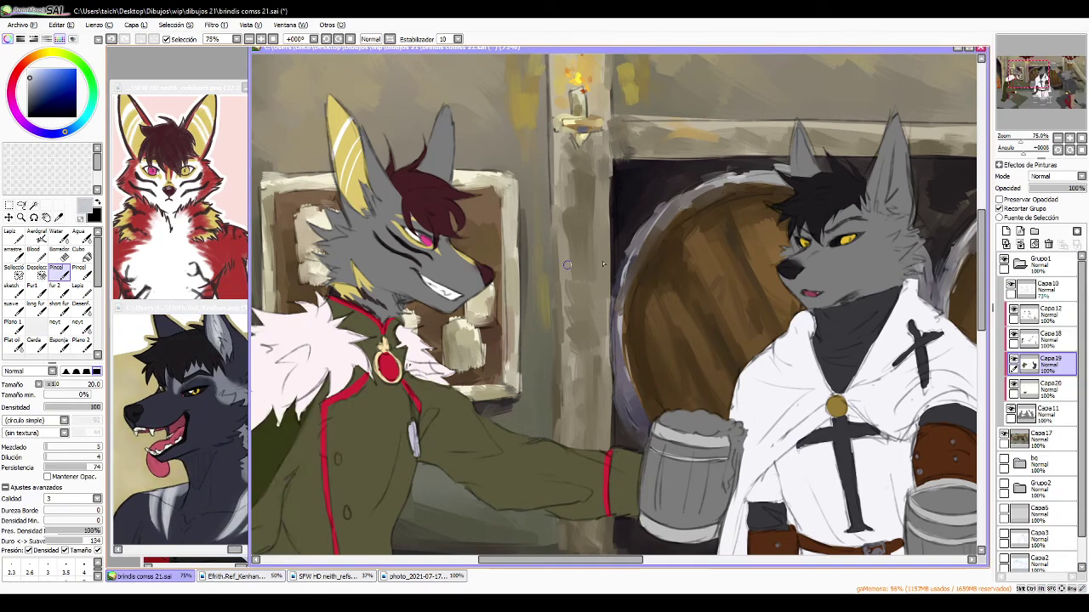
click(1014, 337)
click(1014, 338)
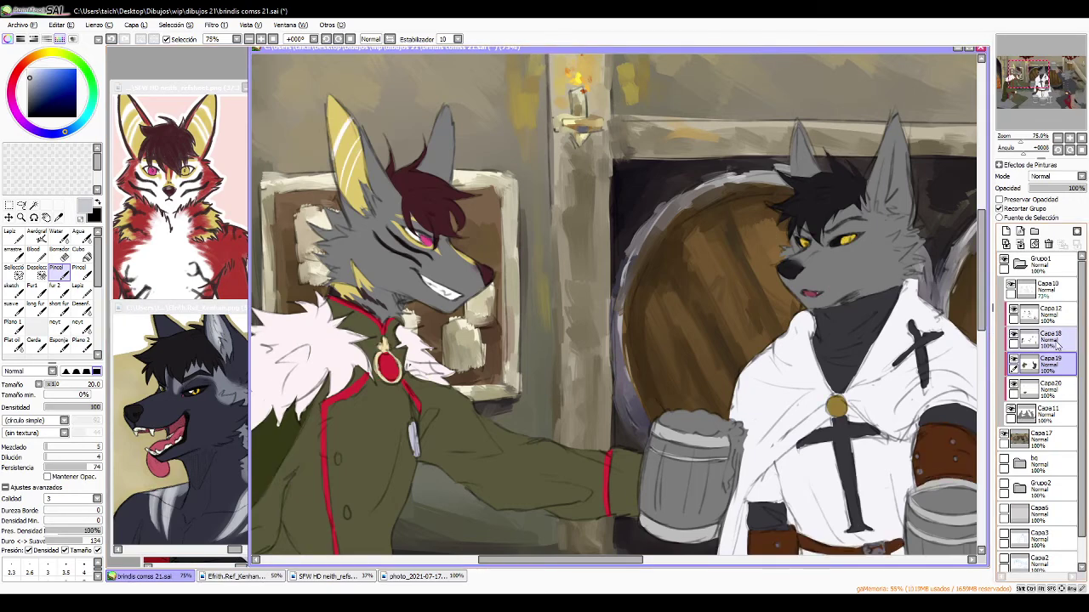
click(1042, 338)
mouse_move(887, 195)
mouse_down()
mouse_move(712, 260)
mouse_move(723, 255)
mouse_move(713, 250)
mouse_move(716, 223)
mouse_move(719, 266)
mouse_up()
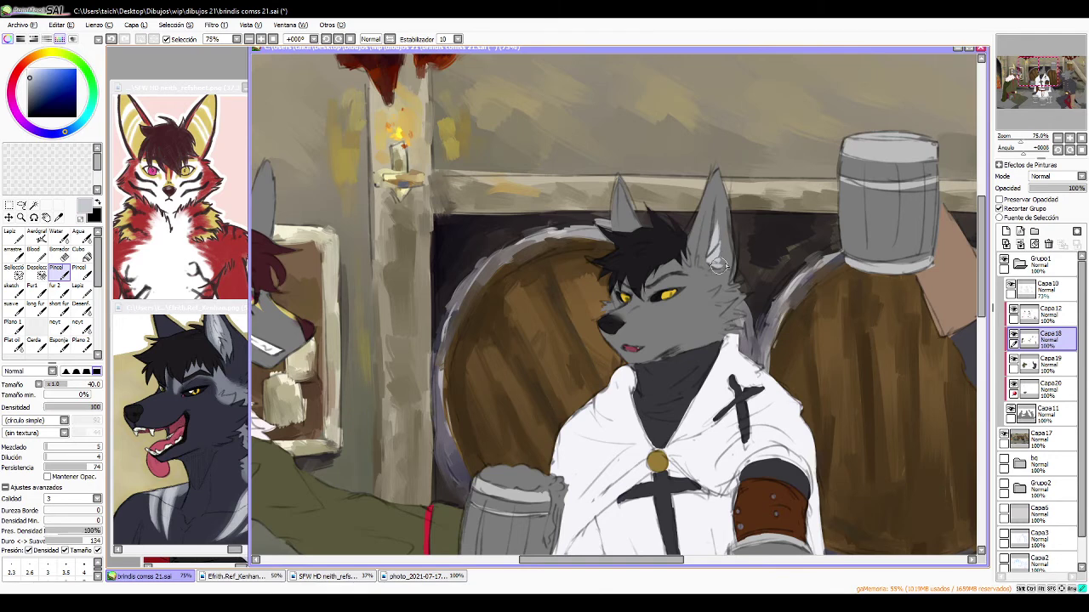
- Try to paint the white-cloaked wolf's inner ear blue-grey on Capa20, using a colour sampled from Efrith's ear
click(1040, 366)
click(1014, 361)
click(1013, 364)
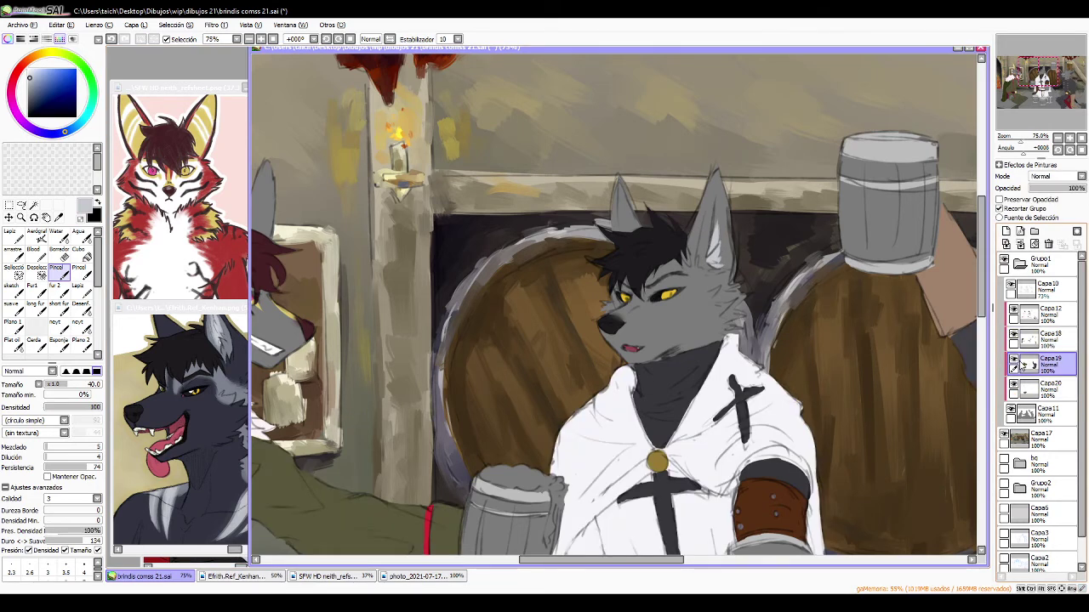
alt+click(232, 348)
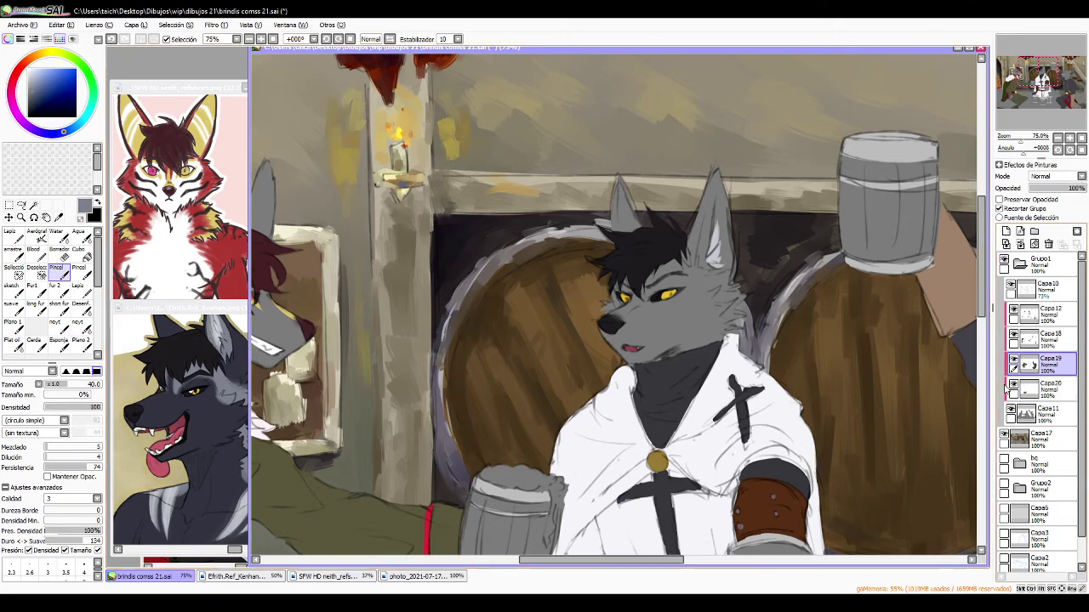
click(1013, 364)
click(1013, 363)
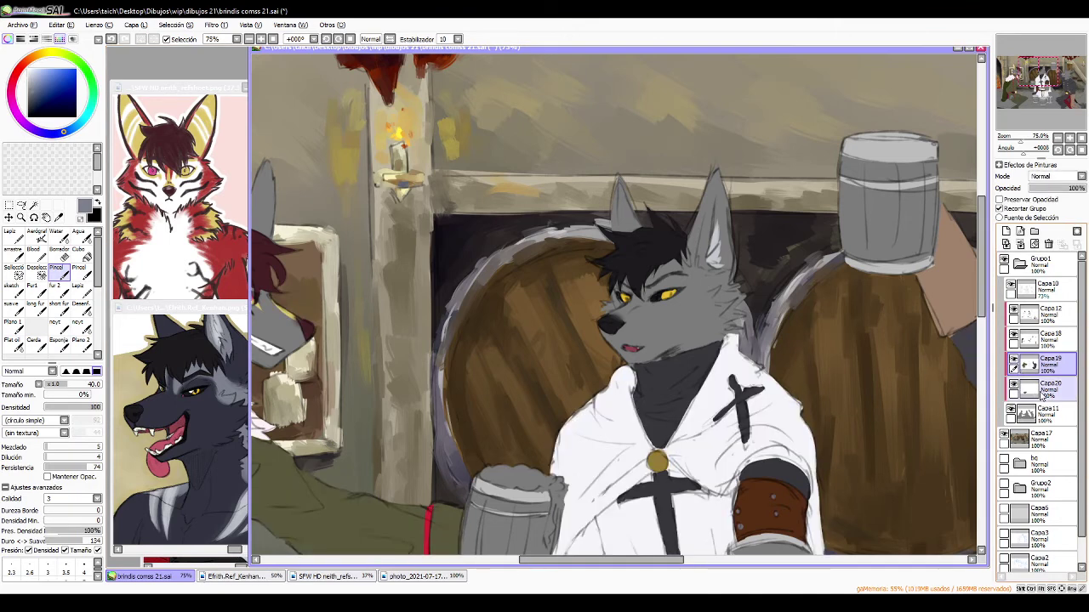
click(1041, 397)
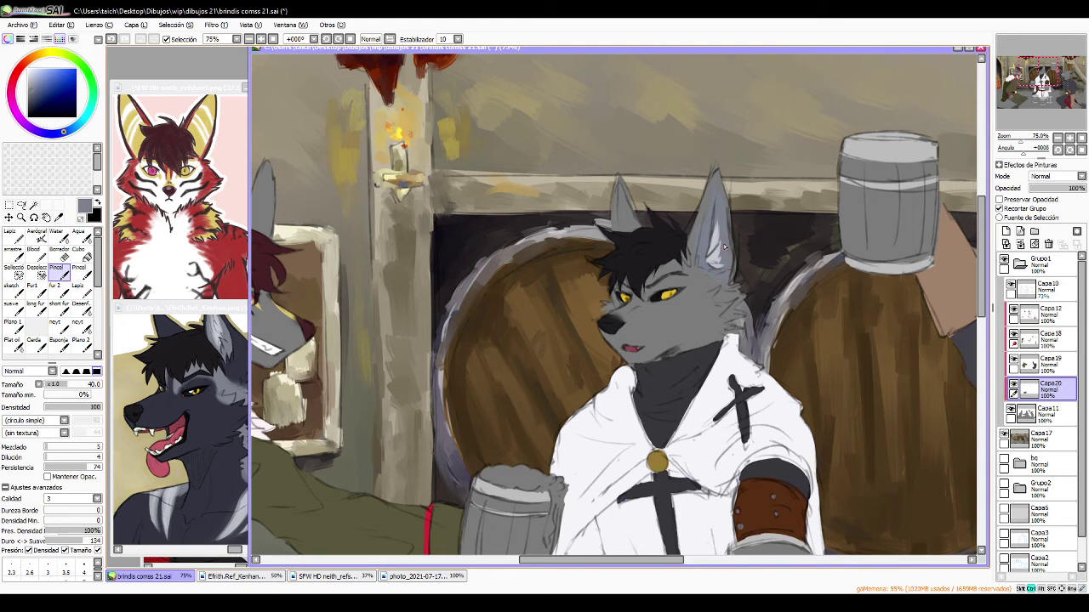
drag(699, 263, 714, 201)
- Sample dark blue-grey from Efrith's fur on the reference and paint the white-cloaked wolf's outer ears, muzzle and face on Capa20
click(1042, 413)
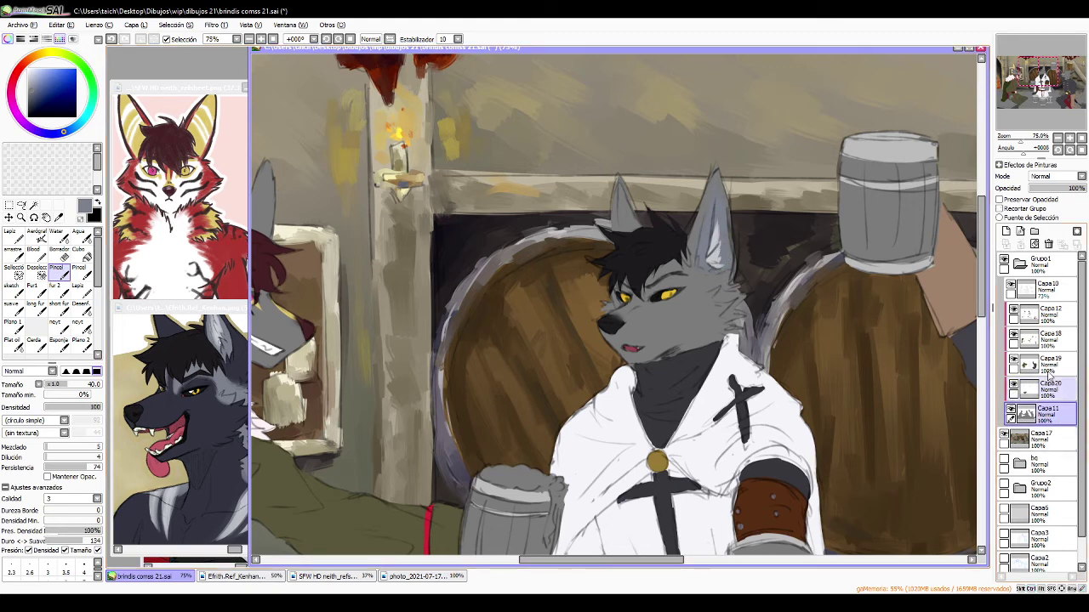
click(999, 199)
alt+click(202, 430)
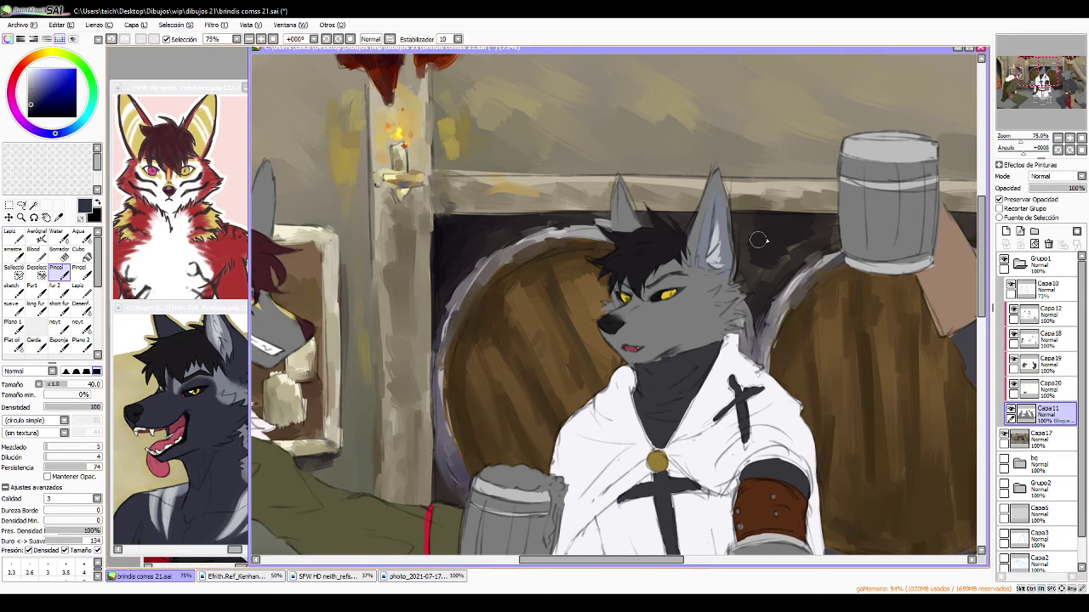
click(1042, 388)
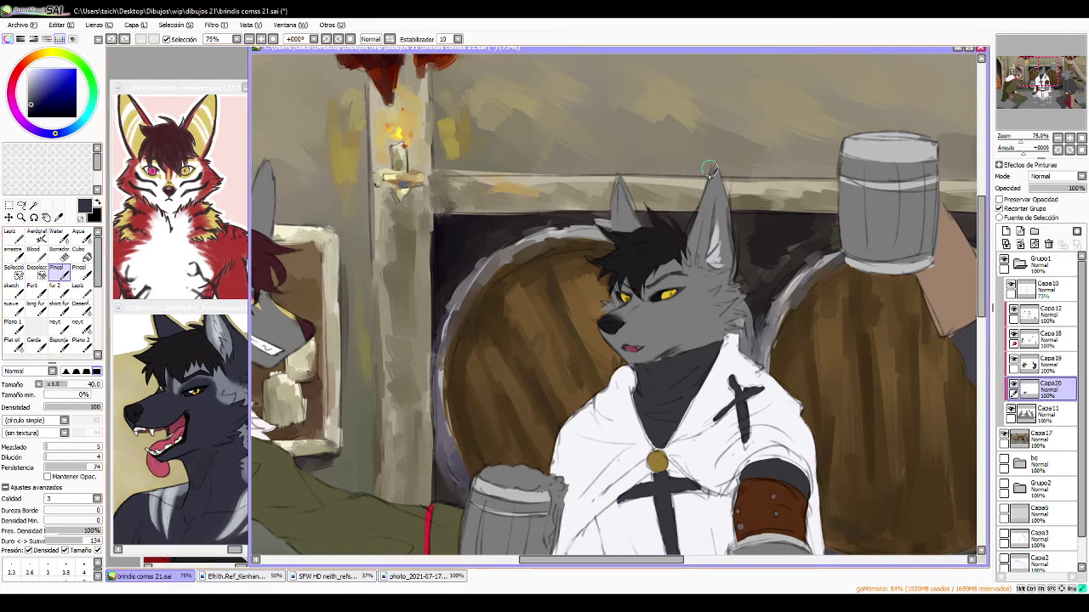
drag(710, 169, 696, 251)
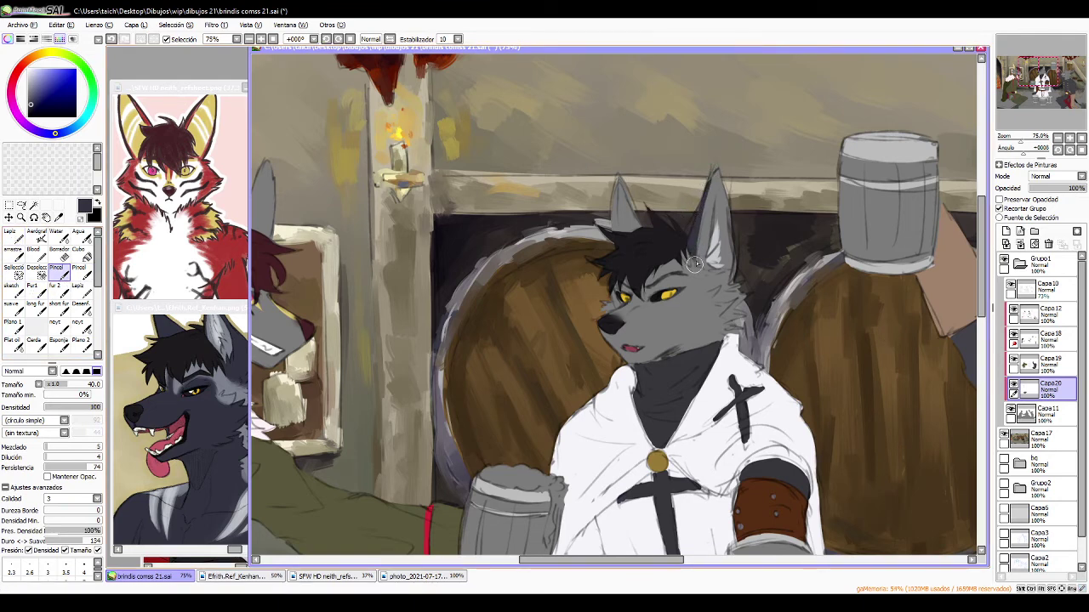
drag(710, 177, 704, 208)
drag(615, 203, 620, 237)
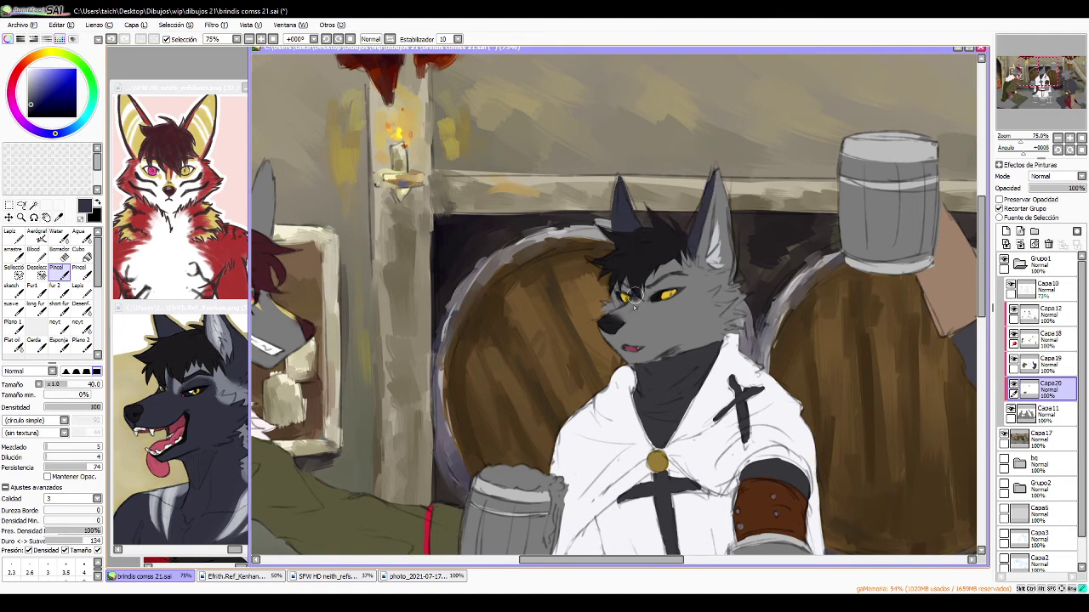
mouse_move(614, 316)
mouse_down()
mouse_move(605, 335)
mouse_move(635, 353)
mouse_up()
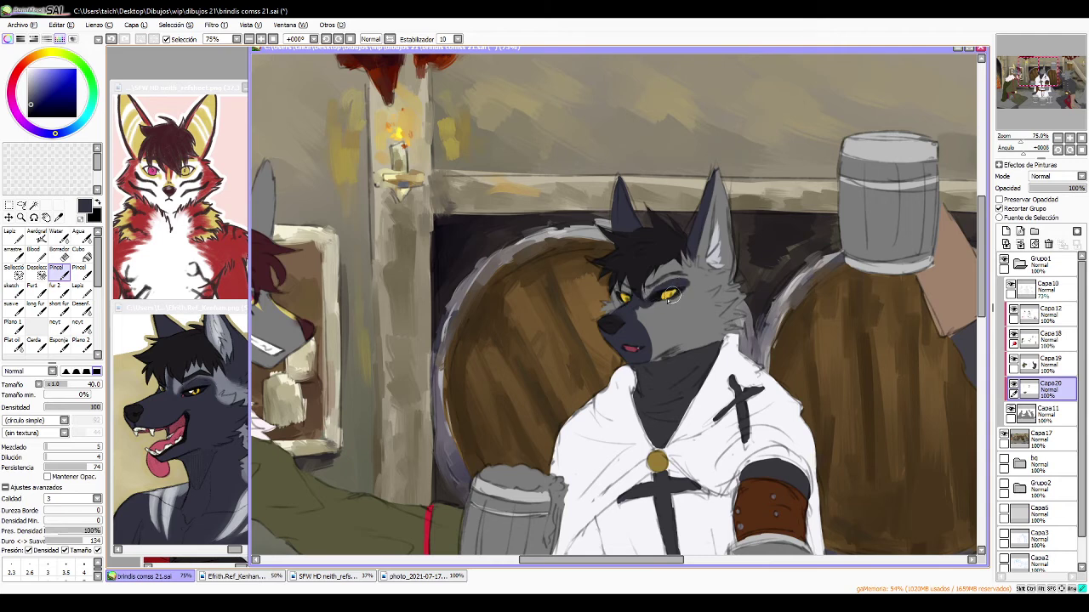
mouse_move(679, 289)
mouse_down()
mouse_move(697, 304)
mouse_move(718, 298)
mouse_move(727, 310)
mouse_move(697, 312)
mouse_move(707, 322)
mouse_move(697, 329)
mouse_move(714, 337)
mouse_move(691, 344)
mouse_move(687, 327)
mouse_move(634, 316)
mouse_up()
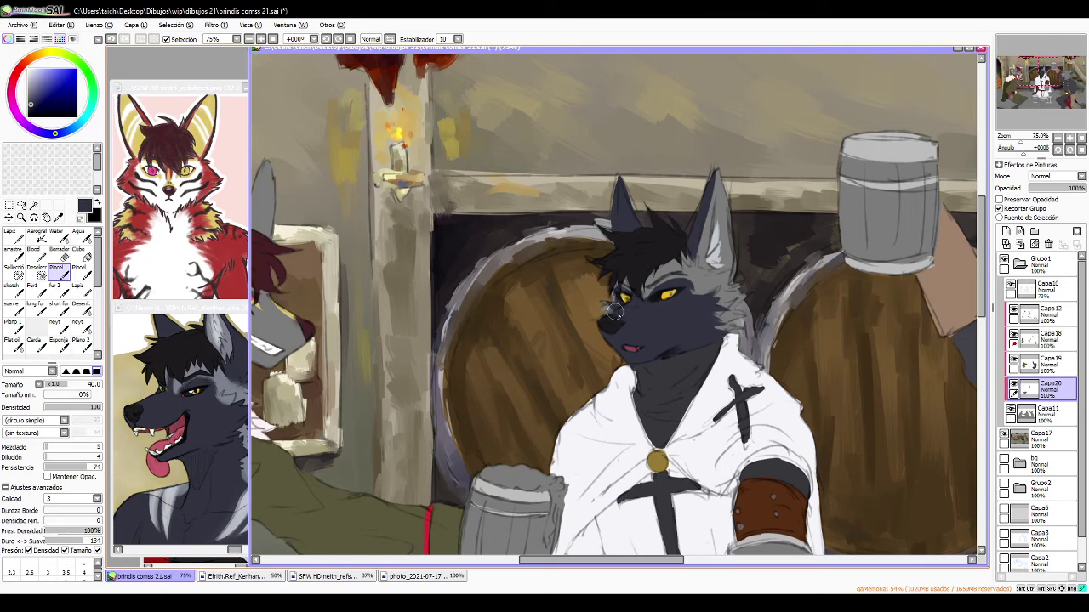
- Compare the white-cloaked wolf's head and body with Efrith's head and shoulders on the reference sheet
drag(697, 466, 673, 330)
drag(643, 452, 612, 343)
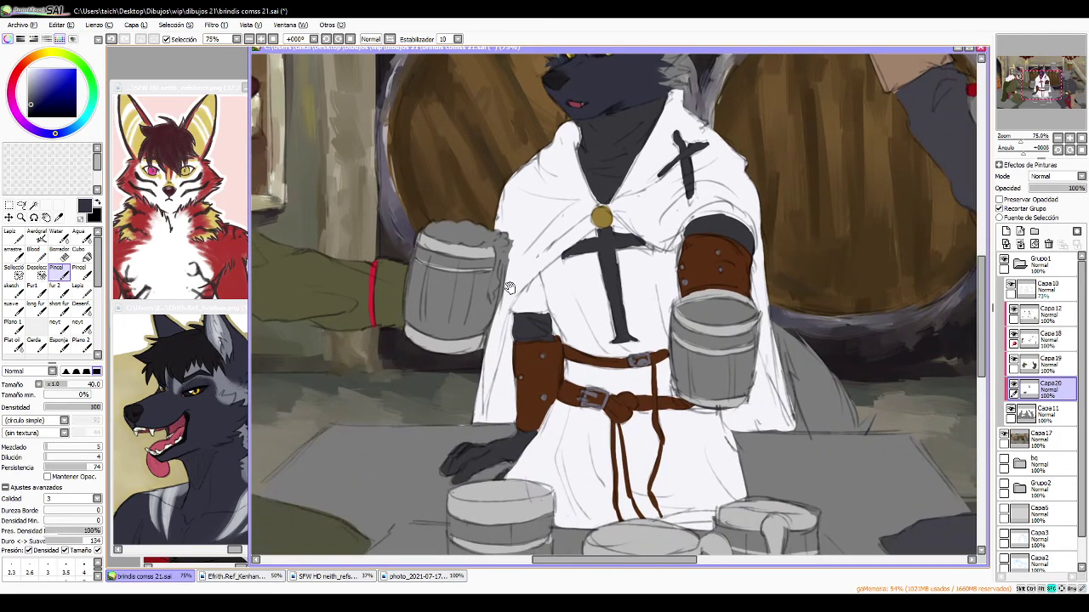
drag(332, 440, 287, 535)
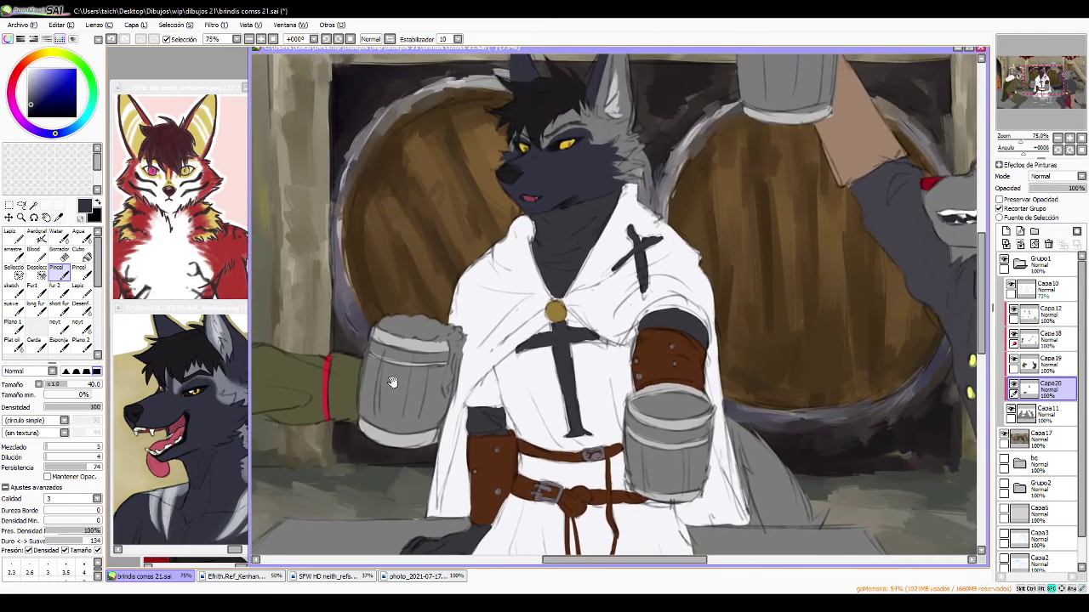
click(229, 450)
drag(229, 451, 242, 472)
drag(464, 282, 465, 347)
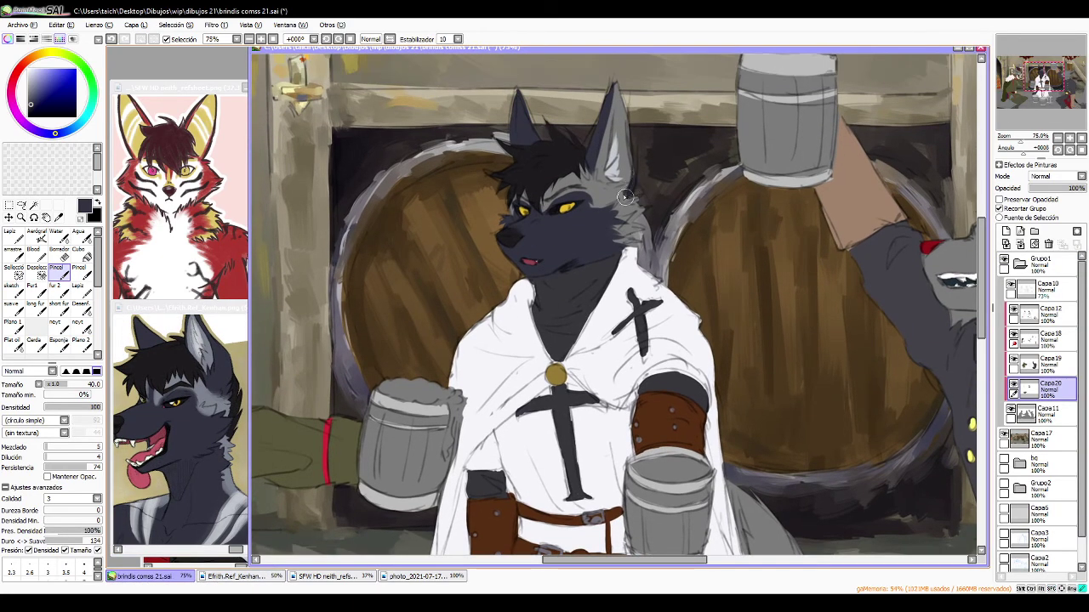
click(184, 447)
- Add a clipped layer directly above Capa11 and paint the red-haired wolf's muzzle, cheek and neck white at brush size 58
click(211, 244)
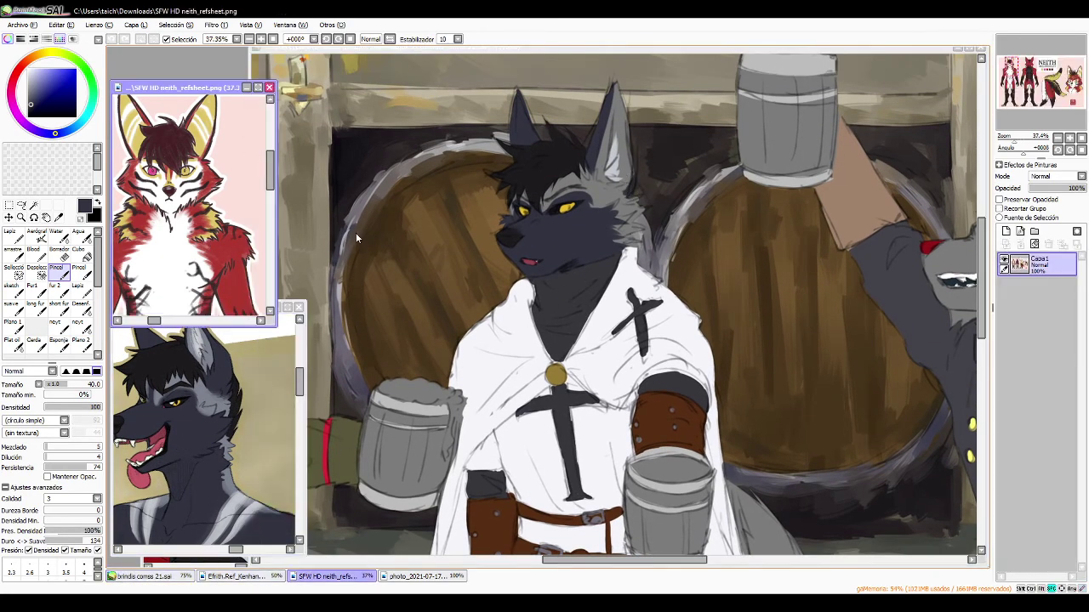
click(355, 238)
drag(370, 204, 722, 257)
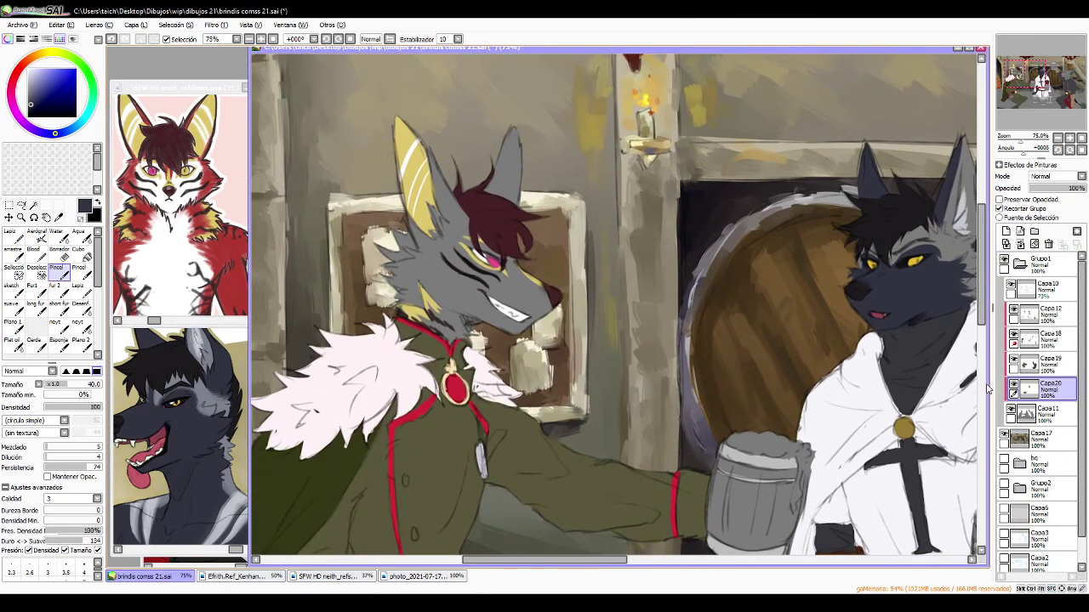
click(1042, 413)
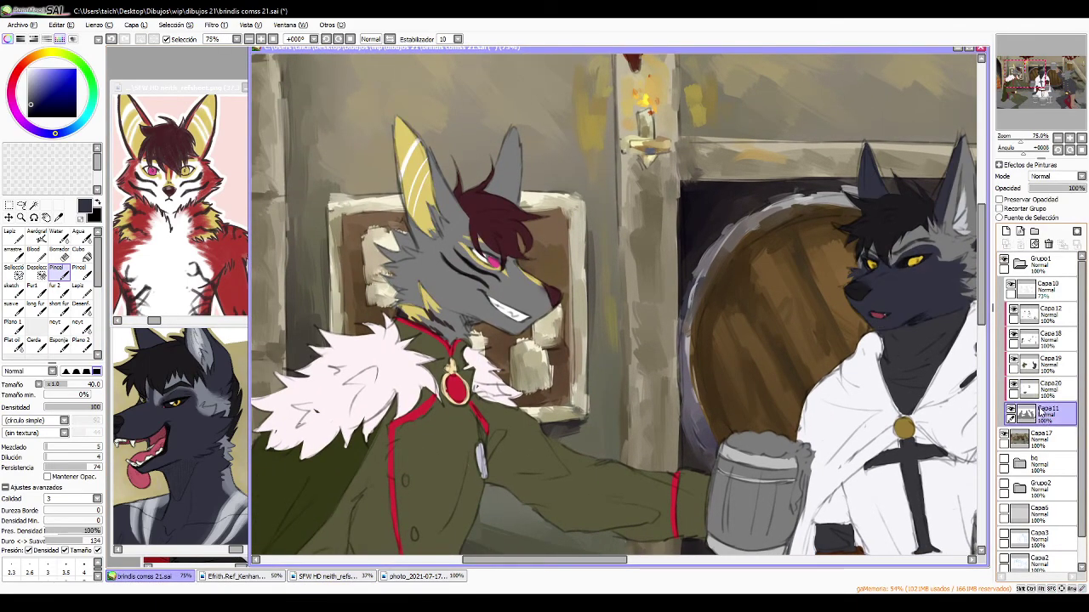
click(1013, 361)
click(1012, 362)
click(1005, 231)
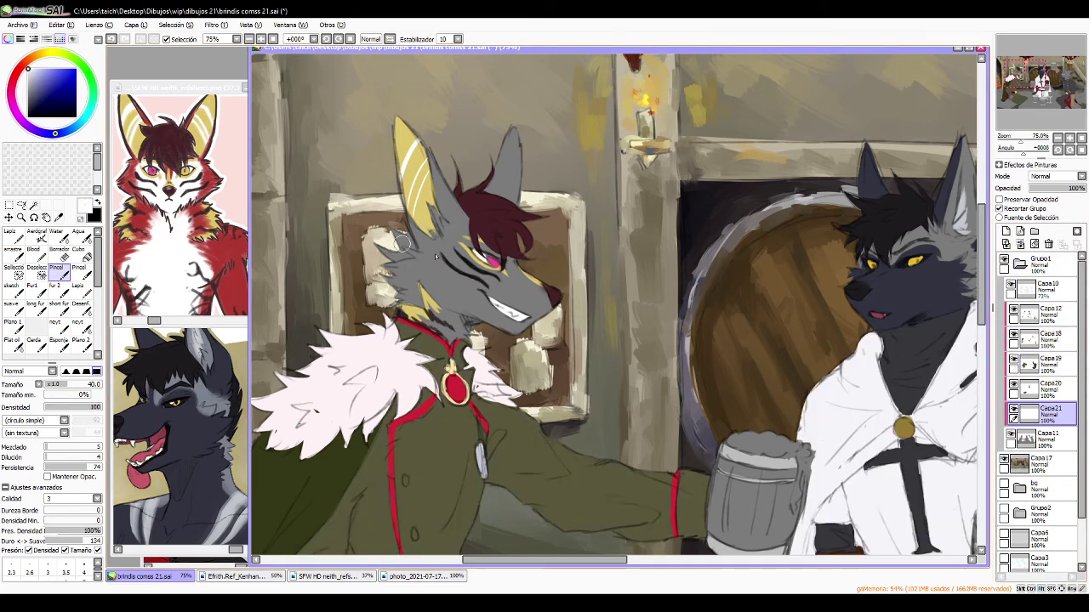
mouse_move(478, 281)
mouse_down()
mouse_move(509, 303)
mouse_move(499, 278)
mouse_move(556, 299)
mouse_move(547, 310)
mouse_move(521, 297)
mouse_move(489, 310)
mouse_move(477, 294)
mouse_move(494, 277)
mouse_move(492, 244)
mouse_move(431, 243)
mouse_move(498, 276)
mouse_move(431, 267)
mouse_move(514, 330)
mouse_move(437, 283)
mouse_move(468, 320)
mouse_move(448, 307)
mouse_move(437, 317)
mouse_move(481, 349)
mouse_move(451, 308)
mouse_move(447, 323)
mouse_move(446, 310)
mouse_move(472, 351)
mouse_move(441, 321)
mouse_up()
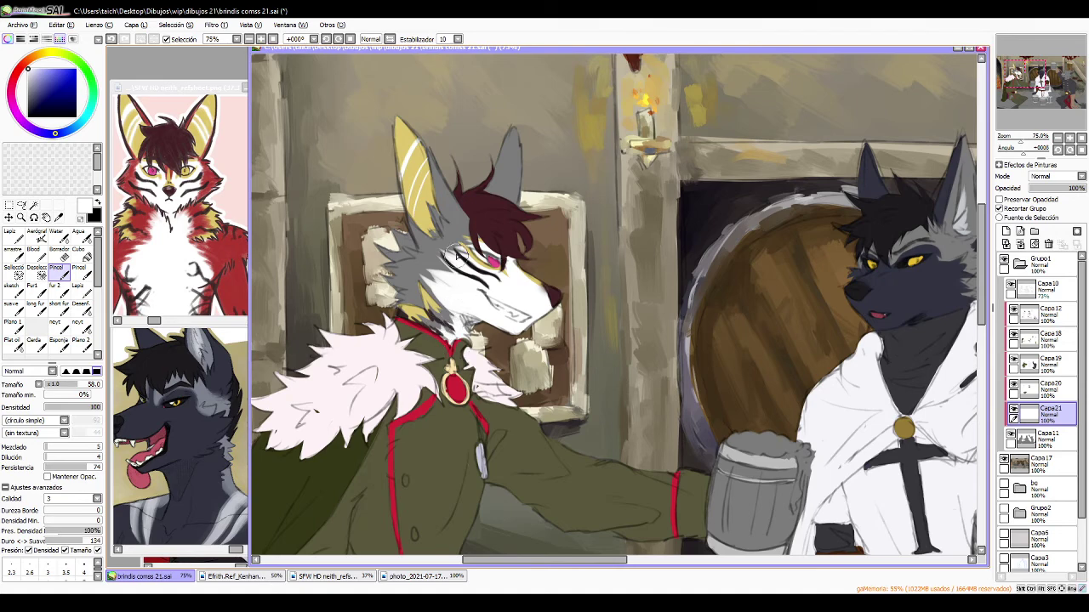
- Show the black-and-red wolf's head on the photo reference, sample its dark red and bring the uniformed wolf into view on the canvas
drag(600, 287, 471, 224)
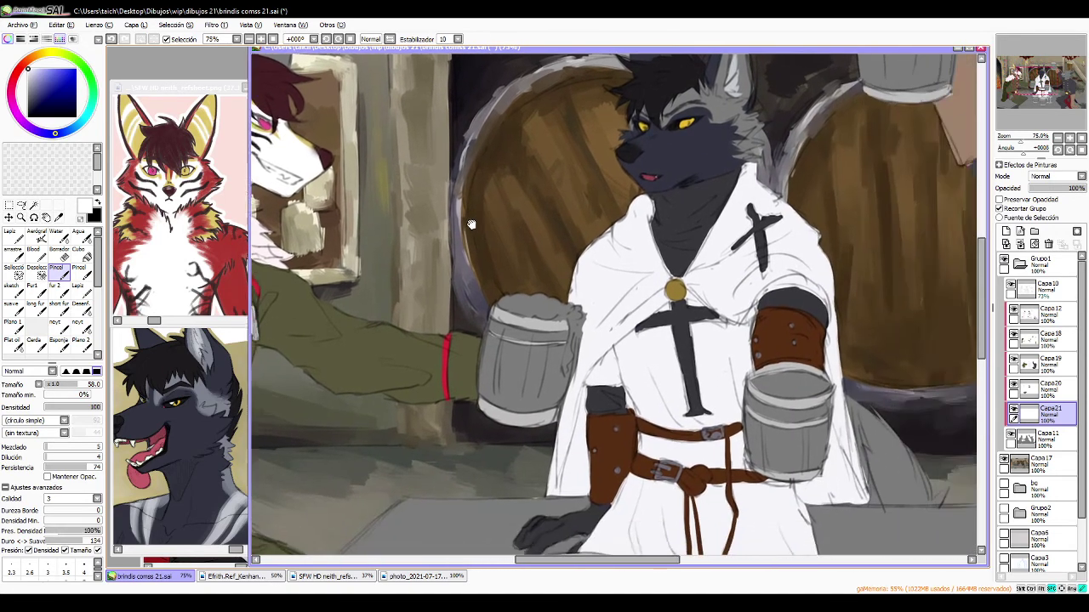
drag(735, 240, 604, 288)
drag(1021, 141, 1016, 141)
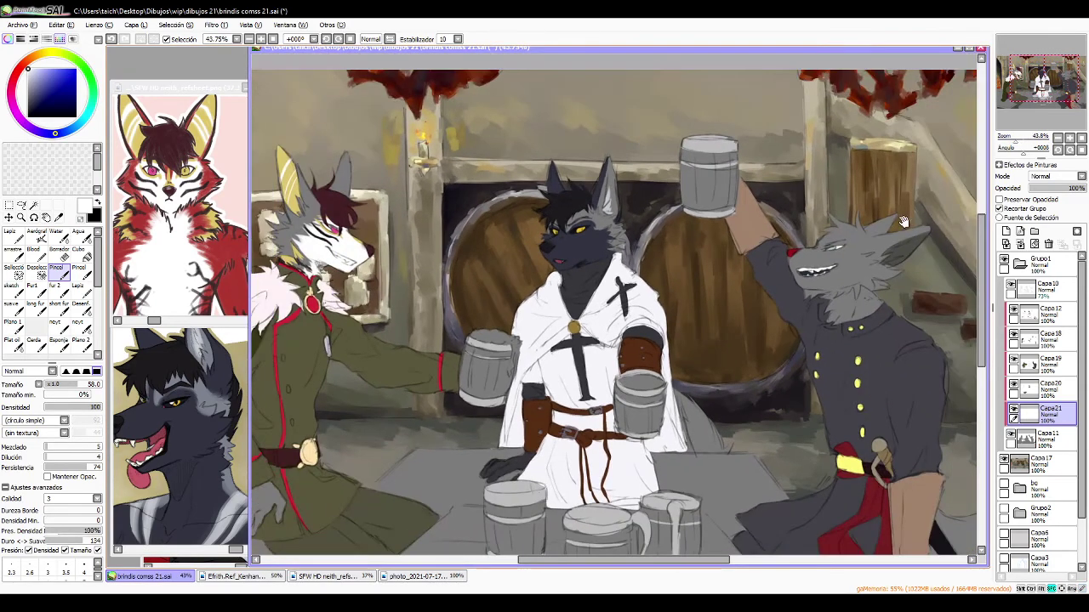
click(231, 401)
click(204, 562)
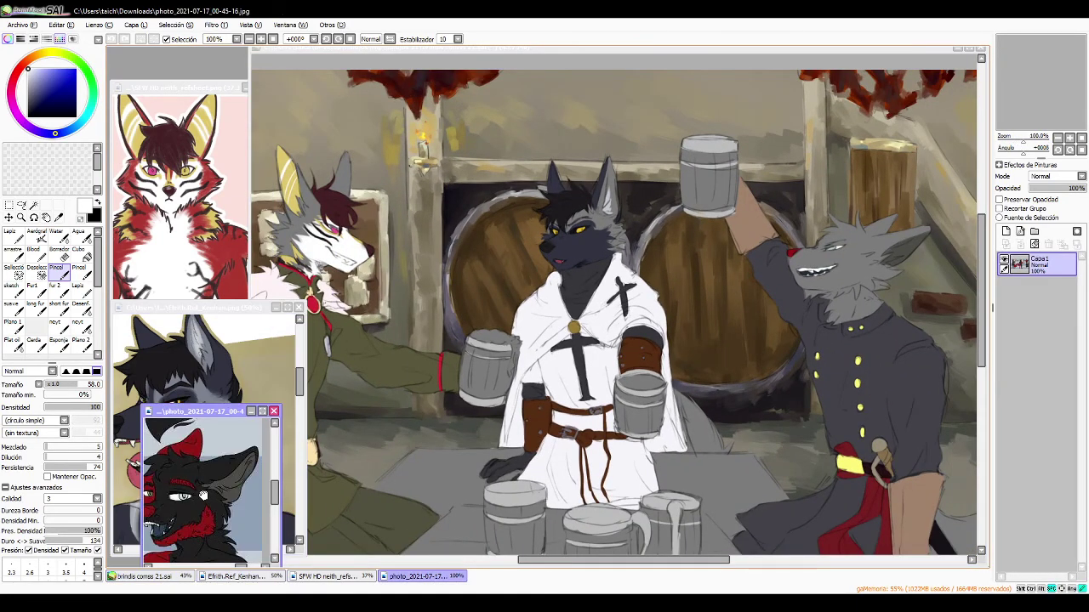
drag(209, 508, 233, 439)
alt+click(190, 527)
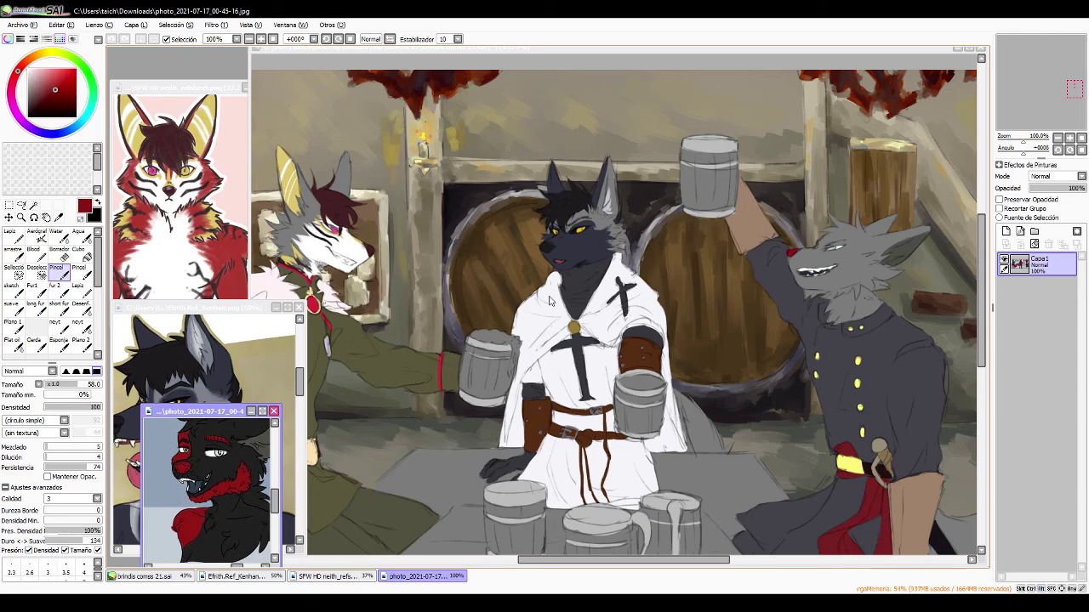
click(680, 273)
drag(812, 250, 627, 297)
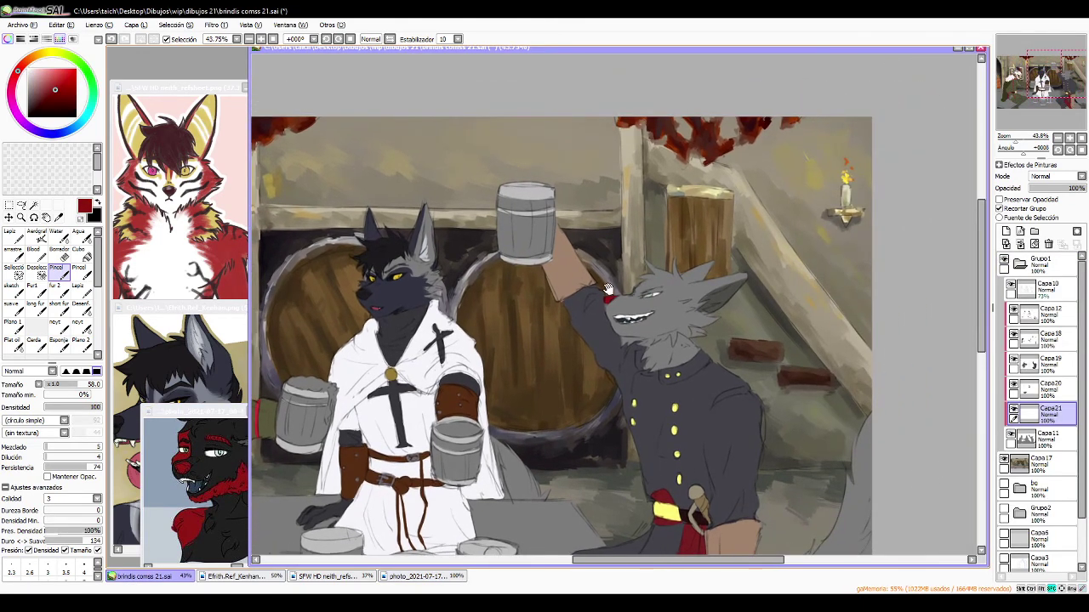
click(201, 448)
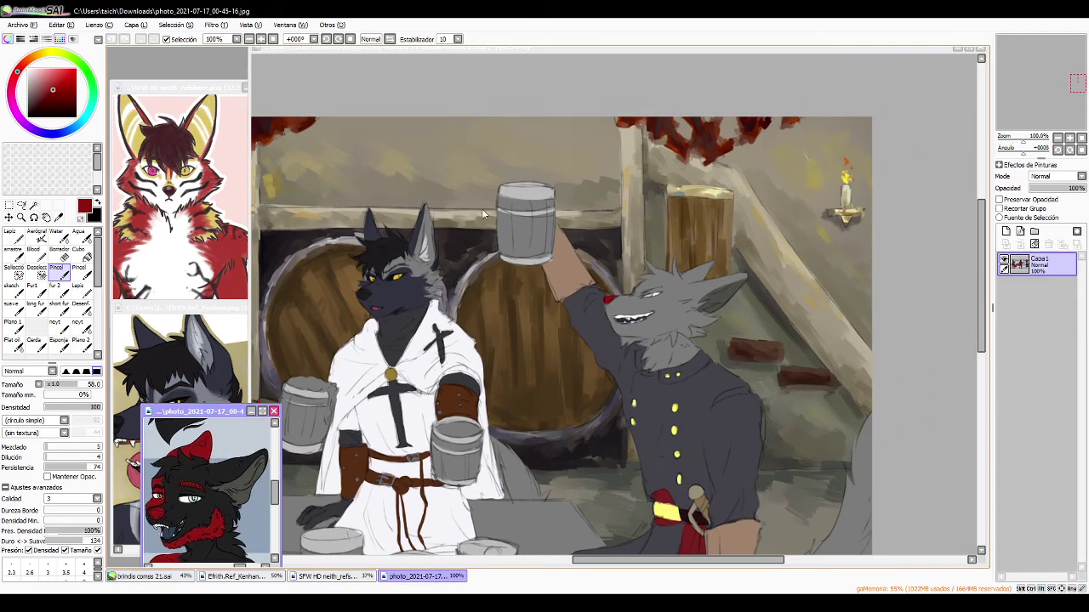
key(ctrl+Tab)
- Paint the uniformed wolf's far ear, brow and throat fur dark red on Capa20, redoing the first chin stroke
click(1042, 389)
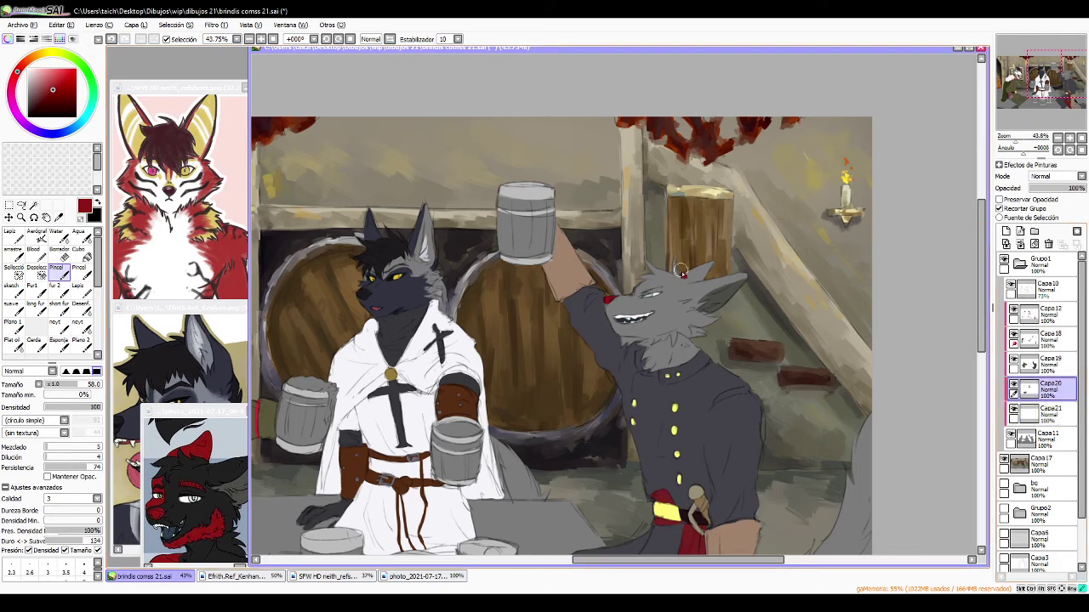
drag(691, 277, 702, 265)
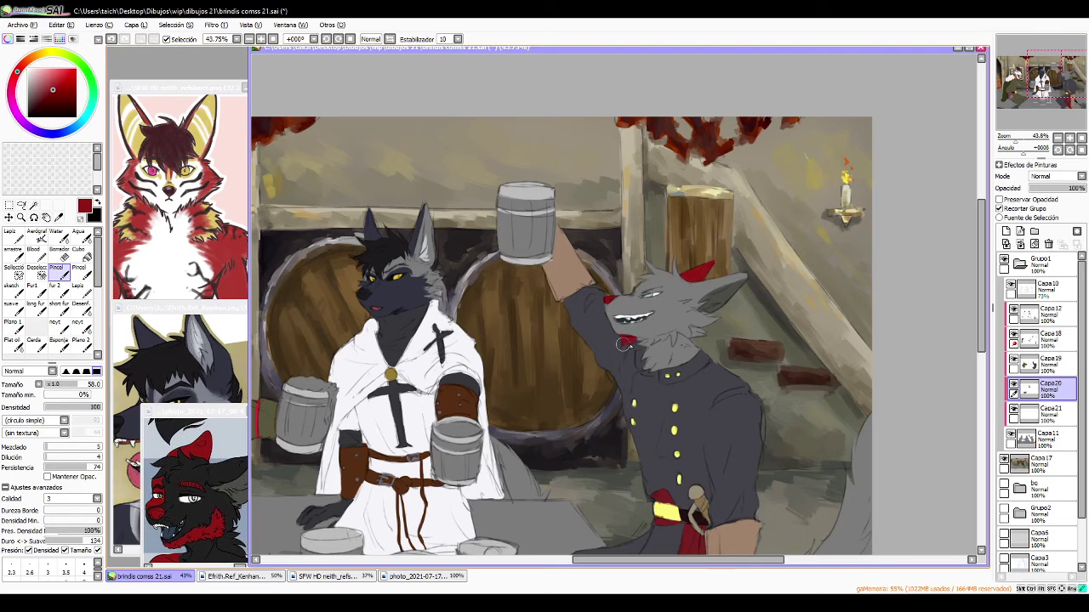
key(ctrl+z)
drag(619, 337, 629, 340)
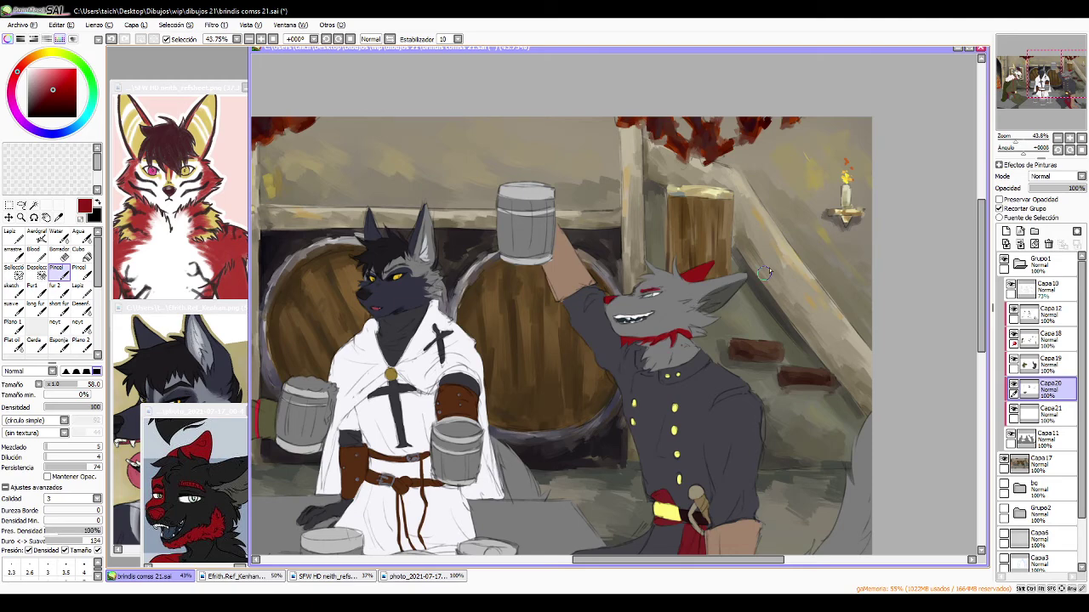
- Show the lower body on the photo reference and paint the uniformed wolf's tail dark red on Capa20 at brush size 159
drag(1016, 142, 1012, 144)
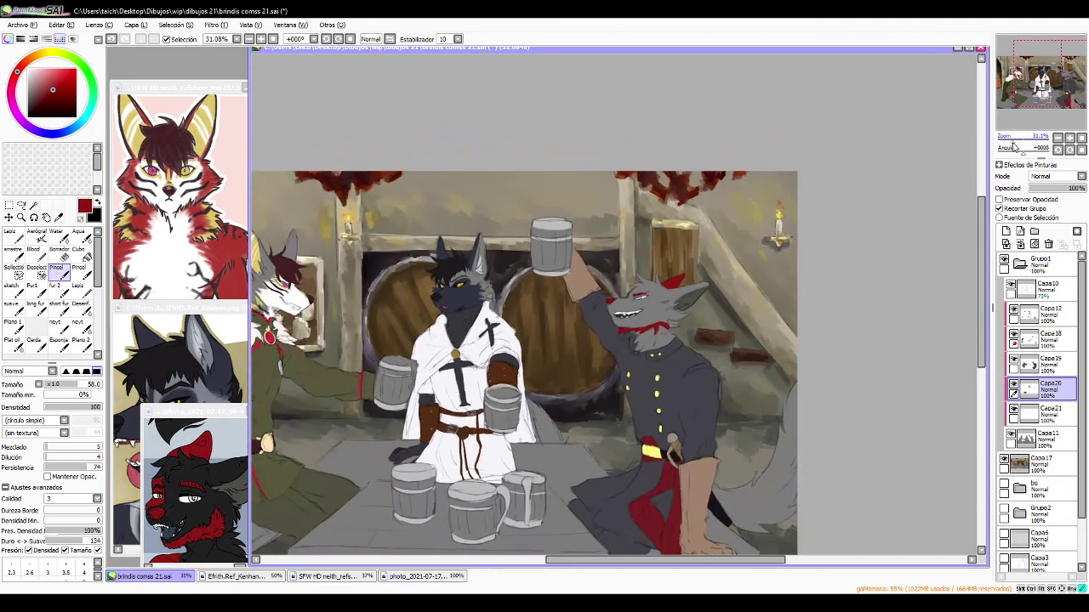
key(space)
click(260, 526)
drag(245, 551, 200, 498)
drag(749, 483, 728, 370)
mouse_move(720, 367)
mouse_down()
mouse_move(692, 385)
mouse_move(738, 367)
mouse_up()
mouse_move(708, 375)
mouse_down()
mouse_move(718, 403)
mouse_move(696, 364)
mouse_move(730, 357)
mouse_move(758, 320)
mouse_move(775, 246)
mouse_up()
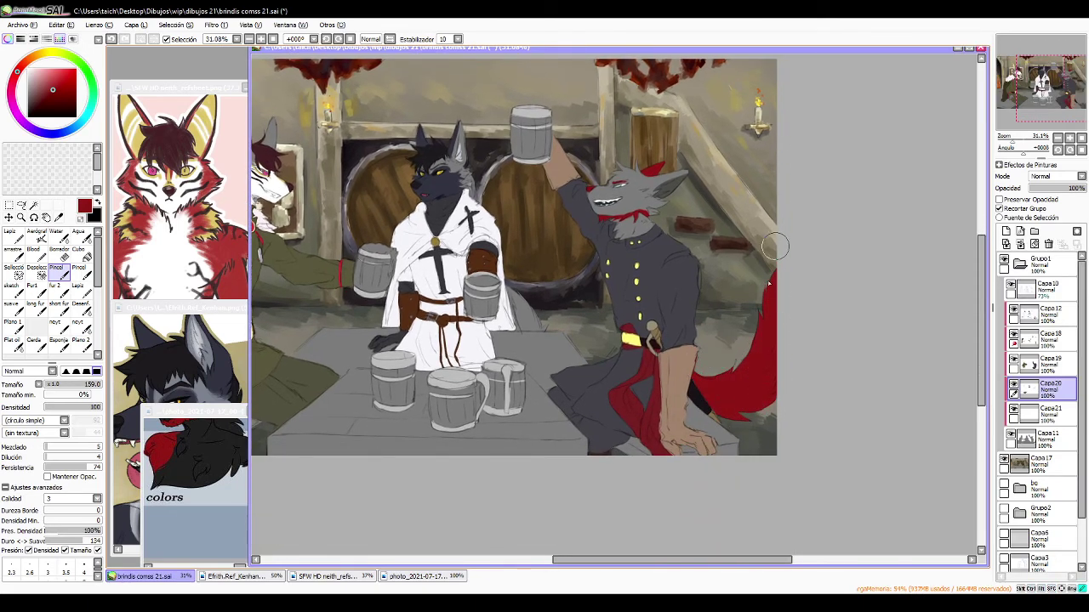
- Check what Capa19 and Capa18 contain, select Capa18 and sample the tan of the uniformed wolf's arm
click(1013, 365)
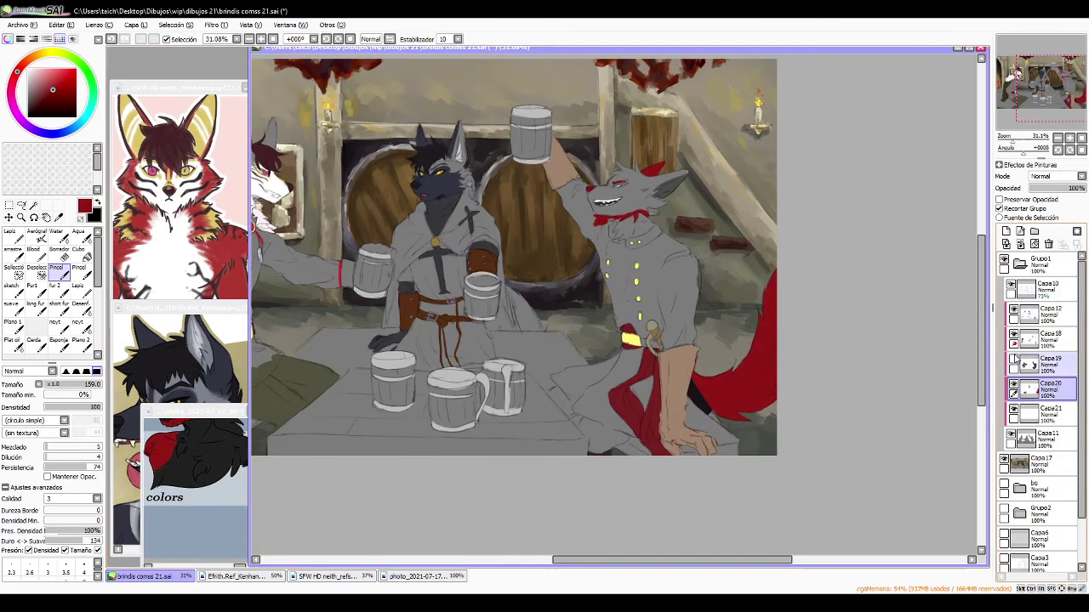
click(1014, 365)
click(1014, 340)
click(1014, 340)
click(1044, 338)
alt+click(688, 367)
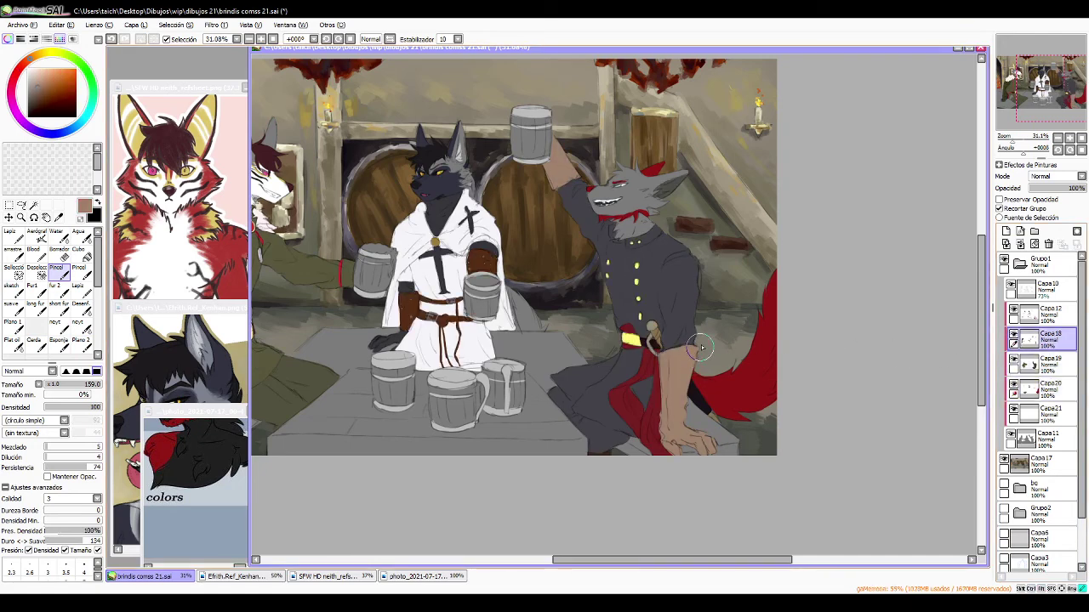
- Show Efrith's tail on the reference sheet, sample its dark blue-grey fur and return to the tavern drawing
mouse_move(721, 310)
mouse_down()
mouse_move(770, 400)
mouse_move(852, 378)
mouse_up()
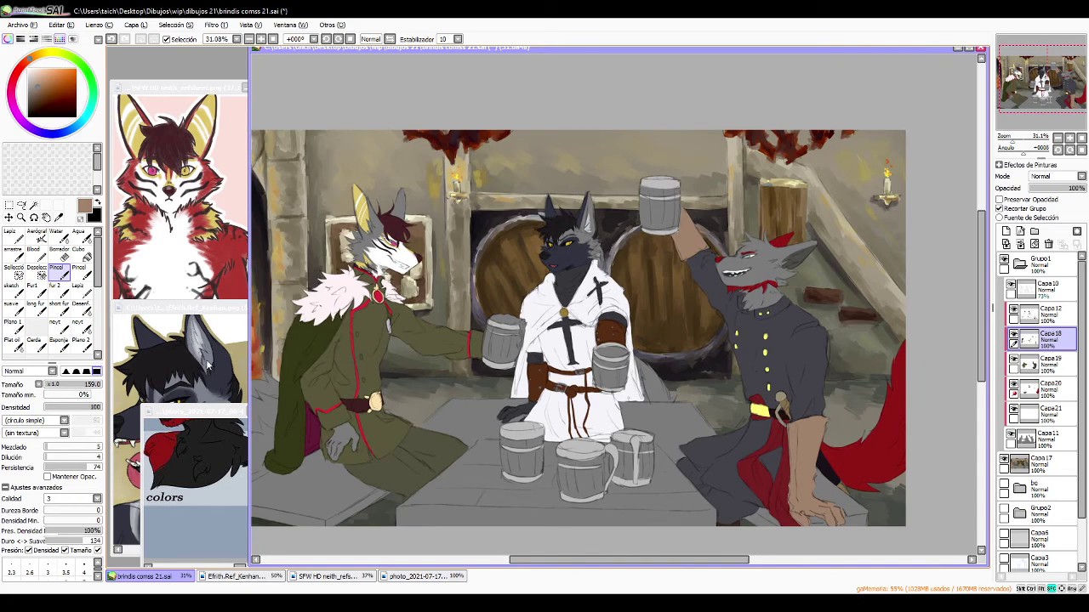
drag(211, 387, 215, 307)
drag(251, 468, 208, 361)
drag(242, 489, 174, 293)
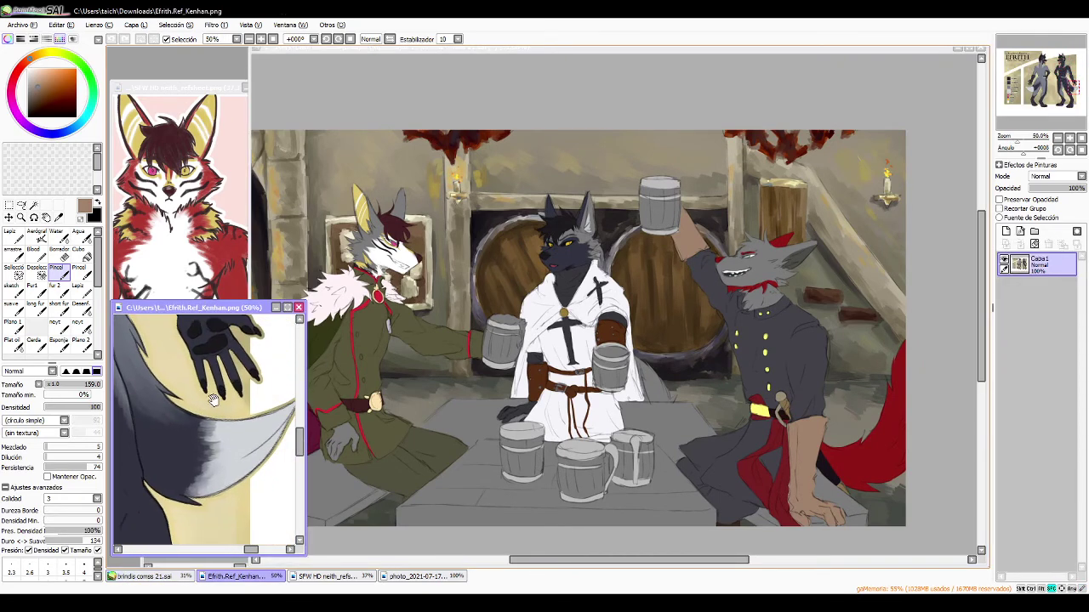
alt+click(247, 435)
alt+click(205, 452)
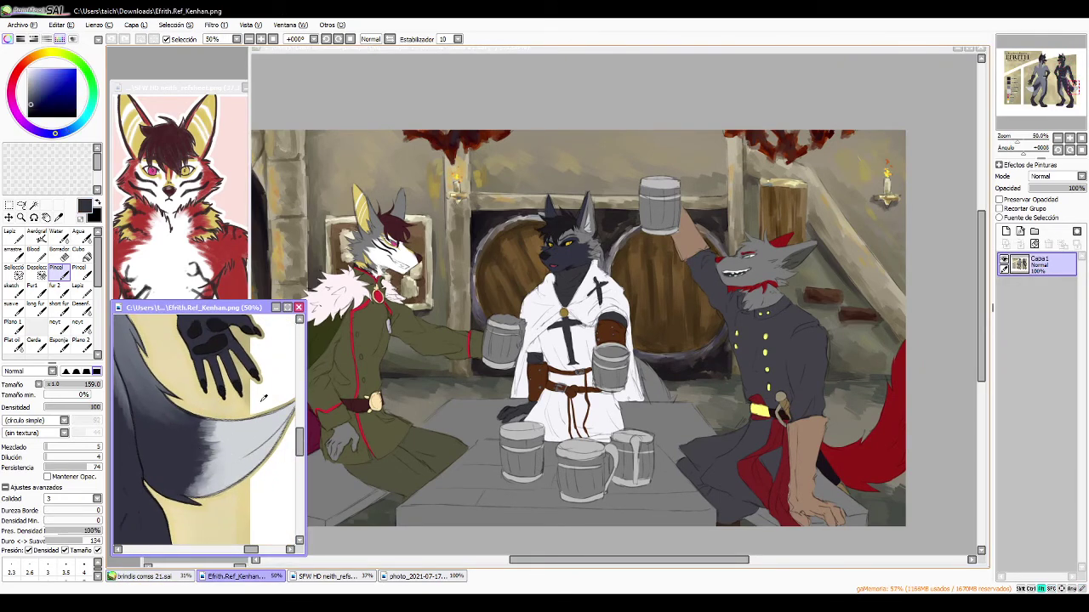
click(614, 354)
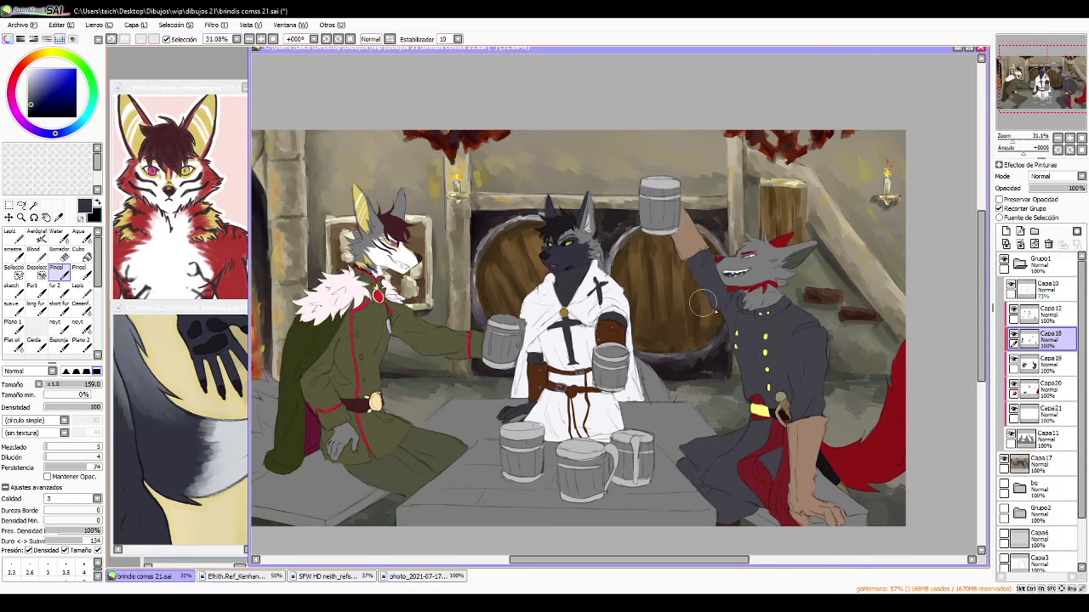
- Check the contents of Capa19 and Capa20, and paint the white-cloaked wolf's tail dark blue-grey on Capa20
click(1013, 363)
click(1013, 362)
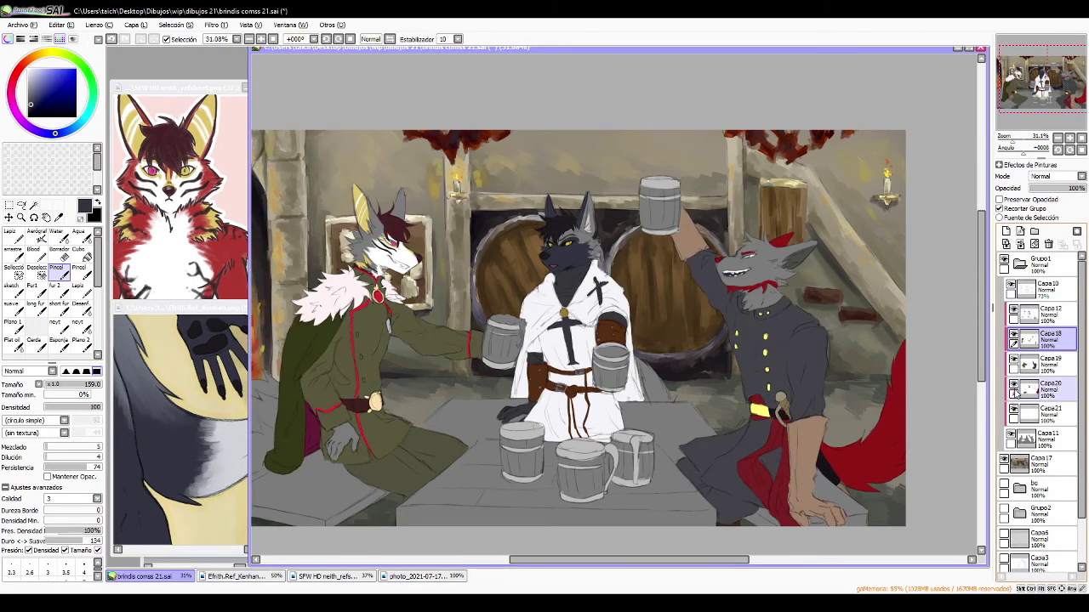
click(1013, 388)
click(1013, 389)
click(1050, 393)
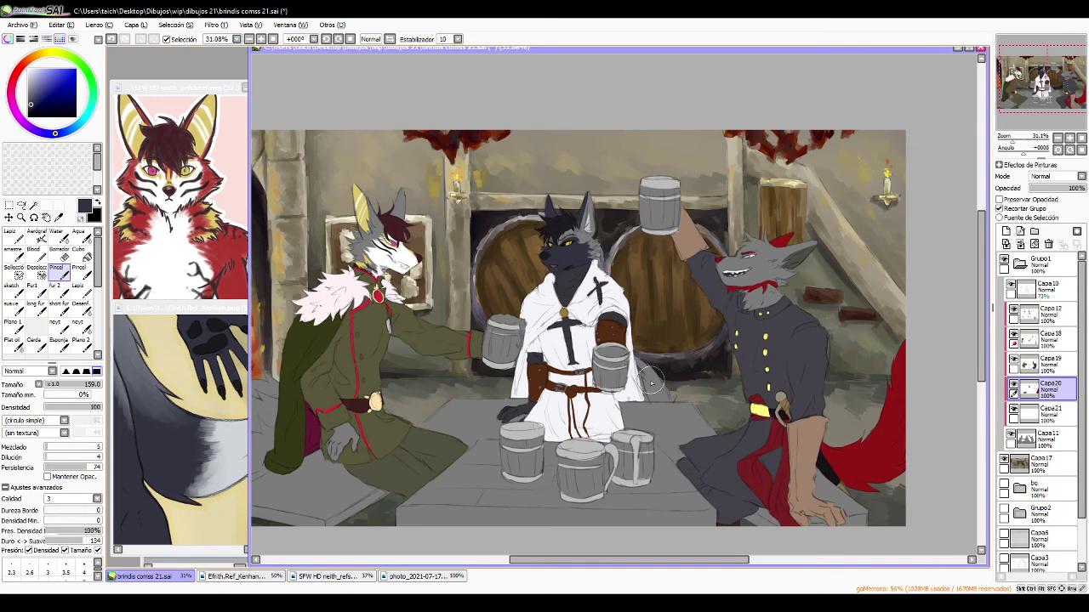
mouse_move(633, 359)
mouse_down()
mouse_move(655, 388)
mouse_move(652, 366)
mouse_move(652, 387)
mouse_move(659, 374)
mouse_move(655, 400)
mouse_move(689, 381)
mouse_up()
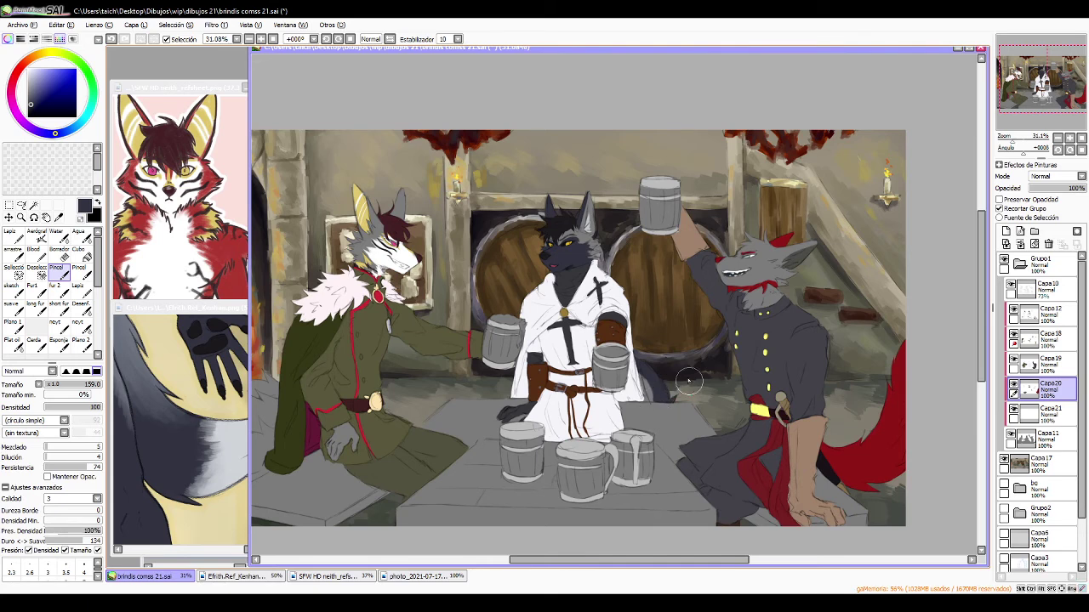
- Show Neith's tails on the reference sheet and sample the dark brown of their markings
drag(719, 304, 758, 308)
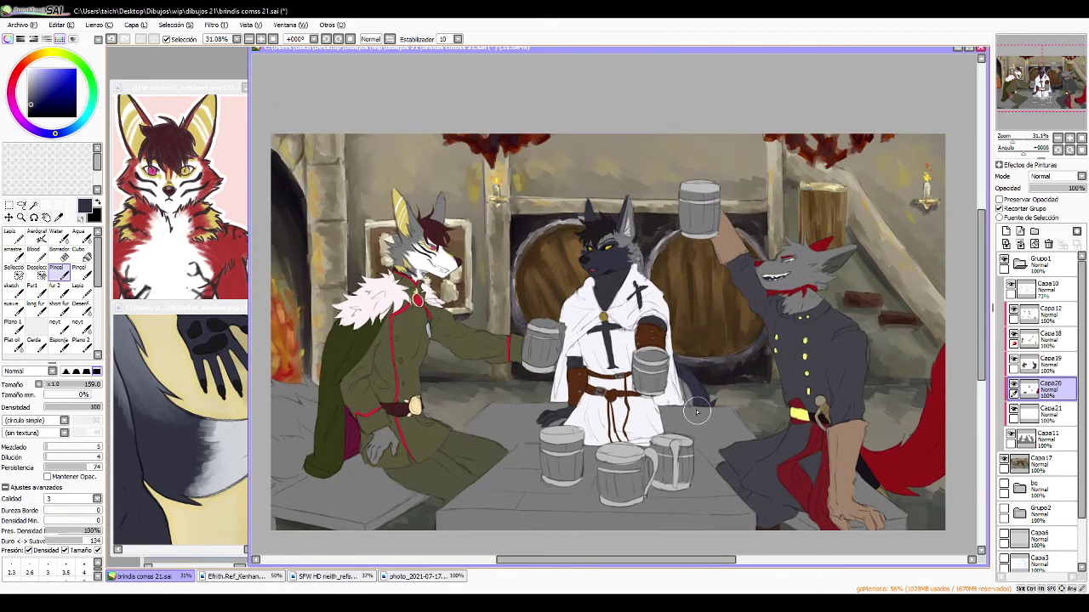
click(193, 247)
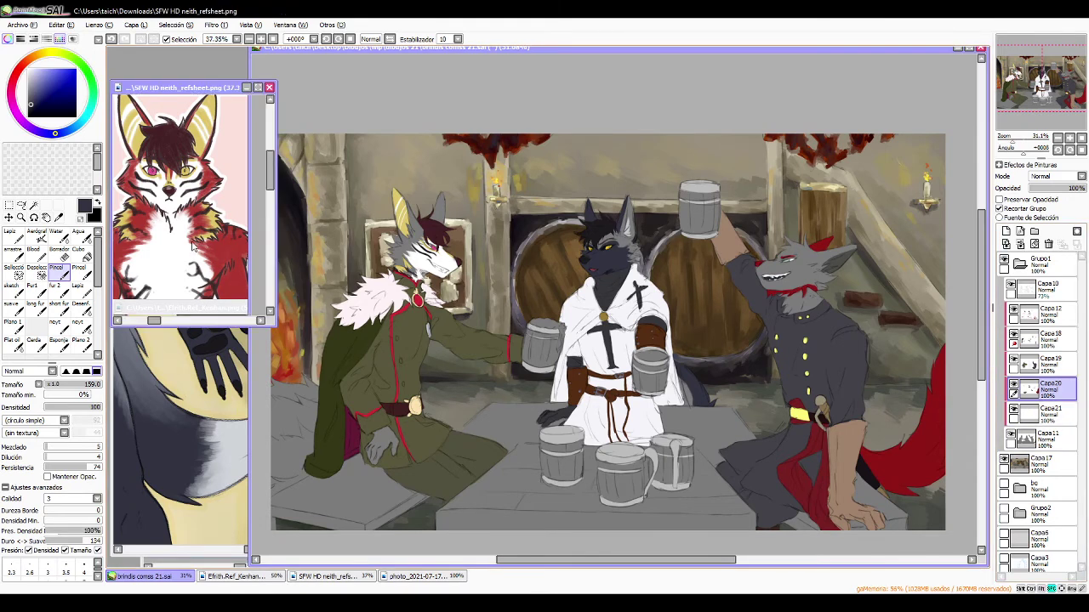
drag(193, 246, 132, 246)
drag(246, 255, 182, 247)
scroll(208, 217, down, 1)
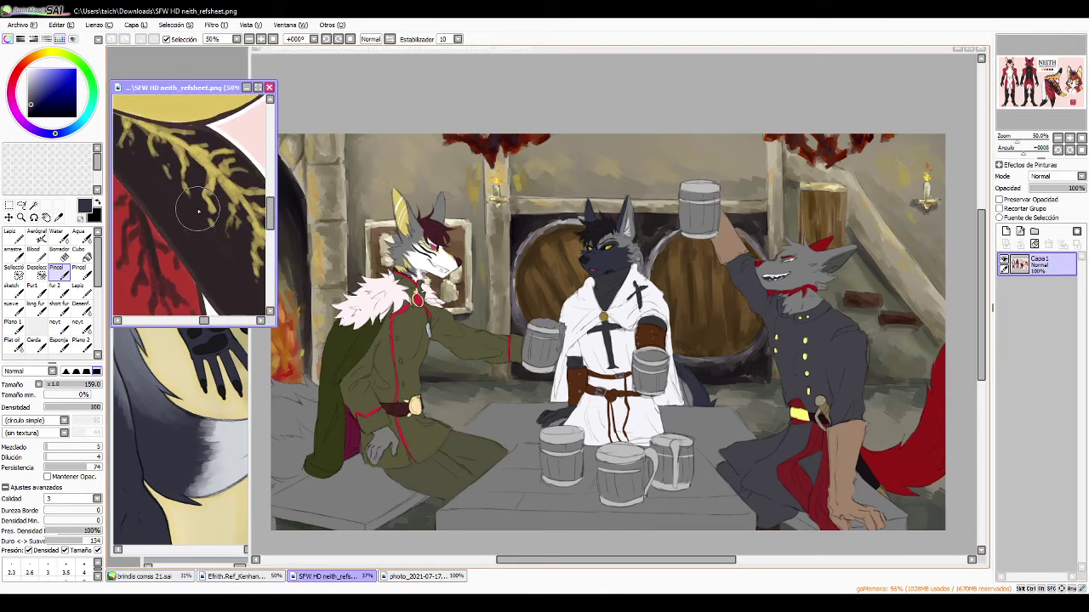
scroll(194, 208, down, 1)
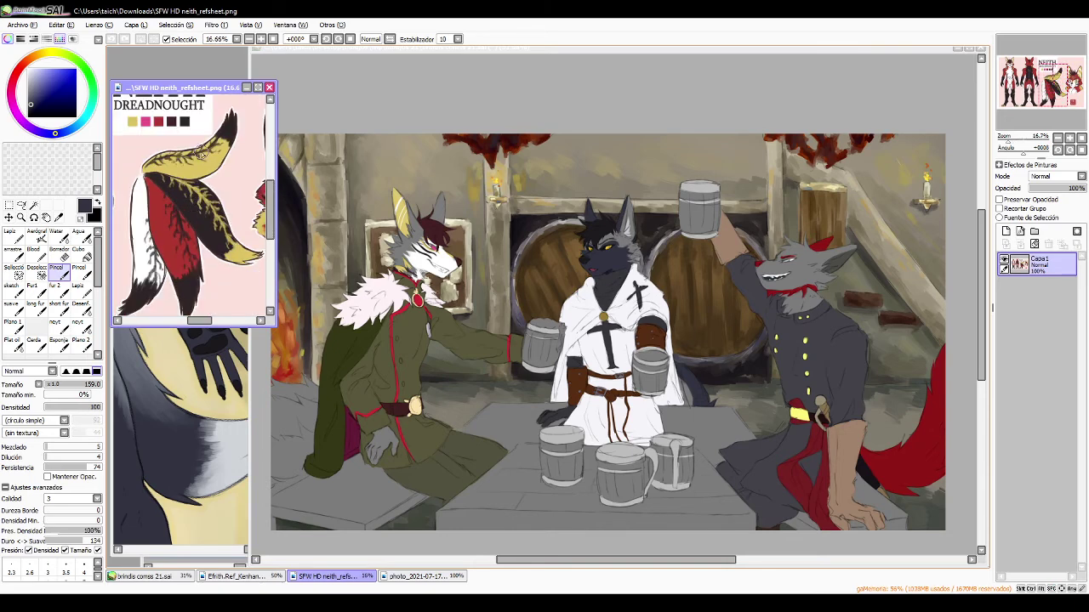
alt+click(225, 138)
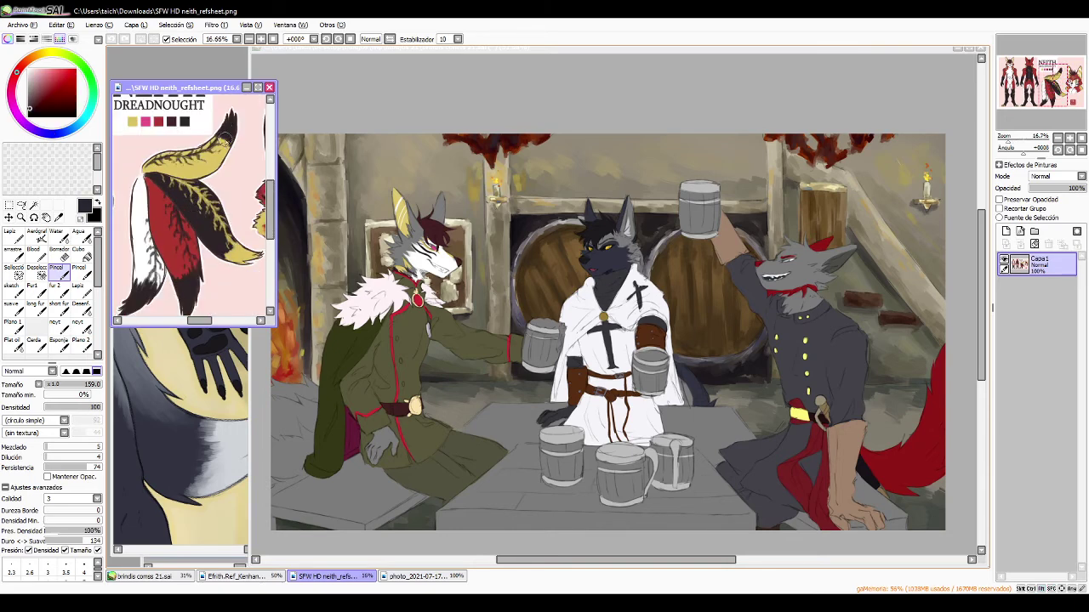
- Check what Capa18 and Capa19 contain, and paint yellow and dark brown branching markings on the green-cloaked wolf's tails on Capa19
click(515, 378)
click(1014, 336)
click(1013, 336)
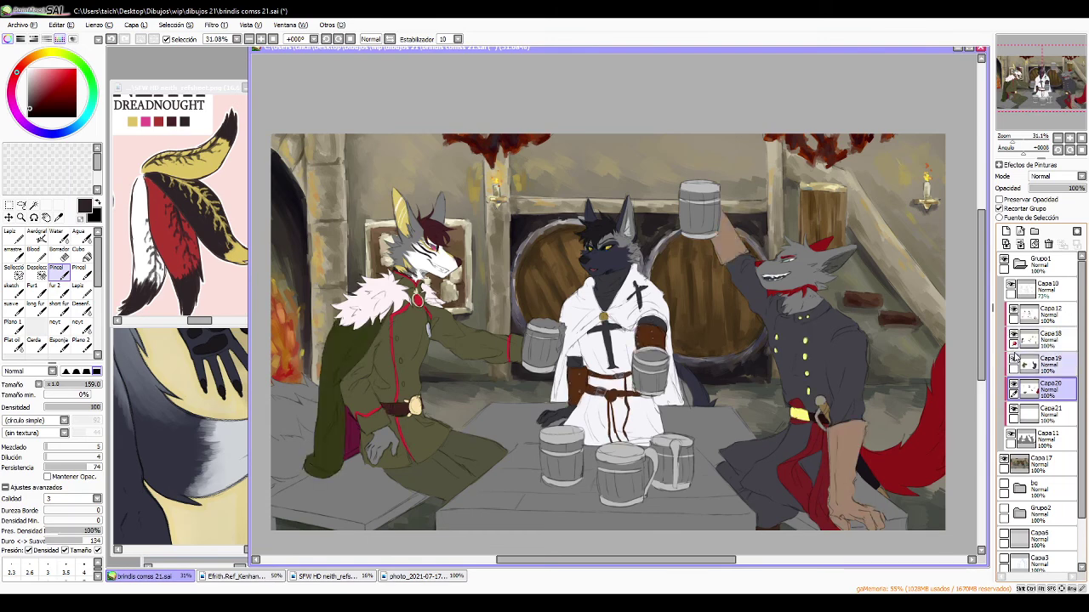
click(1013, 360)
click(1013, 360)
click(1051, 364)
drag(258, 393, 371, 363)
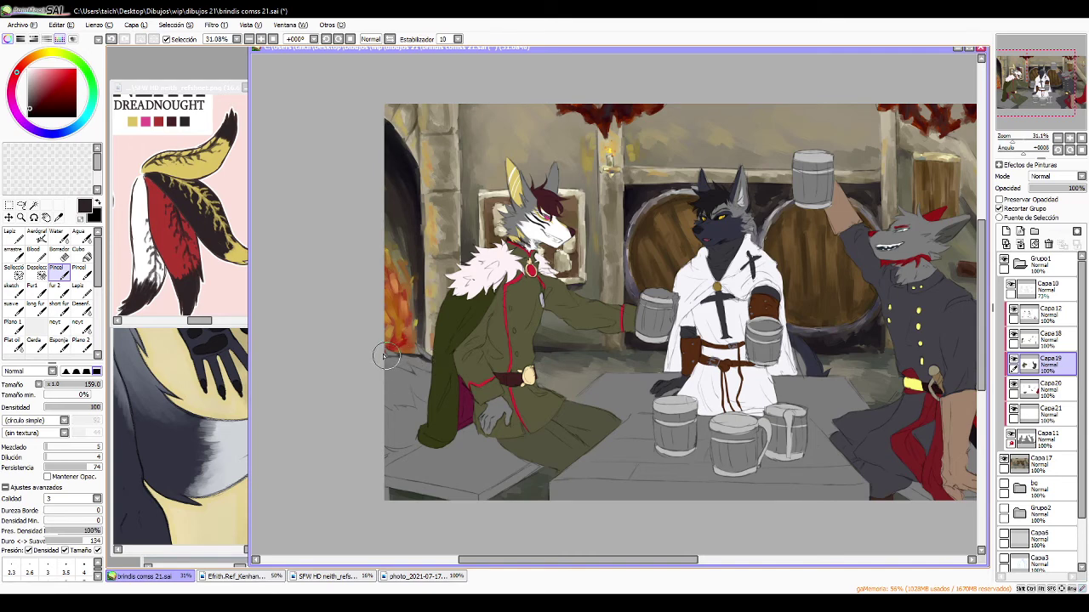
alt+click(204, 193)
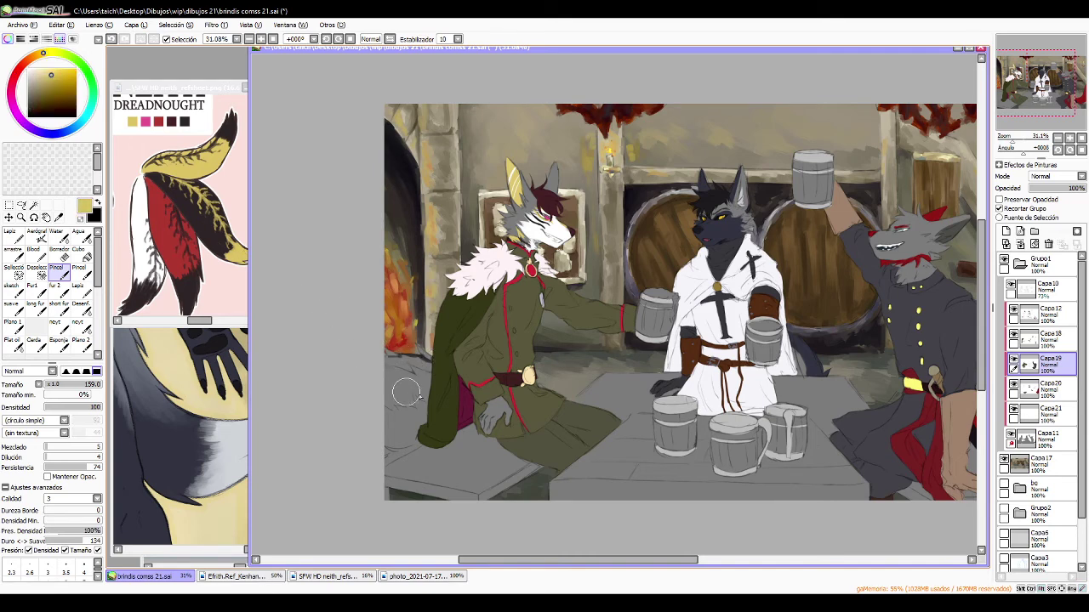
mouse_move(421, 388)
mouse_down()
mouse_move(377, 386)
mouse_move(411, 389)
mouse_move(405, 375)
mouse_move(434, 392)
mouse_up()
alt+click(192, 287)
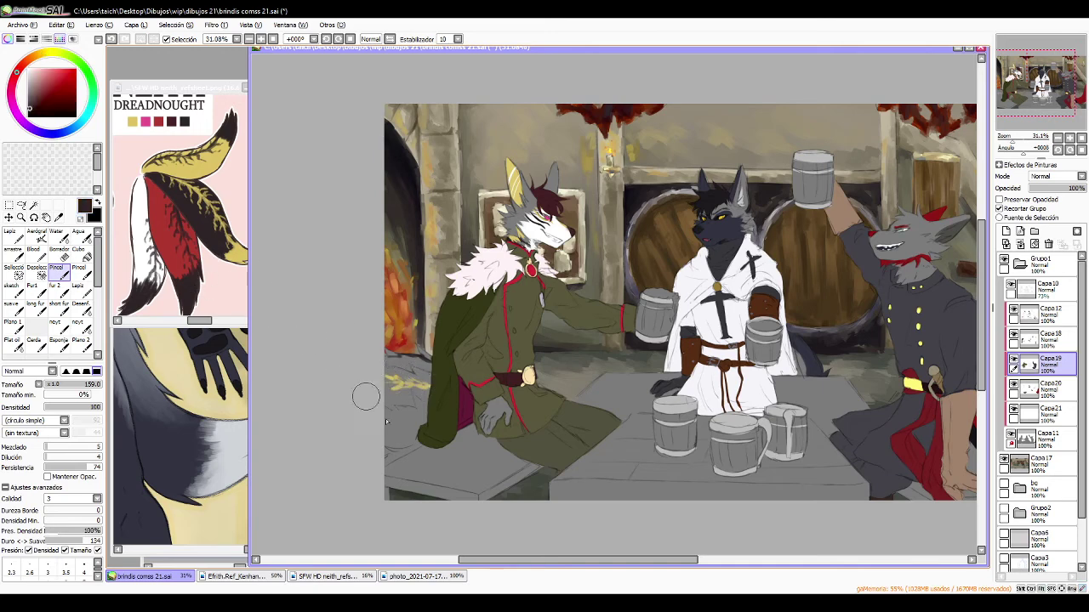
mouse_move(400, 413)
mouse_down()
mouse_move(415, 412)
mouse_move(382, 411)
mouse_move(430, 409)
mouse_up()
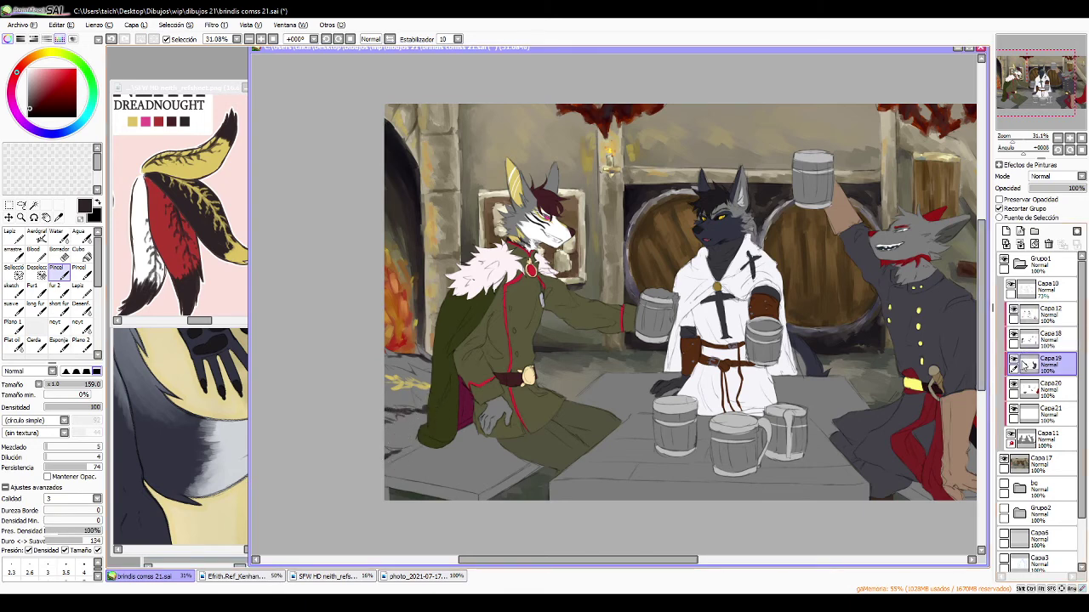
- Paint the green-cloaked wolf's upper tail yellow and a lower tail red on Capa20, using colours sampled from the existing markings and Neith's sheet
click(1050, 397)
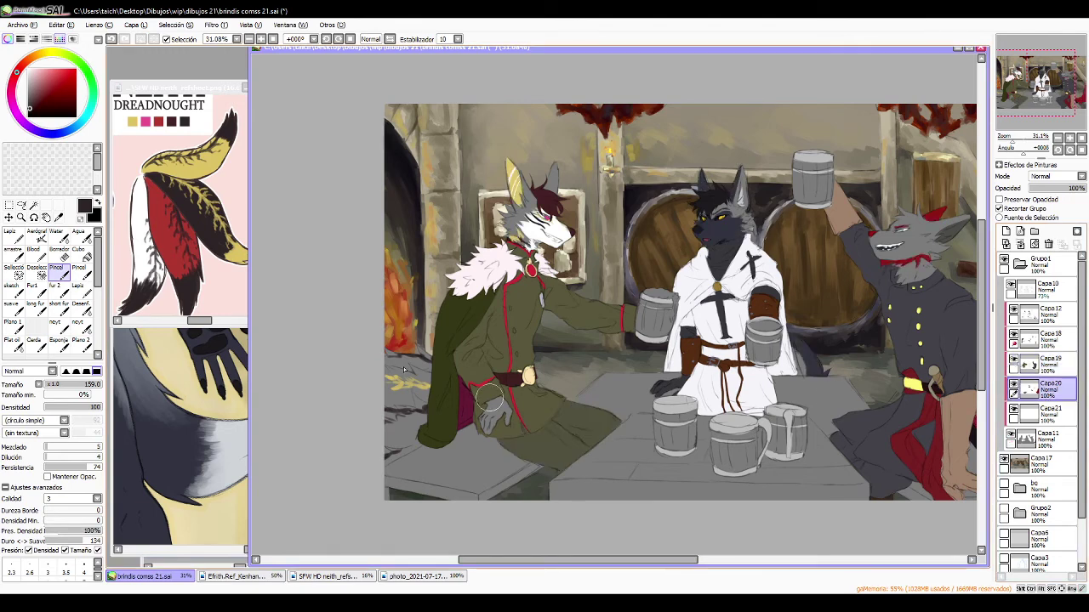
alt+click(489, 397)
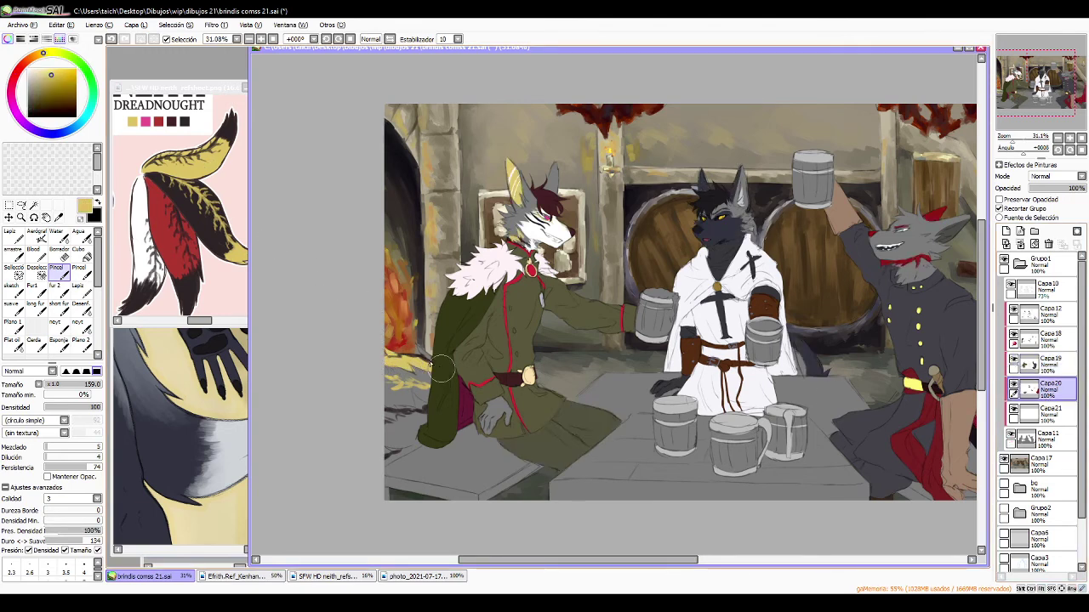
alt+click(176, 236)
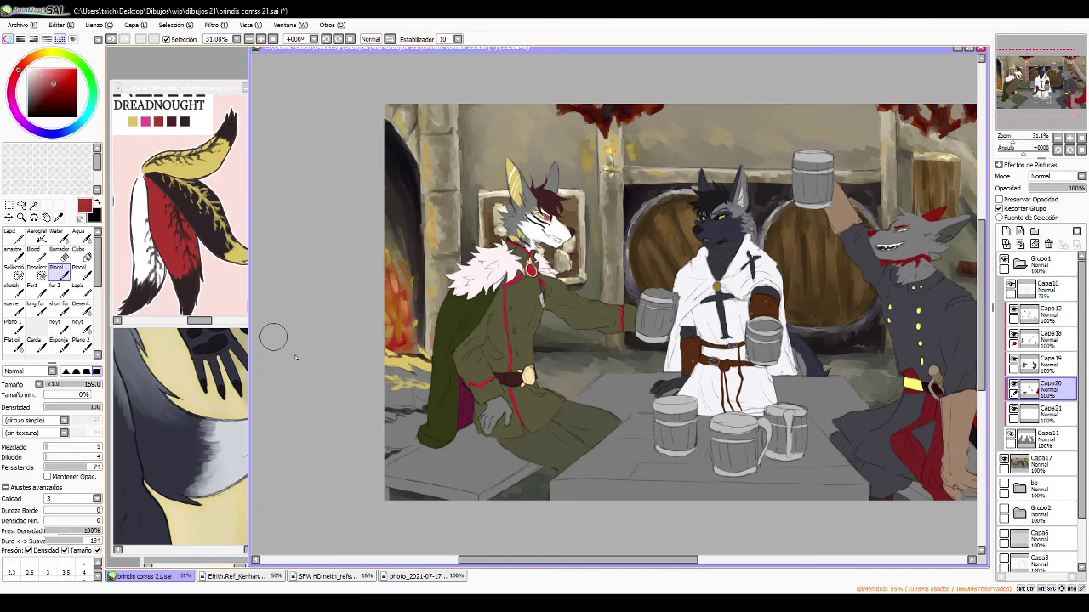
mouse_move(383, 416)
mouse_down()
mouse_move(421, 415)
mouse_move(400, 410)
mouse_move(412, 411)
mouse_up()
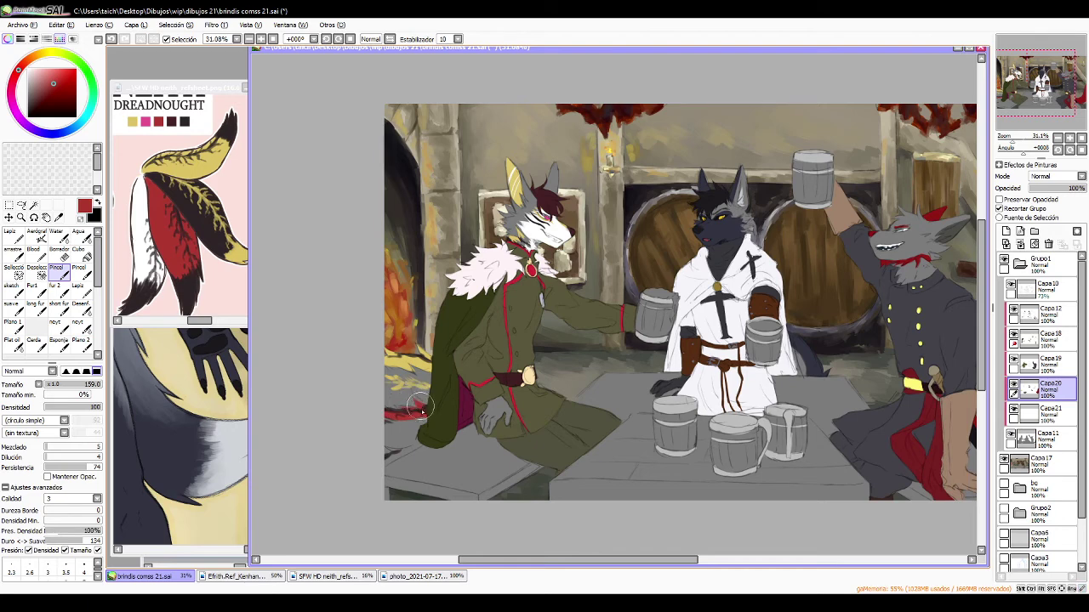
mouse_move(380, 427)
mouse_down()
mouse_move(406, 442)
mouse_move(428, 420)
mouse_up()
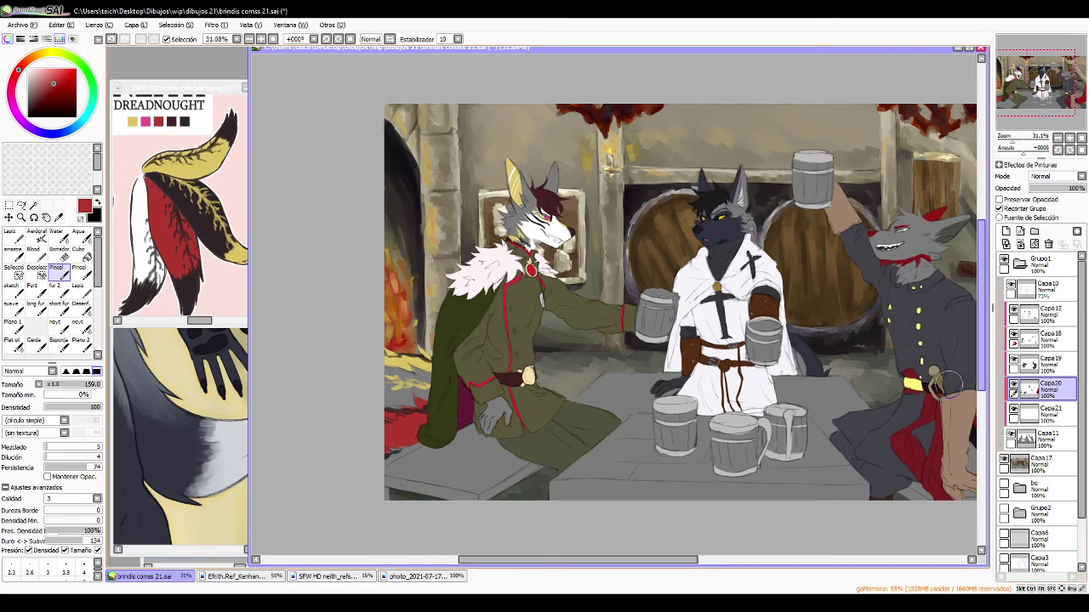
- Check what Capa21 contains, and fill the green-cloaked wolf's remaining tails with sampled dark brown and white on Capa11
click(1013, 409)
click(1013, 409)
click(1039, 438)
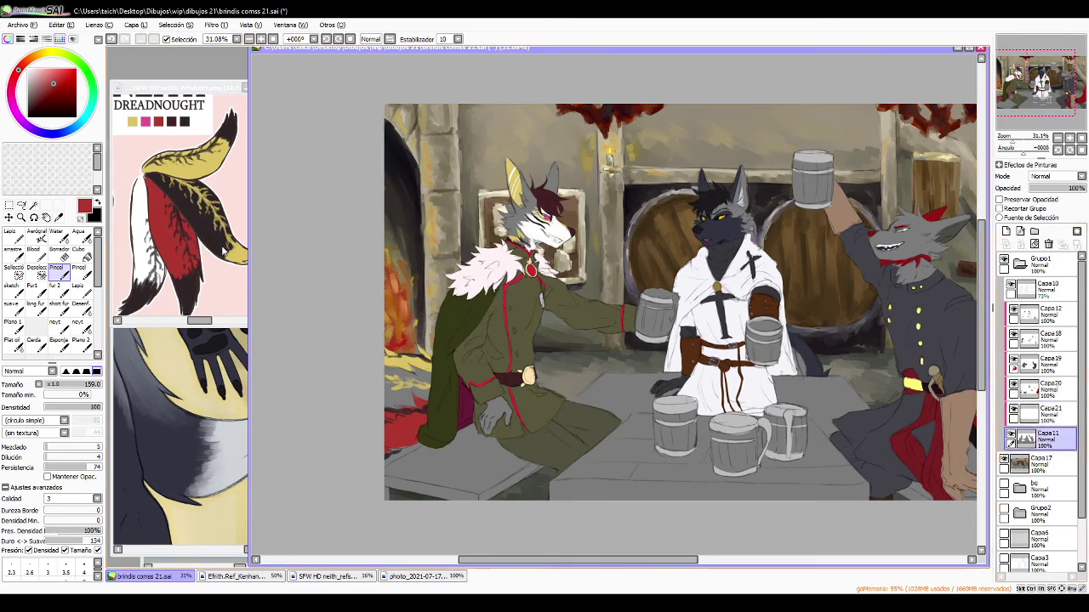
alt+click(195, 195)
mouse_move(384, 375)
mouse_down()
mouse_move(422, 380)
mouse_move(398, 389)
mouse_move(404, 397)
mouse_up()
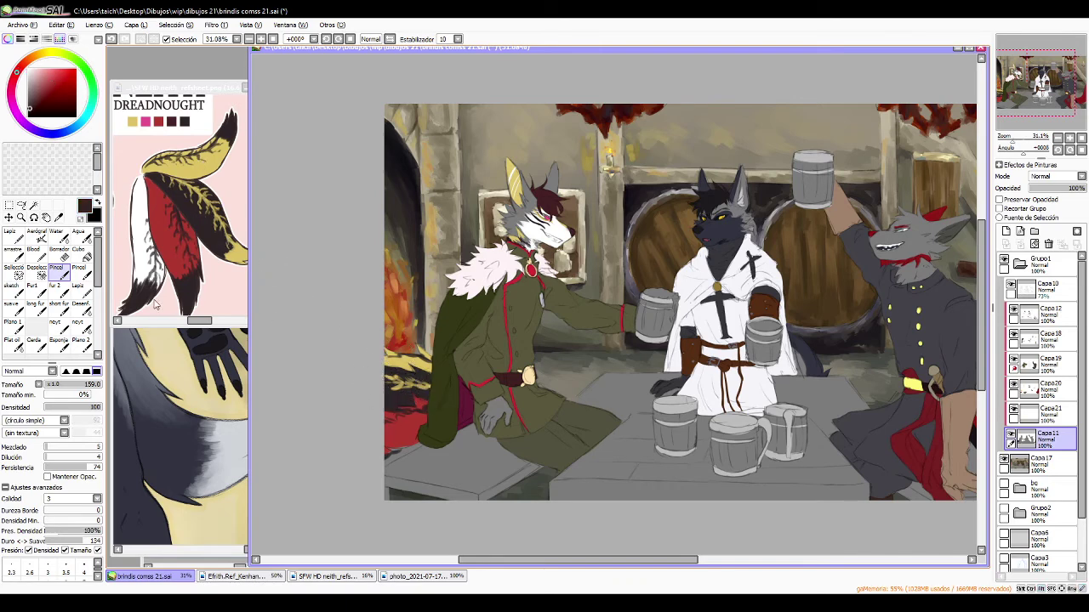
drag(386, 449, 425, 432)
- Show Neith's back view on the reference sheet, sample the red fur and return to the tavern drawing
drag(478, 309, 397, 329)
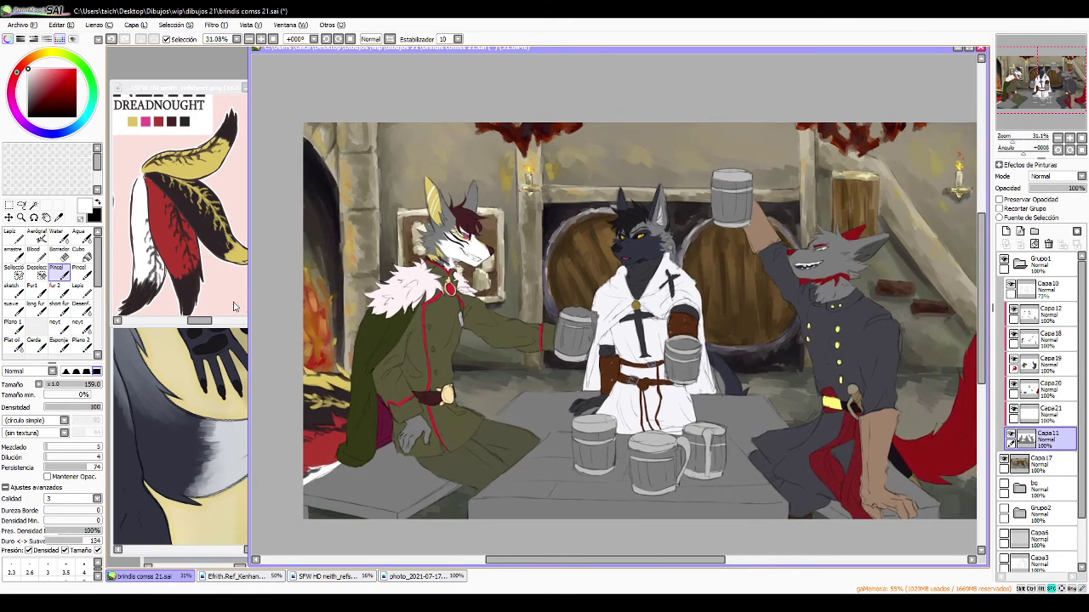
click(231, 301)
drag(177, 253, 258, 292)
alt+click(236, 244)
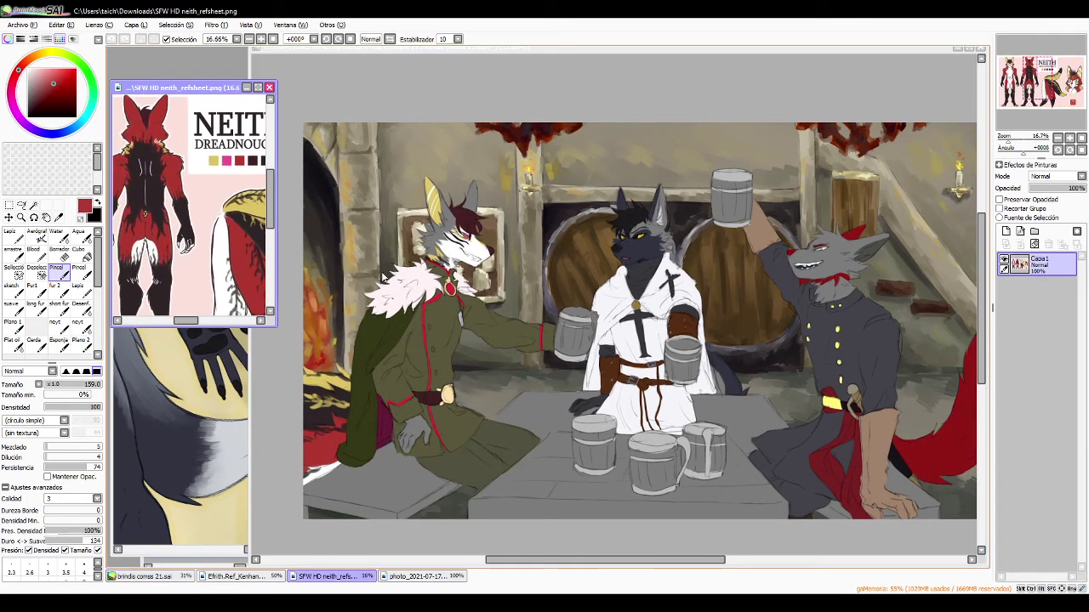
click(411, 262)
mouse_move(443, 194)
mouse_down()
mouse_move(439, 243)
mouse_move(451, 255)
mouse_up()
key(ctrl+z)
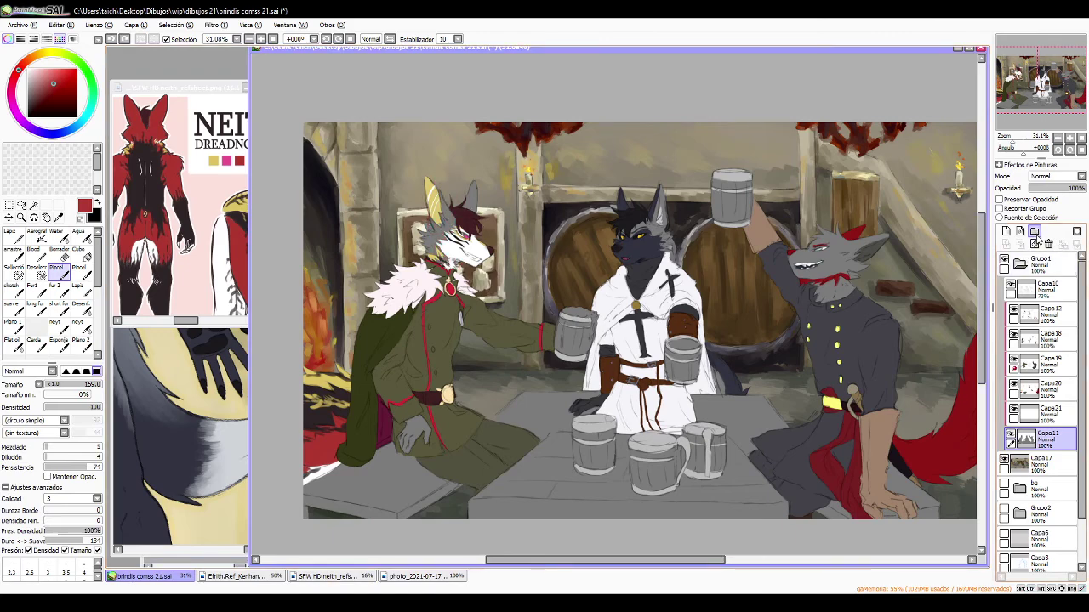
click(1012, 437)
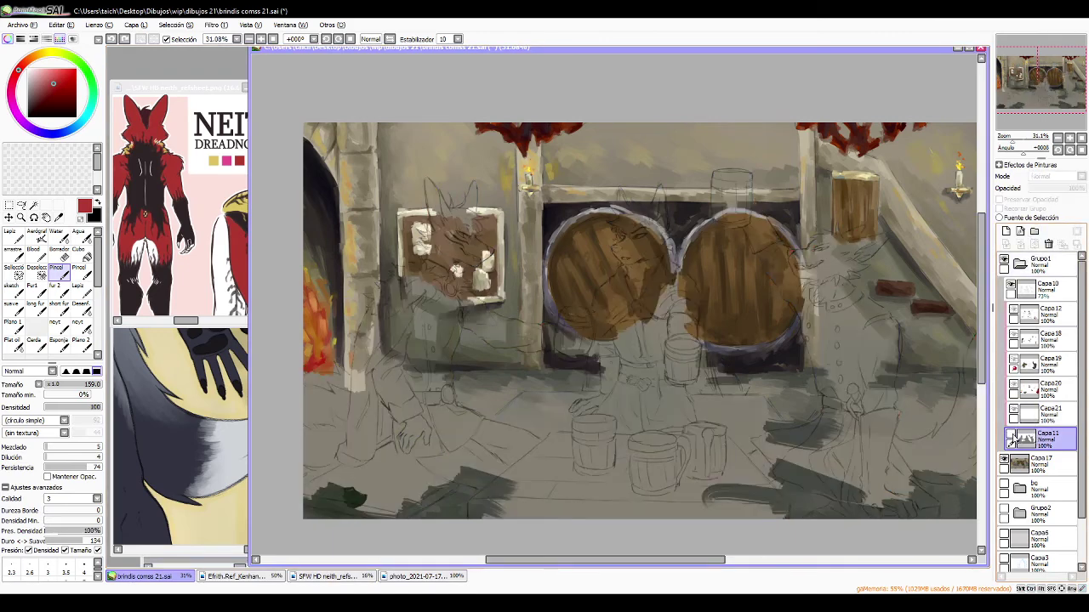
click(1012, 438)
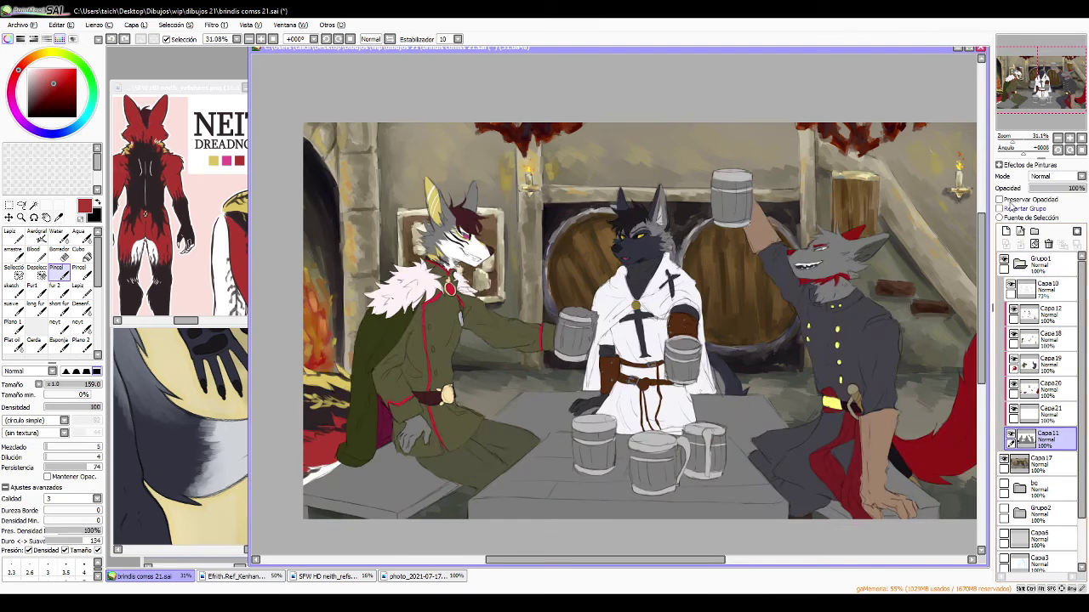
mouse_move(428, 256)
mouse_down()
mouse_move(427, 279)
mouse_move(448, 197)
mouse_move(450, 224)
mouse_up()
key(ctrl+z)
- Turn on preserve opacity for Capa11 and paint the green-cloaked wolf's grey head fur and far ear red
click(1001, 199)
mouse_move(476, 212)
mouse_down()
mouse_move(451, 230)
mouse_move(448, 195)
mouse_up()
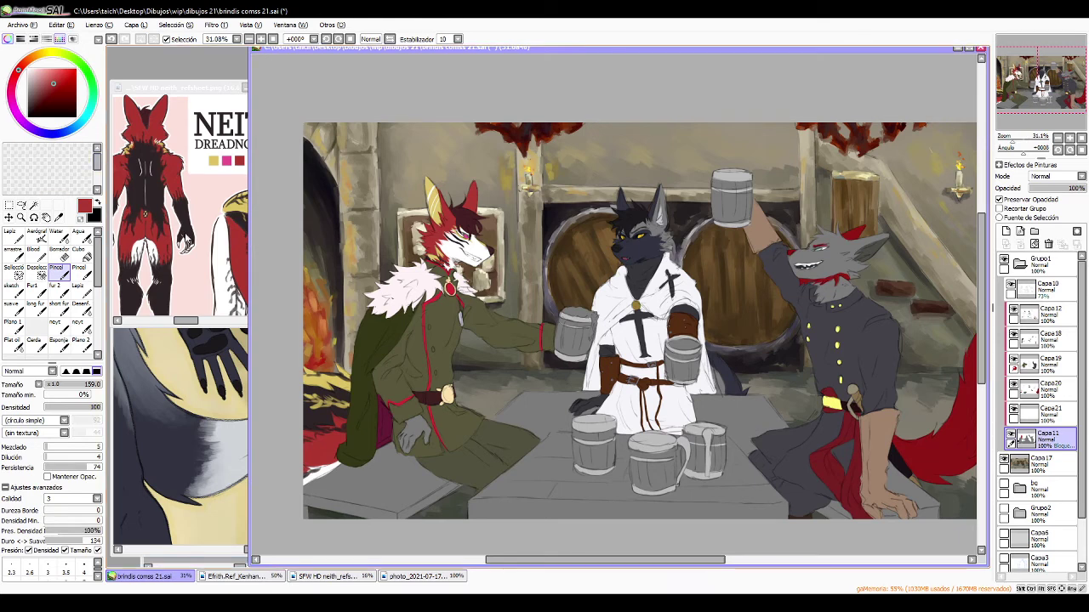
- Following Neith's front view, paint the green-cloaked wolf's resting hand with white claws on Capa21 and dark brown fur on Capa11
click(187, 243)
drag(189, 245, 205, 223)
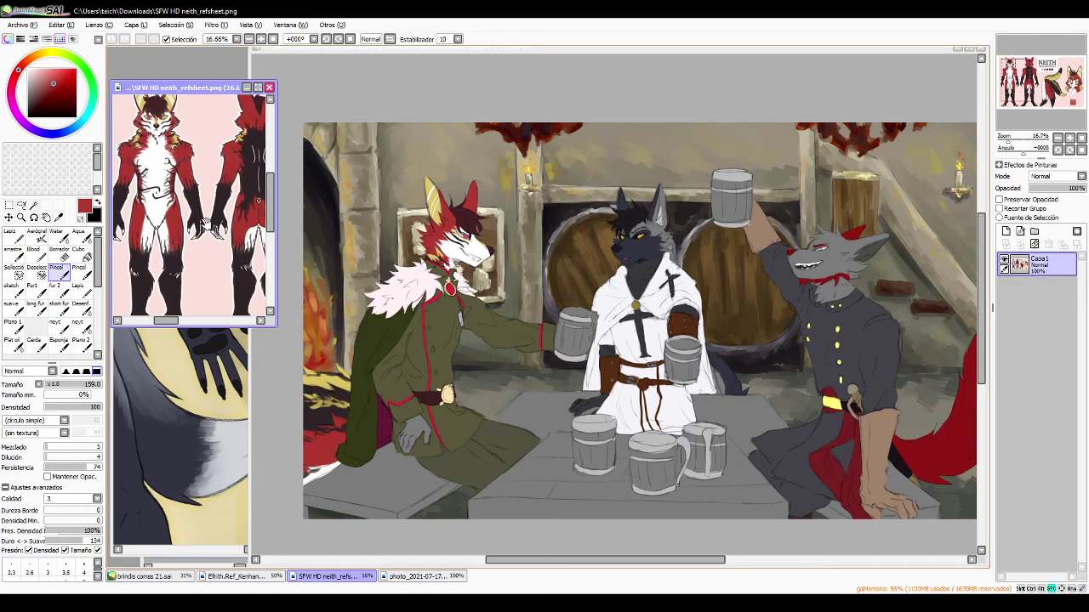
click(361, 313)
click(1012, 413)
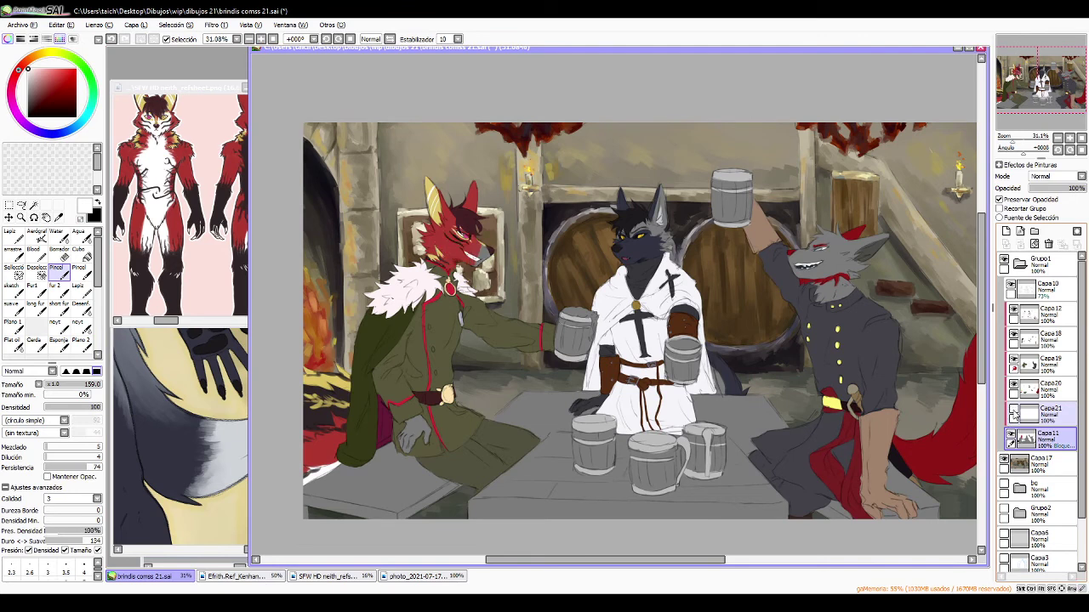
click(1012, 413)
click(1050, 414)
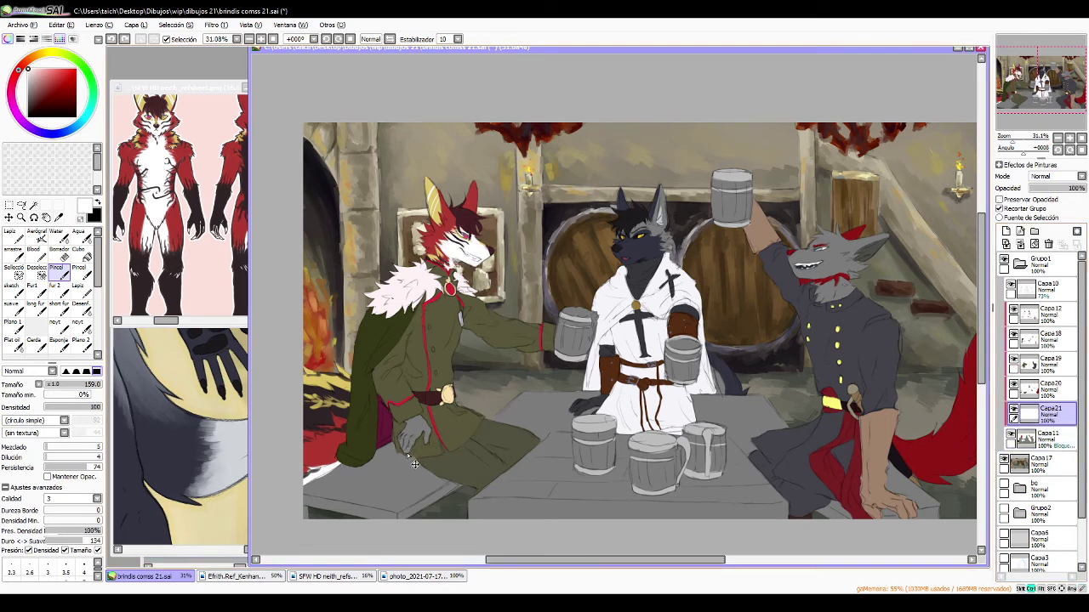
drag(407, 454, 429, 443)
key(ctrl+z)
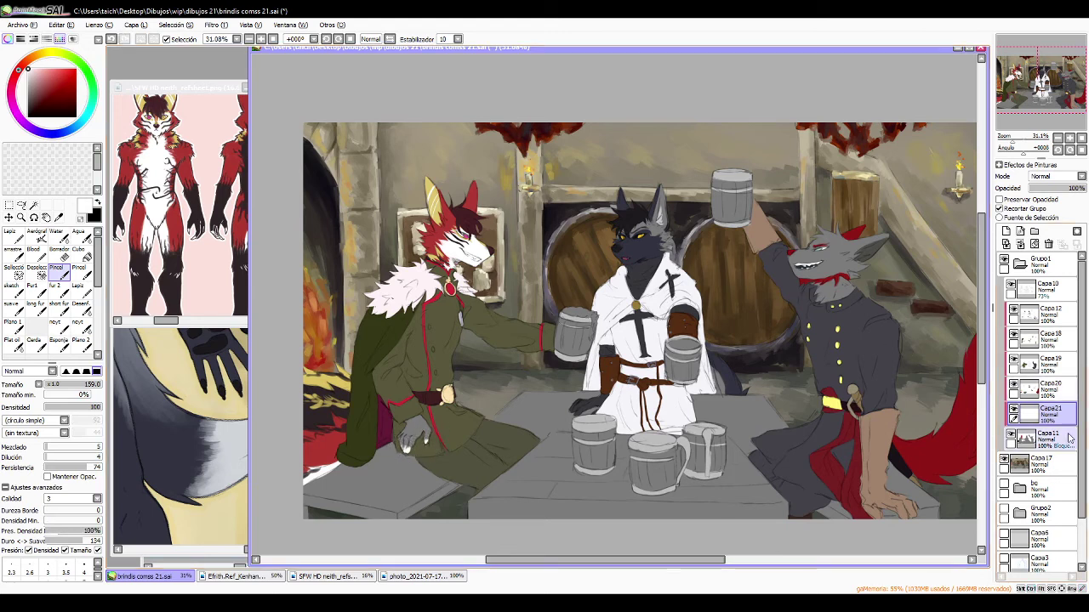
click(1046, 437)
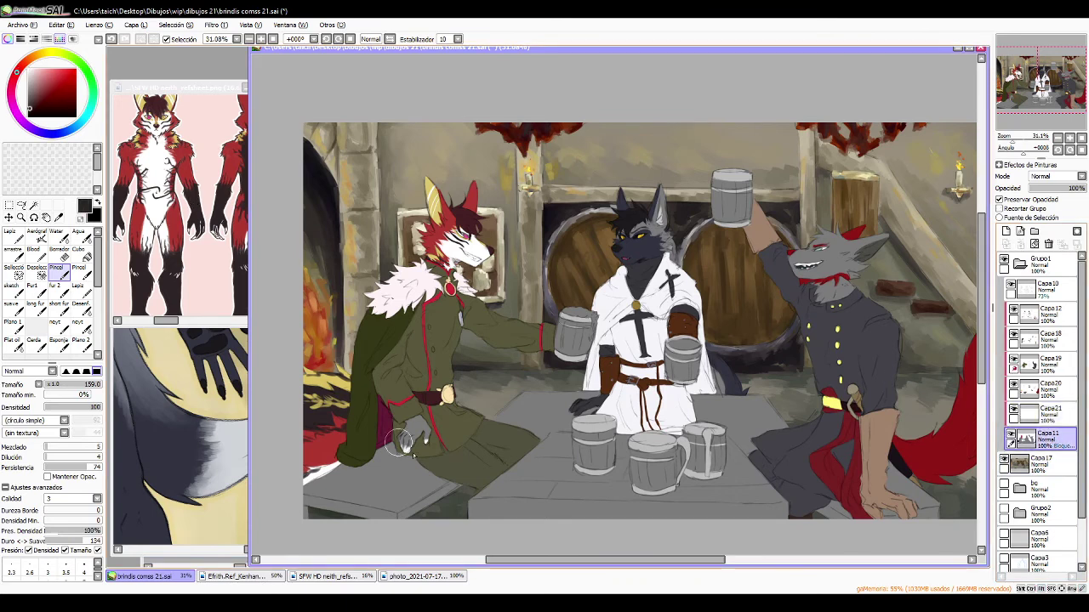
mouse_move(403, 442)
mouse_down()
mouse_move(424, 439)
mouse_move(413, 424)
mouse_up()
- Sample the black fur of the head on the photo reference and paint the uniformed wolf's head and neck black on Capa11
mouse_move(727, 329)
mouse_down()
mouse_move(638, 342)
mouse_move(378, 347)
mouse_up()
click(178, 451)
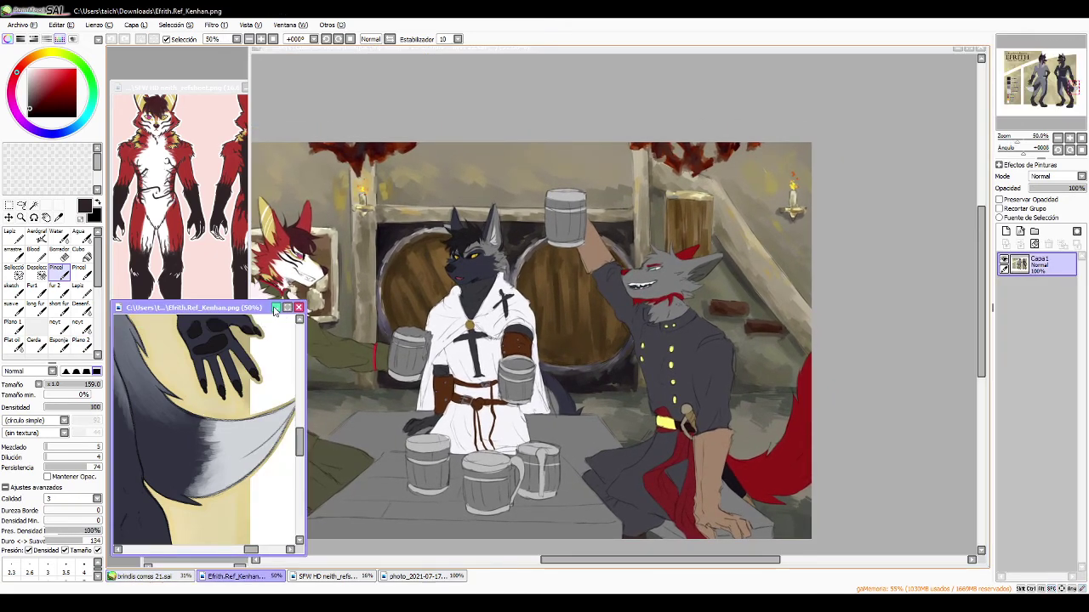
click(275, 308)
click(191, 565)
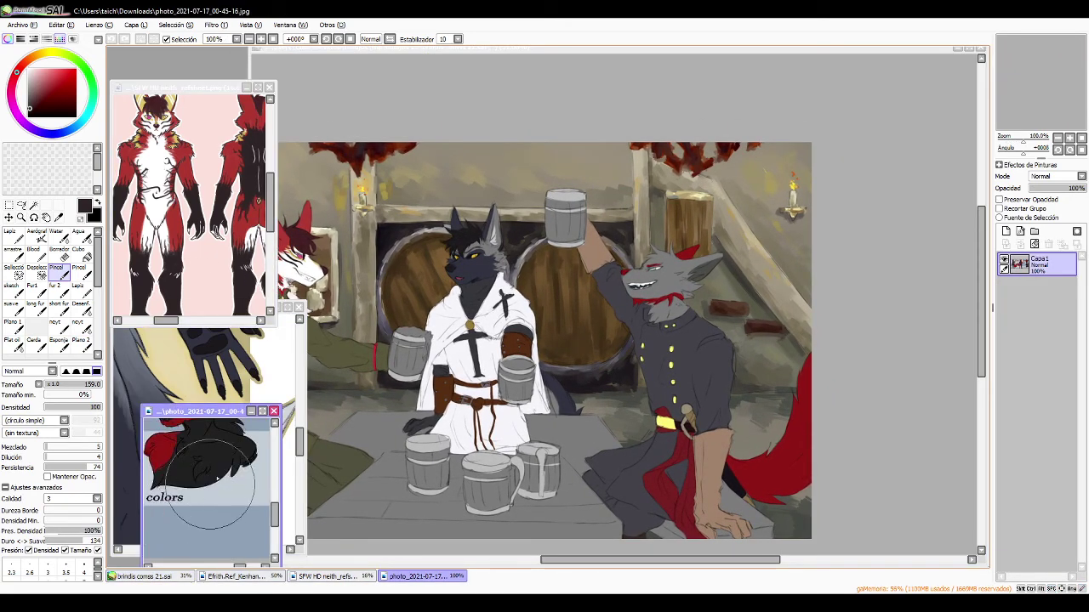
scroll(221, 493, up, 4)
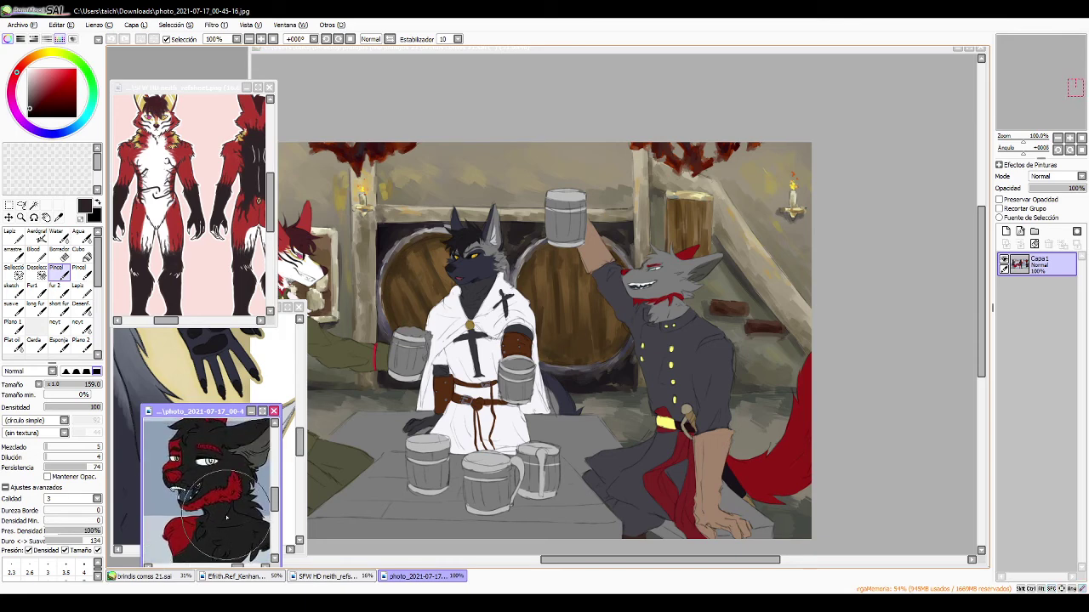
key(alt)
click(691, 343)
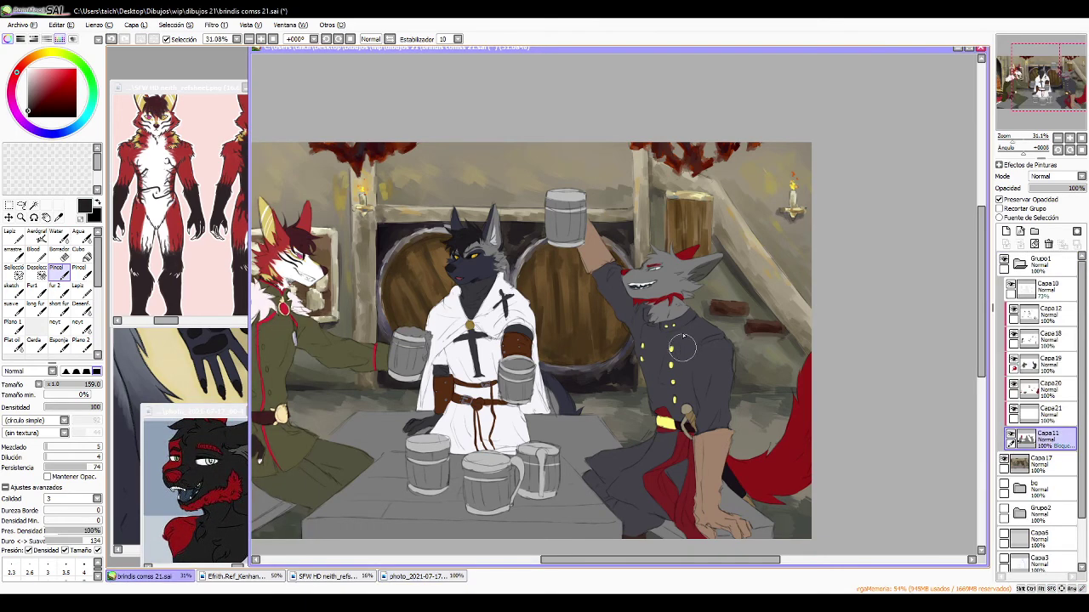
mouse_move(680, 320)
mouse_down()
mouse_move(678, 315)
mouse_move(674, 278)
mouse_move(656, 260)
mouse_move(620, 275)
mouse_up()
- Make Capa21 the active layer and mix a reddish brown from the dark brown sampled on the barrel behind the wolves
key(space)
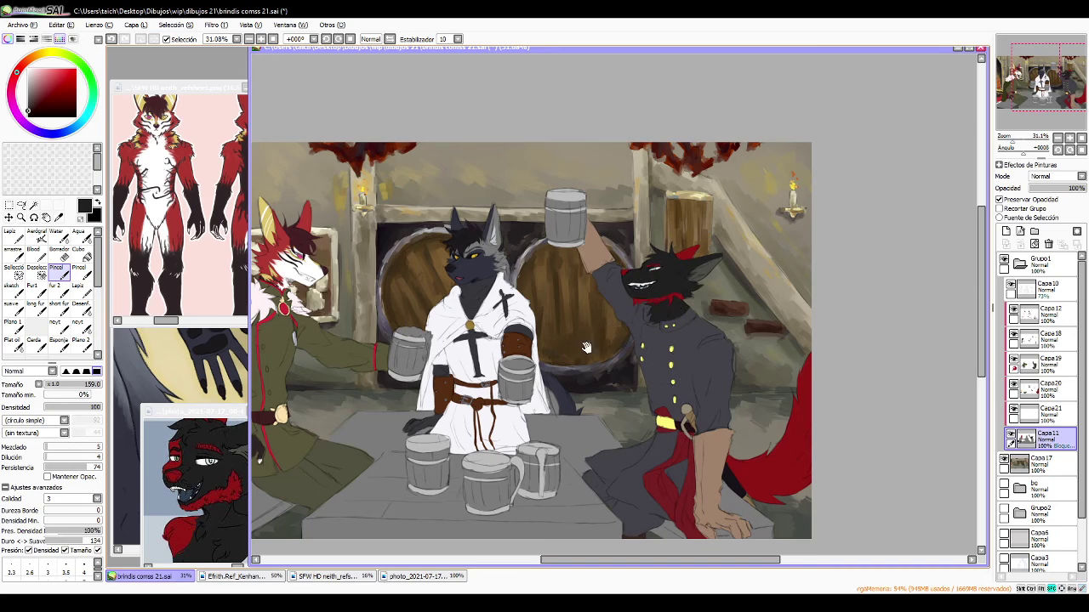
drag(575, 359, 669, 311)
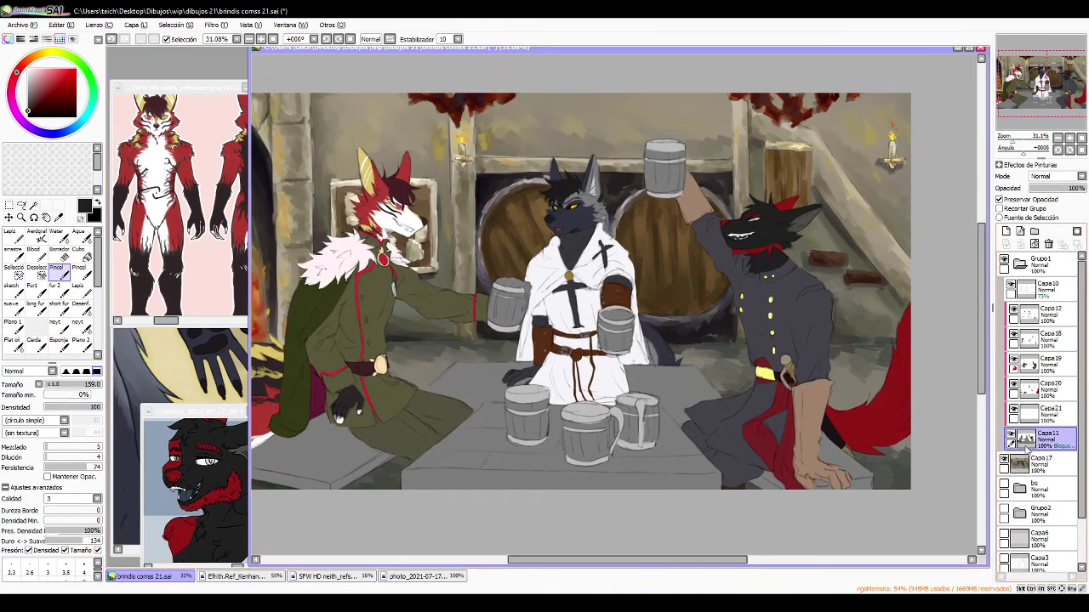
click(1012, 436)
click(1011, 436)
click(1013, 411)
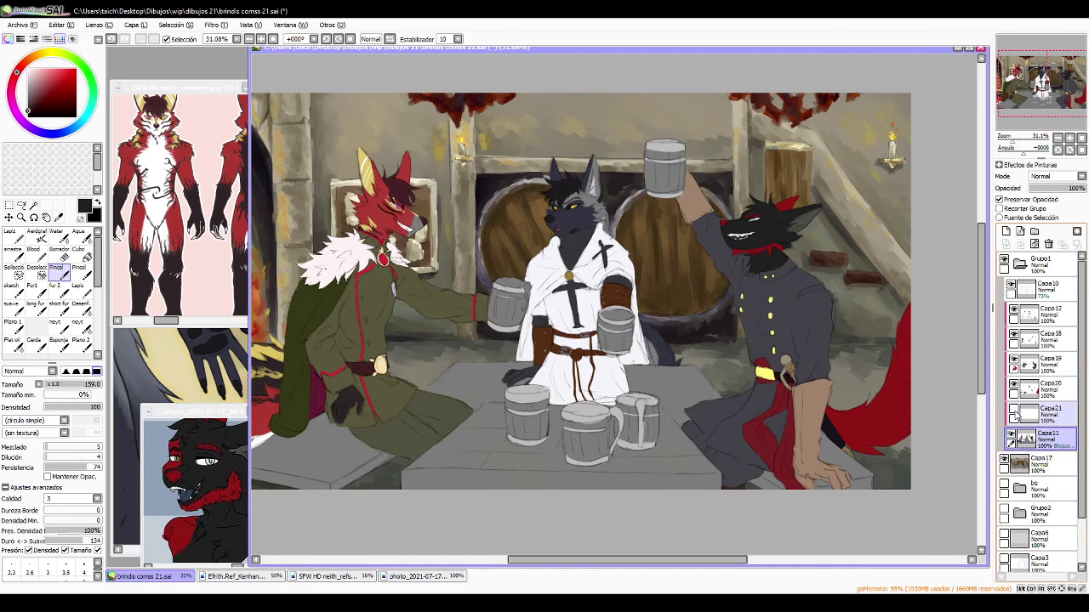
click(1014, 411)
click(1051, 414)
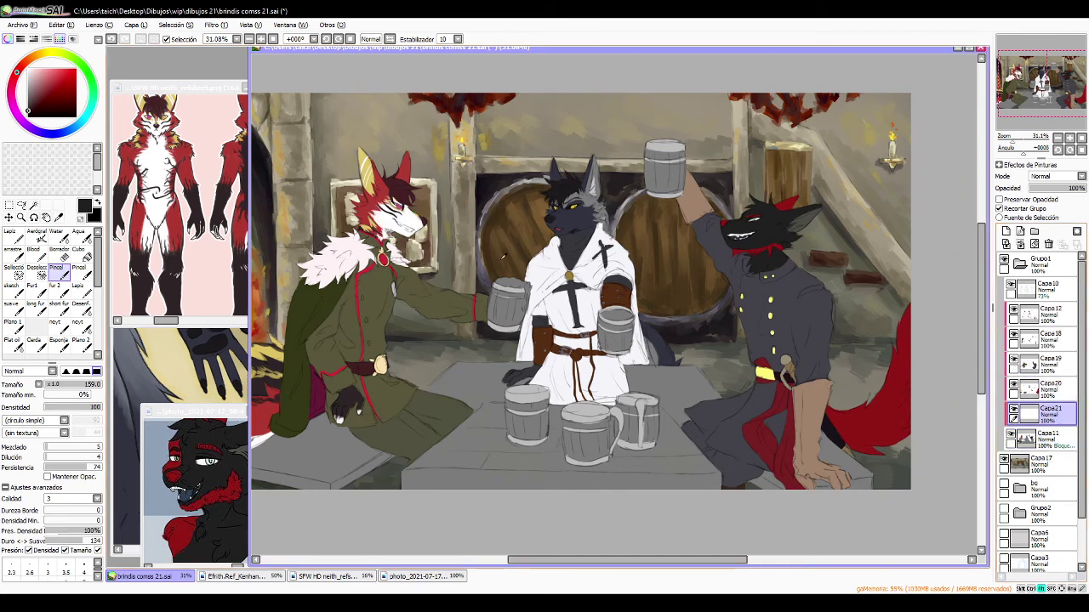
alt+click(505, 266)
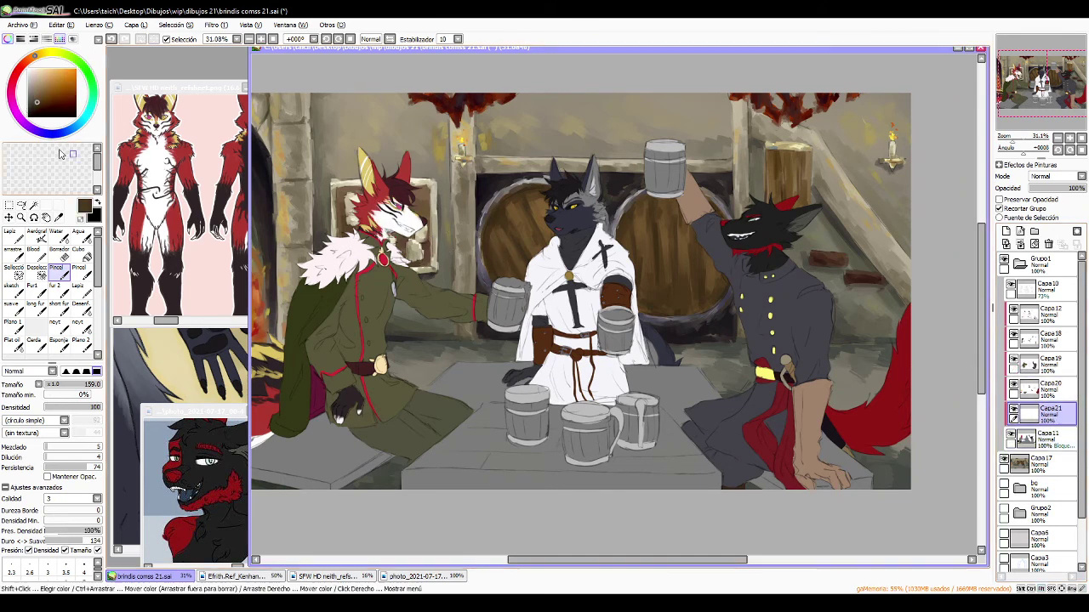
click(29, 63)
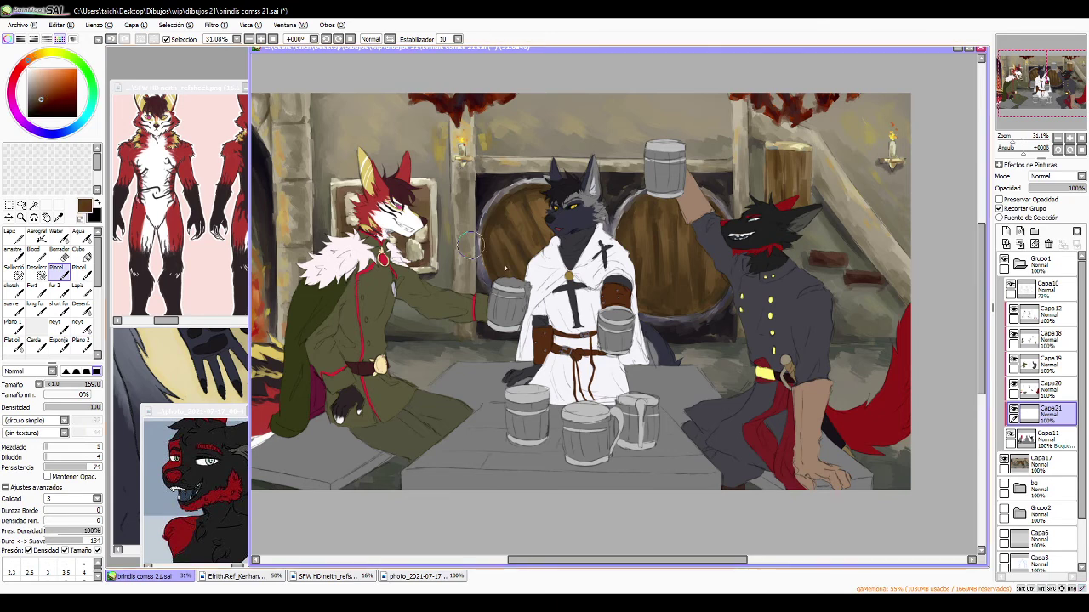
- Paint the wooden sides of all the mugs reddish brown on Capa21, leaving their rims and handles grey
drag(507, 299, 502, 298)
key(ctrl+z)
mouse_move(494, 318)
mouse_down()
mouse_move(495, 291)
mouse_move(501, 302)
mouse_move(510, 316)
mouse_up()
mouse_move(605, 322)
mouse_down()
mouse_move(615, 348)
mouse_move(630, 325)
mouse_up()
mouse_move(527, 408)
mouse_down()
mouse_move(513, 404)
mouse_move(517, 434)
mouse_move(541, 402)
mouse_move(537, 439)
mouse_move(561, 415)
mouse_move(576, 427)
mouse_move(571, 449)
mouse_move(584, 427)
mouse_move(601, 445)
mouse_move(602, 435)
mouse_move(596, 458)
mouse_move(566, 414)
mouse_move(572, 446)
mouse_move(639, 428)
mouse_move(621, 420)
mouse_move(625, 410)
mouse_move(650, 435)
mouse_move(650, 413)
mouse_move(638, 438)
mouse_move(623, 414)
mouse_up()
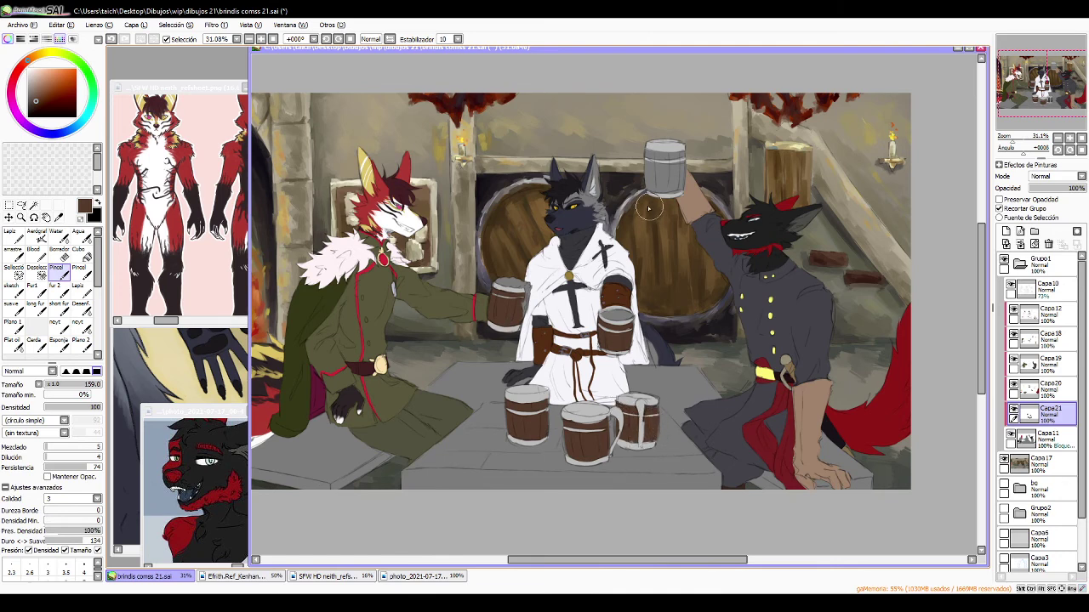
mouse_move(648, 209)
mouse_down()
mouse_move(657, 150)
mouse_move(684, 174)
mouse_move(681, 141)
mouse_up()
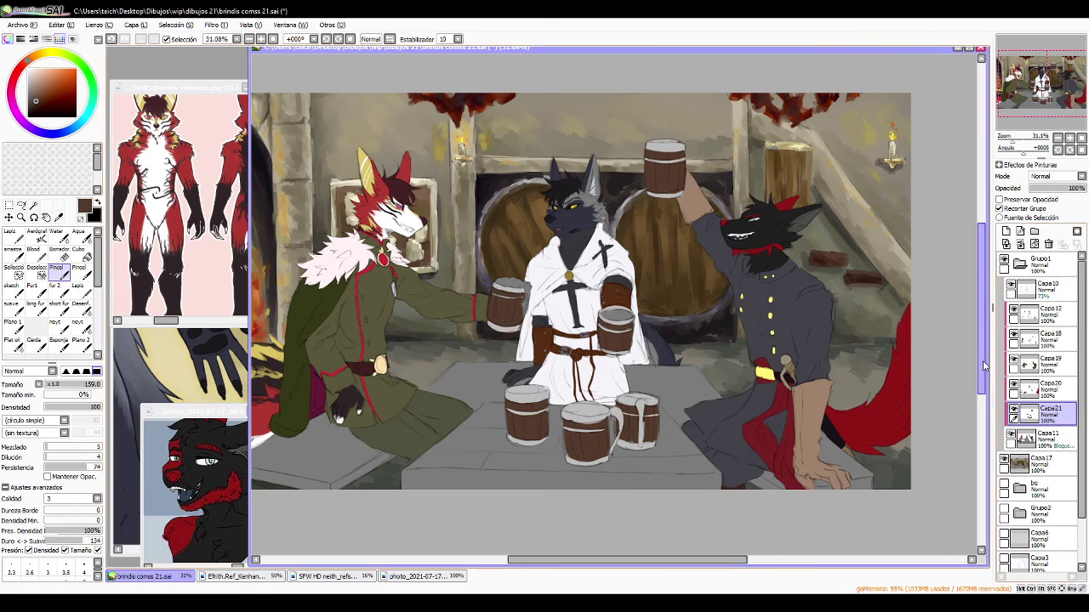
click(1012, 436)
click(1012, 436)
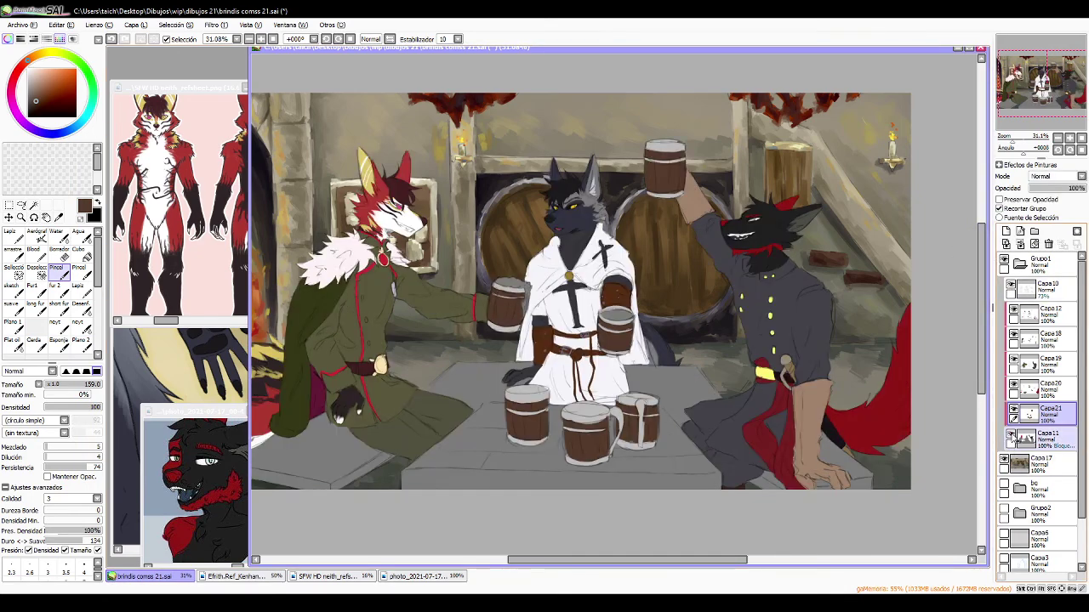
click(1013, 313)
click(1013, 313)
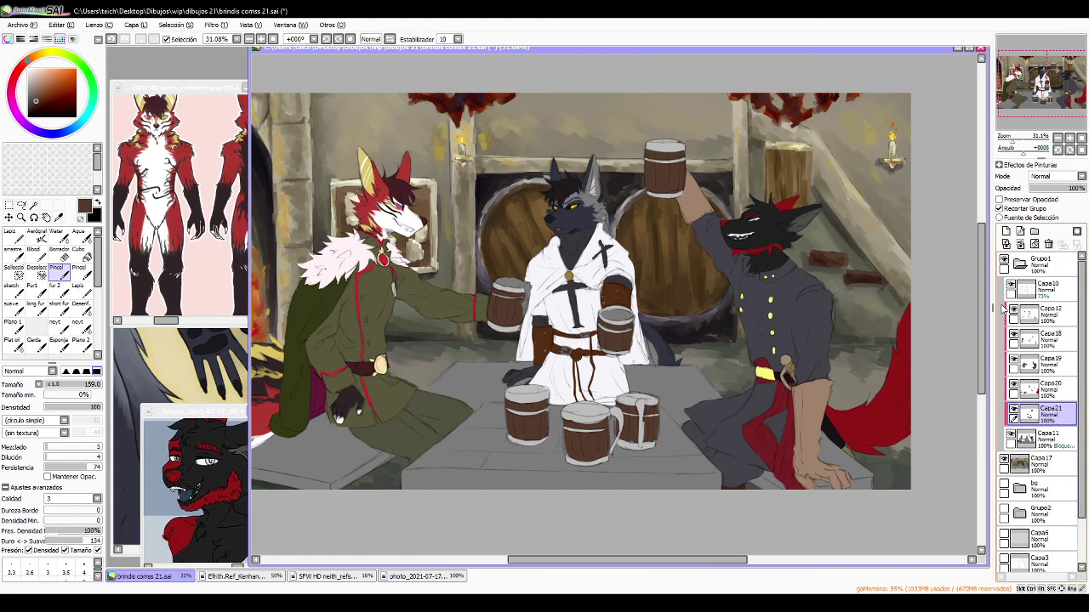
click(722, 602)
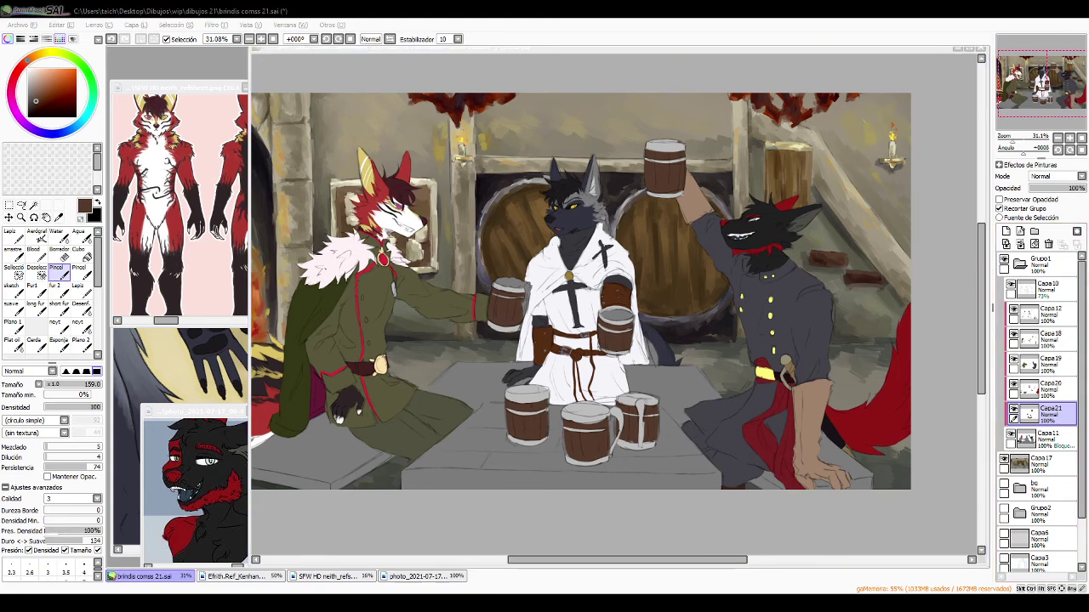
key(alt+Tab)
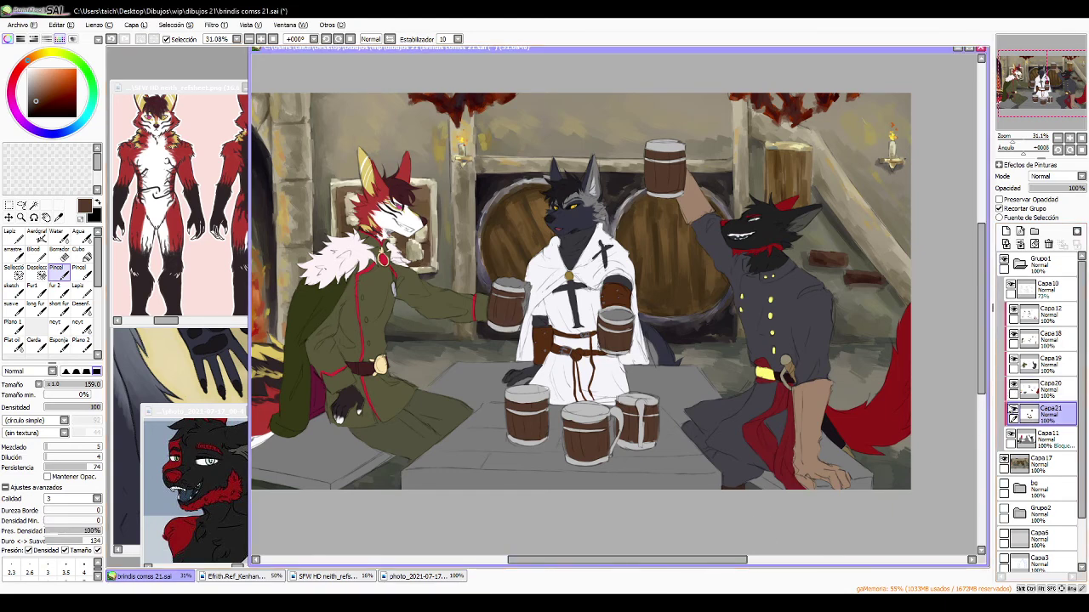
- On Capa20, paint cream foam on the green-cloaked wolf's mug and light orange beer in the central wolf's mug
click(1014, 386)
click(1014, 385)
click(1062, 393)
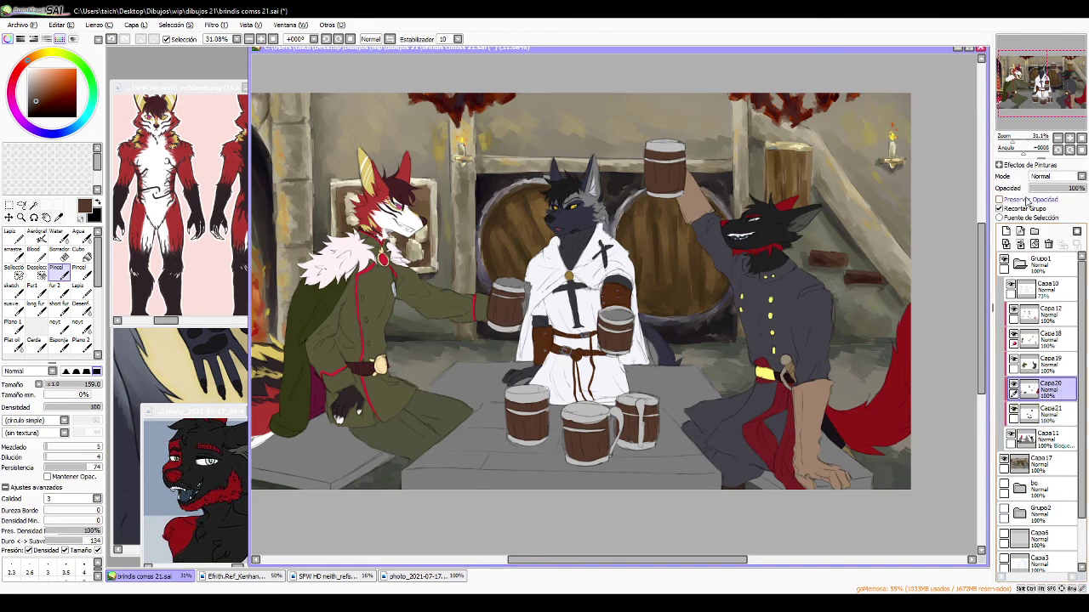
alt+click(508, 283)
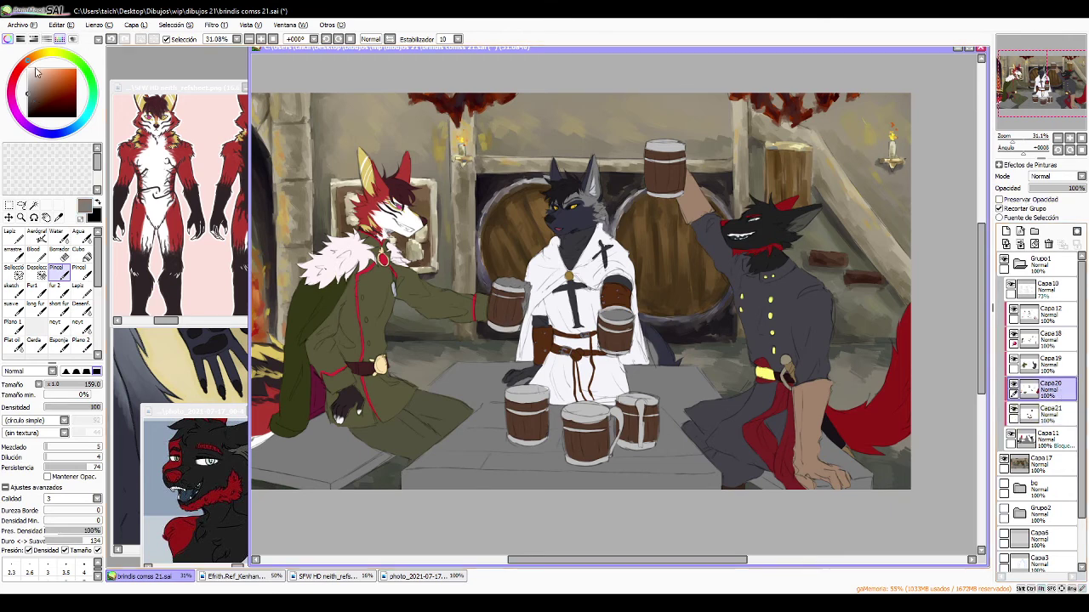
click(33, 69)
click(41, 54)
mouse_move(456, 282)
mouse_down()
mouse_move(506, 282)
mouse_move(530, 290)
mouse_move(525, 305)
mouse_move(536, 272)
mouse_move(526, 319)
mouse_move(518, 297)
mouse_move(529, 290)
mouse_move(518, 319)
mouse_move(521, 282)
mouse_move(469, 228)
mouse_up()
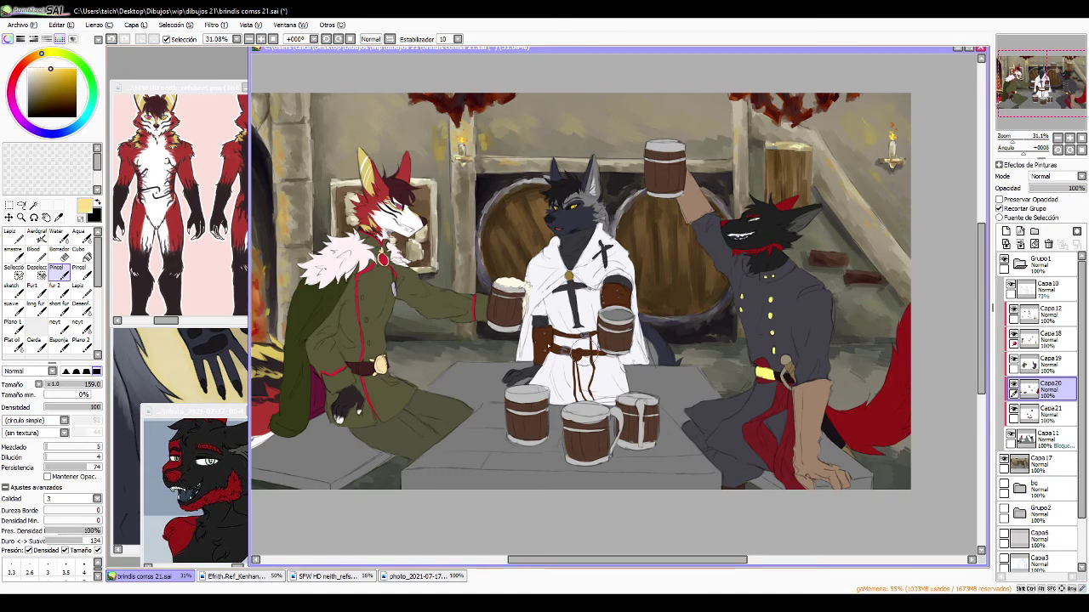
click(37, 58)
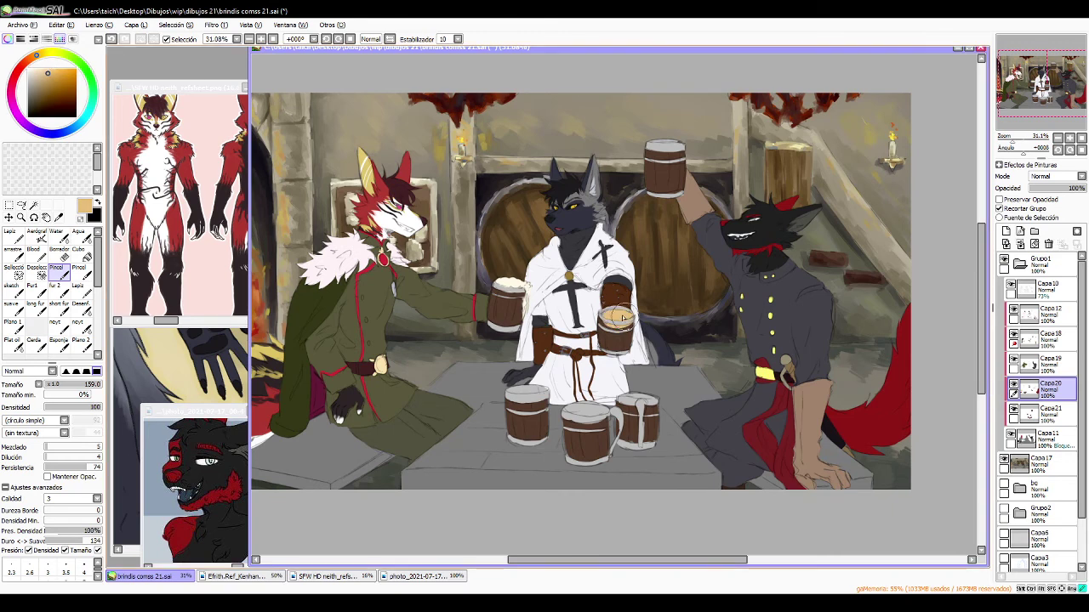
drag(606, 317, 618, 310)
alt+click(504, 278)
mouse_move(669, 158)
mouse_down()
mouse_move(666, 146)
mouse_move(681, 146)
mouse_up()
key(ctrl+z)
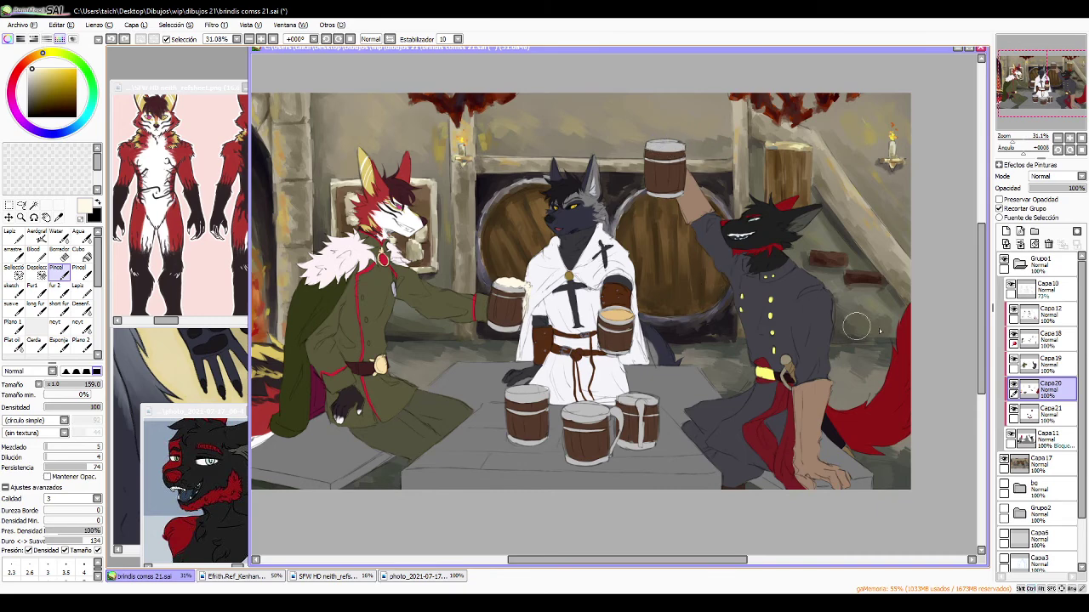
- Examine what Capa11 and Capa21 contain by hiding and showing each layer
click(1011, 435)
click(1011, 436)
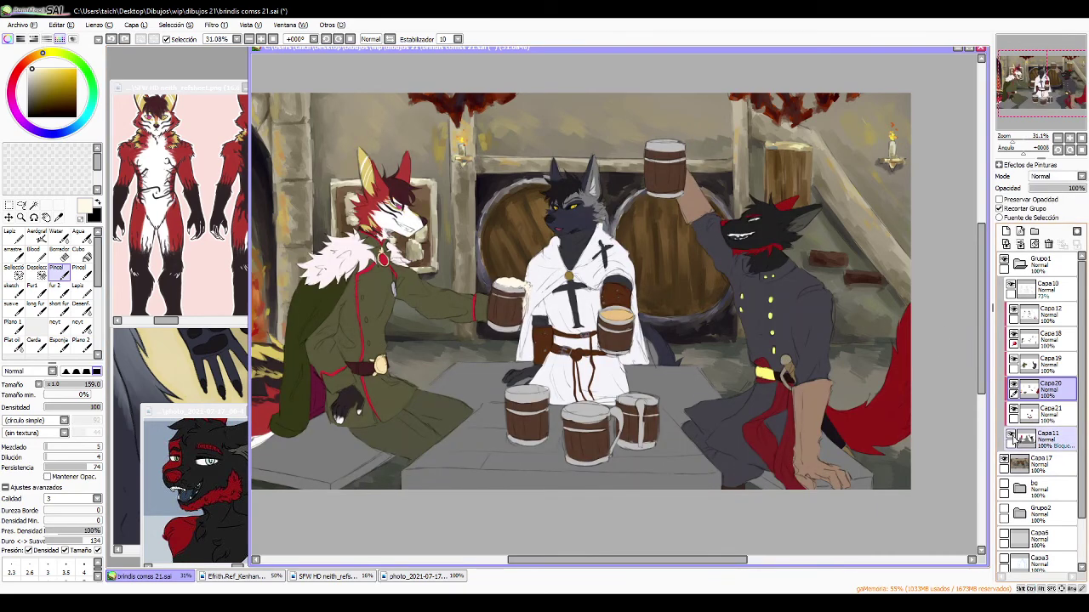
click(1011, 437)
click(1011, 437)
click(1013, 412)
click(1013, 411)
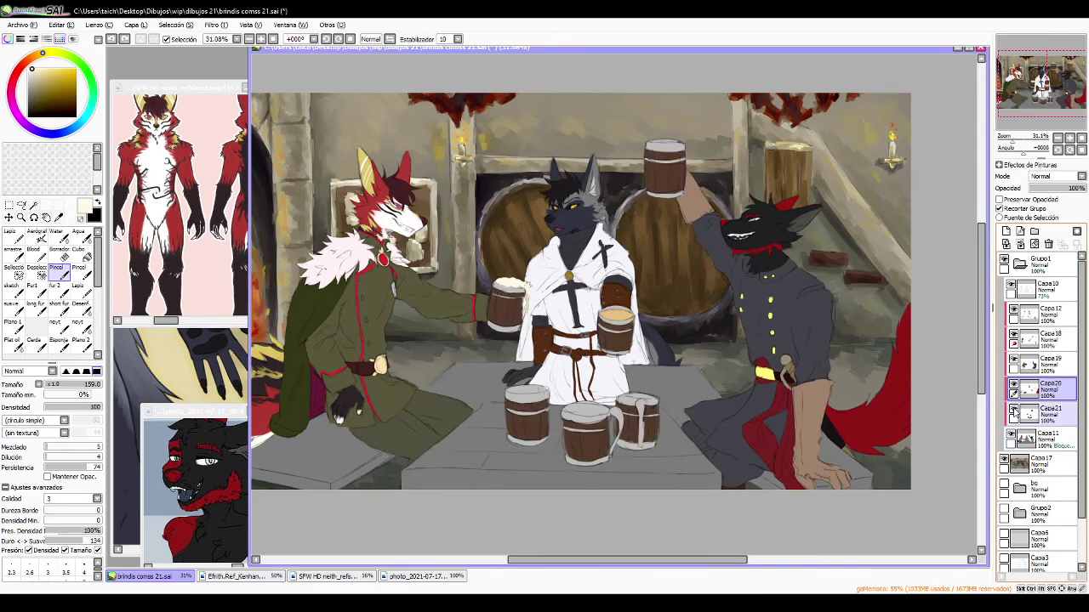
click(1013, 411)
click(1014, 412)
click(1011, 437)
click(1011, 437)
- Add a new layer above Capa11 and paint the bench under the green-cloaked wolf a muted brown based on the mug colour
click(1051, 441)
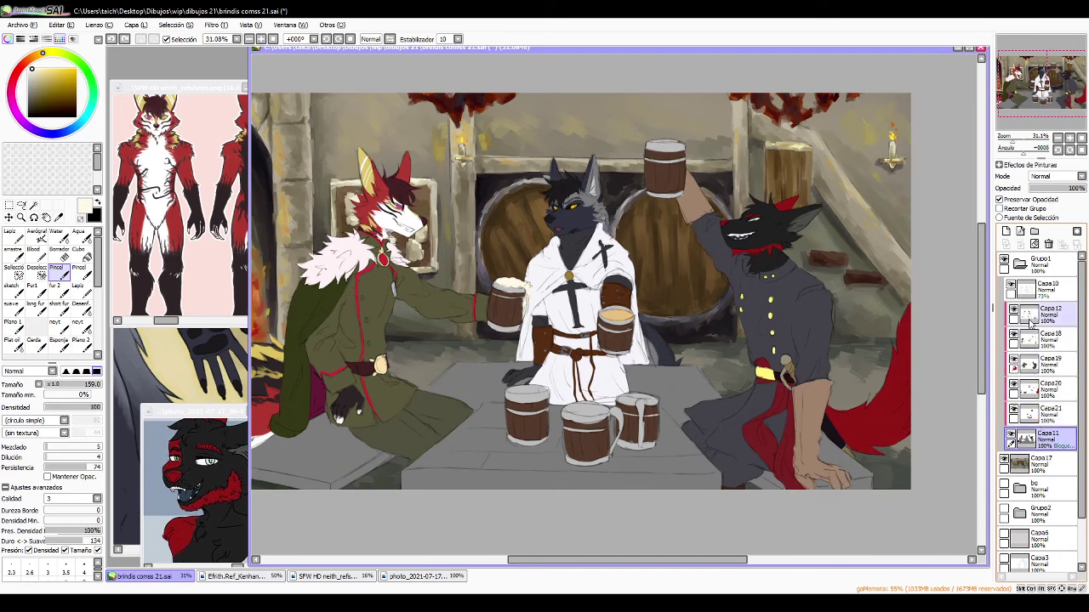
drag(311, 436, 351, 400)
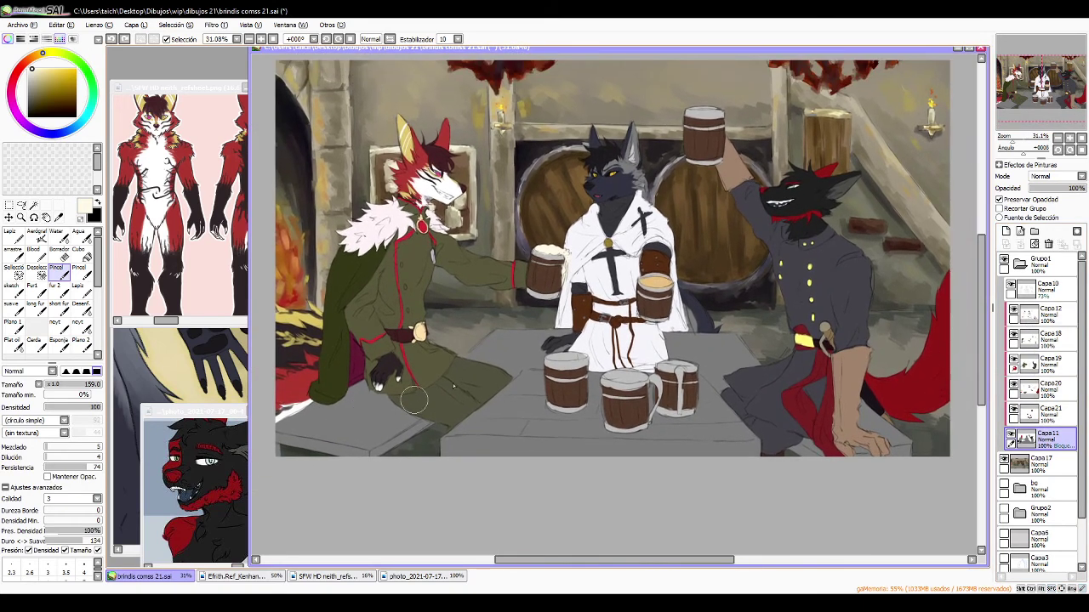
click(1006, 230)
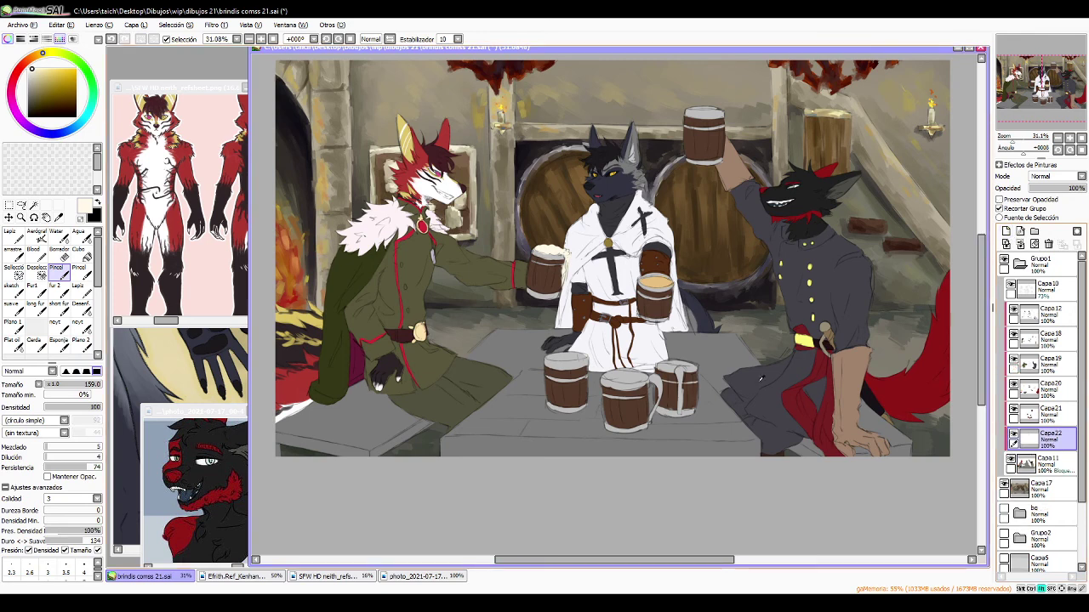
alt+click(562, 389)
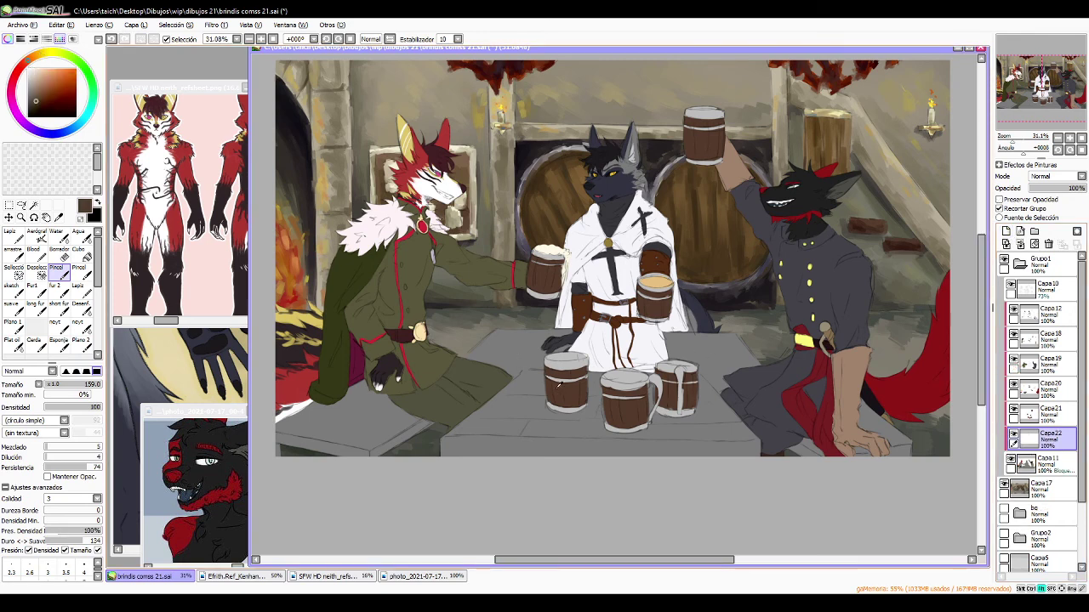
drag(36, 98, 32, 96)
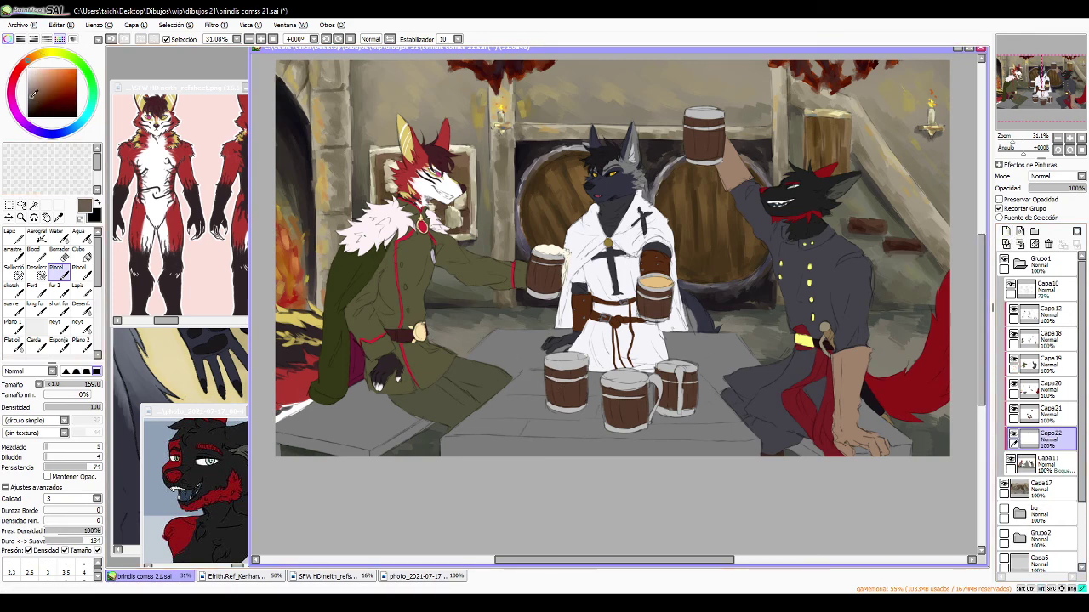
mouse_move(386, 414)
mouse_down()
mouse_move(355, 443)
mouse_move(363, 461)
mouse_move(340, 454)
mouse_move(383, 417)
mouse_move(340, 399)
mouse_move(358, 387)
mouse_move(290, 442)
mouse_move(297, 415)
mouse_move(323, 400)
mouse_move(294, 408)
mouse_move(309, 396)
mouse_up()
click(81, 218)
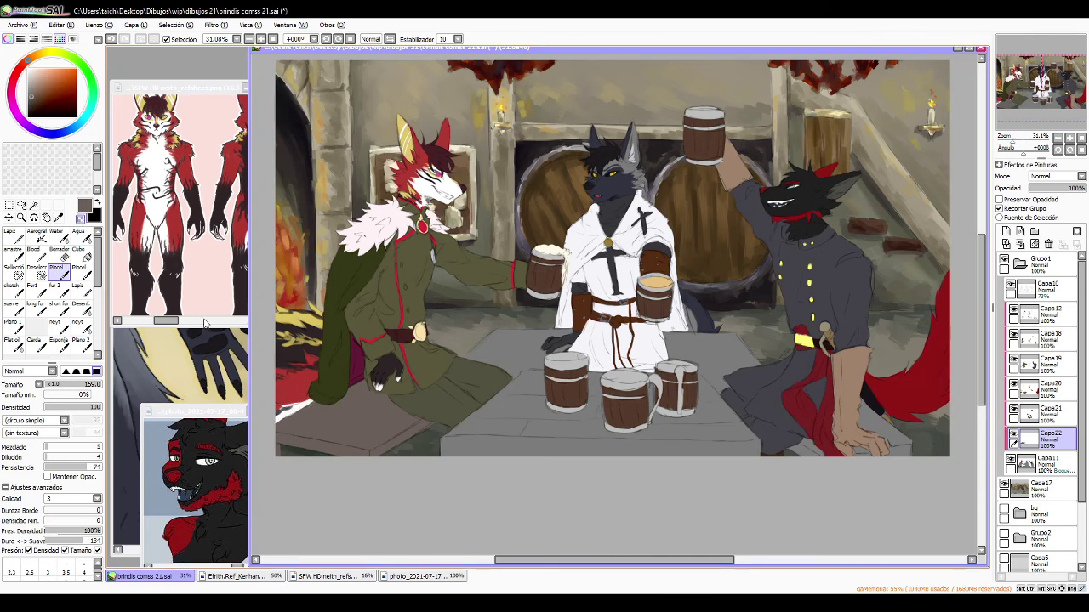
click(81, 220)
drag(295, 440, 304, 416)
- Paint the bench behind the table and the one under the uniformed wolf the same muted brown on Capa22
mouse_move(484, 351)
mouse_down()
mouse_move(519, 333)
mouse_move(534, 336)
mouse_move(515, 361)
mouse_move(557, 357)
mouse_move(563, 330)
mouse_up()
mouse_move(707, 346)
mouse_down()
mouse_move(663, 353)
mouse_move(680, 336)
mouse_move(706, 341)
mouse_up()
key(ctrl+z)
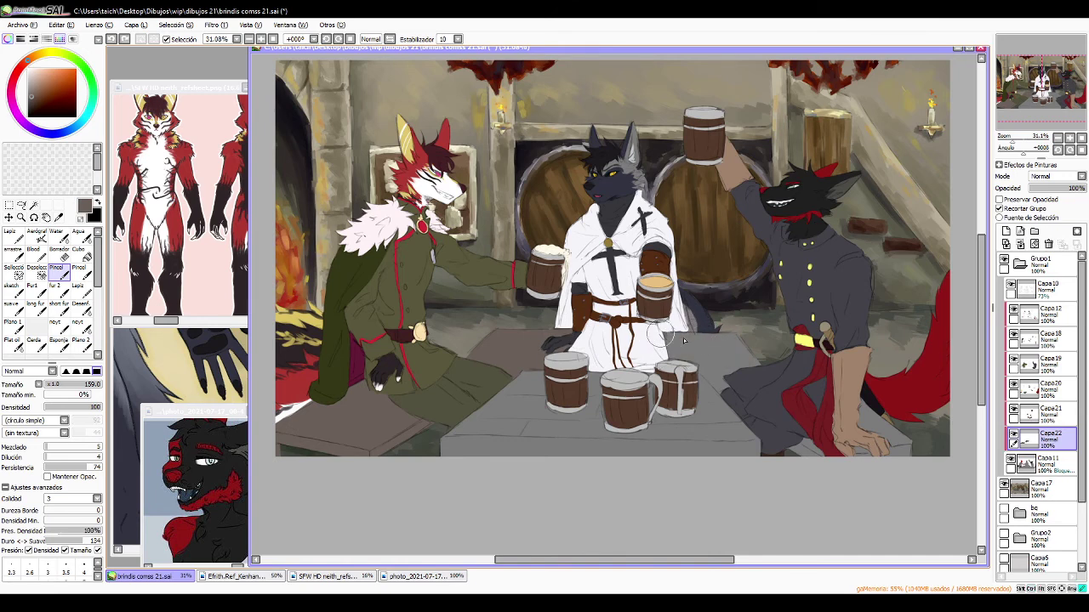
mouse_move(661, 334)
mouse_down()
mouse_move(705, 355)
mouse_move(709, 338)
mouse_move(738, 343)
mouse_move(820, 415)
mouse_move(779, 419)
mouse_move(894, 491)
mouse_move(926, 474)
mouse_up()
drag(869, 356, 862, 373)
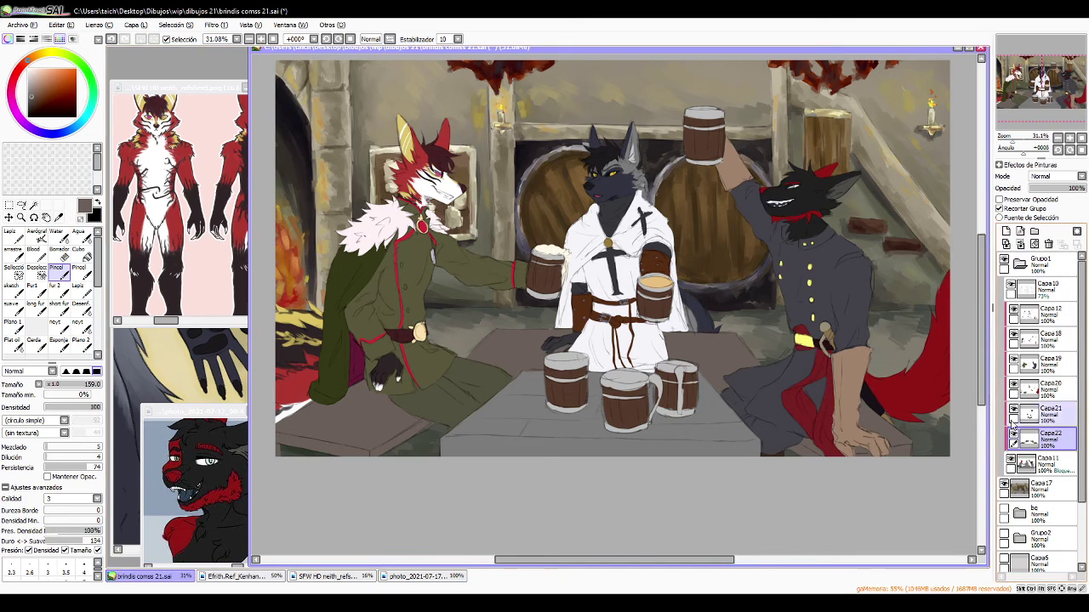
click(1048, 291)
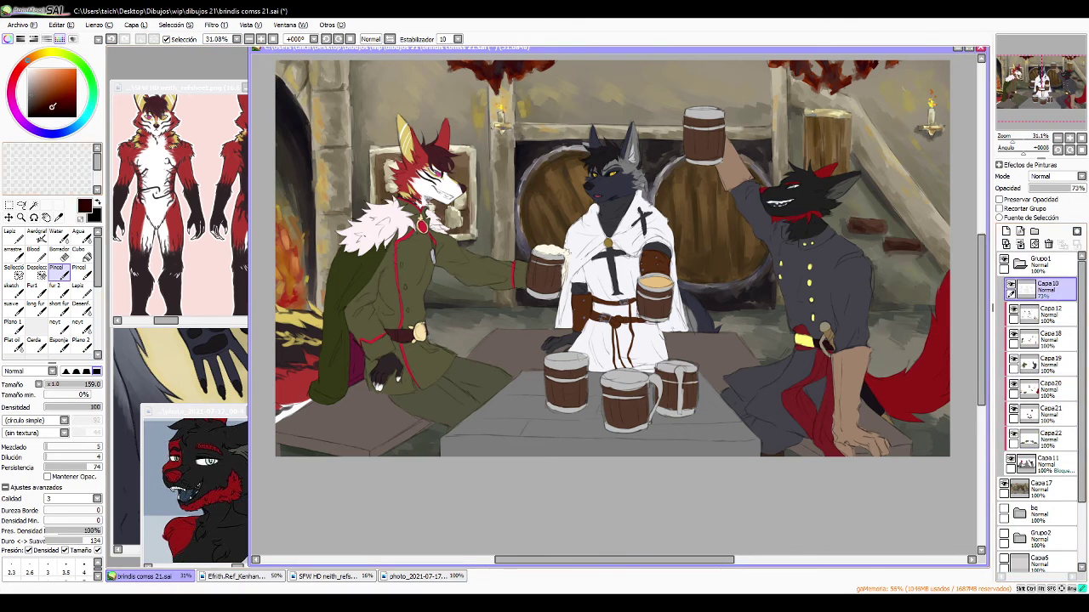
click(13, 236)
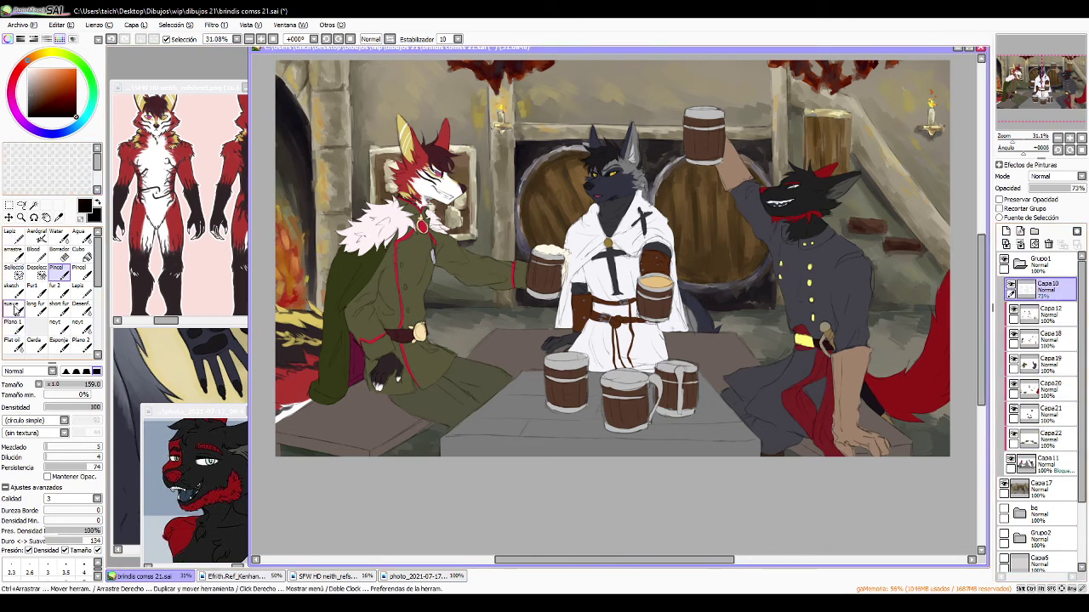
click(13, 291)
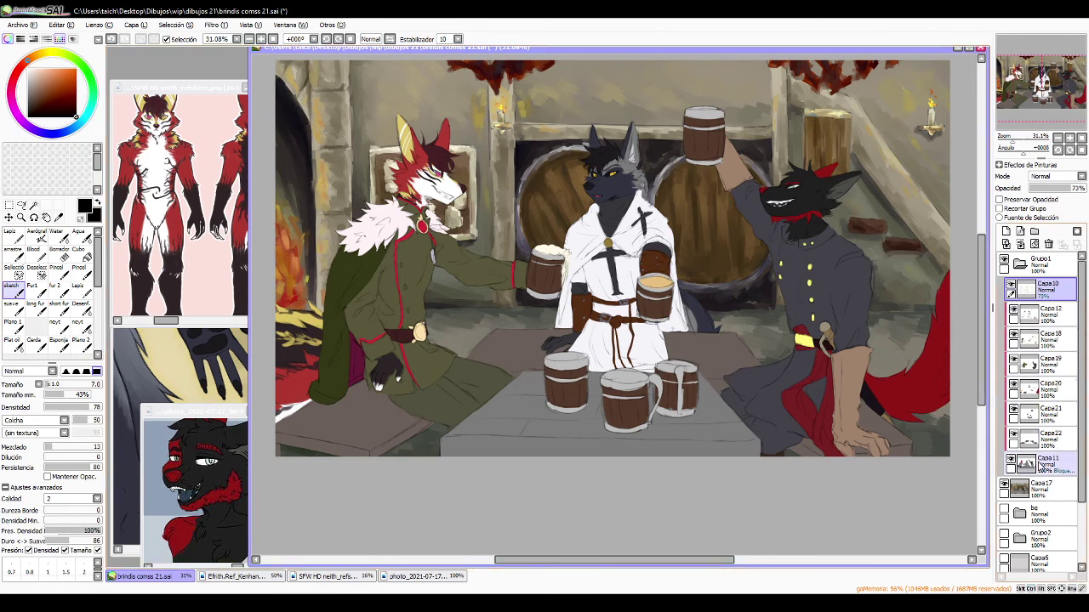
- Try a yellowish brown stroke across the grey tabletop with the Lapiz brush on Capa11 and undo it
click(1048, 435)
click(1046, 460)
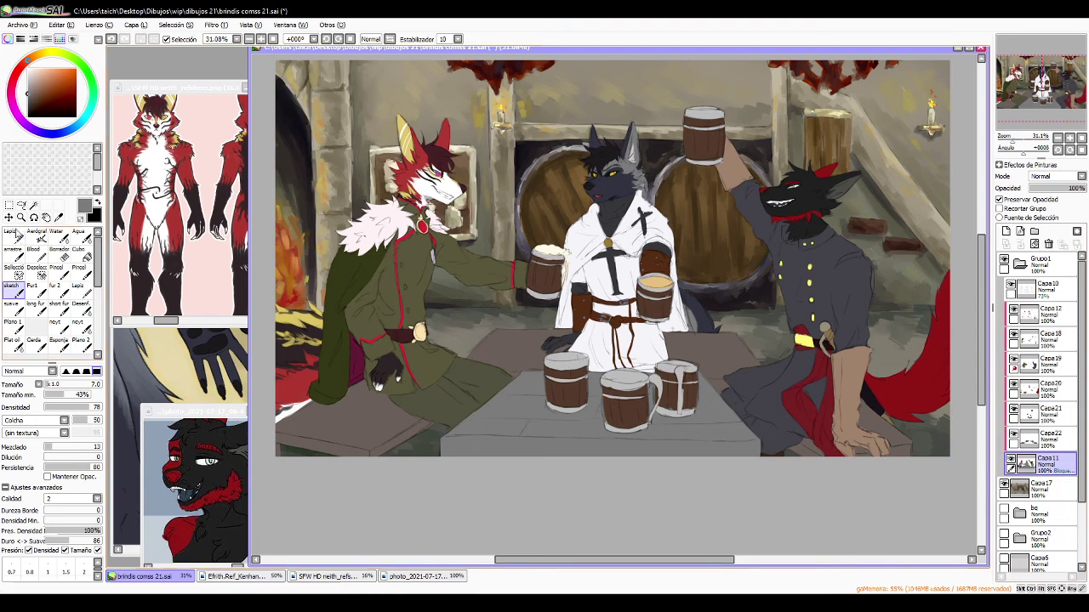
key(n)
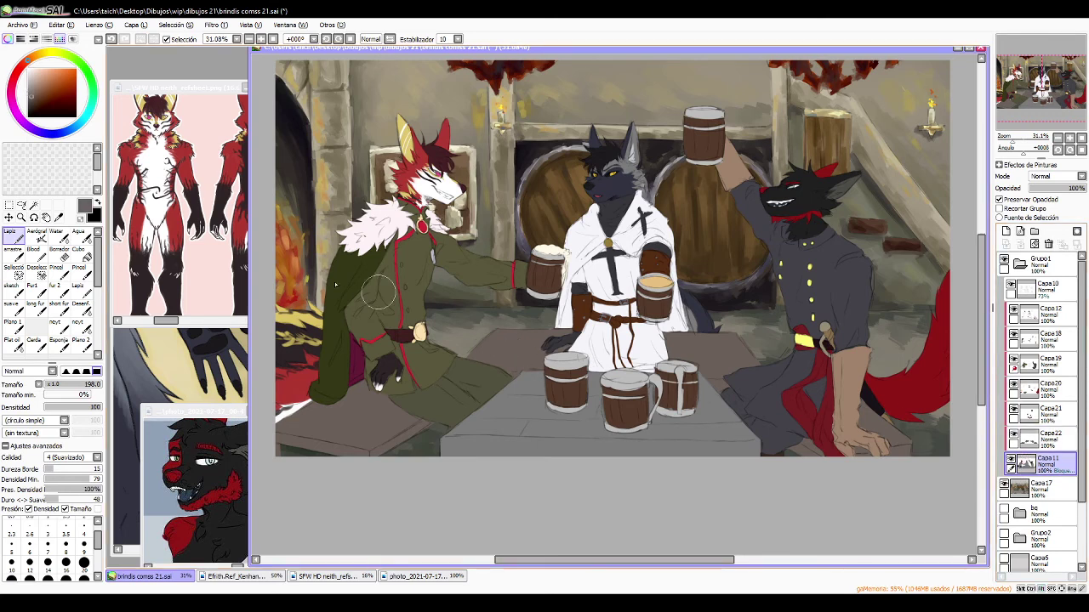
click(37, 58)
click(37, 95)
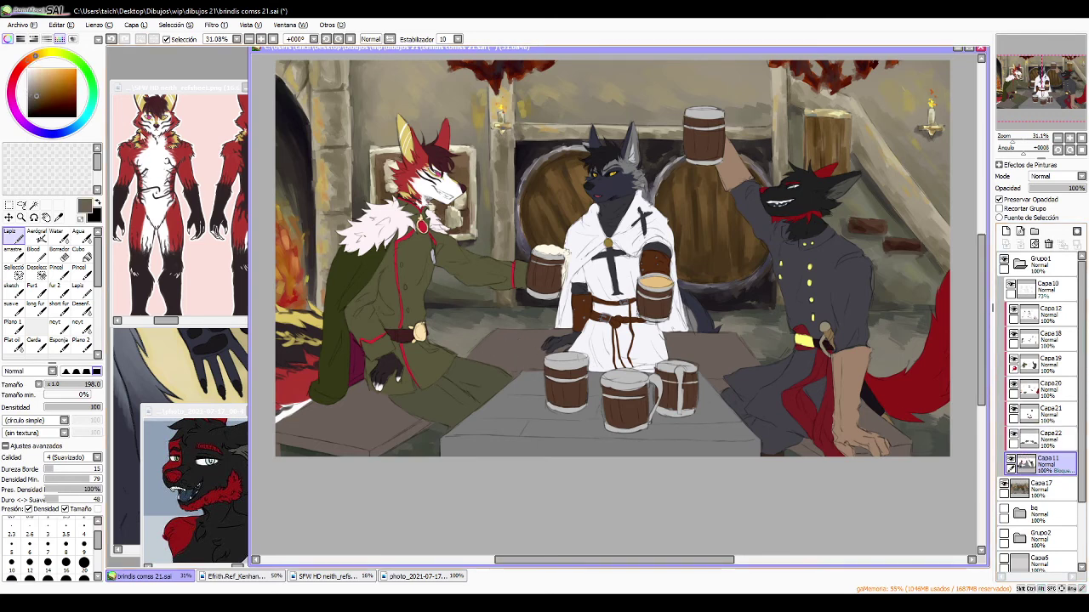
drag(522, 401, 460, 466)
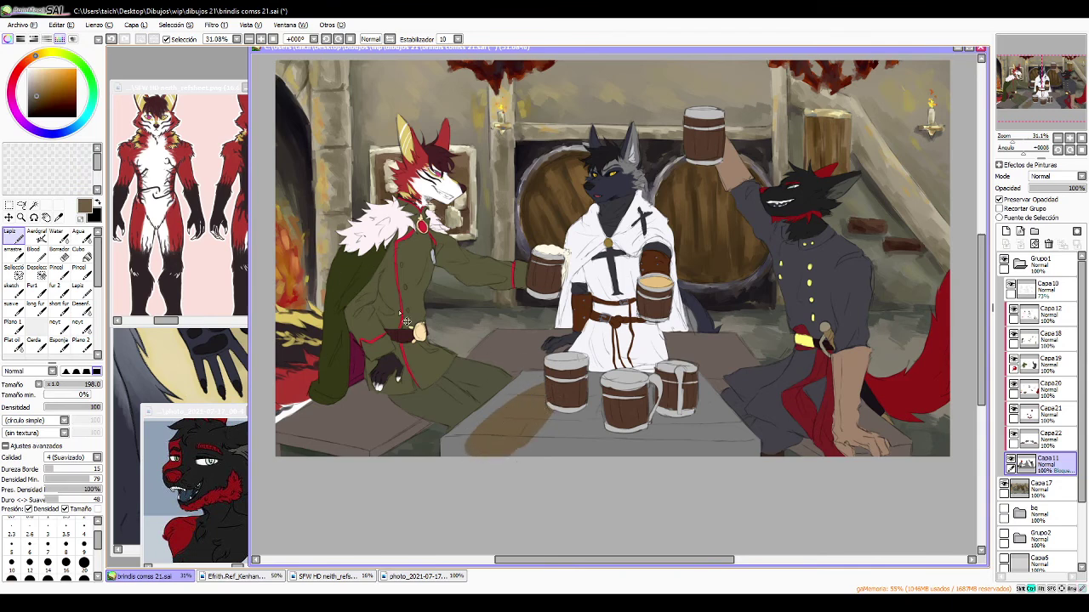
key(ctrl+z)
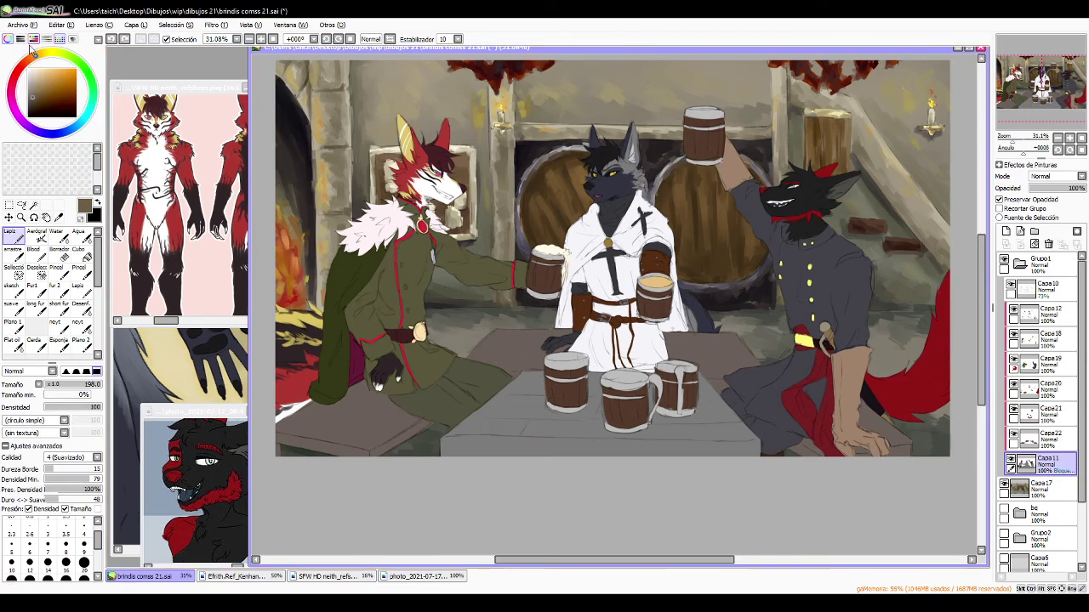
- Paint the grey tabletop and the table's front a dark brown on Capa11 with the Lapiz brush
mouse_move(531, 439)
mouse_down()
mouse_move(515, 457)
mouse_move(555, 435)
mouse_move(535, 404)
mouse_move(499, 391)
mouse_move(570, 380)
mouse_move(469, 449)
mouse_move(471, 432)
mouse_move(438, 431)
mouse_up()
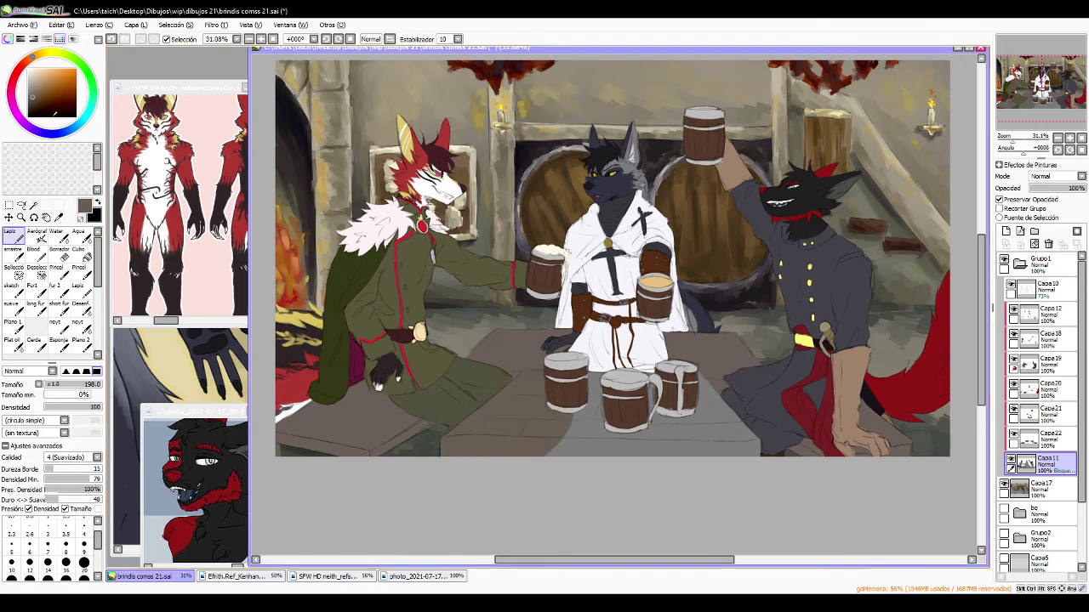
click(32, 101)
mouse_move(541, 380)
mouse_down()
mouse_move(553, 373)
mouse_move(529, 371)
mouse_move(518, 390)
mouse_up()
mouse_move(520, 393)
mouse_down()
mouse_move(511, 454)
mouse_move(492, 416)
mouse_move(468, 421)
mouse_move(535, 396)
mouse_move(537, 416)
mouse_move(589, 464)
mouse_move(592, 437)
mouse_move(611, 460)
mouse_move(608, 376)
mouse_move(672, 463)
mouse_move(696, 455)
mouse_move(678, 371)
mouse_move(702, 385)
mouse_move(734, 461)
mouse_move(673, 452)
mouse_move(653, 435)
mouse_move(685, 407)
mouse_up()
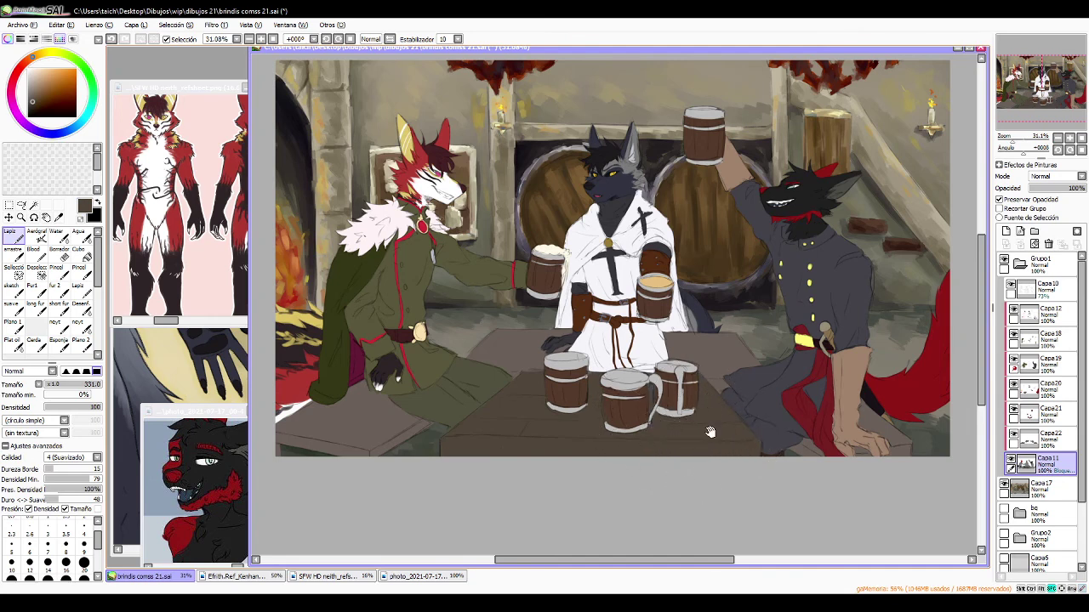
drag(690, 308, 684, 386)
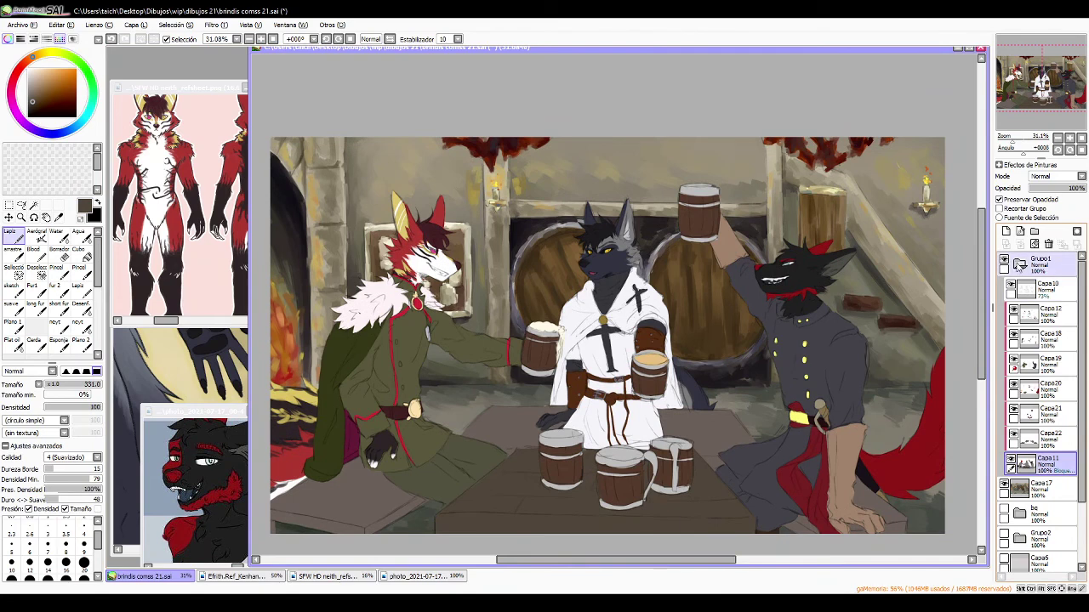
- Collapse Grupo1, create a new layer group and place Grupo1 inside it
click(1018, 264)
click(1051, 268)
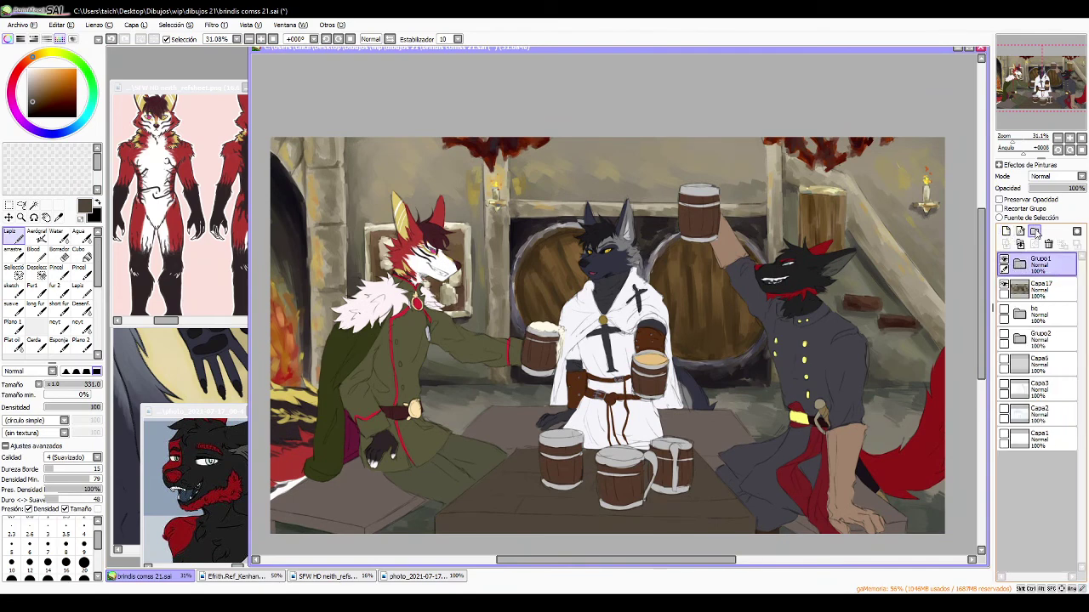
click(1035, 232)
drag(1042, 282, 1047, 264)
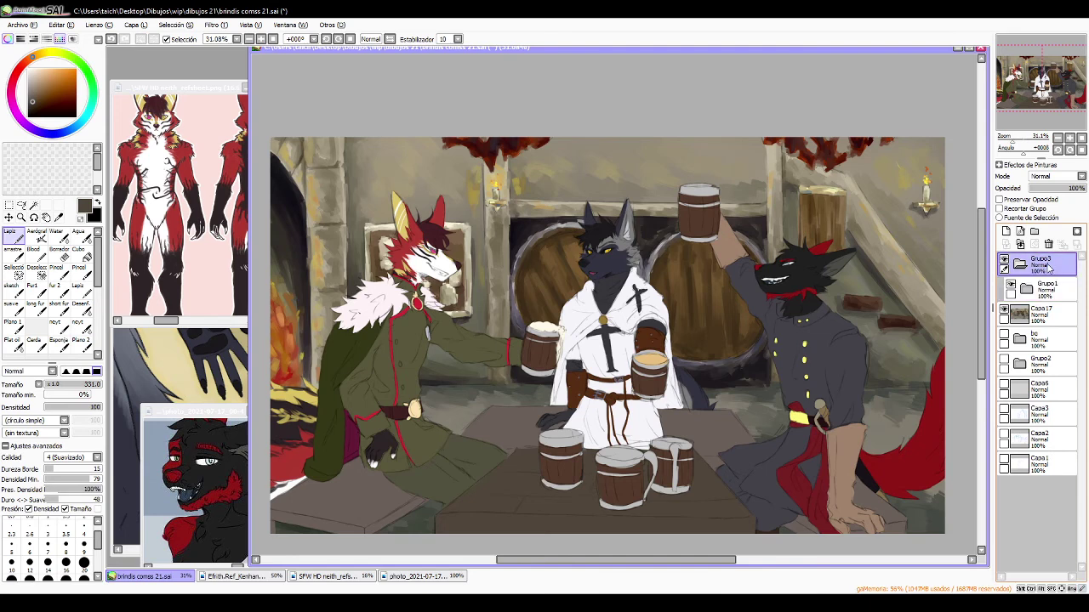
- Add a new layer above Grupo1 inside Grupo3, clip it to the group and set its mode to Multiplicar
click(1005, 232)
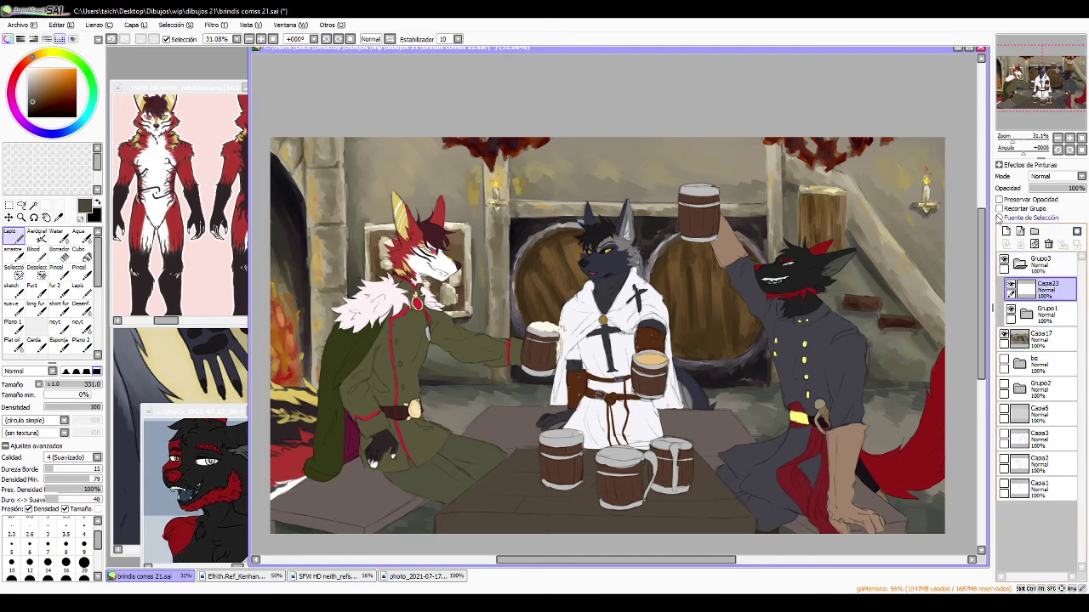
click(999, 210)
click(1041, 176)
click(1049, 192)
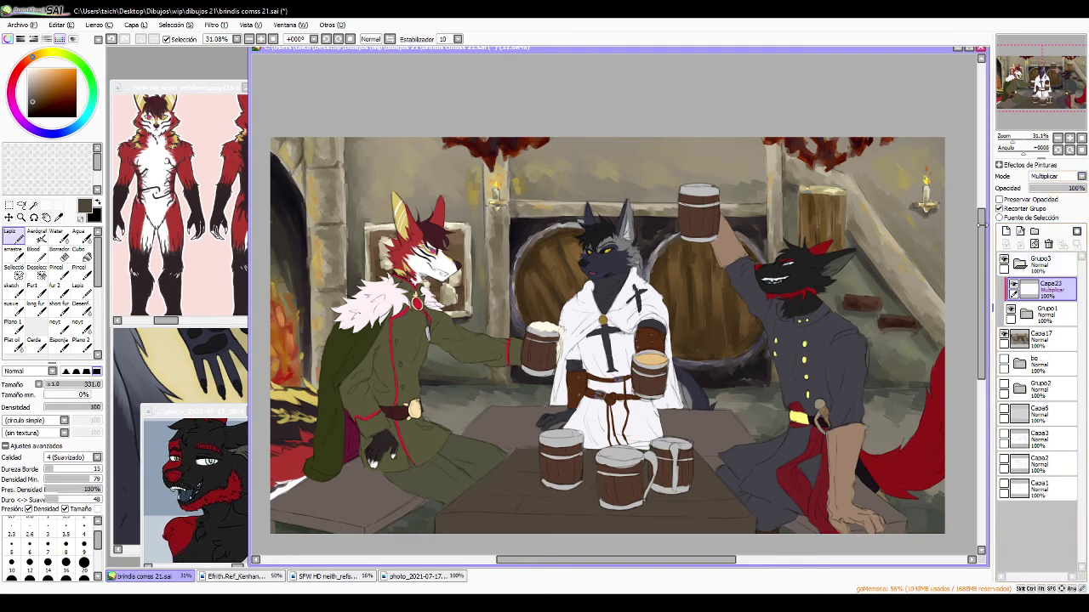
- Airbrush soft light-brown shading at brush size 500 over the three wolves, benches and table on the Multiplicar layer
click(36, 233)
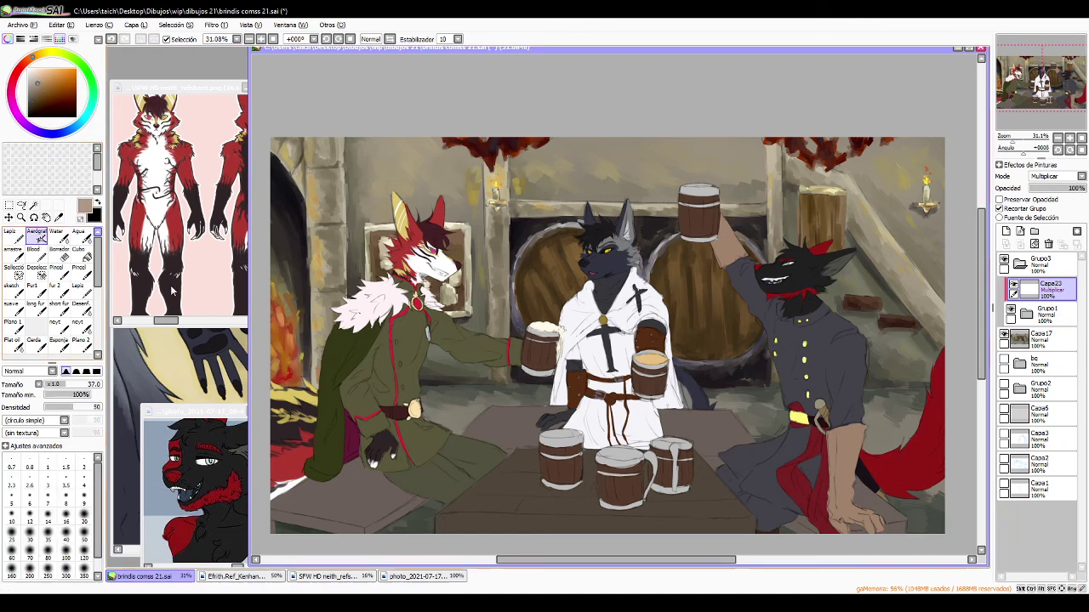
drag(322, 487, 337, 499)
mouse_move(367, 404)
mouse_down()
mouse_move(332, 406)
mouse_move(411, 358)
mouse_up()
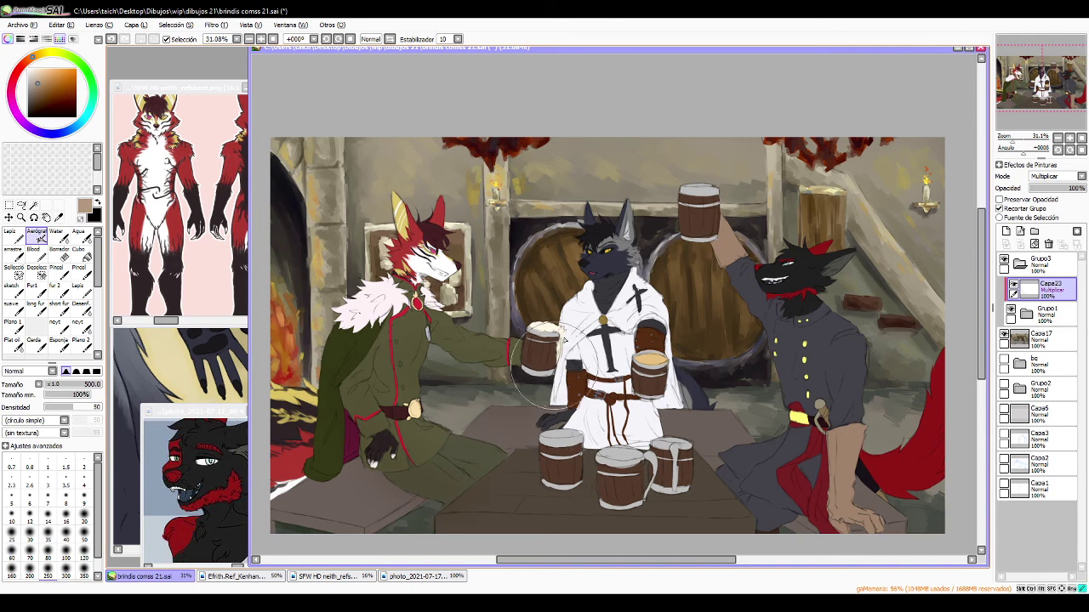
mouse_move(562, 340)
mouse_down()
mouse_move(589, 446)
mouse_move(596, 346)
mouse_move(579, 400)
mouse_move(651, 391)
mouse_up()
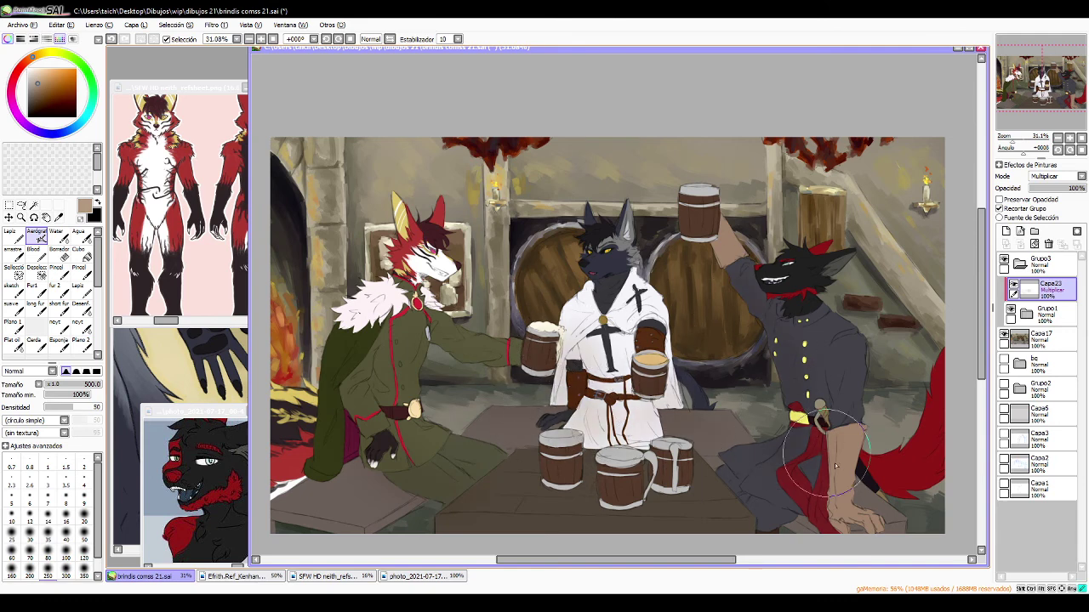
drag(863, 499, 858, 440)
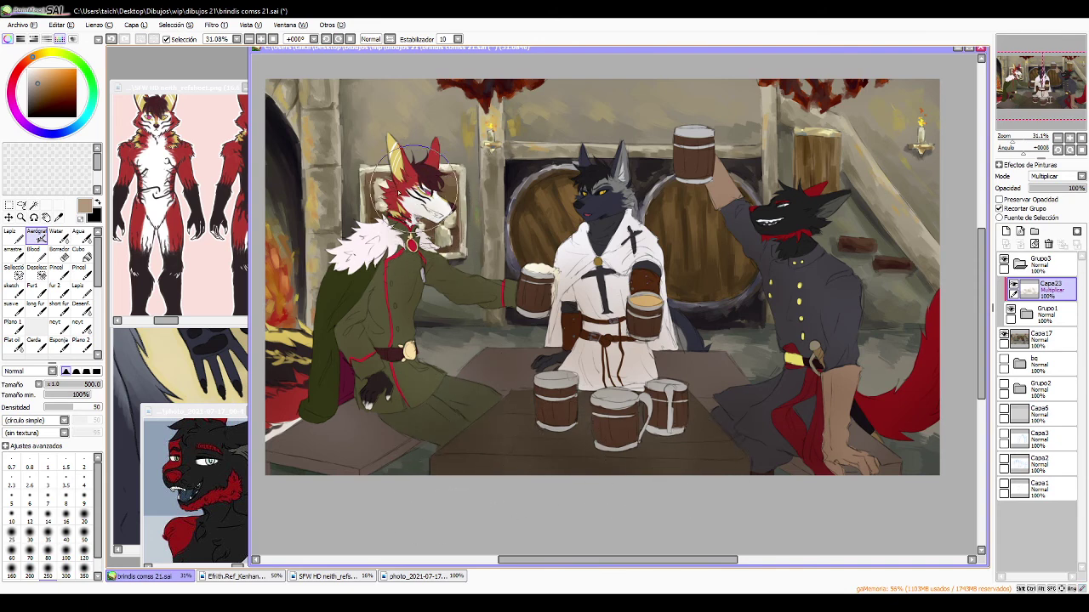
mouse_move(475, 312)
mouse_down()
mouse_move(488, 332)
mouse_move(480, 358)
mouse_up()
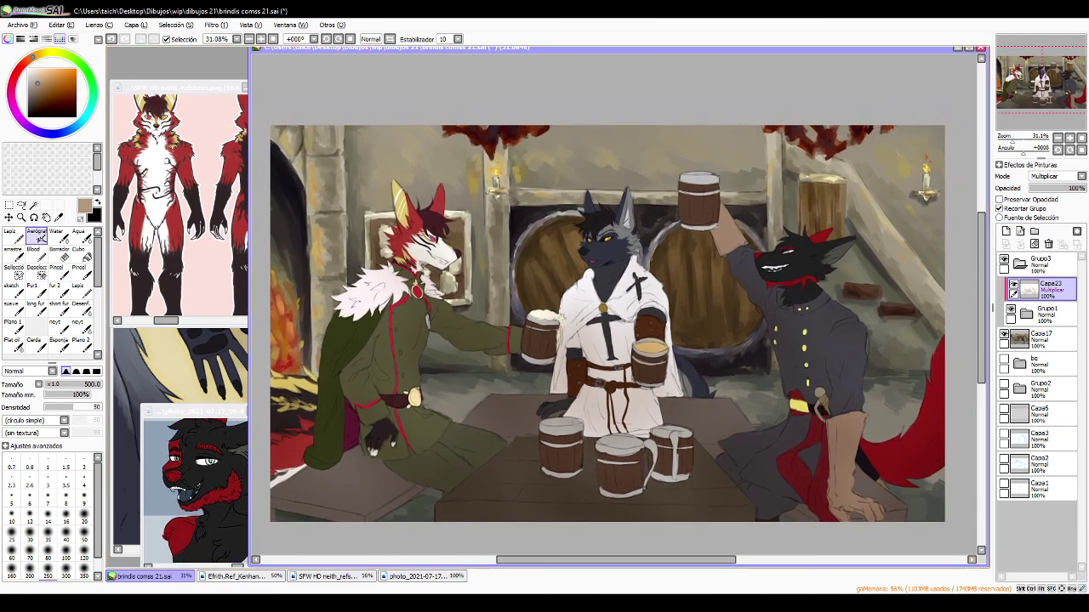
- Check the head on the red and white wolf's reference sheet and return to the tavern drawing
key(alt+Tab)
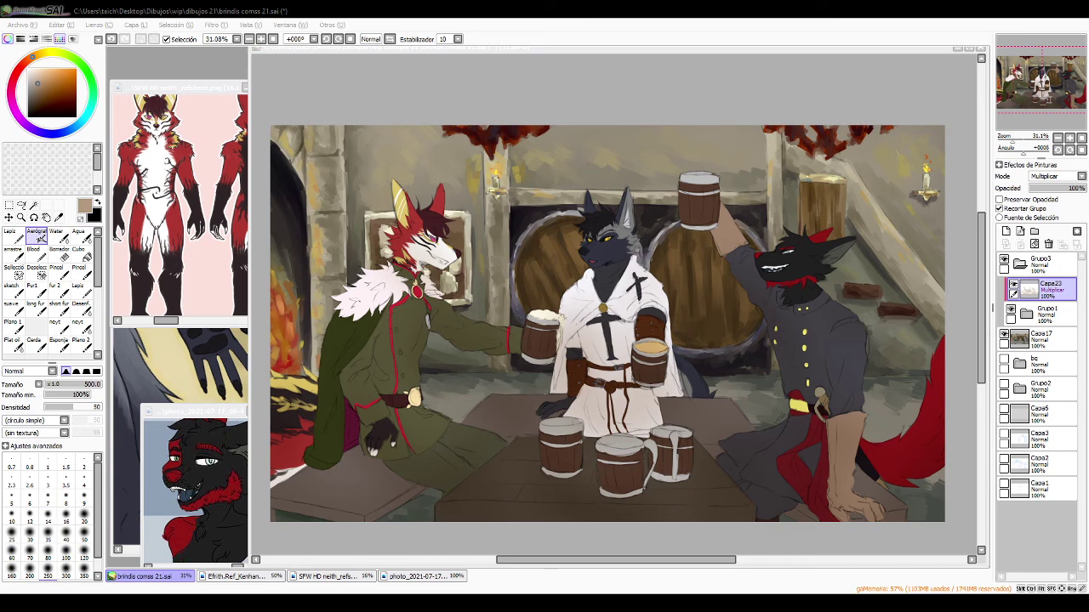
key(alt+Tab)
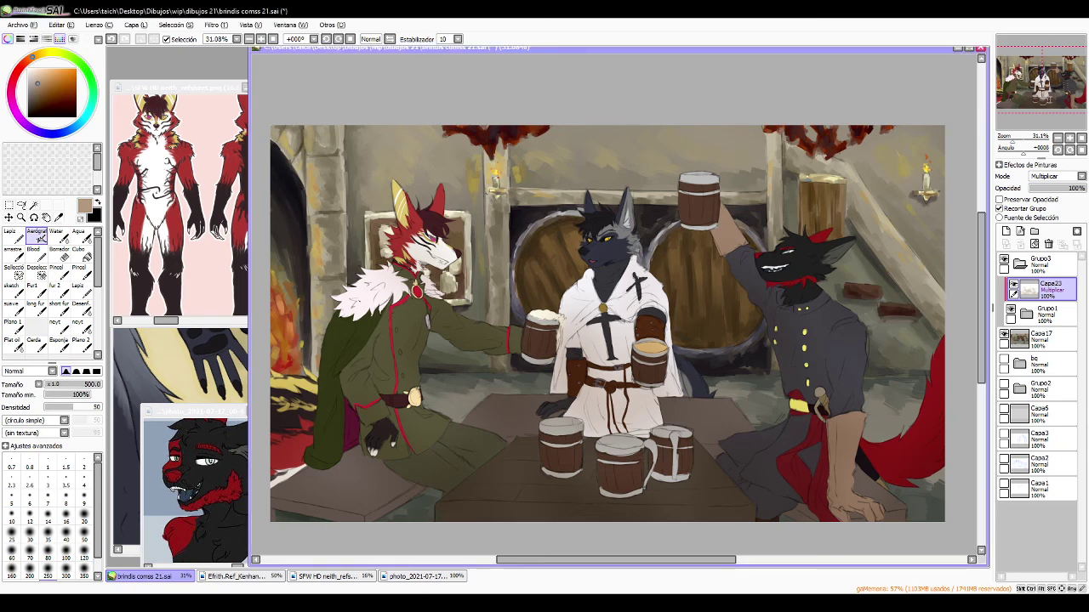
click(183, 92)
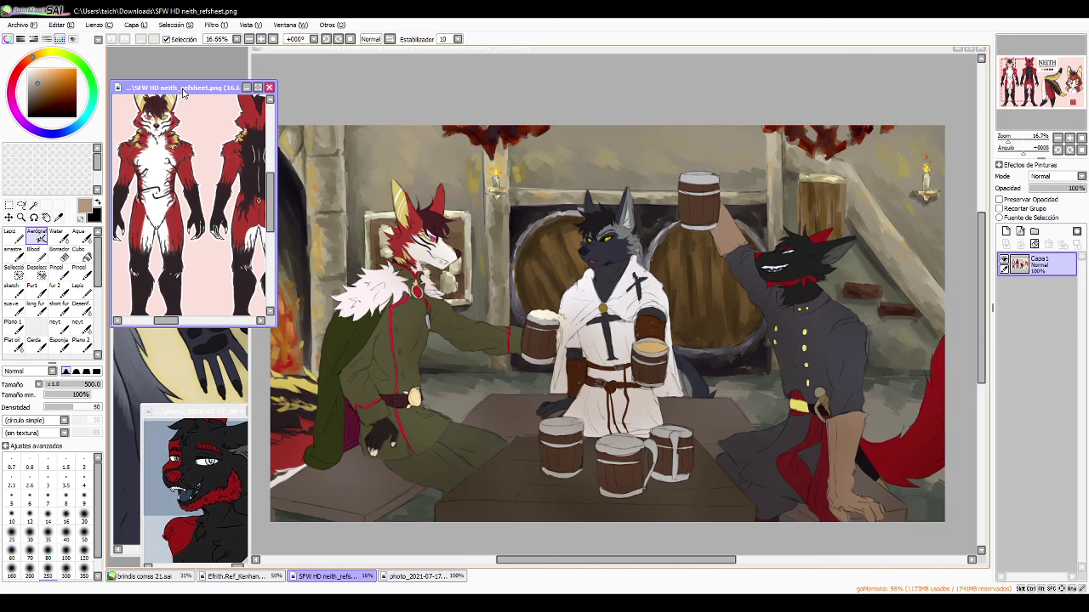
drag(1016, 81, 1016, 97)
click(908, 112)
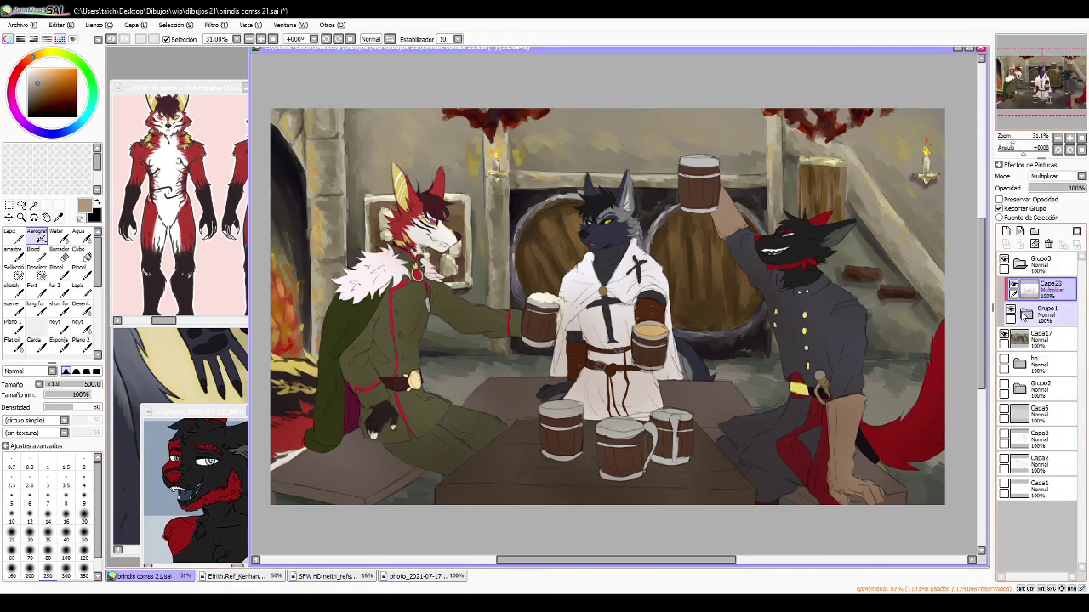
- Expand Grupo1 and add a new layer at its top, above Capa10
click(1025, 311)
click(1017, 334)
click(1017, 334)
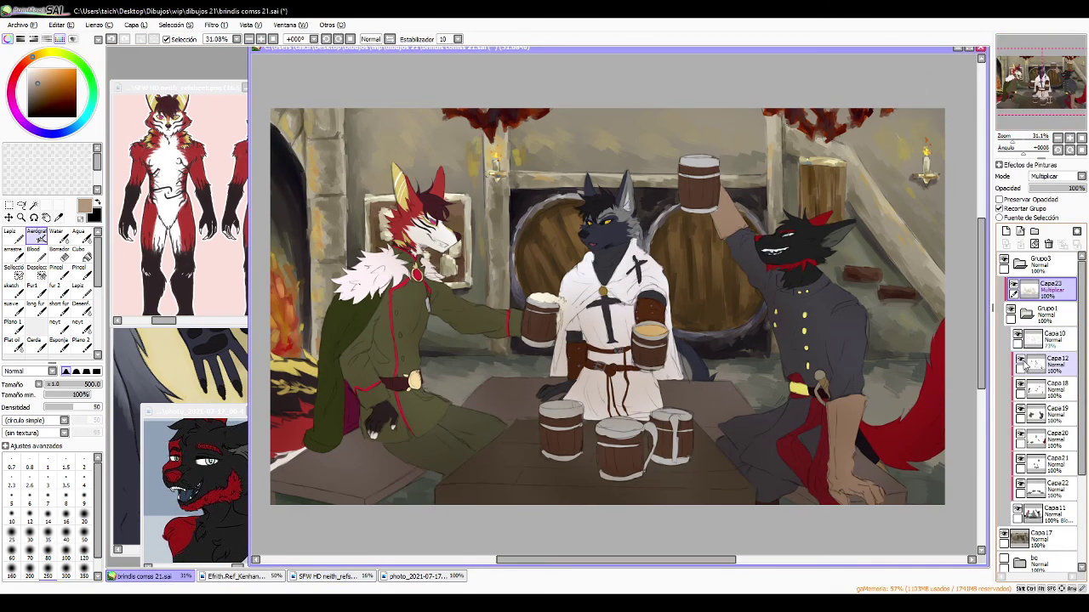
click(1036, 342)
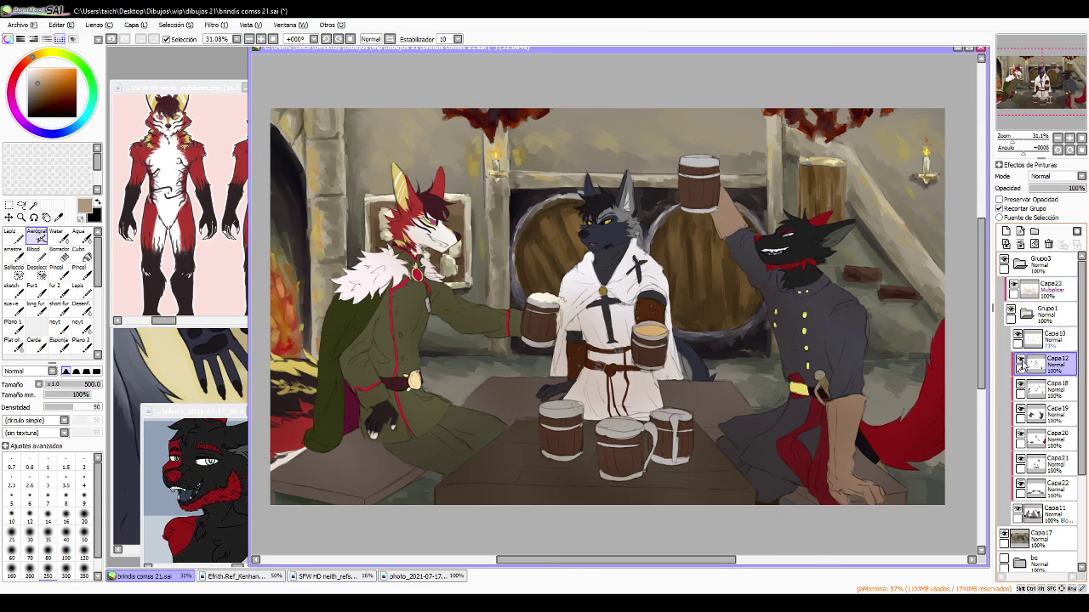
click(1021, 364)
click(1021, 364)
click(1006, 232)
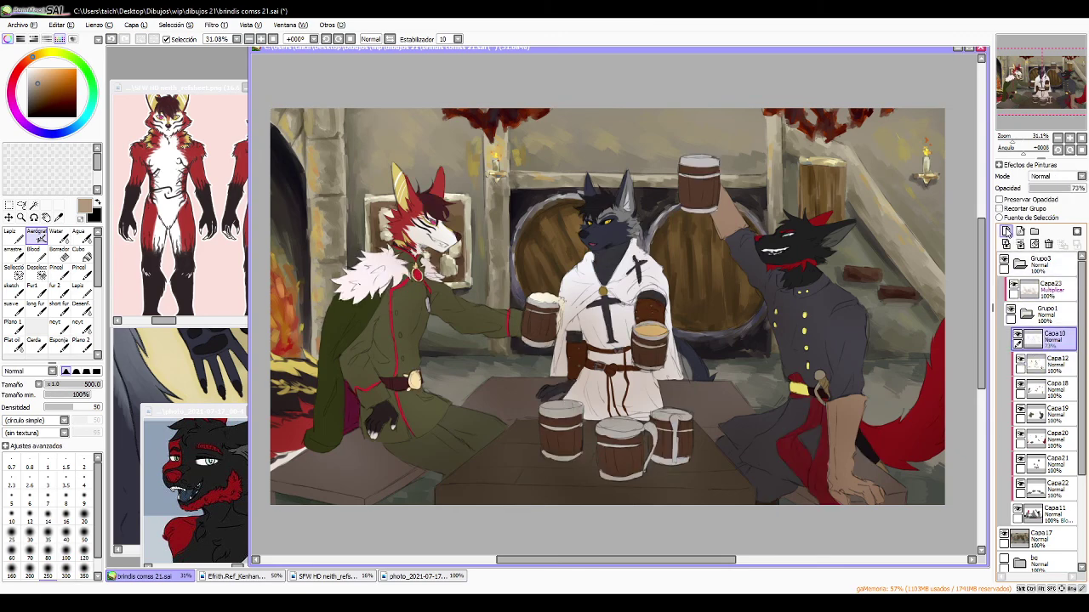
- Dab a small bloodstain on the green coat's chest using dark red sampled from the hanging decoration and the Pincel brush at size 20
scroll(1031, 100, up, 2)
drag(1029, 97, 1026, 62)
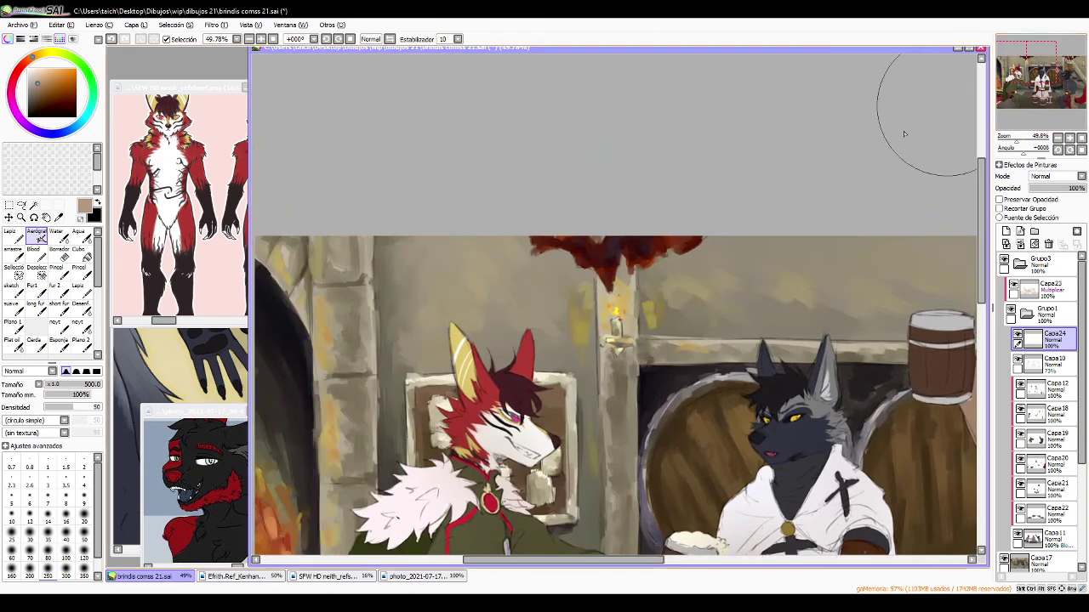
right_click(588, 253)
click(58, 271)
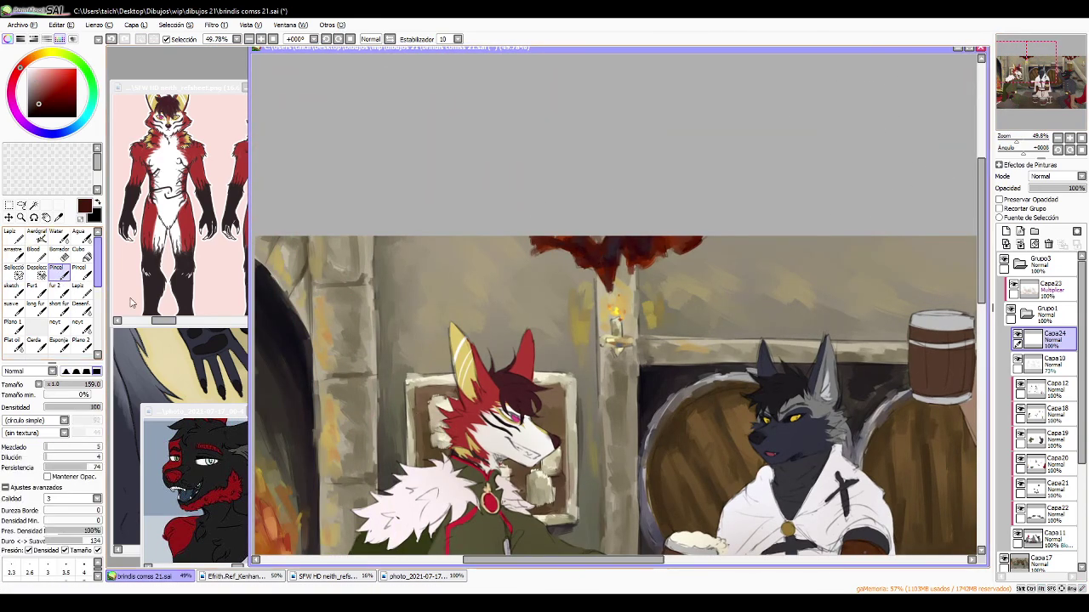
mouse_move(1030, 71)
mouse_down()
mouse_move(1035, 98)
mouse_move(1002, 68)
mouse_up()
drag(416, 365, 423, 347)
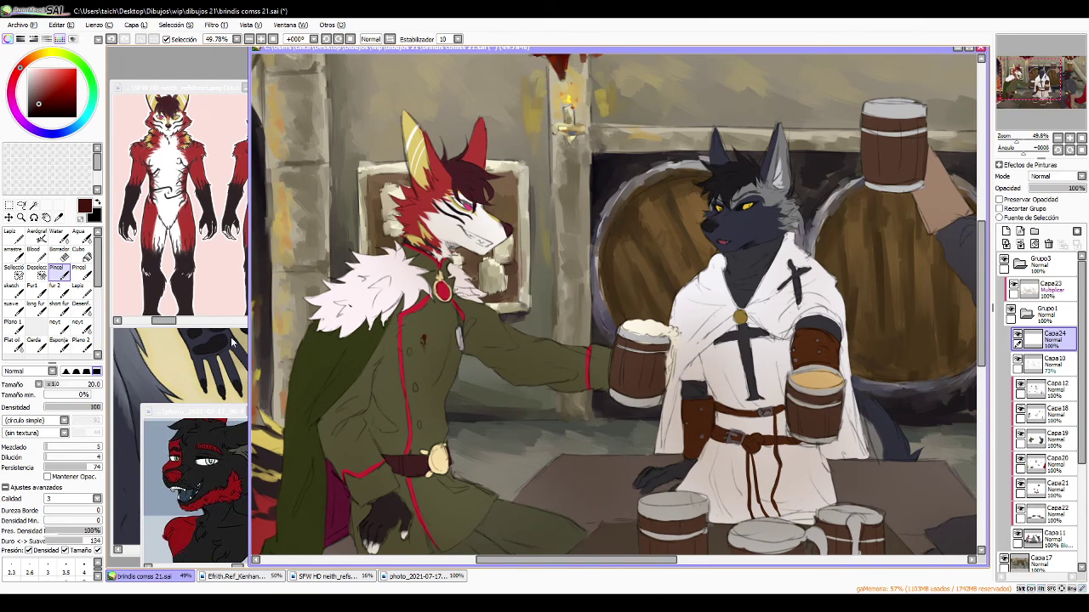
- Extend the green coat's bloodstain into a downward drip with the Plano 1 brush at size 15 and darken it with near-black red
click(17, 310)
click(16, 294)
click(21, 308)
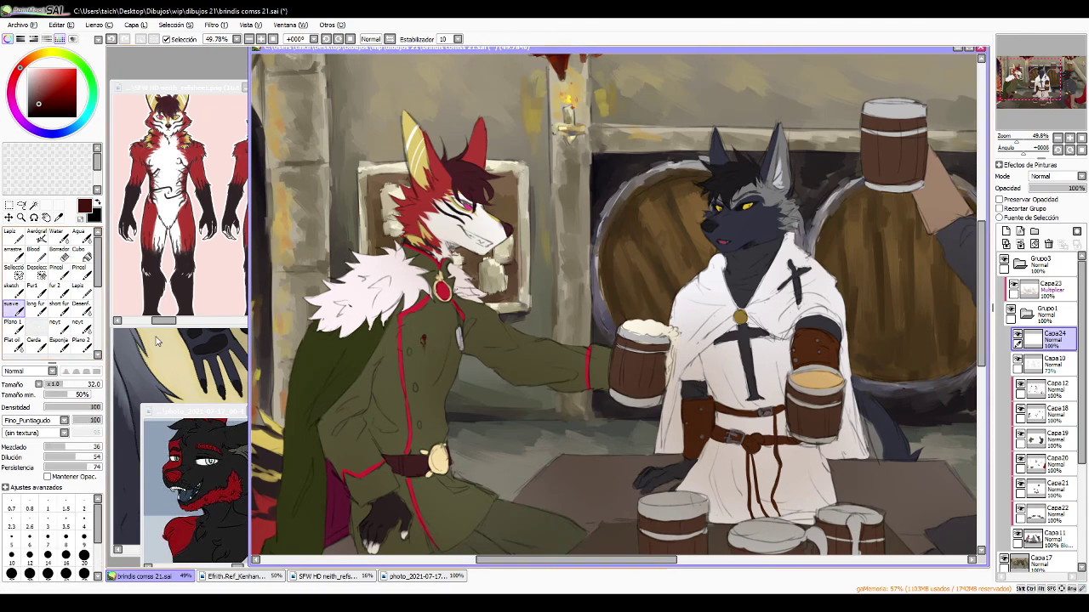
click(14, 323)
mouse_move(419, 338)
mouse_down()
mouse_move(410, 339)
mouse_move(426, 350)
mouse_up()
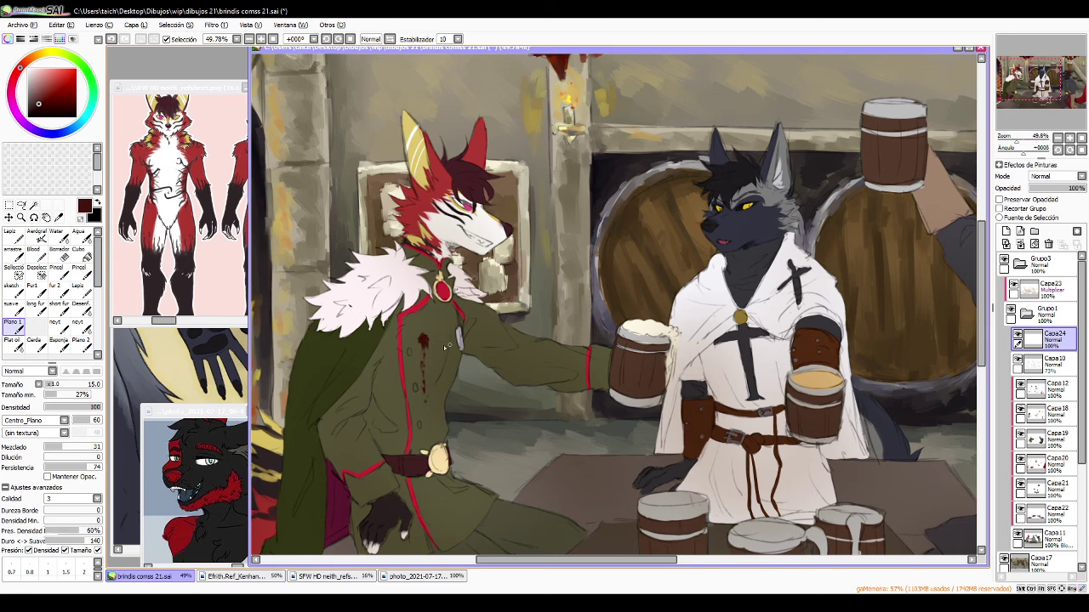
click(40, 113)
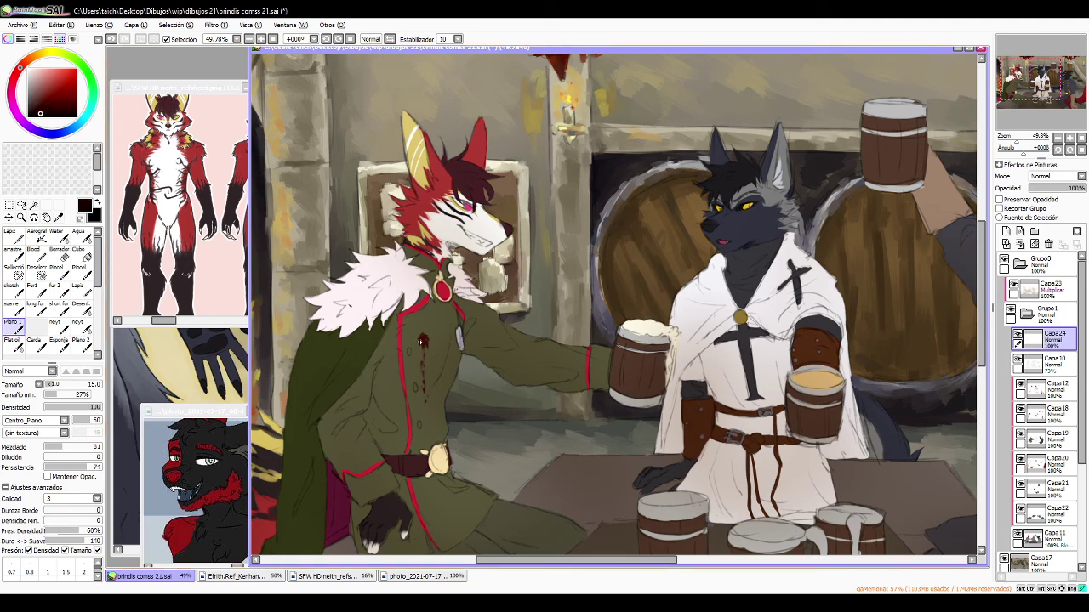
drag(421, 339, 423, 391)
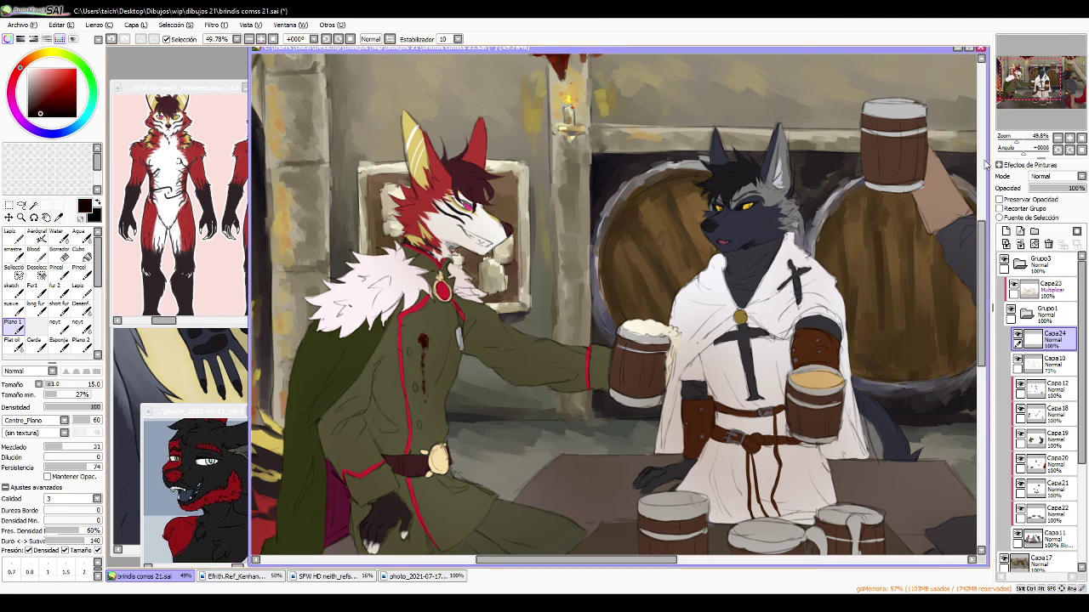
- Paint diagonal slash wounds across the middle wolf's white tunic above the belt in dark reddish brown, with near-black centres
drag(1037, 92, 1049, 91)
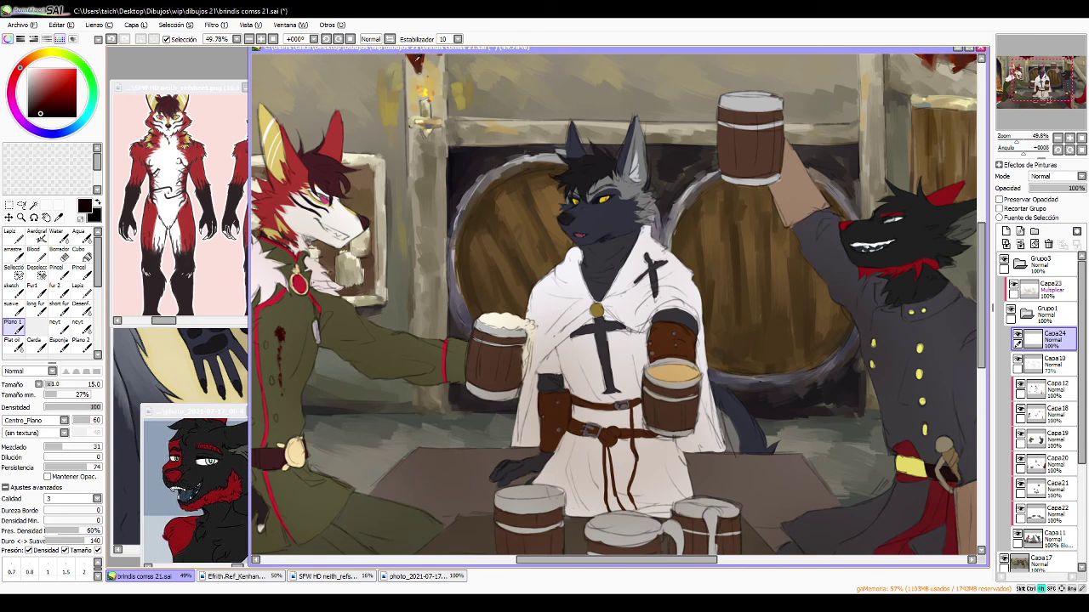
alt+click(609, 421)
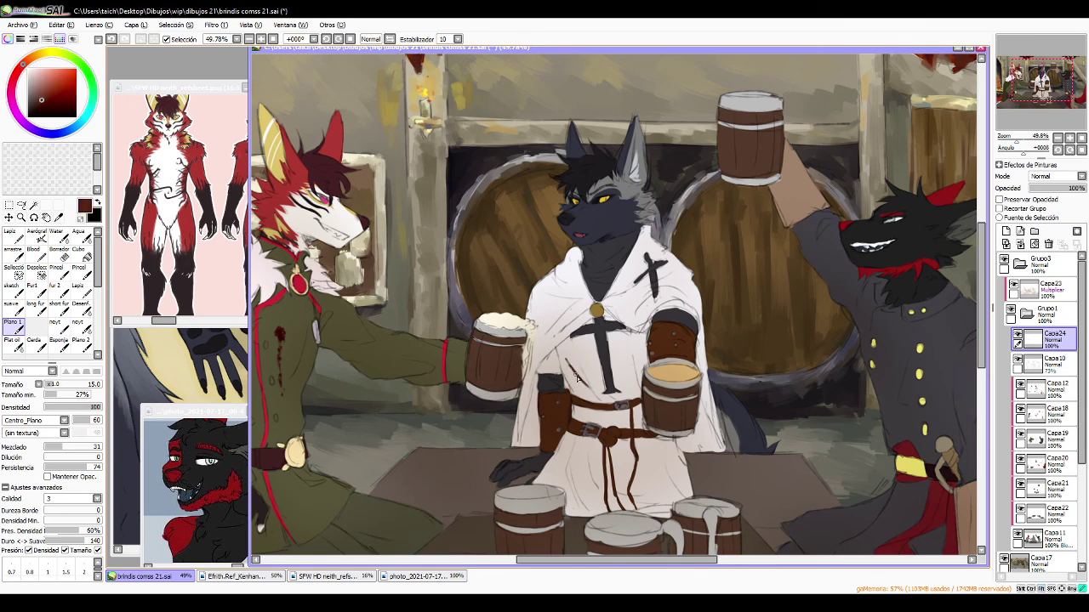
drag(564, 359, 589, 390)
mouse_move(593, 393)
mouse_down()
mouse_move(599, 401)
mouse_move(589, 403)
mouse_up()
click(49, 106)
click(42, 113)
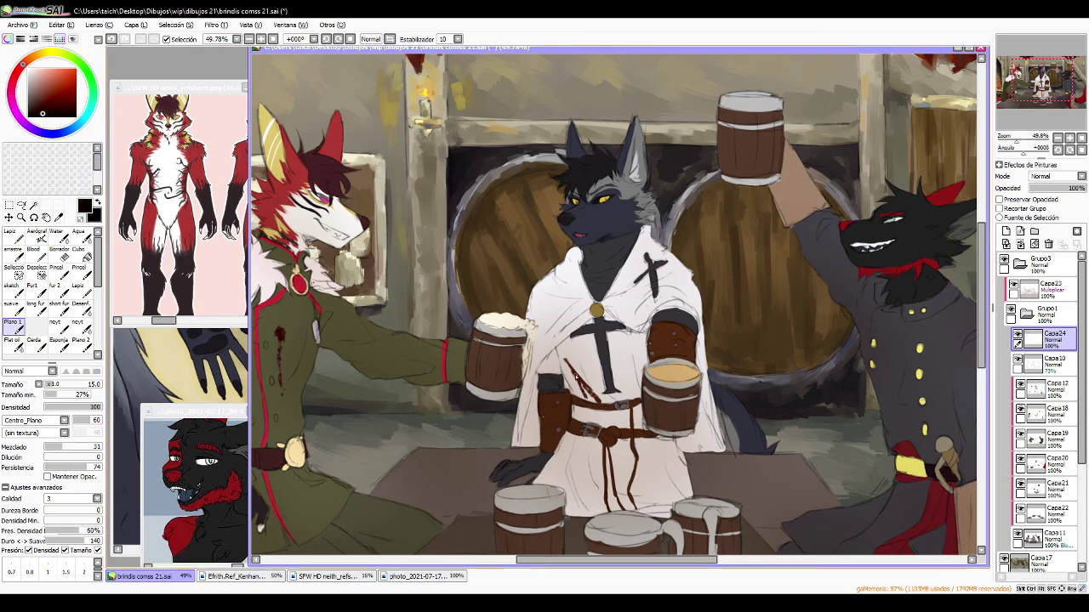
drag(575, 375, 589, 391)
- Paint a dark red gash beside the button row on the uniformed wolf's coat and deepen it with near-black red
drag(972, 296, 761, 257)
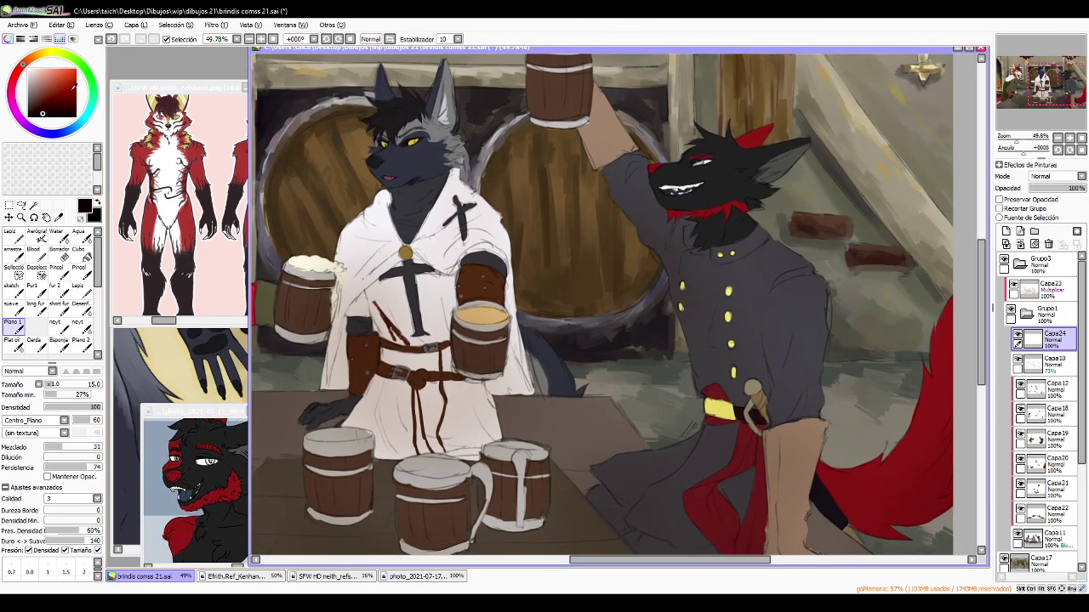
click(67, 85)
drag(67, 85, 59, 104)
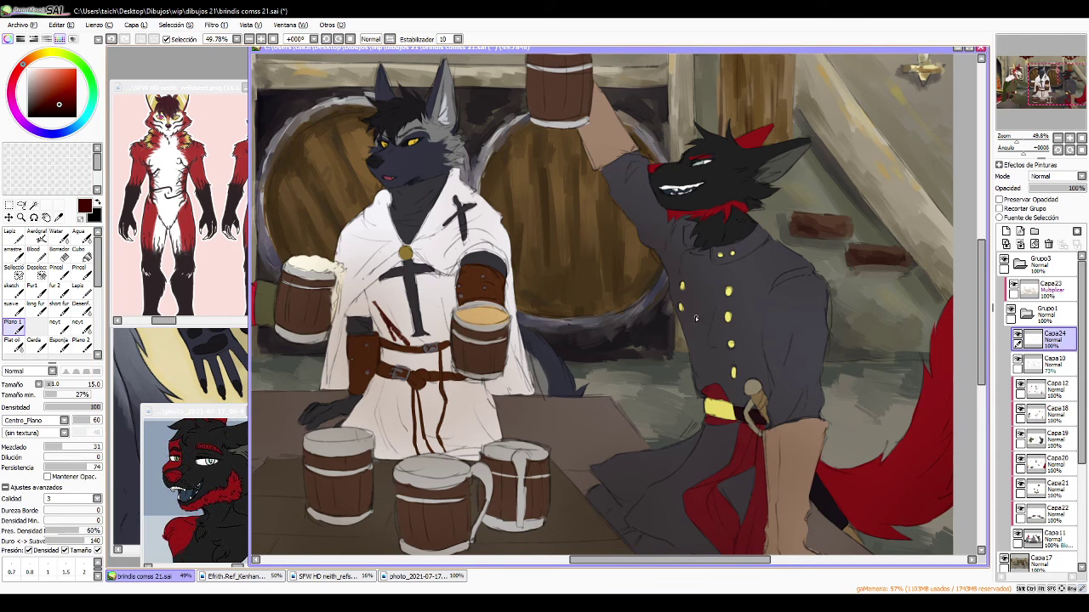
drag(737, 315, 746, 353)
click(53, 112)
drag(739, 318, 750, 352)
click(1012, 140)
drag(1012, 142, 1013, 117)
scroll(1012, 117, down, 2)
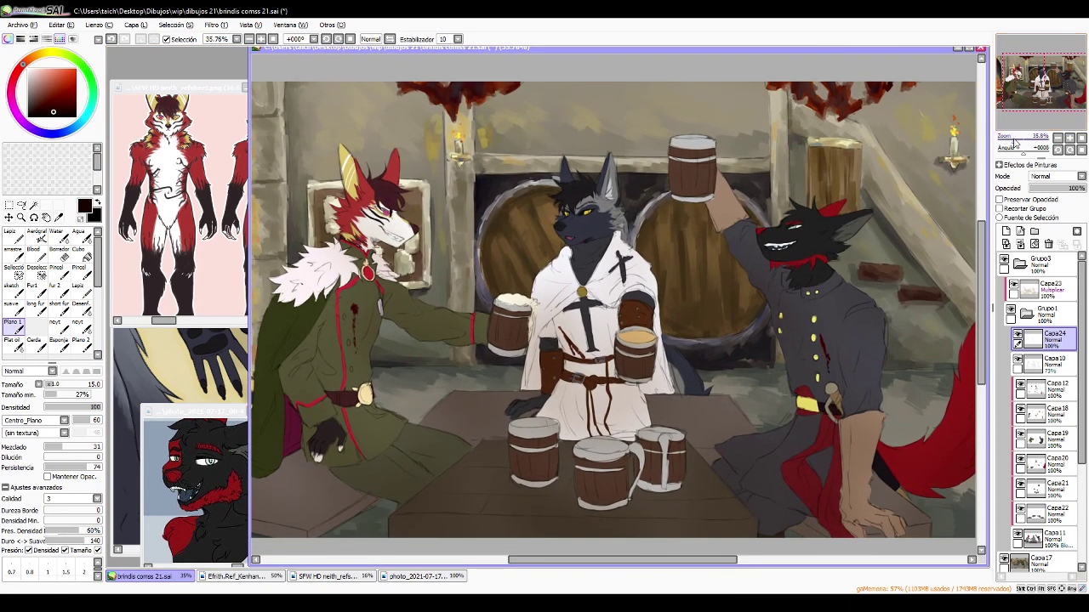
- Enlarge the black and red wolf's photo reference window and reframe it to show the whole head
key(alt+Tab)
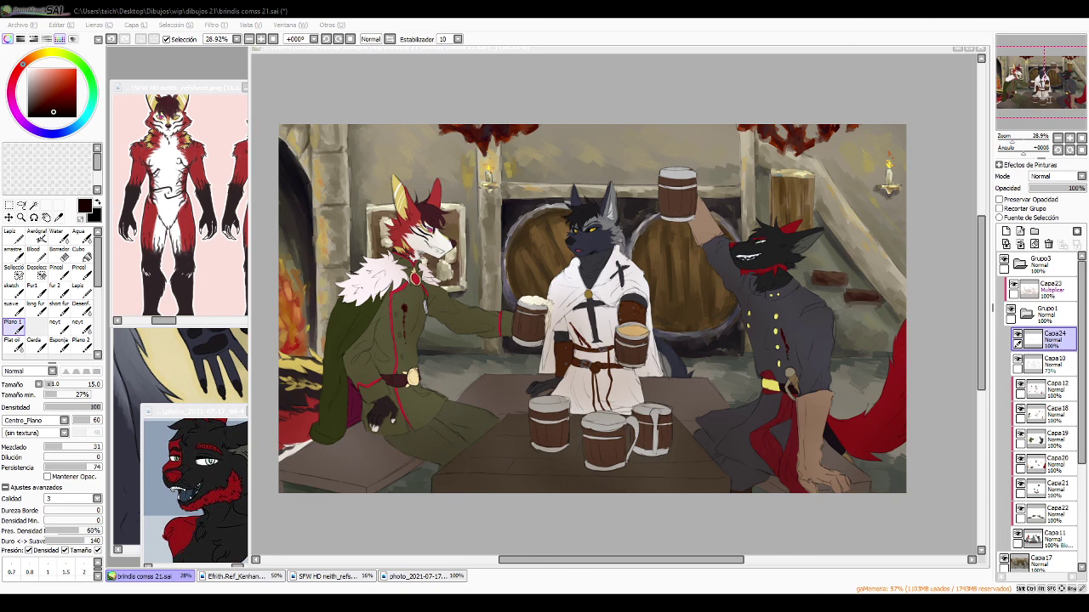
click(192, 416)
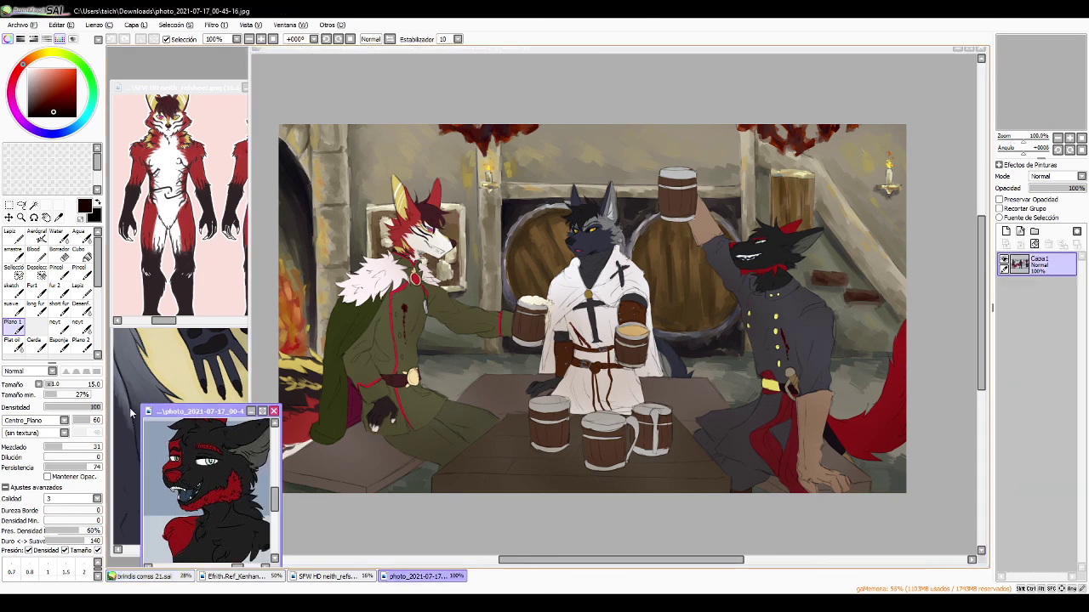
drag(142, 406, 112, 275)
mouse_move(229, 428)
mouse_down()
mouse_move(261, 445)
mouse_move(231, 433)
mouse_up()
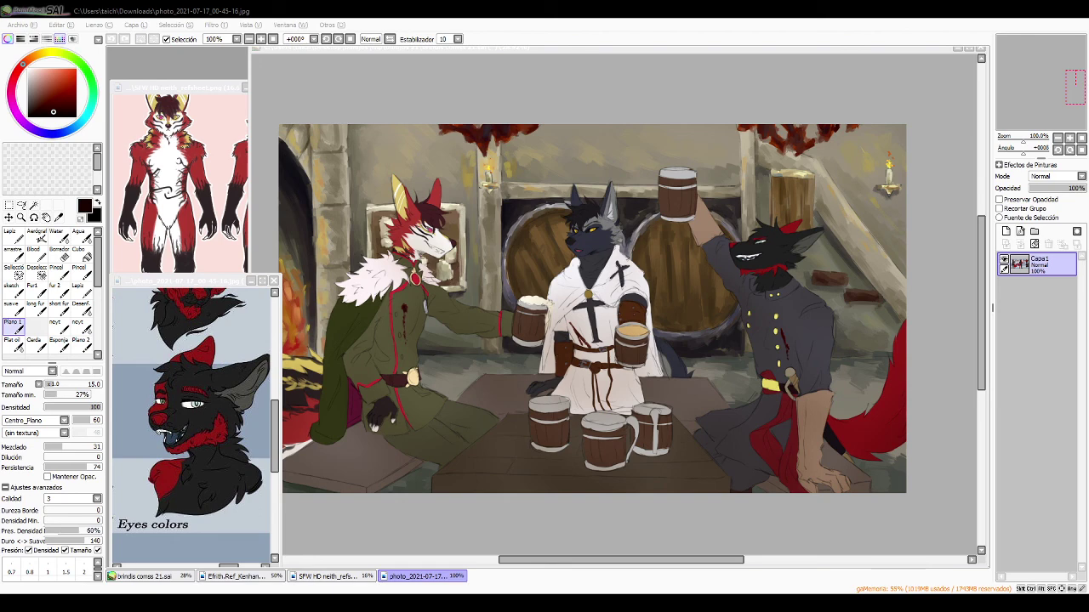
- Return to the brindis comss 21 drawing, make the uniform's colour layer Capa19 active, and hide the Multiply shading layer Capa23
click(984, 238)
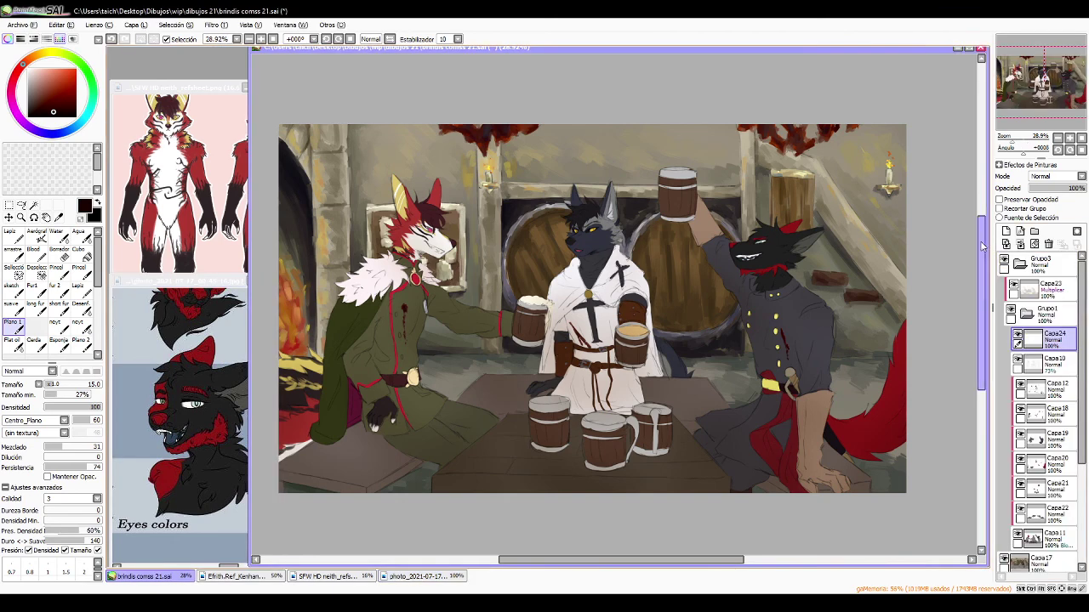
click(1020, 459)
click(1020, 459)
click(1019, 436)
click(1019, 436)
click(1046, 438)
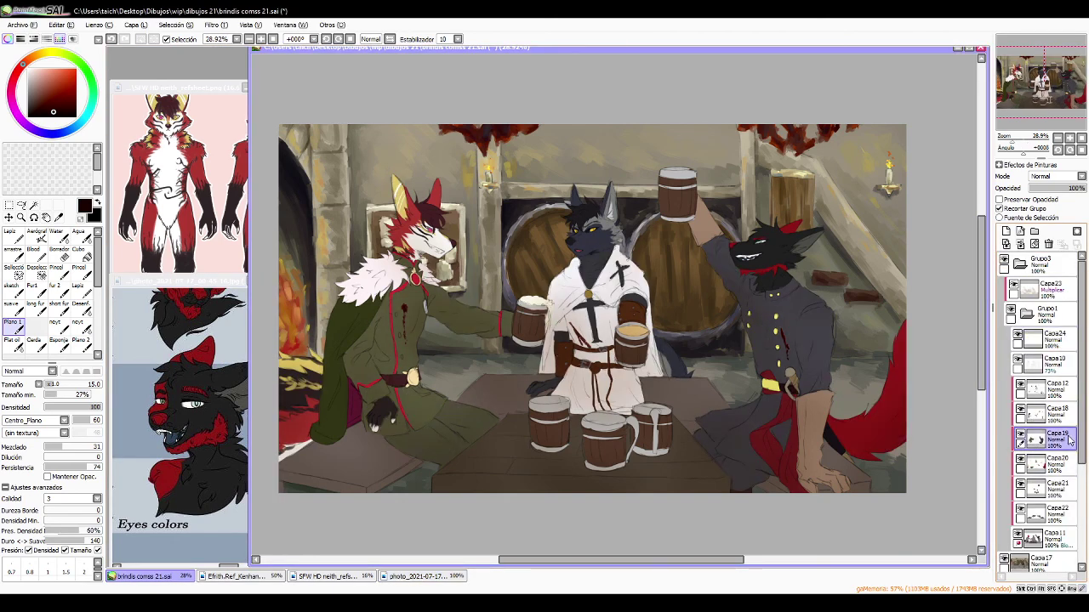
click(1013, 284)
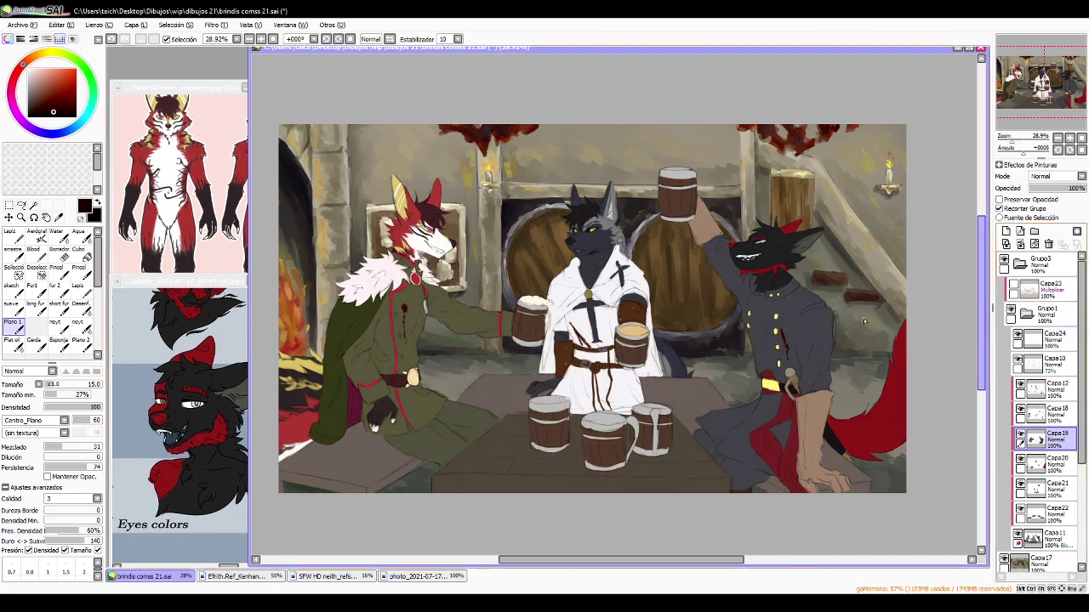
- Preserve Capa19's opacity and repaint the uniformed wolf's coat in dark blue-grey with the Lapiz brush at size 331
alt+click(795, 319)
drag(28, 103, 28, 96)
click(22, 239)
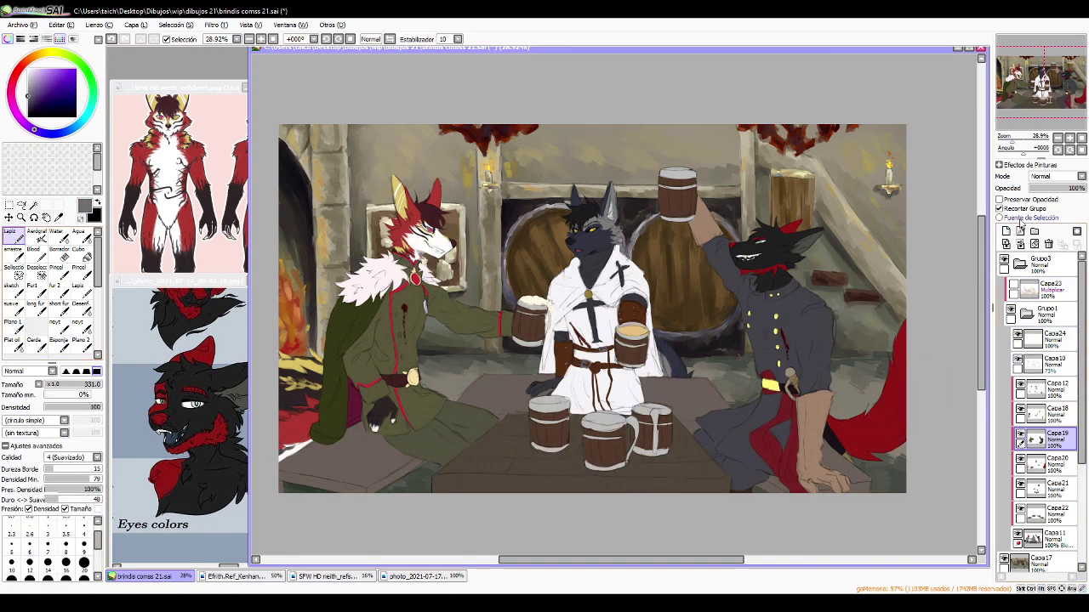
click(999, 199)
drag(798, 310, 775, 313)
key(ctrl+z)
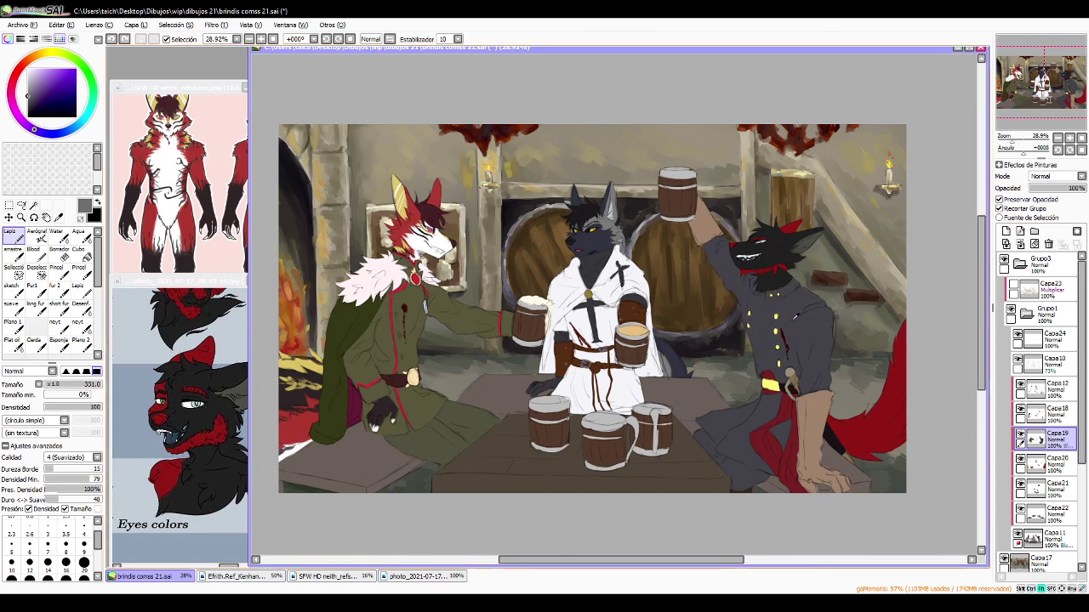
click(29, 101)
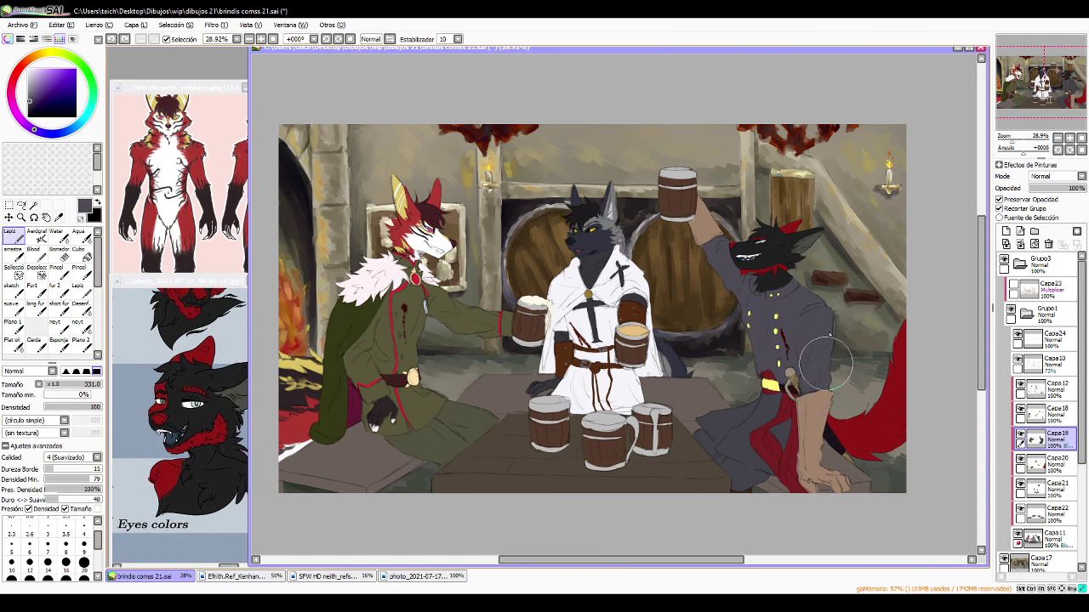
drag(789, 429, 775, 434)
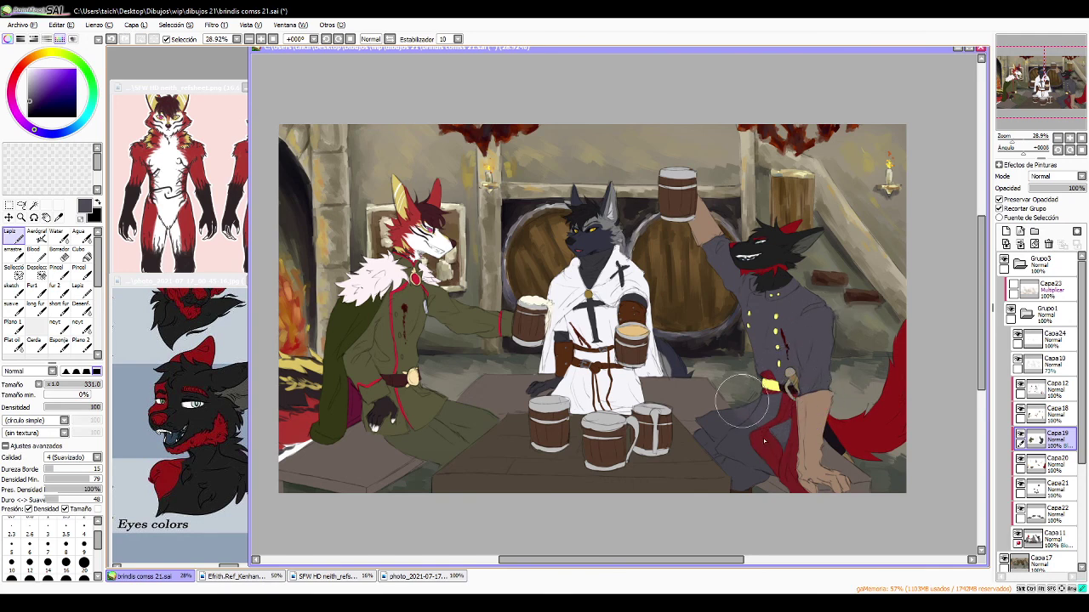
alt+click(786, 387)
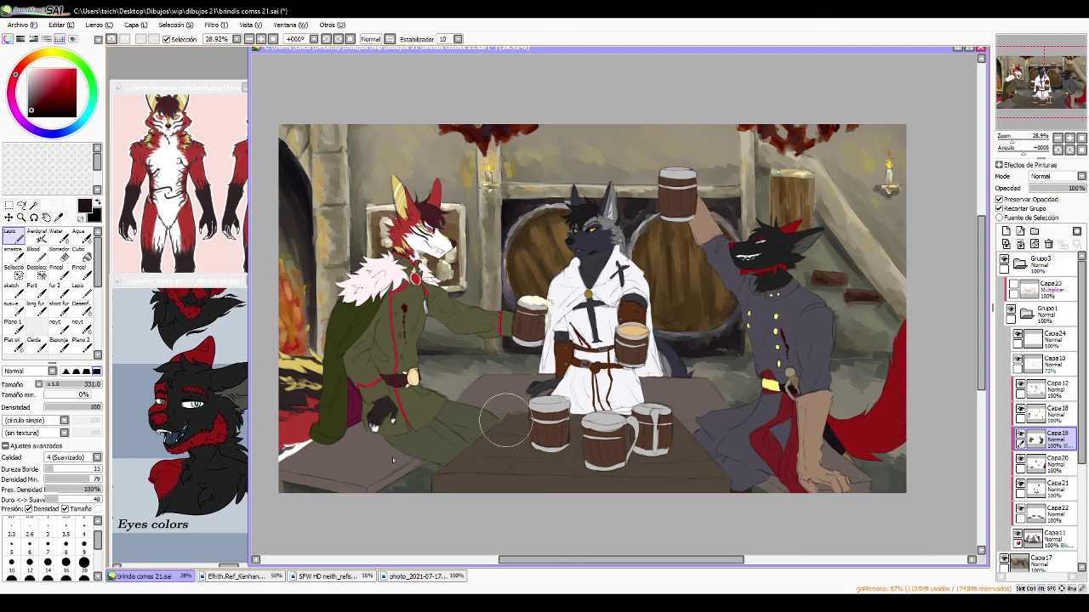
click(327, 509)
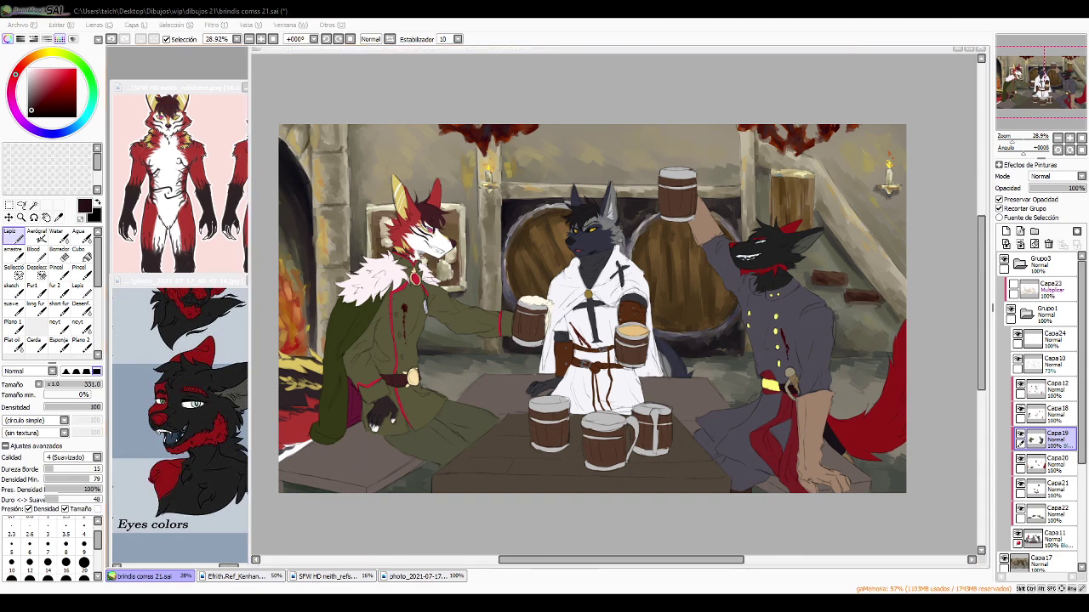
key(alt+Tab)
key(alt+Tab)
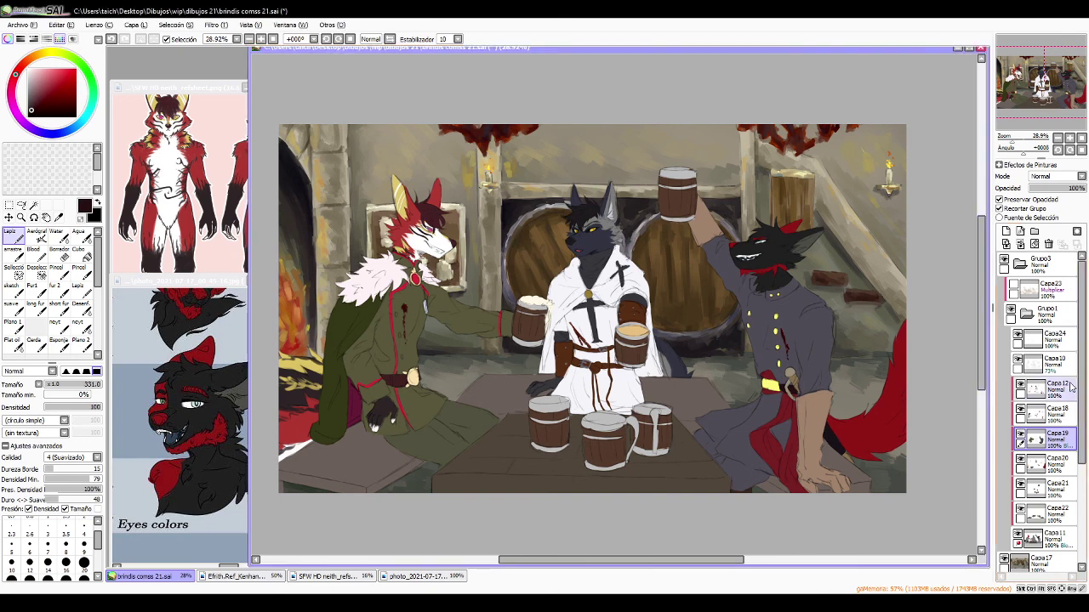
- Show the Multiply shading layer Capa23 again and collapse the layer groups Grupo1 and Grupo3
click(1013, 286)
click(1026, 314)
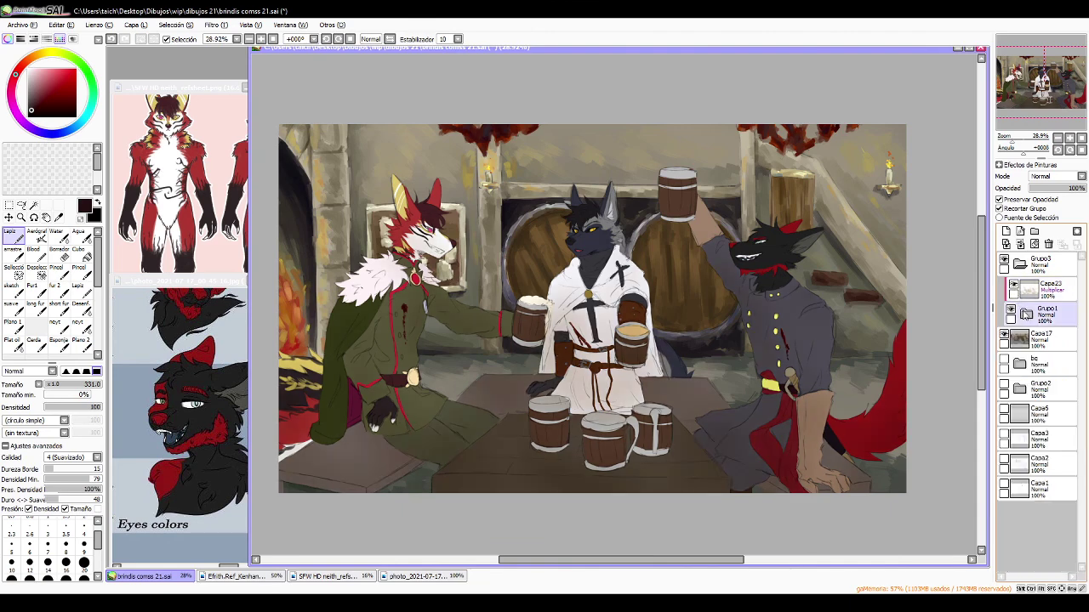
click(1019, 264)
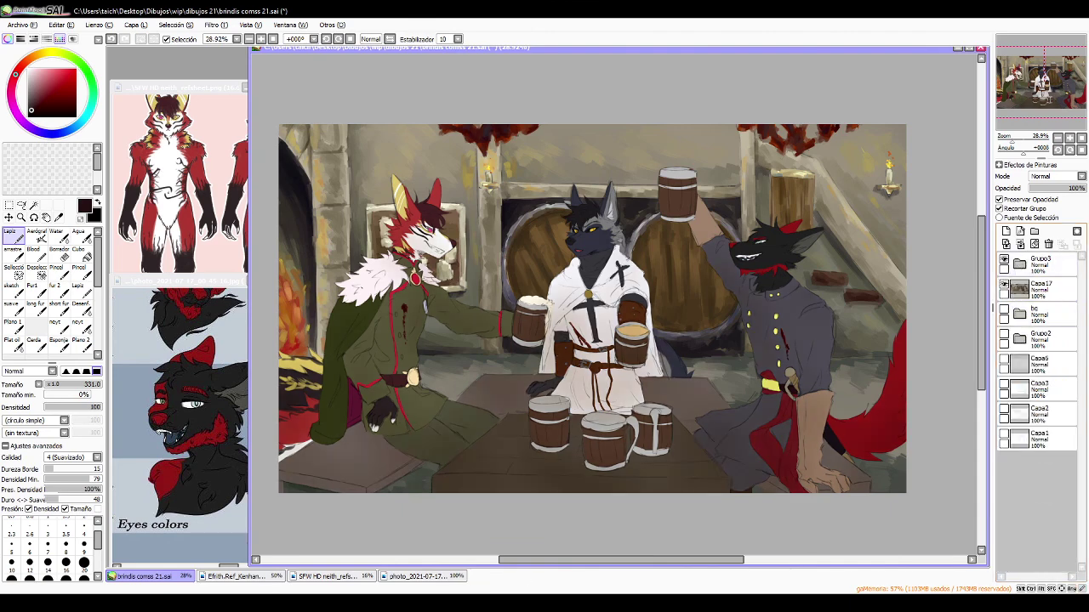